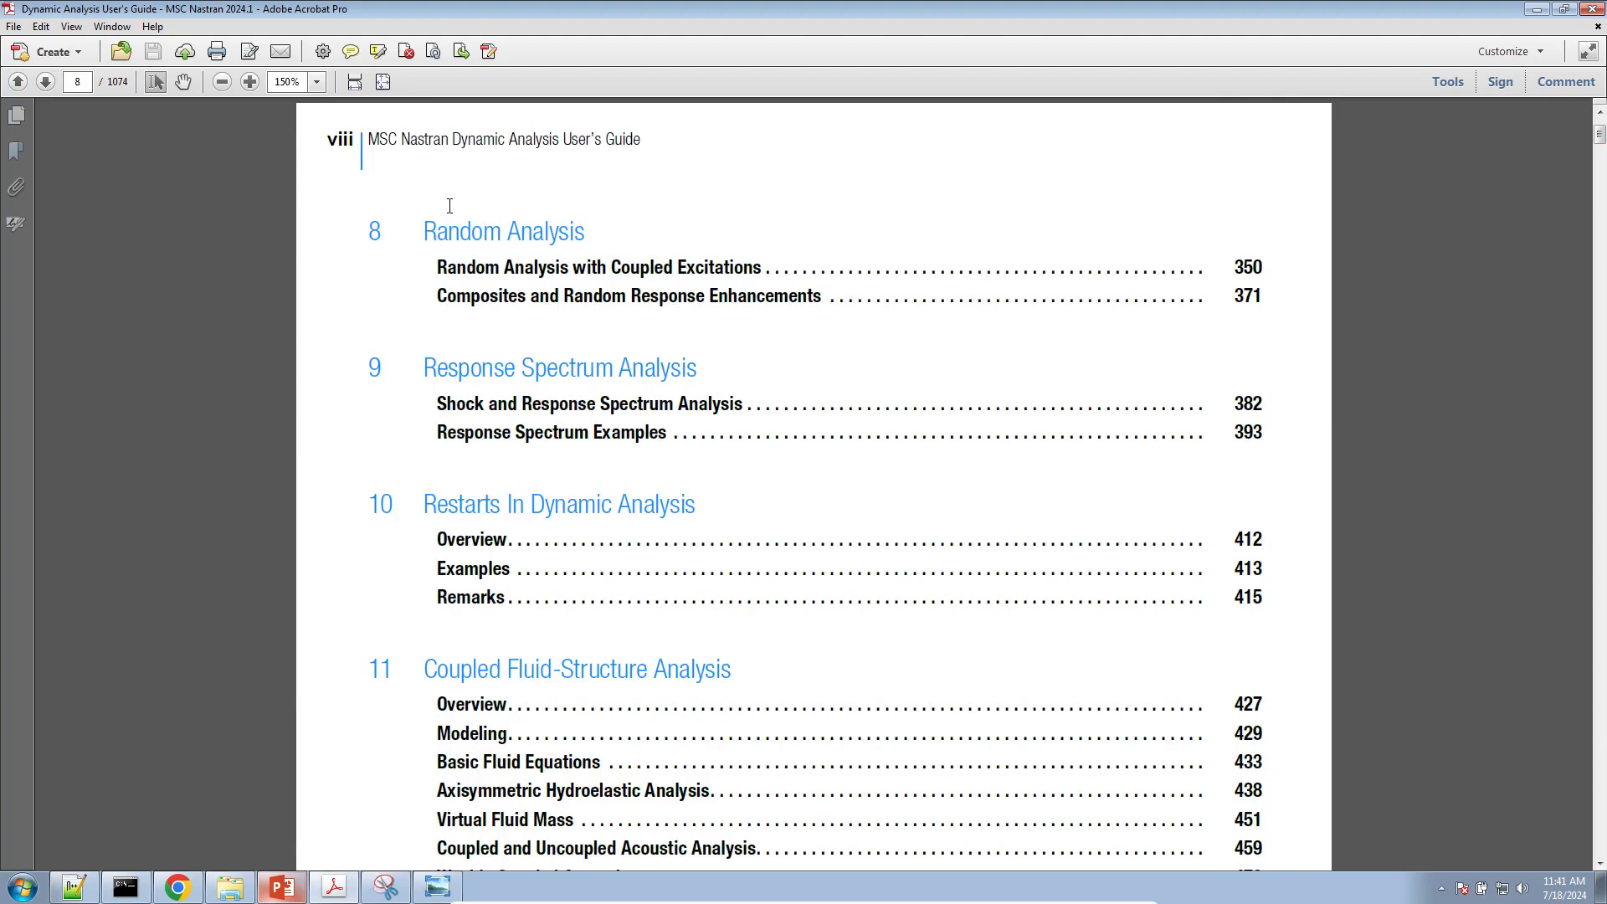
Open the guide's Composites and Random Response Enhancements section and go back to Example 1, the cantilevered plate with base input in 3 directions
{"action": "left_click", "coordinate": [473, 295]}
{"action": "scroll", "coordinate": [520, 304], "scroll_direction": "up", "scroll_amount": 20}
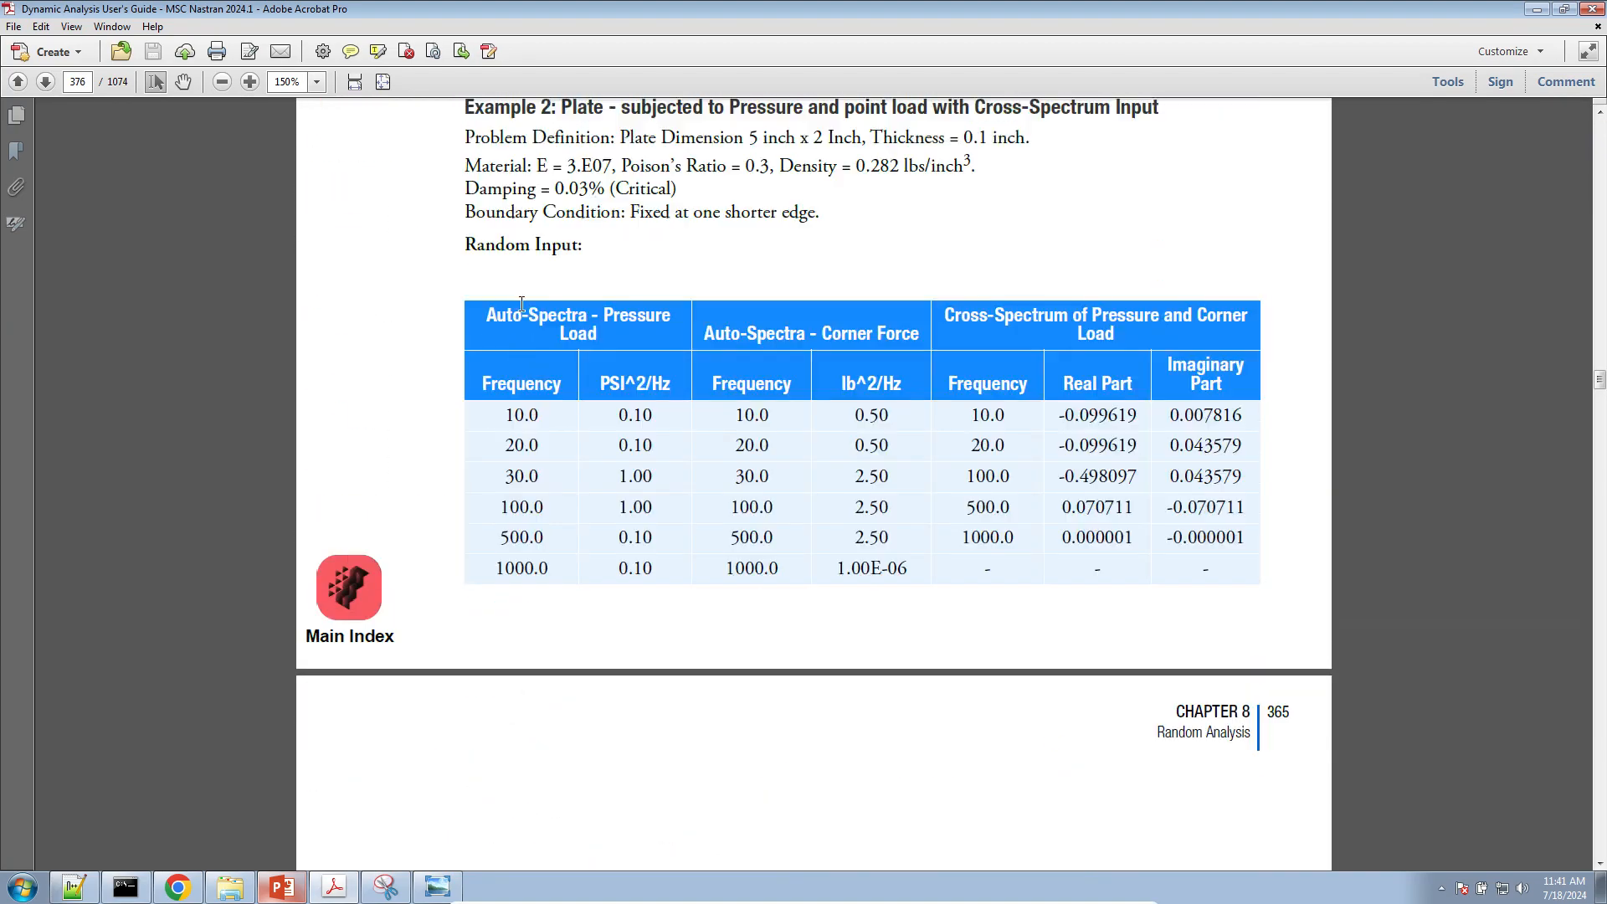
{"action": "scroll", "coordinate": [521, 304], "scroll_direction": "up", "scroll_amount": 15}
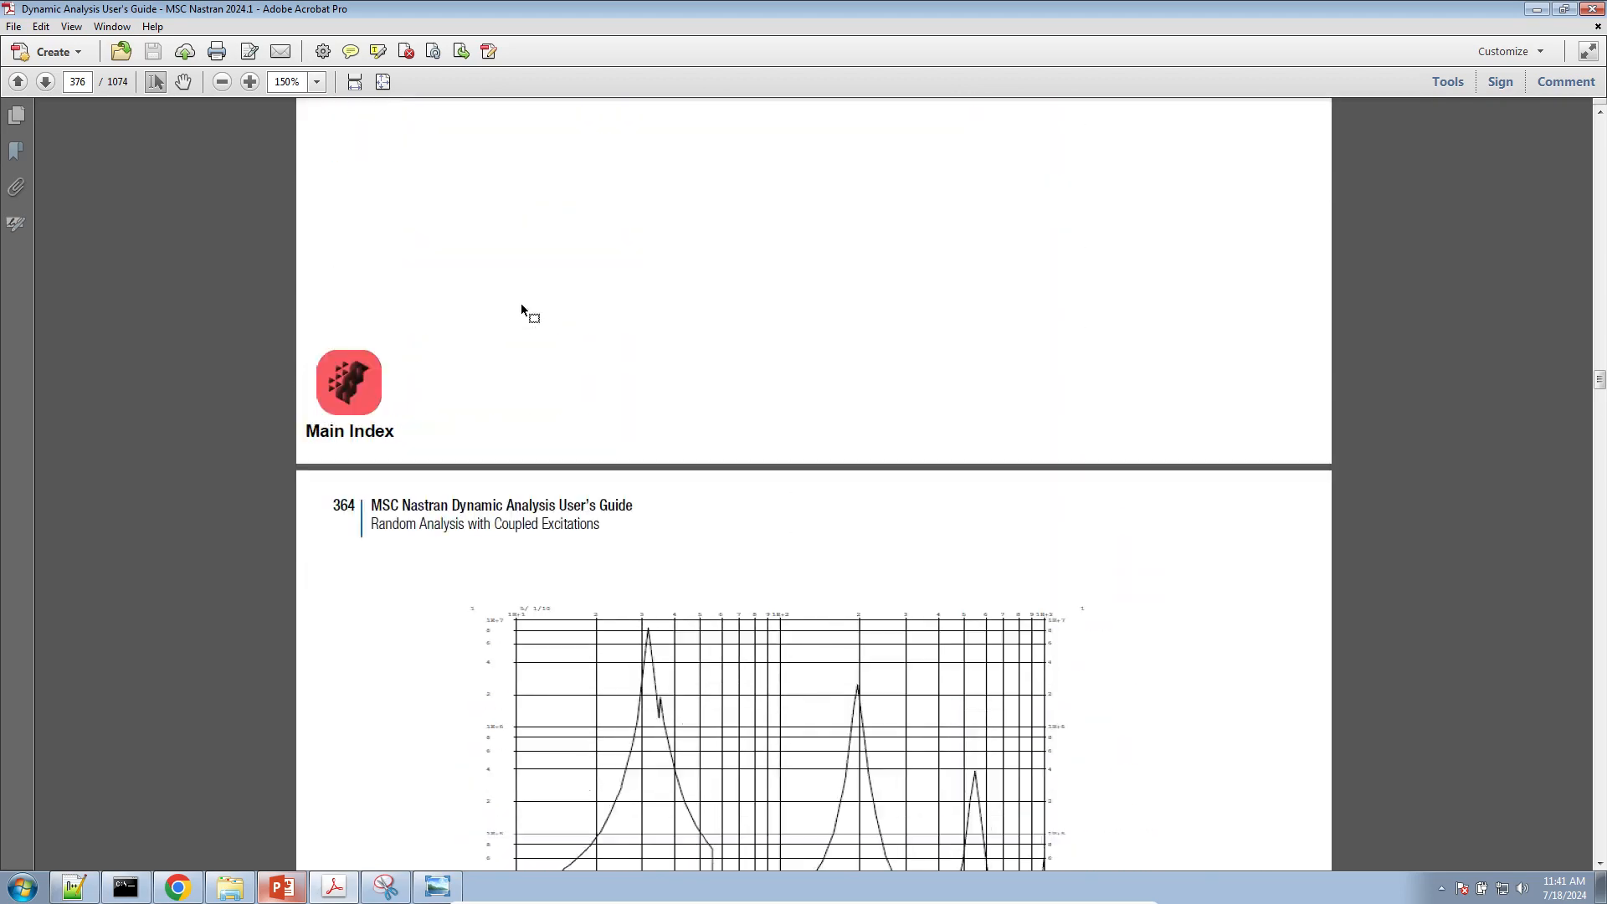
{"action": "scroll", "coordinate": [520, 304], "scroll_direction": "up", "scroll_amount": 15}
{"action": "scroll", "coordinate": [520, 310], "scroll_direction": "up", "scroll_amount": 15}
{"action": "scroll", "coordinate": [521, 303], "scroll_direction": "up", "scroll_amount": 15}
{"action": "scroll", "coordinate": [521, 303], "scroll_direction": "down", "scroll_amount": 1}
{"action": "scroll", "coordinate": [520, 301], "scroll_direction": "up", "scroll_amount": 12}
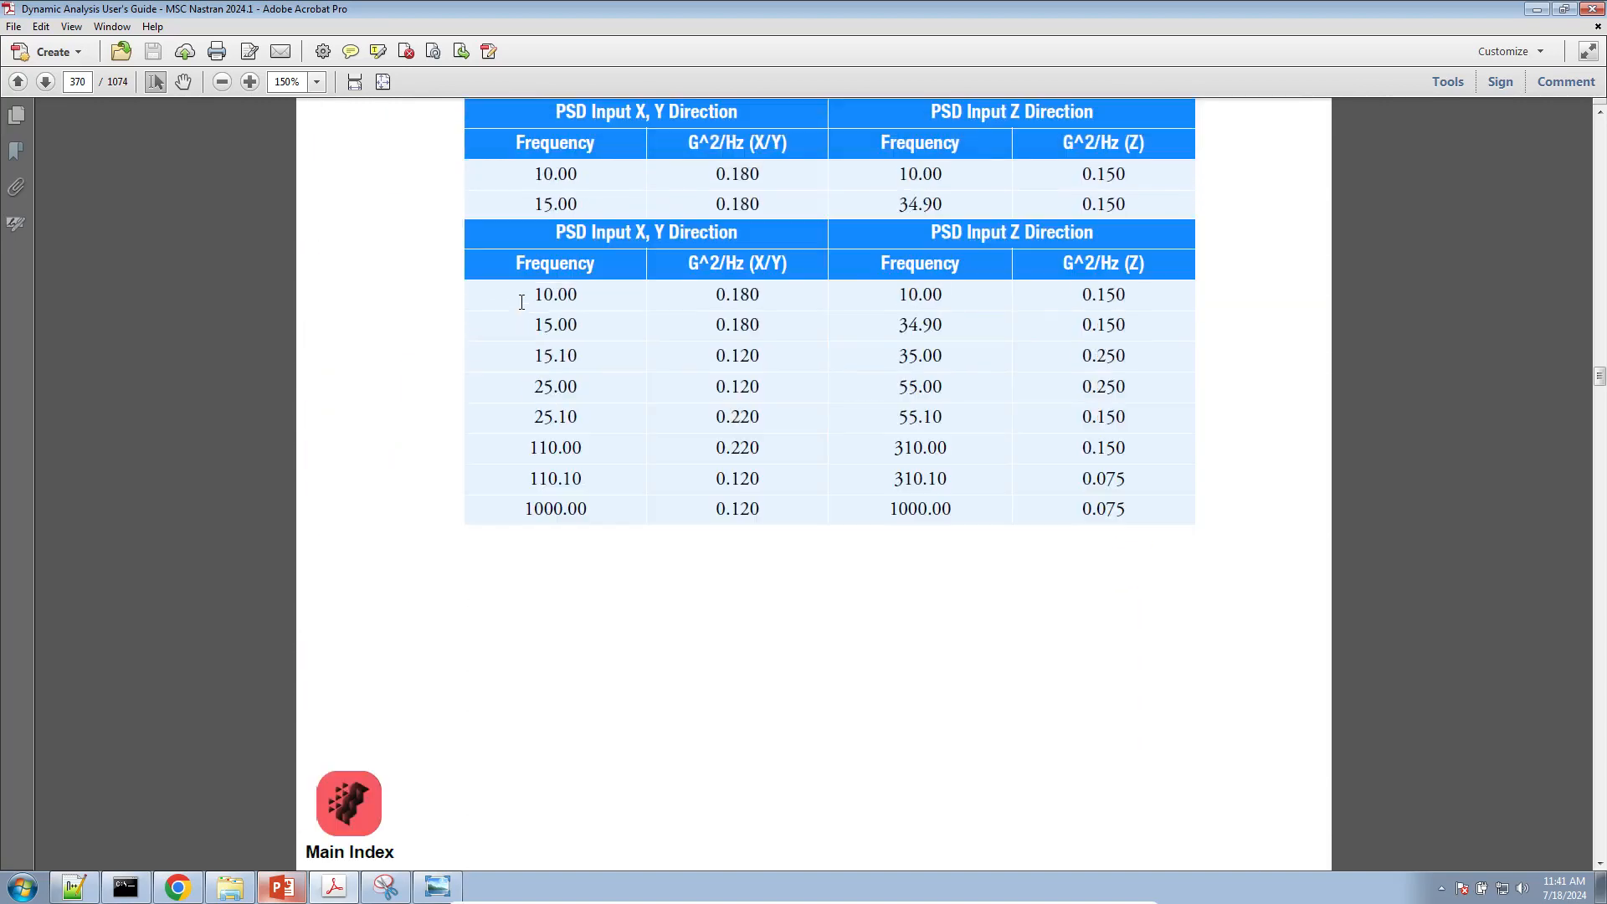
{"action": "scroll", "coordinate": [521, 301], "scroll_direction": "up", "scroll_amount": 8}
{"action": "scroll", "coordinate": [586, 326], "scroll_direction": "up", "scroll_amount": 1}
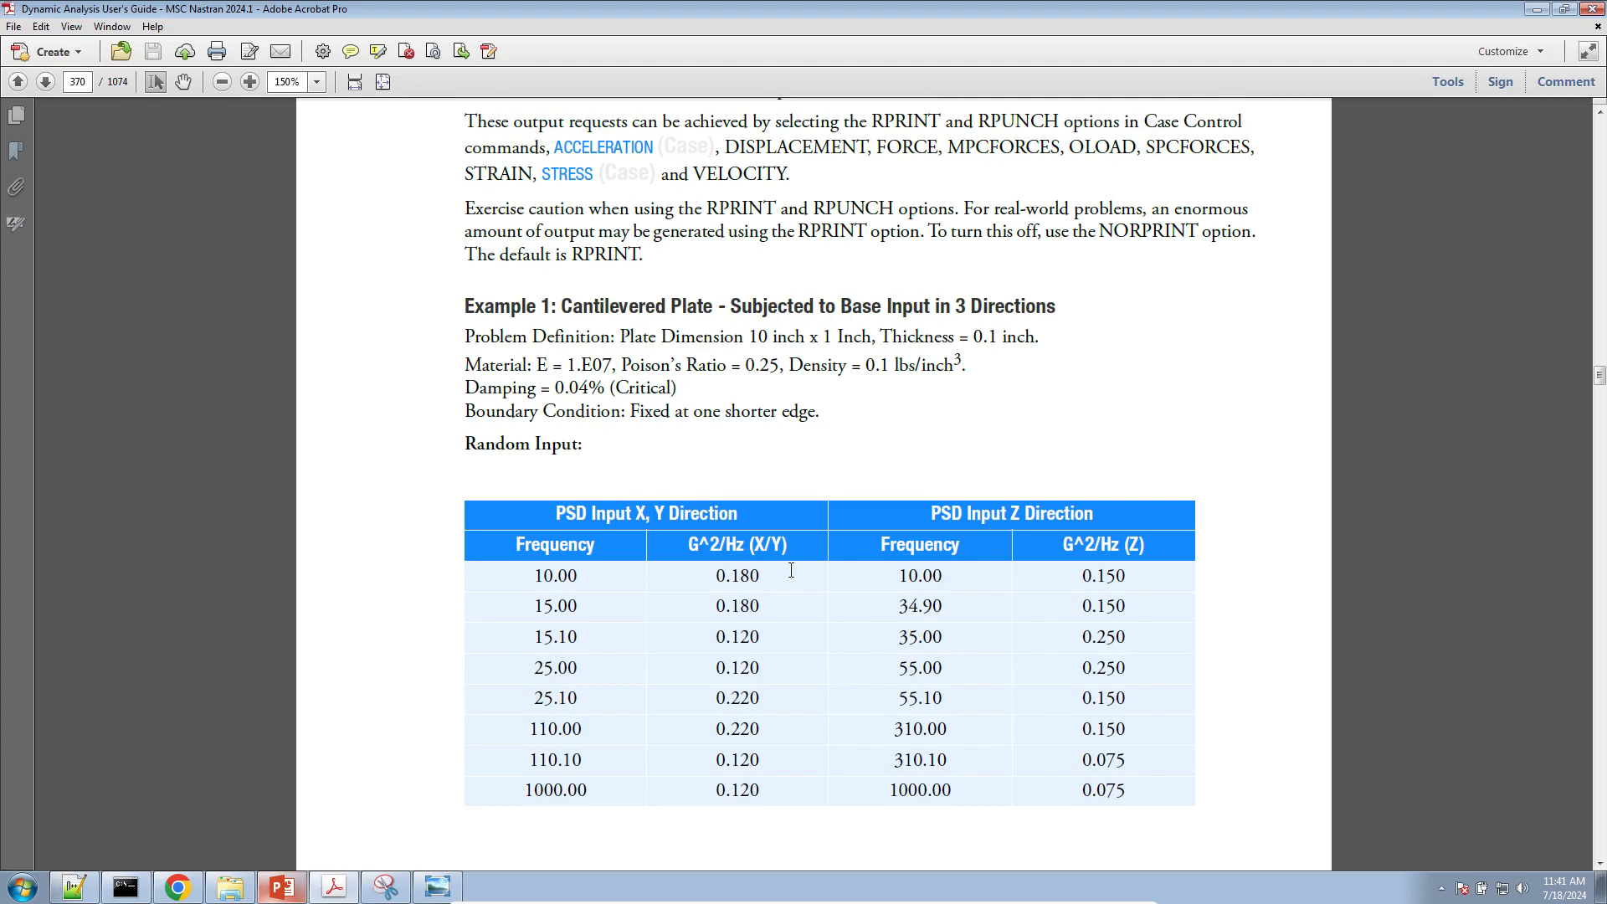
Find Figure 8-2, the acceleration power spectral density plot for Node 111, and highlight the z in its Tz caption
{"action": "scroll", "coordinate": [833, 465], "scroll_direction": "down", "scroll_amount": 20}
{"action": "scroll", "coordinate": [724, 714], "scroll_direction": "down", "scroll_amount": 20}
{"action": "scroll", "coordinate": [723, 711], "scroll_direction": "down", "scroll_amount": 20}
{"action": "scroll", "coordinate": [724, 710], "scroll_direction": "down", "scroll_amount": 20}
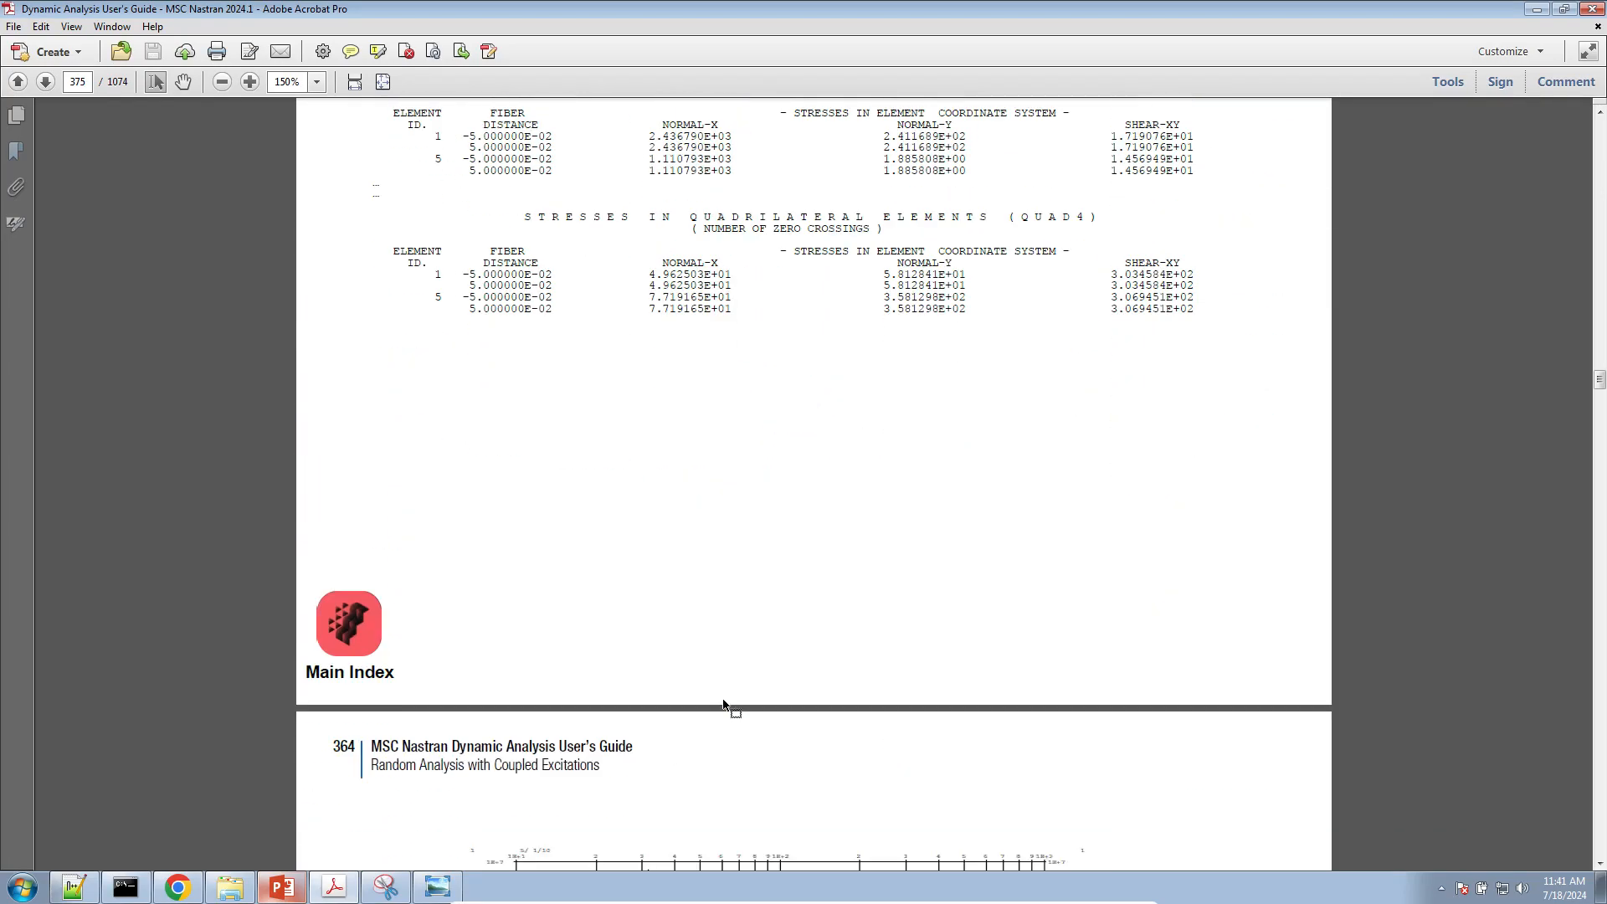
{"action": "scroll", "coordinate": [723, 704], "scroll_direction": "down", "scroll_amount": 15}
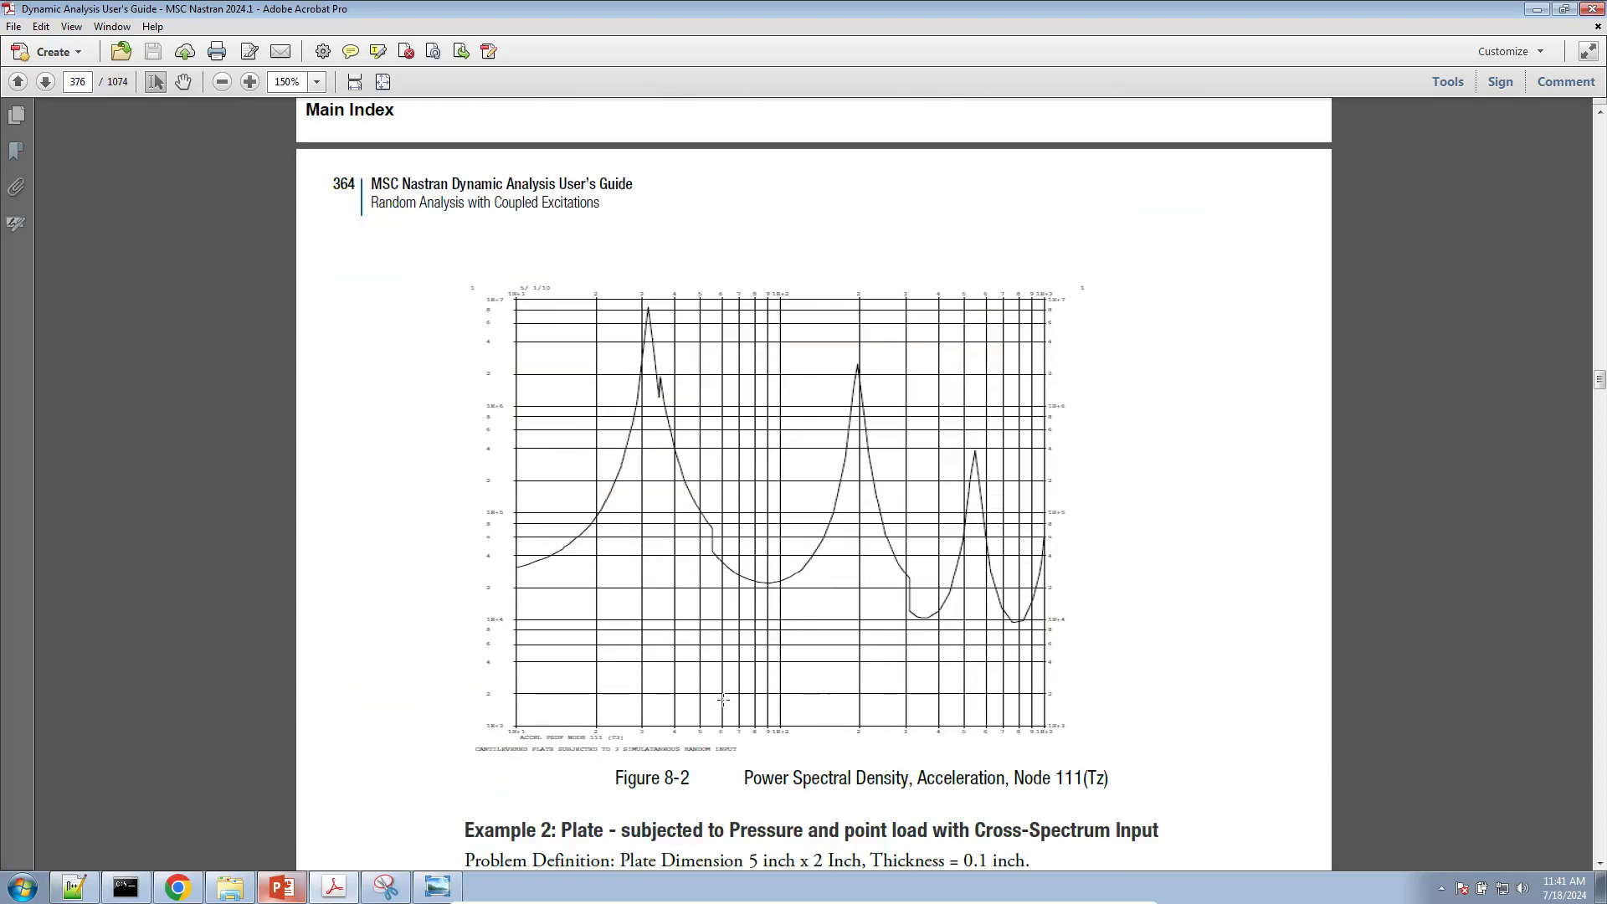
{"action": "scroll", "coordinate": [724, 700], "scroll_direction": "down", "scroll_amount": 1}
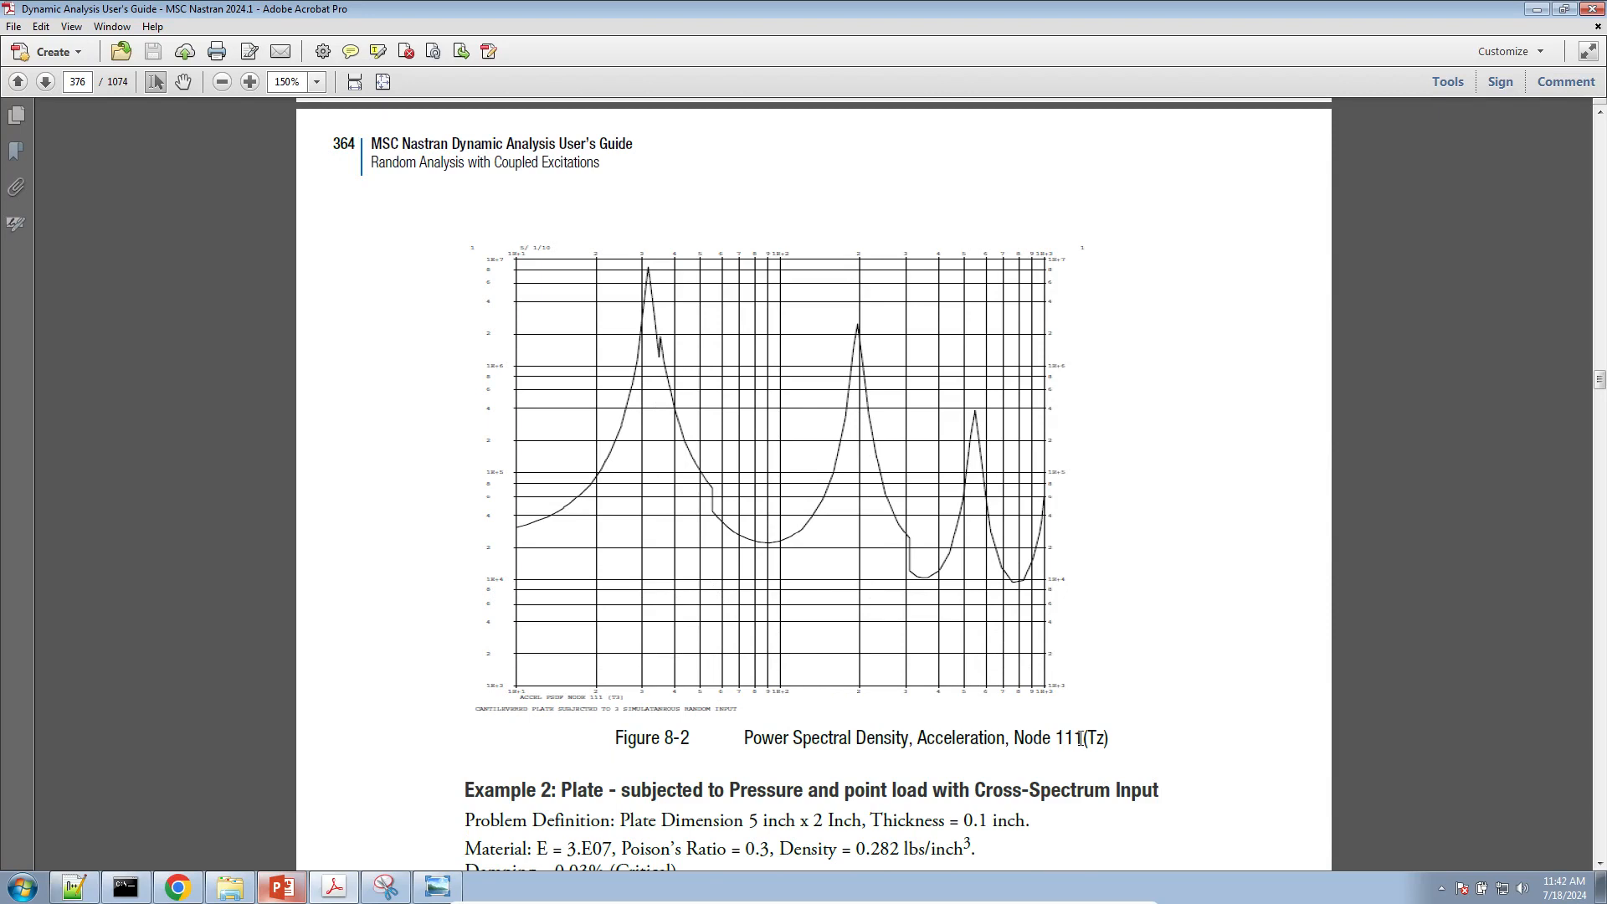
{"action": "left_click_drag", "start_coordinate": [1091, 736], "coordinate": [1102, 738]}
Open random-xyz.dat from the Downloads folder in Notepad++ and close the random-xyz.f06 file
{"action": "left_click", "coordinate": [230, 887]}
{"action": "left_click", "coordinate": [365, 478]}
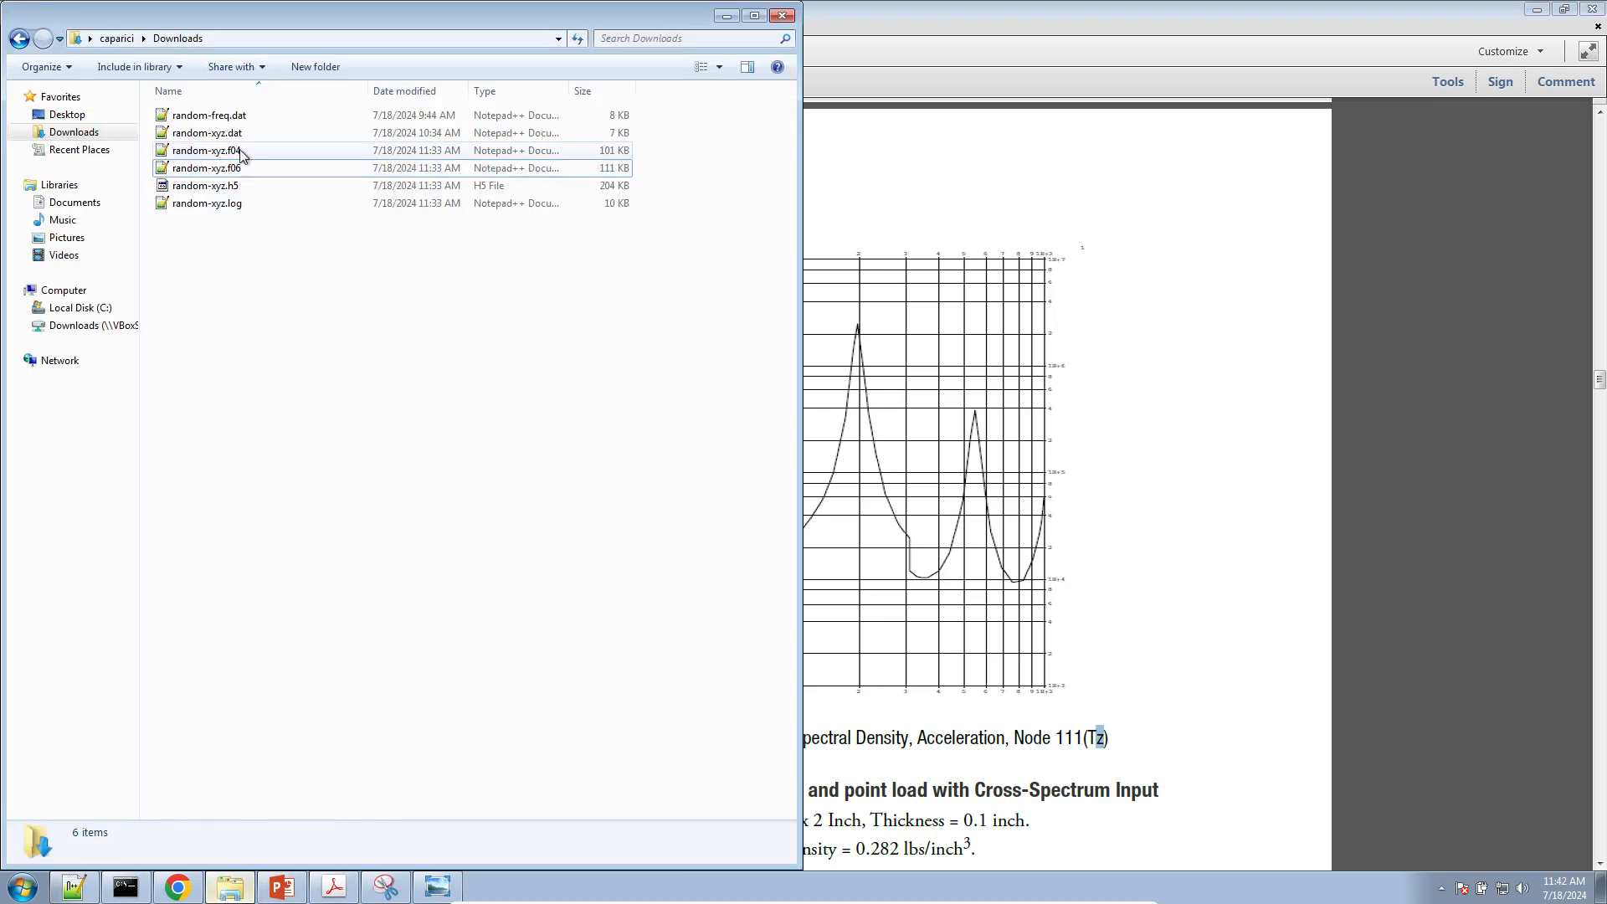
{"action": "double_click", "coordinate": [235, 136]}
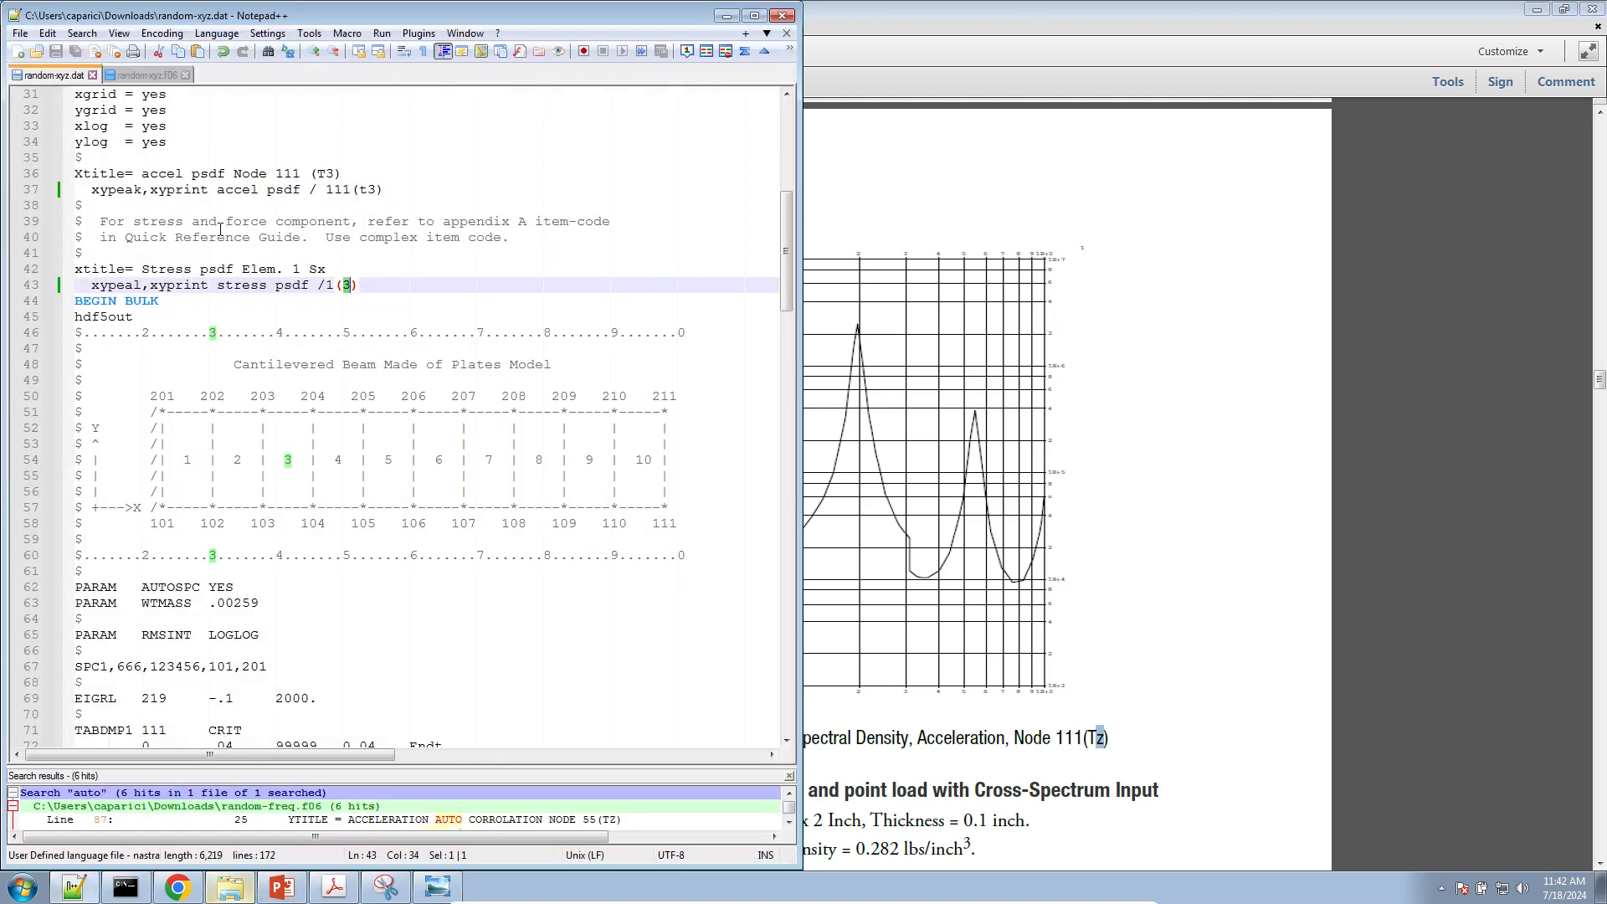
{"action": "left_click", "coordinate": [186, 75]}
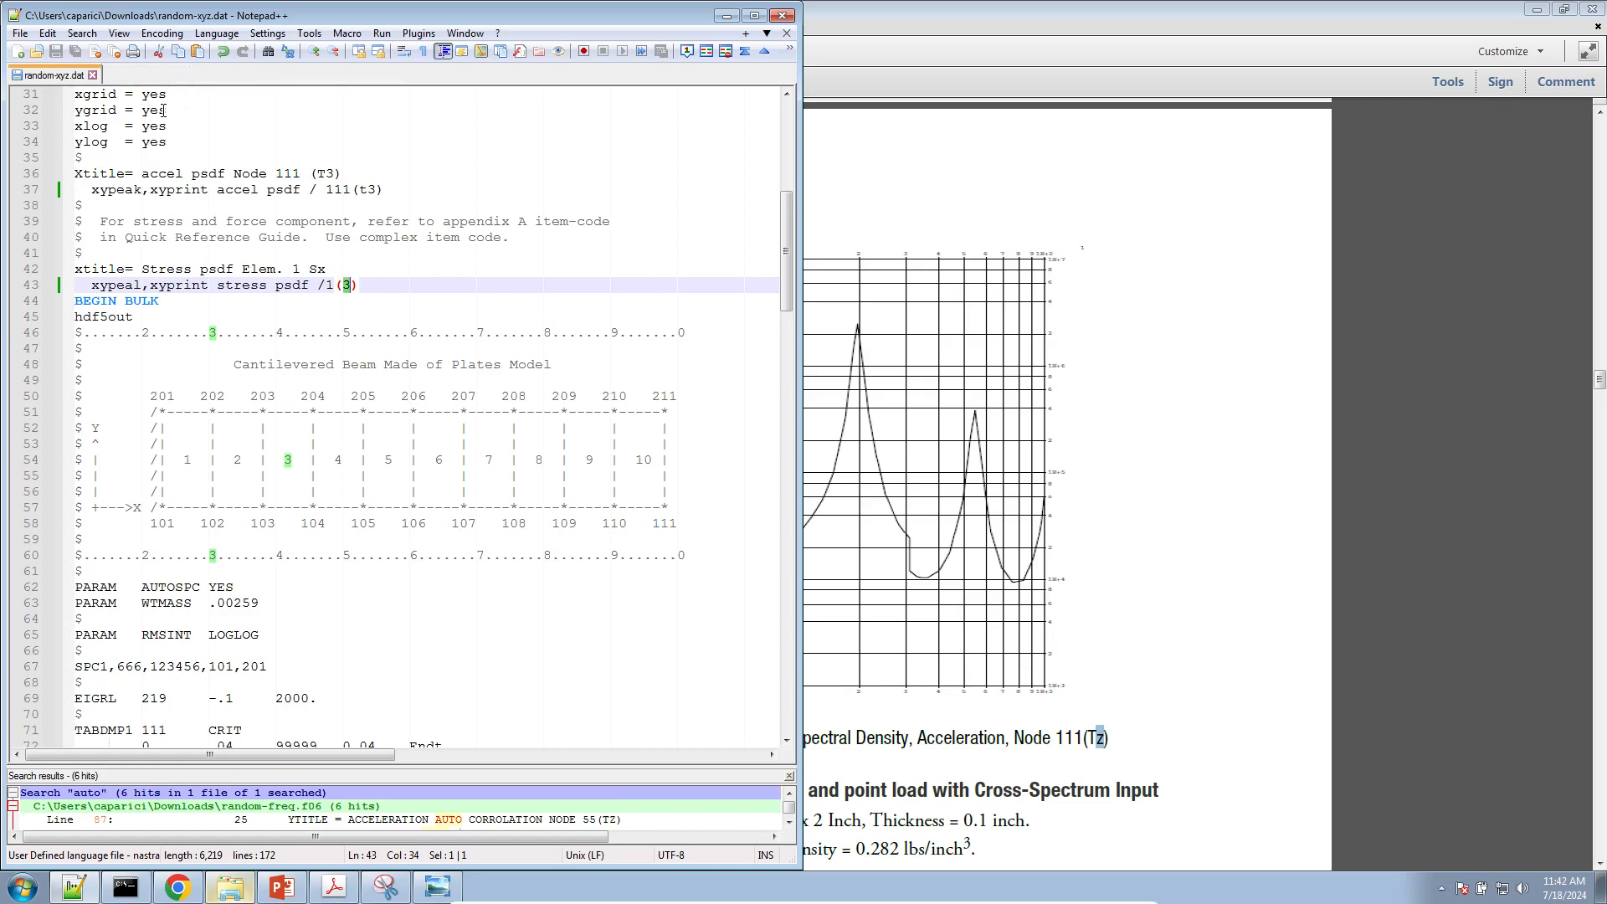
Highlight the SOL 111 Modal Frequency Response line at the start of random-xyz.dat and enlarge the text
{"action": "scroll", "coordinate": [198, 411], "scroll_direction": "up", "scroll_amount": 10}
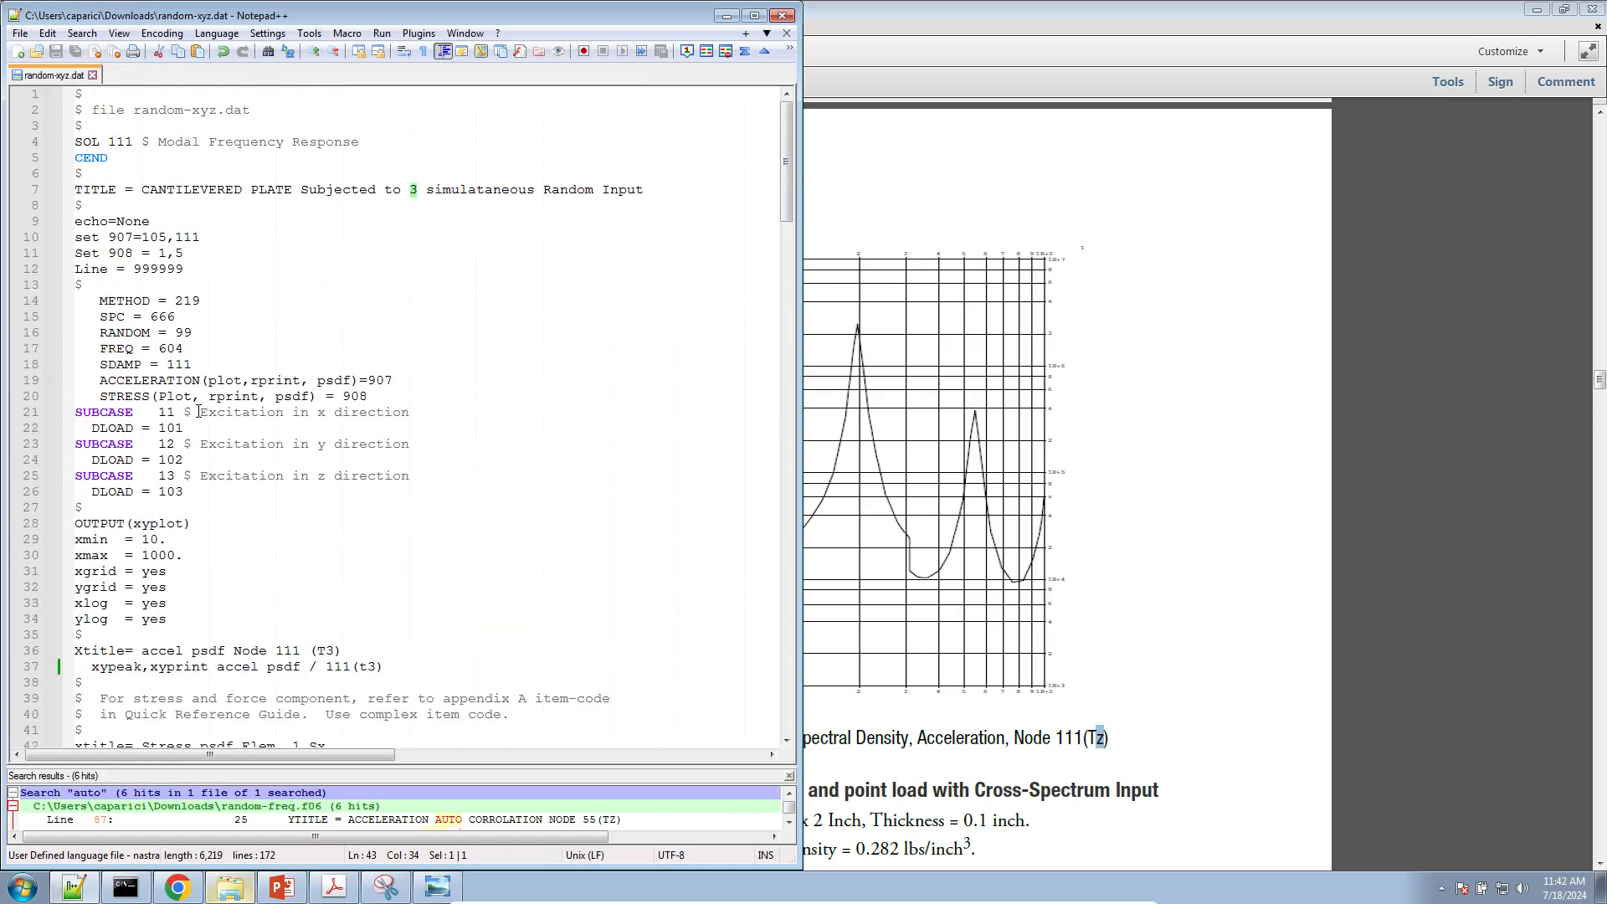
{"action": "triple_click", "coordinate": [104, 145]}
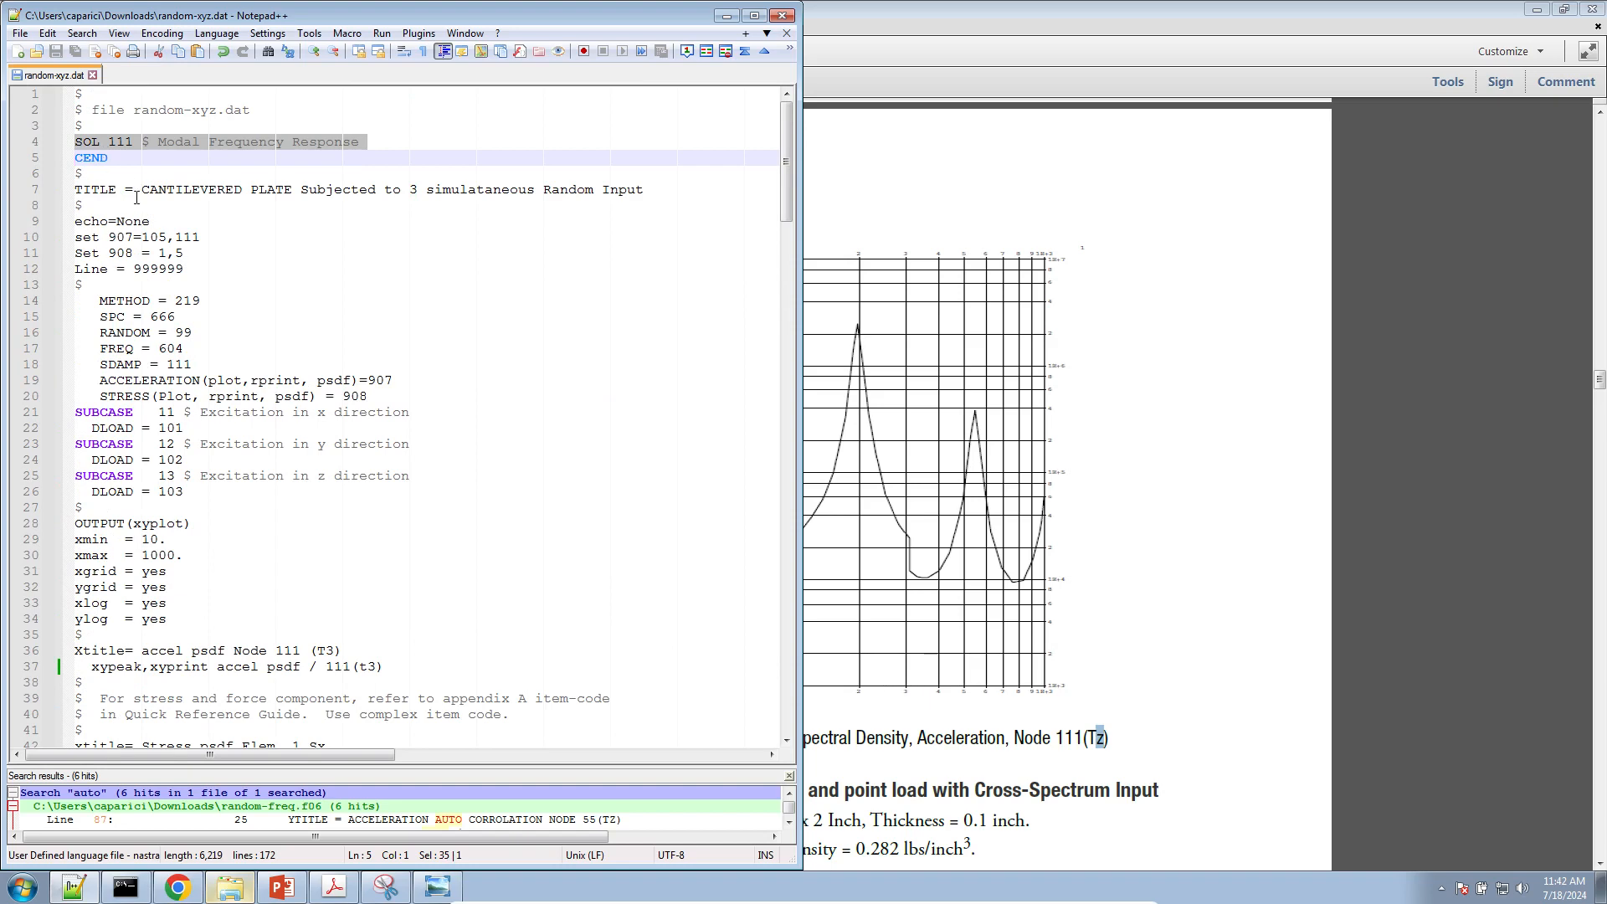
{"action": "scroll", "coordinate": [123, 184], "scroll_direction": "up", "scroll_amount": 2}
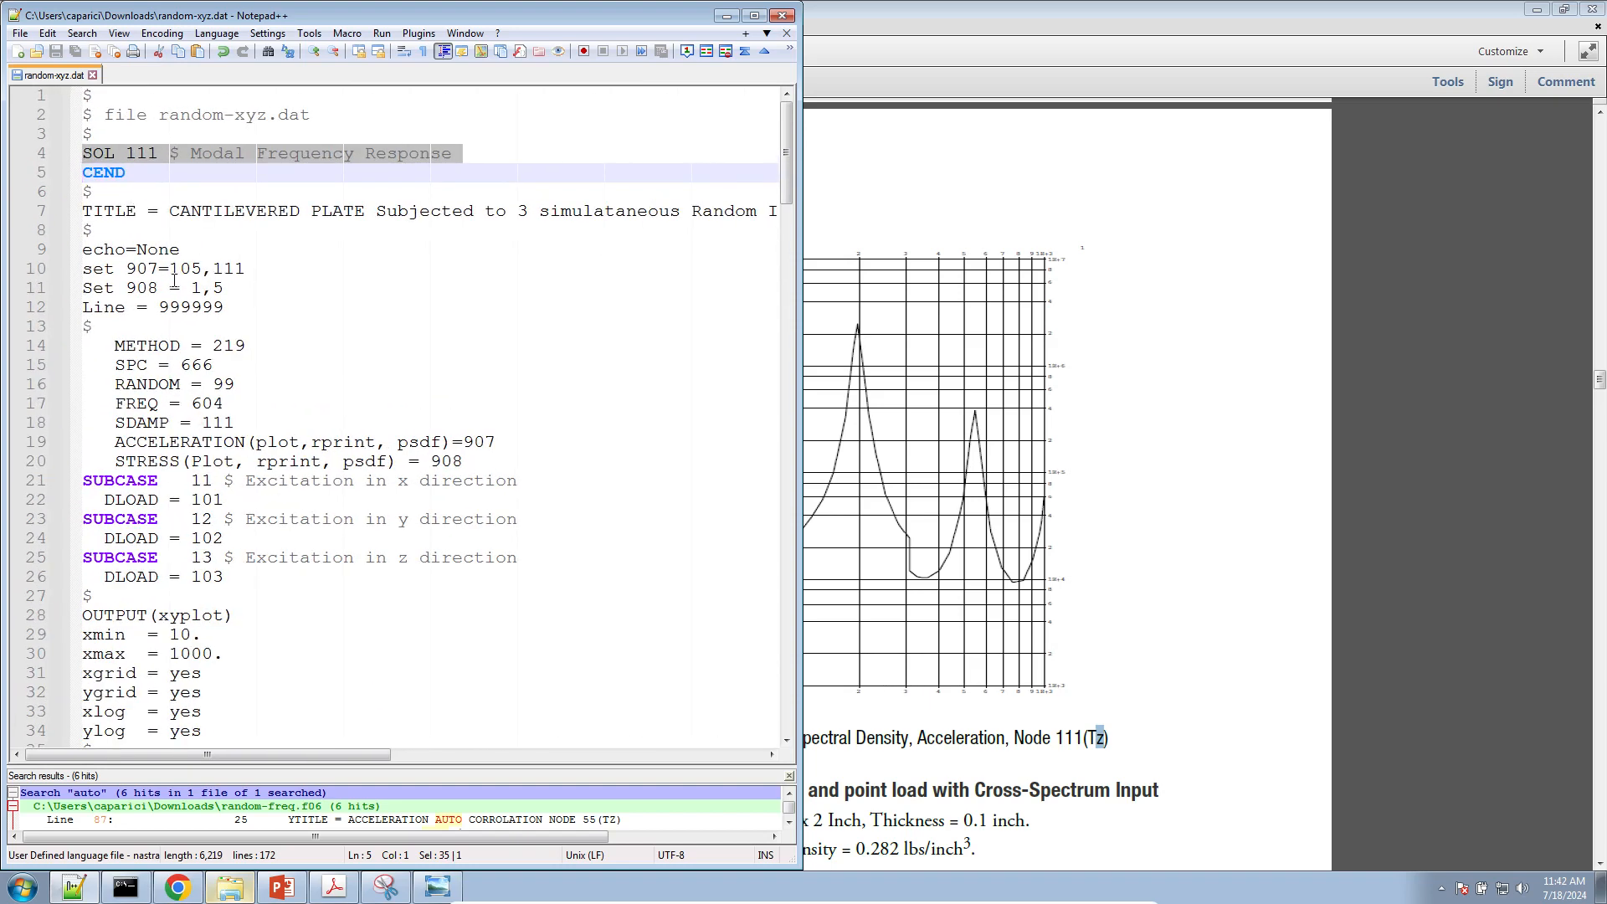
Create a new note headed "Modal Frequency" with the indented lines "Real/Imaginary" and "Magnitude/Phase"
{"action": "left_click", "coordinate": [17, 52]}
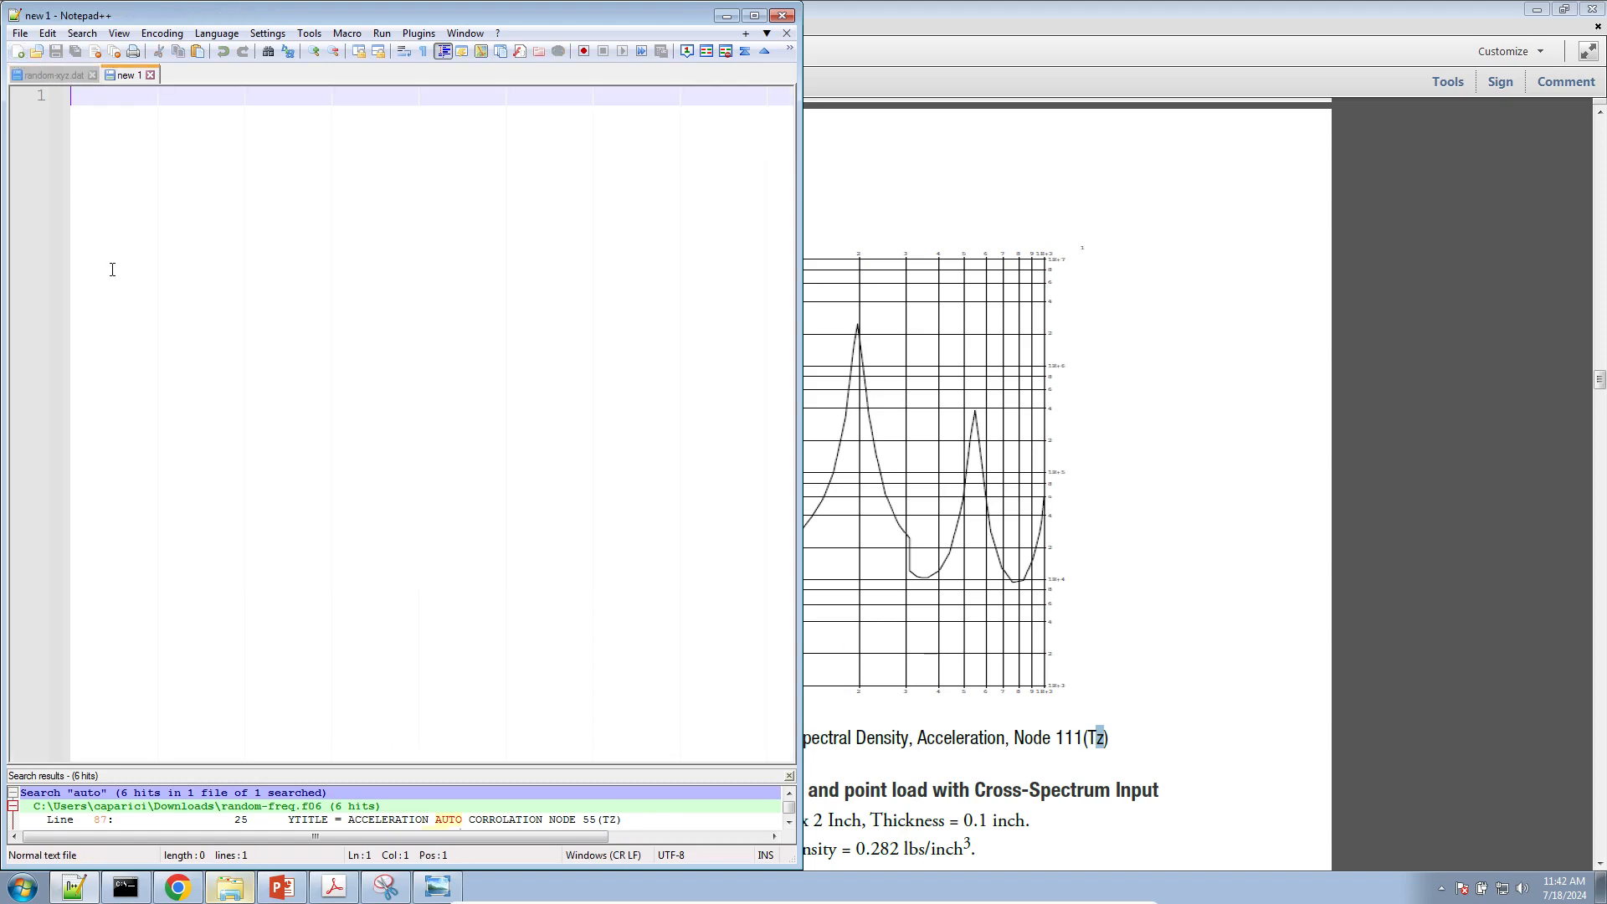
{"action": "type", "text": "Modal Freq"}
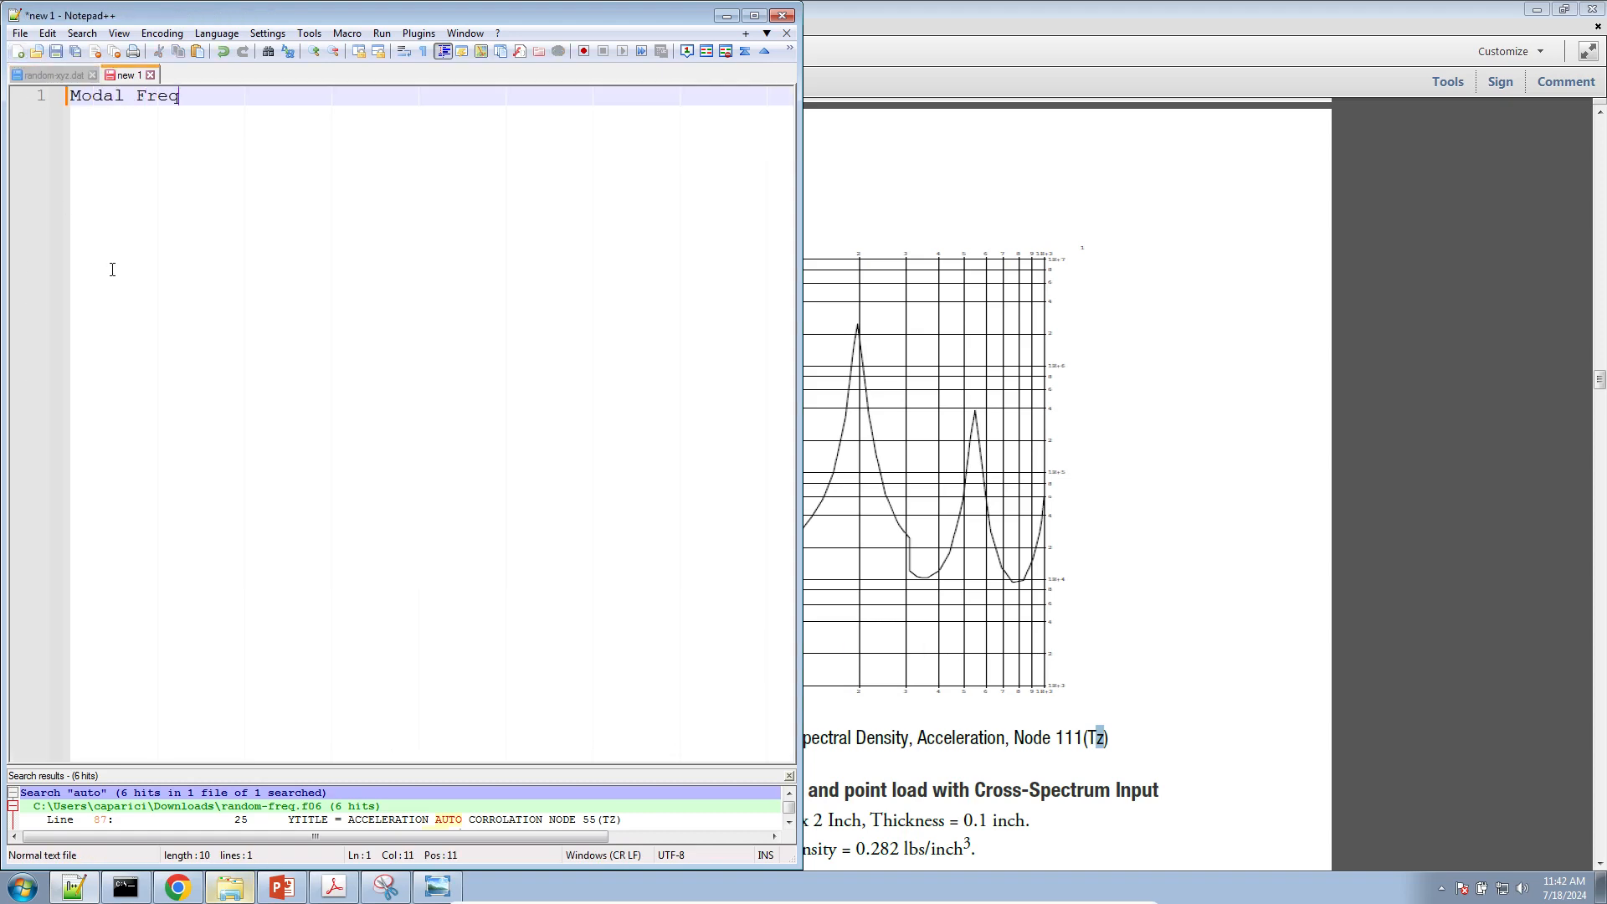
{"action": "type", "text": "uency"}
{"action": "key", "text": "Return"}
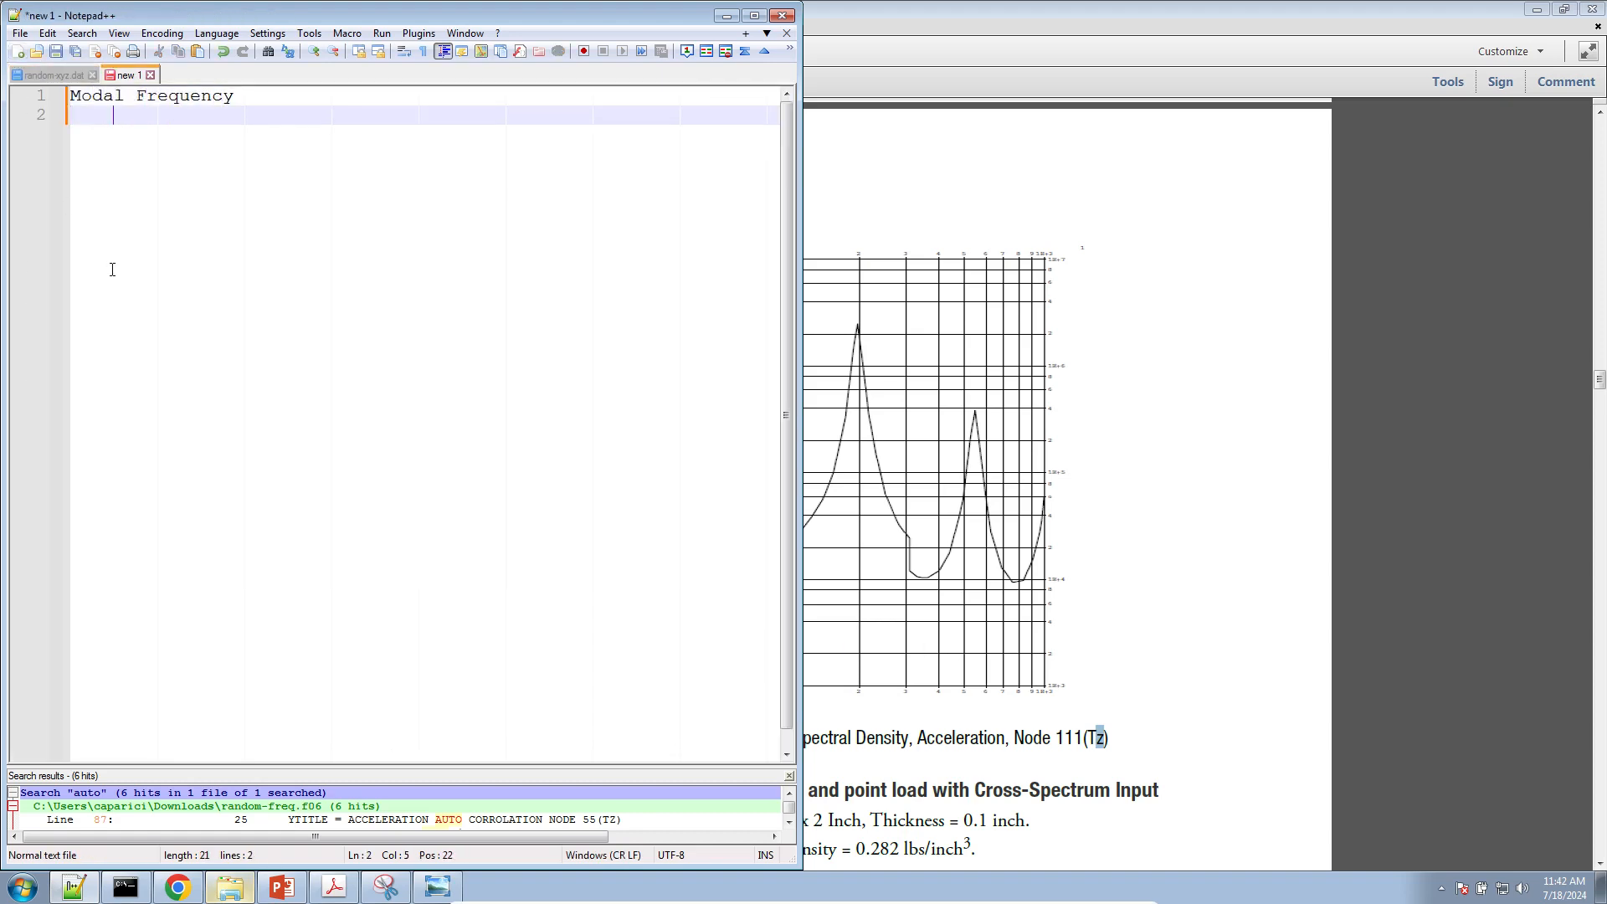
{"action": "type", "text": "Real/Imaginary"}
{"action": "key", "text": "Return"}
{"action": "type", "text": "M"}
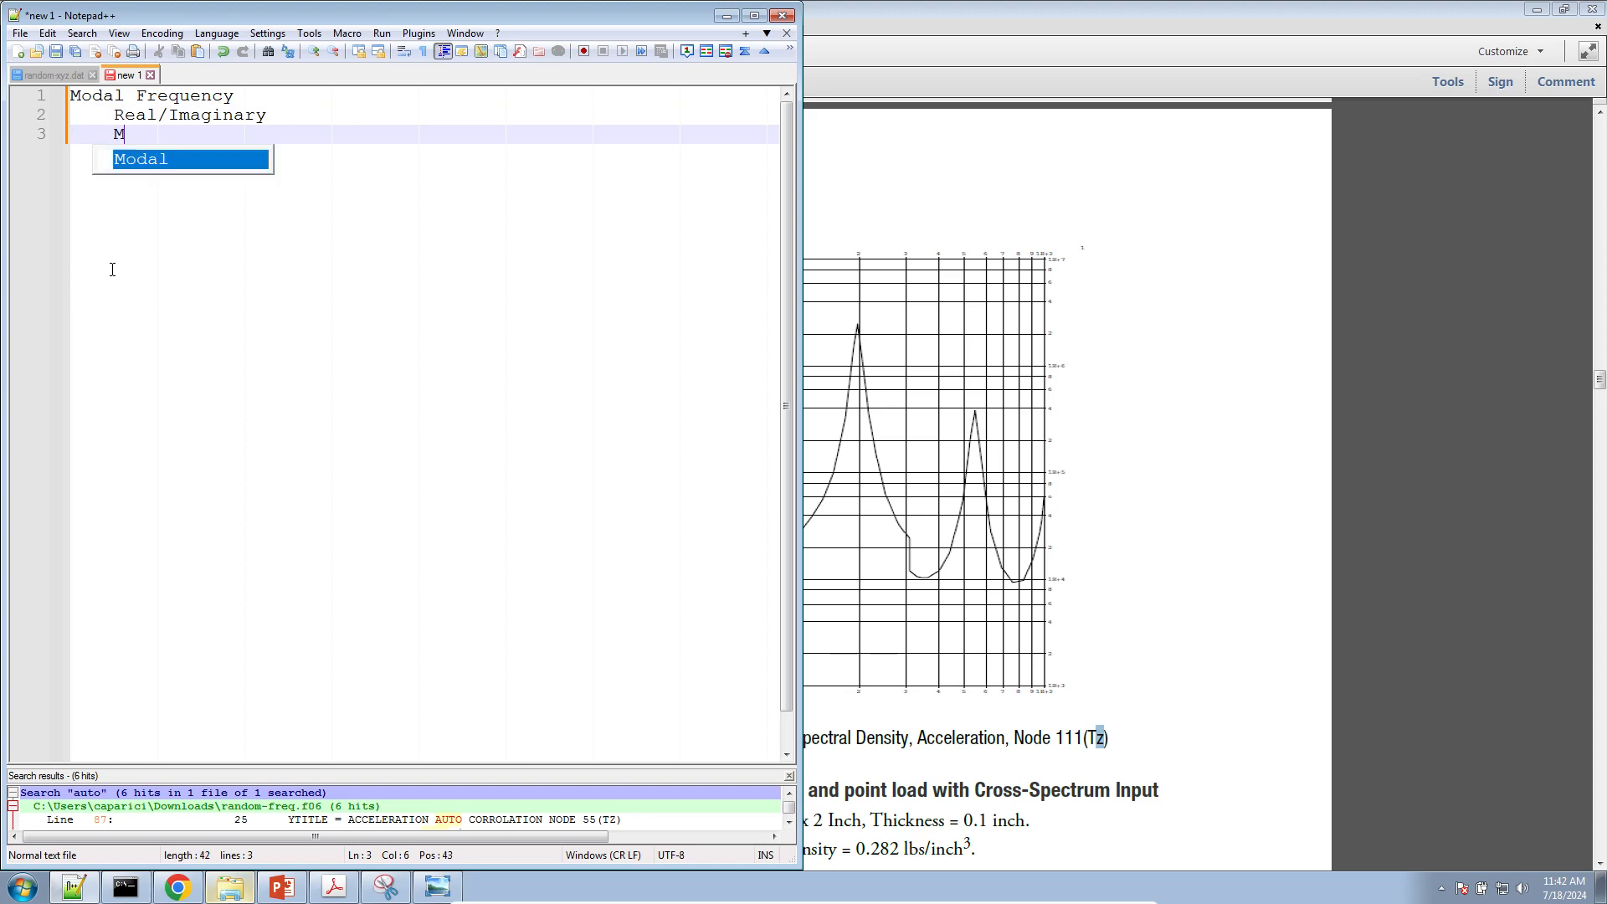
{"action": "type", "text": "agnitude/Phase"}
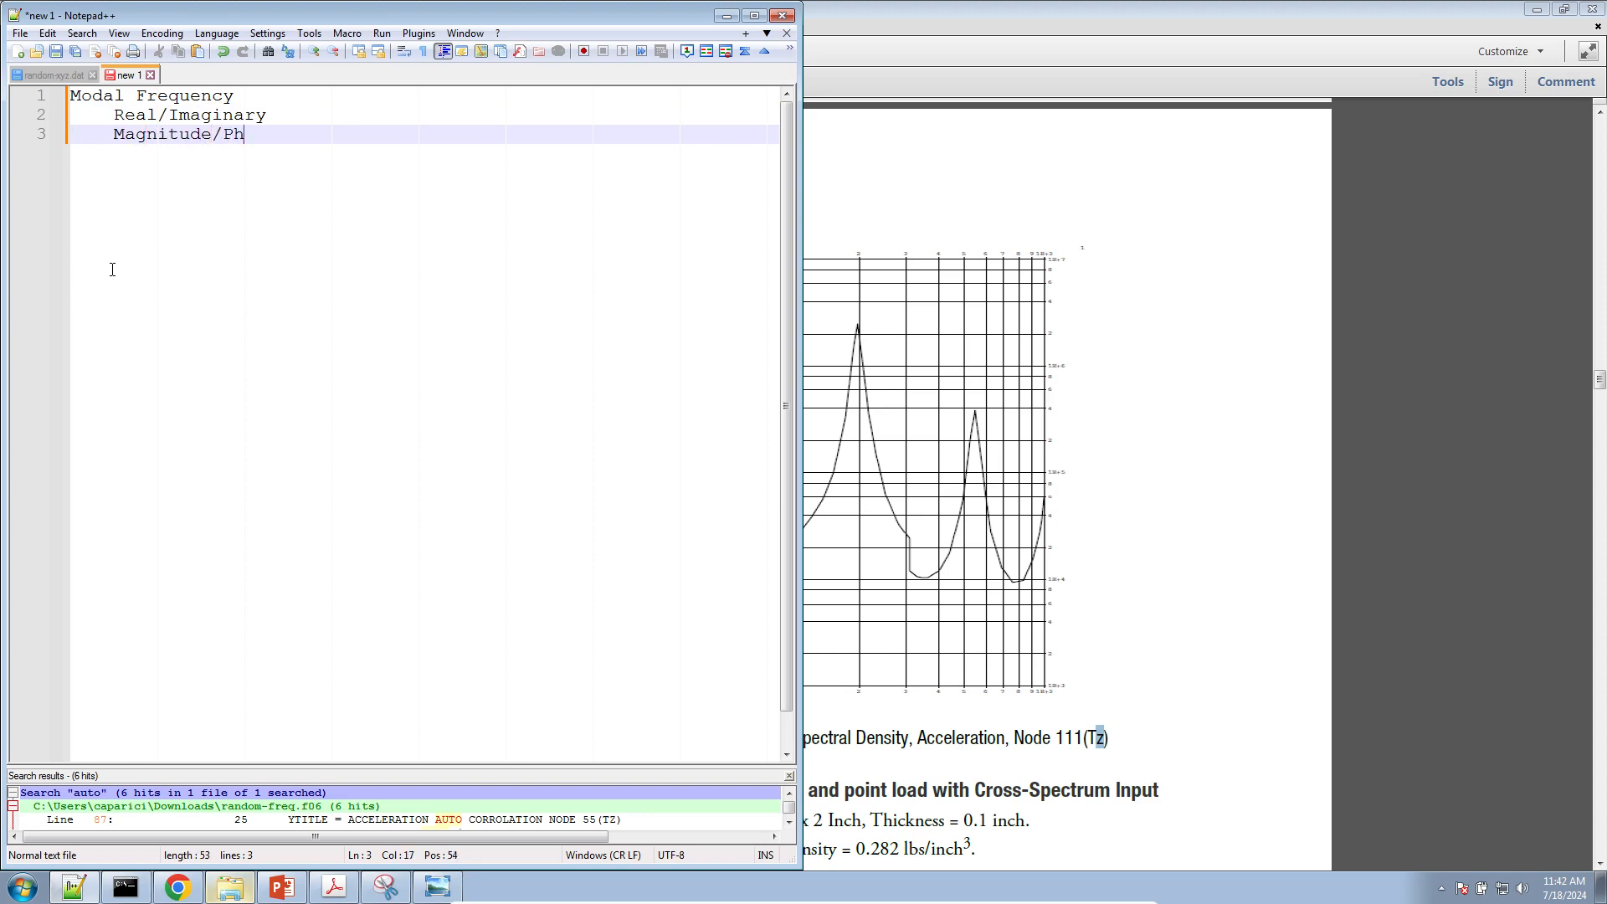
Add an unindented "Random" heading after two blank lines, followed by an empty indented line
{"action": "key", "text": "Return"}
{"action": "key", "text": "Return"}
{"action": "key", "text": "Return"}
{"action": "key", "text": "BackSpace"}
{"action": "key", "text": "BackSpace"}
{"action": "key", "text": "BackSpace"}
{"action": "key", "text": "BackSpace"}
{"action": "type", "text": "Random"}
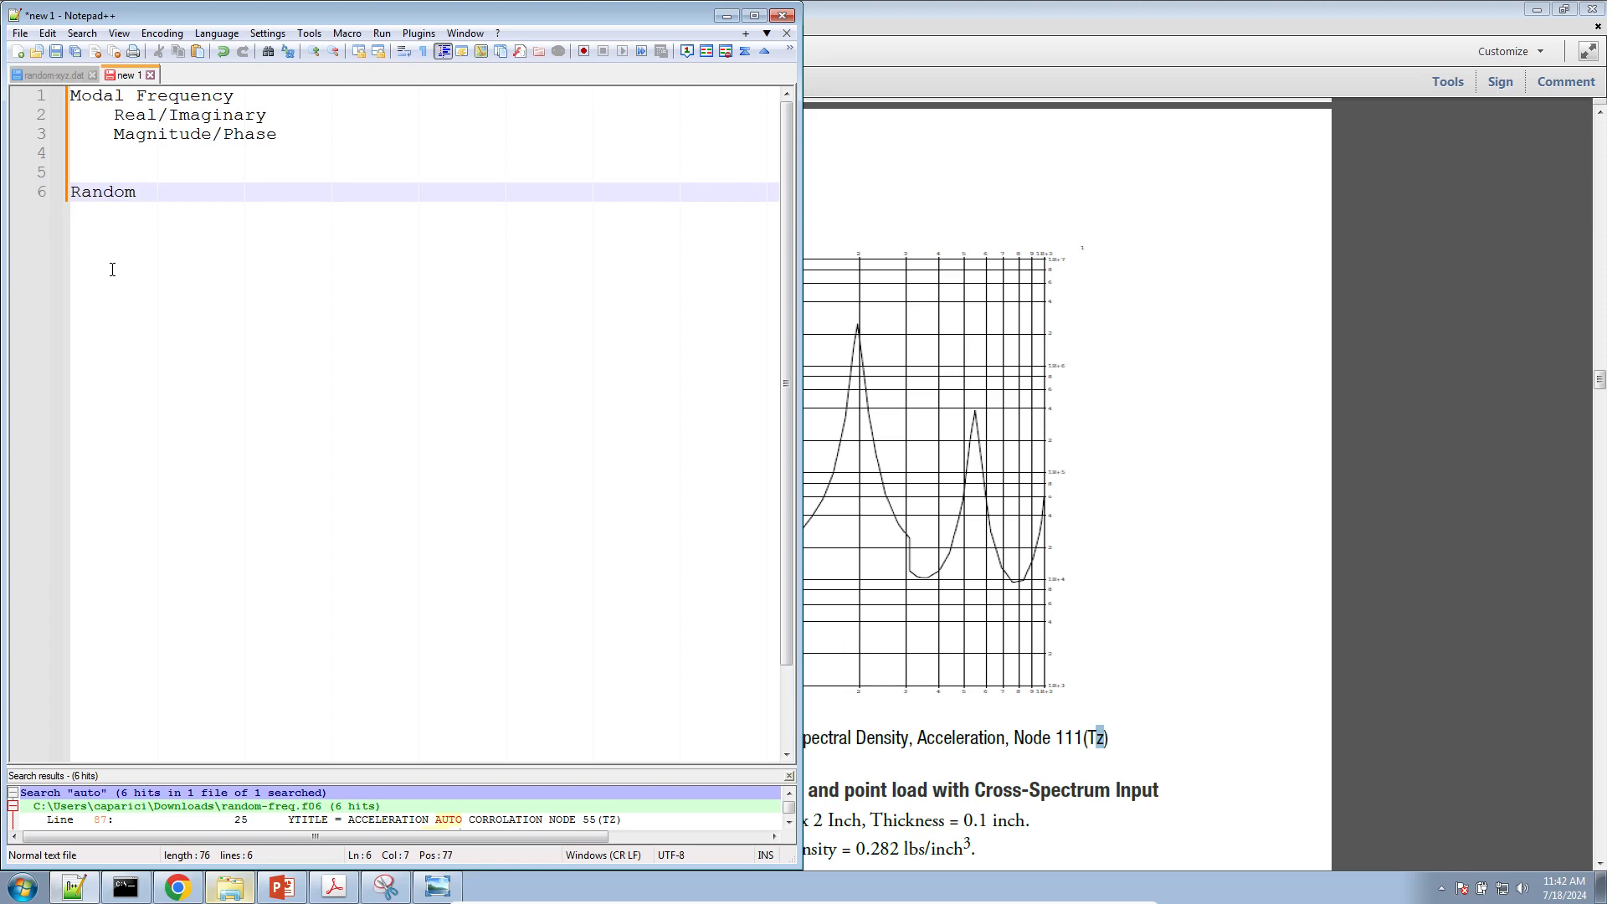
{"action": "key", "text": "Return"}
{"action": "key", "text": "Tab"}
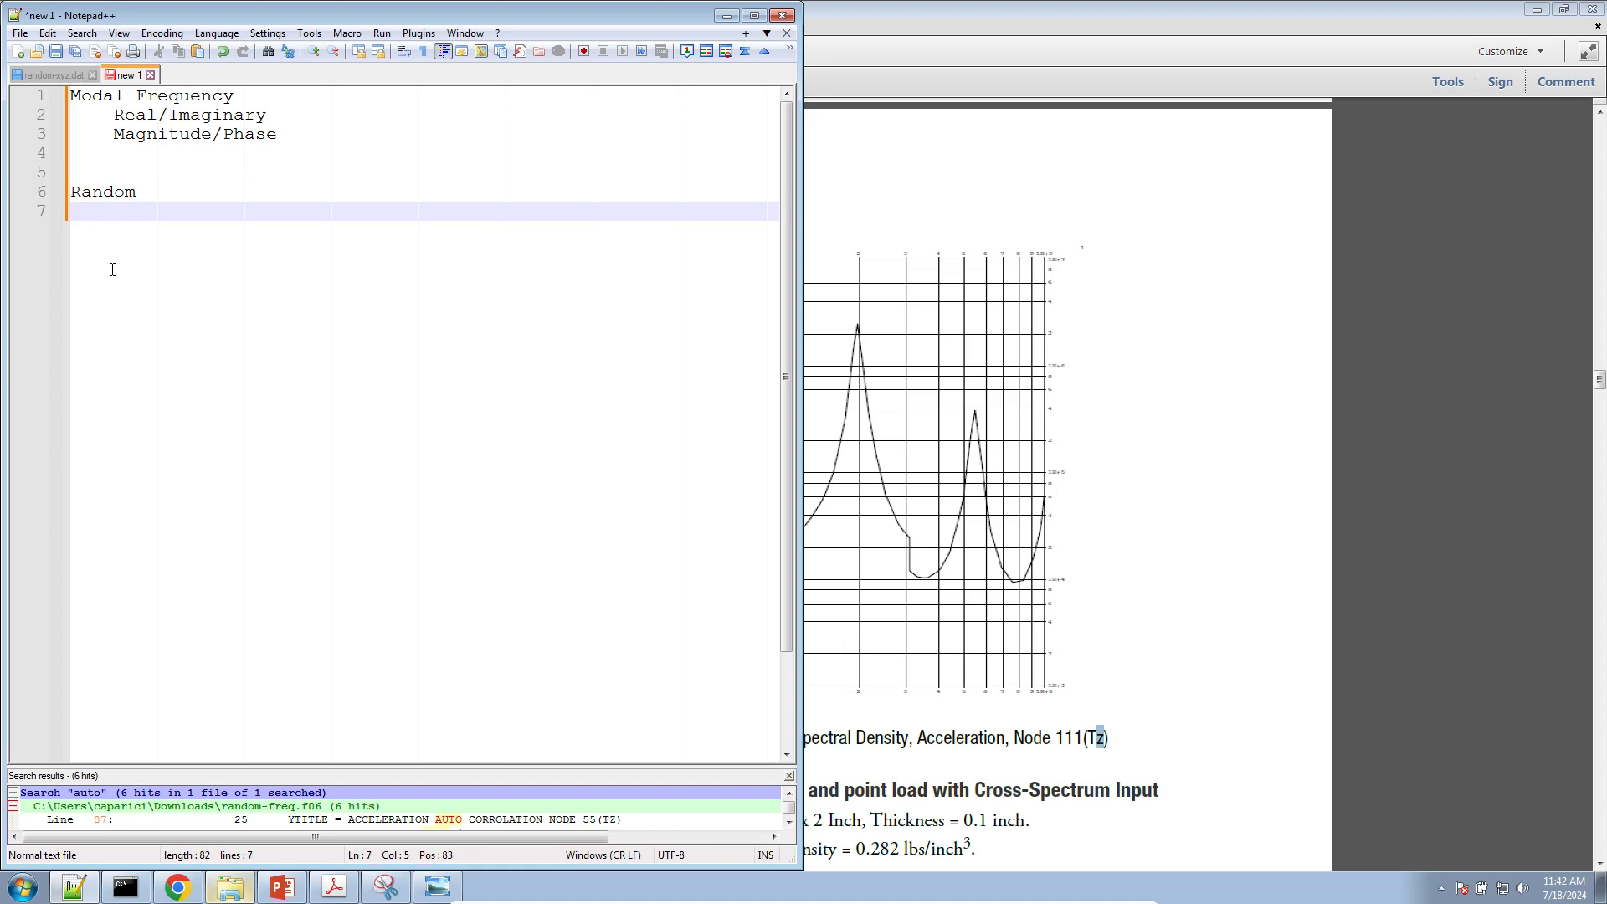
Insert "Complex Values" under Modal Frequency and indent the Real/Imaginary and Magnitude/Phase lines one level beneath it
{"action": "left_click", "coordinate": [269, 92]}
{"action": "key", "text": "Return"}
{"action": "type", "text": "C"}
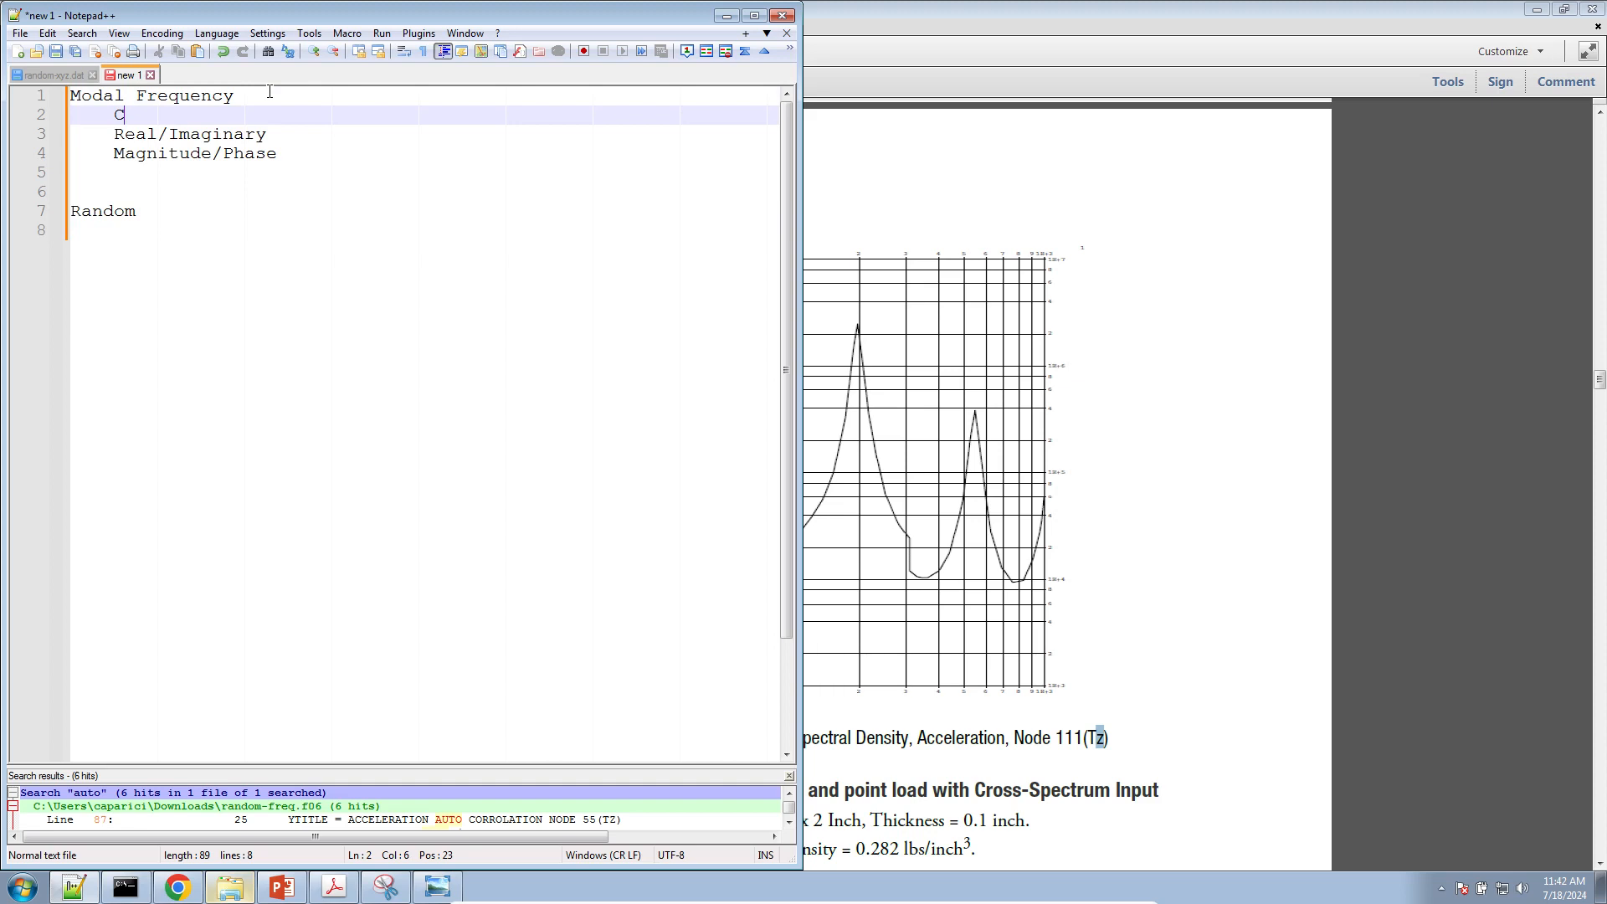
{"action": "type", "text": "omplex Values"}
{"action": "left_click_drag", "start_coordinate": [323, 154], "coordinate": [5, 144]}
{"action": "key", "text": "Tab"}
{"action": "key", "text": "ctrl+z"}
{"action": "left_click_drag", "start_coordinate": [278, 154], "coordinate": [13, 154]}
{"action": "left_click_drag", "start_coordinate": [320, 168], "coordinate": [7, 136]}
{"action": "key", "text": "Tab"}
Examine the ACCELERATION and STRESS output requests in random-xyz.dat, highlighting the plot option
{"action": "left_click", "coordinate": [38, 76]}
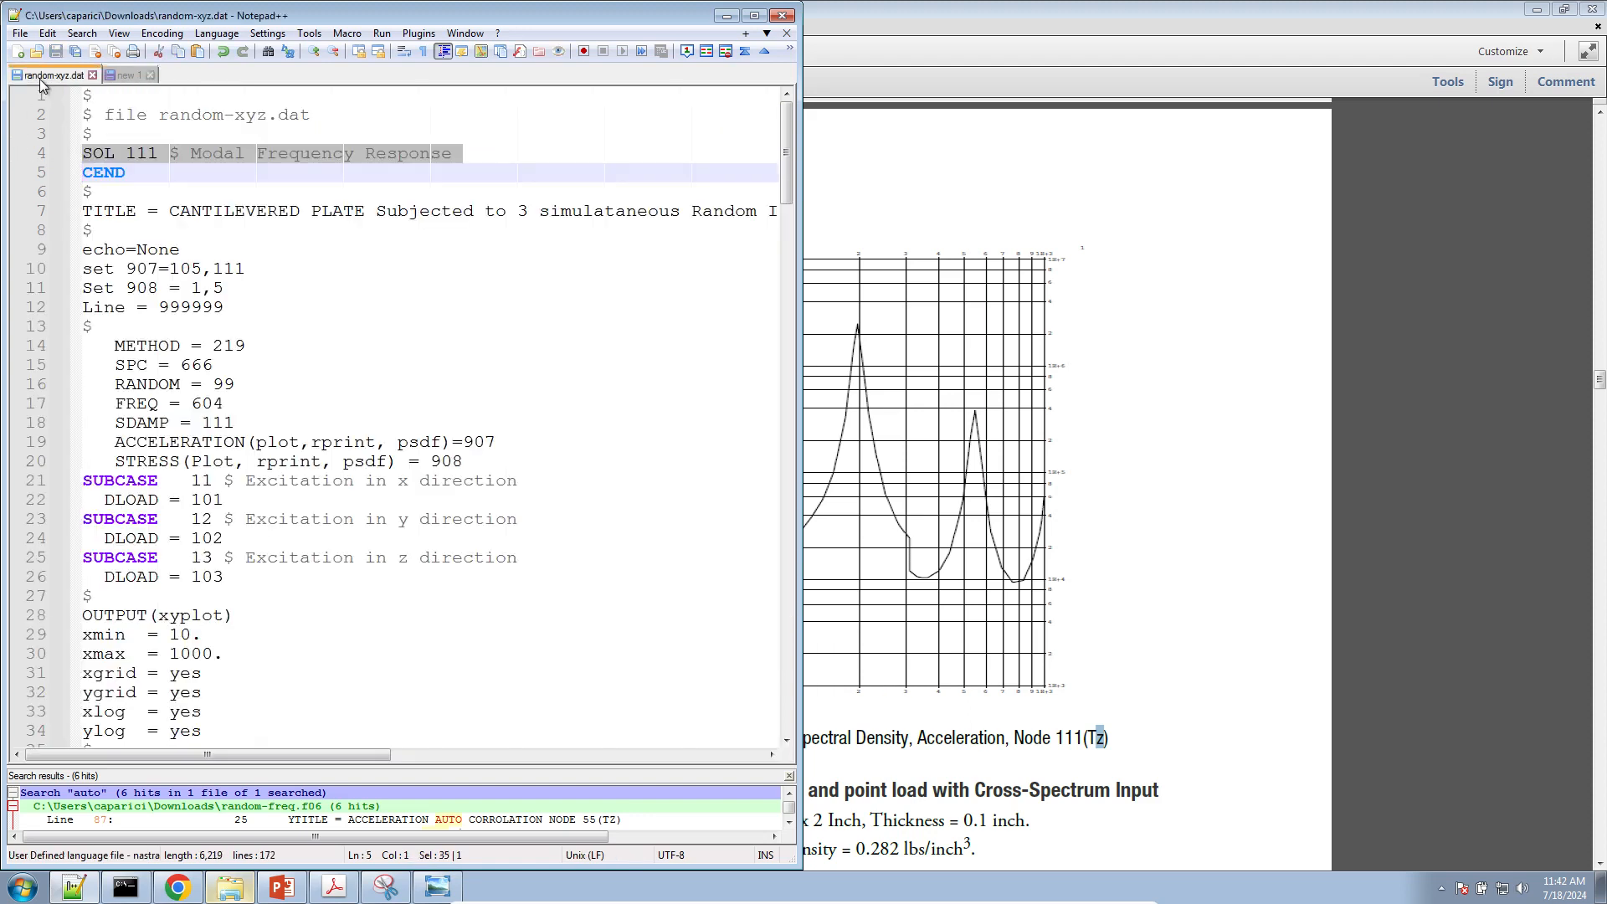
{"action": "left_click", "coordinate": [157, 346]}
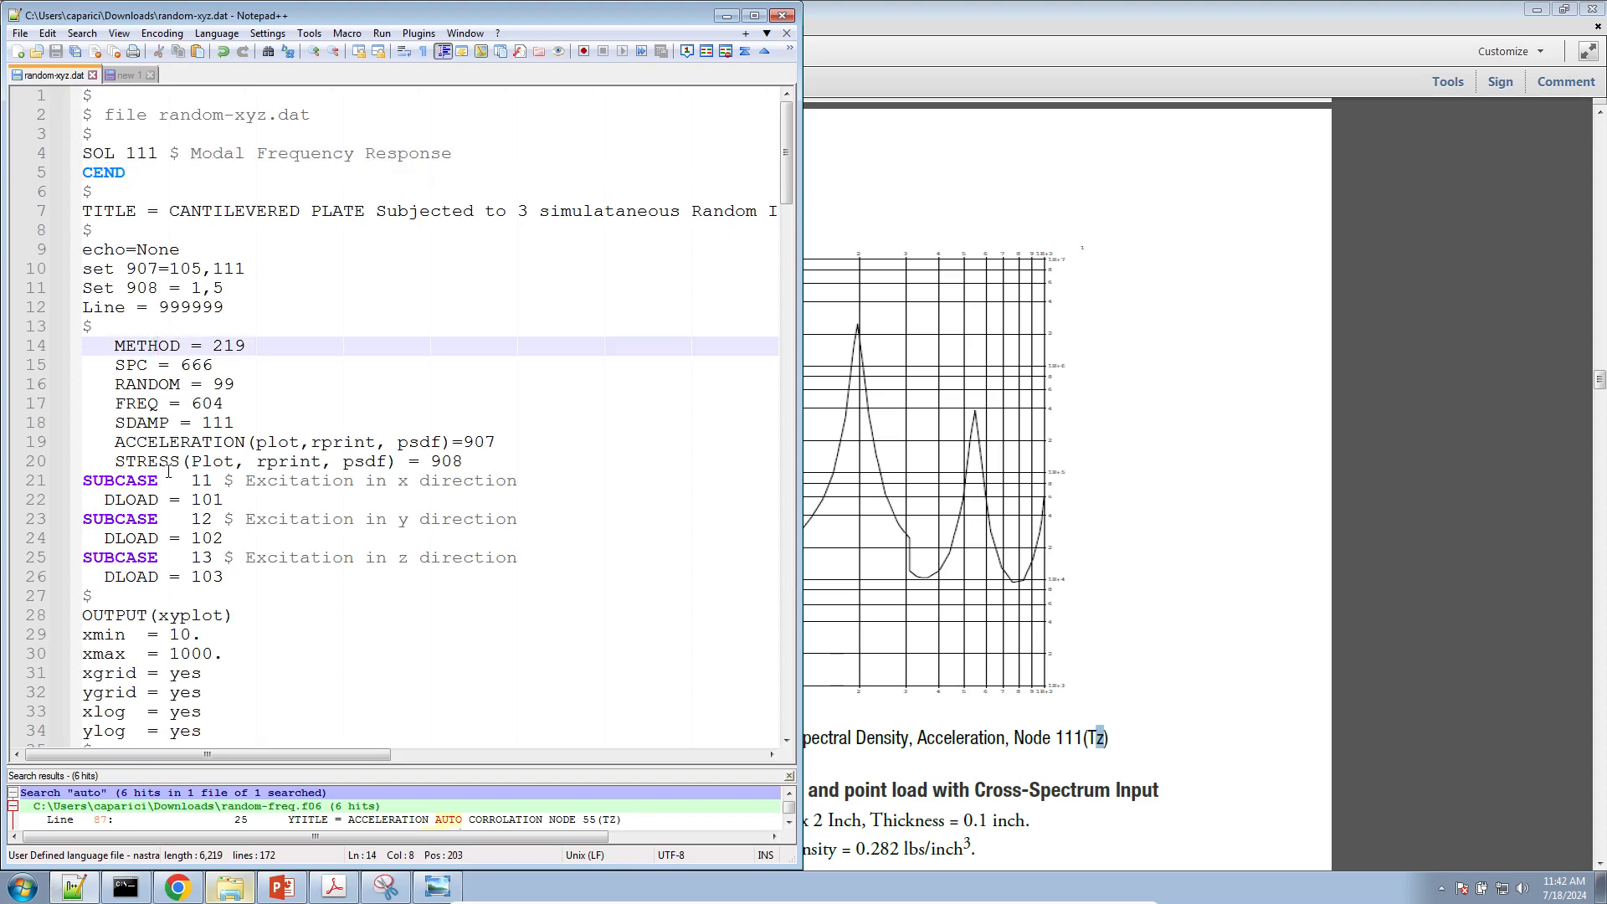
{"action": "double_click", "coordinate": [170, 442]}
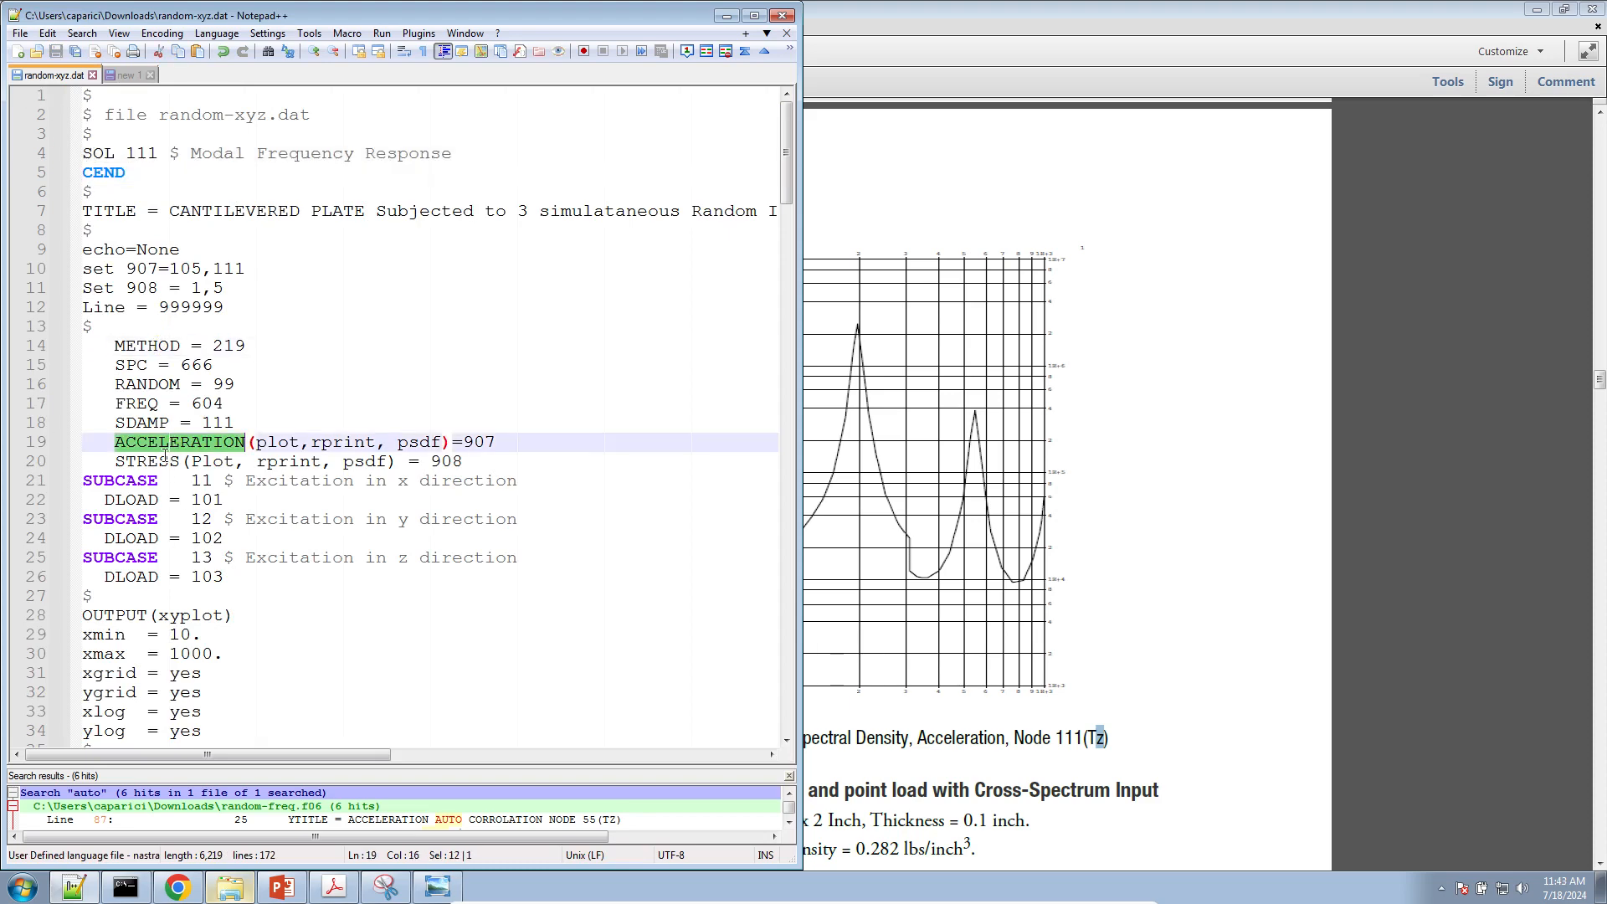
{"action": "scroll", "coordinate": [165, 454], "scroll_direction": "up", "scroll_amount": 2, "text": "ctrl"}
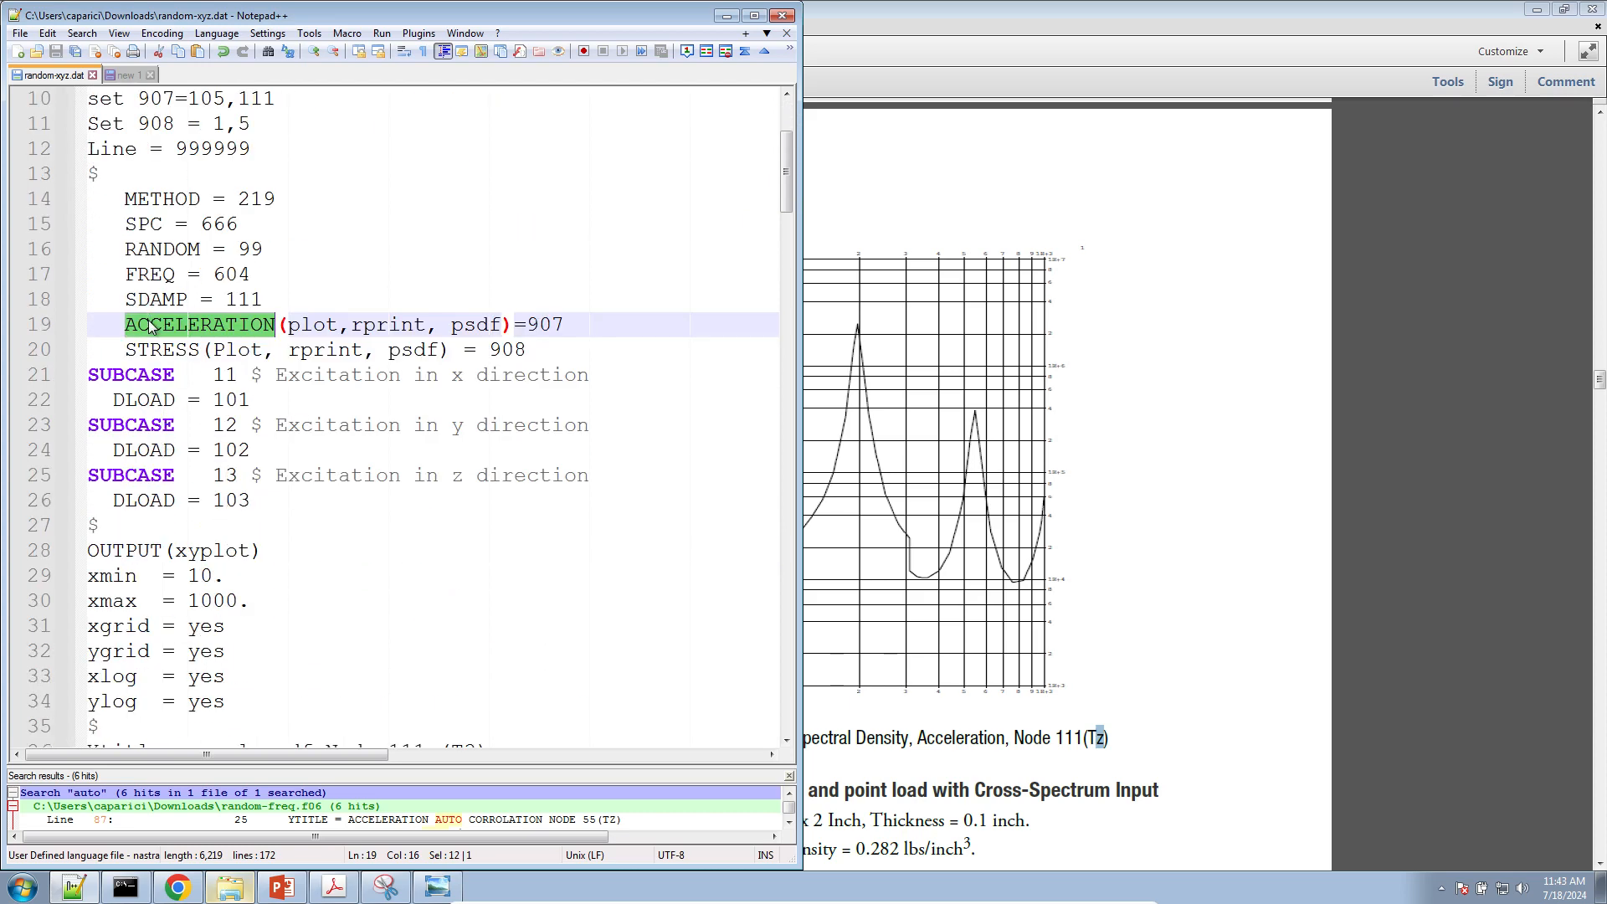
{"action": "left_click", "coordinate": [304, 329]}
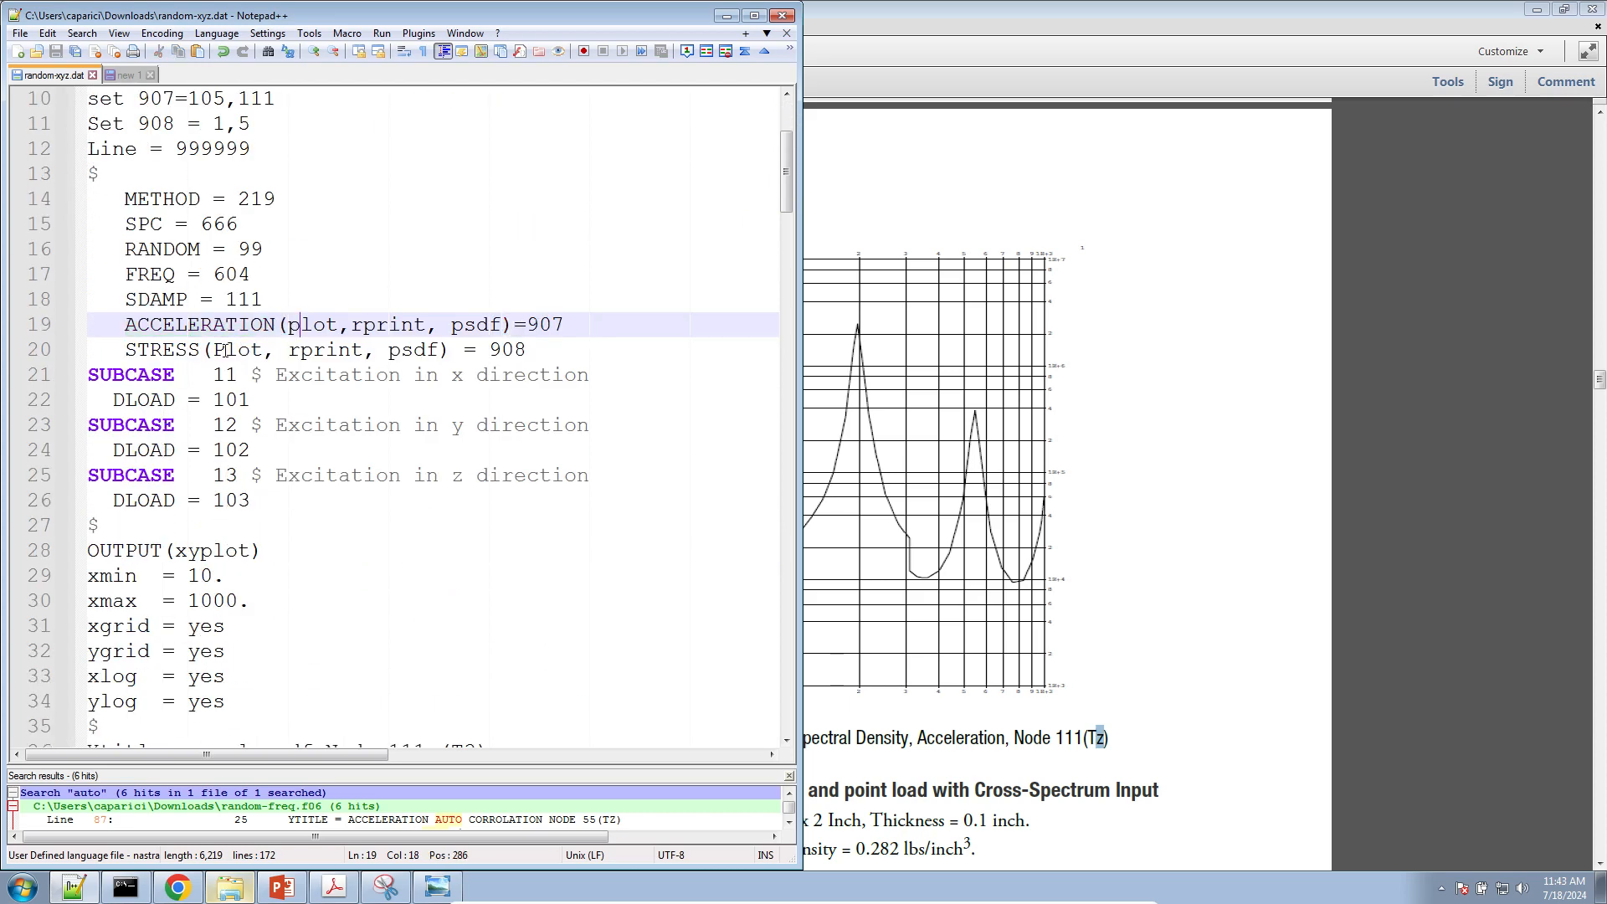
{"action": "left_click", "coordinate": [192, 350]}
{"action": "double_click", "coordinate": [192, 350]}
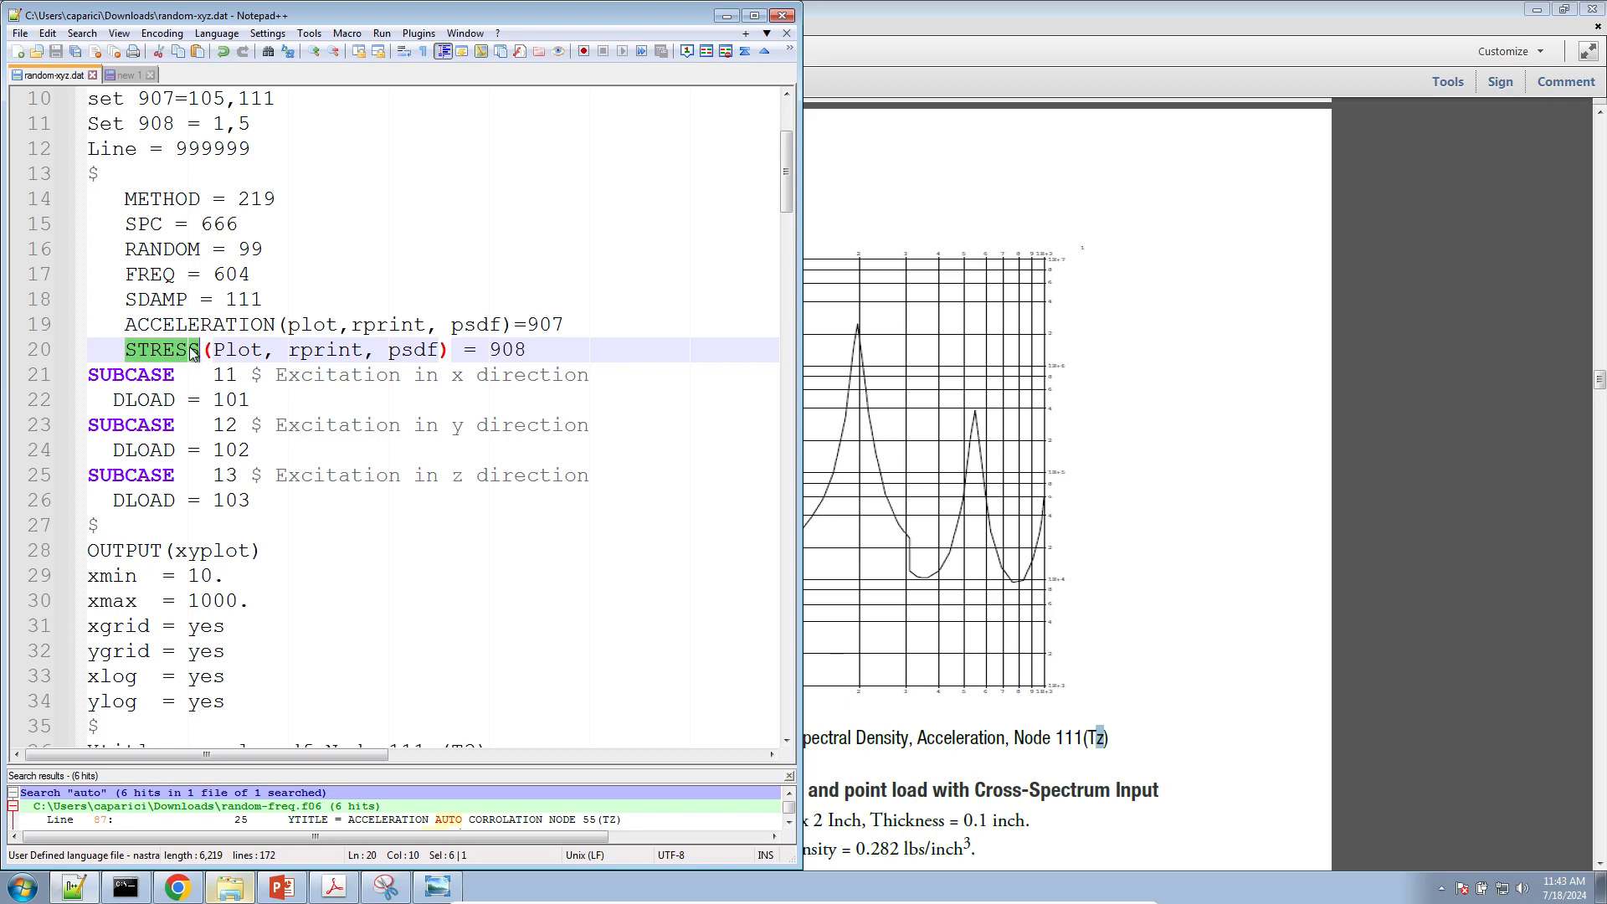
{"action": "left_click", "coordinate": [287, 328]}
{"action": "double_click", "coordinate": [287, 328]}
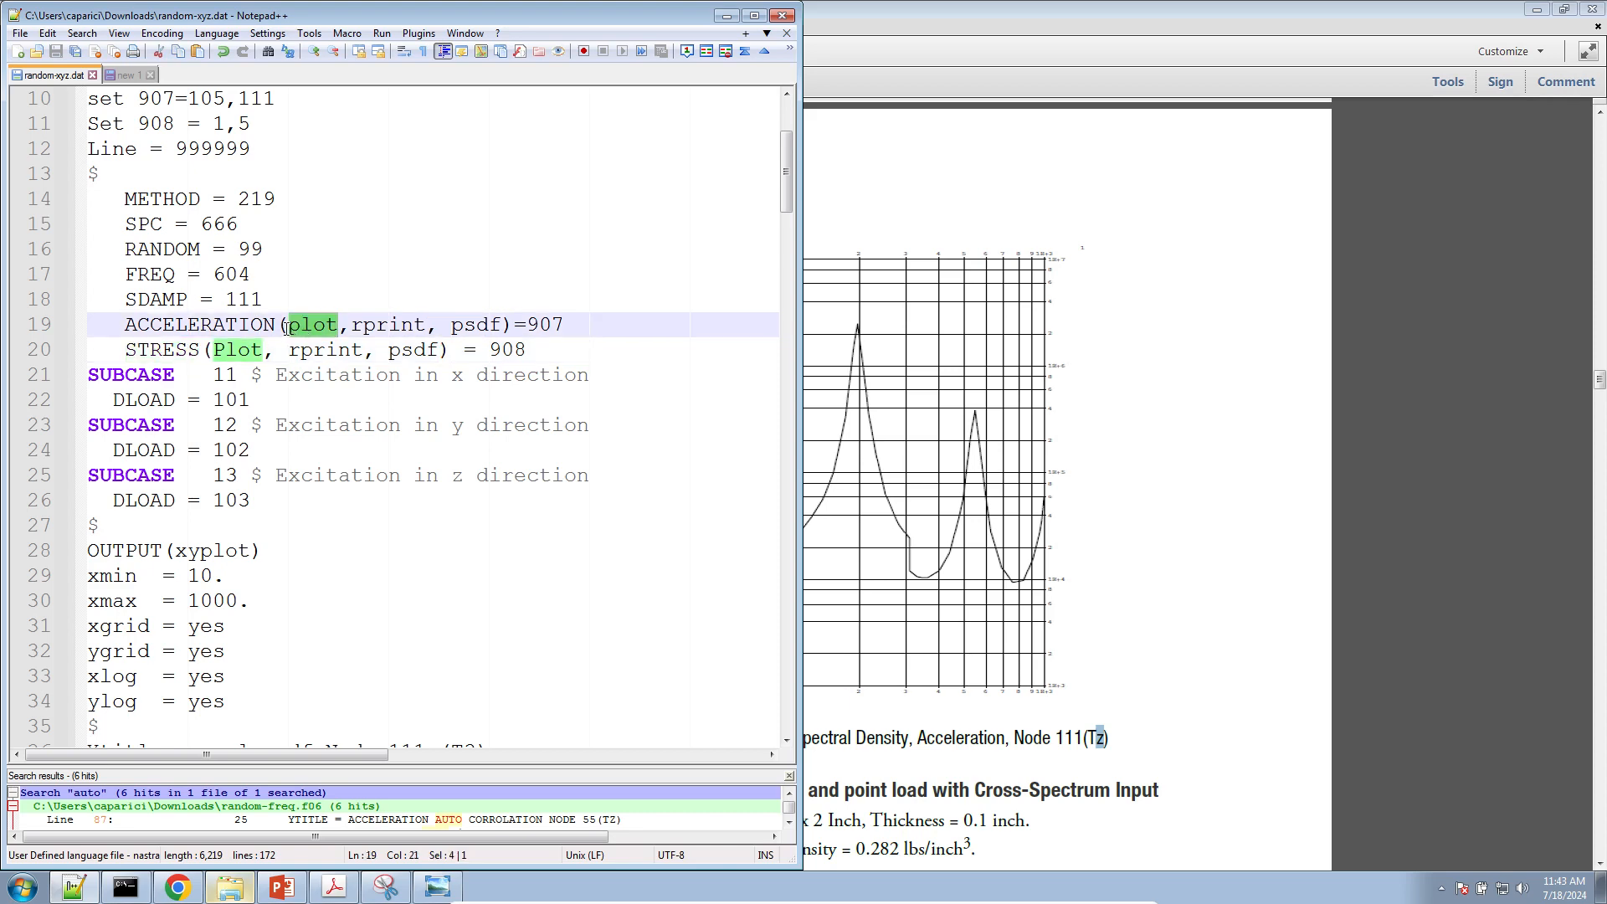
{"action": "left_click", "coordinate": [257, 325]}
{"action": "double_click", "coordinate": [257, 325]}
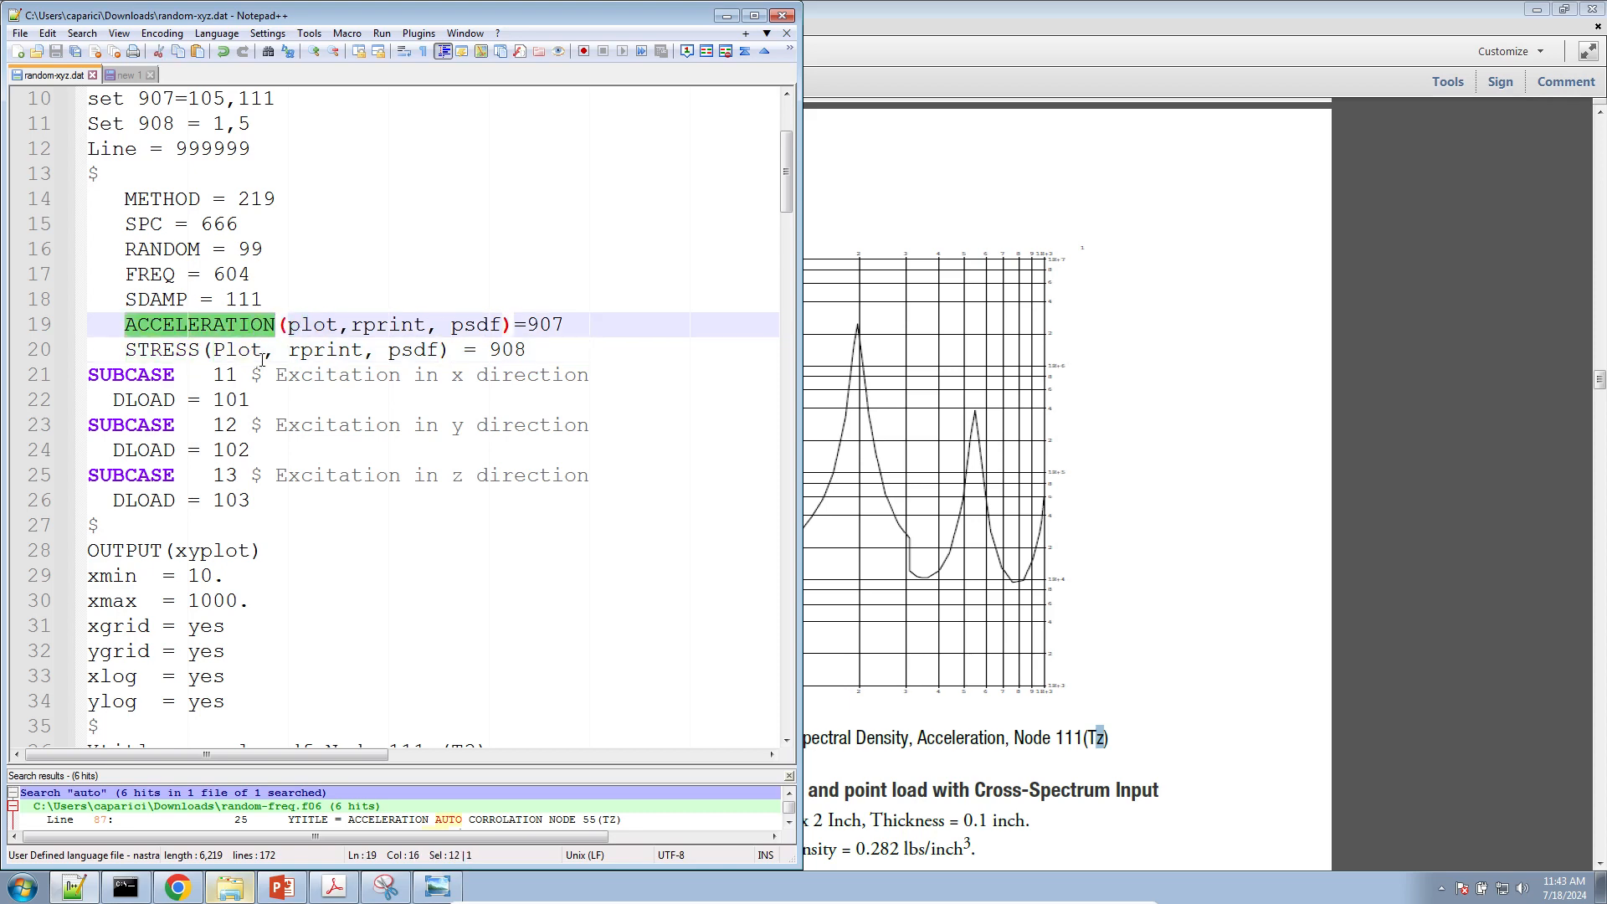
{"action": "left_click", "coordinate": [291, 327]}
{"action": "double_click", "coordinate": [291, 327]}
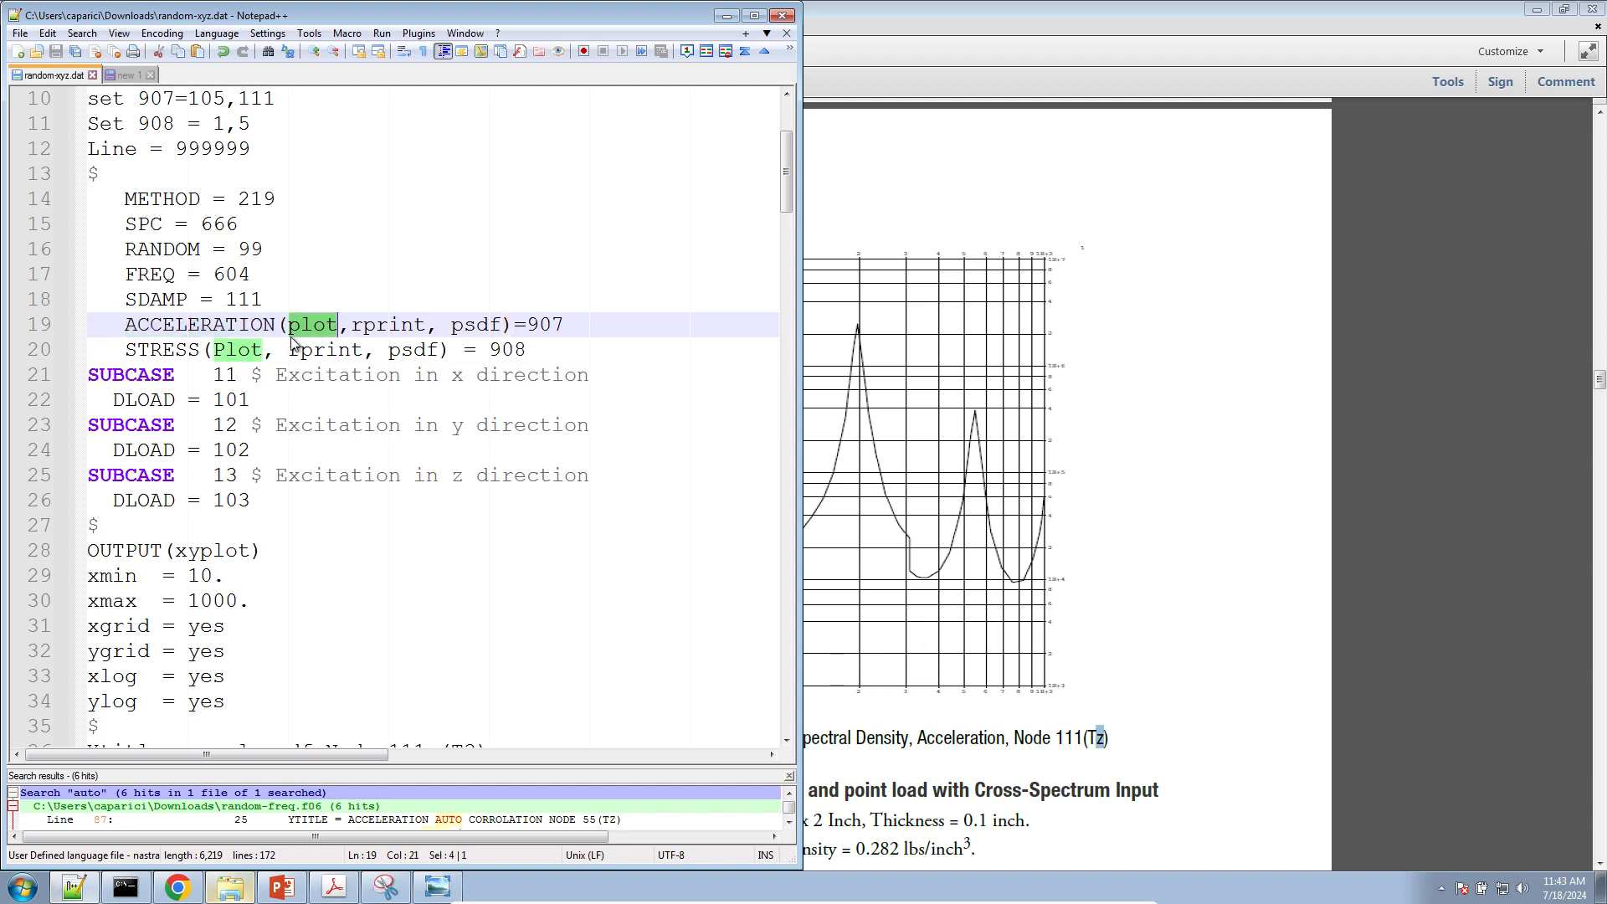
{"action": "left_click", "coordinate": [291, 327]}
{"action": "left_click_drag", "start_coordinate": [291, 327], "coordinate": [334, 330]}
{"action": "double_click", "coordinate": [329, 326]}
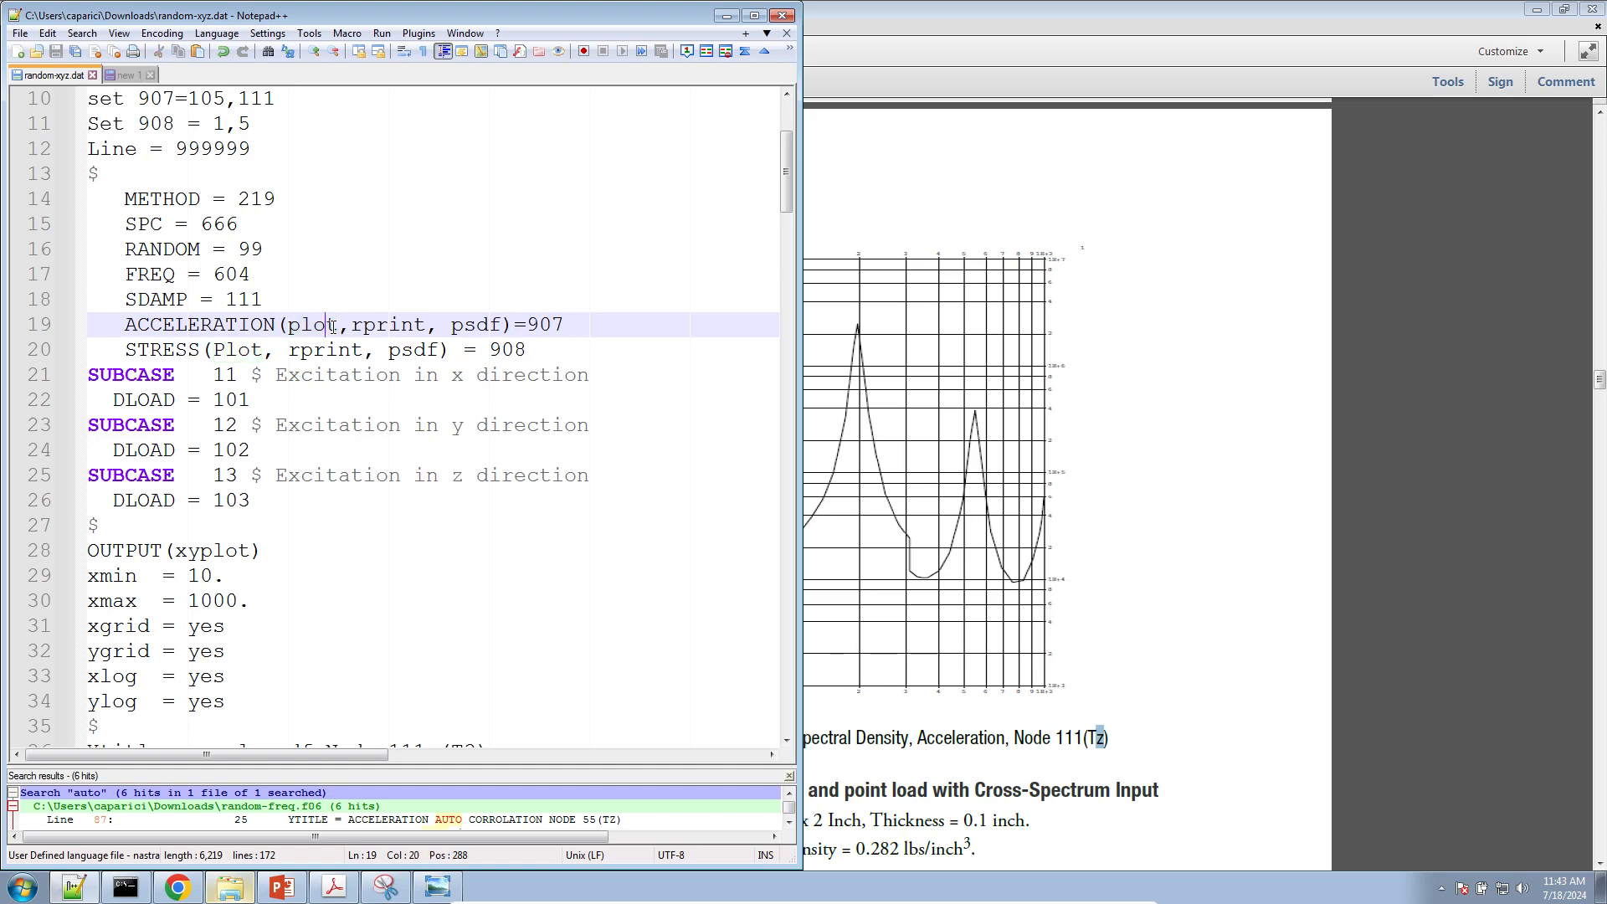
Add a "PLOT" heading to the note with the indented line "output the complex values to the XDB, OP2 or H5 file"
{"action": "left_click", "coordinate": [127, 76]}
{"action": "left_click", "coordinate": [309, 368]}
{"action": "key", "text": "Return"}
{"action": "key", "text": "Return"}
{"action": "key", "text": "BackSpace"}
{"action": "type", "text": "PLOT"}
{"action": "key", "text": "Return"}
{"action": "key", "text": "Tab"}
{"action": "type", "text": "output the "}
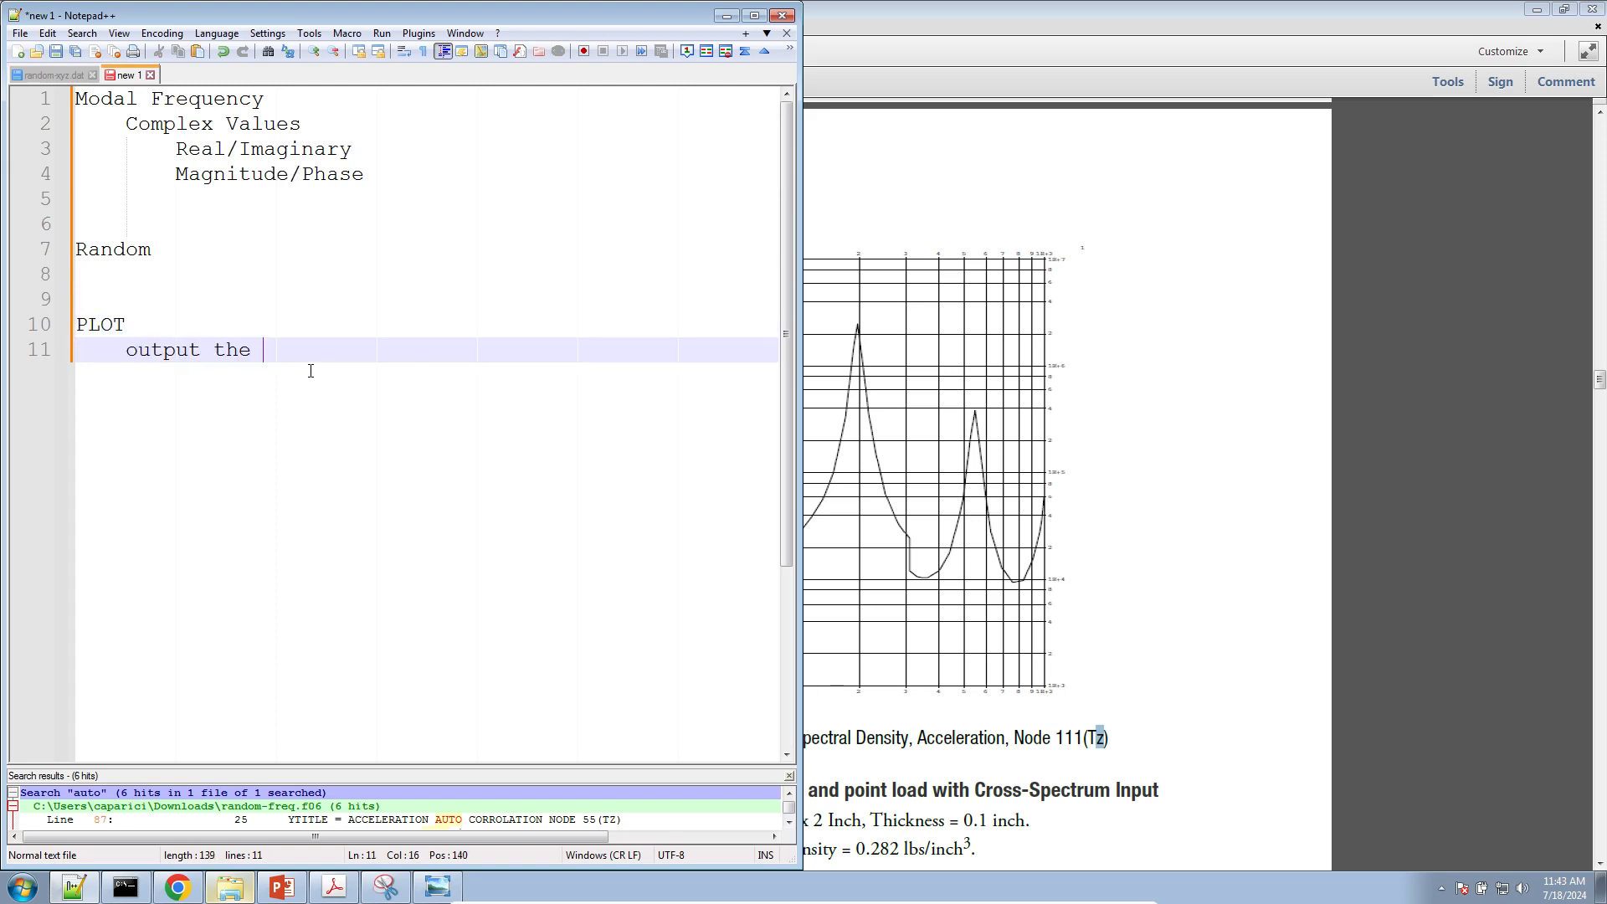
{"action": "type", "text": "complex values to the "}
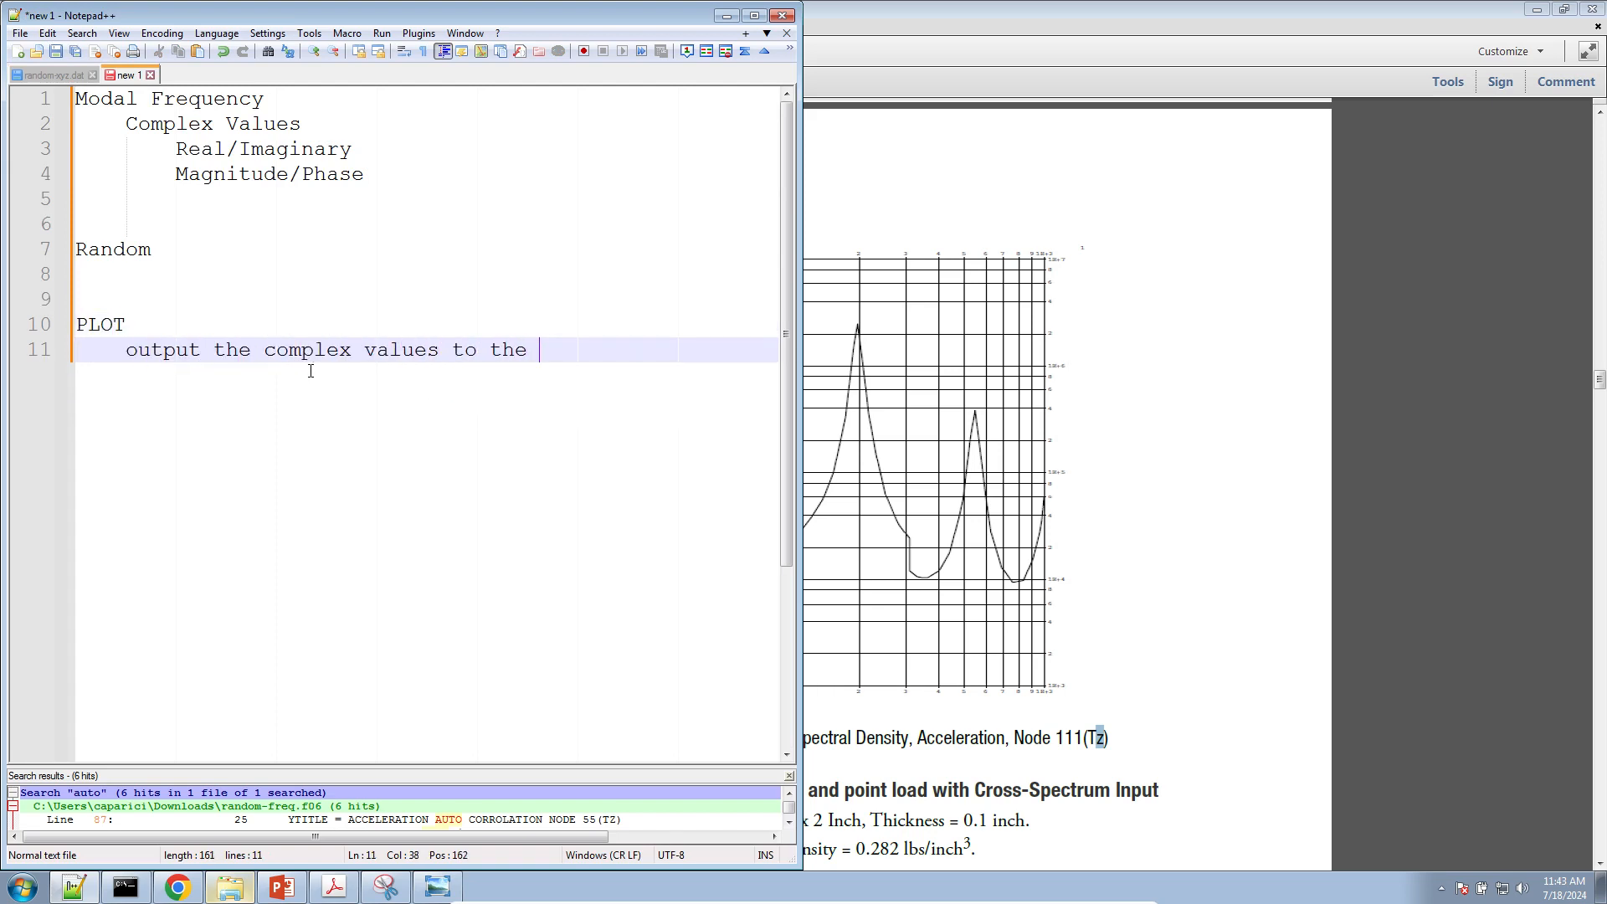
{"action": "type", "text": "XDB, OP2 or H5 file"}
{"action": "key", "text": "Return"}
{"action": "key", "text": "Return"}
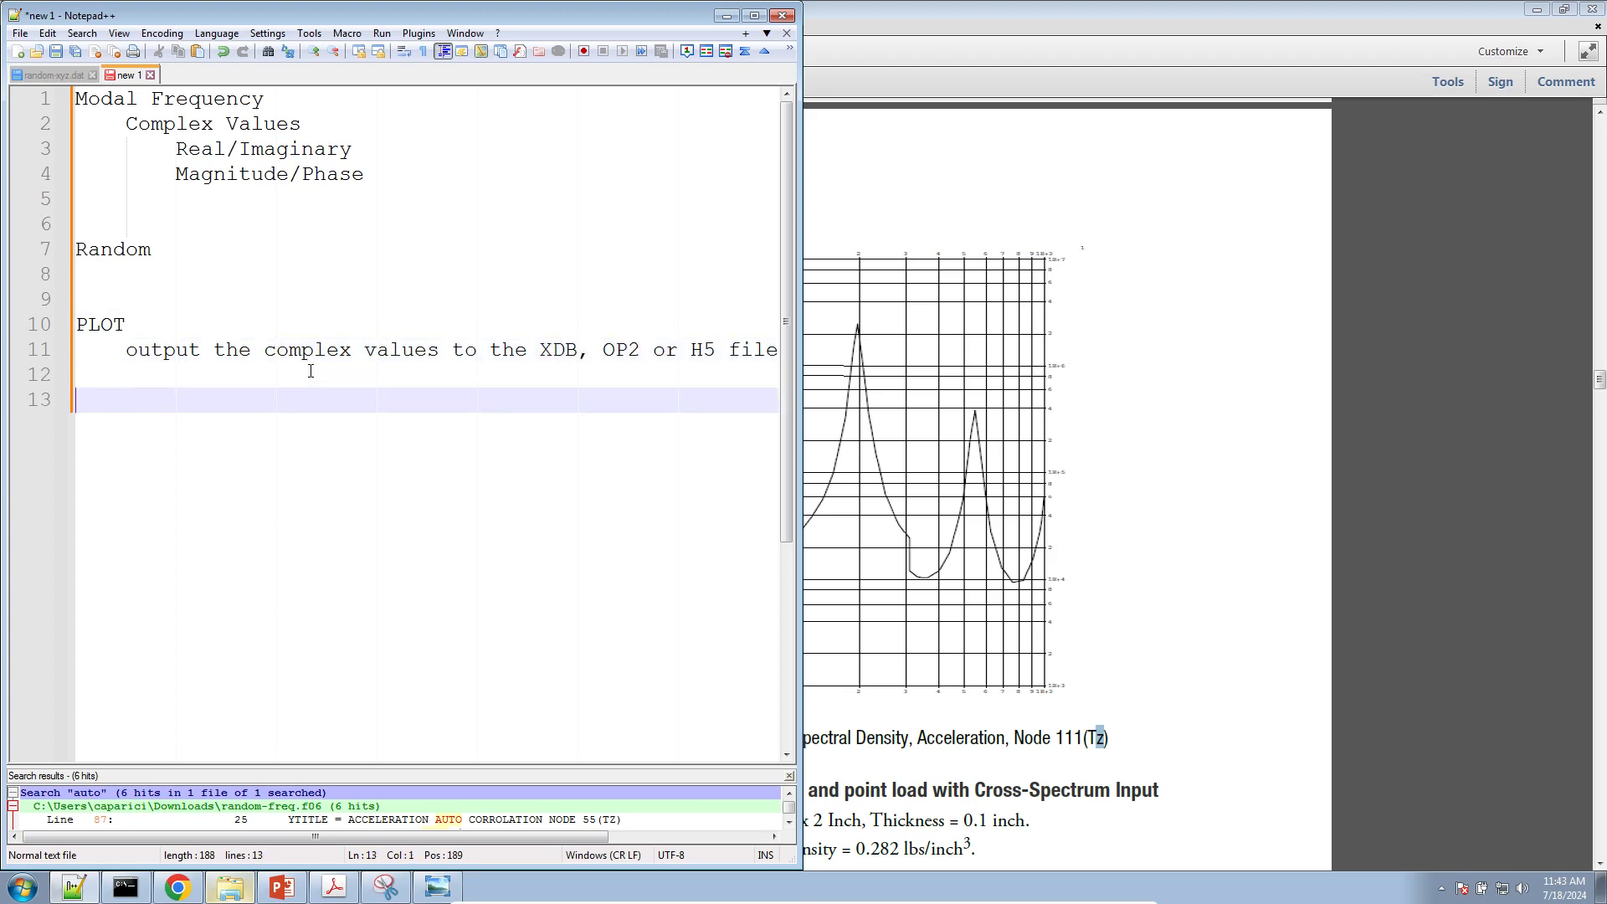
Highlight the rprint option of the ACCELERATION request in random-xyz.dat and add an "RPRINT" heading to the note
{"action": "left_click", "coordinate": [54, 75]}
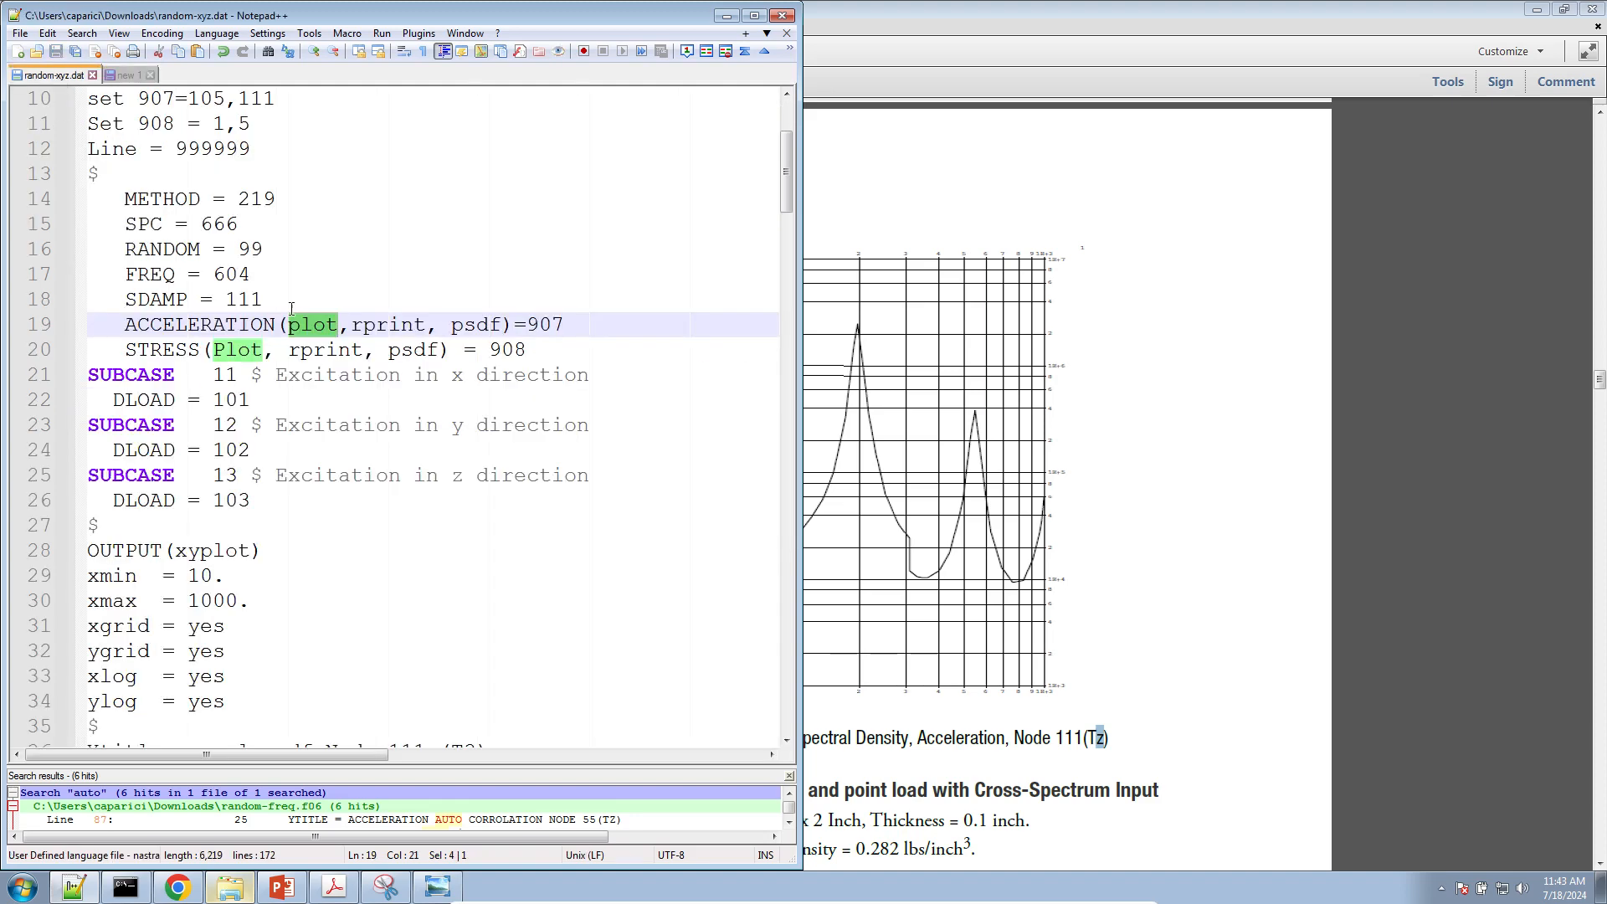
{"action": "double_click", "coordinate": [385, 325]}
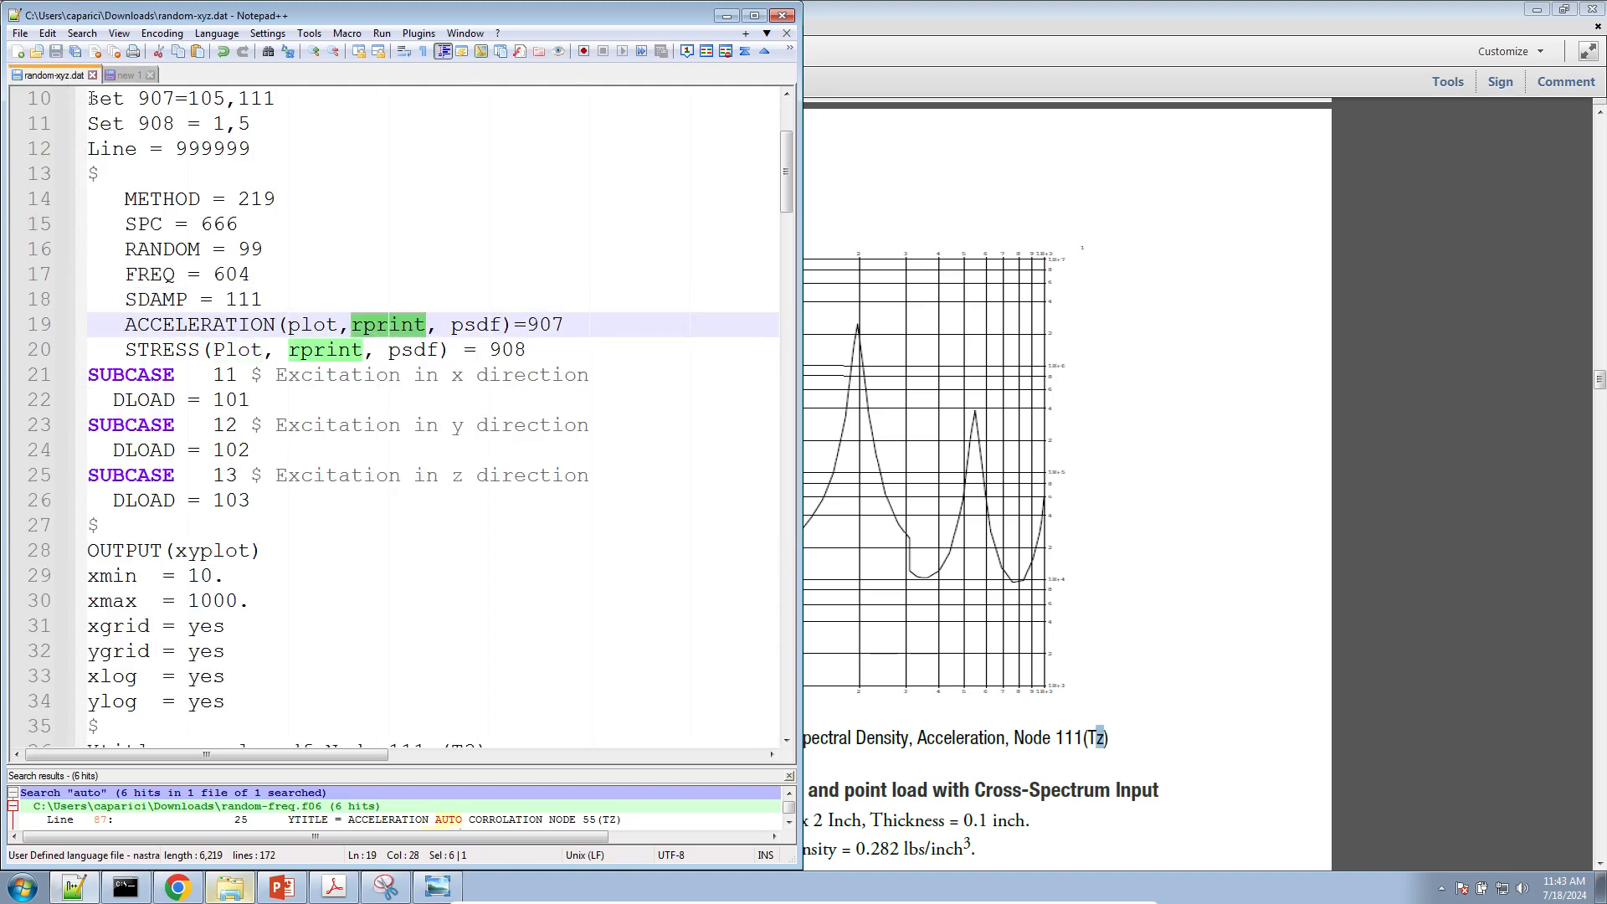
{"action": "left_click", "coordinate": [125, 75]}
{"action": "type", "text": "RP"}
{"action": "key", "text": "BackSpace"}
{"action": "type", "text": "PRINT"}
{"action": "key", "text": "Return"}
Under RPRINT, add an indented line about outputting "the random analysis results to the F06 file and results file: xdb, op2 or HDF"
{"action": "type", "text": "Outpu thte"}
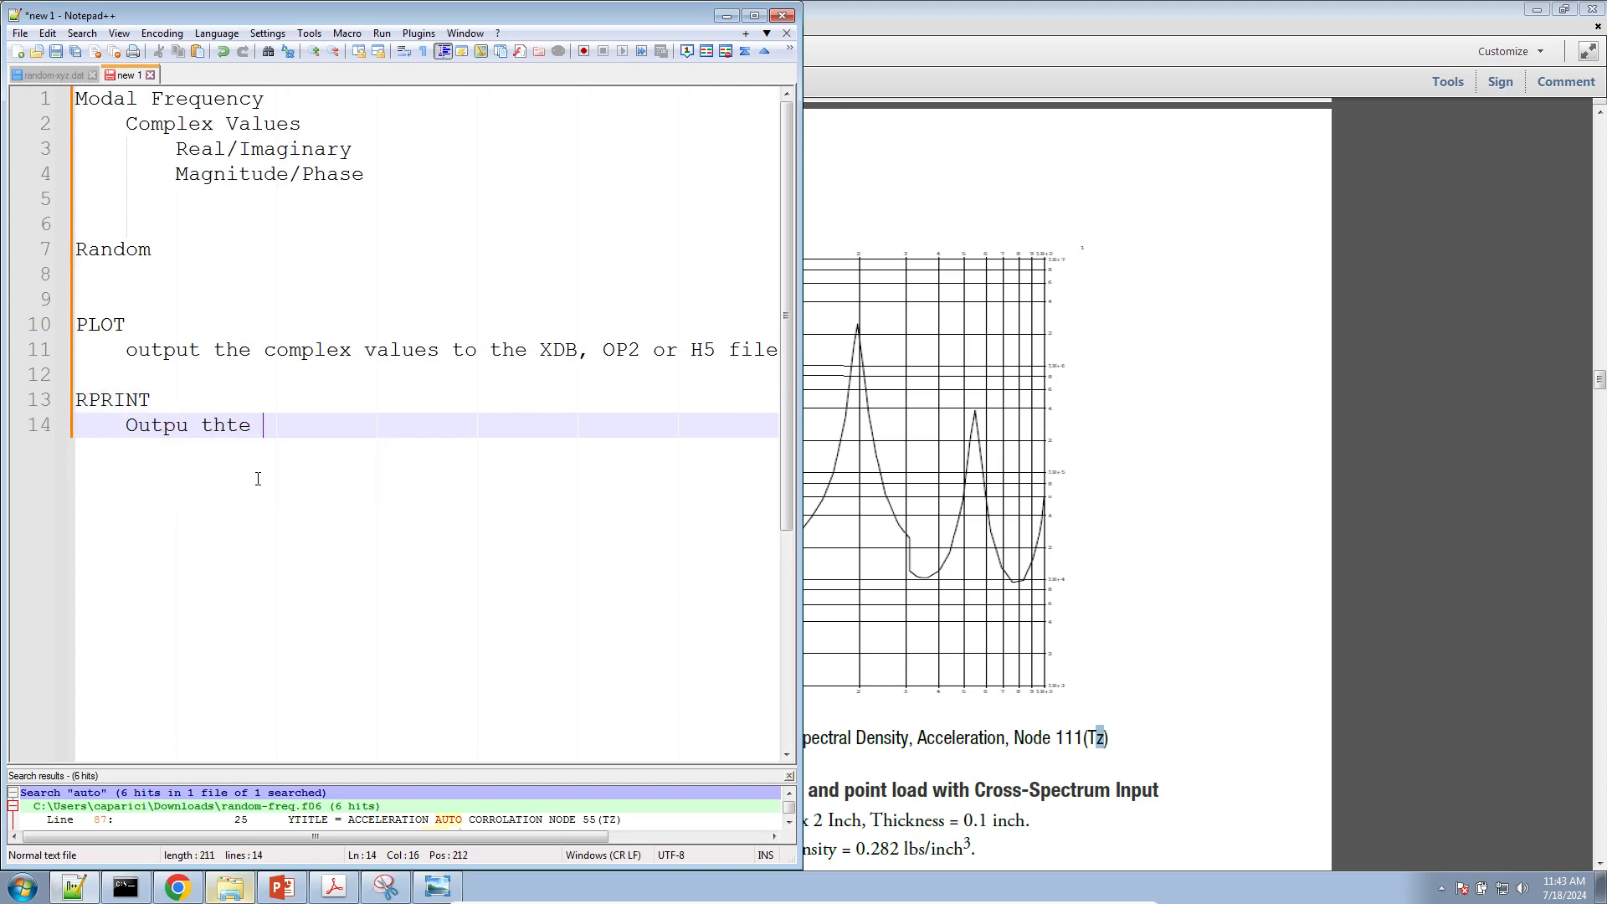
{"action": "key", "text": "BackSpace"}
{"action": "type", "text": "andom analysis result"}
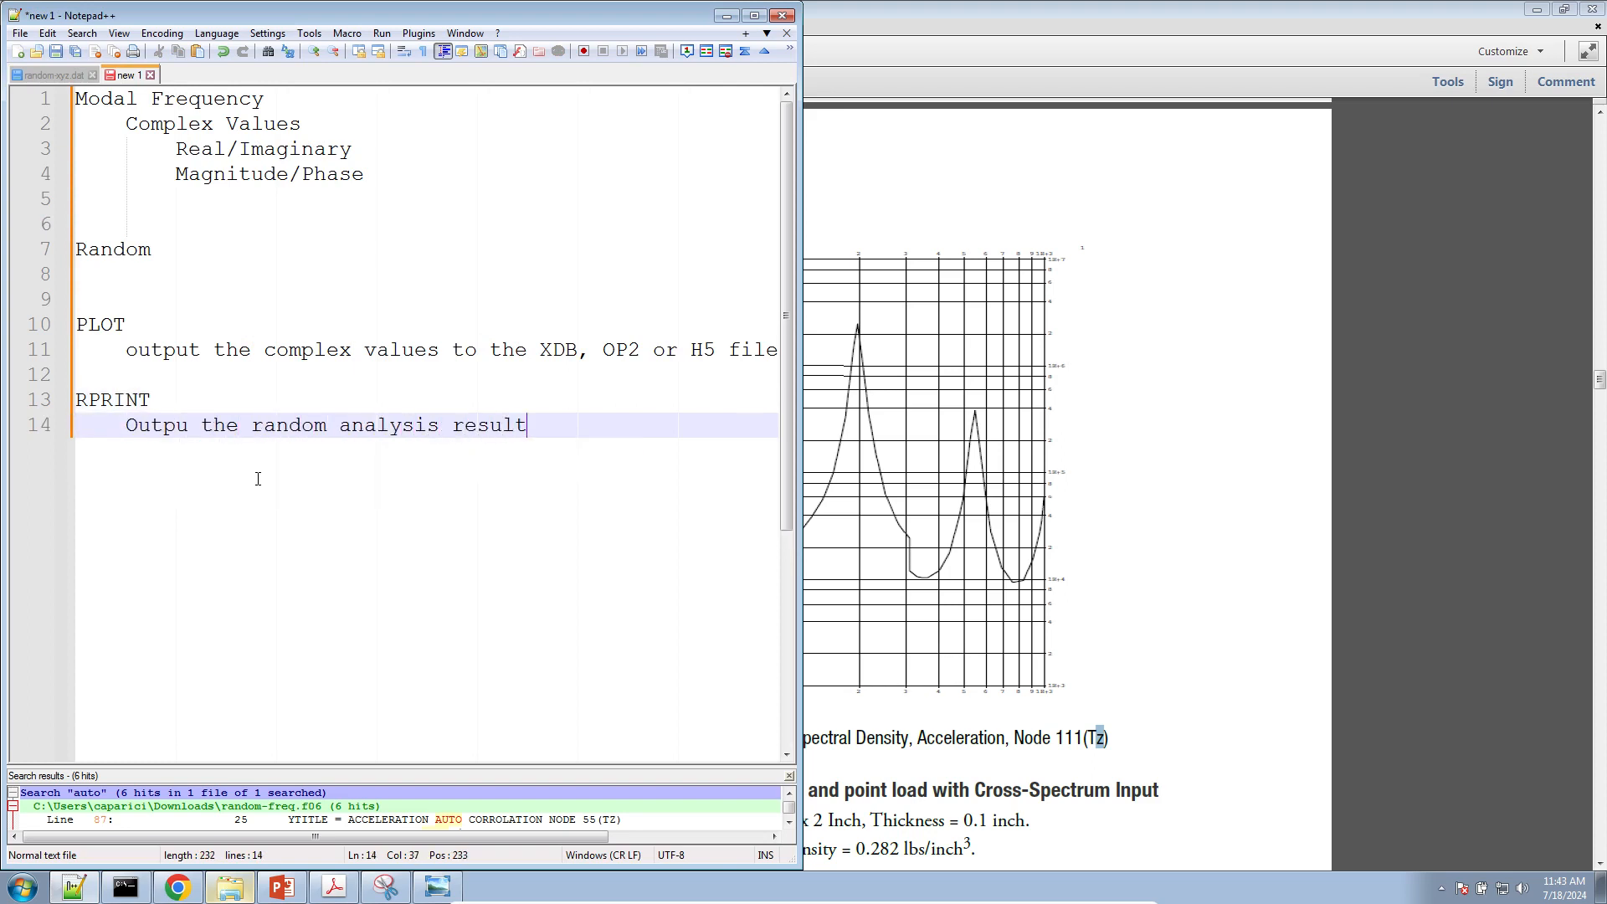
{"action": "type", "text": "s to the F06 file and result"}
{"action": "key", "text": "BackSpace"}
{"action": "type", "text": "s f"}
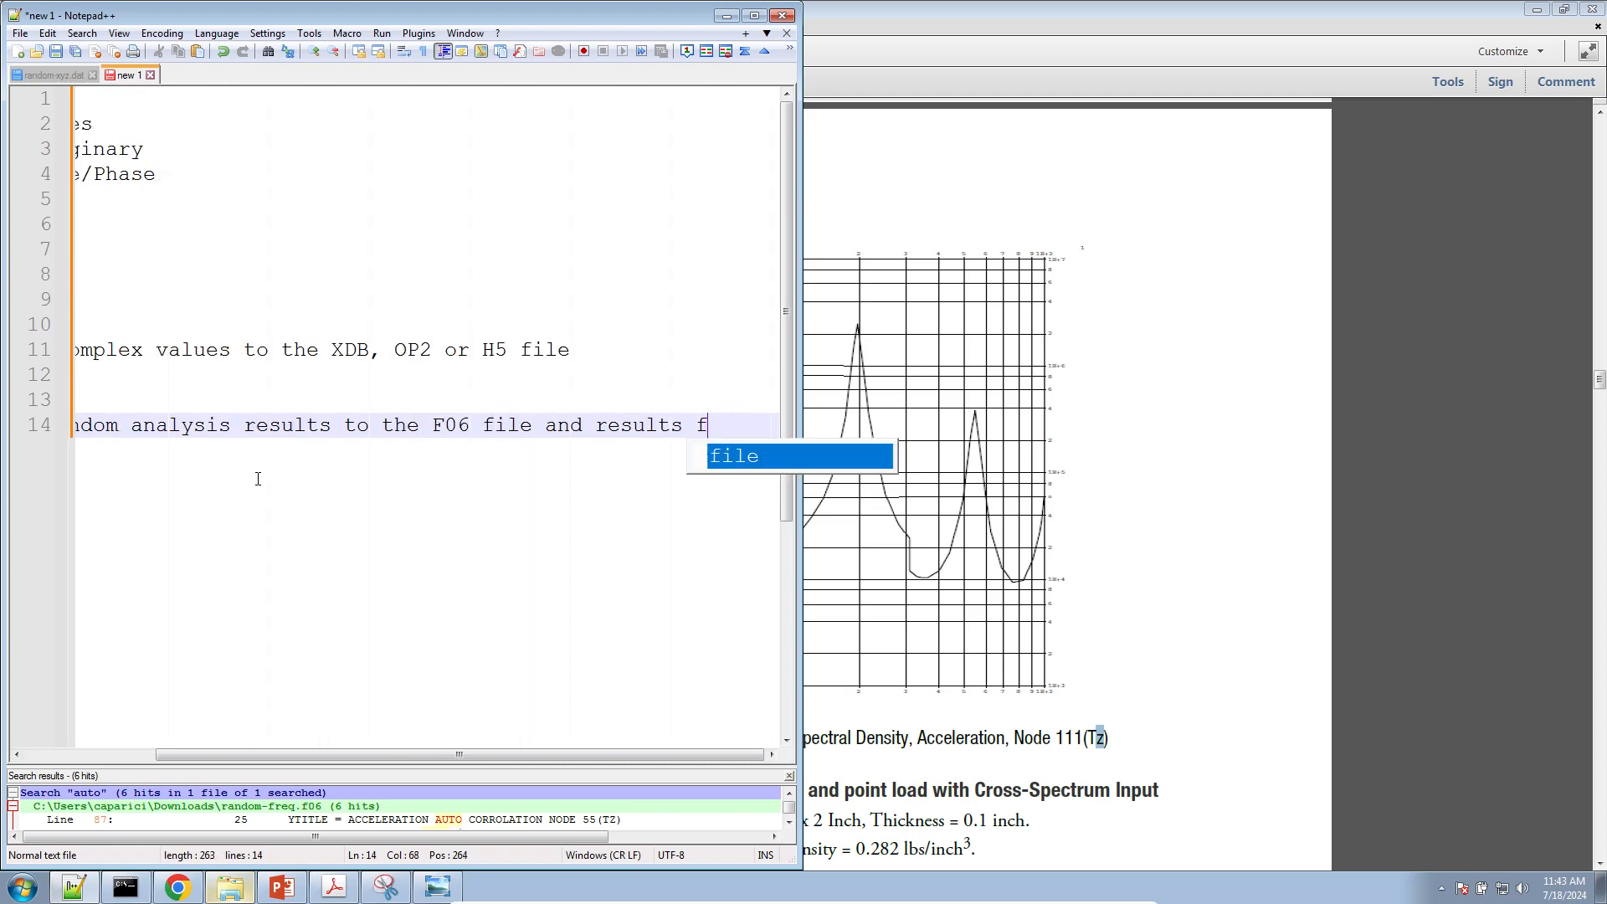
{"action": "type", "text": "ile : xdb, "}
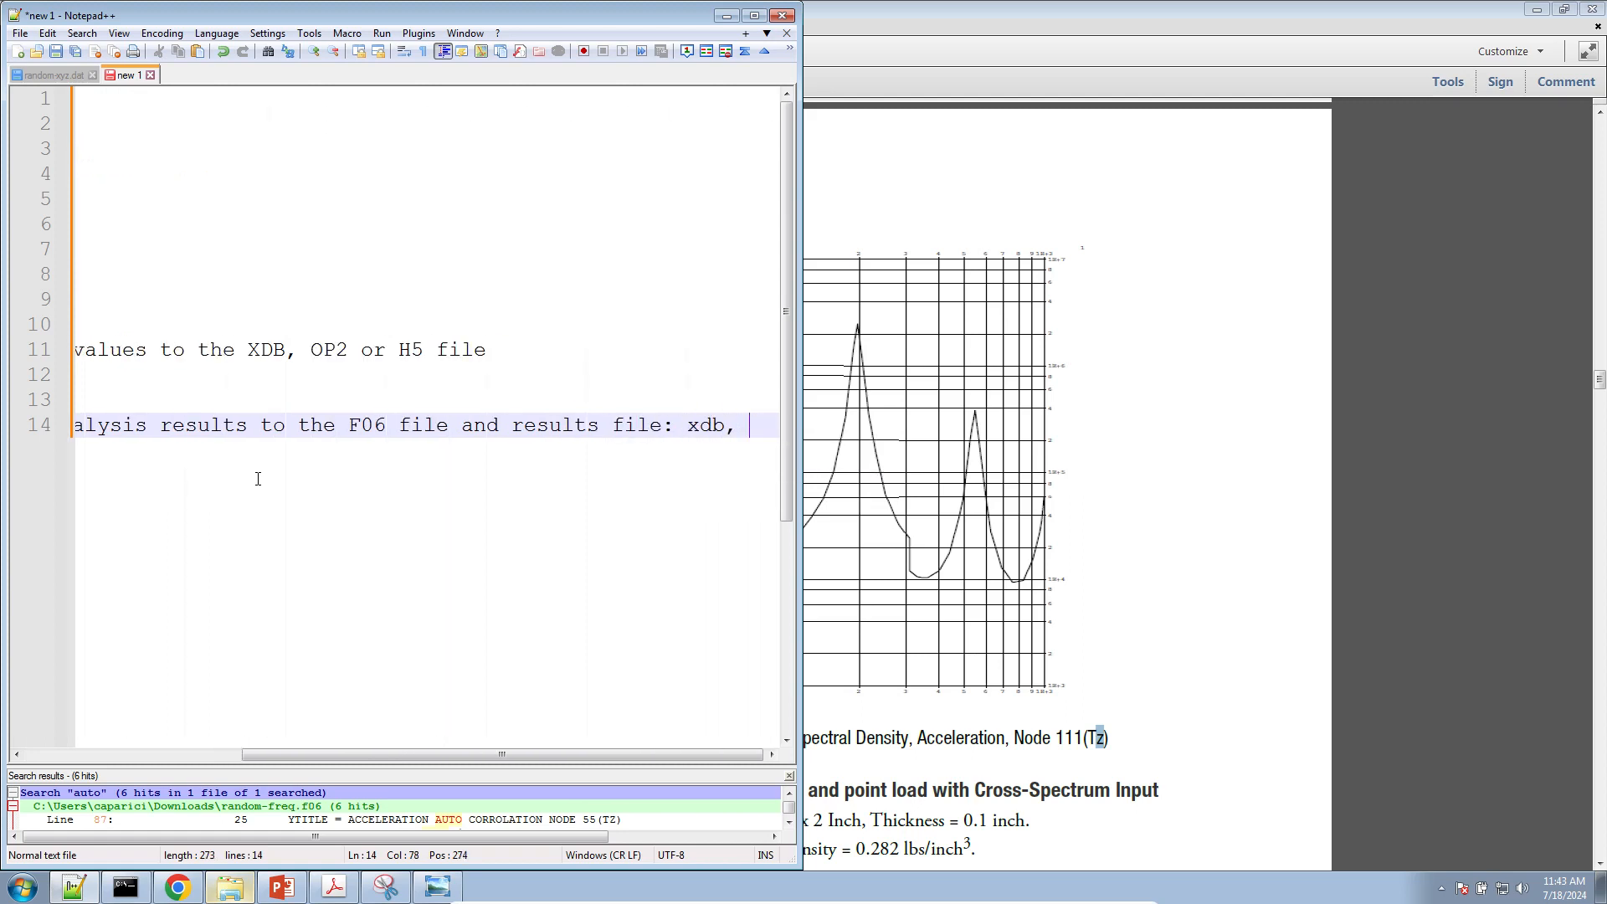
{"action": "type", "text": "op2 or HDF"}
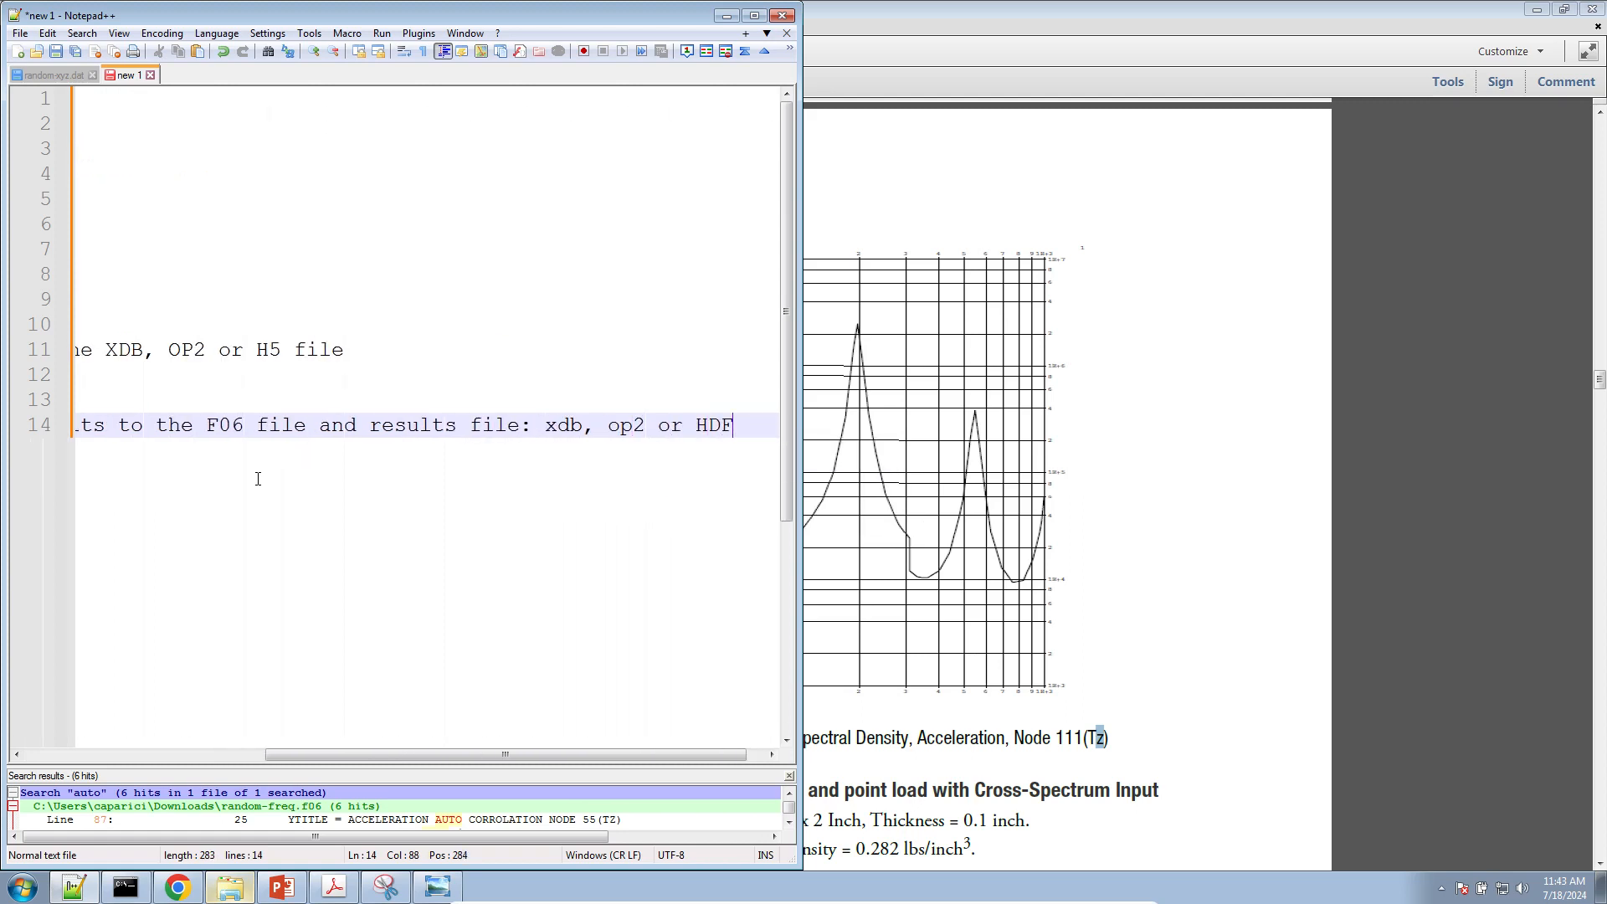
{"action": "key", "text": "Return"}
{"action": "key", "text": "Return"}
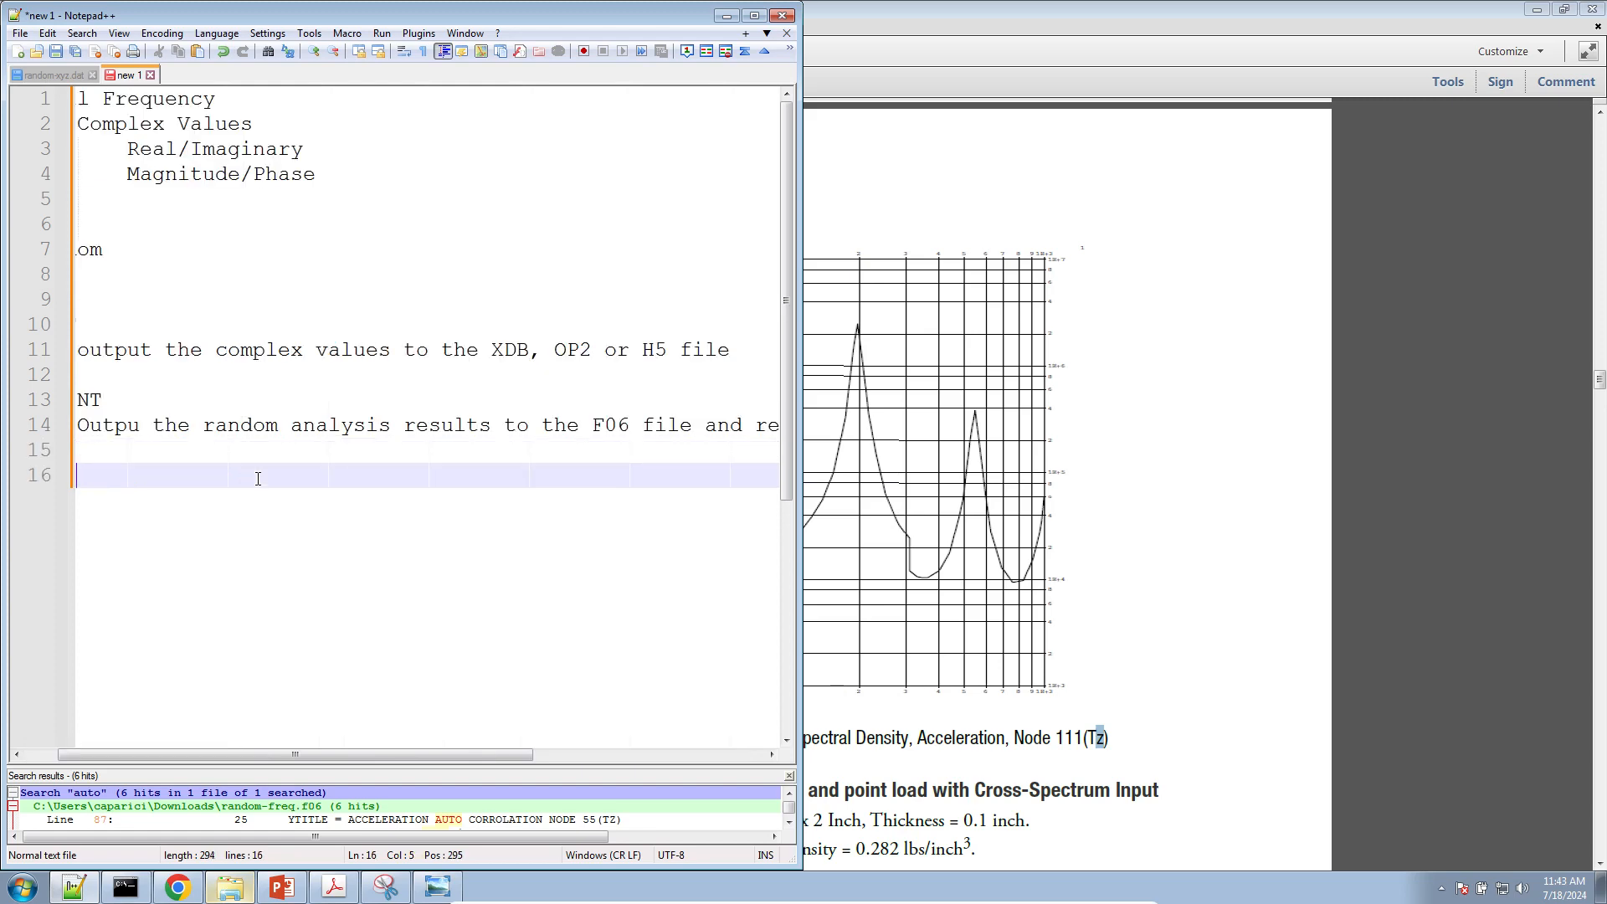
Add a "PSDF" heading to the note with the indented line "Power Spectral Density Function Values", highlighting psdf in the ACCELERATION request
{"action": "type", "text": "PSDF"}
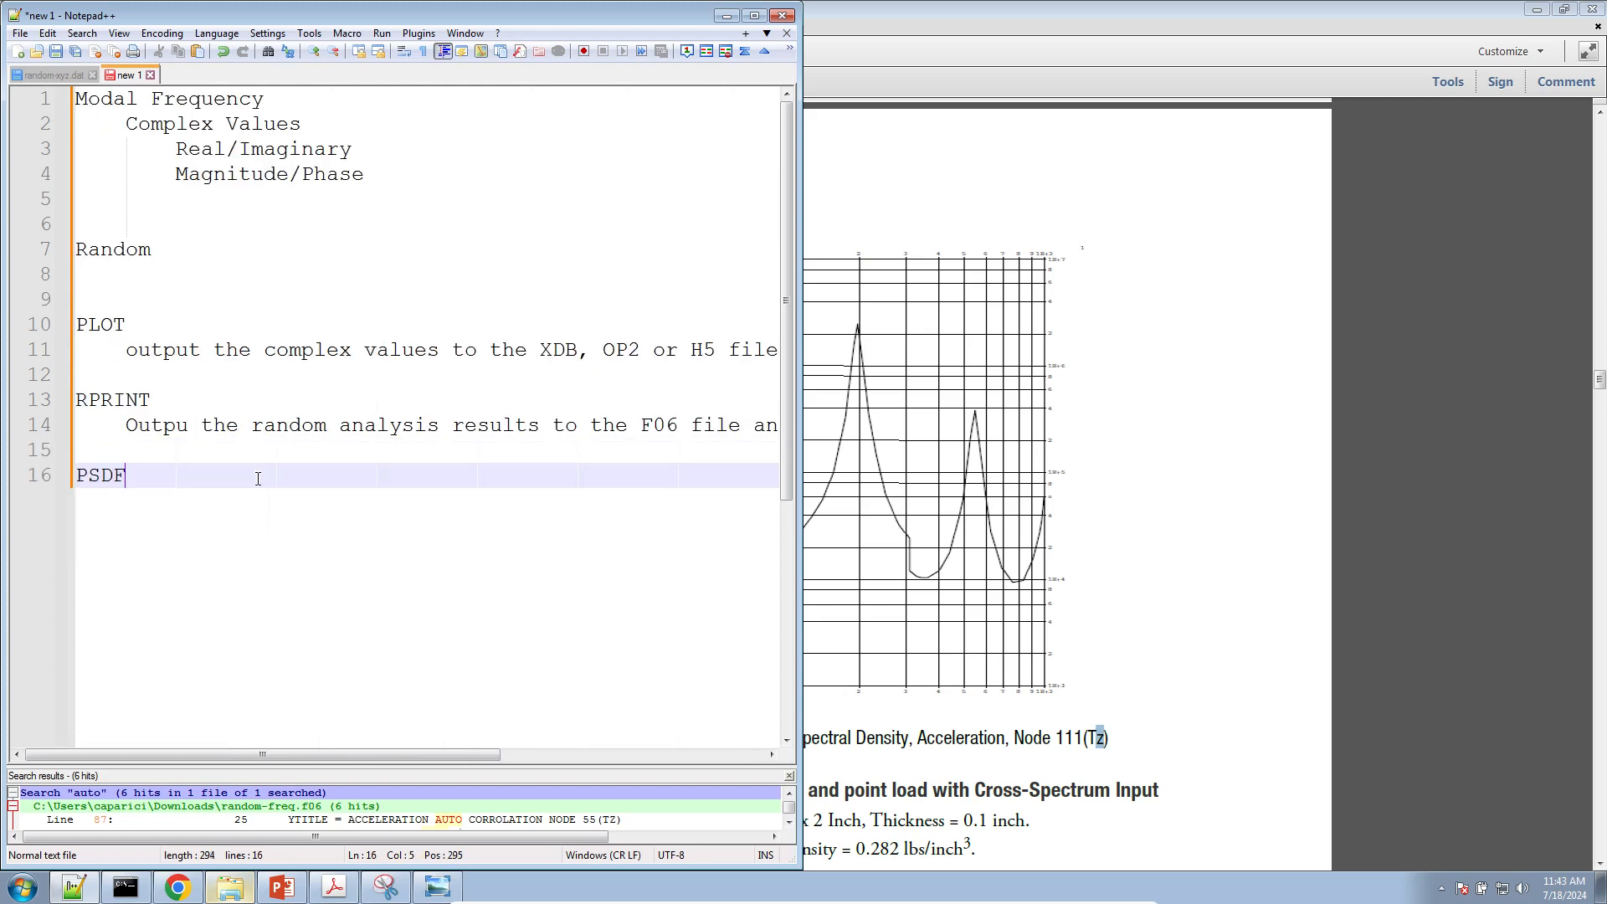
{"action": "left_click", "coordinate": [77, 74]}
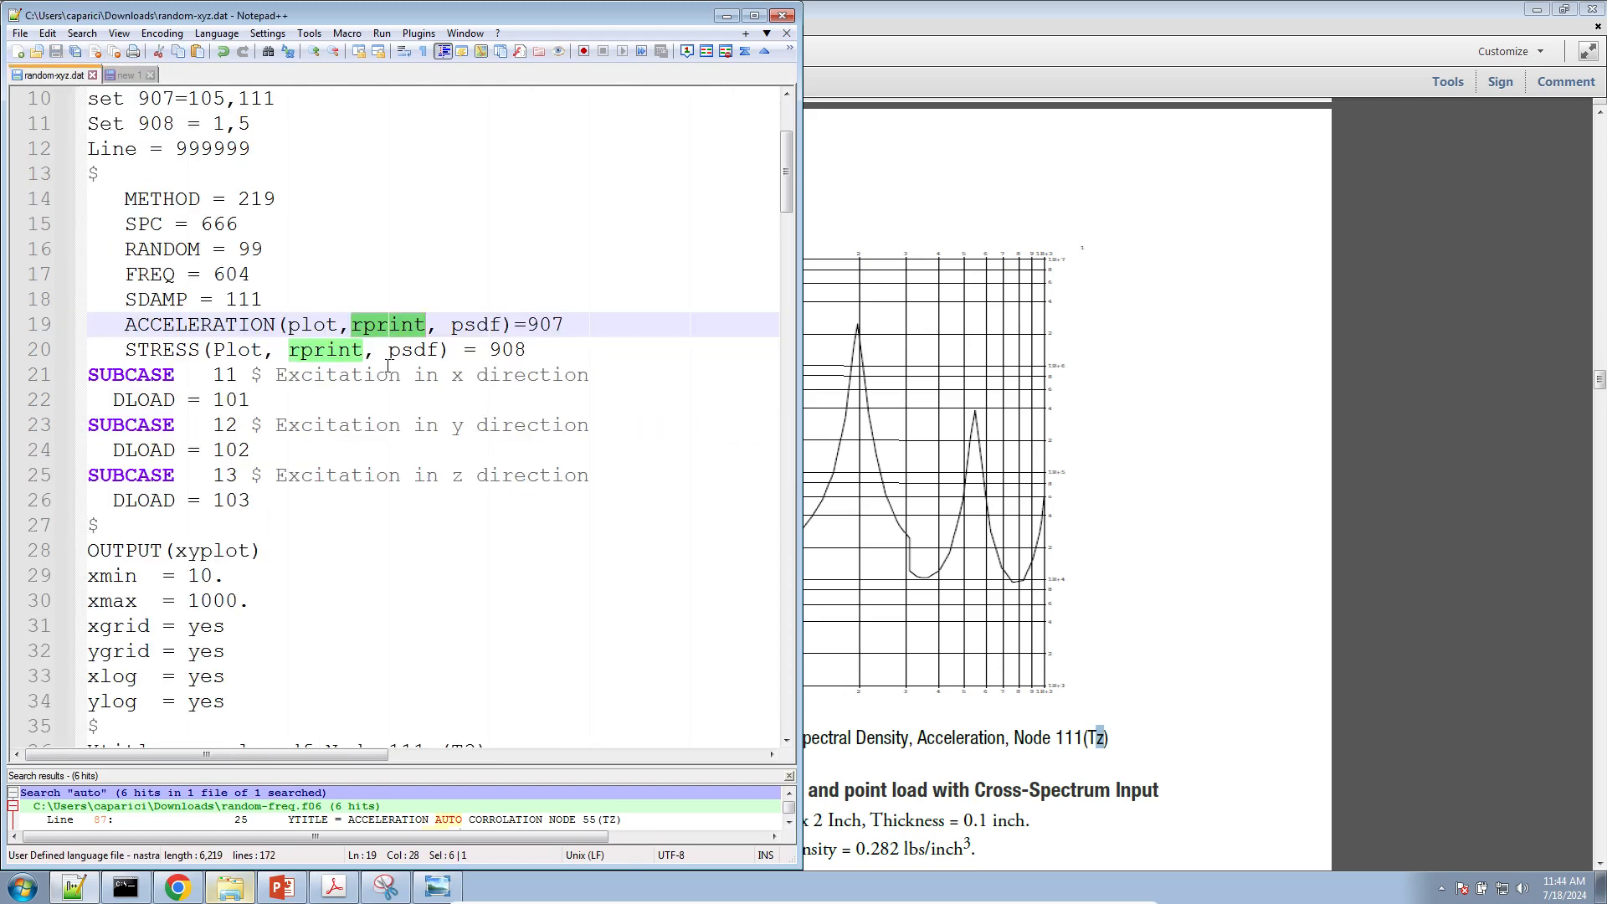
{"action": "double_click", "coordinate": [464, 332]}
{"action": "left_click", "coordinate": [126, 75]}
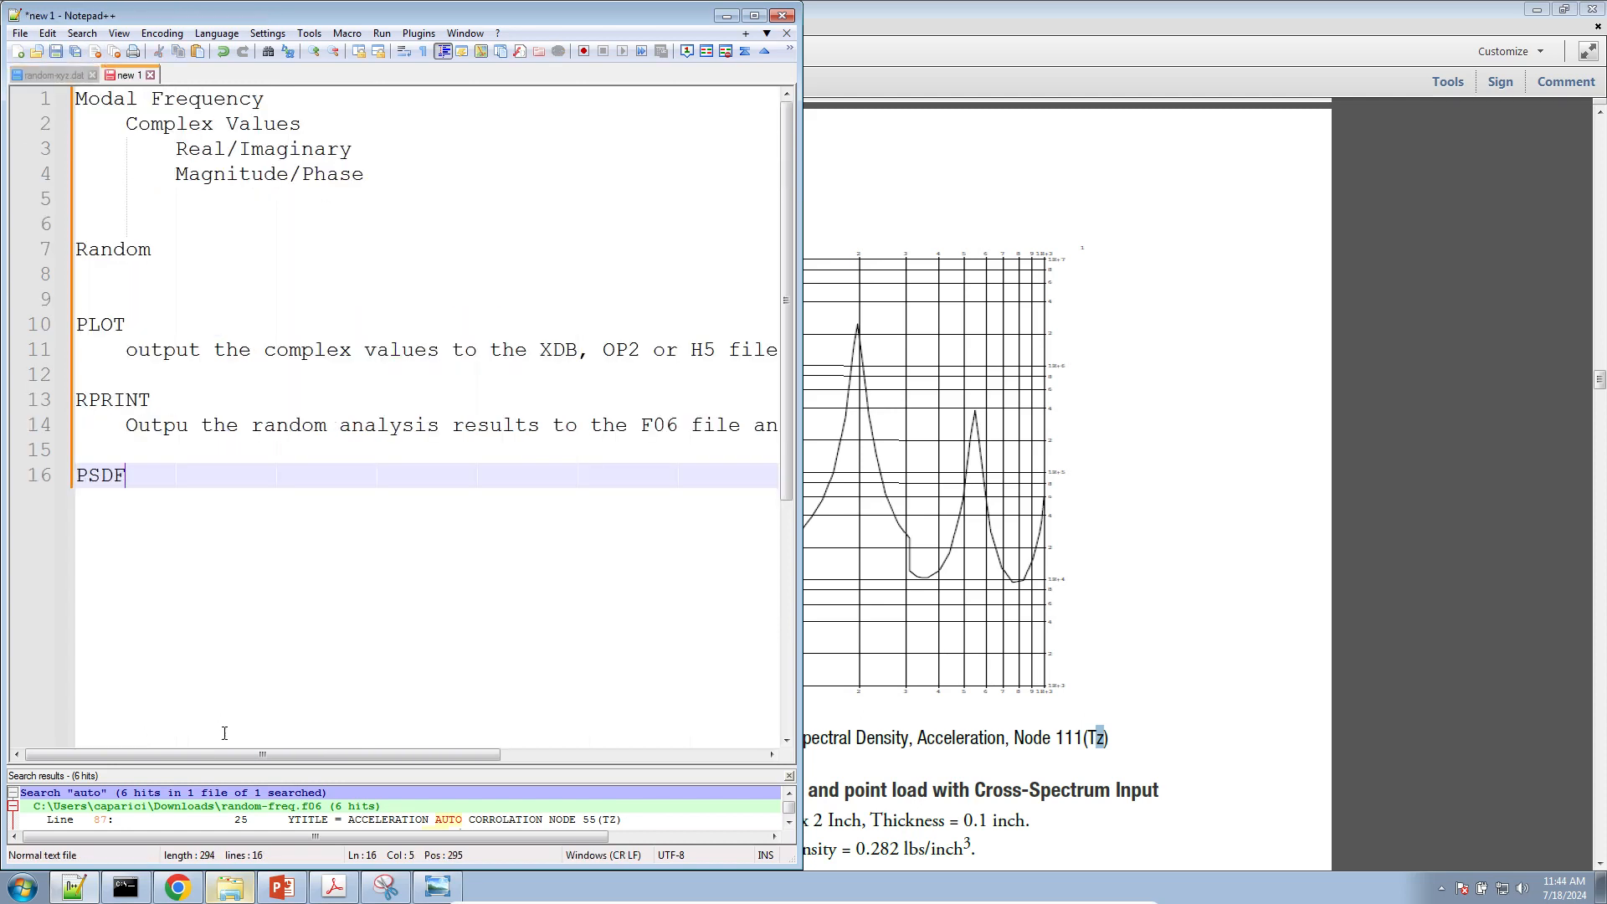
{"action": "key", "text": "Return"}
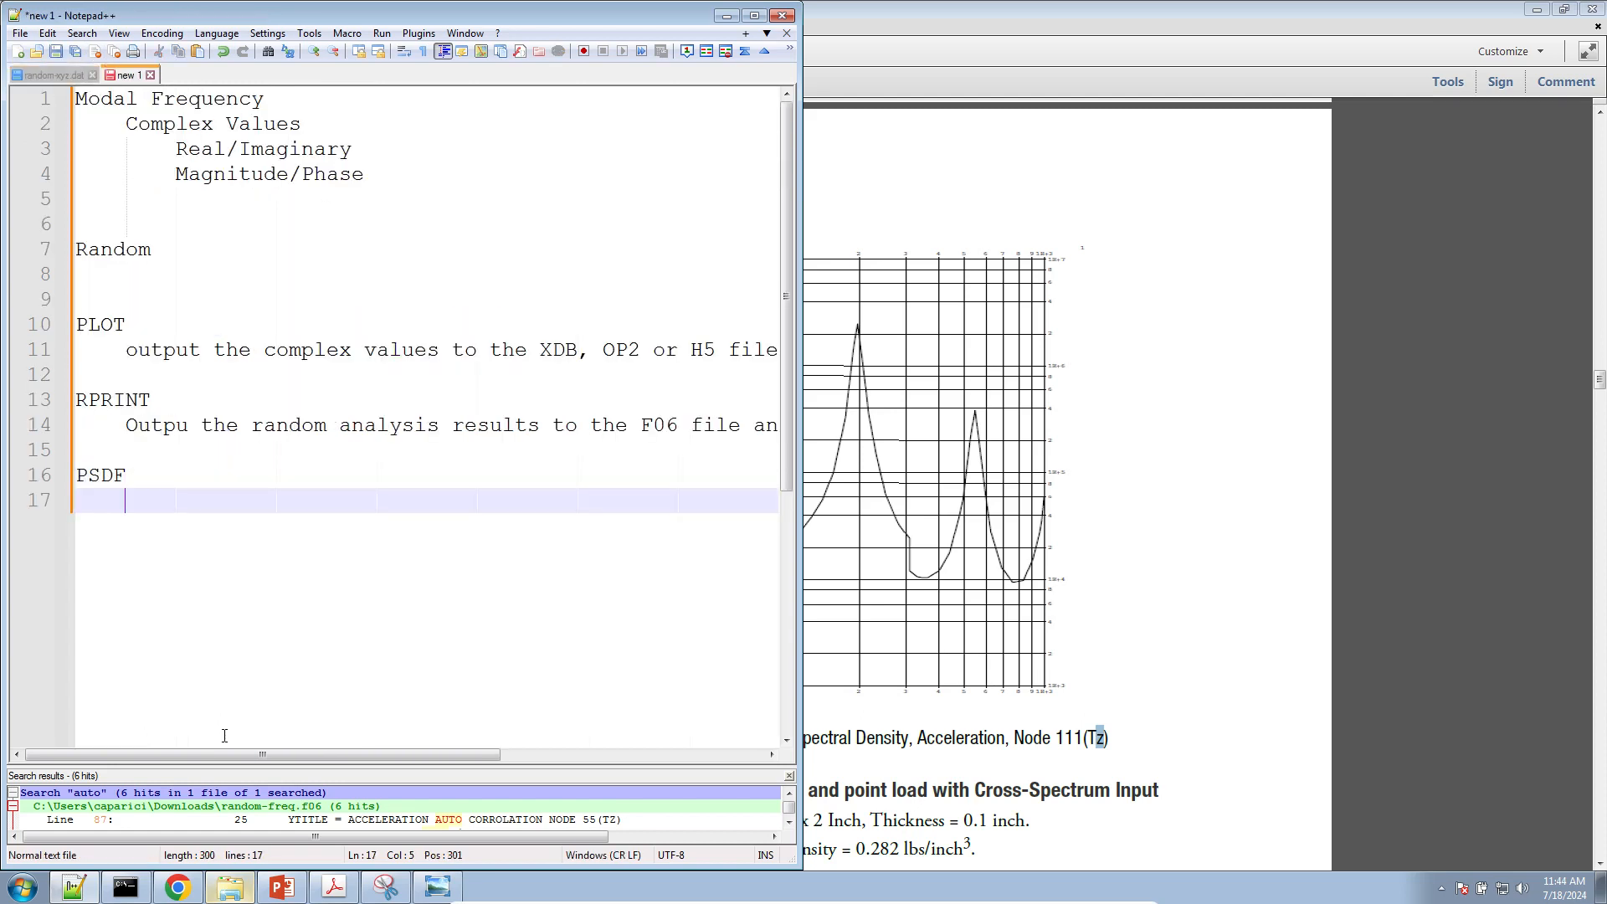
{"action": "type", "text": "P"}
{"action": "key", "text": "BackSpace"}
{"action": "type", "text": "P"}
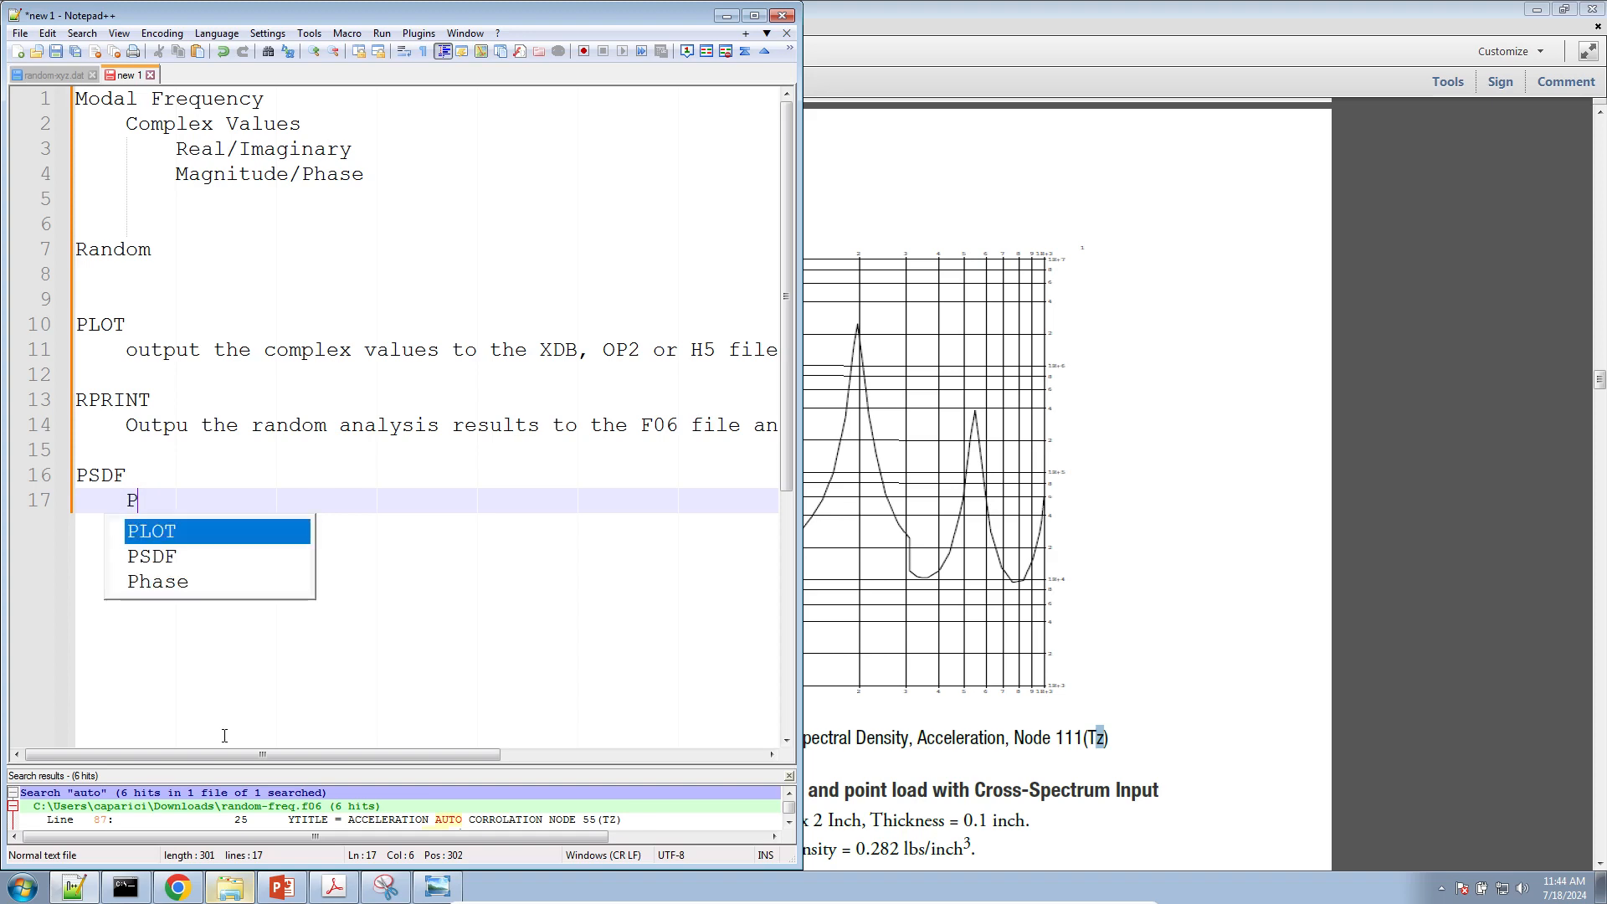
{"action": "type", "text": "ower Spectral "}
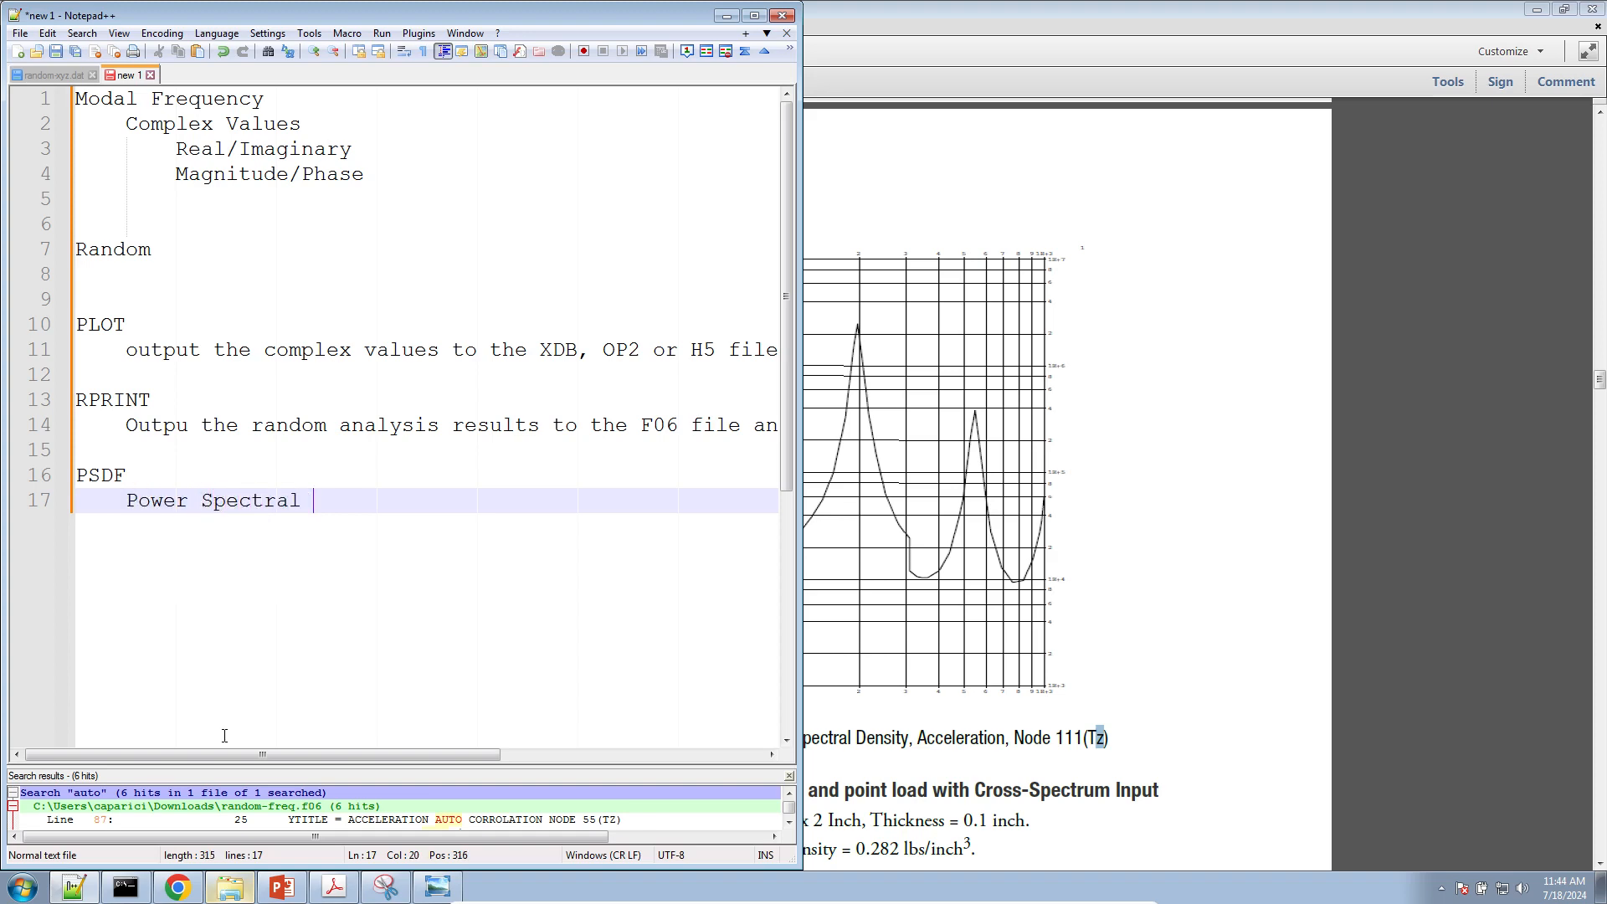
{"action": "type", "text": "Density Function Values"}
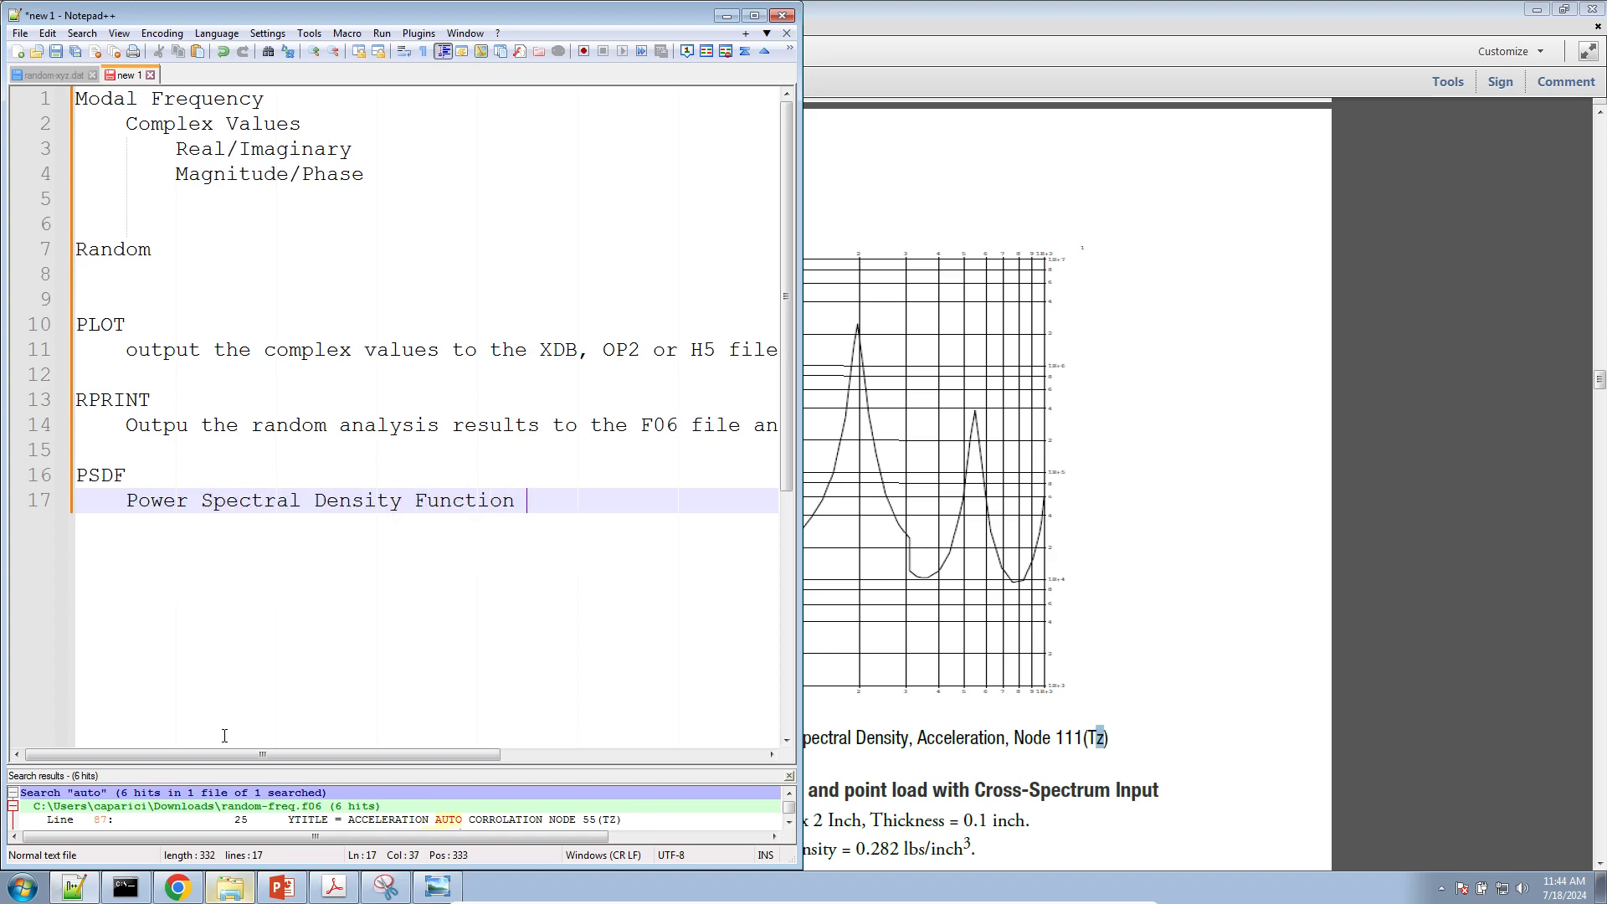
{"action": "key", "text": "Return"}
{"action": "key", "text": "Return"}
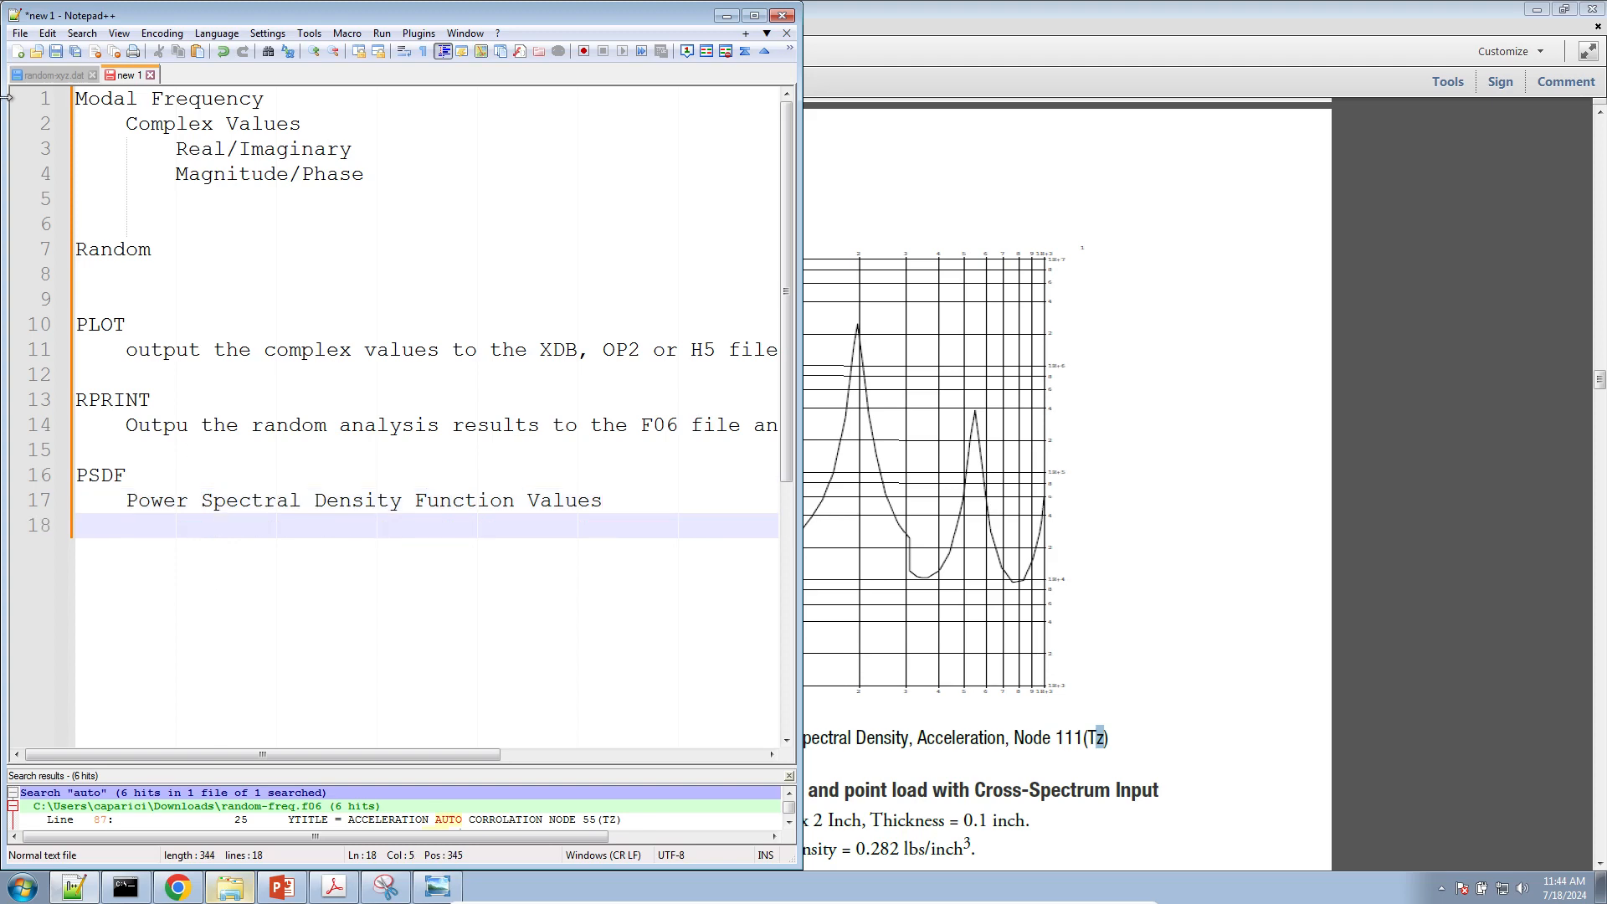
Trace set 907 from the ACCELERATION request to its definition in random-xyz.dat and highlight its node list
{"action": "left_click", "coordinate": [27, 77]}
{"action": "double_click", "coordinate": [535, 326]}
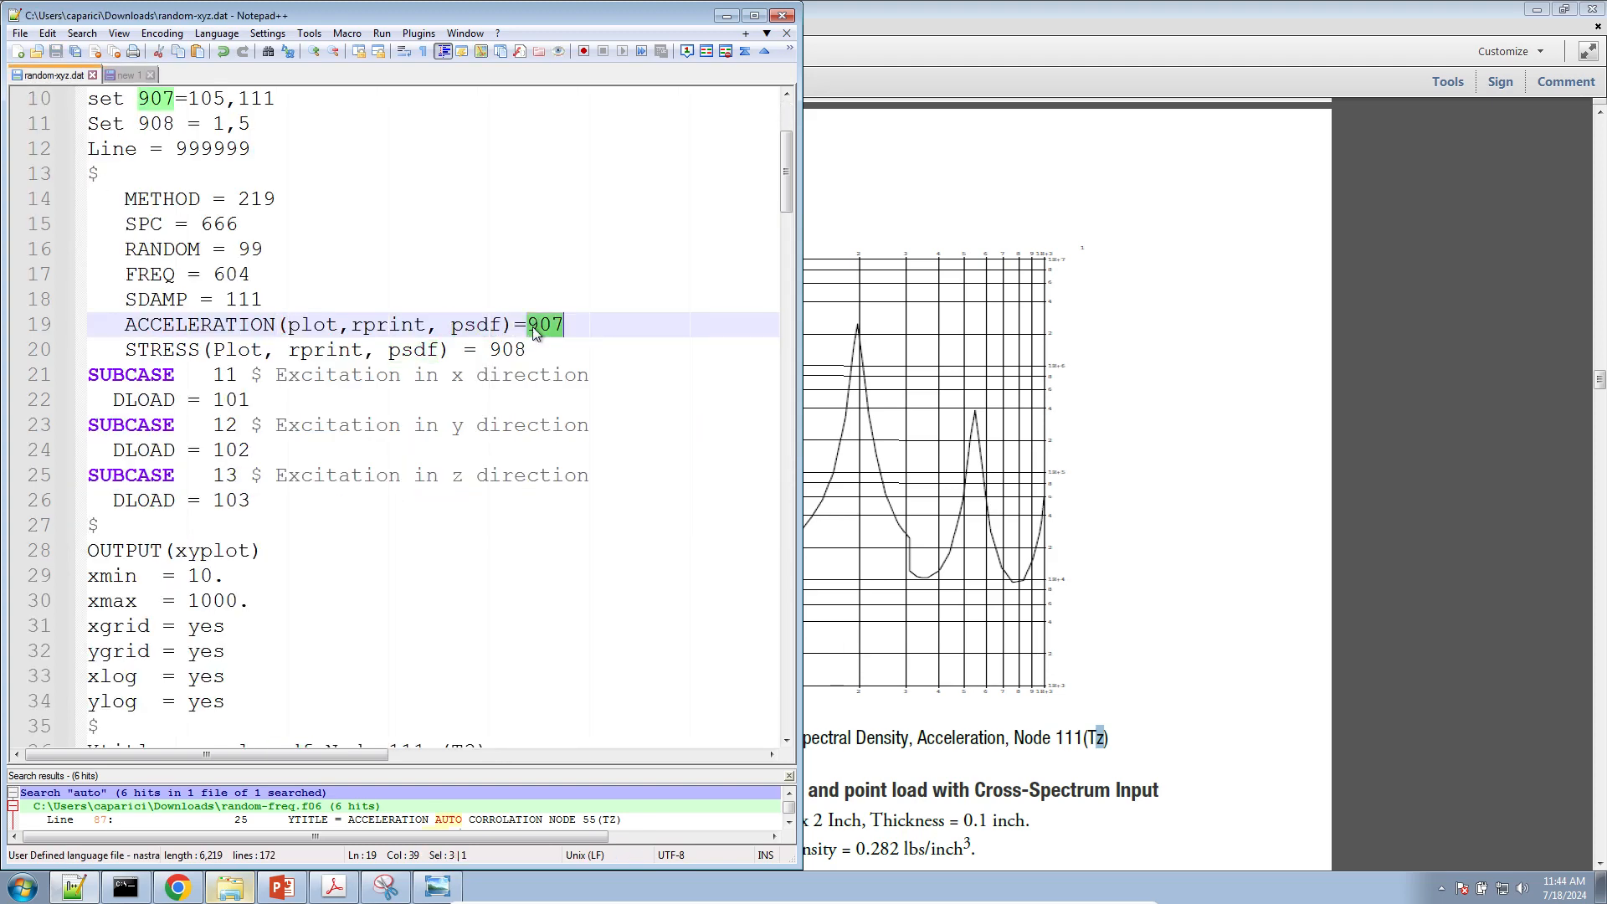
{"action": "scroll", "coordinate": [354, 349], "scroll_direction": "up", "scroll_amount": 3}
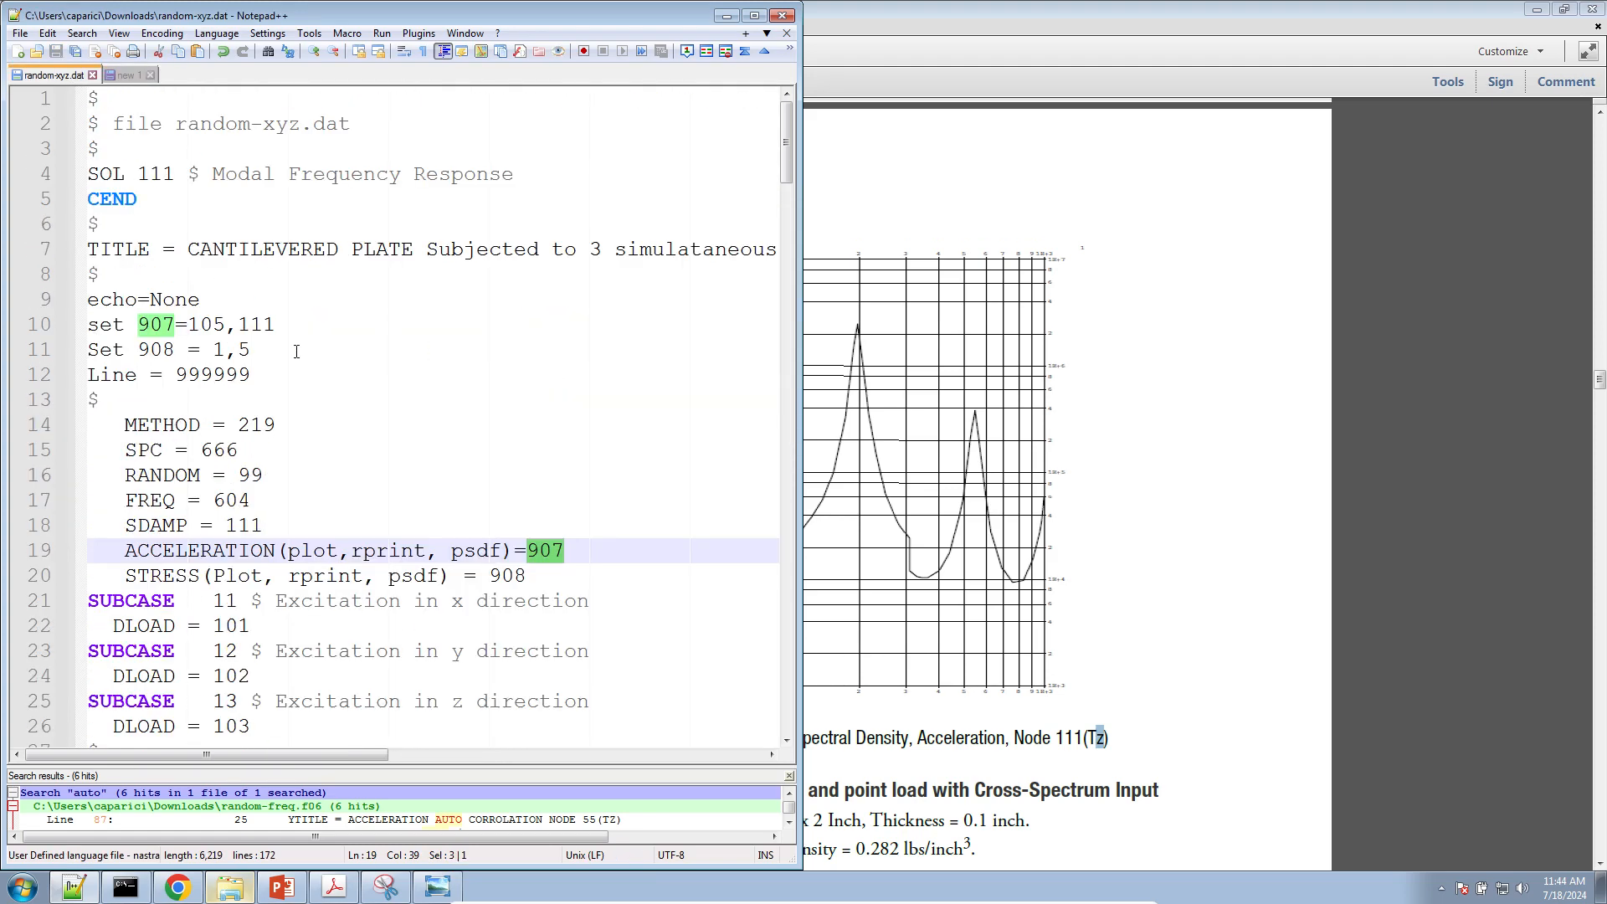
{"action": "triple_click", "coordinate": [201, 325]}
{"action": "left_click_drag", "start_coordinate": [189, 327], "coordinate": [293, 329]}
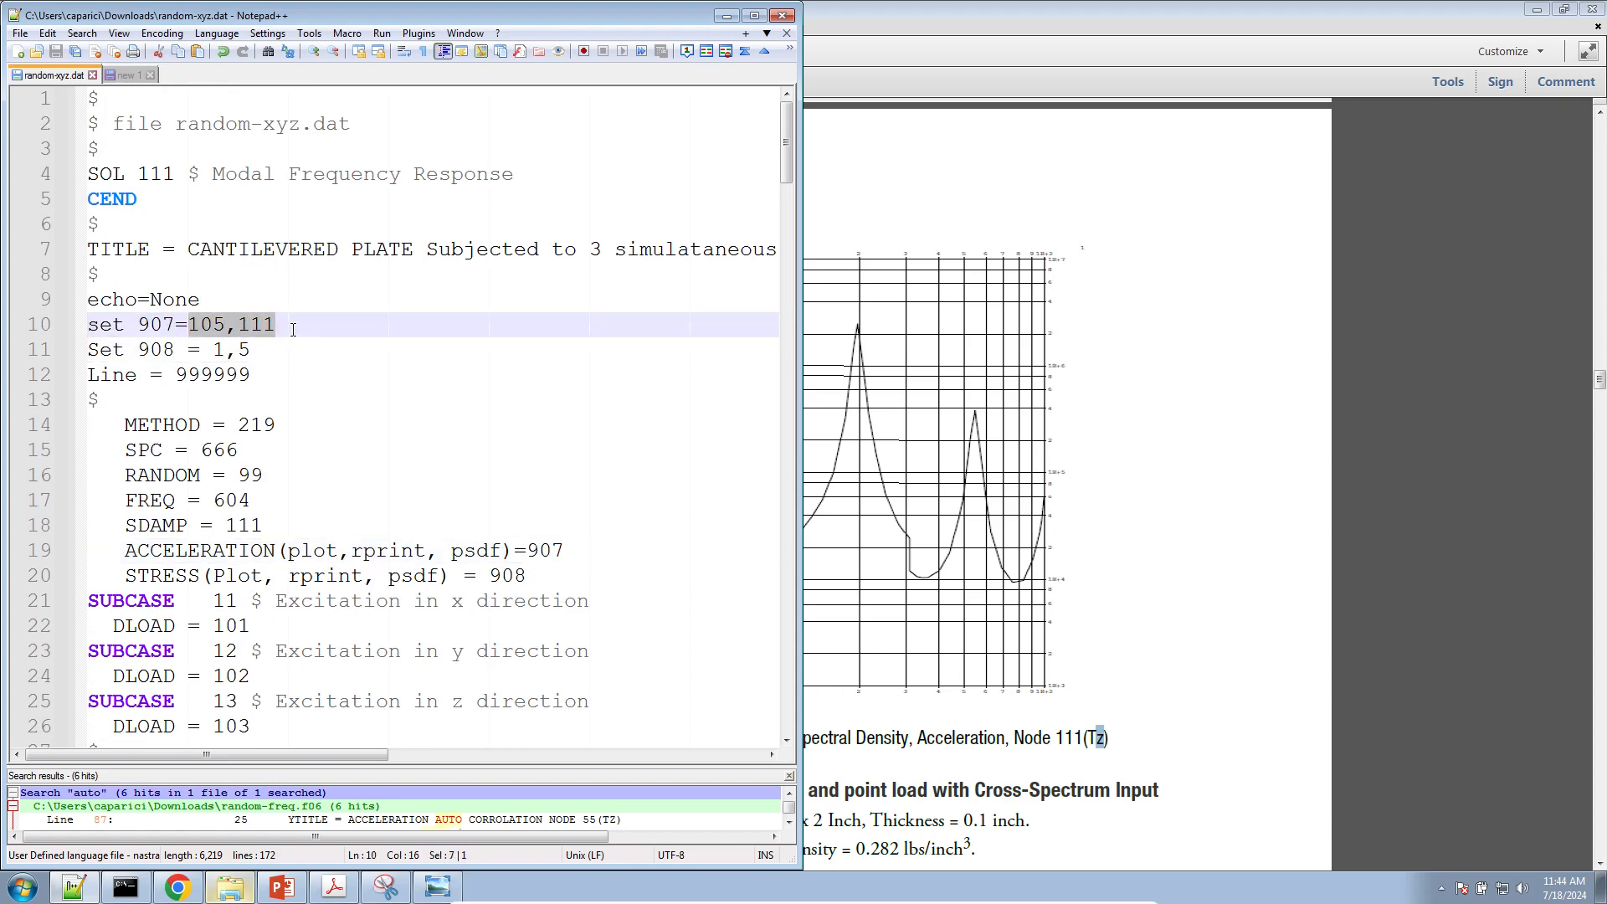
{"action": "scroll", "coordinate": [286, 332], "scroll_direction": "up", "scroll_amount": 2}
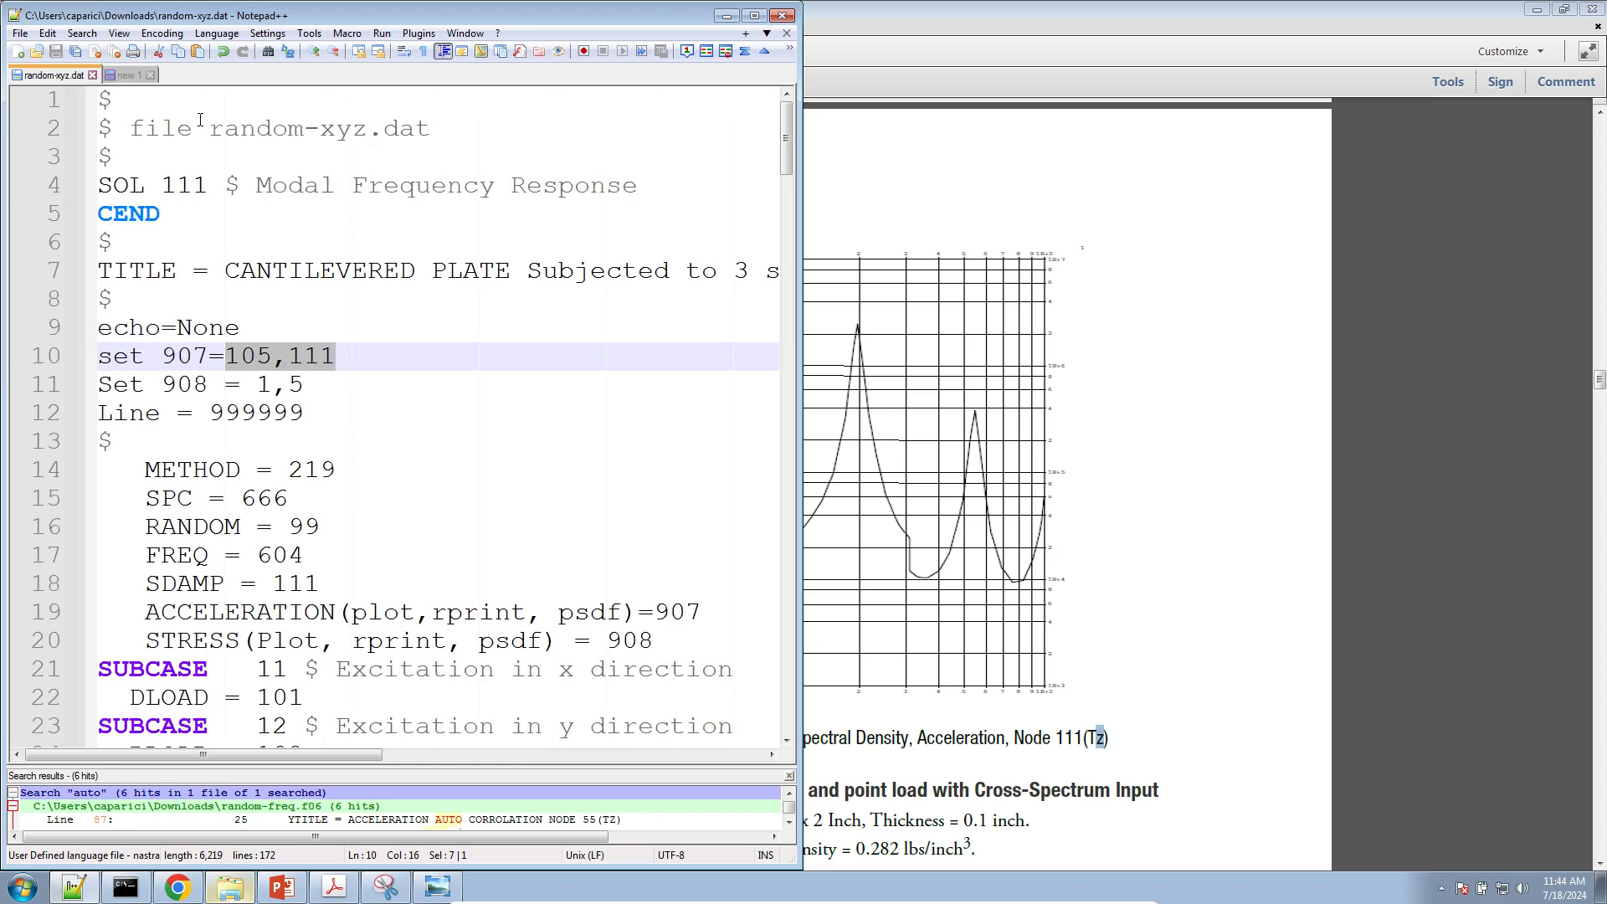
Add the unindented line "Output the data for nodes 105, 111" below the PSDF entry in the note
{"action": "left_click", "coordinate": [128, 77]}
{"action": "key", "text": "Return"}
{"action": "key", "text": "BackSpace"}
{"action": "type", "text": "Outpu t"}
{"action": "key", "text": "BackSpace"}
{"action": "key", "text": "BackSpace"}
{"action": "type", "text": "t"}
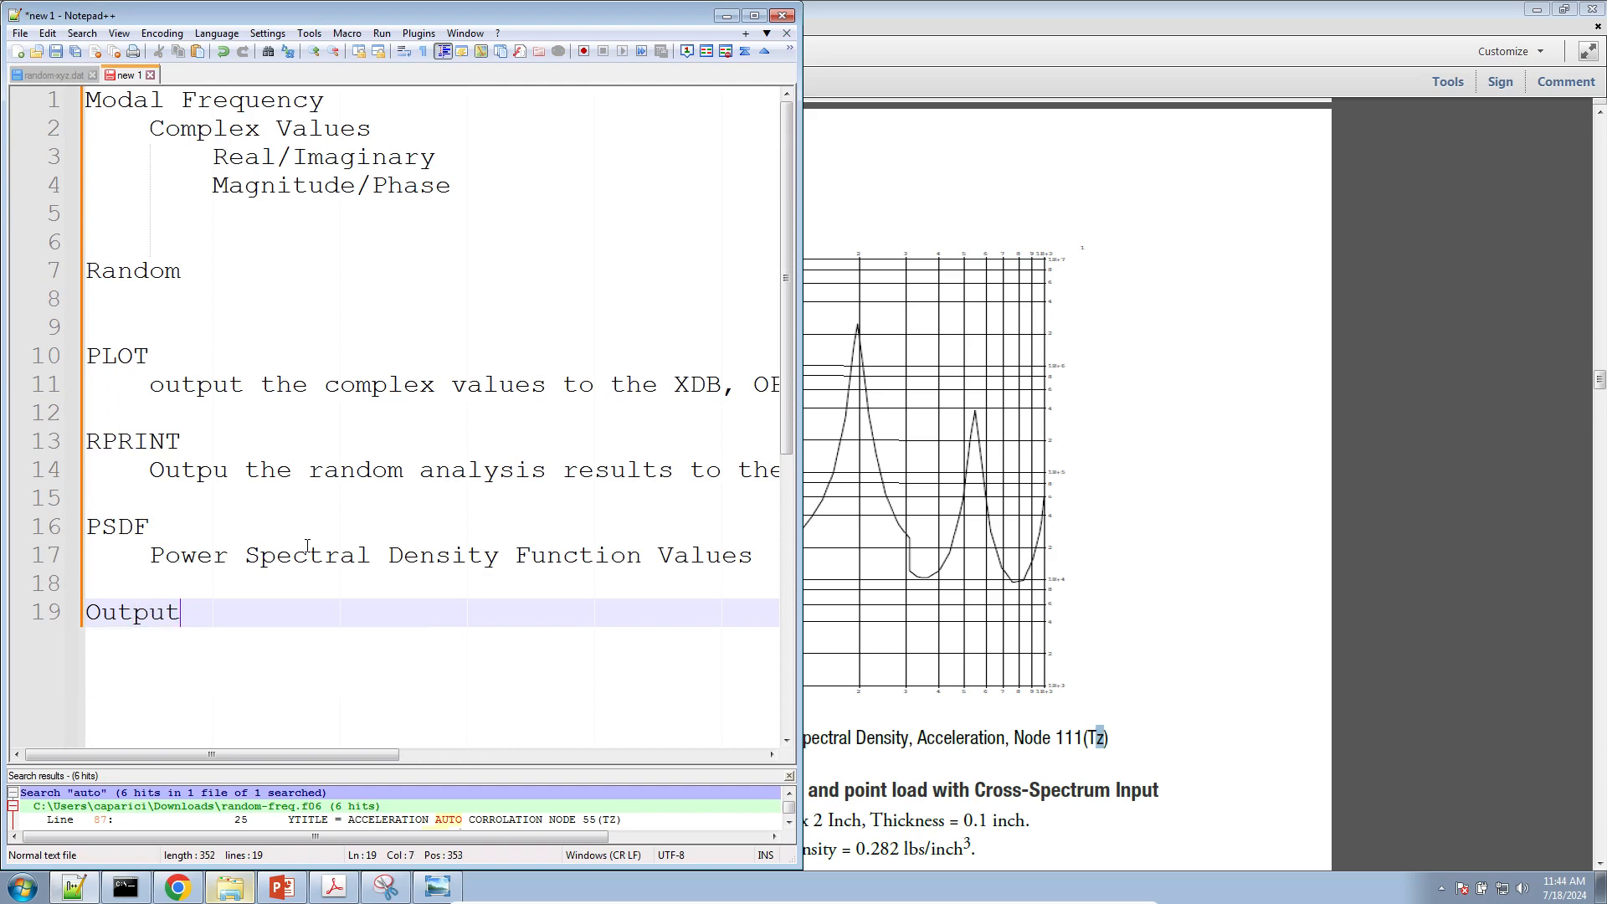
{"action": "type", "text": " the data for nodes 105, 111"}
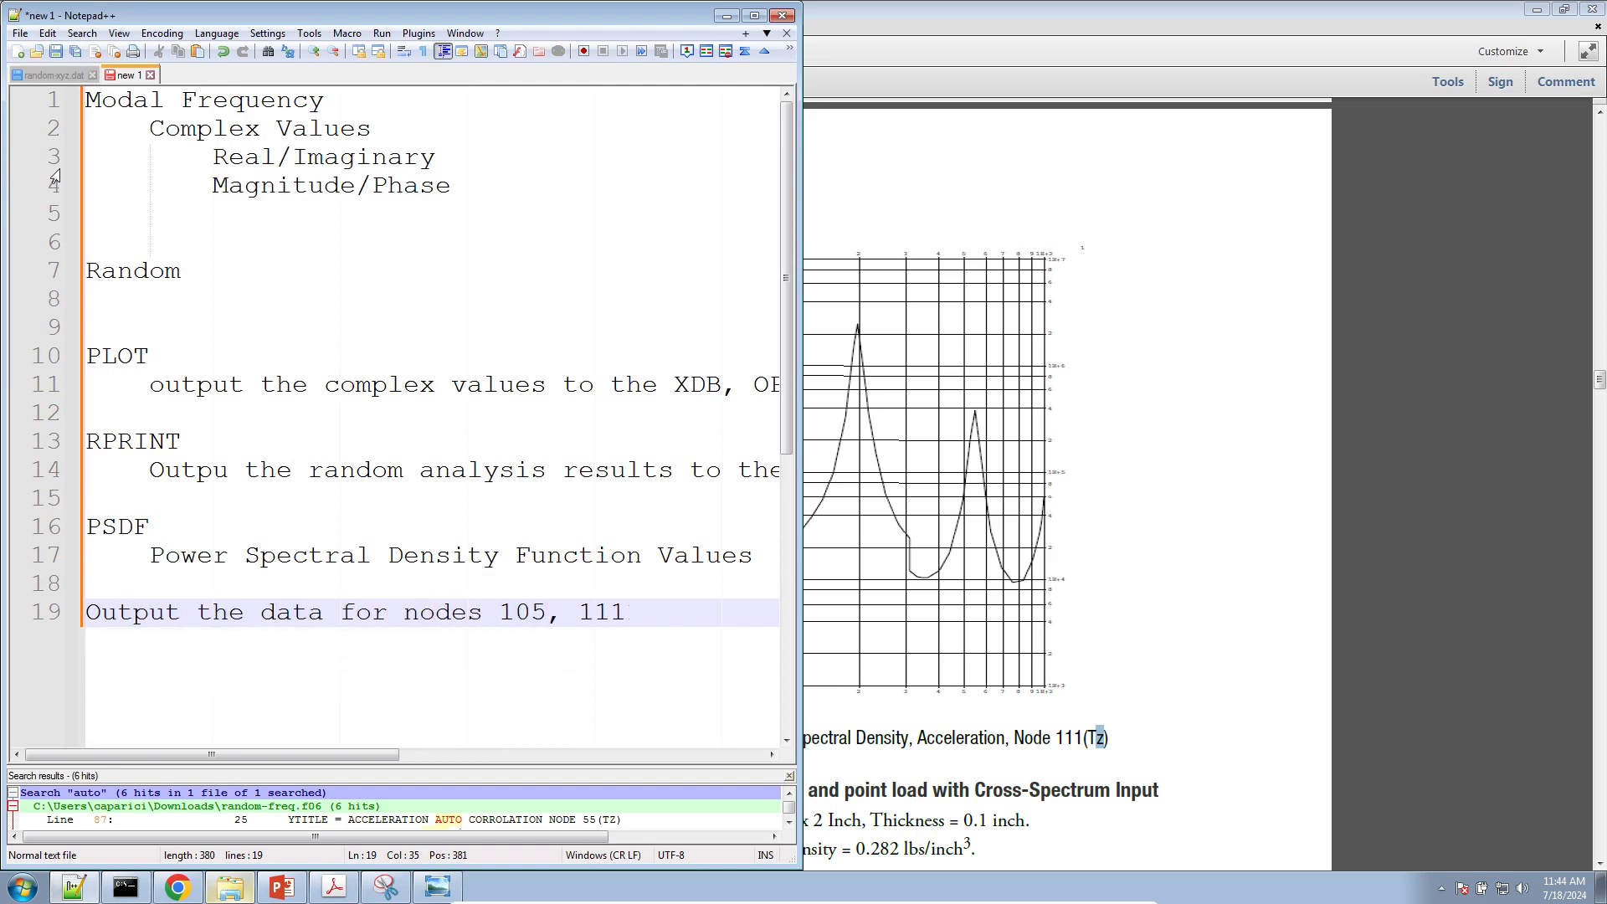
Examine the STRESS request in random-xyz.dat, highlighting its plot, rprint and psdf options and the element list of set 908
{"action": "key", "text": "ctrl+Tab"}
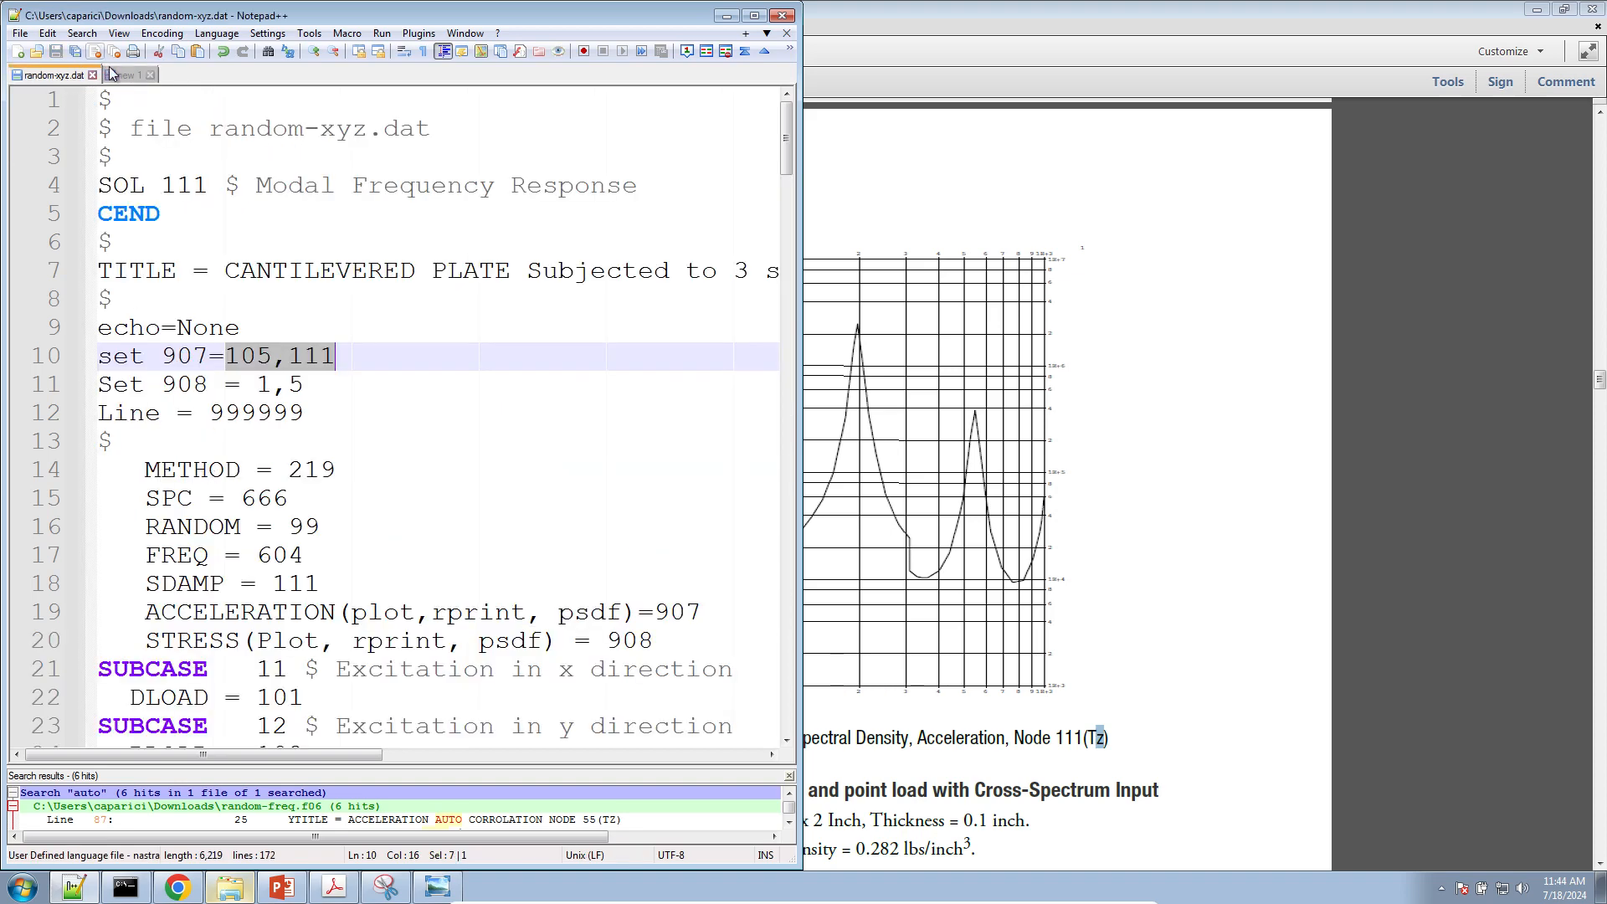
{"action": "scroll", "coordinate": [181, 364], "scroll_direction": "down", "scroll_amount": 3}
{"action": "triple_click", "coordinate": [169, 383]}
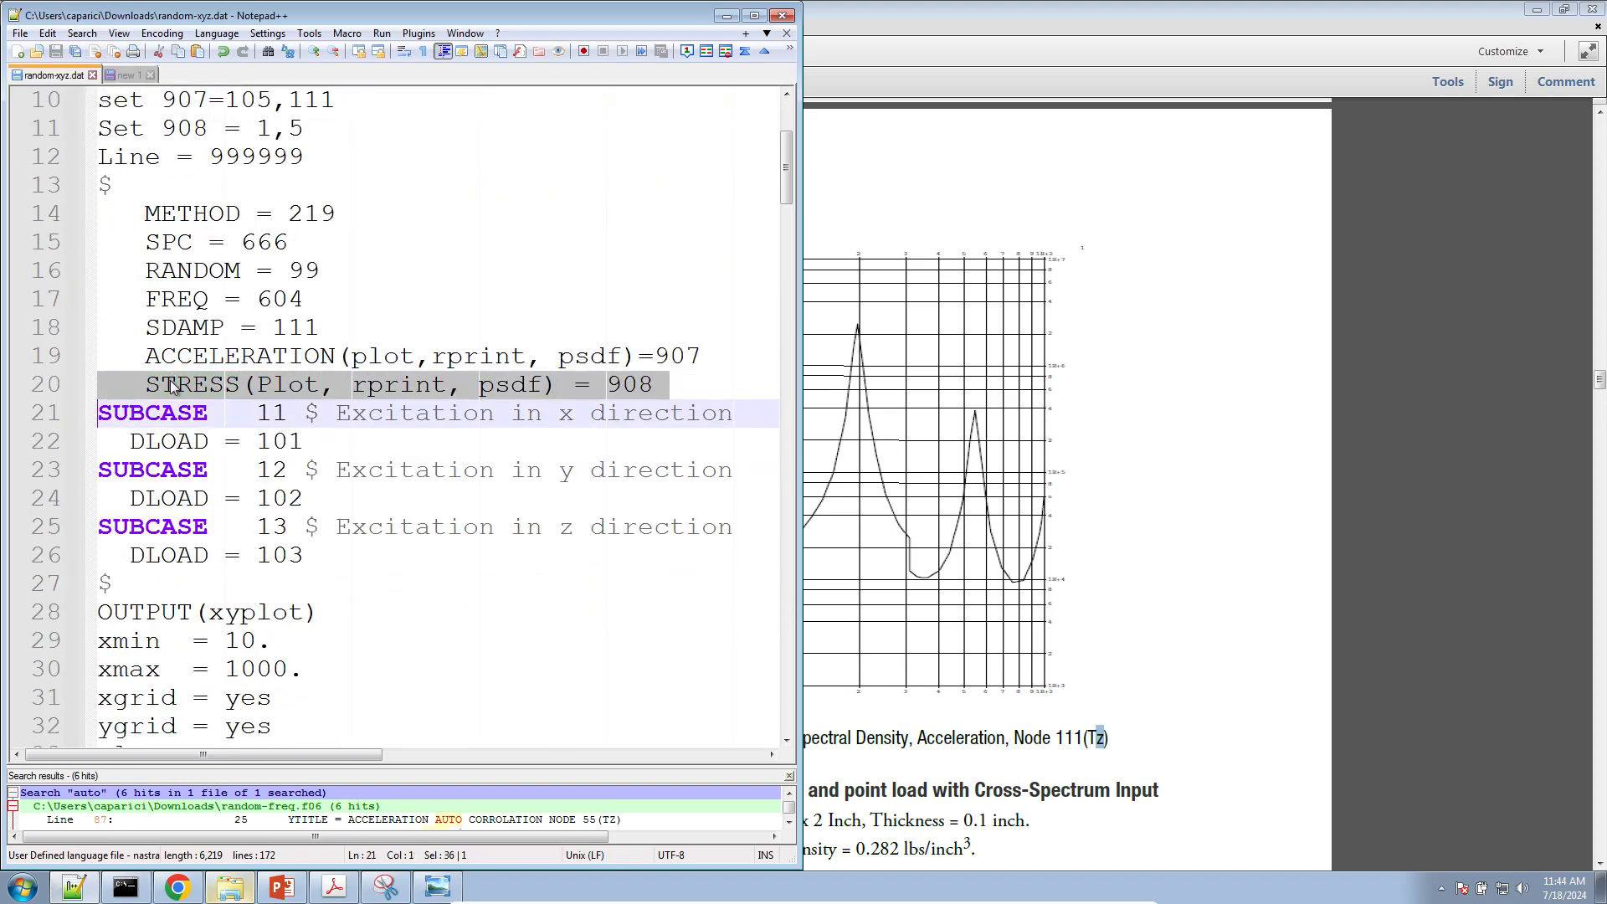
{"action": "triple_click", "coordinate": [204, 386]}
{"action": "double_click", "coordinate": [262, 386]}
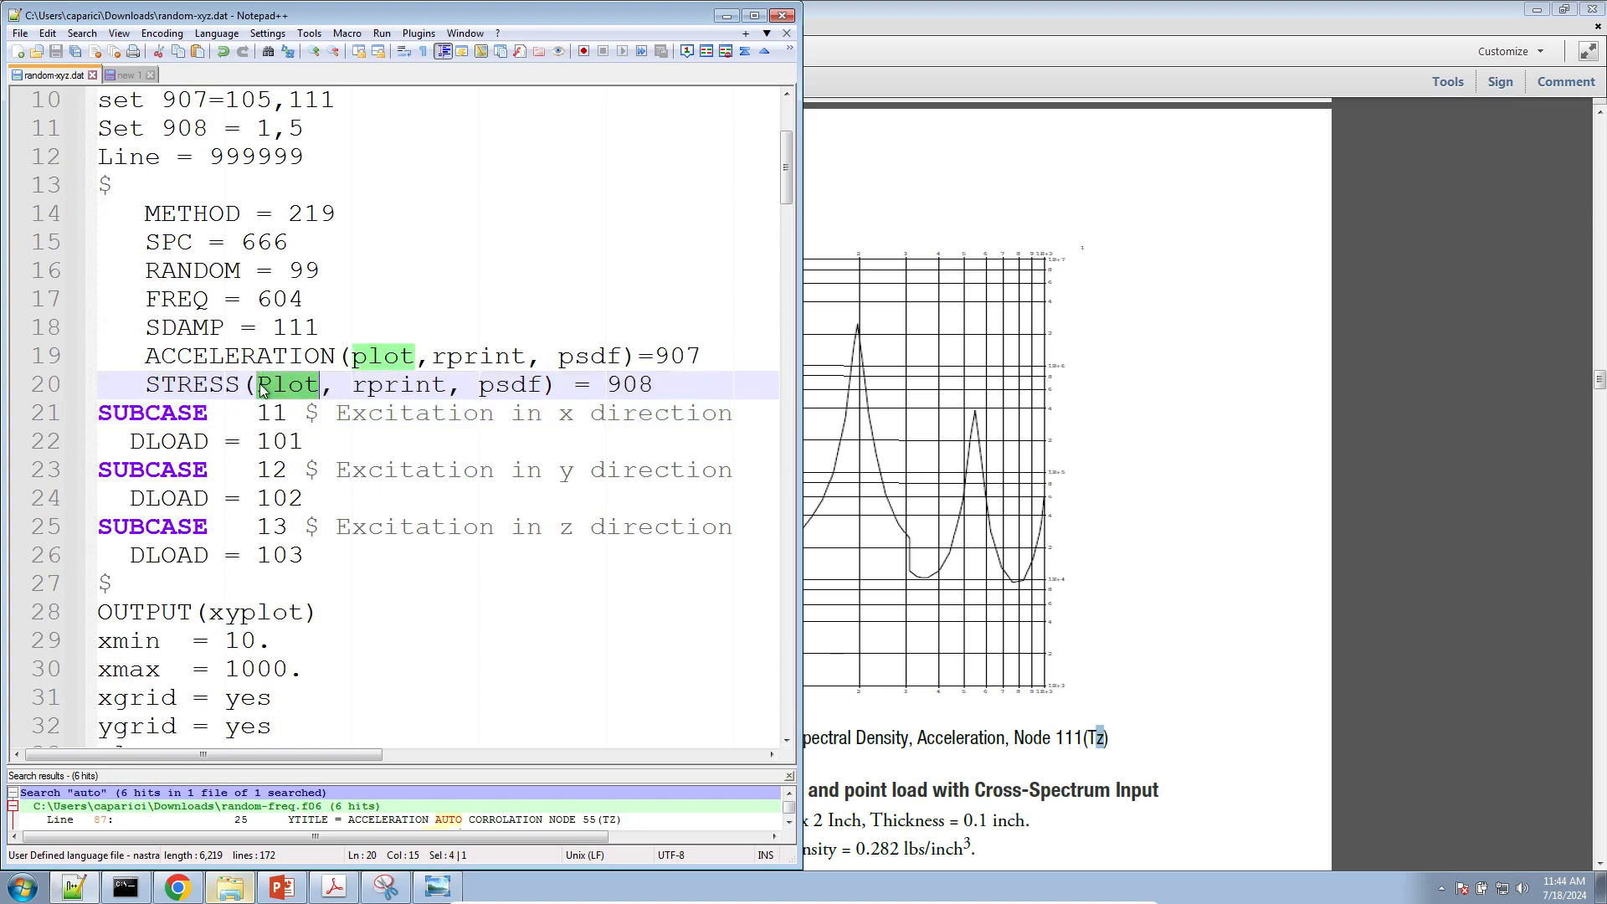
{"action": "double_click", "coordinate": [437, 387]}
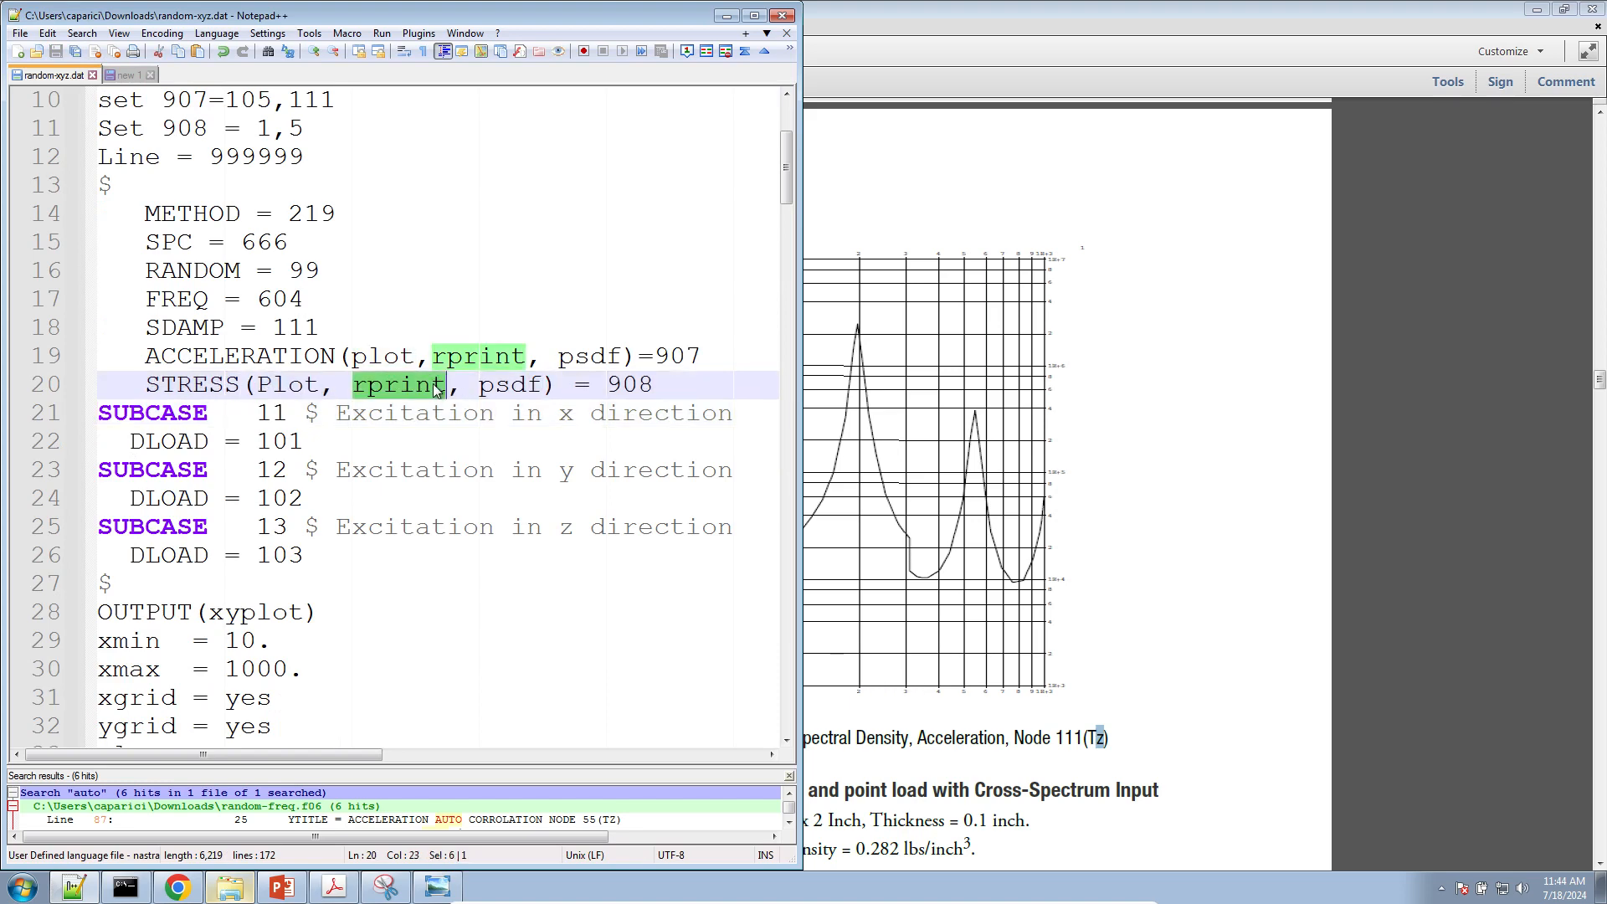
{"action": "double_click", "coordinate": [492, 387]}
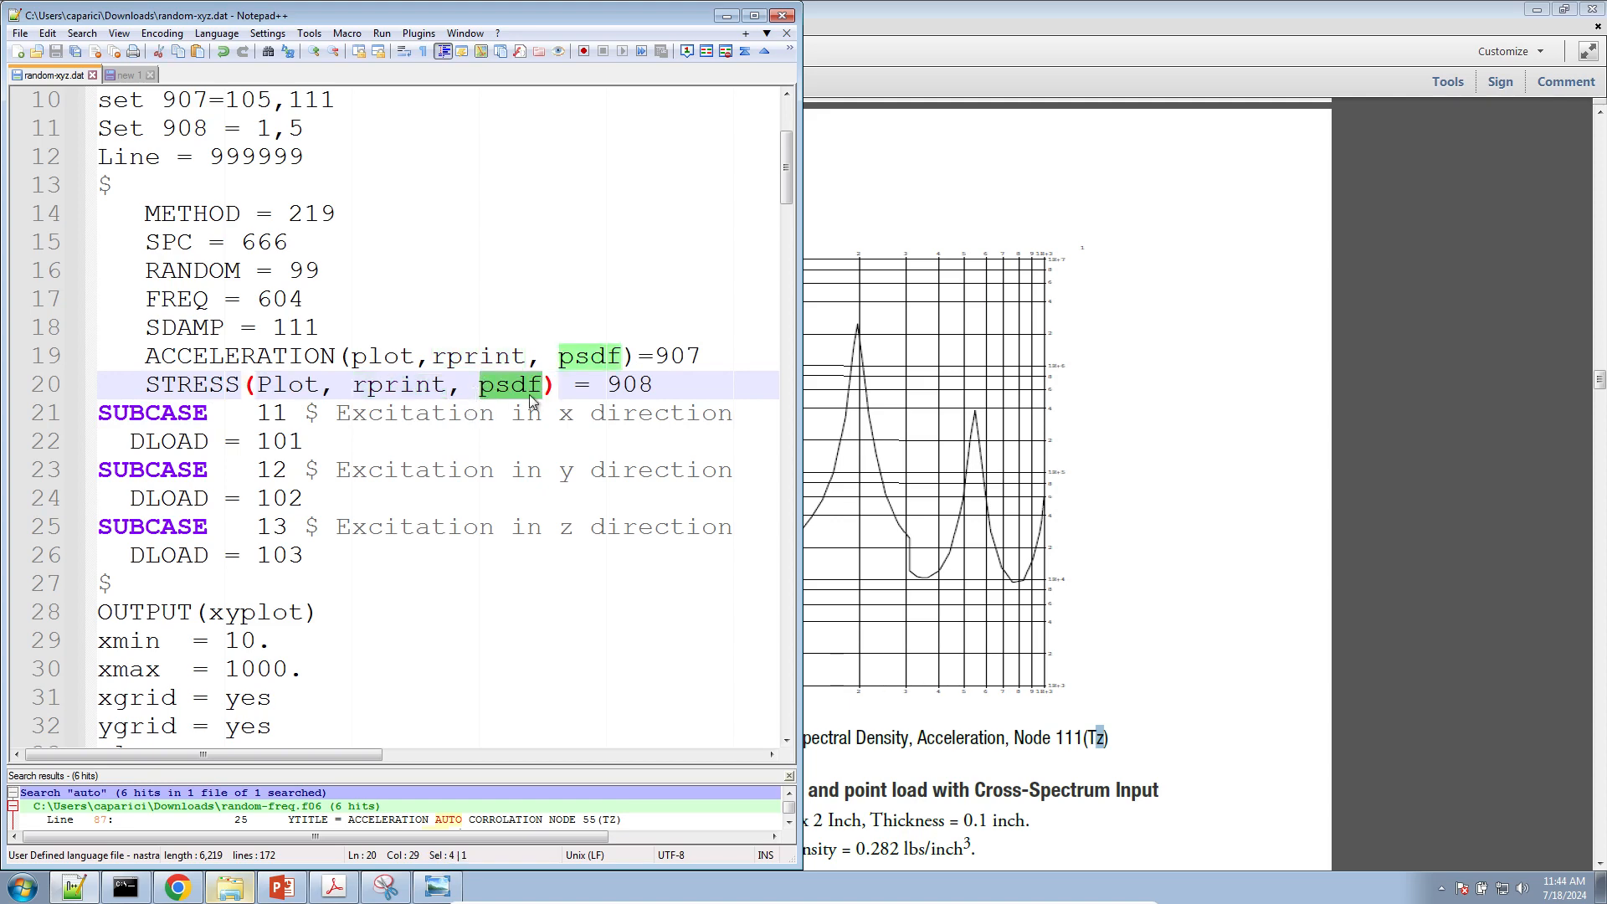
{"action": "double_click", "coordinate": [619, 384]}
{"action": "scroll", "coordinate": [251, 335], "scroll_direction": "up", "scroll_amount": 2}
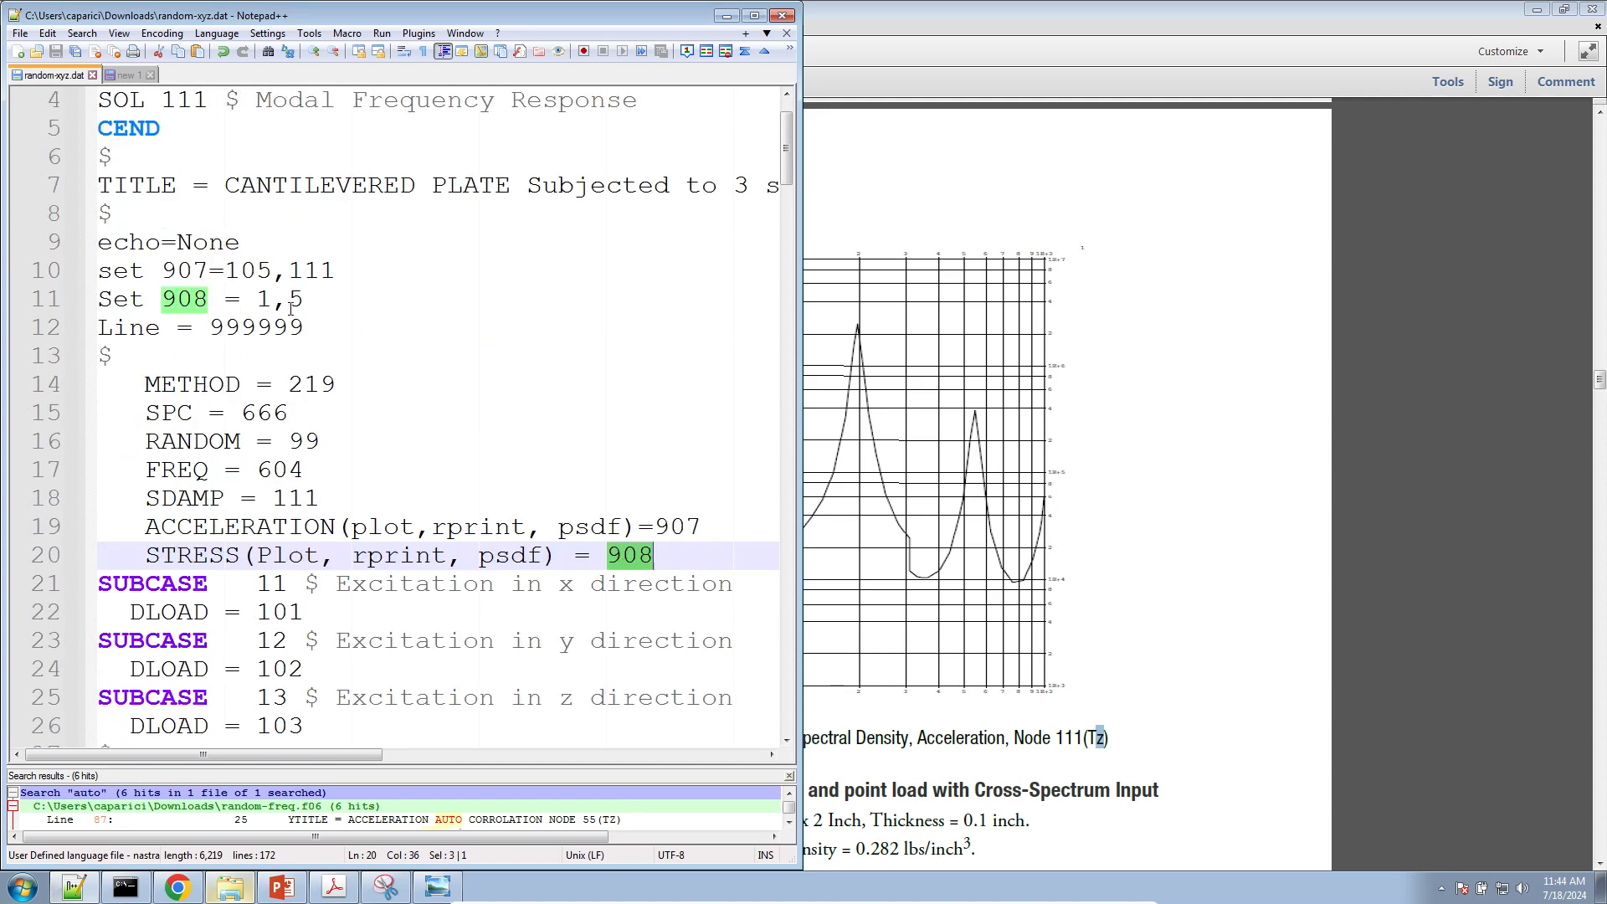
{"action": "left_click", "coordinate": [251, 299]}
{"action": "left_click_drag", "start_coordinate": [251, 299], "coordinate": [315, 299]}
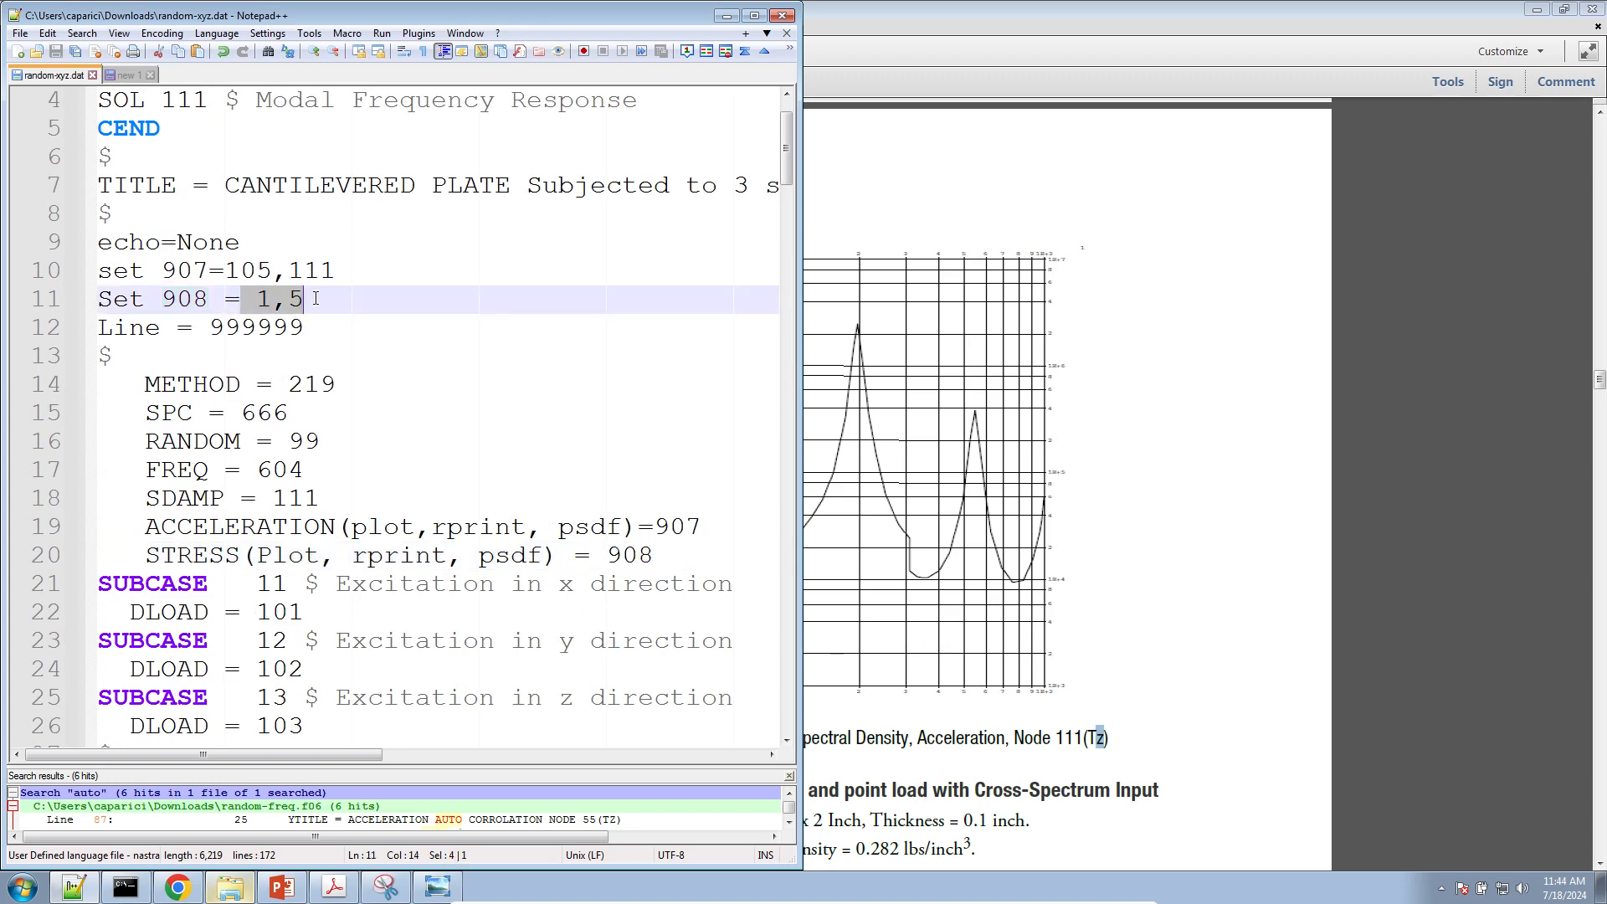
{"action": "scroll", "coordinate": [296, 348], "scroll_direction": "down", "scroll_amount": 2}
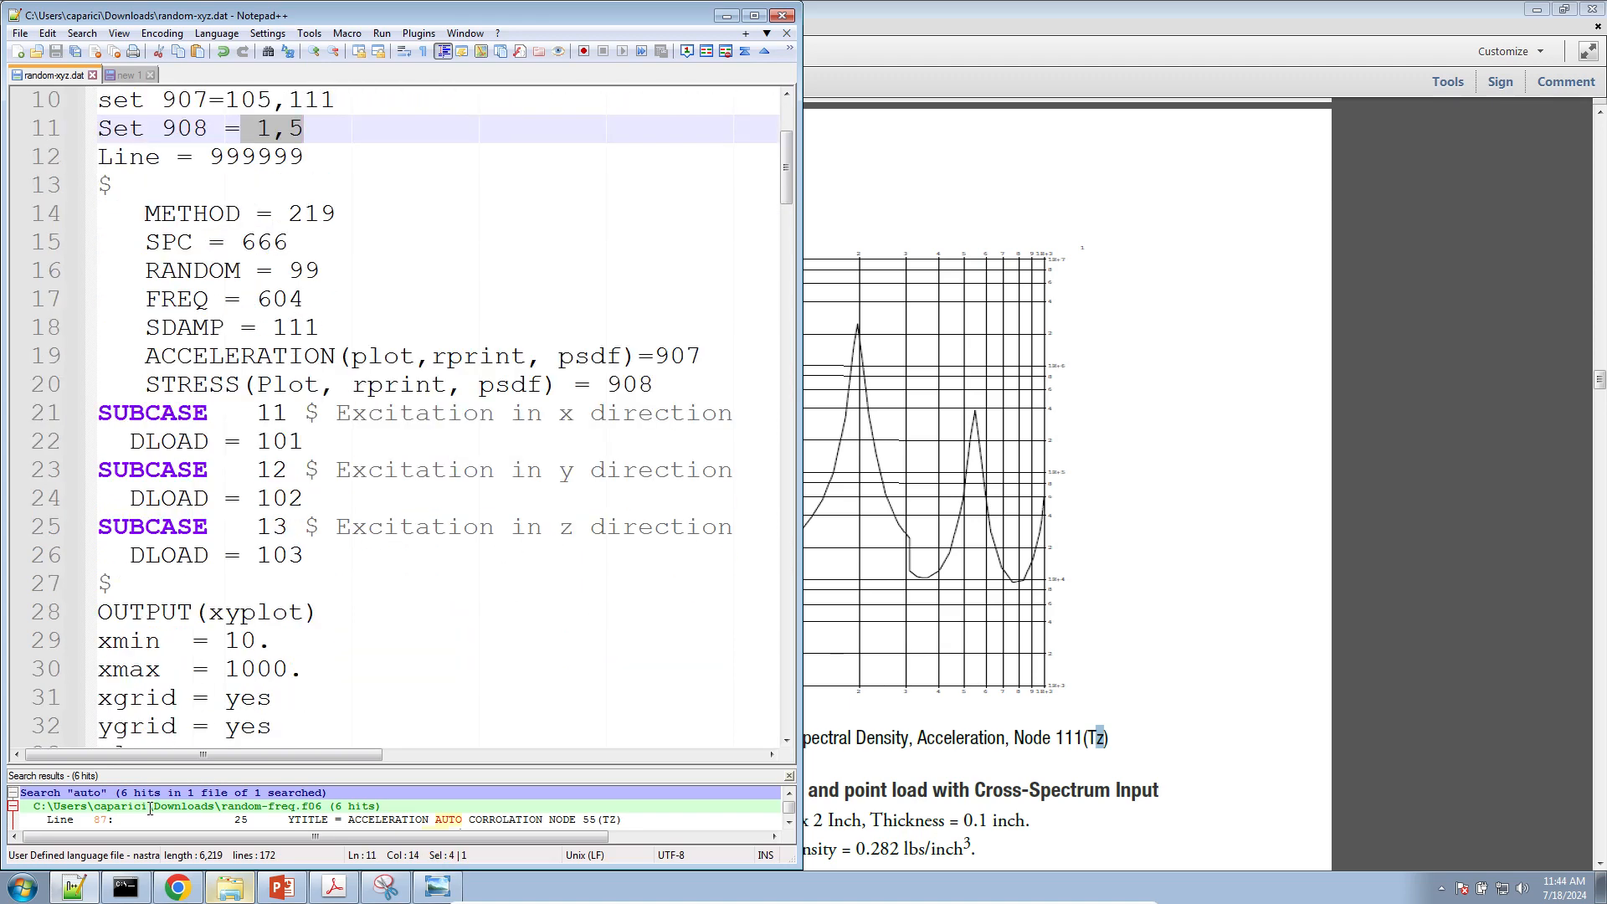
Switch to Chrome and open a new HDF5 Explorer in a separate browser tab from the web app's home page
{"action": "left_click", "coordinate": [177, 887]}
{"action": "left_click", "coordinate": [267, 13]}
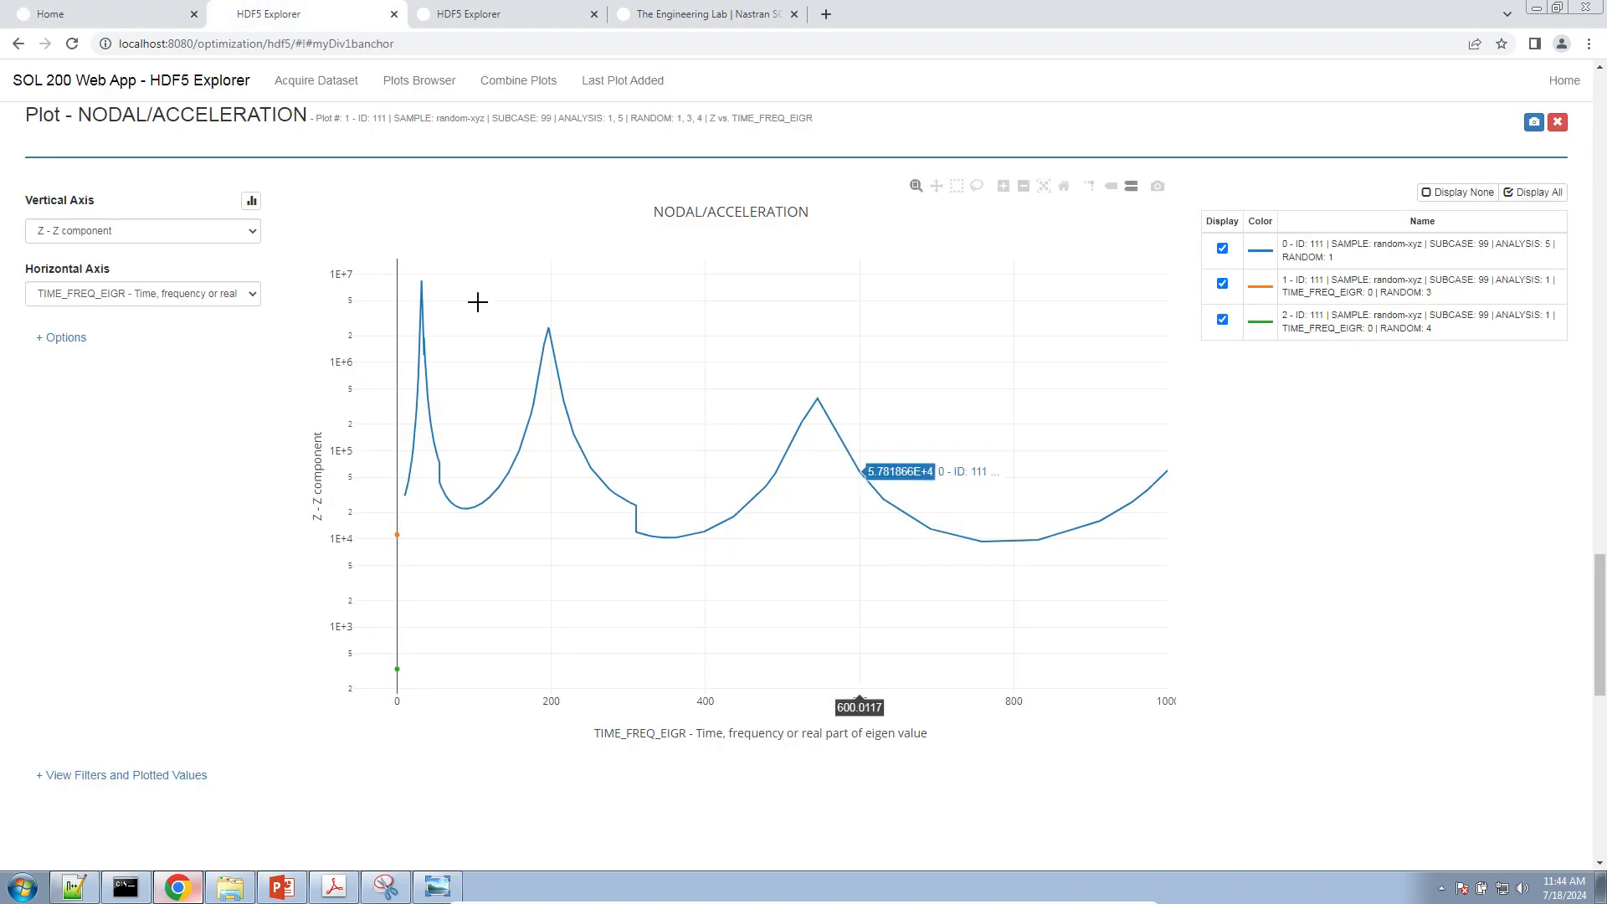
{"action": "scroll", "coordinate": [576, 472], "scroll_direction": "up", "scroll_amount": 20}
{"action": "left_click", "coordinate": [130, 13]}
{"action": "middle_click", "coordinate": [1051, 485]}
{"action": "left_click", "coordinate": [324, 7]}
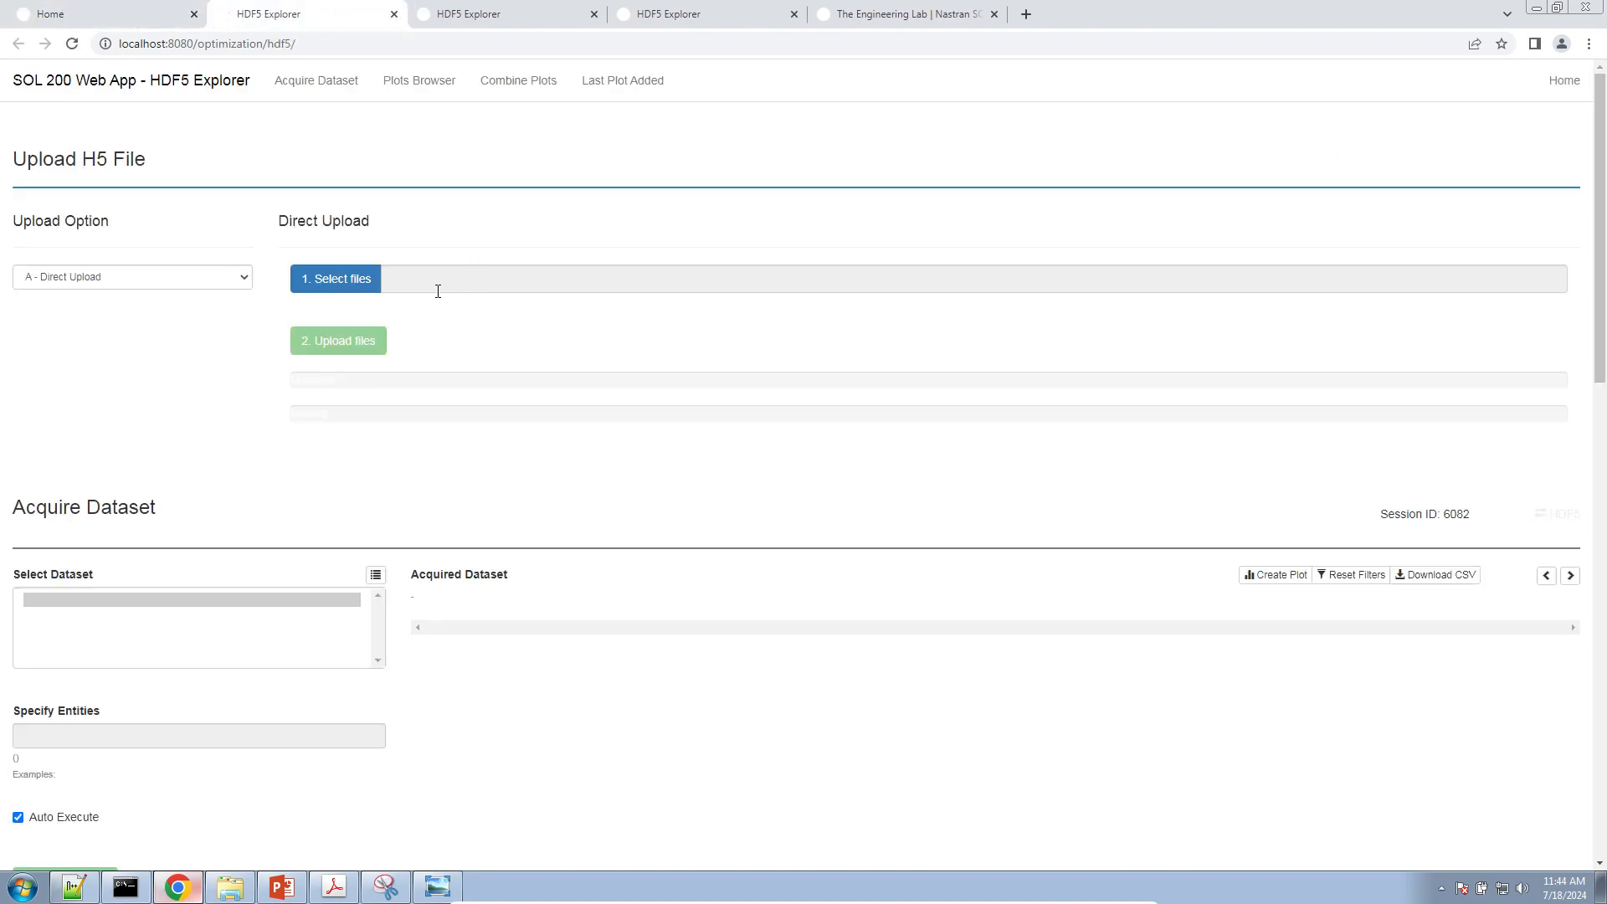
Select the random-xyz H5 results file and upload it to the HDF5 Explorer
{"action": "left_click", "coordinate": [335, 278]}
{"action": "double_click", "coordinate": [264, 118]}
{"action": "left_click", "coordinate": [369, 346]}
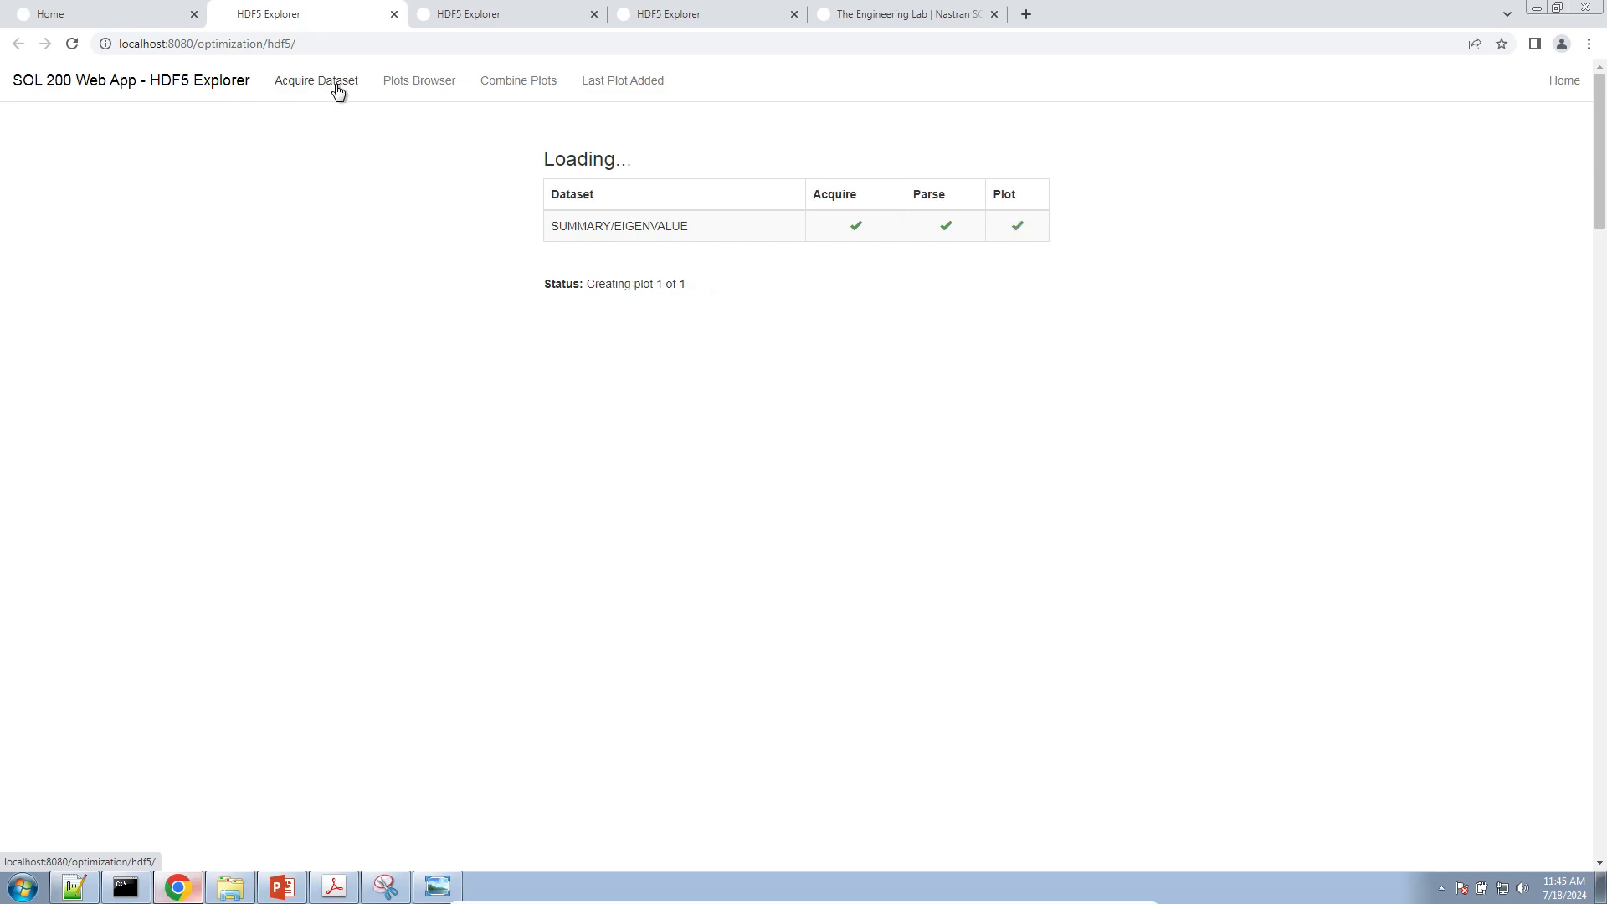
Examine the datasets available from the uploaded results file and return to random-xyz.dat in Notepad++ to compare the output requests
{"action": "scroll", "coordinate": [305, 393], "scroll_direction": "down", "scroll_amount": 6}
{"action": "scroll", "coordinate": [305, 449], "scroll_direction": "up", "scroll_amount": 6}
{"action": "scroll", "coordinate": [301, 410], "scroll_direction": "up", "scroll_amount": 1}
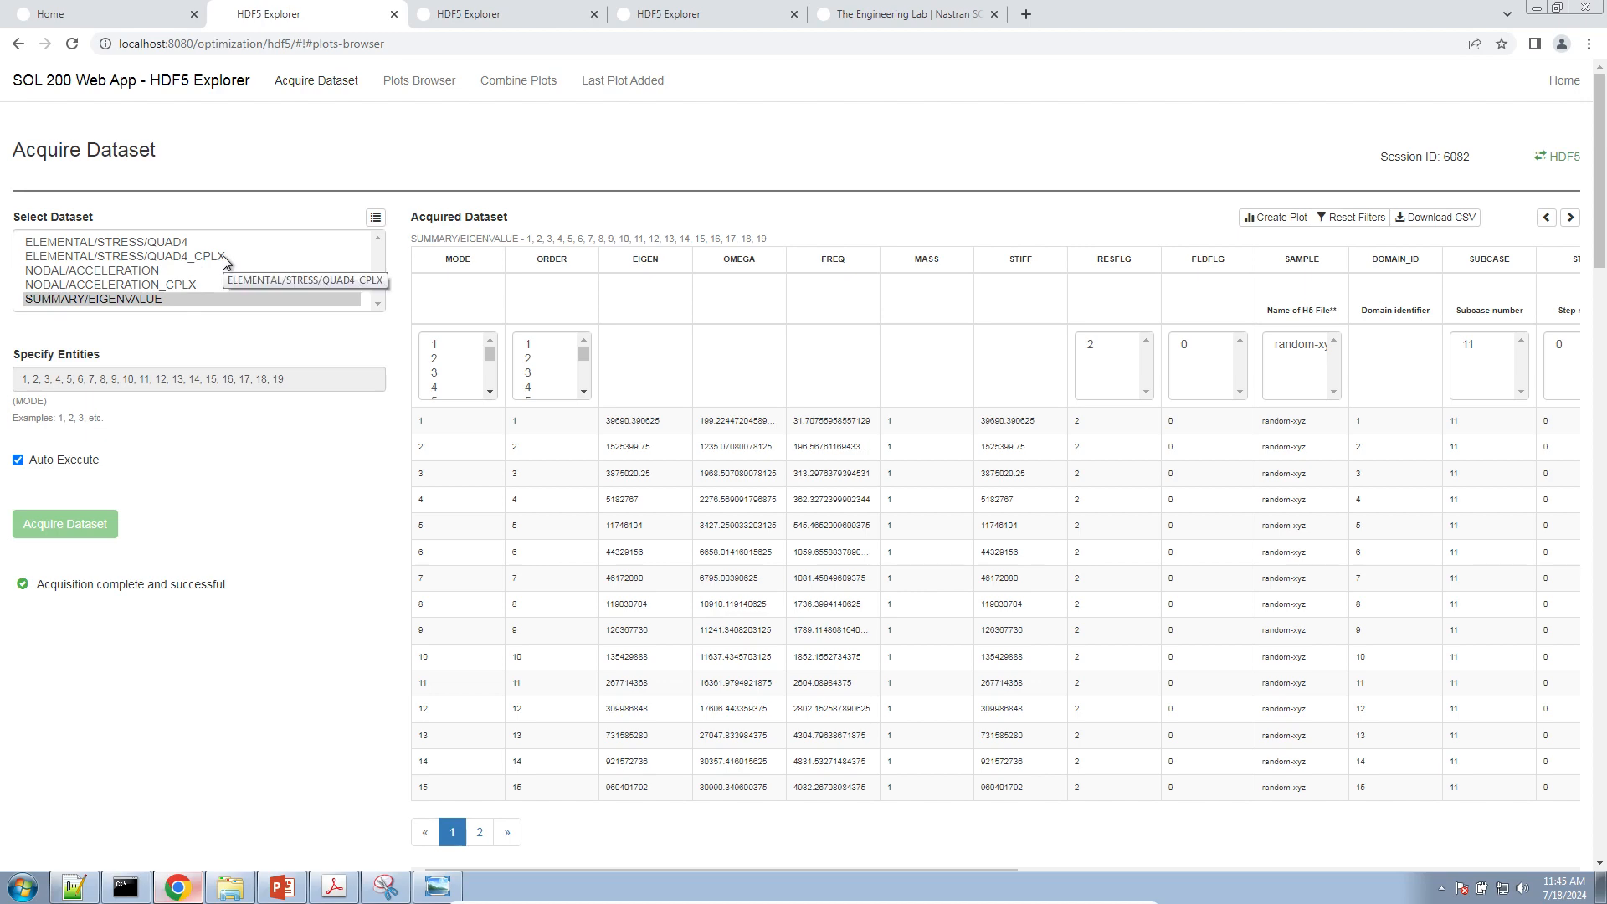
{"action": "left_click", "coordinate": [73, 887]}
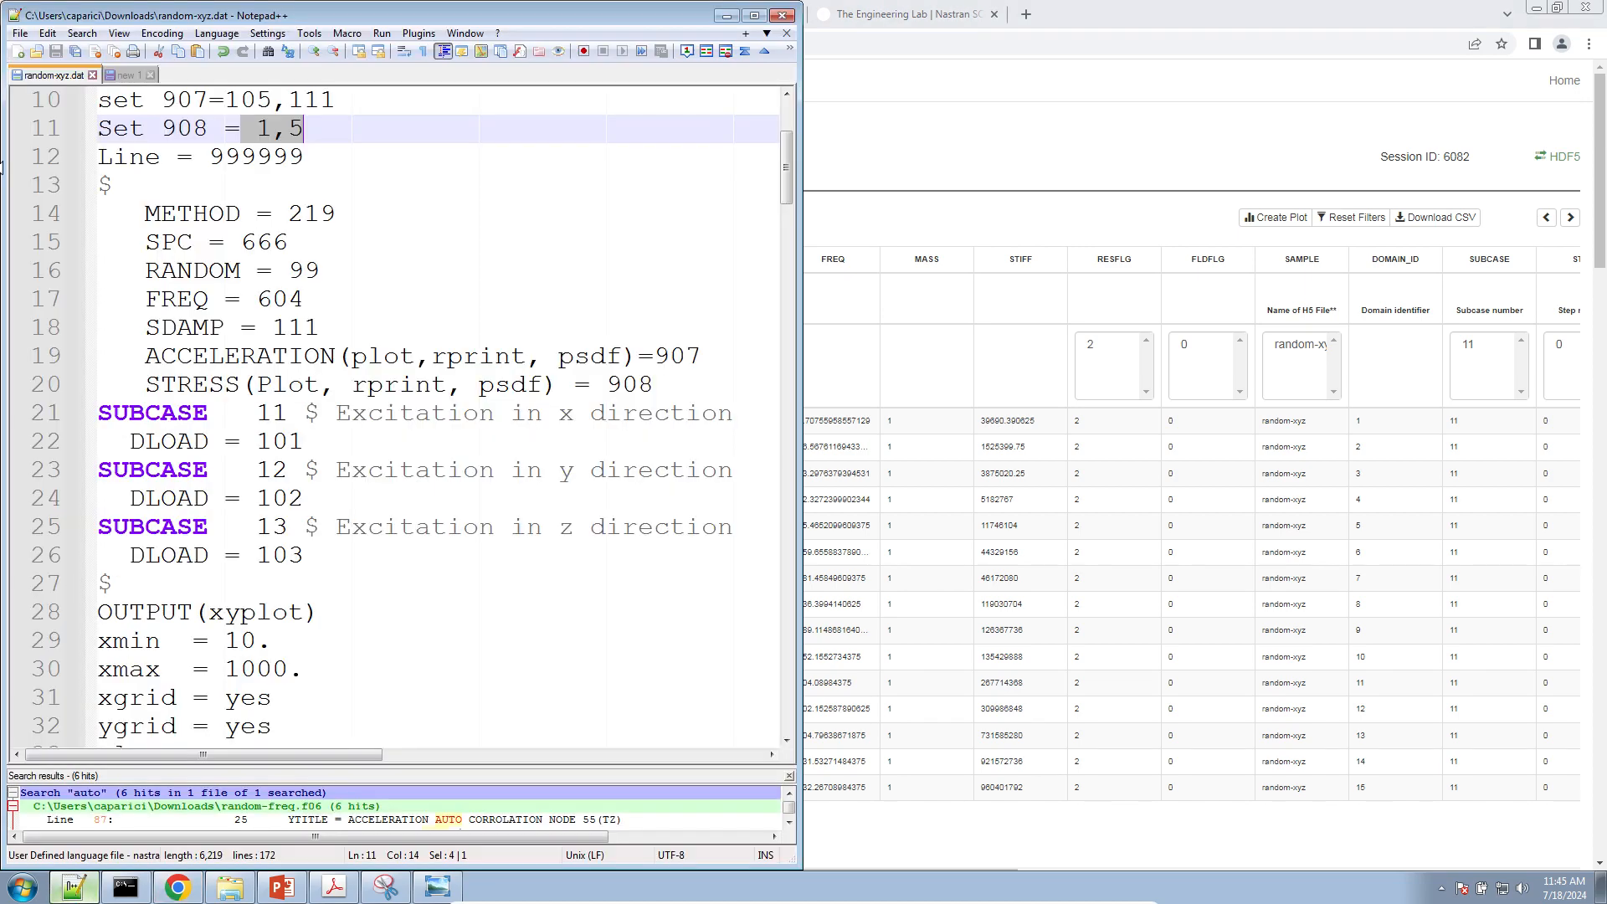
Start a new blank note and write PLOT on its first line, leaving an empty line below it
{"action": "left_click", "coordinate": [17, 52]}
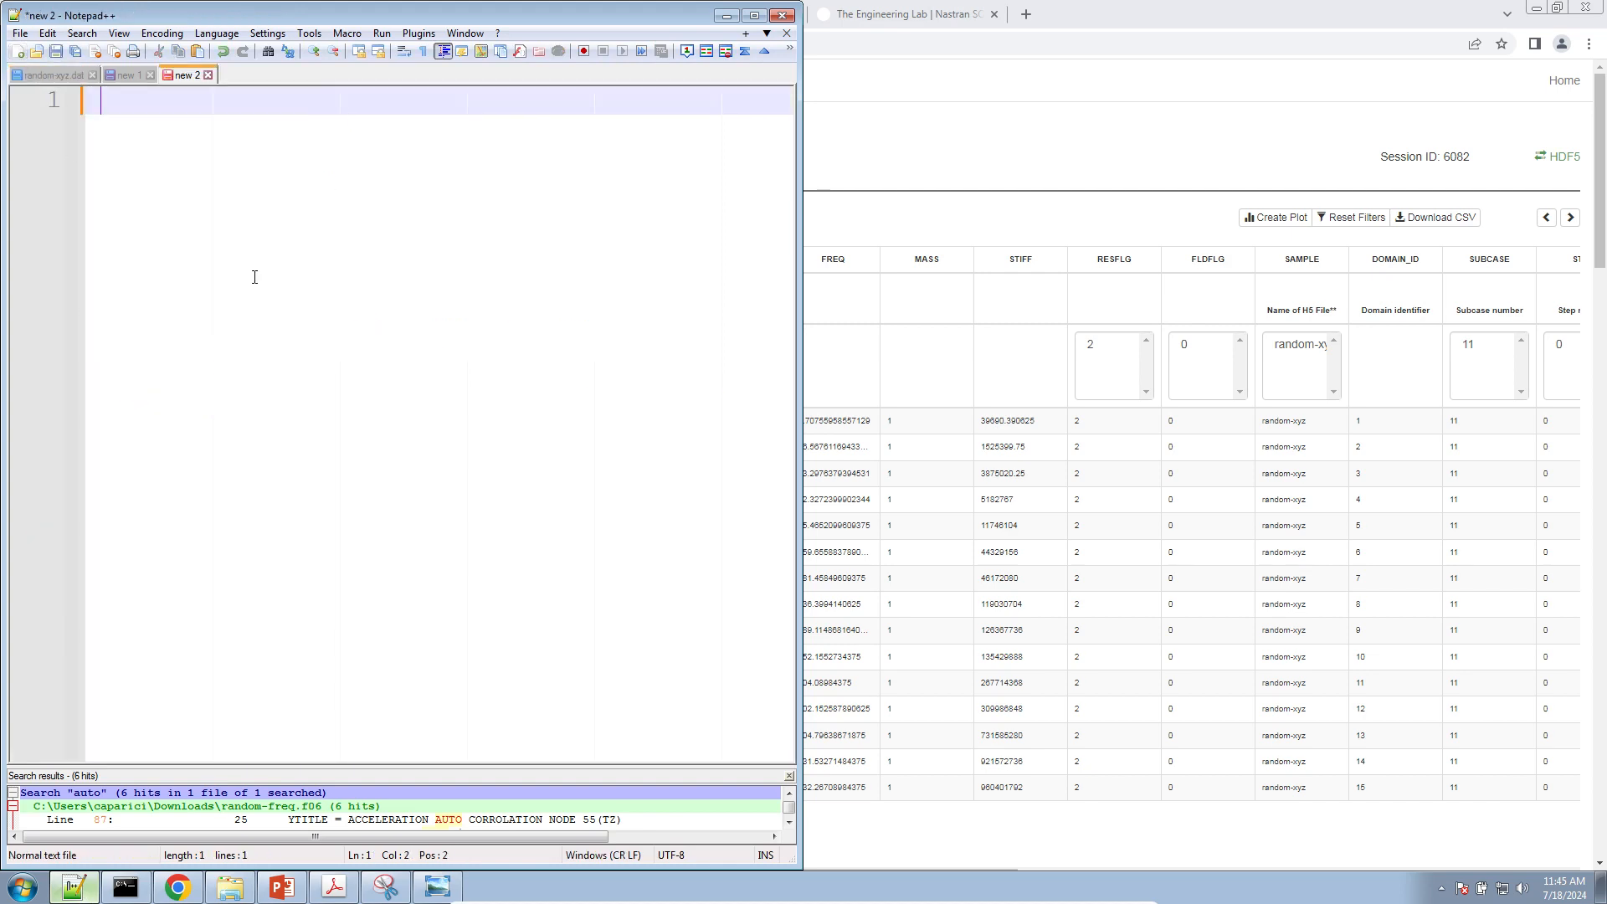
{"action": "type", "text": "PLOT"}
{"action": "key", "text": "Return"}
{"action": "key", "text": "Return"}
Check the NODAL/ACCELERATION dataset in the HDF5 Explorer in Chrome and add the line "RPRINT => Random analysis results" to the Notepad++ note
{"action": "left_click", "coordinate": [882, 232]}
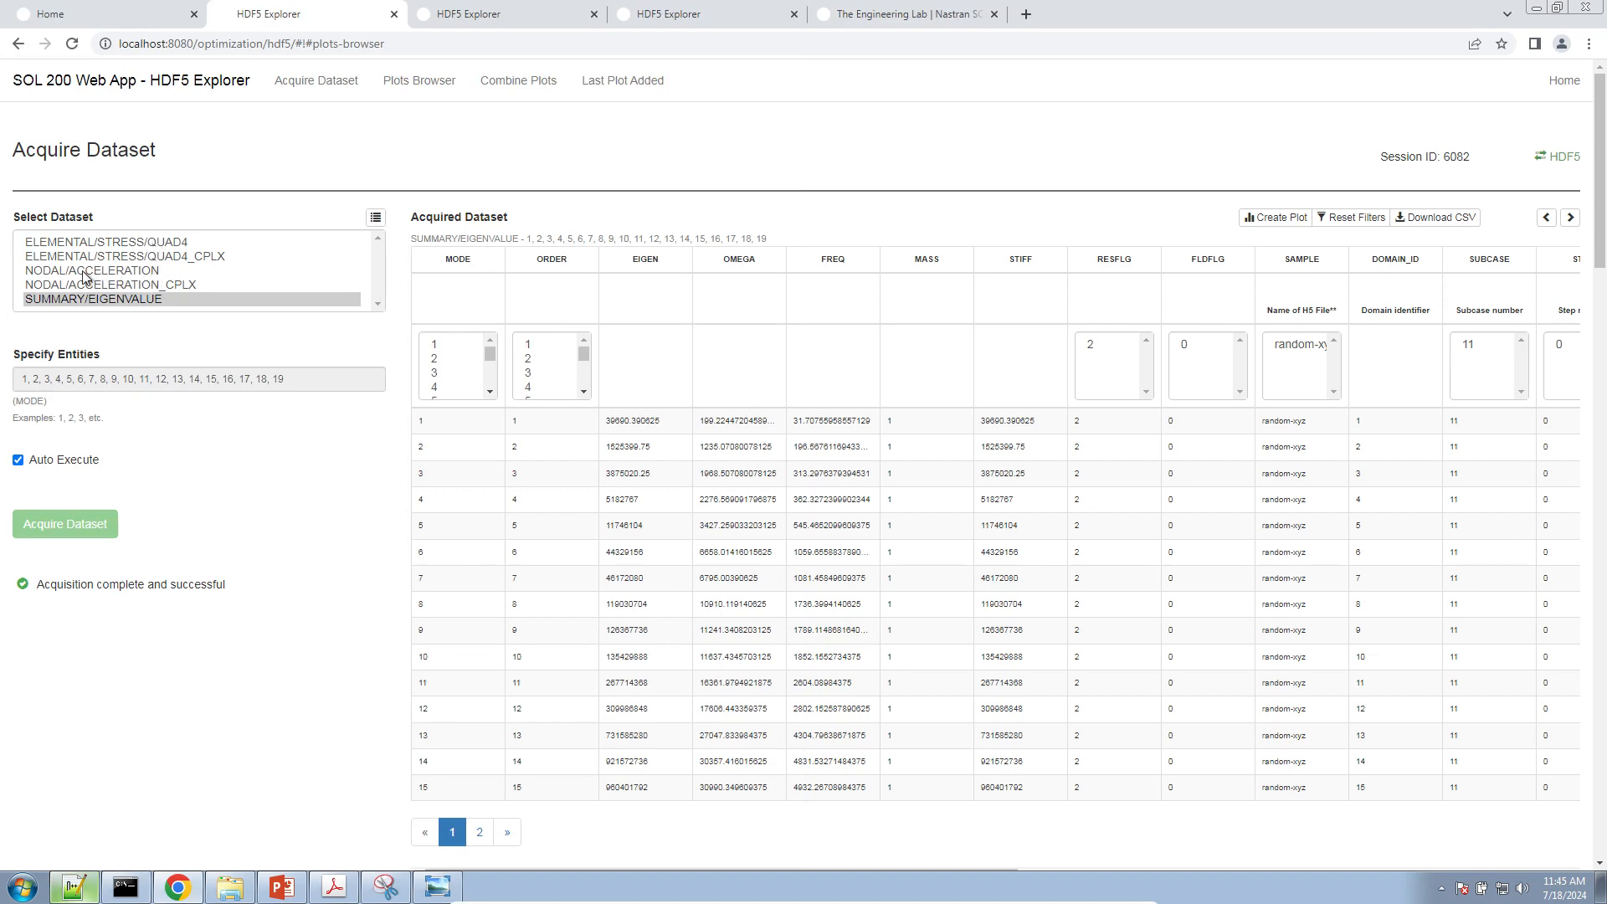
{"action": "left_click", "coordinate": [126, 273]}
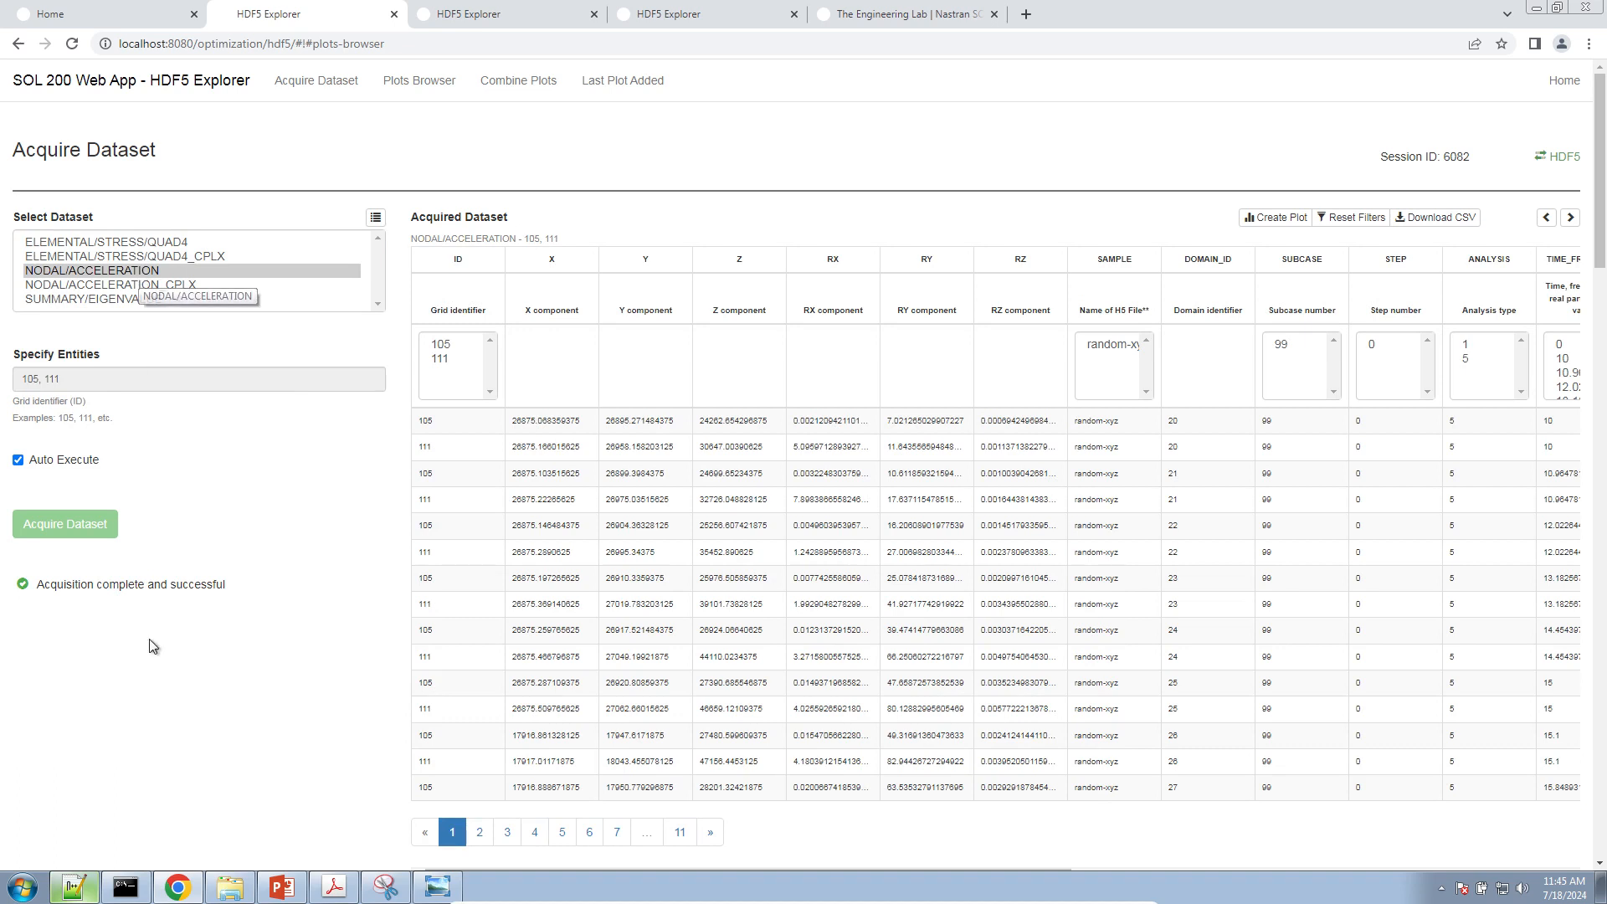
{"action": "left_click", "coordinate": [74, 886]}
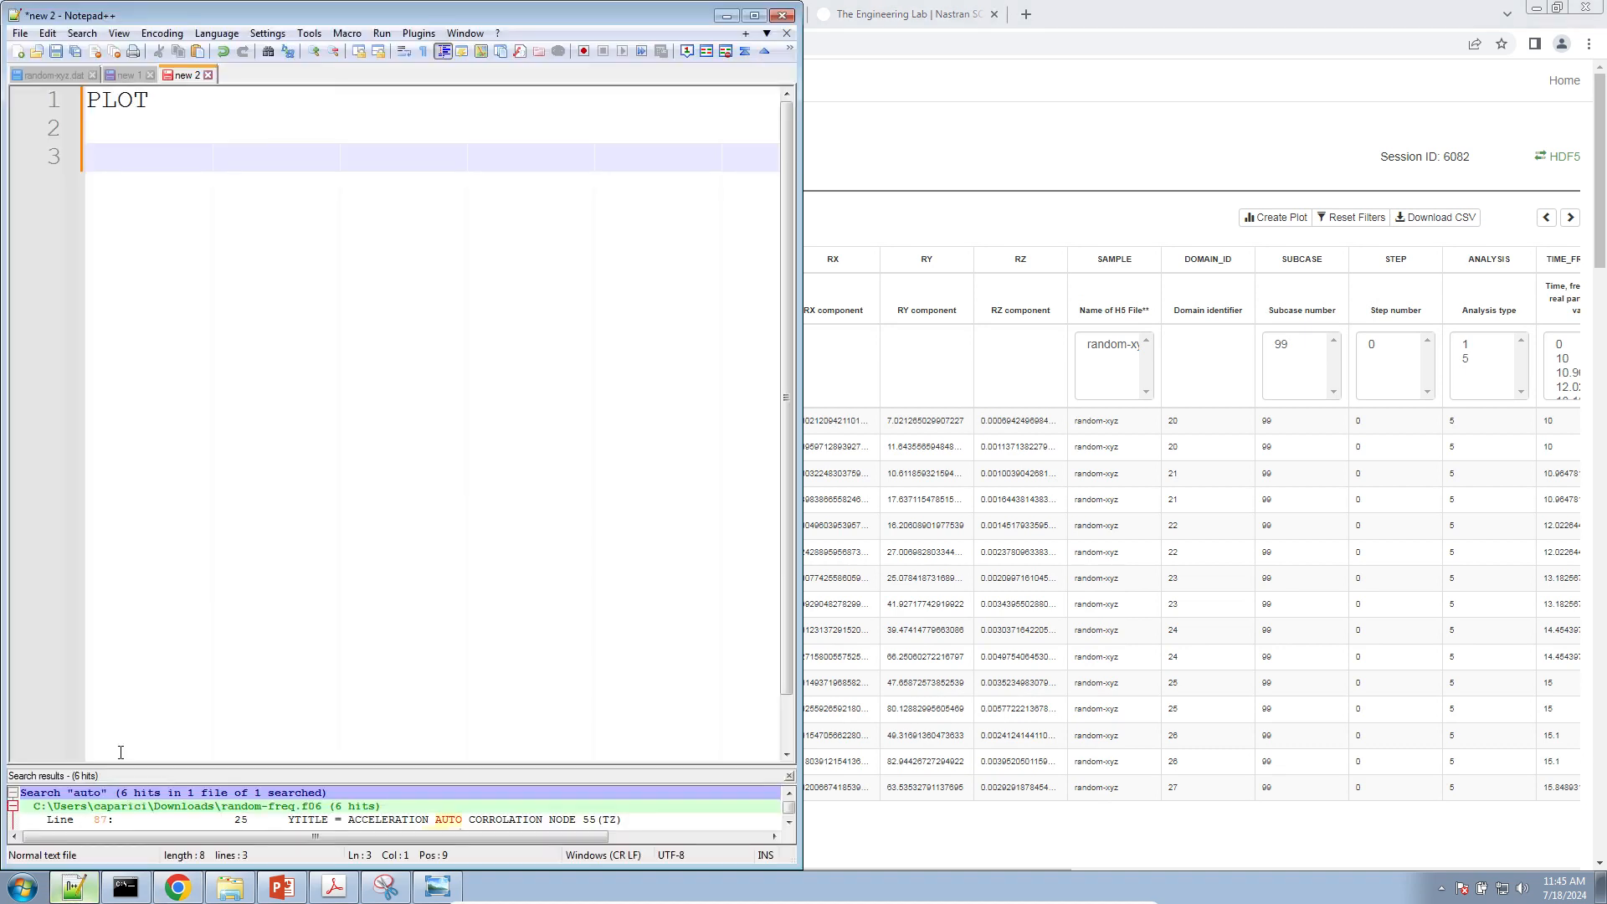
{"action": "type", "text": "RPRINT => R"}
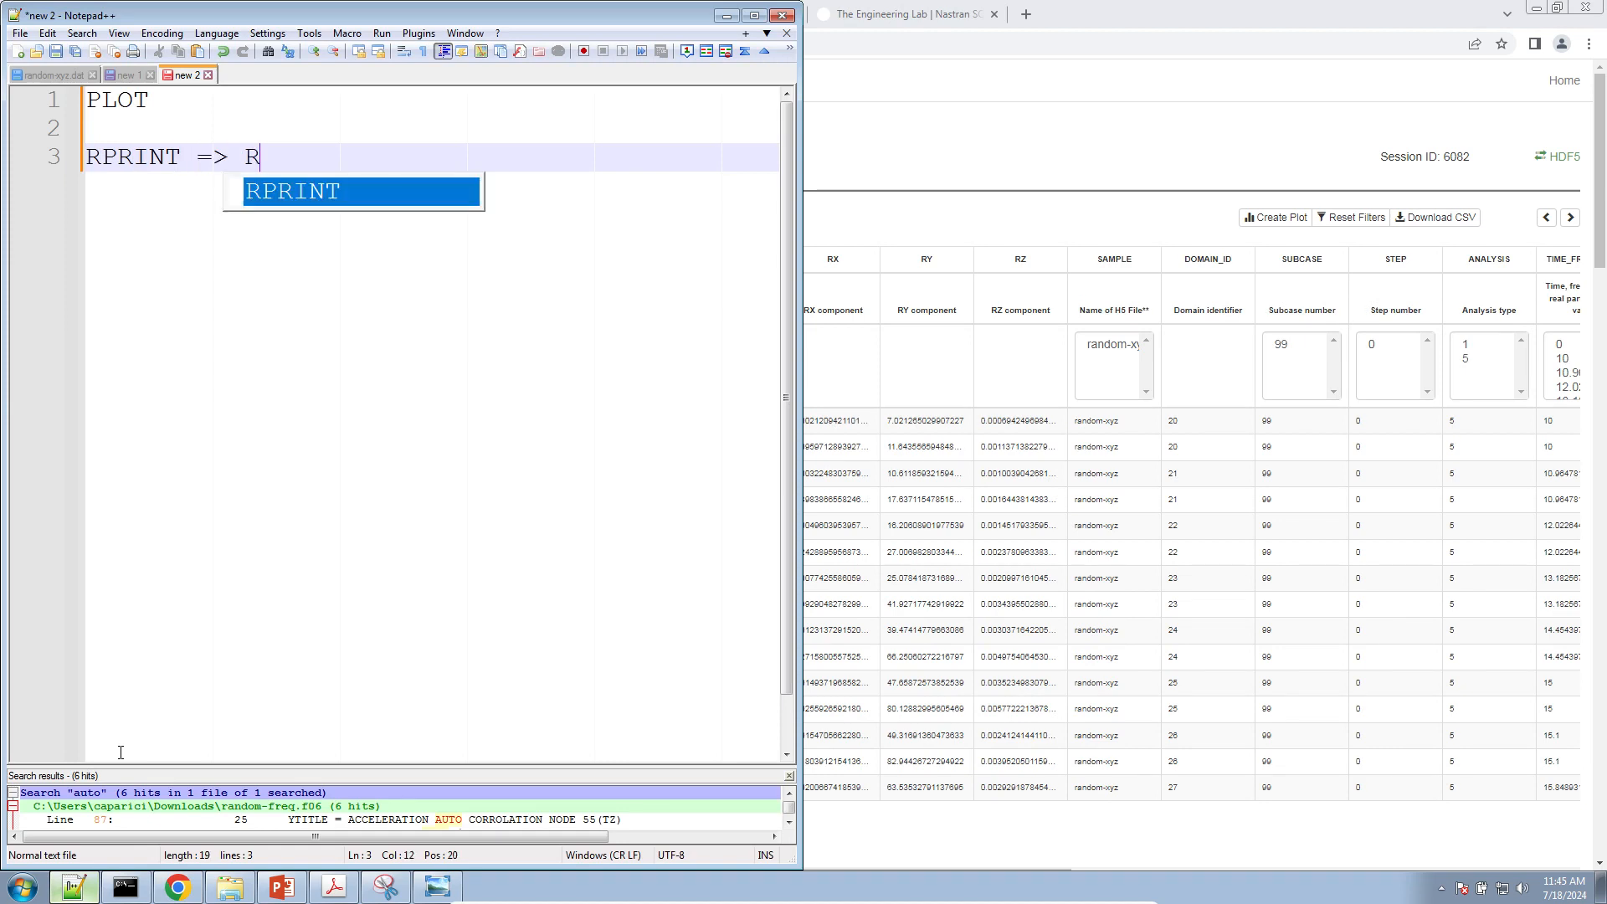
{"action": "type", "text": "andom analysis results"}
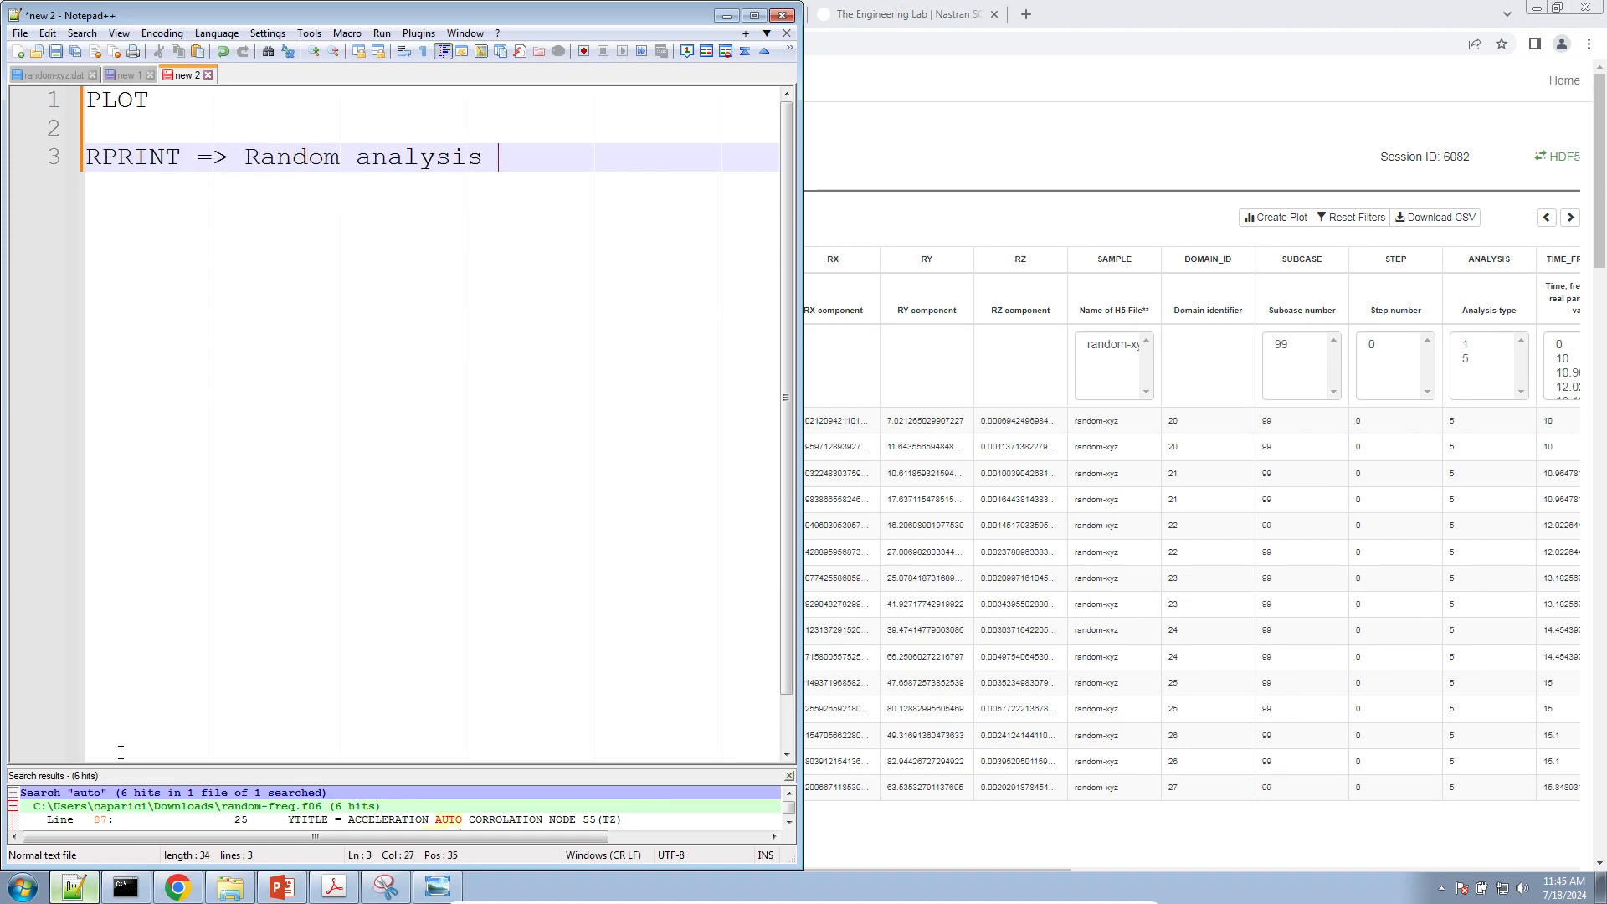
Complete the PLOT line of the note with "=> Modal frequency response, complex values"
{"action": "key", "text": "Up"}
{"action": "key", "text": "Up"}
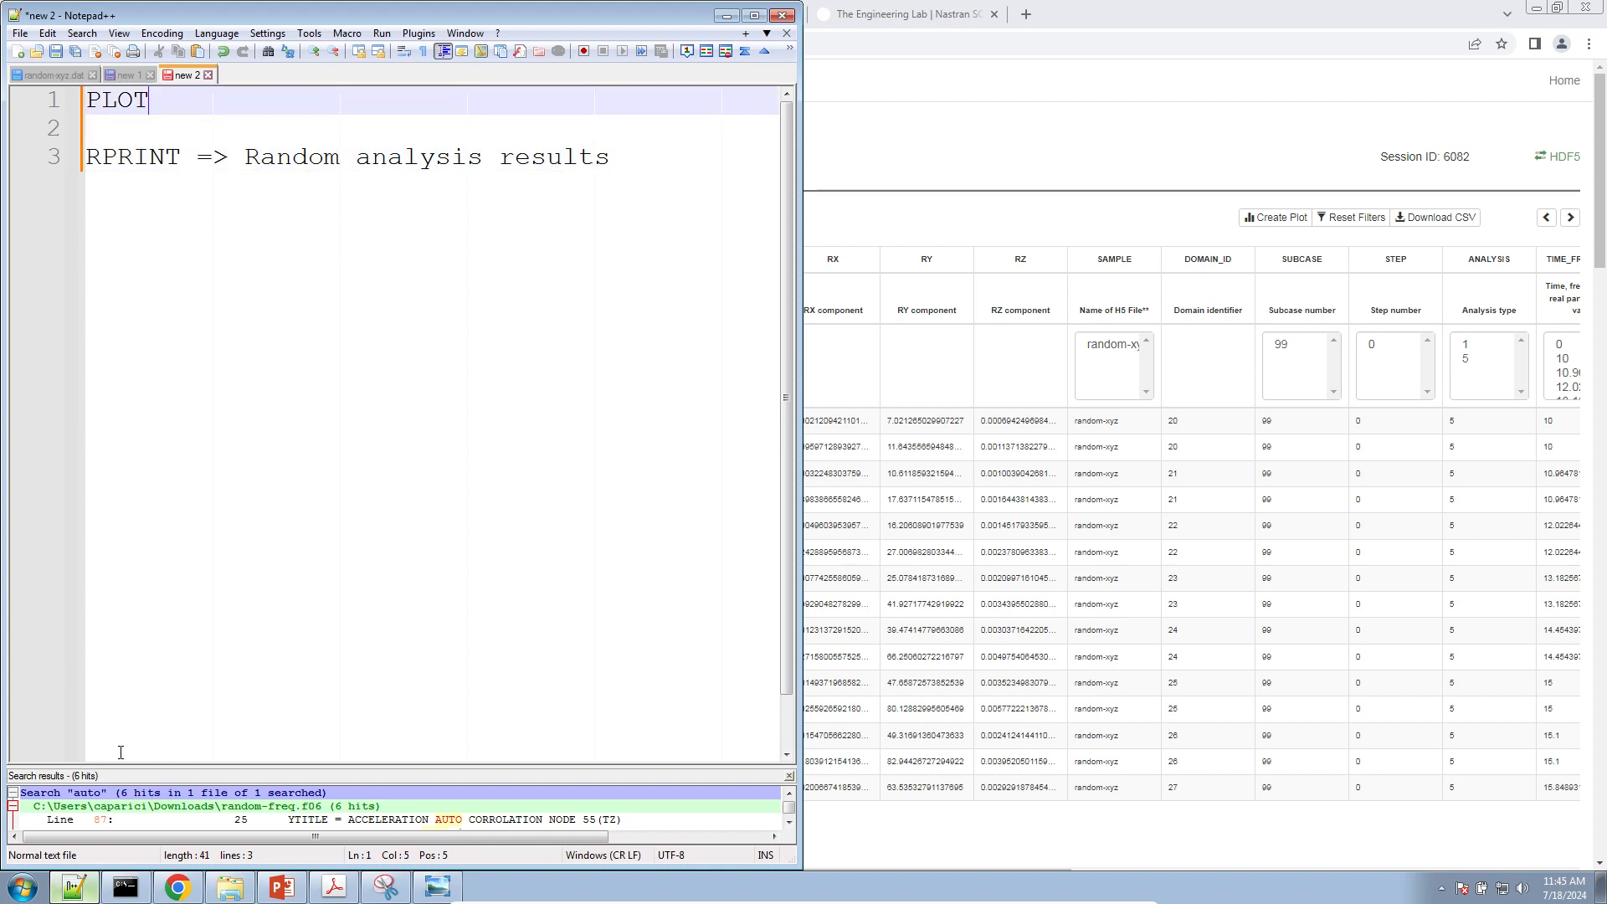
{"action": "type", "text": "=> Modal frequency response, compl"}
{"action": "key", "text": "BackSpace"}
{"action": "type", "text": "plex values"}
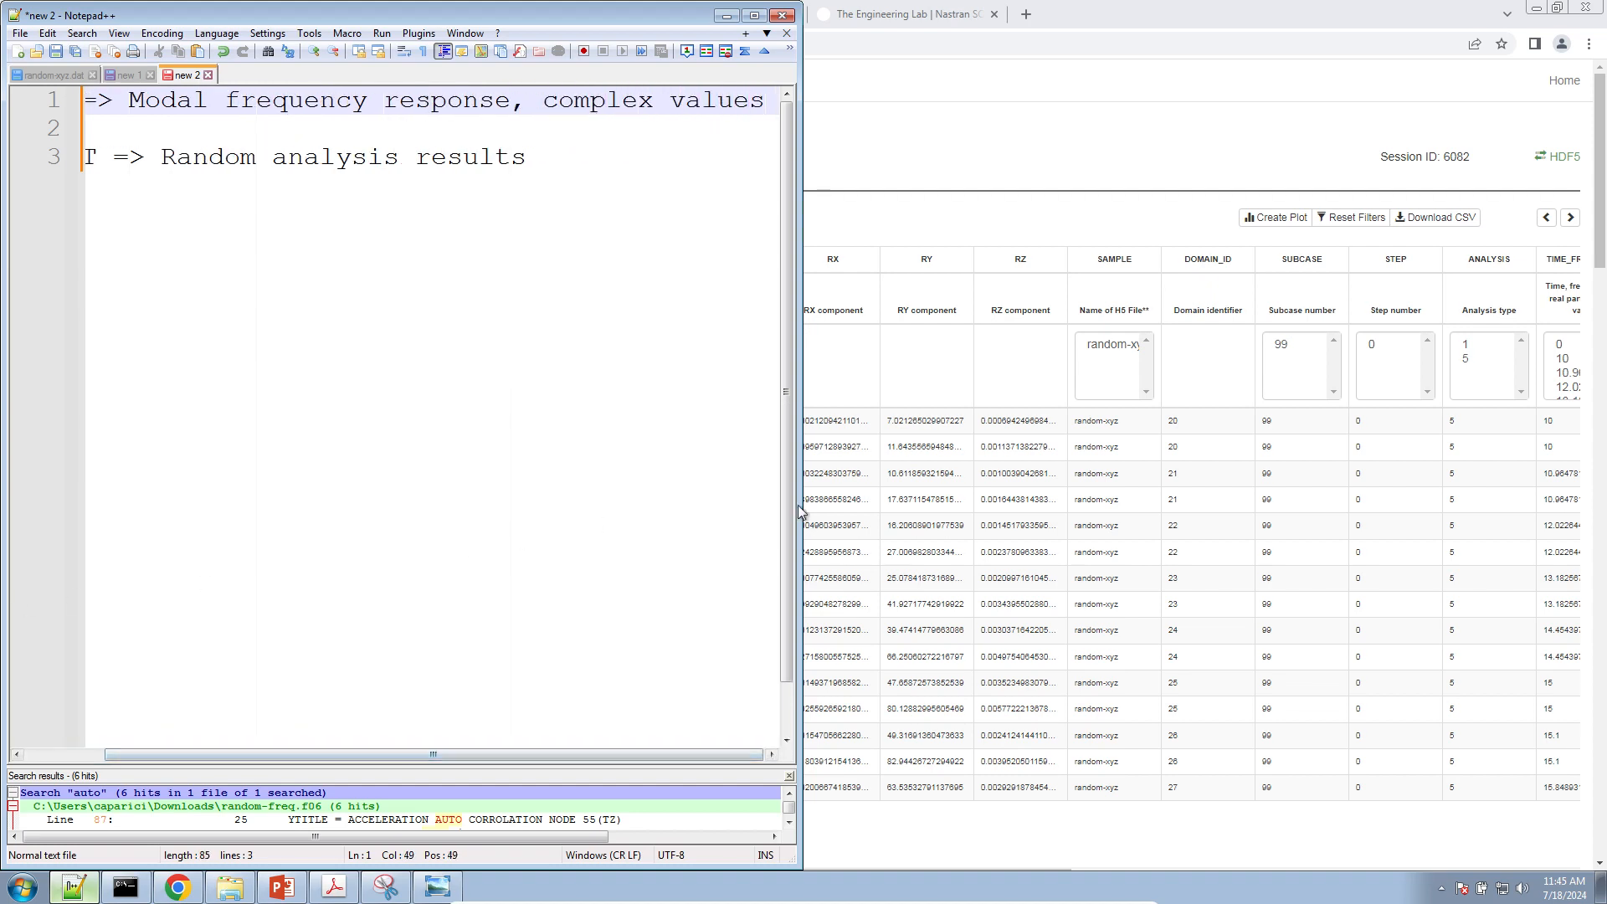
Switch to Chrome and view the ELEMENTAL/STRESS/QUAD4_CPLX, ELEMENTAL/STRESS/QUAD4 and NODAL/ACCELERATION datasets in the HDF5 Explorer
{"action": "left_click", "coordinate": [1015, 214]}
{"action": "left_click", "coordinate": [236, 255]}
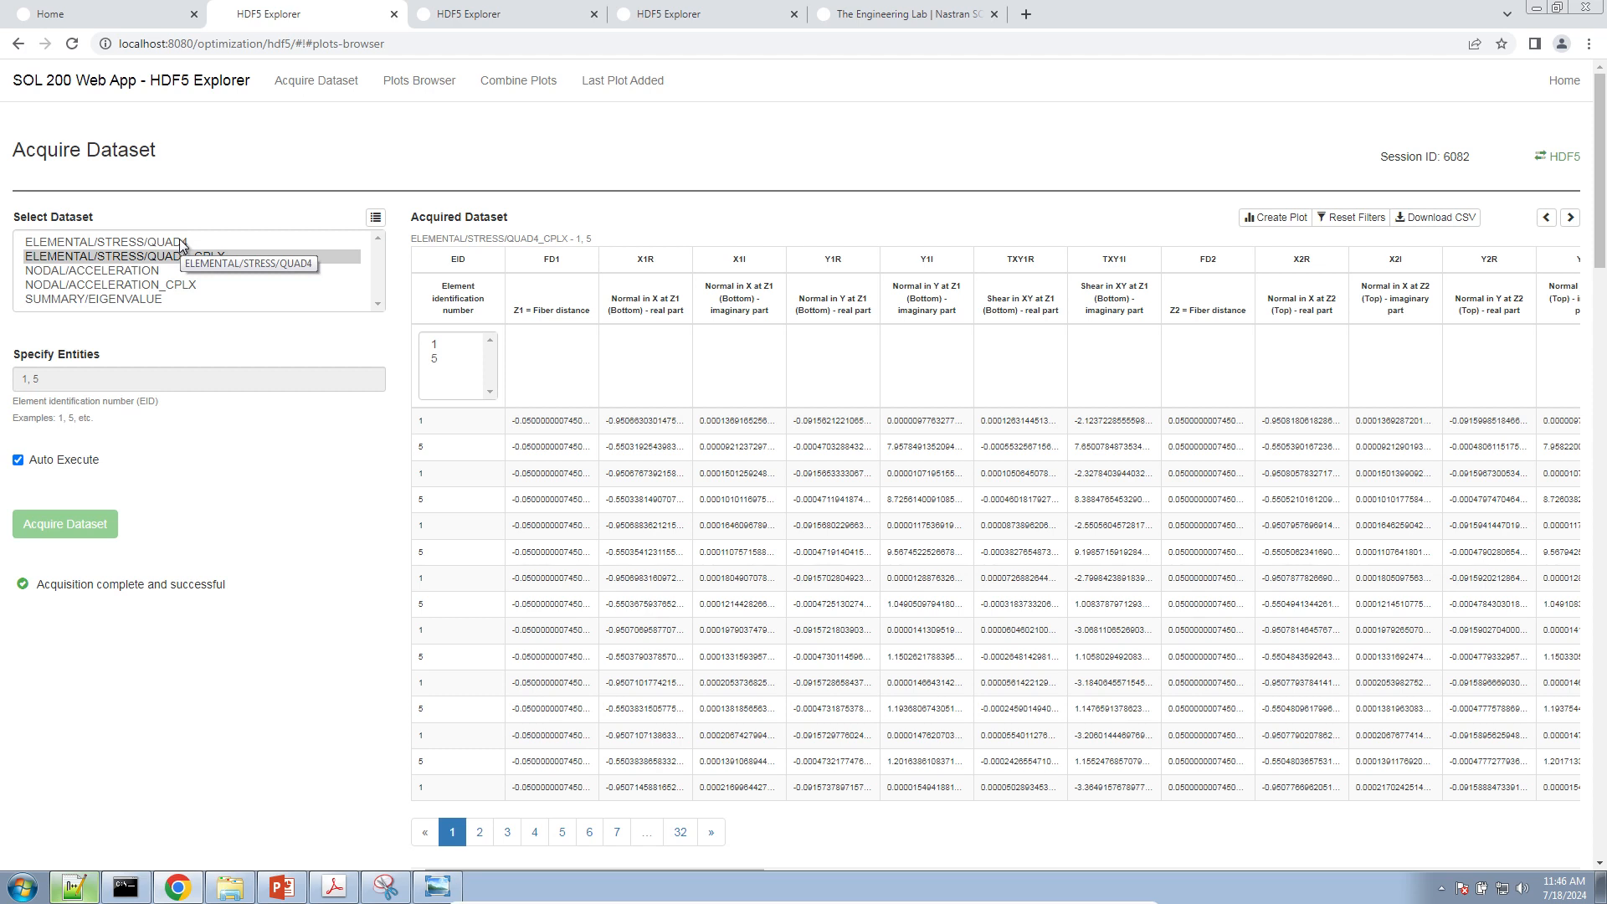
{"action": "left_click", "coordinate": [119, 244]}
{"action": "left_click", "coordinate": [146, 268]}
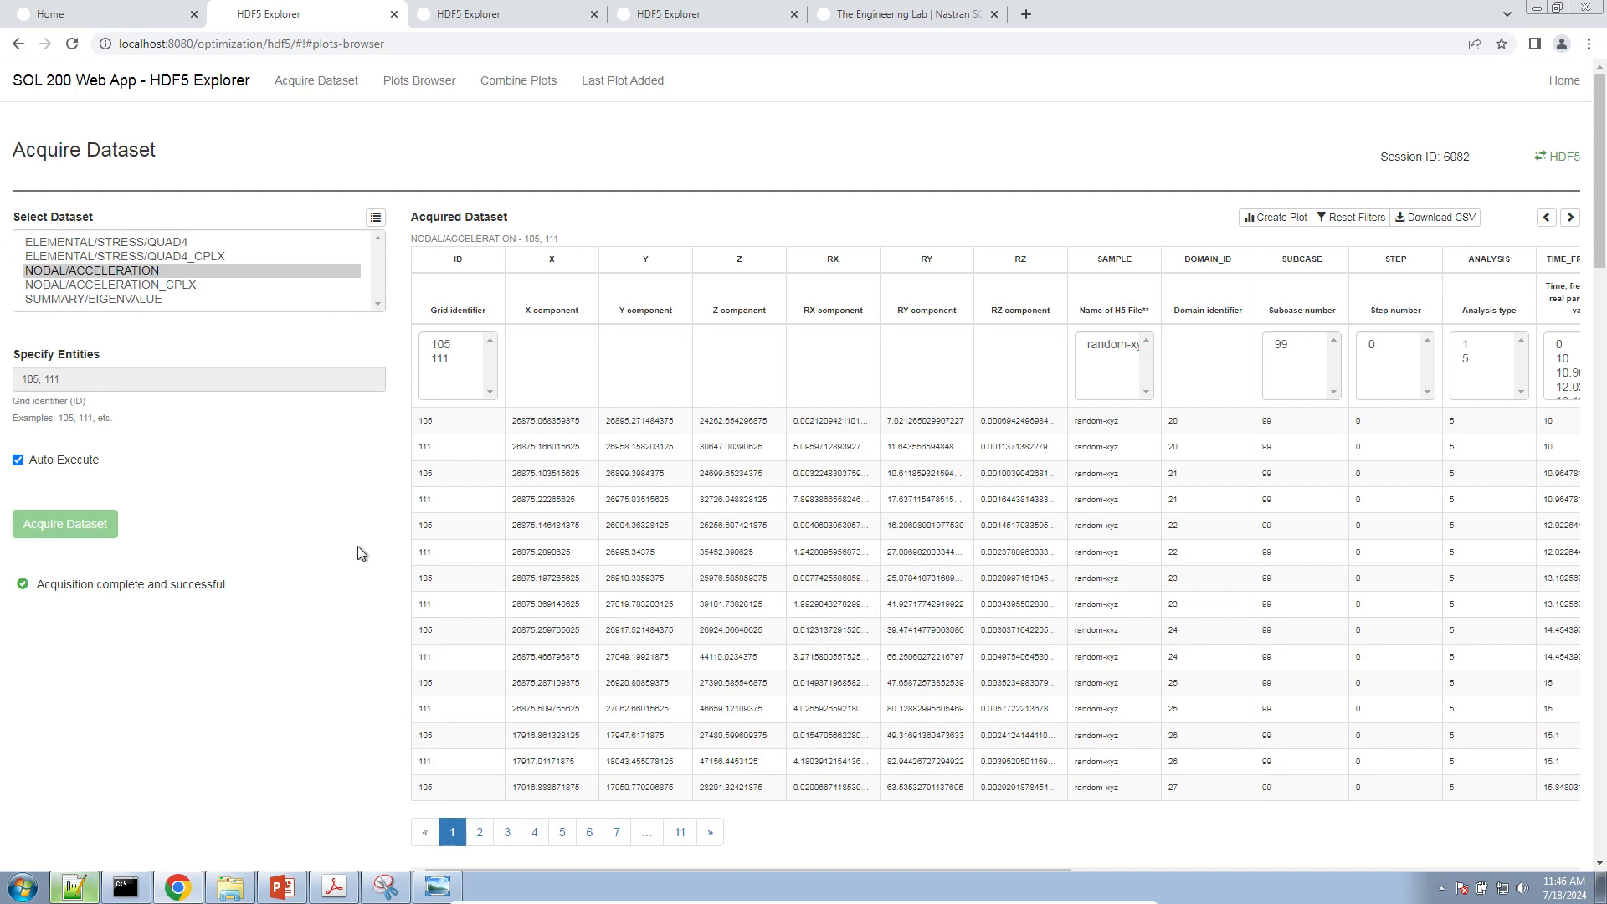
Go back to random-xyz.dat in Notepad++ and open random-xyz.f06 from the Downloads folder in a maximized window
{"action": "left_click", "coordinate": [73, 887]}
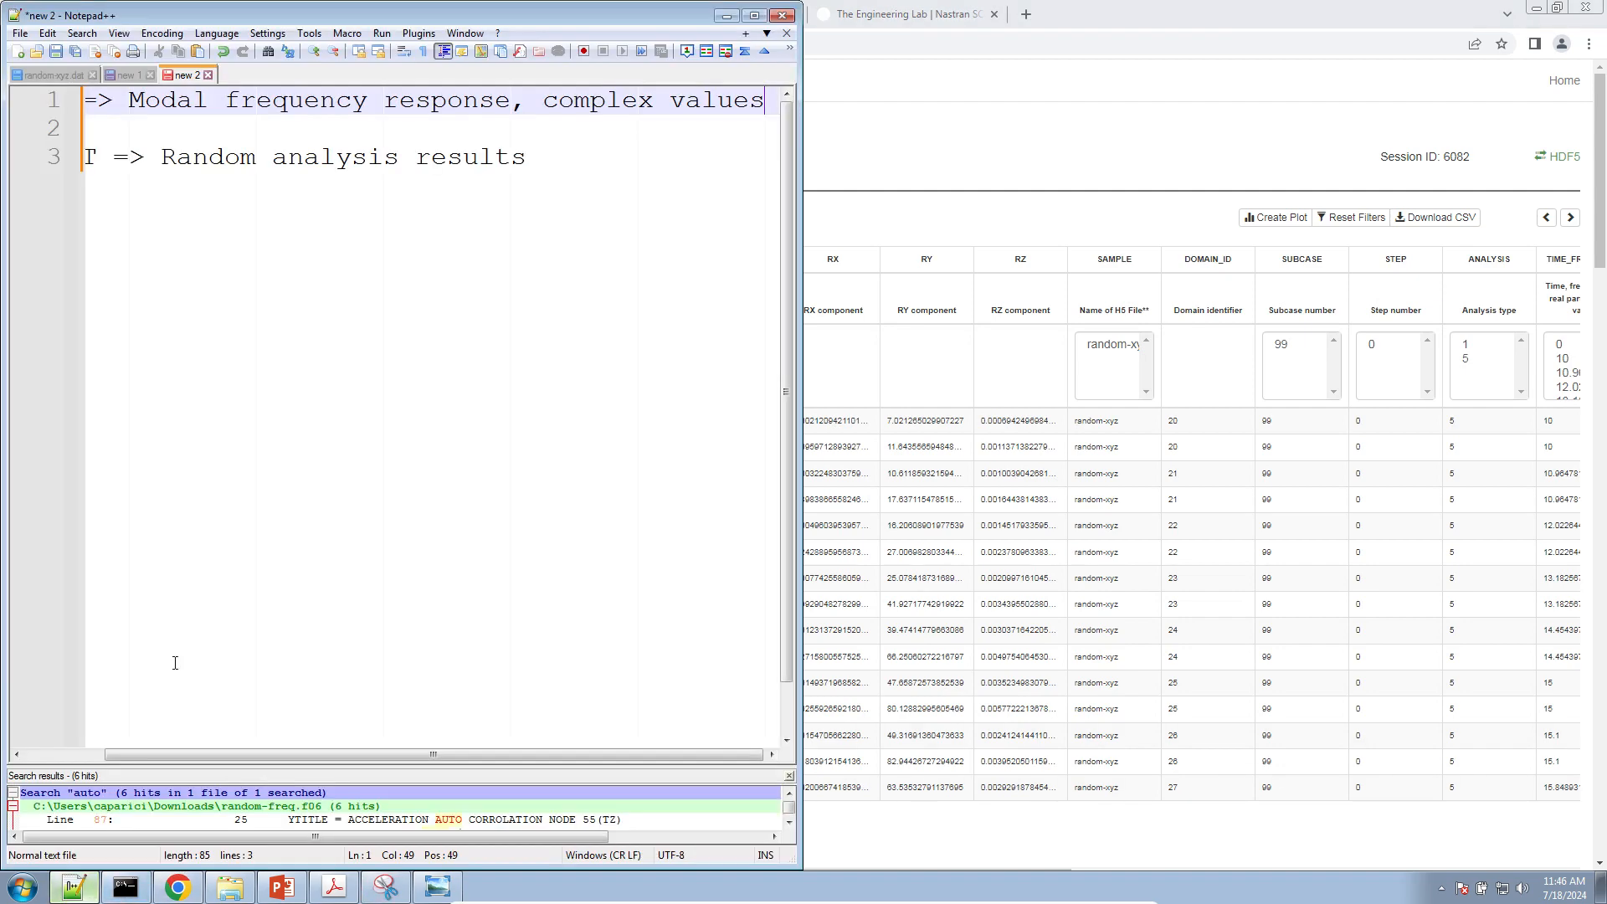
{"action": "left_click", "coordinate": [76, 76]}
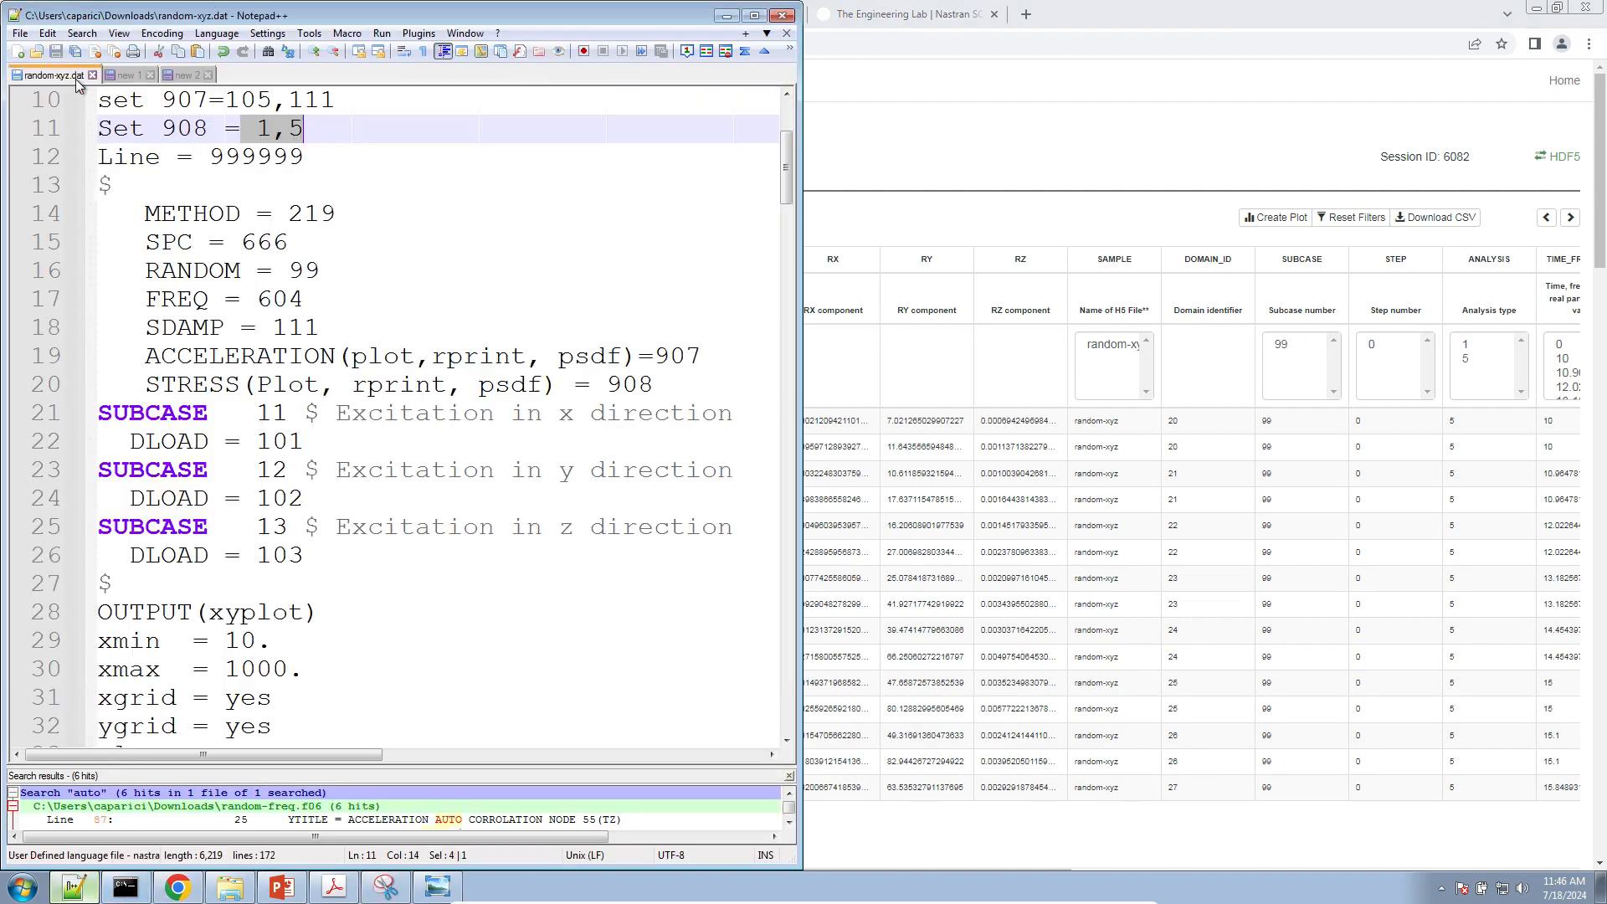
{"action": "left_click", "coordinate": [237, 889]}
{"action": "double_click", "coordinate": [236, 168]}
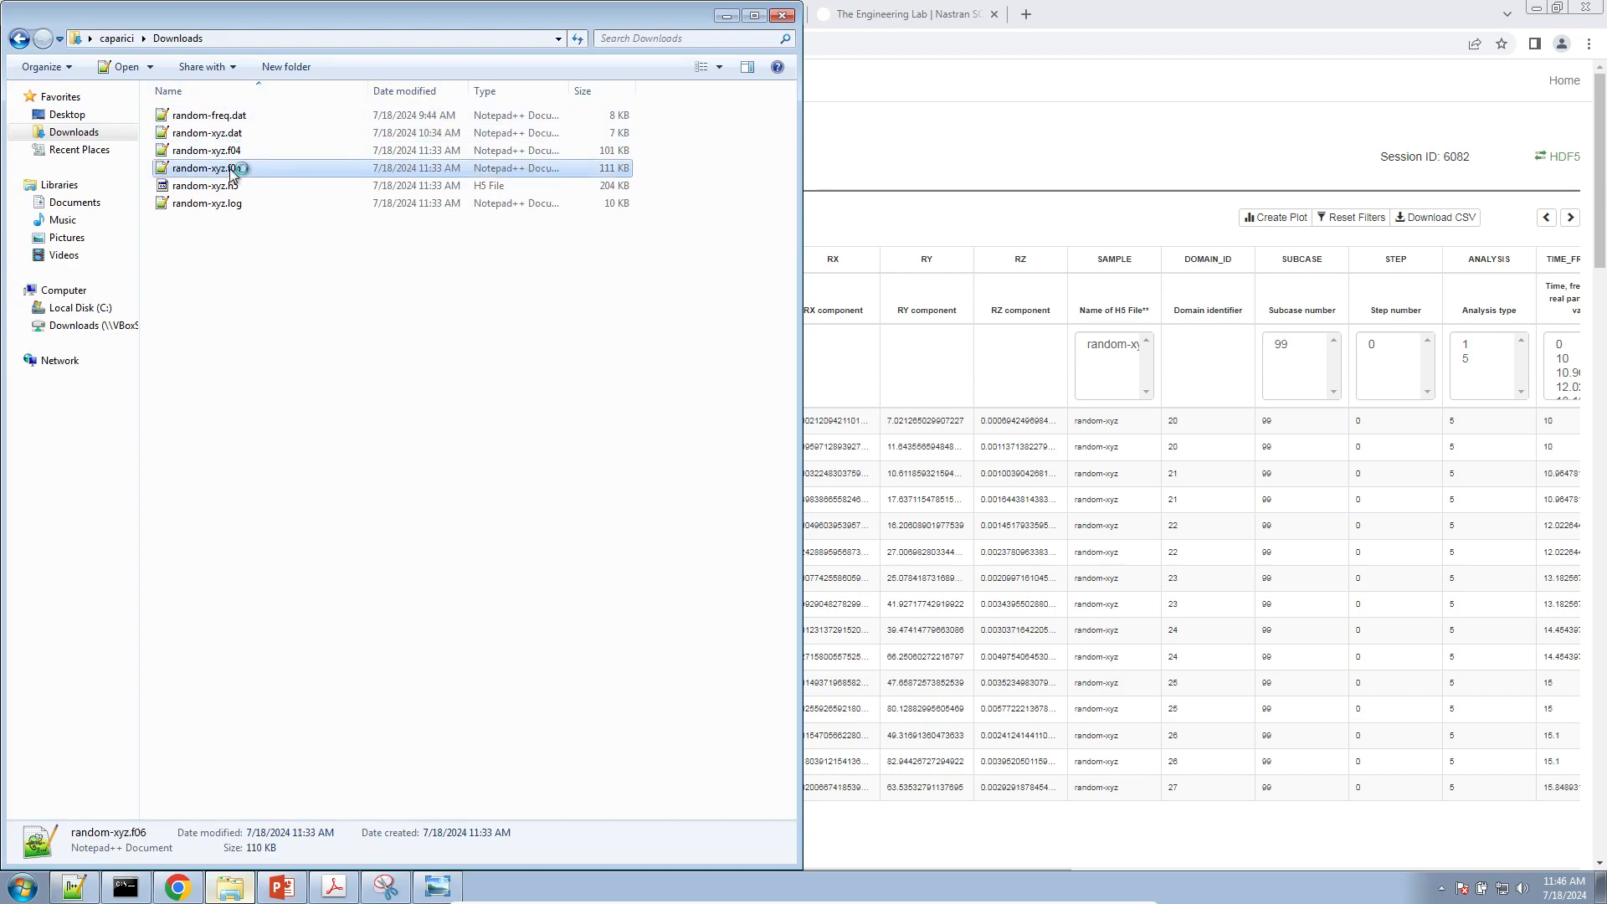
{"action": "left_click", "coordinate": [754, 15]}
{"action": "left_click", "coordinate": [821, 386]}
Find the acceleration power spectral density table for point 105 in random-xyz.f06 and highlight its rows and point ID
{"action": "scroll", "coordinate": [885, 540], "scroll_direction": "down", "scroll_amount": 20}
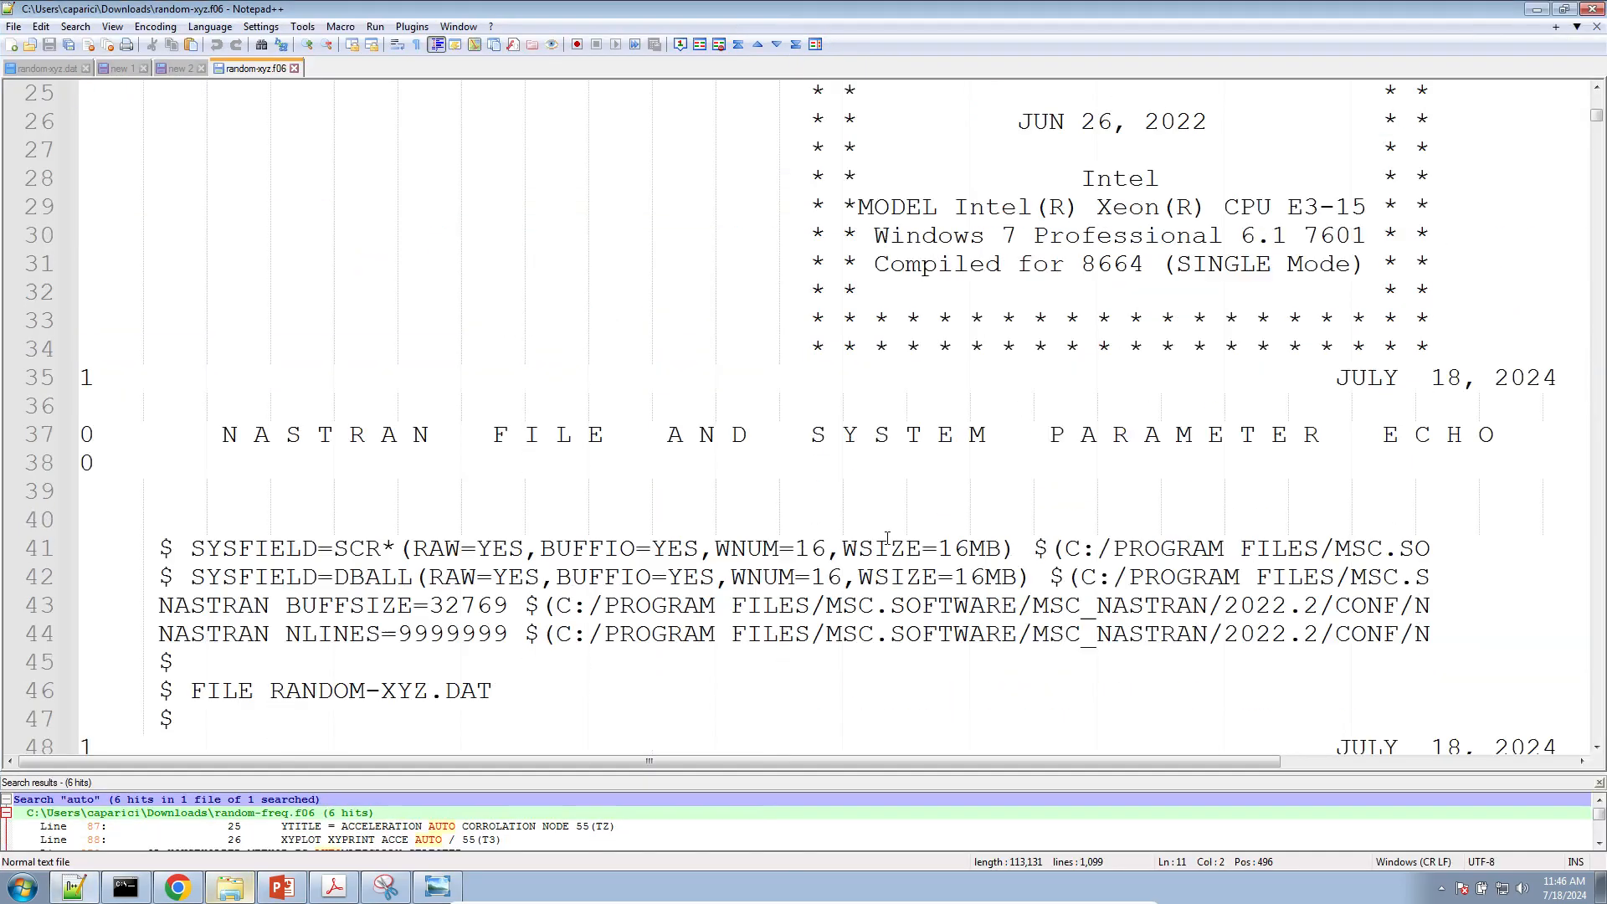
{"action": "scroll", "coordinate": [883, 533], "scroll_direction": "down", "scroll_amount": 20}
{"action": "scroll", "coordinate": [645, 519], "scroll_direction": "down", "scroll_amount": 5, "text": "ctrl"}
{"action": "scroll", "coordinate": [645, 519], "scroll_direction": "down", "scroll_amount": 2}
{"action": "scroll", "coordinate": [644, 519], "scroll_direction": "down", "scroll_amount": 3}
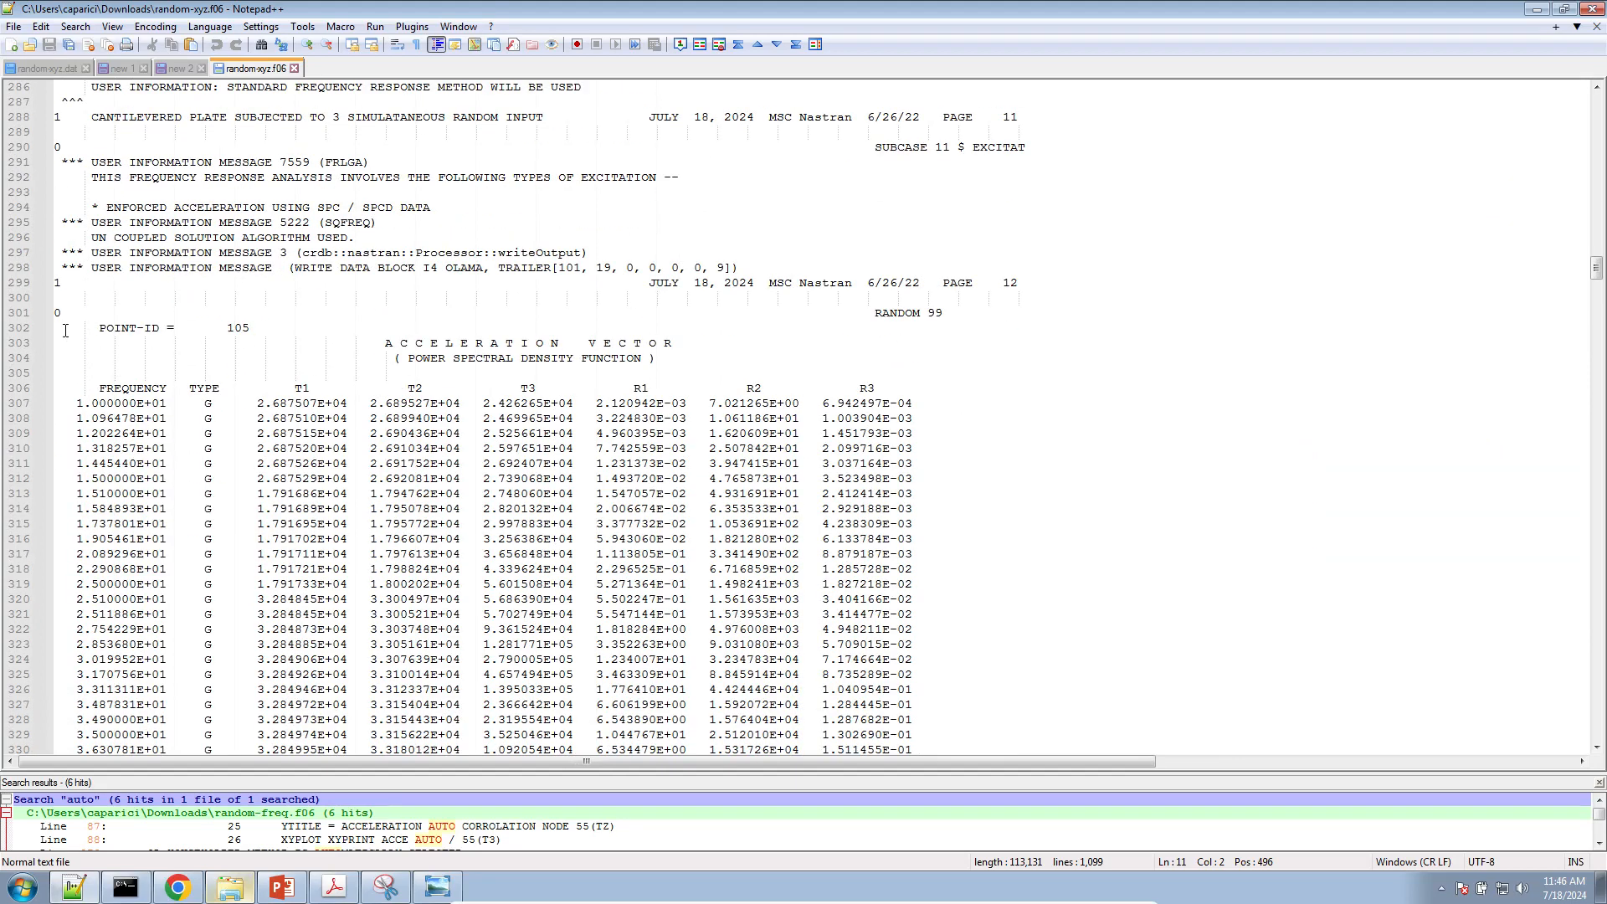
{"action": "left_click_drag", "start_coordinate": [59, 329], "coordinate": [961, 629]}
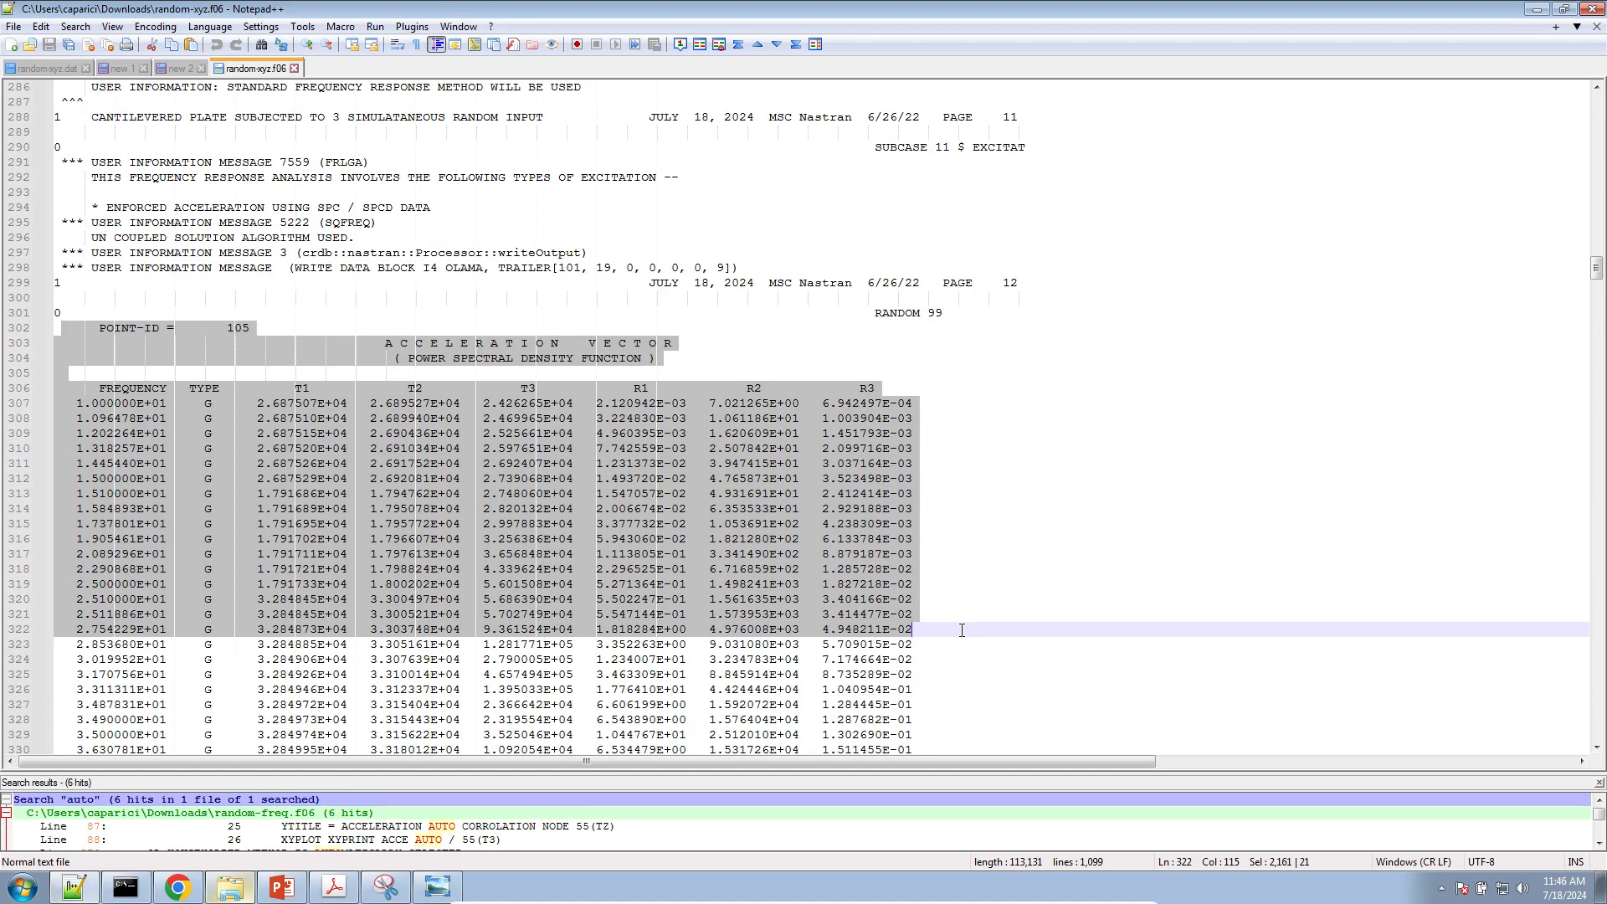
{"action": "left_click_drag", "start_coordinate": [961, 629], "coordinate": [961, 656]}
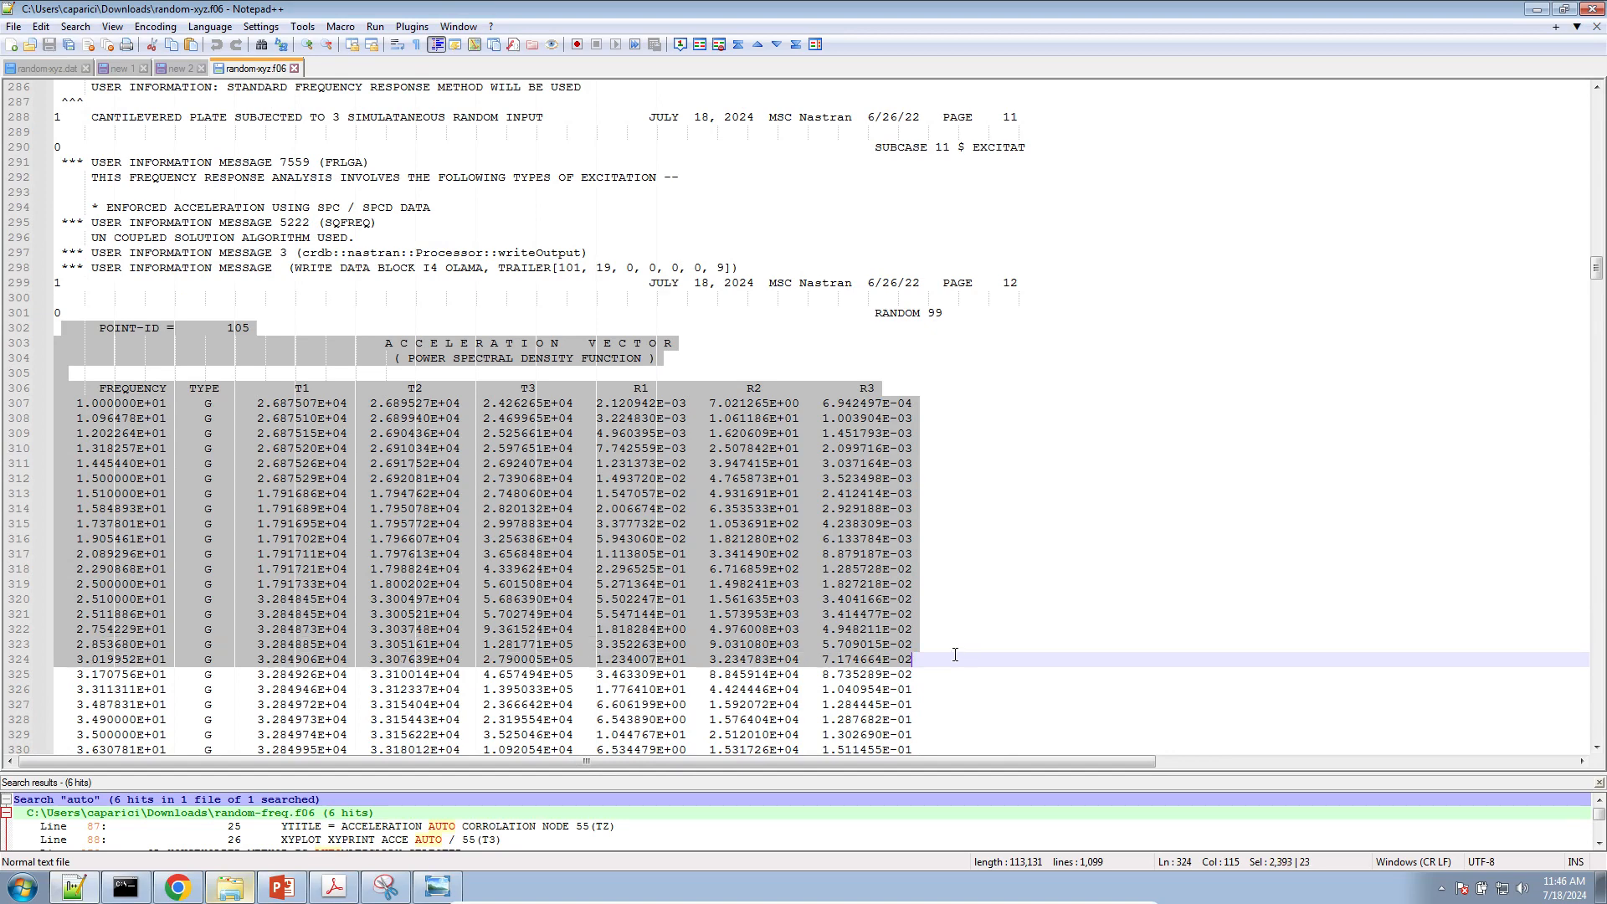
{"action": "left_click_drag", "start_coordinate": [235, 332], "coordinate": [228, 342]}
{"action": "scroll", "coordinate": [228, 251], "scroll_direction": "up", "scroll_amount": 6}
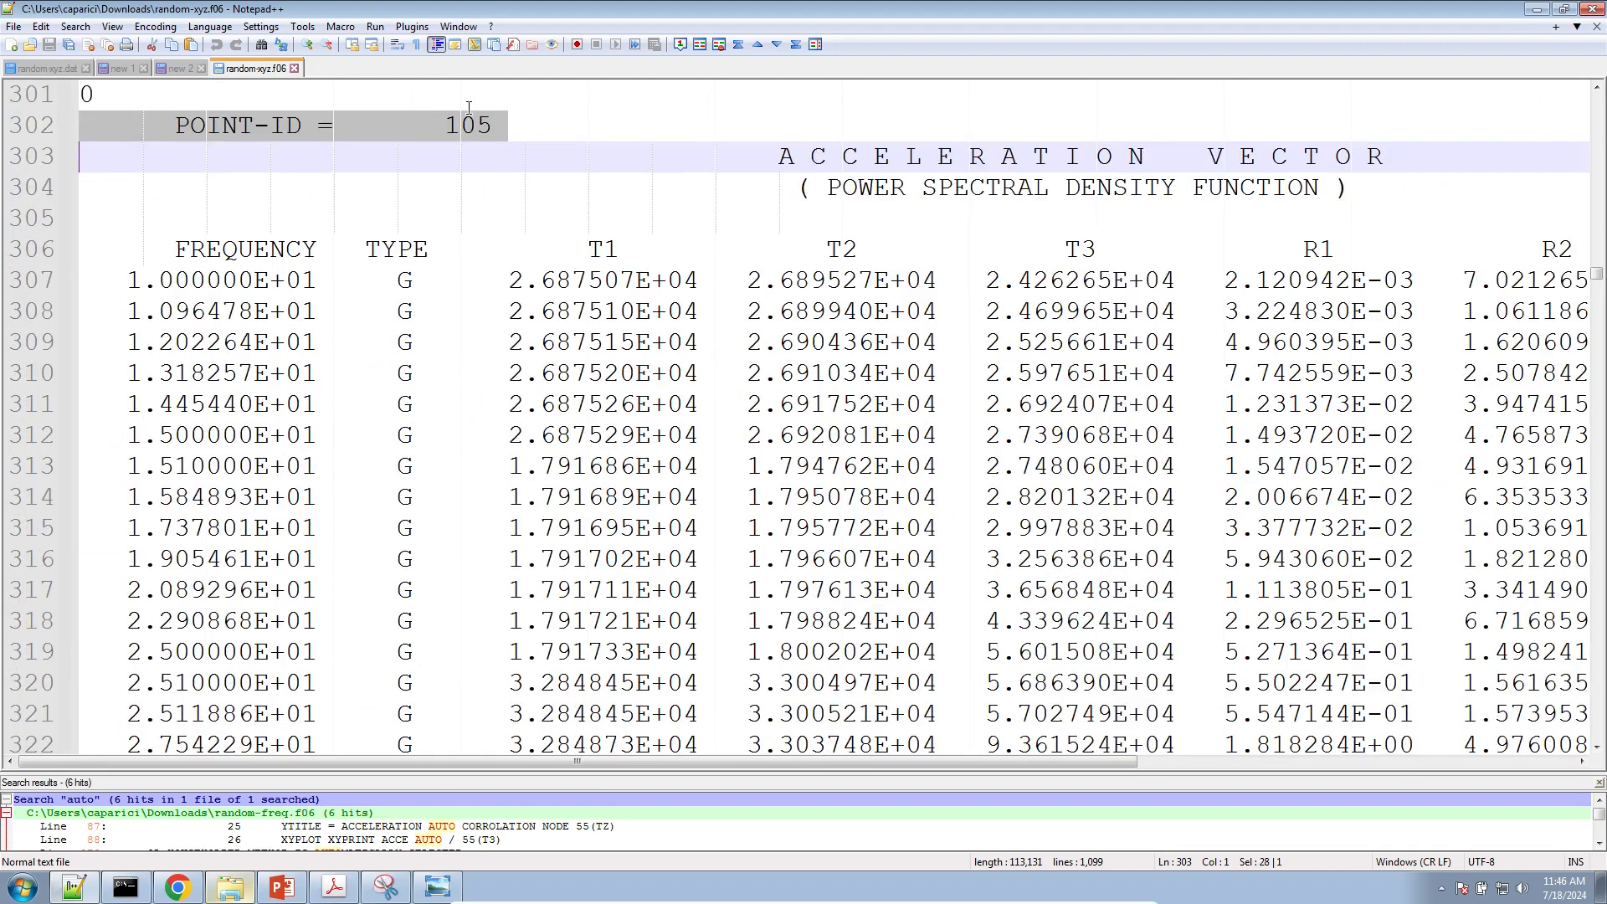
{"action": "double_click", "coordinate": [480, 135]}
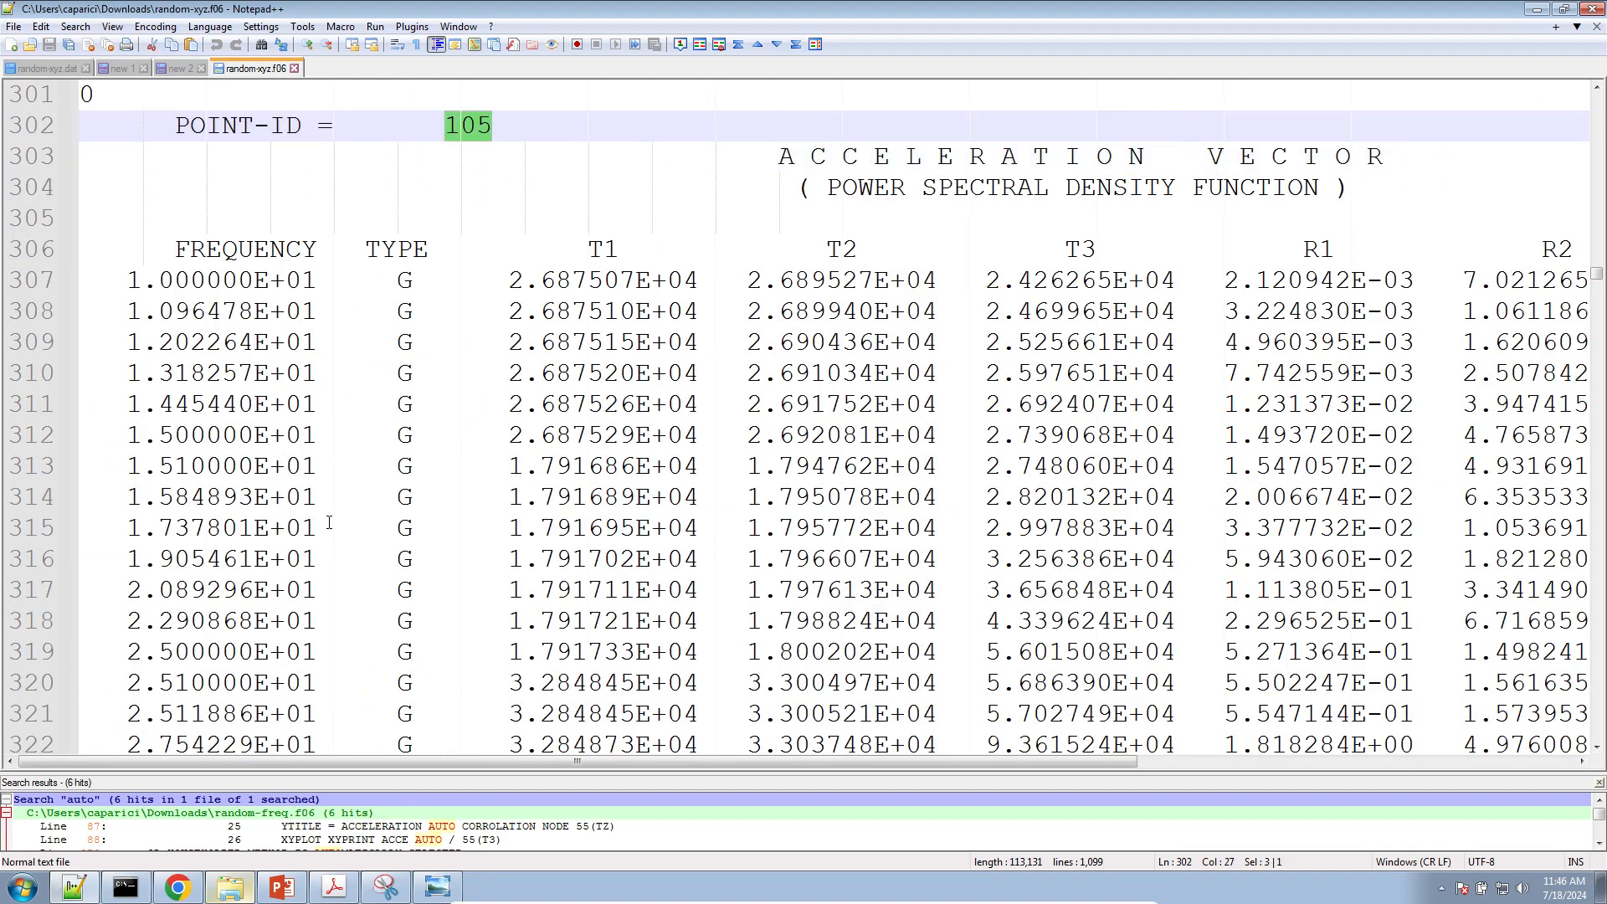
Find the acceleration power spectral density table for point 111 in random-xyz.f06 and highlight its heading and first row
{"action": "scroll", "coordinate": [330, 522], "scroll_direction": "down", "scroll_amount": 2}
{"action": "scroll", "coordinate": [330, 522], "scroll_direction": "down", "scroll_amount": 20}
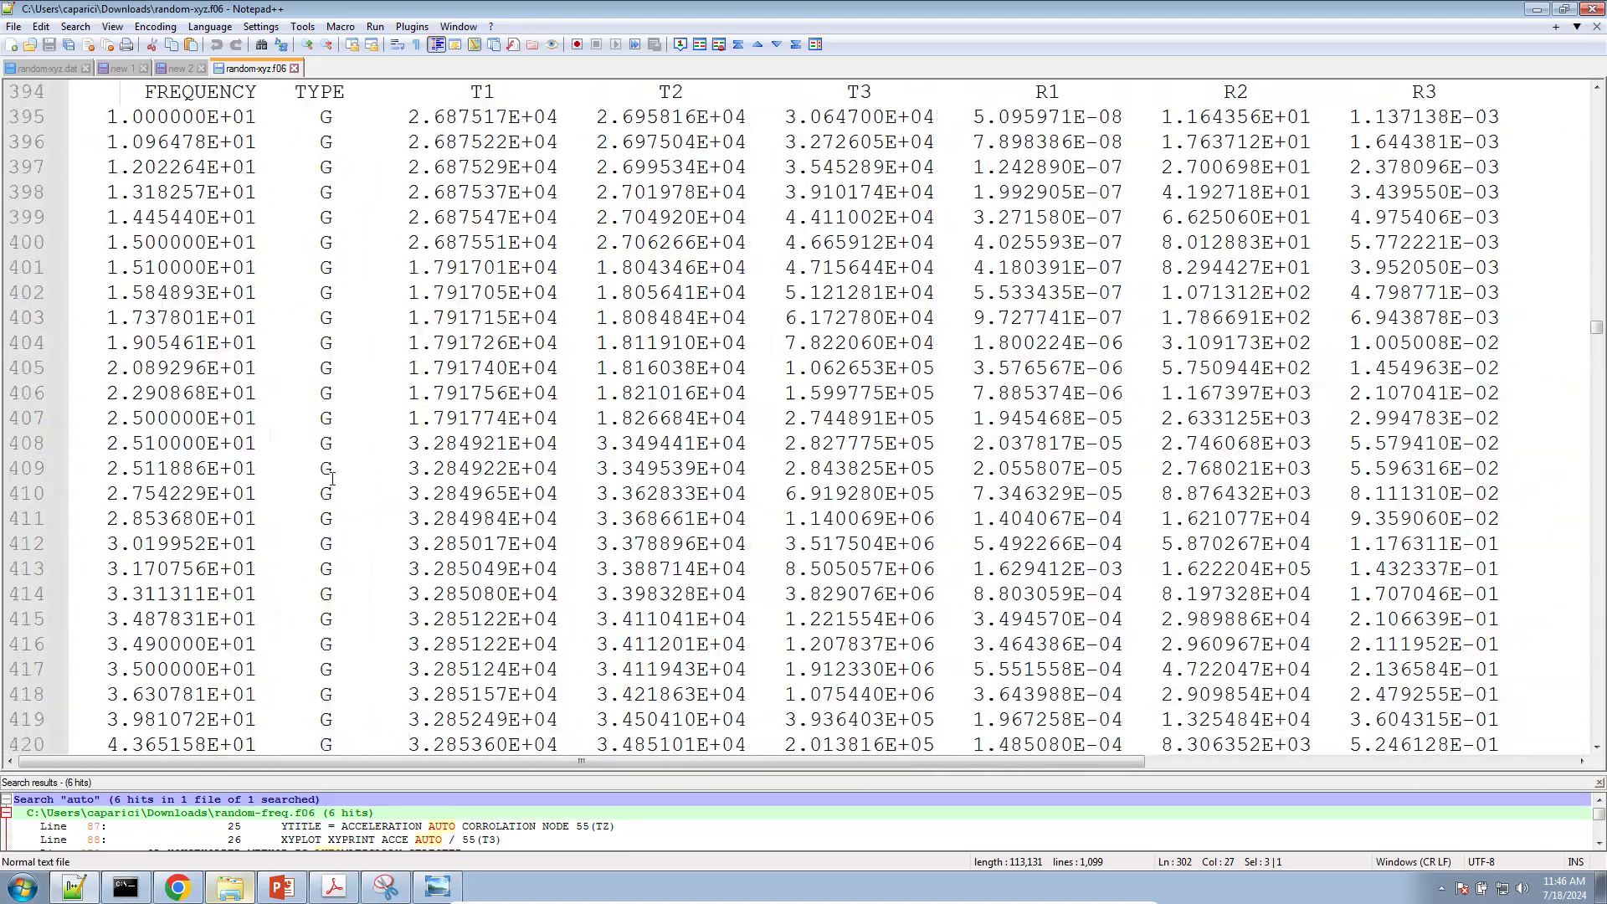
{"action": "scroll", "coordinate": [333, 479], "scroll_direction": "up", "scroll_amount": 6}
{"action": "left_click_drag", "start_coordinate": [170, 434], "coordinate": [1063, 566]}
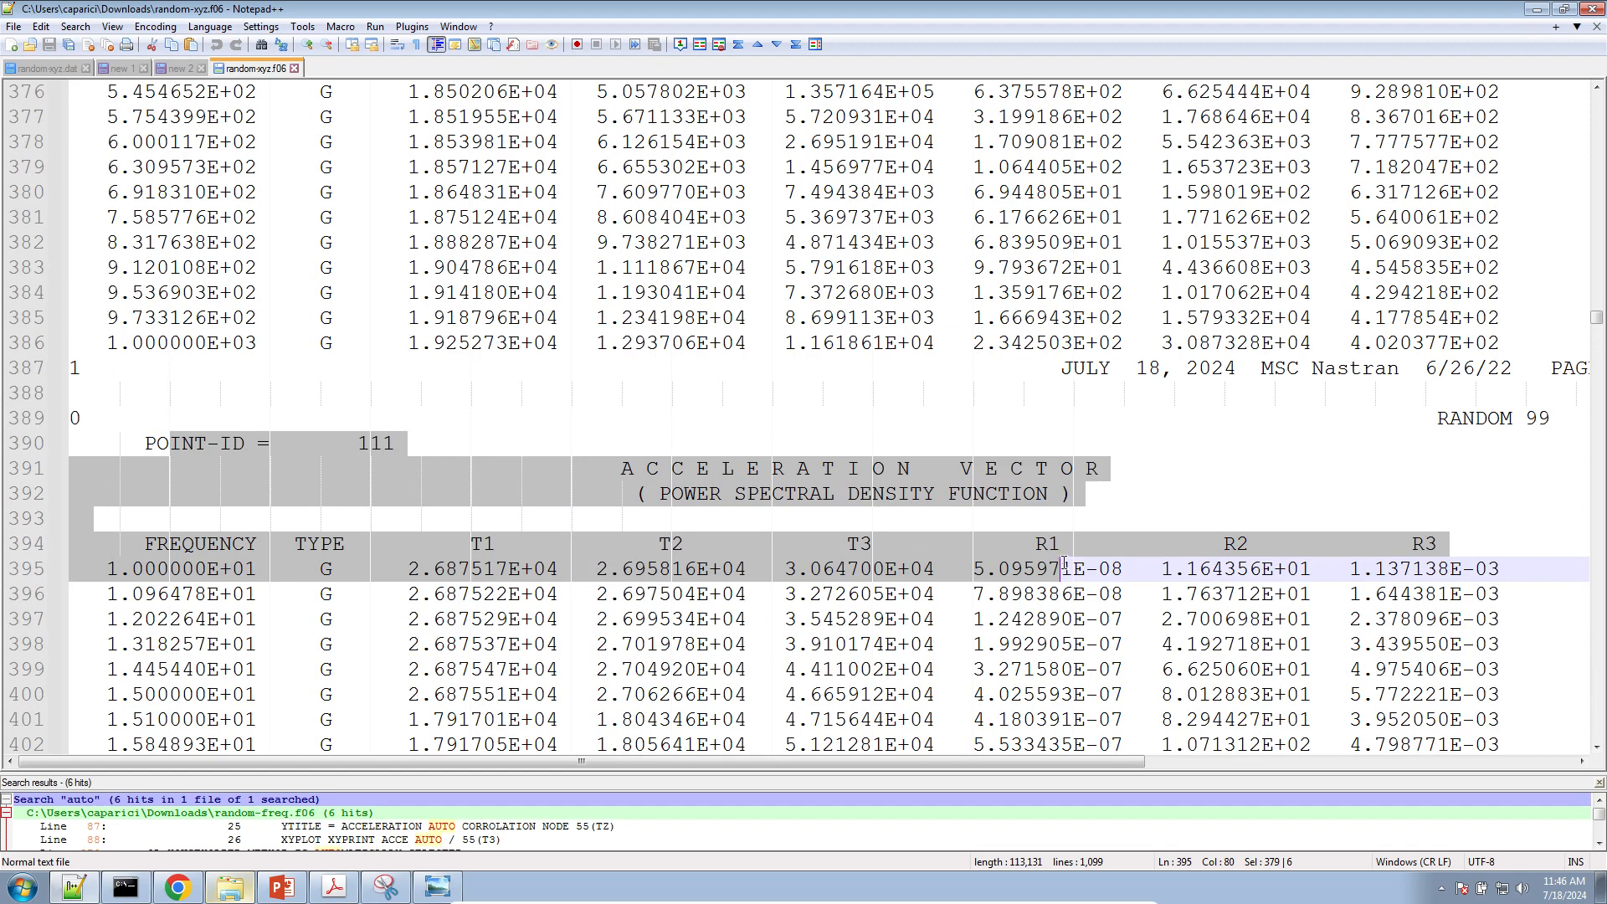
In the HDF5 Explorer in Chrome, turn off Auto Execute and acquire the NODAL/ACCELERATION dataset for grids 105 and 111
{"action": "left_click", "coordinate": [178, 887]}
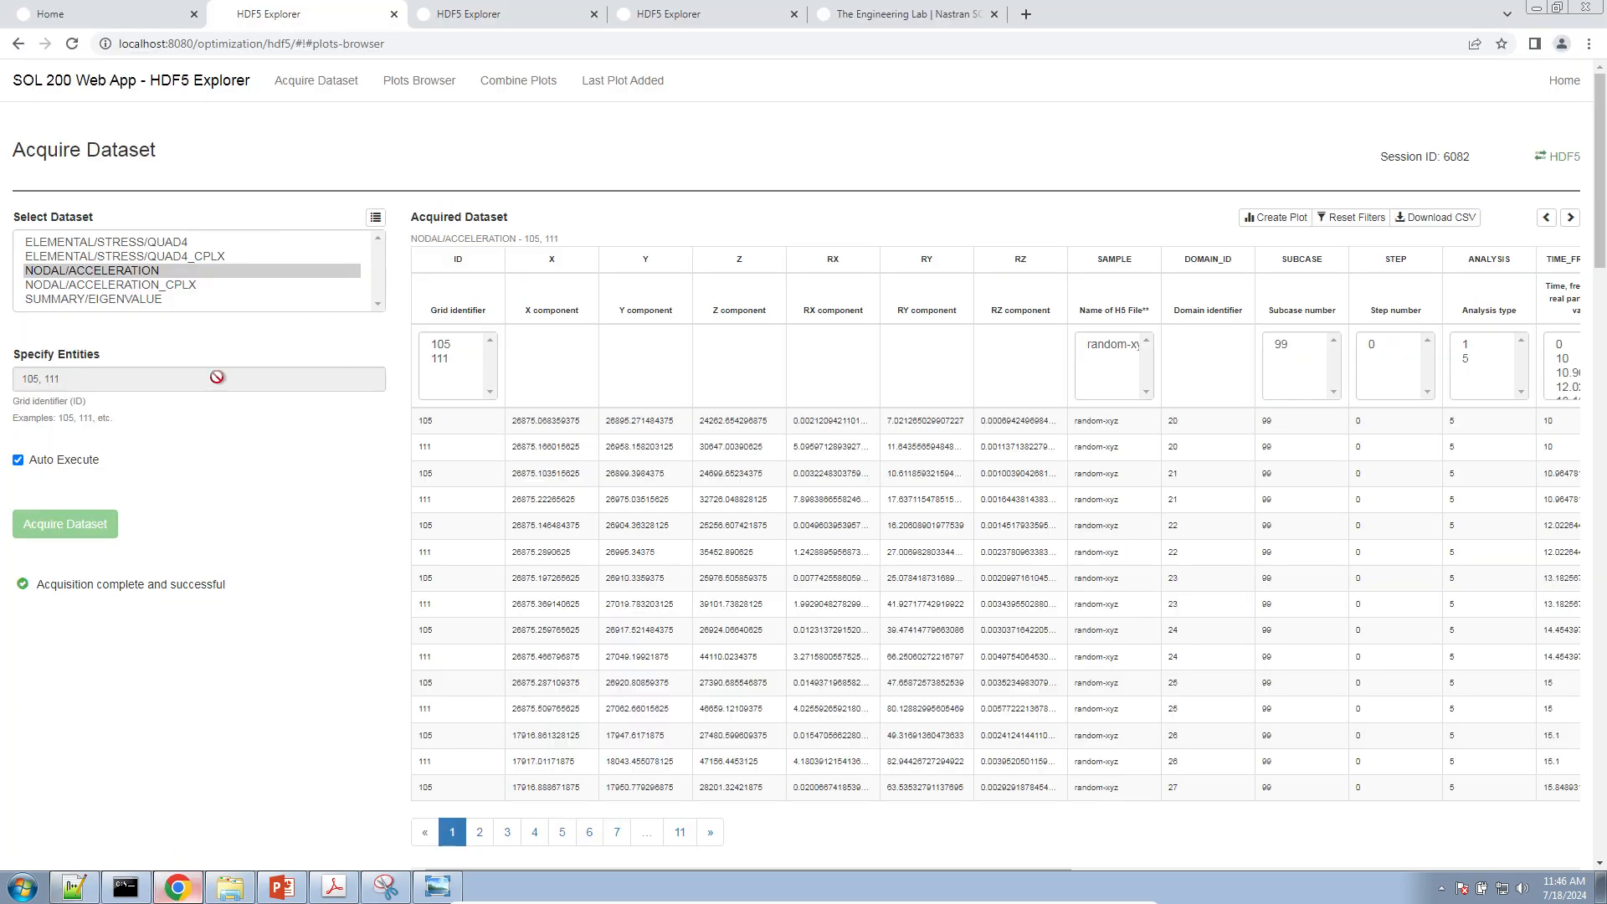
{"action": "left_click", "coordinate": [47, 459]}
{"action": "left_click", "coordinate": [134, 273]}
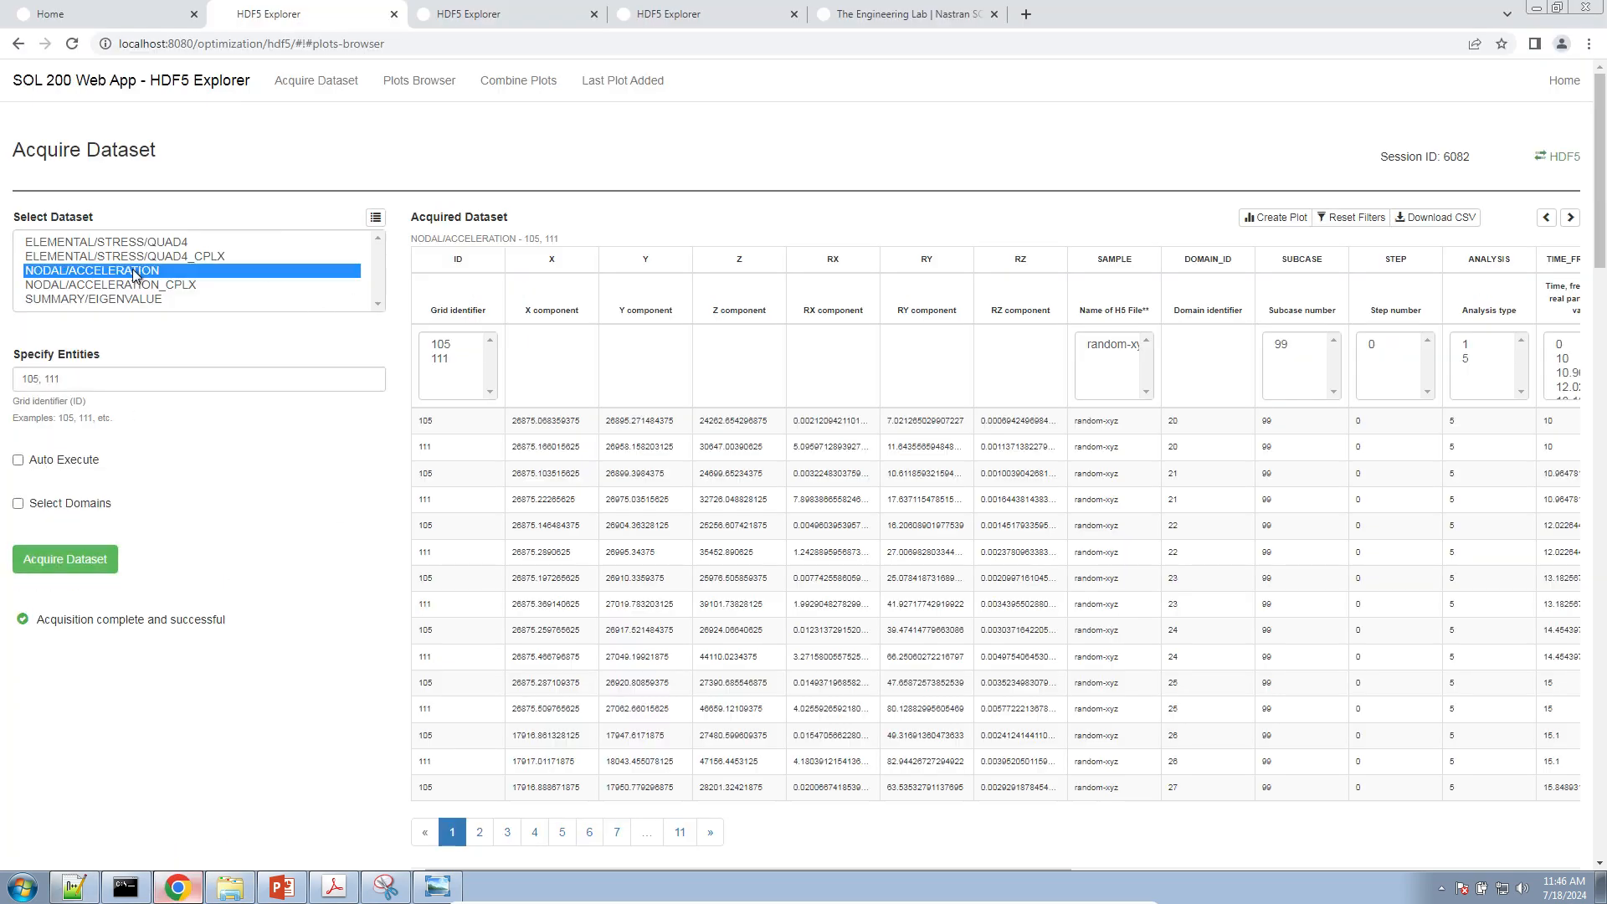
{"action": "key", "text": "Tab"}
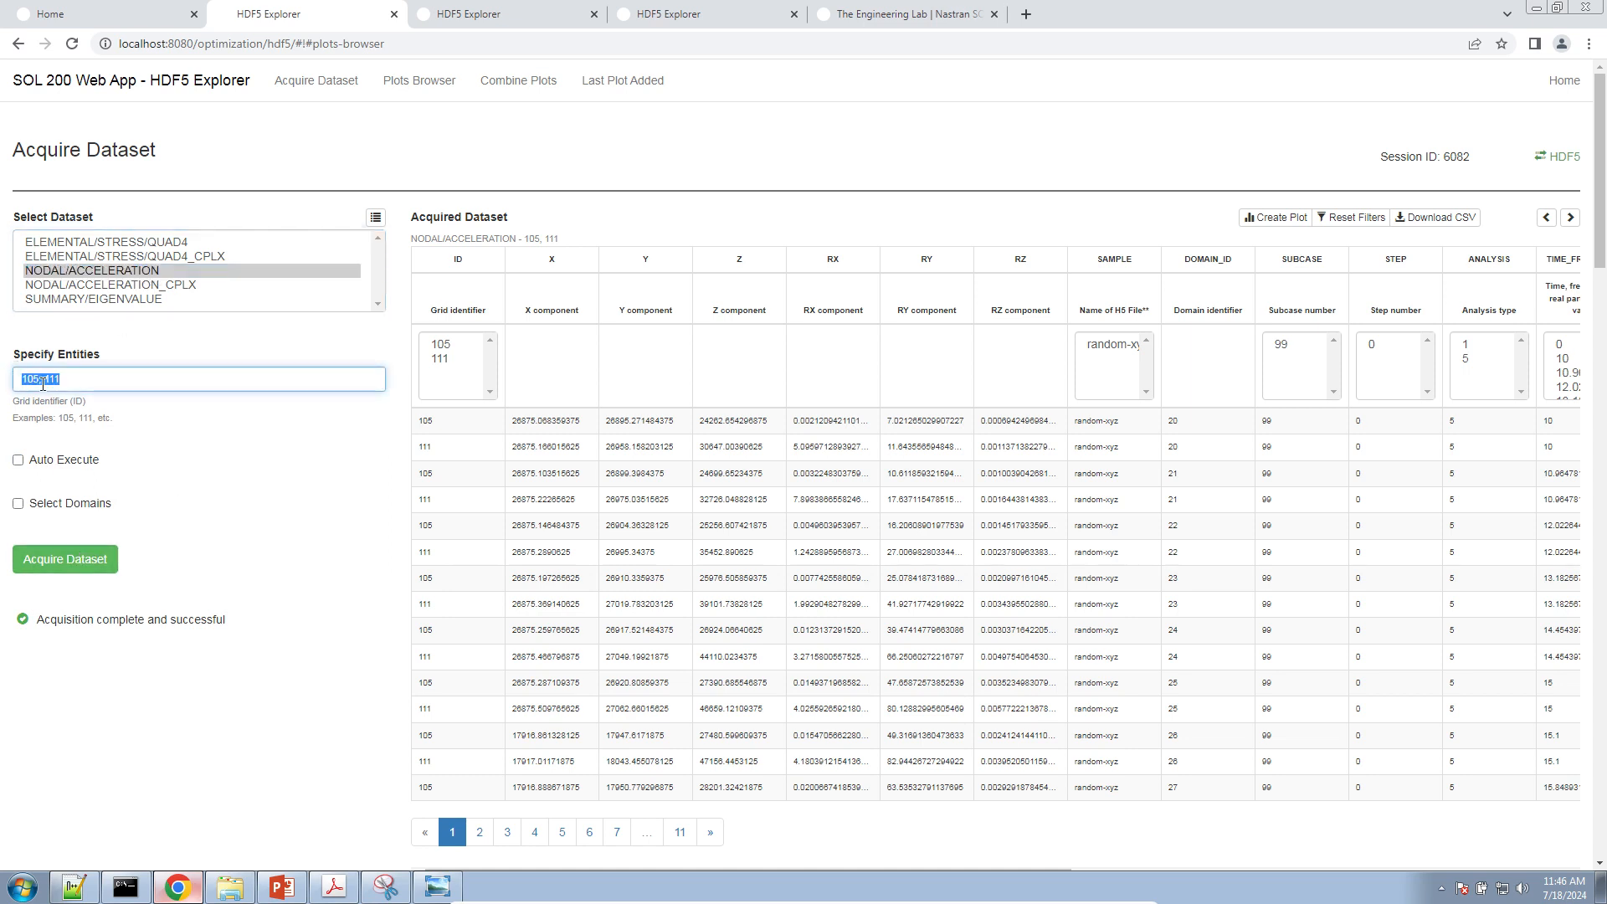
{"action": "left_click", "coordinate": [84, 576]}
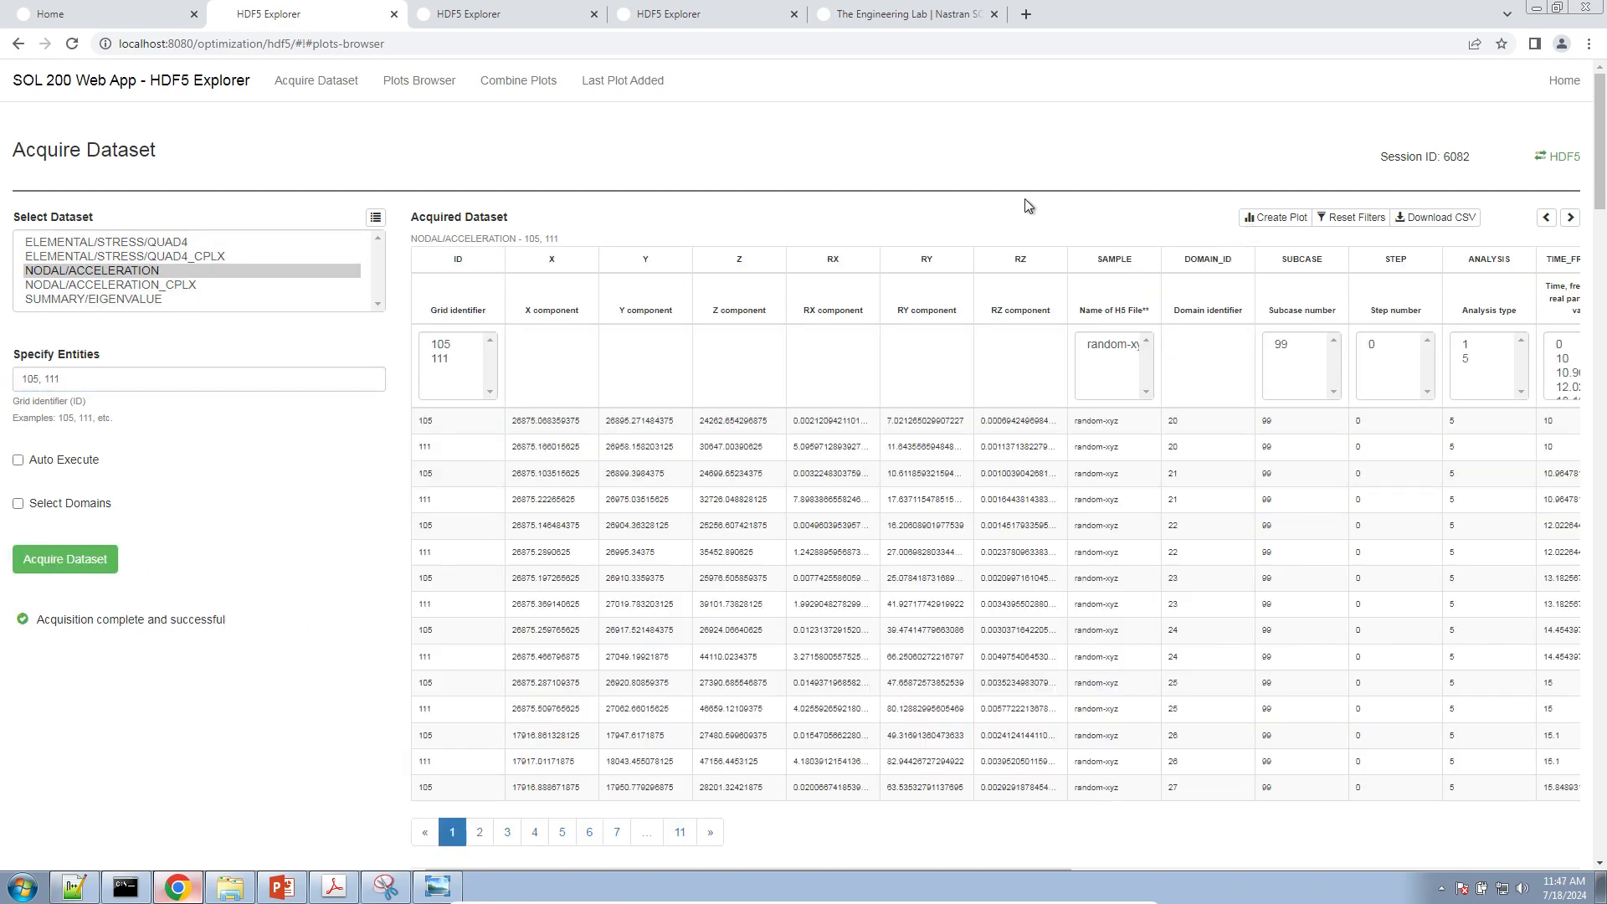
Go to the last added NODAL/ACCELERATION plot and set its vertical axis to the Z component
{"action": "left_click", "coordinate": [626, 83]}
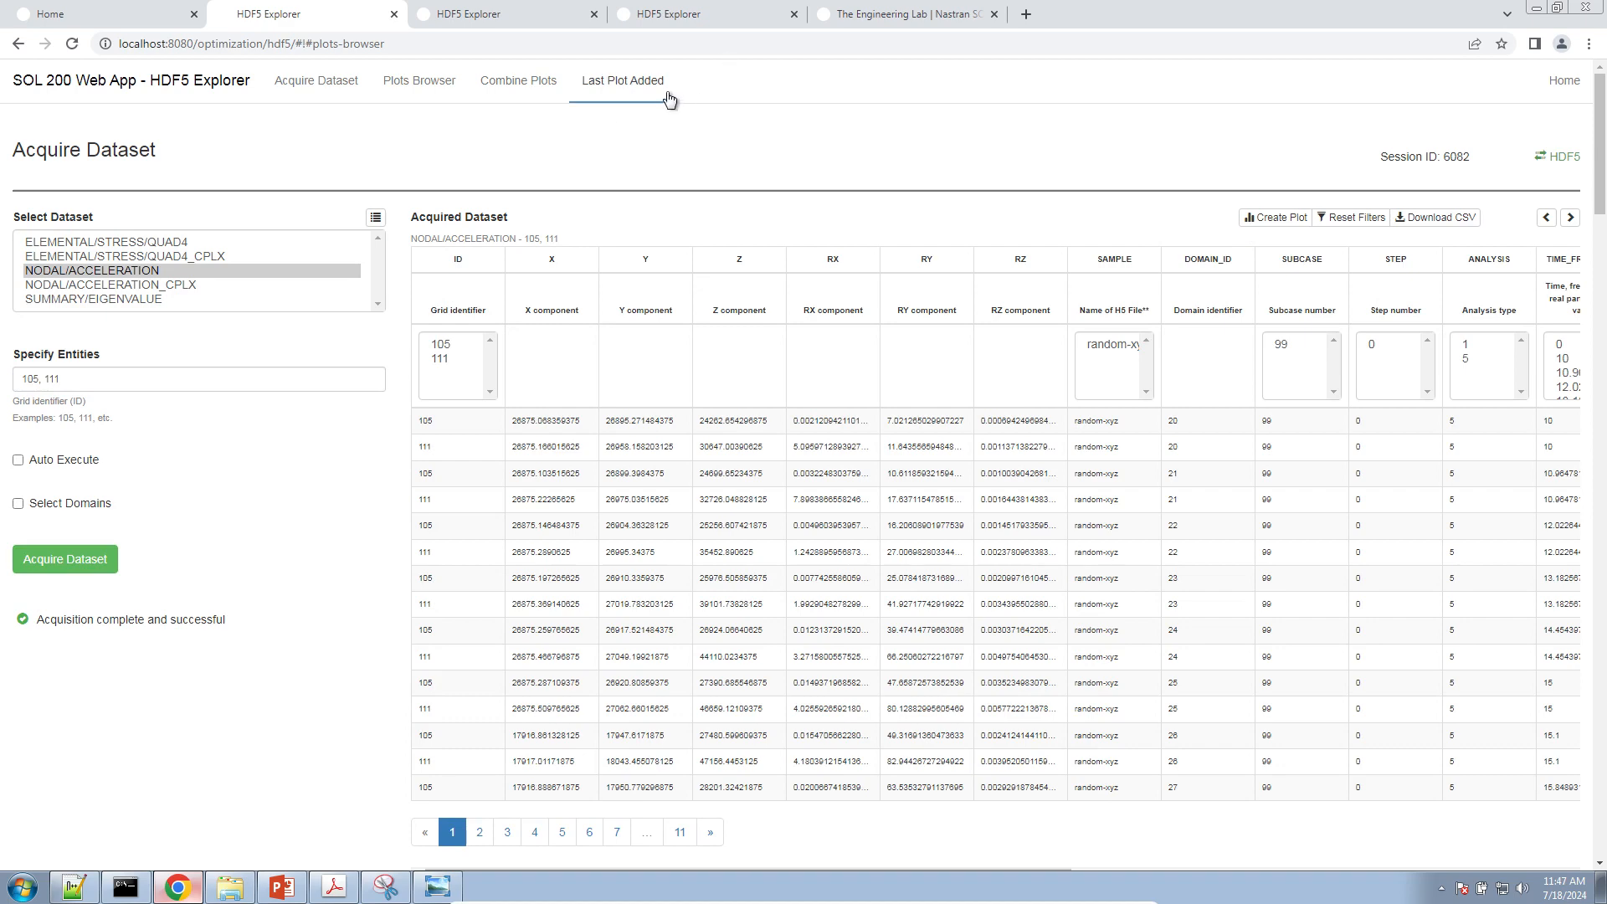
{"action": "left_click", "coordinate": [121, 236]}
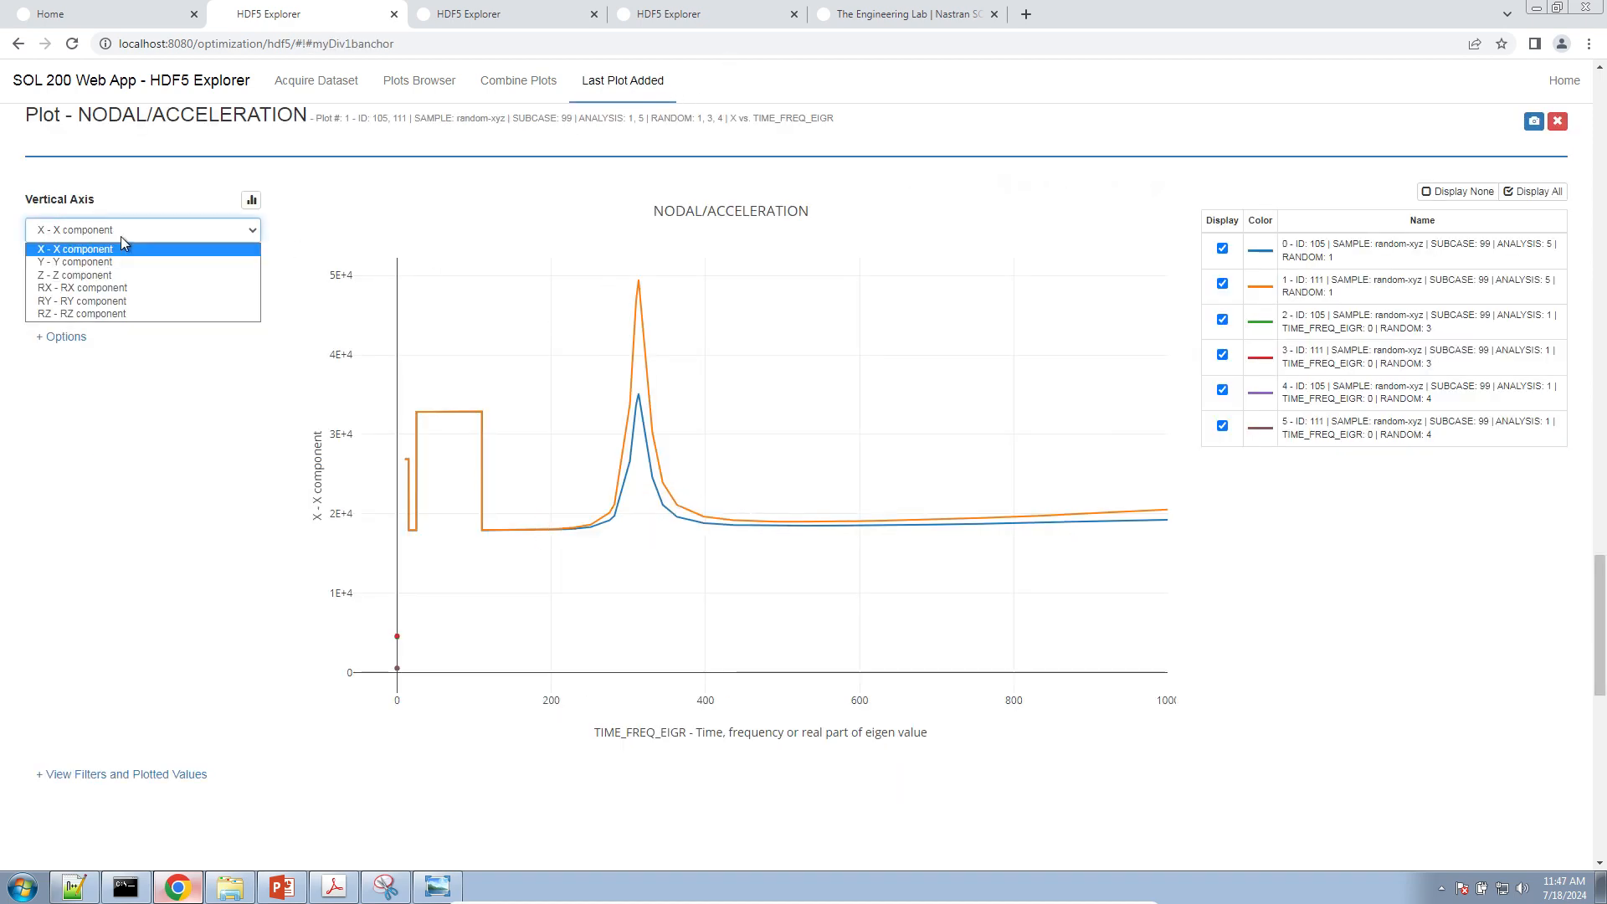
{"action": "left_click", "coordinate": [109, 276]}
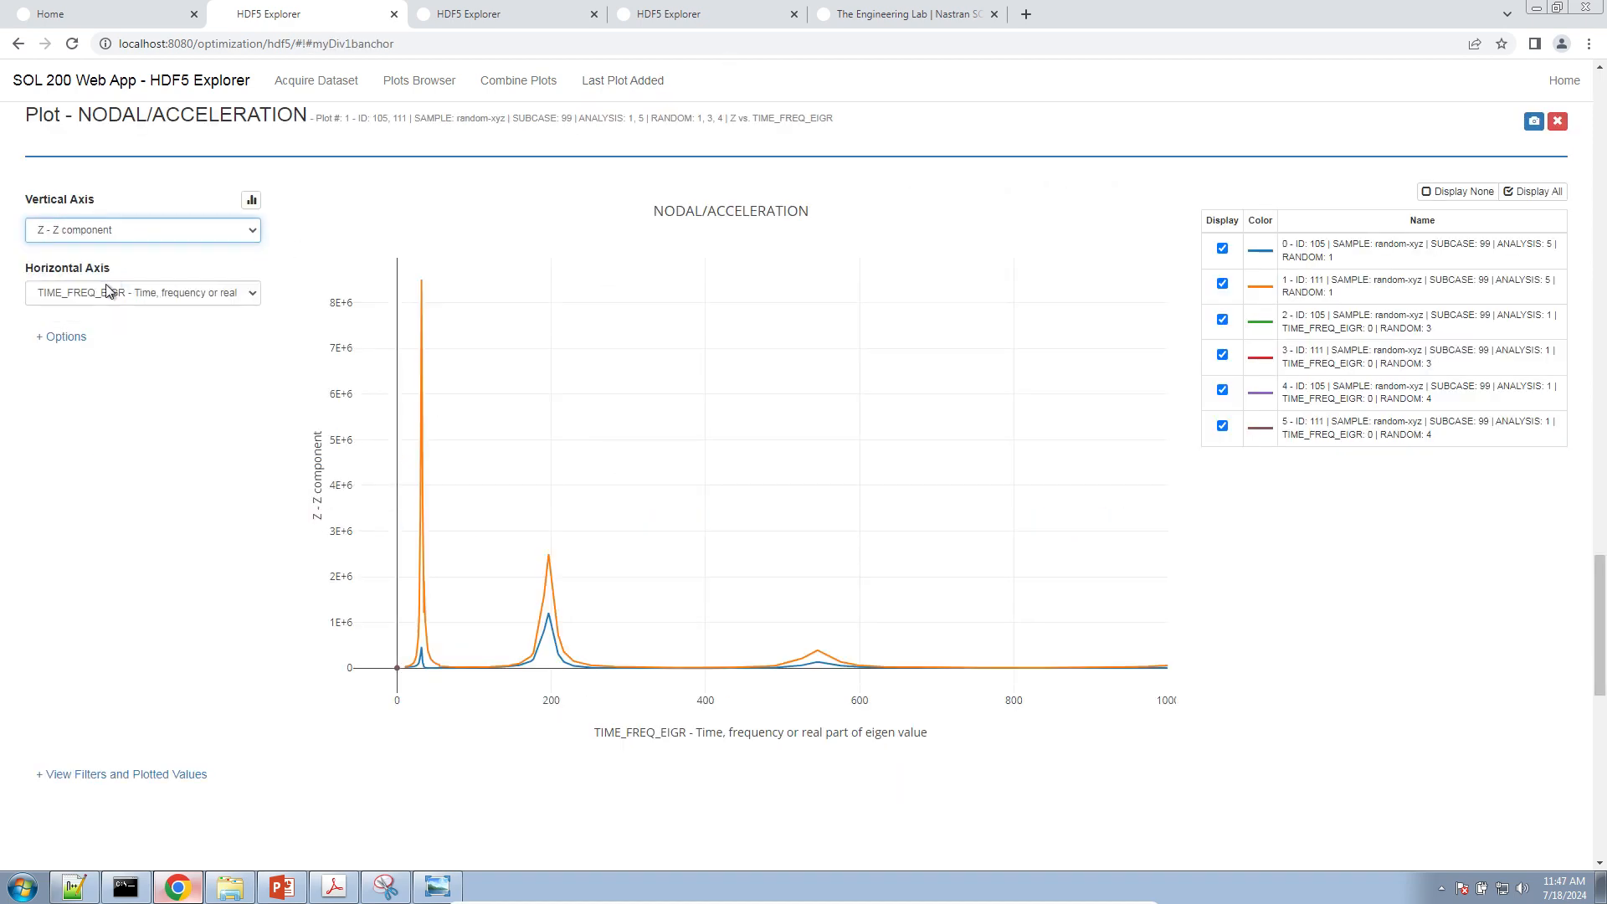
Change the plot's vertical axis format from linear to logarithmic and collapse the plot options
{"action": "left_click", "coordinate": [76, 335]}
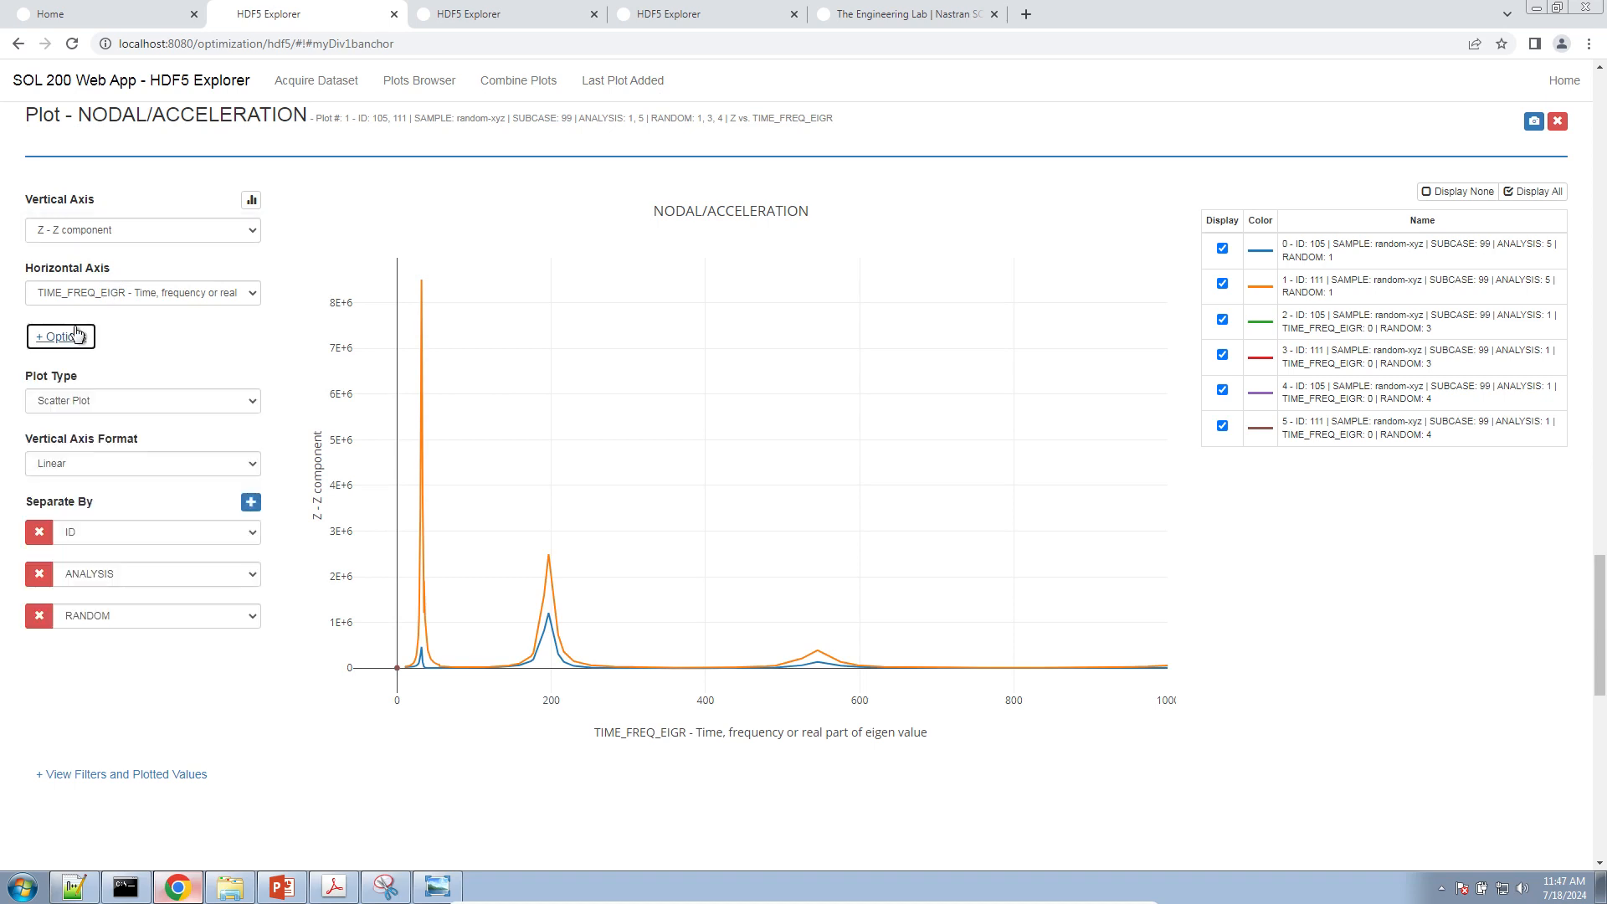
{"action": "left_click", "coordinate": [110, 469]}
{"action": "left_click", "coordinate": [98, 497]}
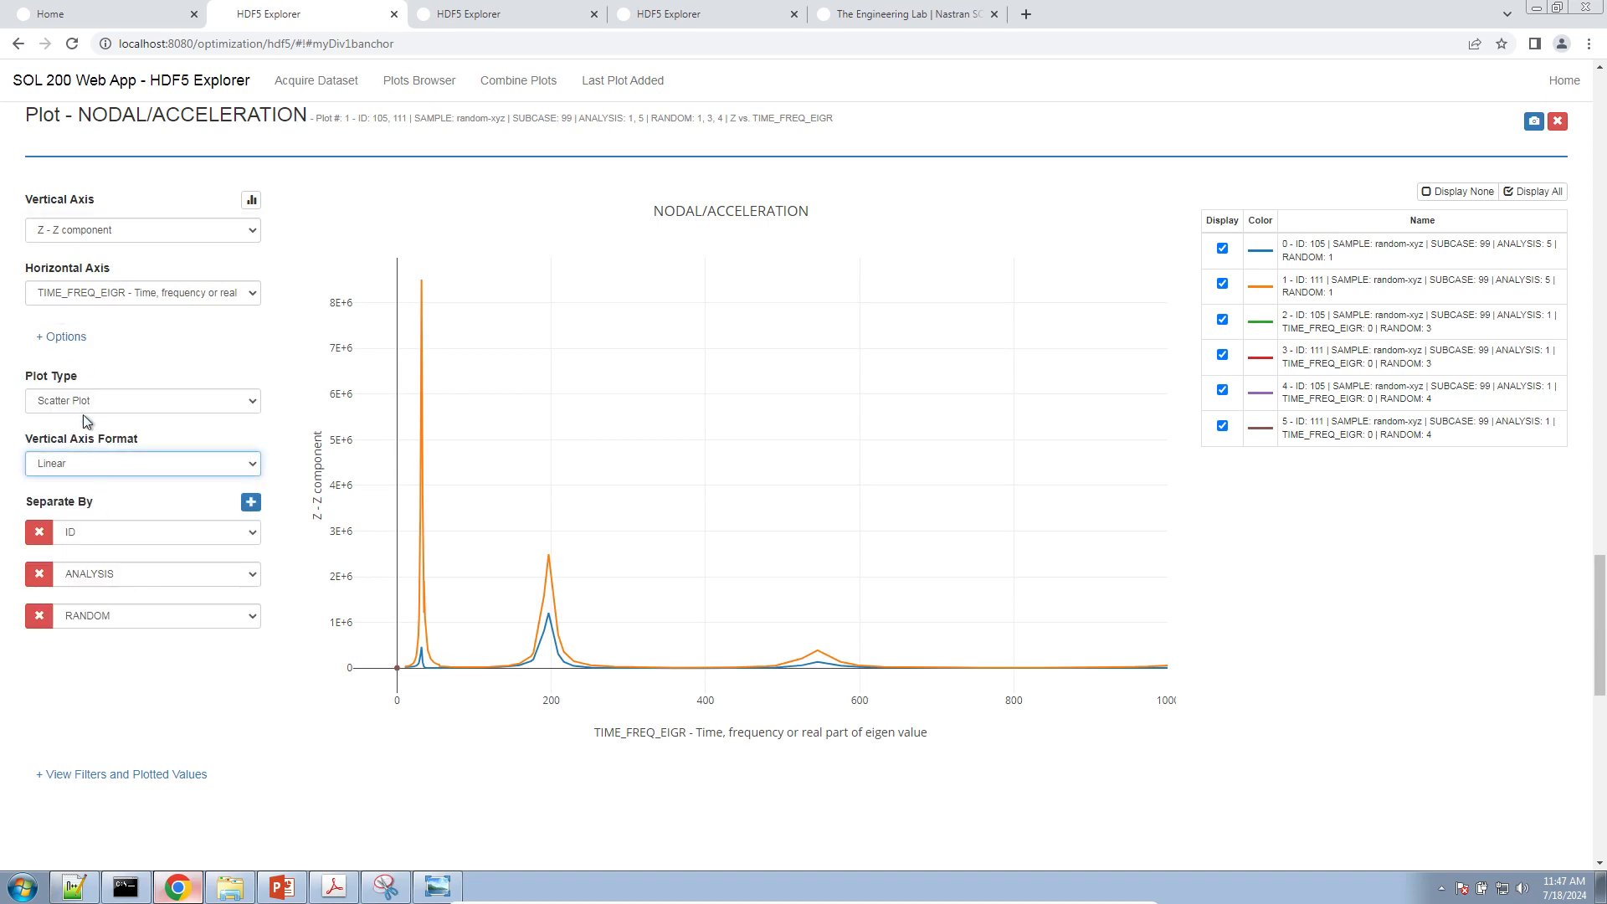
{"action": "left_click", "coordinate": [62, 343]}
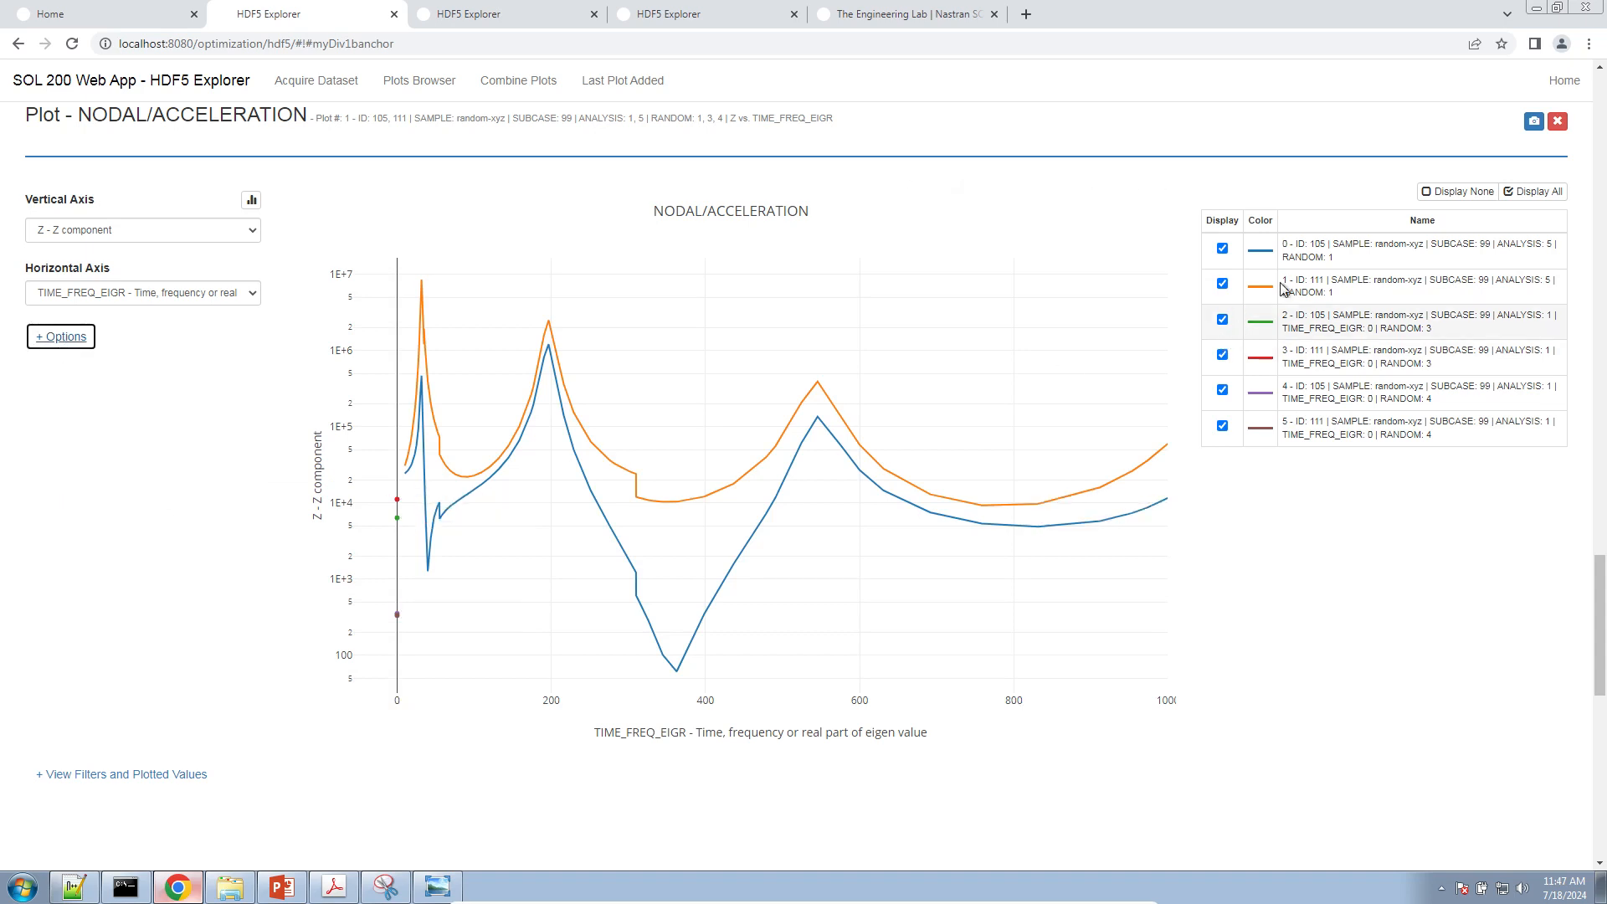
Hide all curves, display the RANDOM 1 curves of grids 105 and 111, and leave only grid 111 displayed
{"action": "left_click", "coordinate": [1440, 193]}
{"action": "left_click", "coordinate": [1222, 247]}
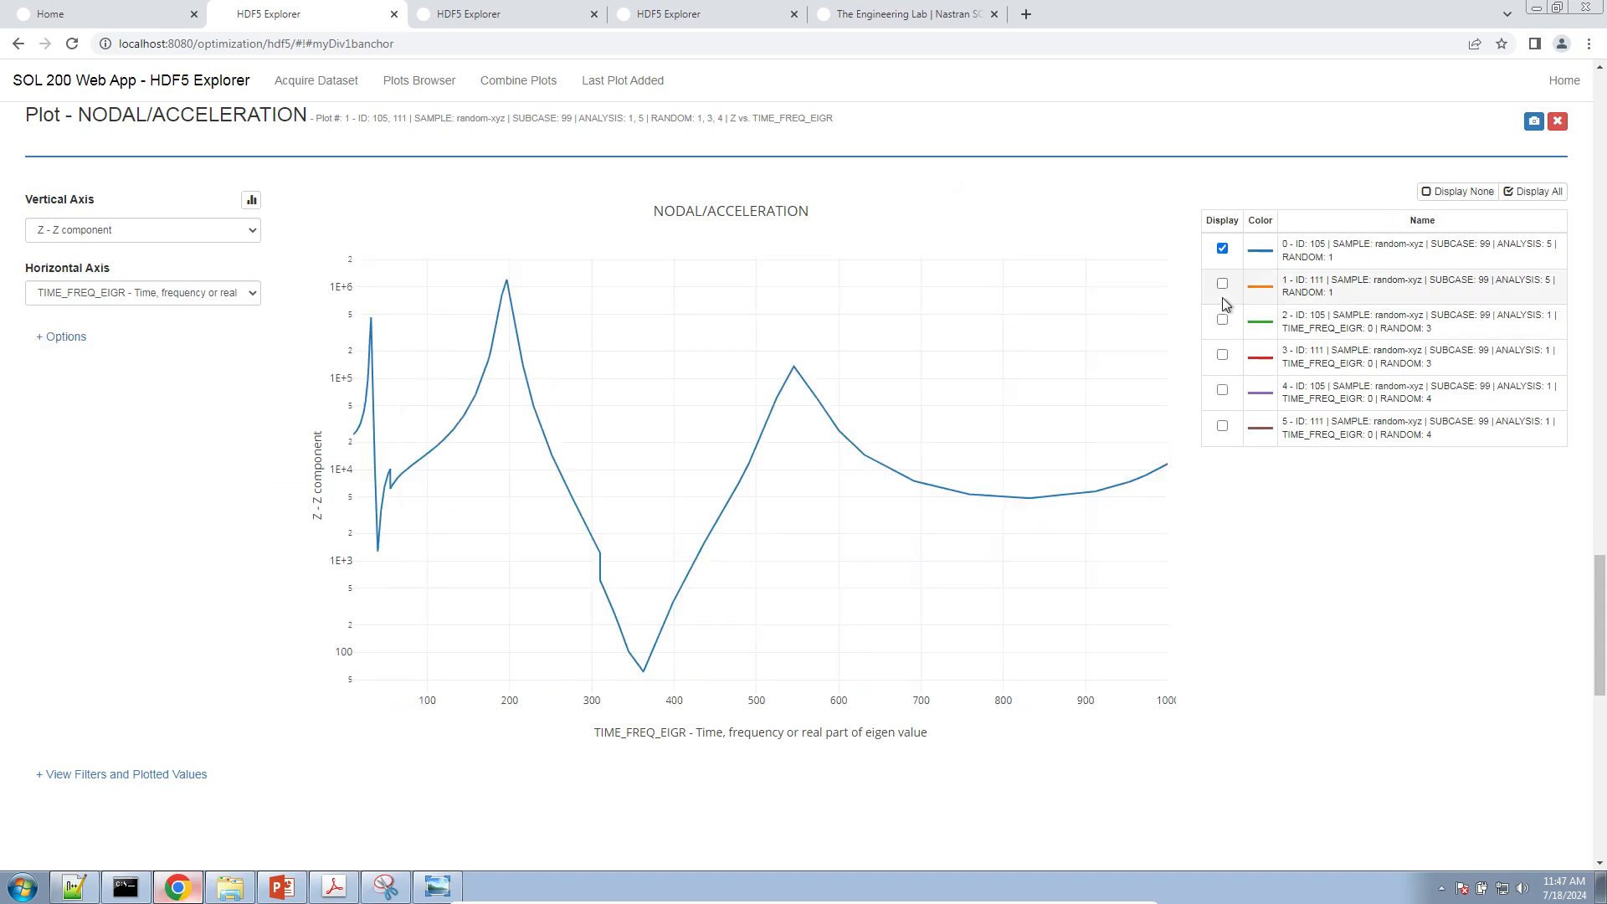
{"action": "left_click", "coordinate": [1222, 283]}
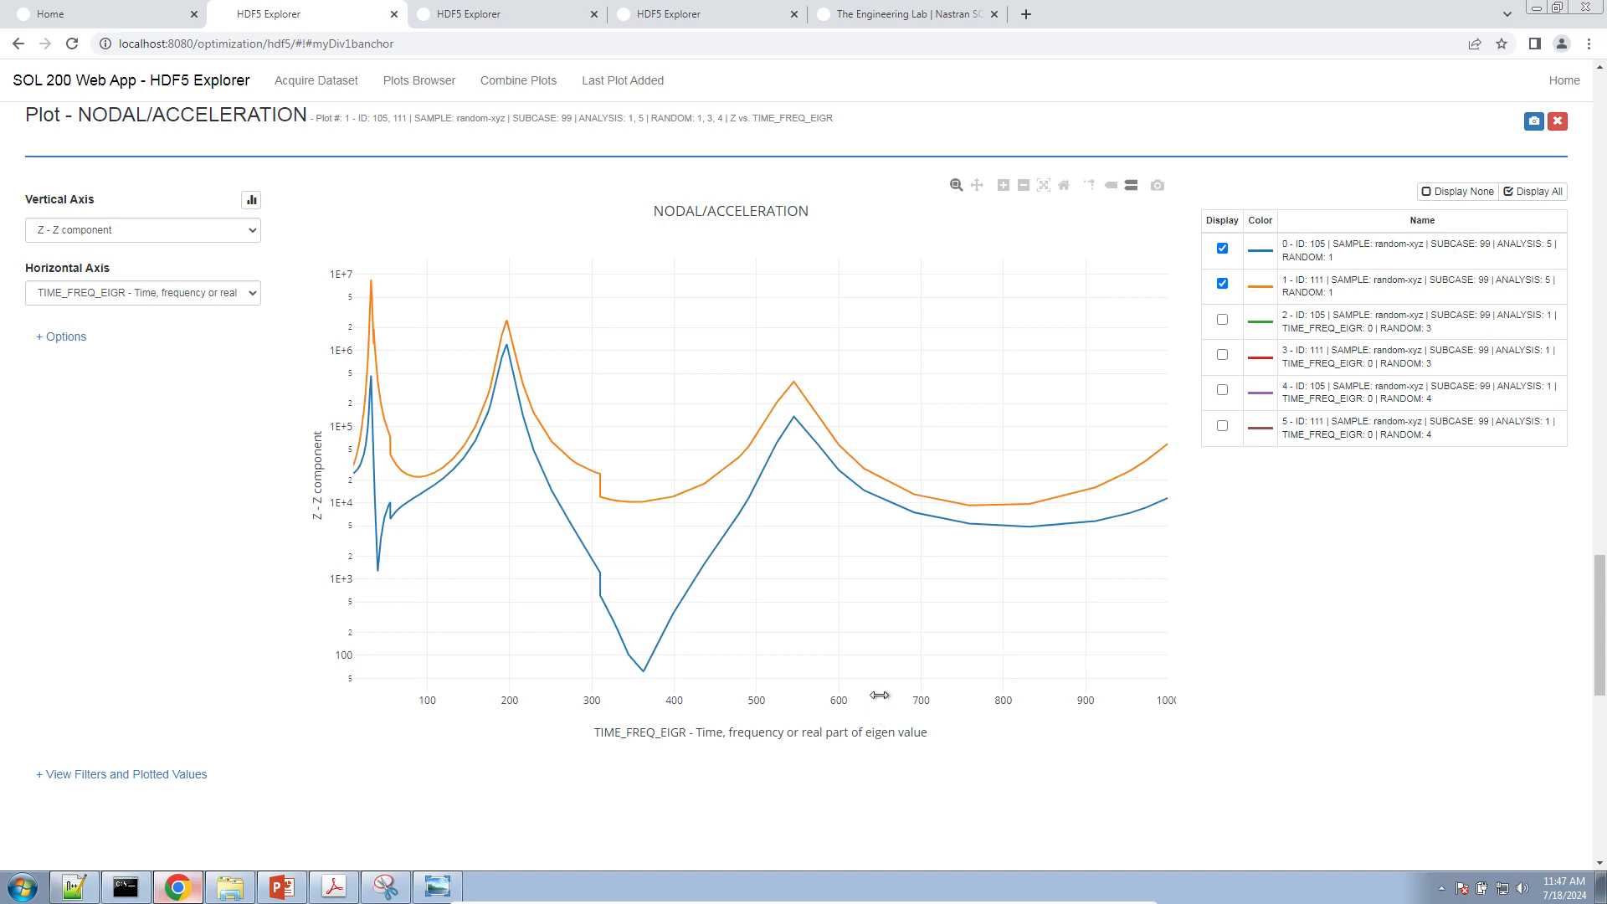
{"action": "left_click", "coordinate": [1222, 247]}
Expand the acceleration plot's filters and plotted values, turn on max peaks for grid 105's RANDOM 1 curve, and collapse the section
{"action": "left_click", "coordinate": [165, 774]}
{"action": "scroll", "coordinate": [257, 862], "scroll_direction": "down", "scroll_amount": 1}
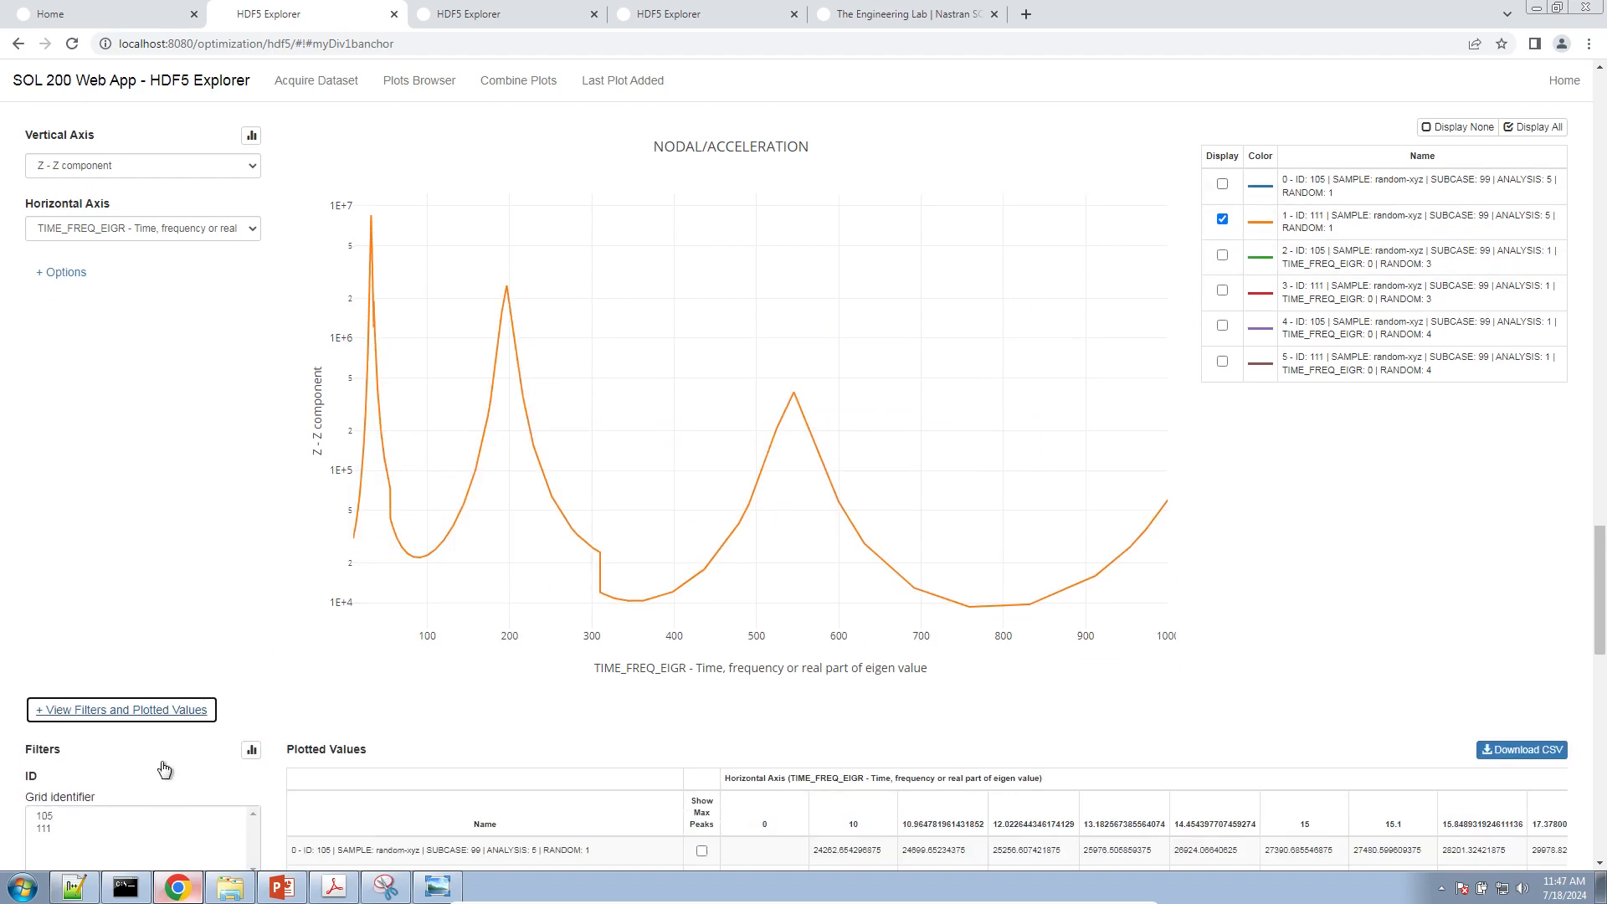
{"action": "scroll", "coordinate": [730, 728], "scroll_direction": "down", "scroll_amount": 1}
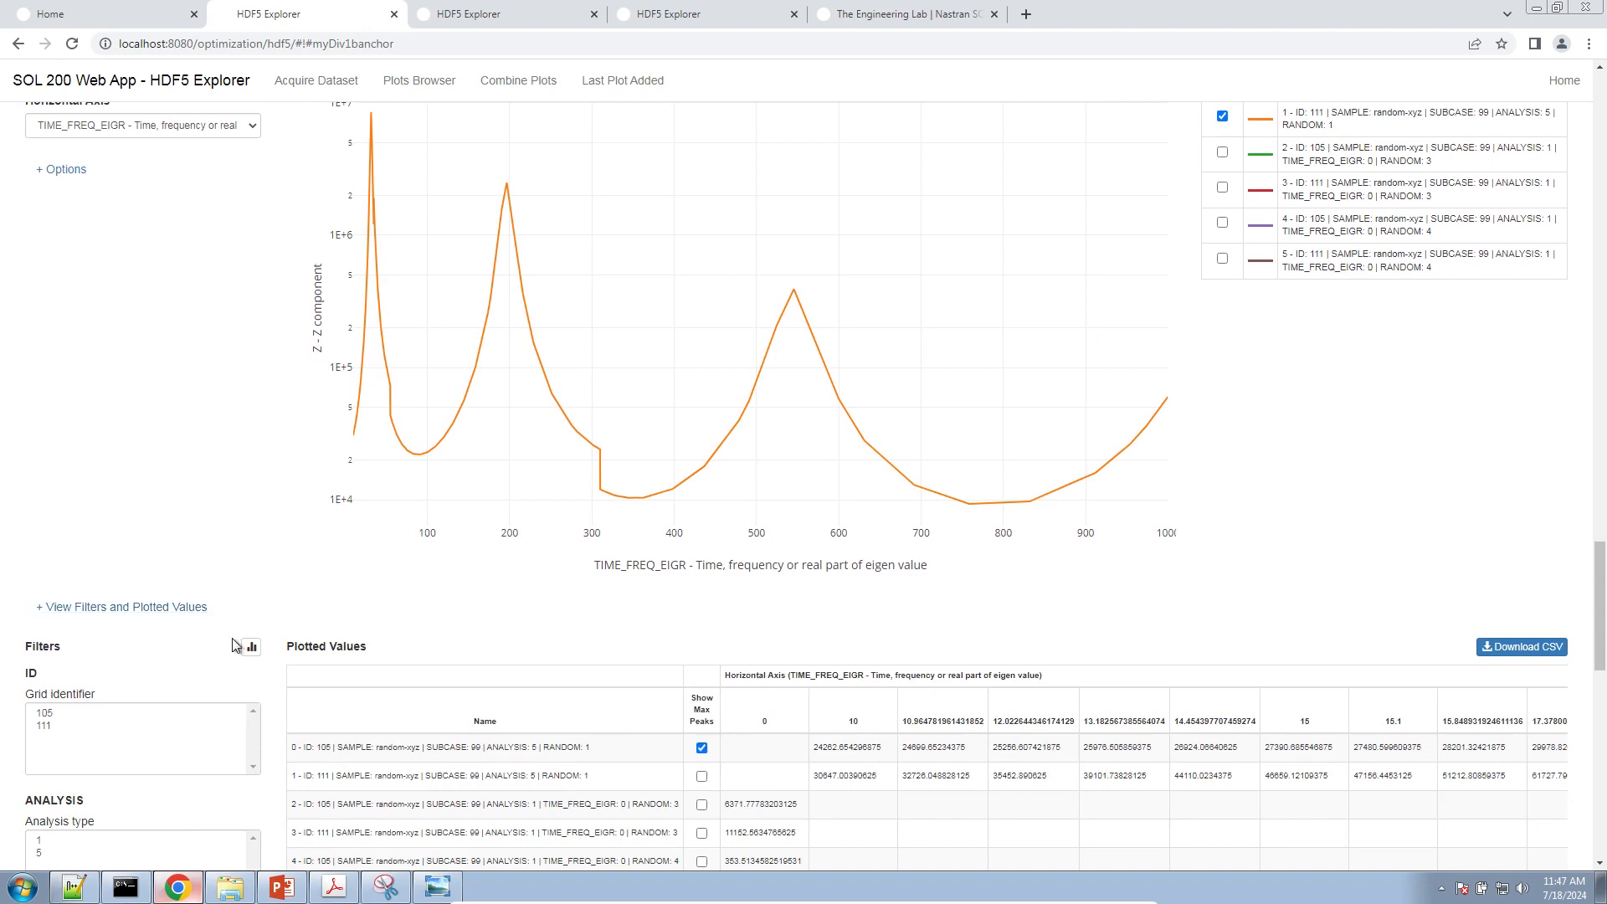
{"action": "left_click", "coordinate": [168, 606]}
{"action": "scroll", "coordinate": [203, 636], "scroll_direction": "down", "scroll_amount": 1}
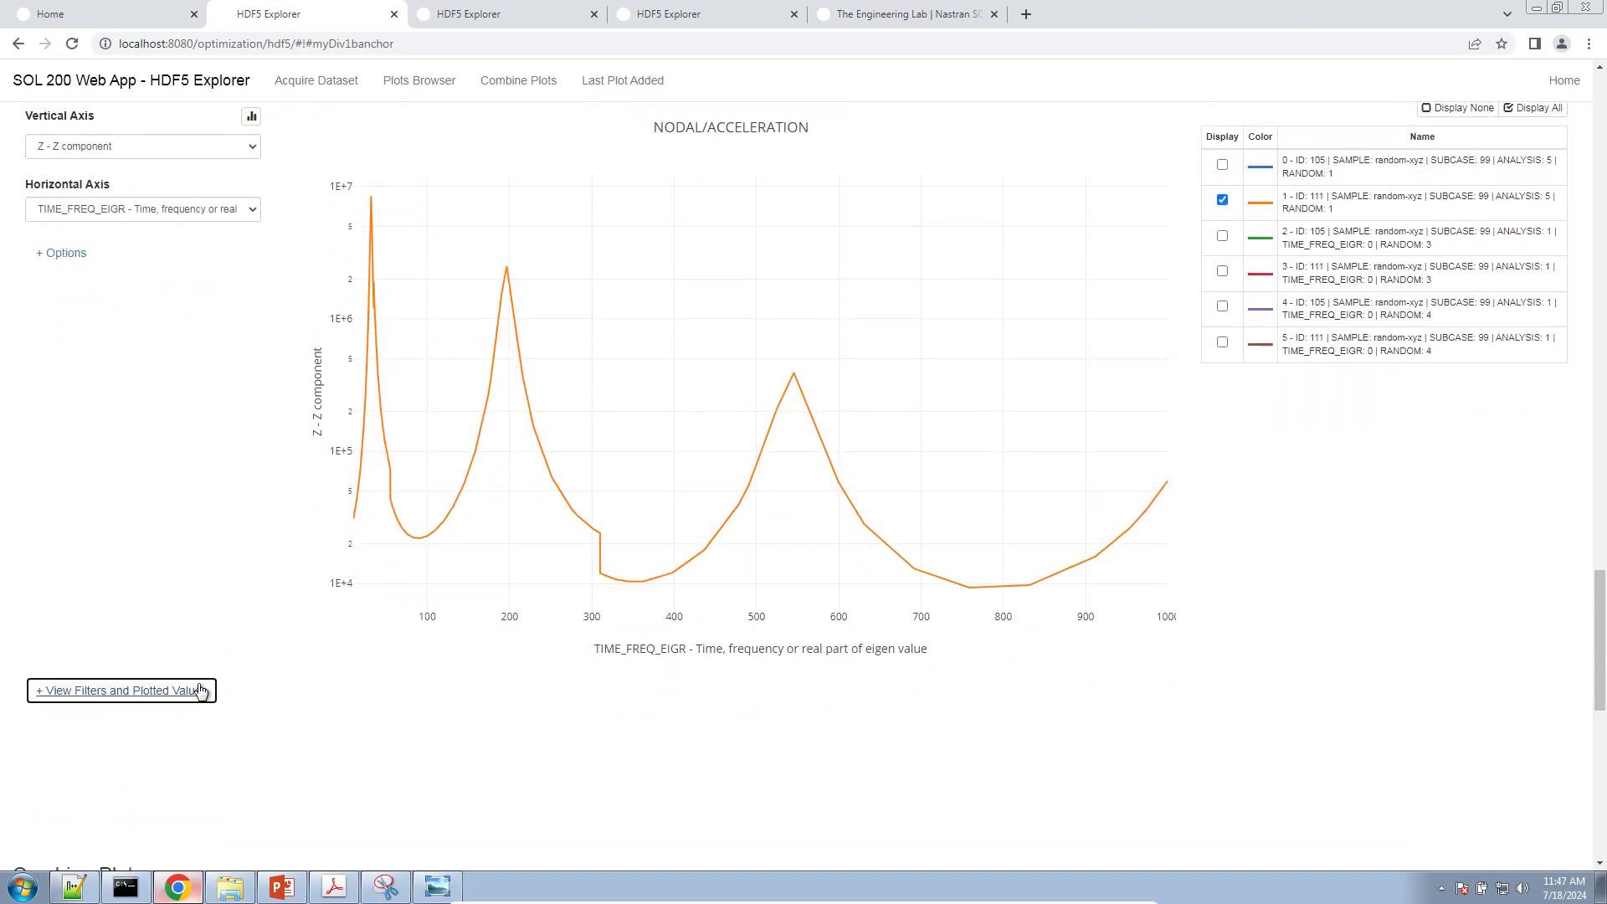
Reopen the plotted values, show max peaks for grid 111's RANDOM 1 curve instead of grid 105's, and collapse the section
{"action": "left_click", "coordinate": [201, 691]}
{"action": "left_click", "coordinate": [697, 820]}
{"action": "left_click", "coordinate": [702, 830]}
{"action": "left_click", "coordinate": [705, 830]}
{"action": "scroll", "coordinate": [705, 828], "scroll_direction": "down", "scroll_amount": 2}
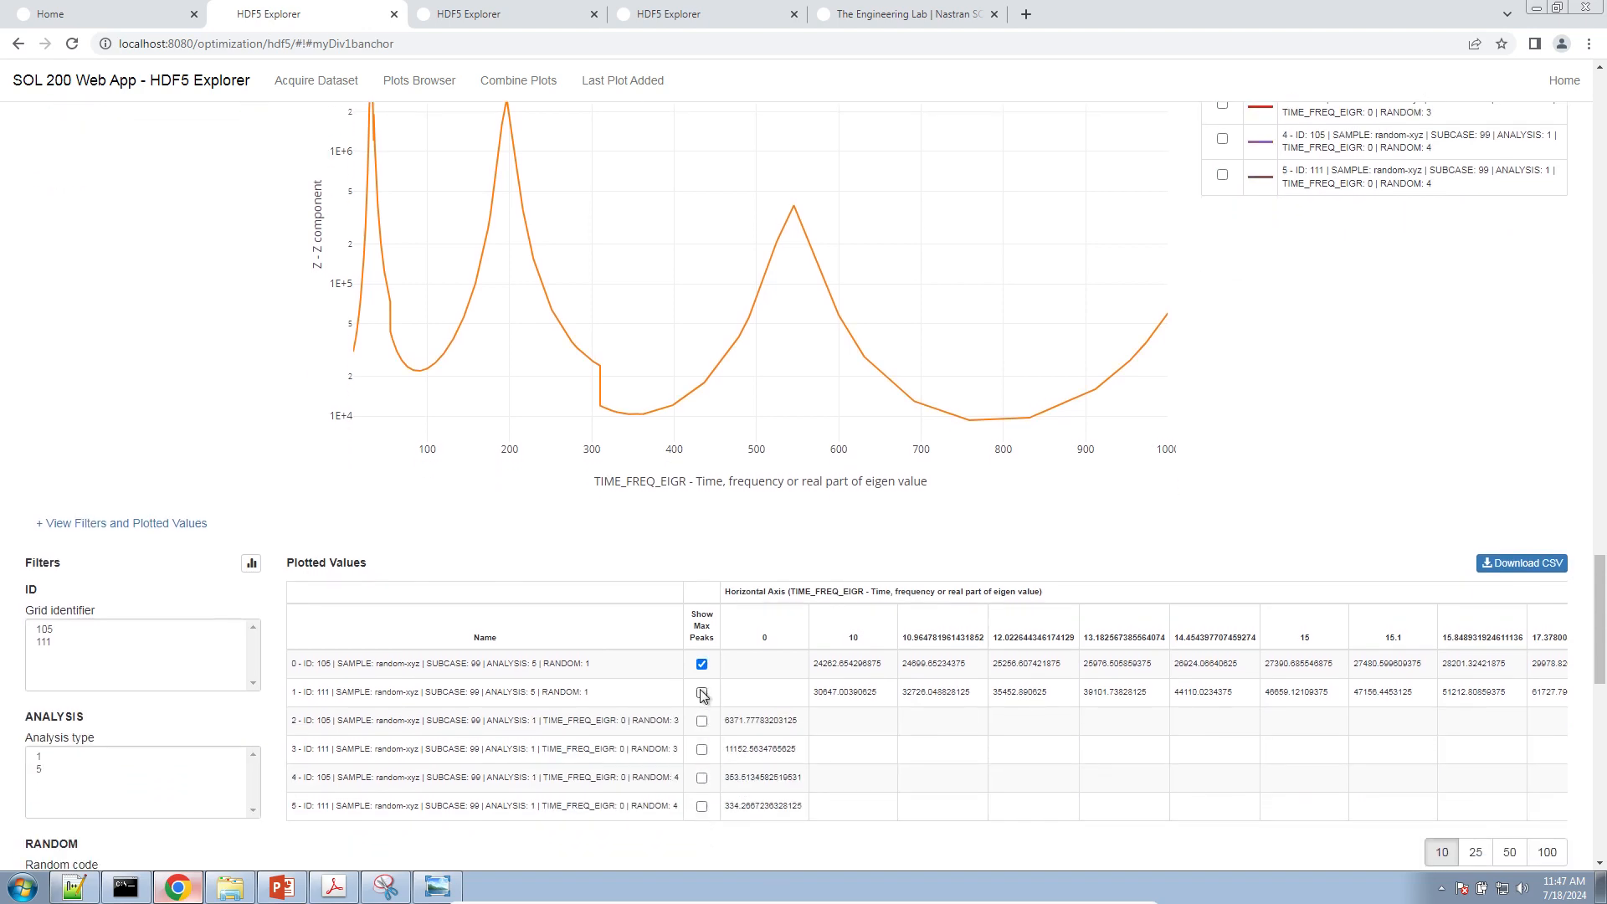
{"action": "left_click_drag", "start_coordinate": [343, 666], "coordinate": [627, 680]}
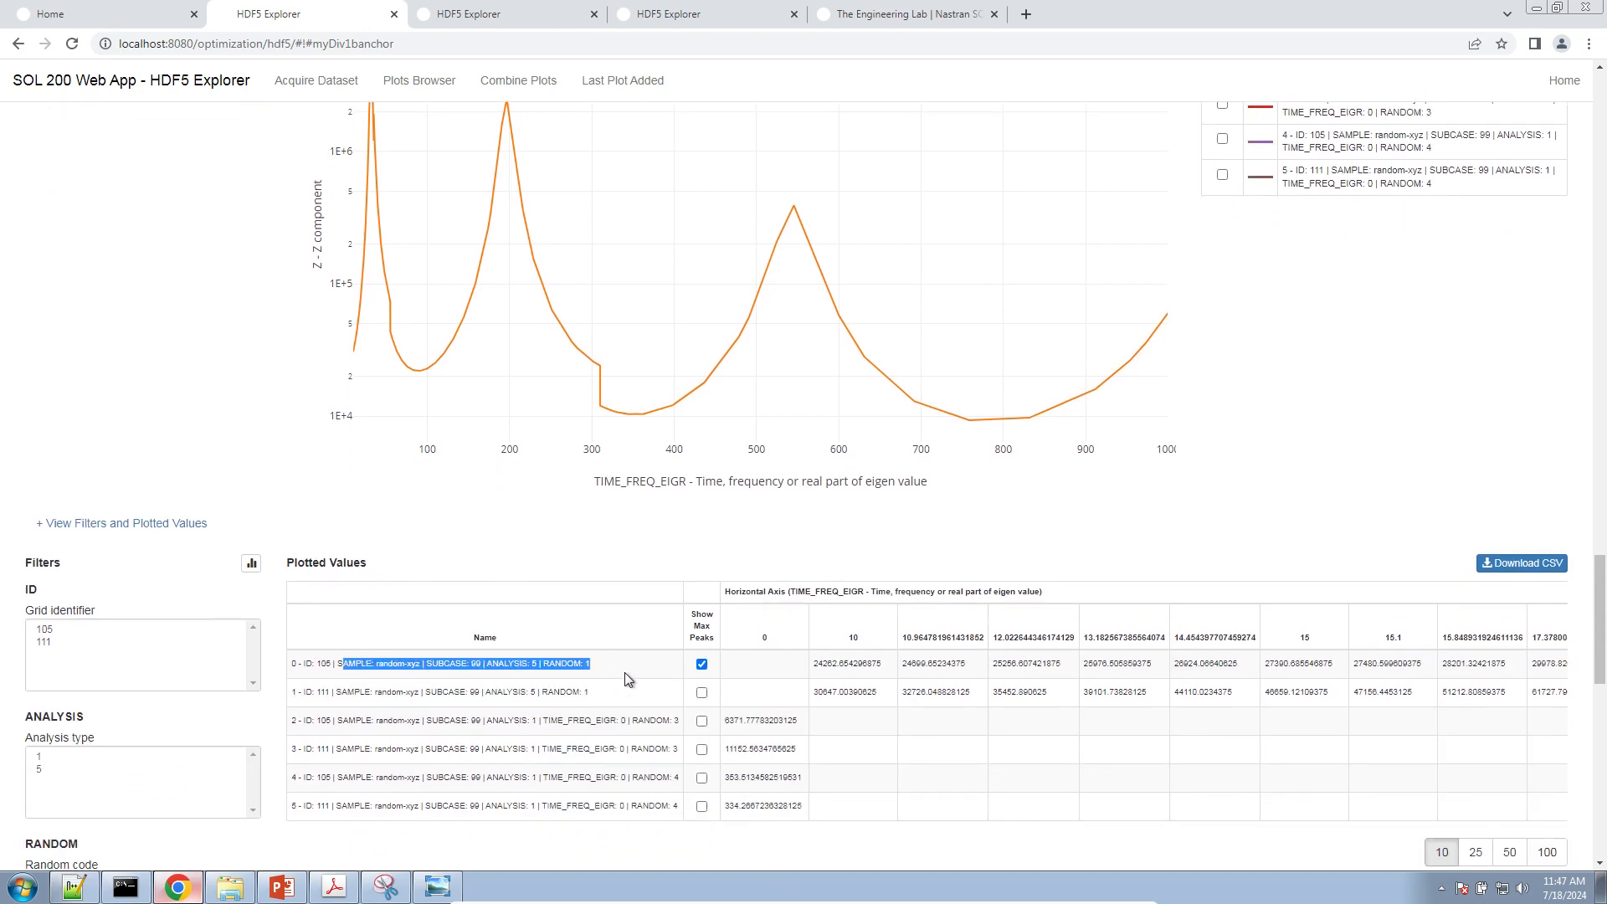
{"action": "scroll", "coordinate": [624, 671], "scroll_direction": "up", "scroll_amount": 4}
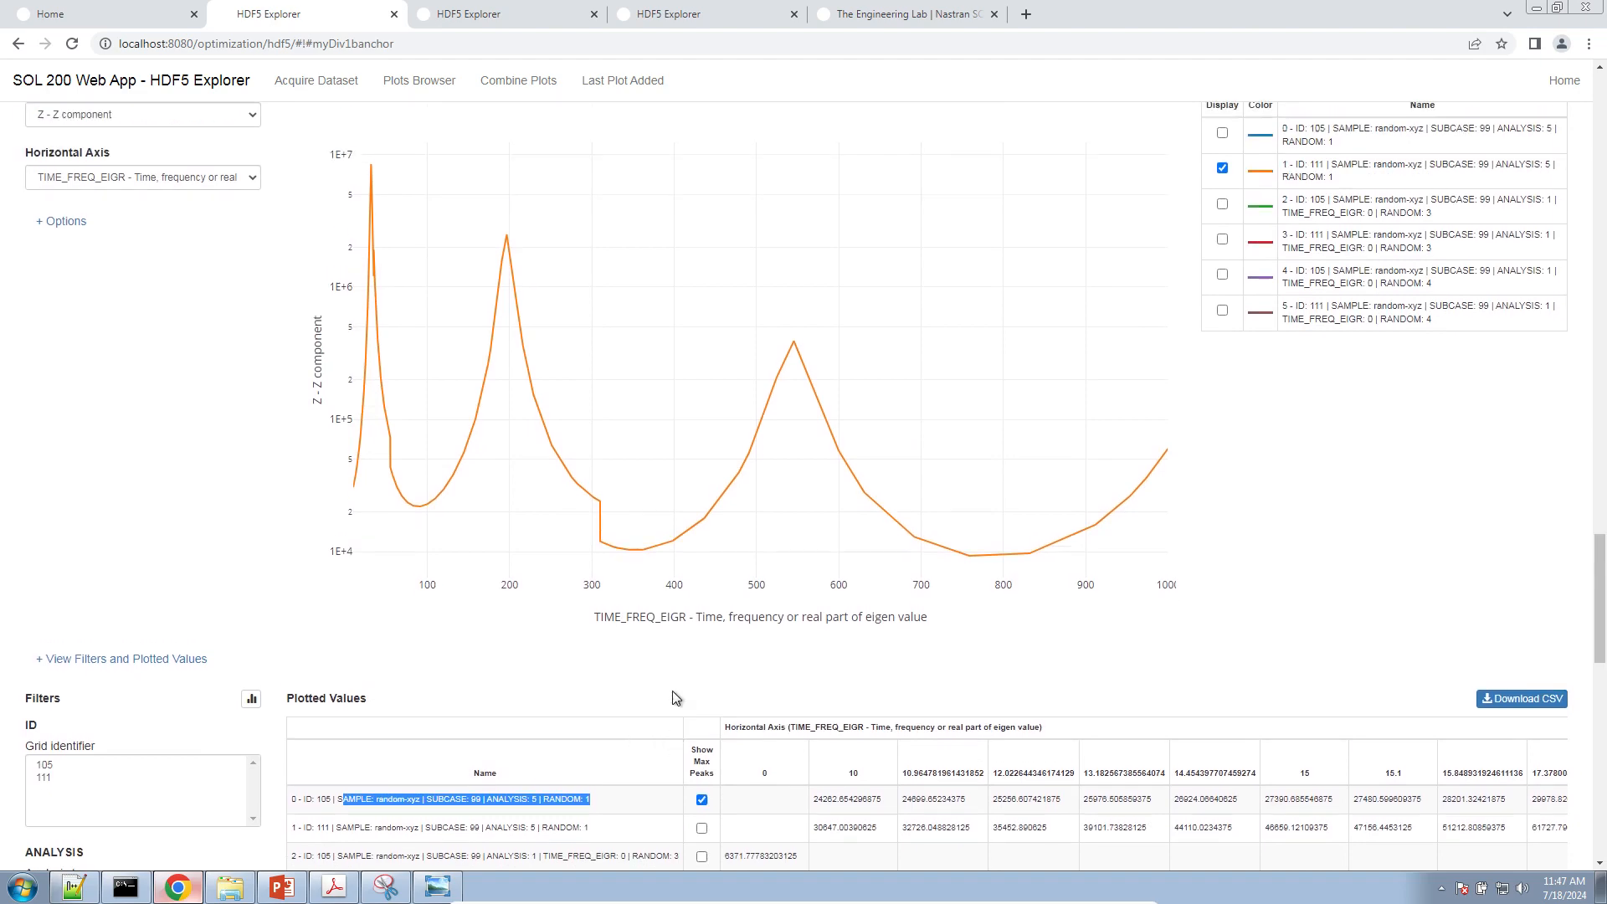
{"action": "scroll", "coordinate": [1214, 368], "scroll_direction": "down", "scroll_amount": 3}
{"action": "left_click", "coordinate": [701, 776]}
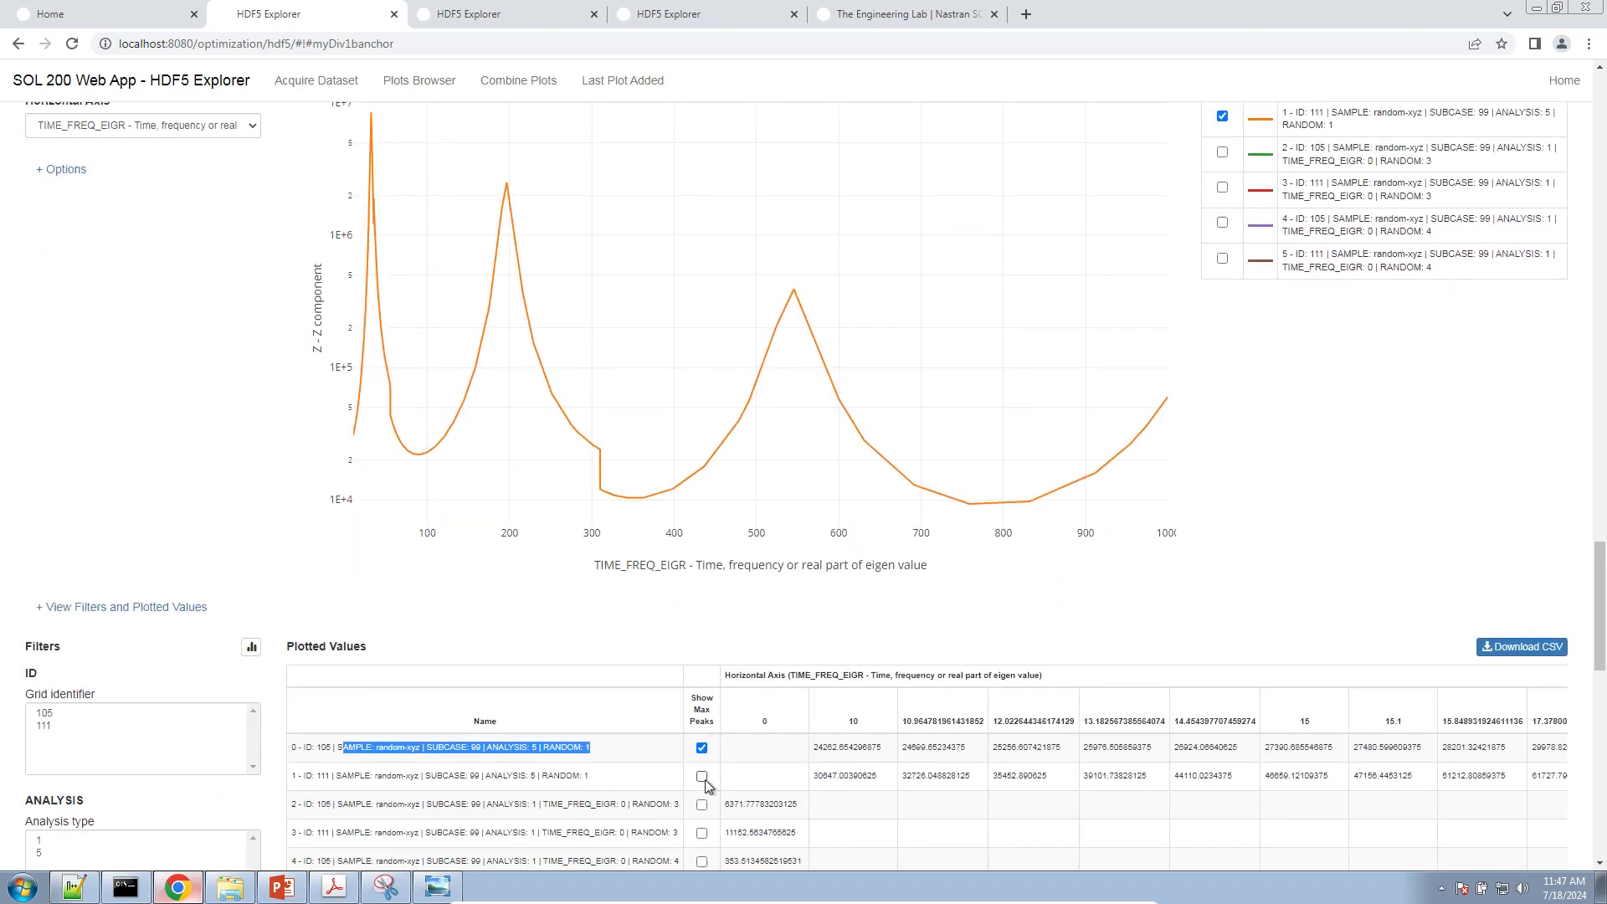
{"action": "left_click", "coordinate": [701, 747]}
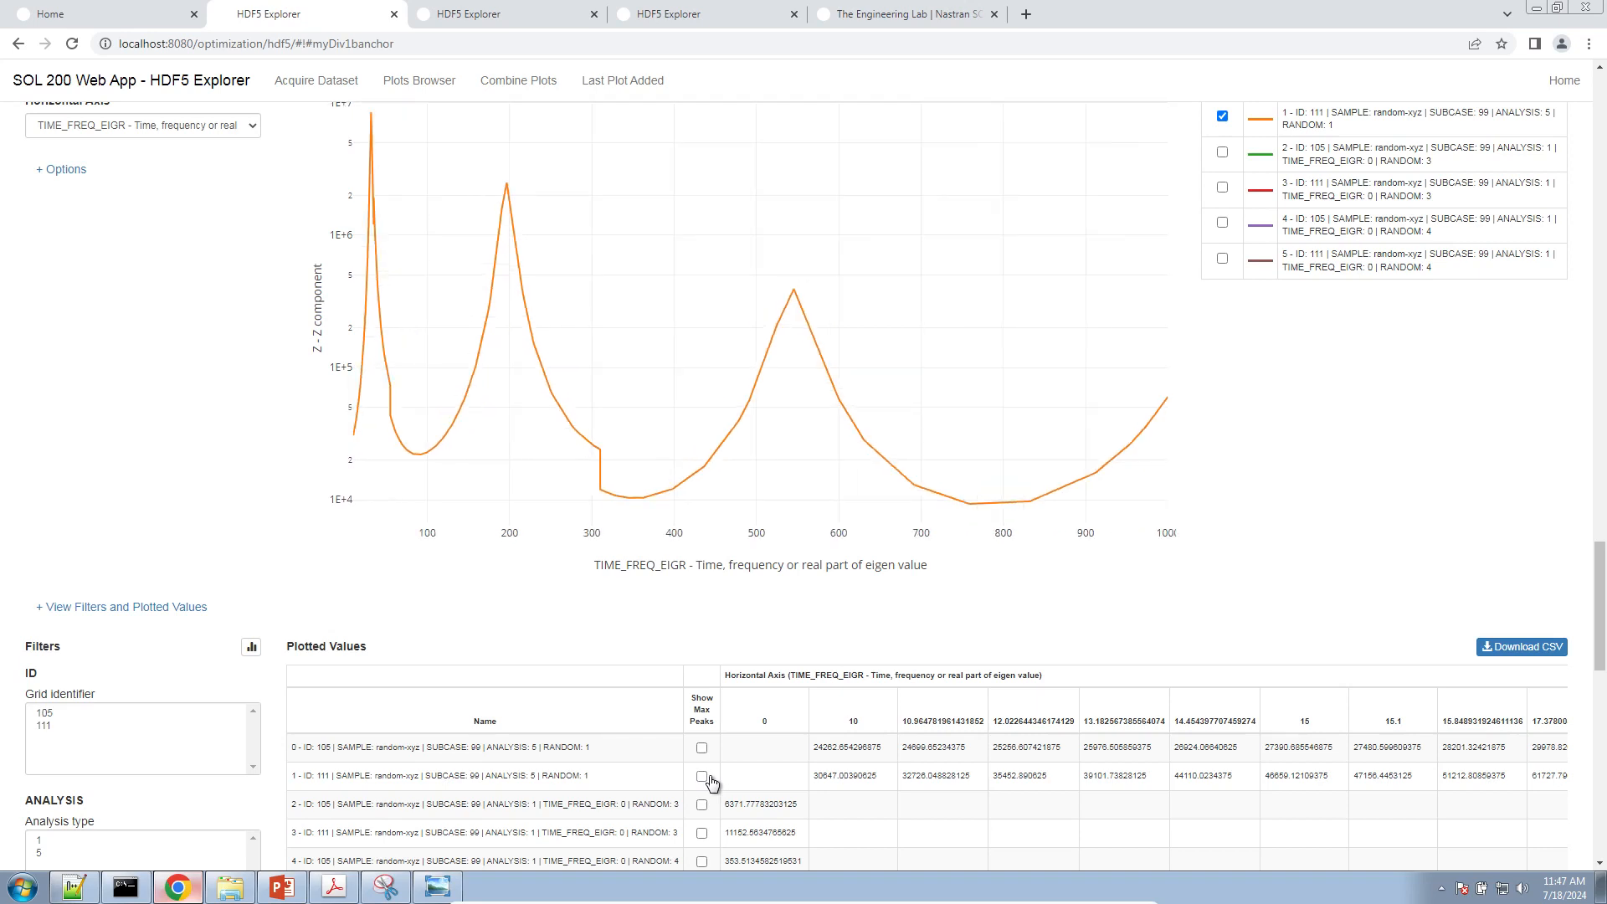
{"action": "left_click", "coordinate": [84, 608]}
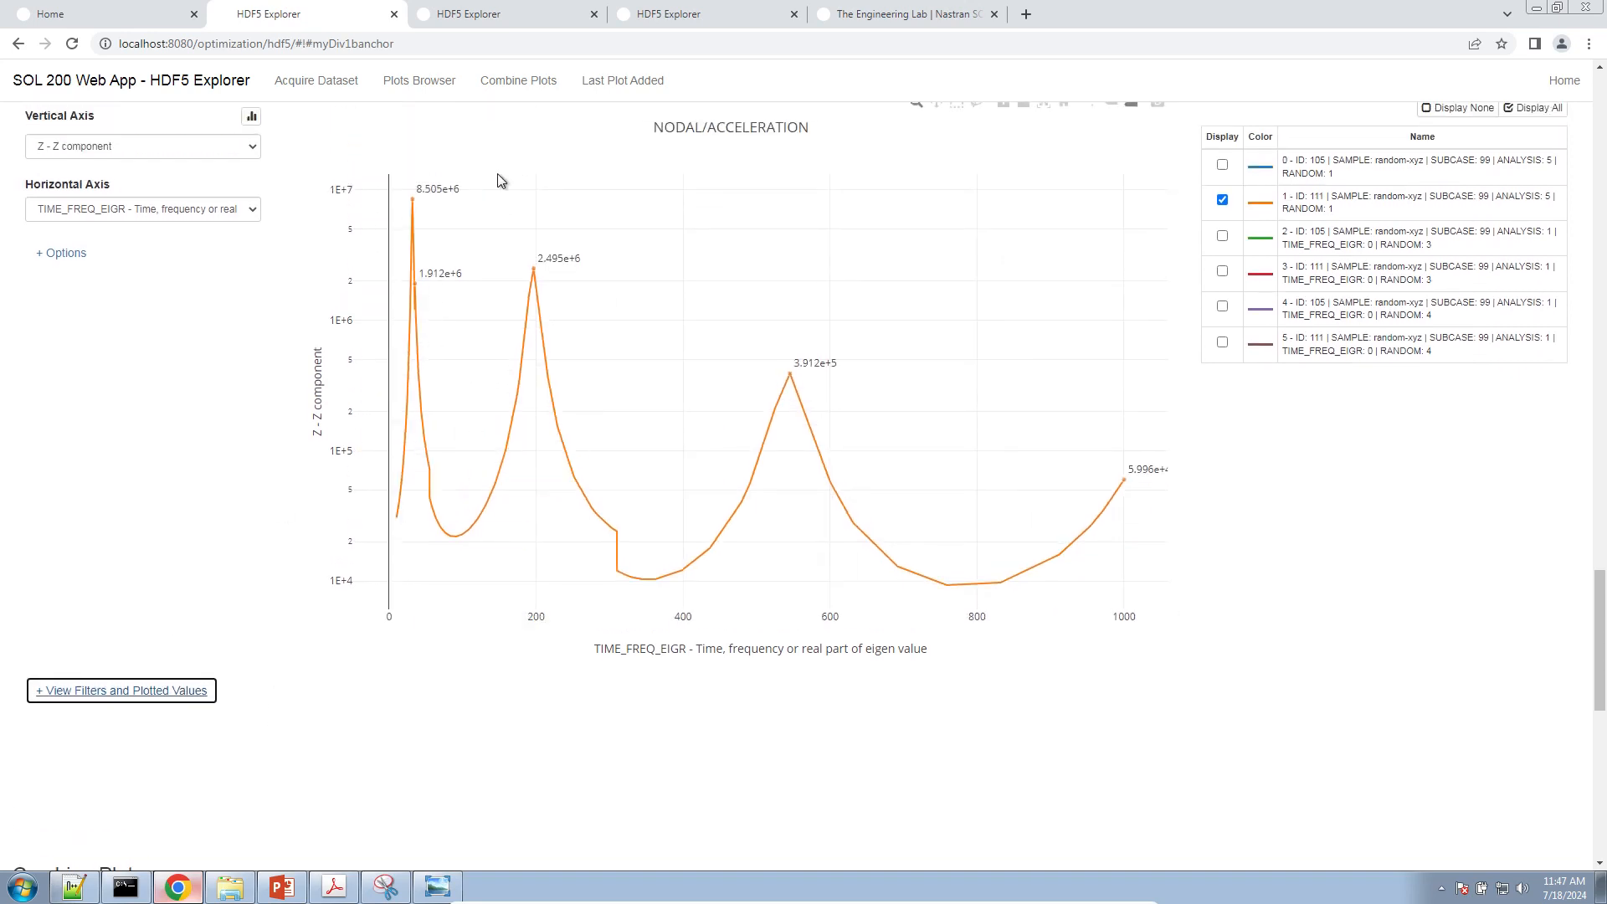
Zoom in on the first peak of the plot and find its 3.170756E+01 frequency row for point 111 in random-xyz.f06 in Notepad++
{"action": "left_click_drag", "start_coordinate": [468, 174], "coordinate": [387, 211]}
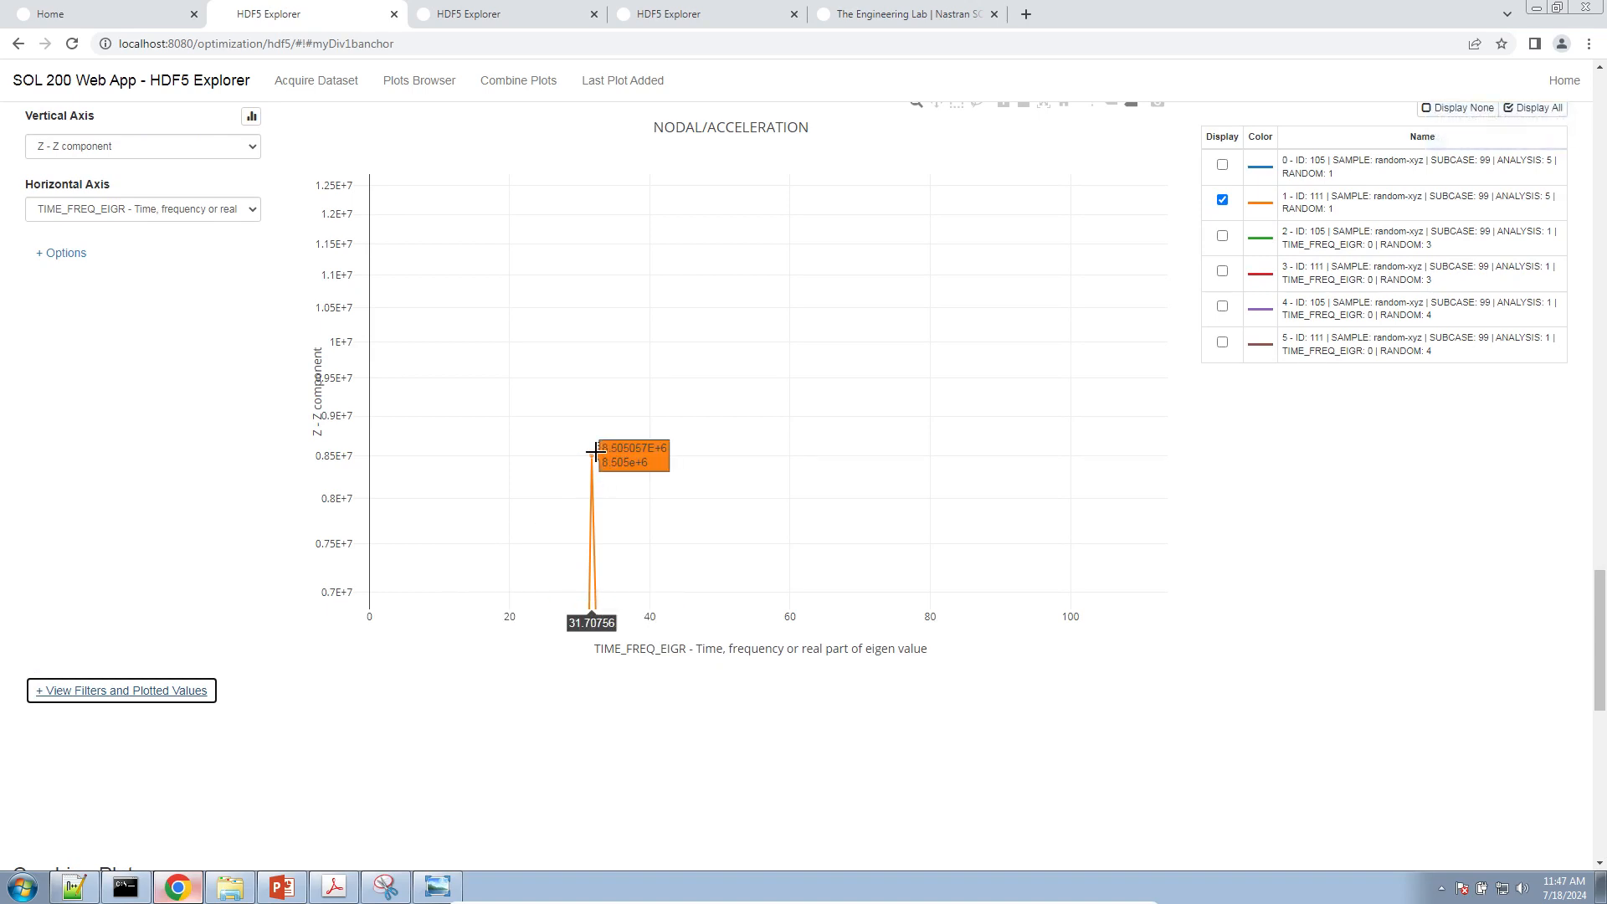
{"action": "left_click", "coordinate": [74, 886]}
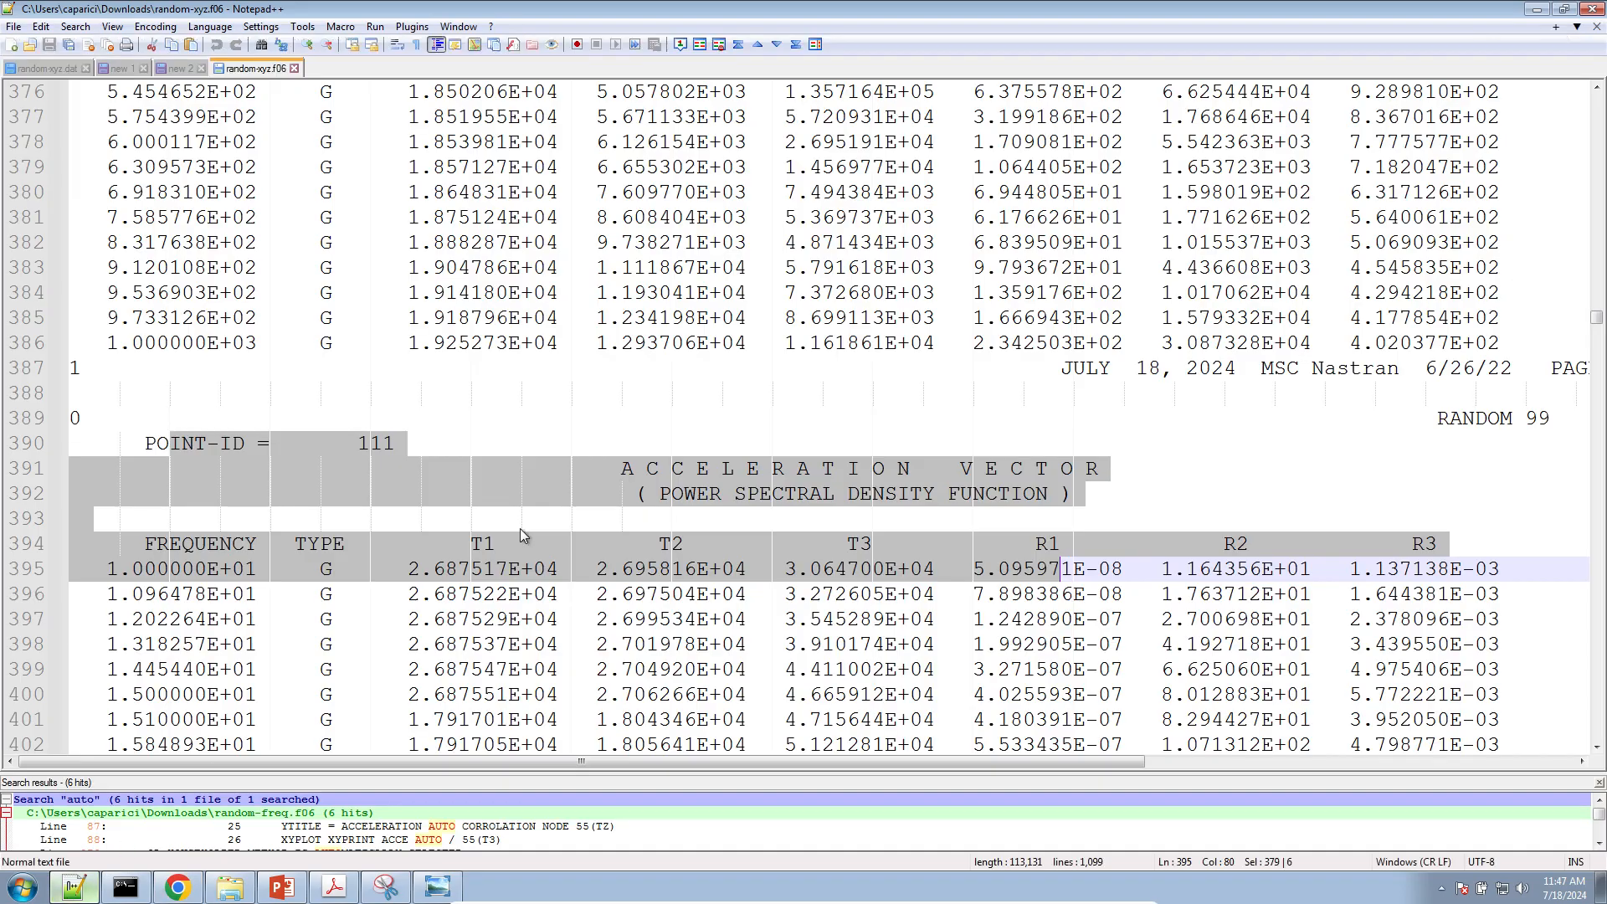
{"action": "left_click", "coordinate": [128, 569]}
{"action": "scroll", "coordinate": [128, 574], "scroll_direction": "down", "scroll_amount": 4}
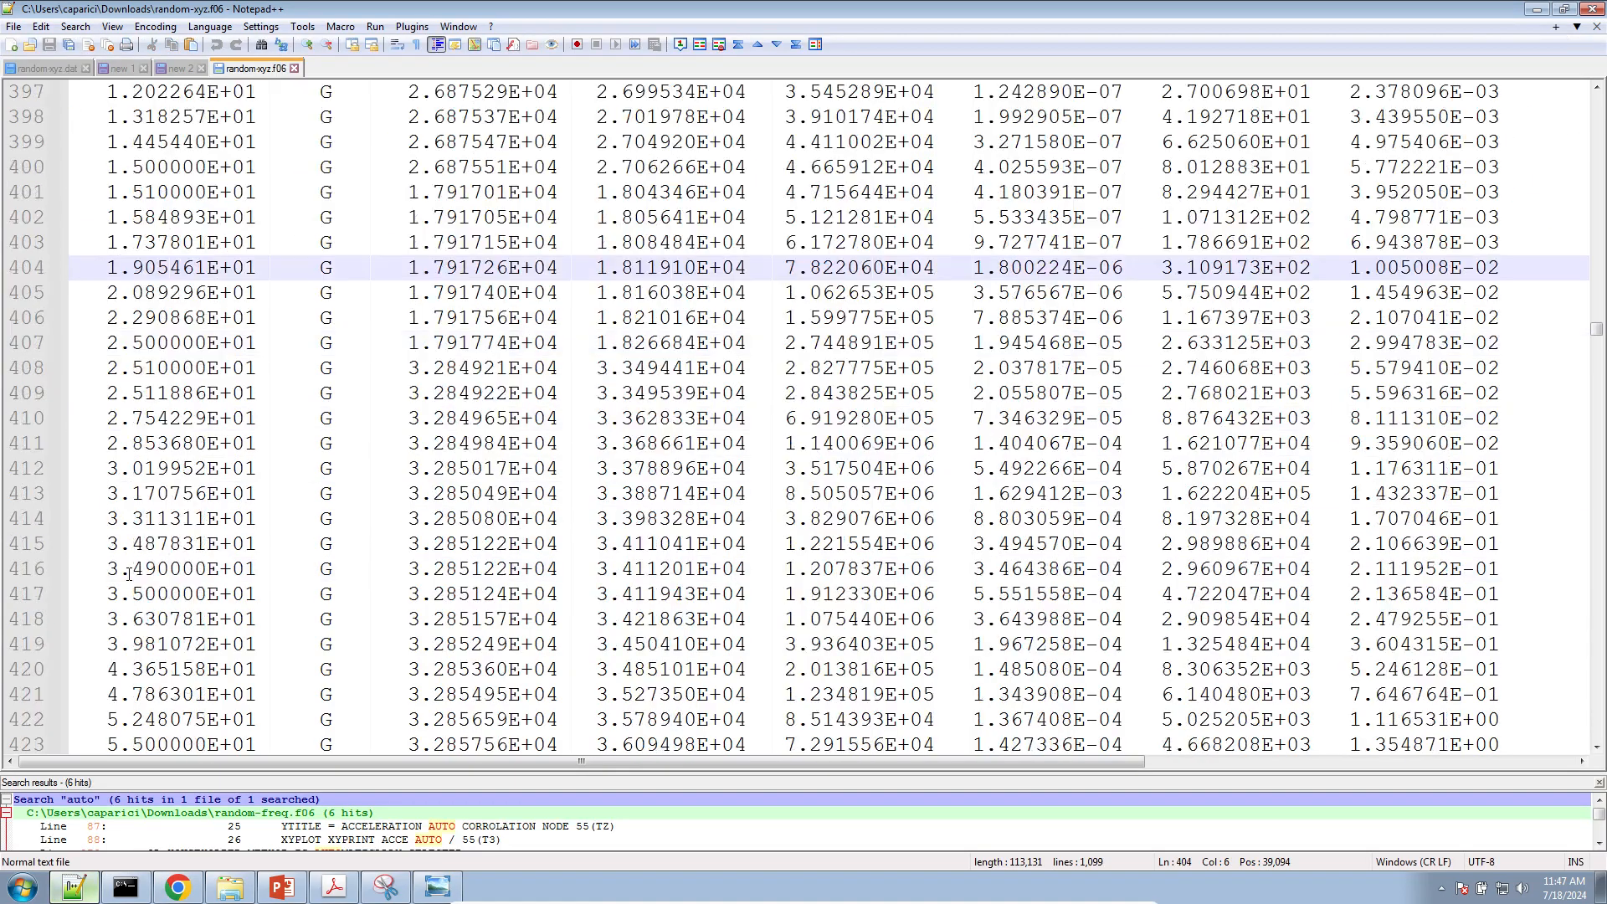
{"action": "triple_click", "coordinate": [153, 499]}
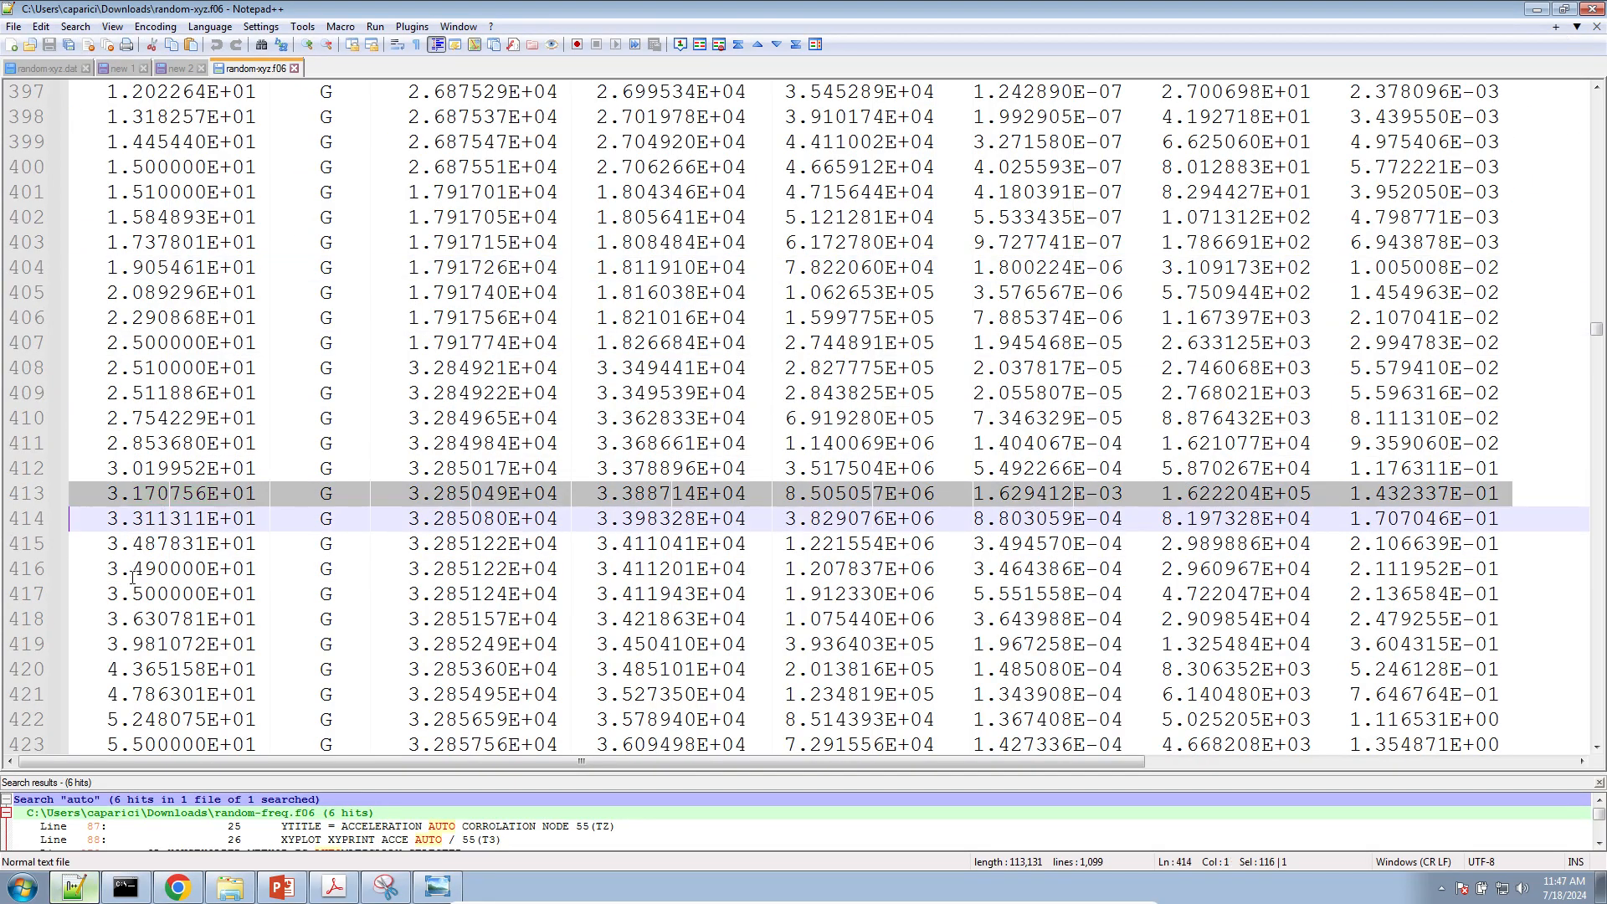
Trace the T3 column up to its header and highlight the T3 value in the 3.170756E+01 frequency row
{"action": "left_click", "coordinate": [897, 493]}
{"action": "left_click_drag", "start_coordinate": [938, 493], "coordinate": [773, 243]}
{"action": "scroll", "coordinate": [878, 416], "scroll_direction": "up", "scroll_amount": 3}
{"action": "scroll", "coordinate": [795, 477], "scroll_direction": "down", "scroll_amount": 1}
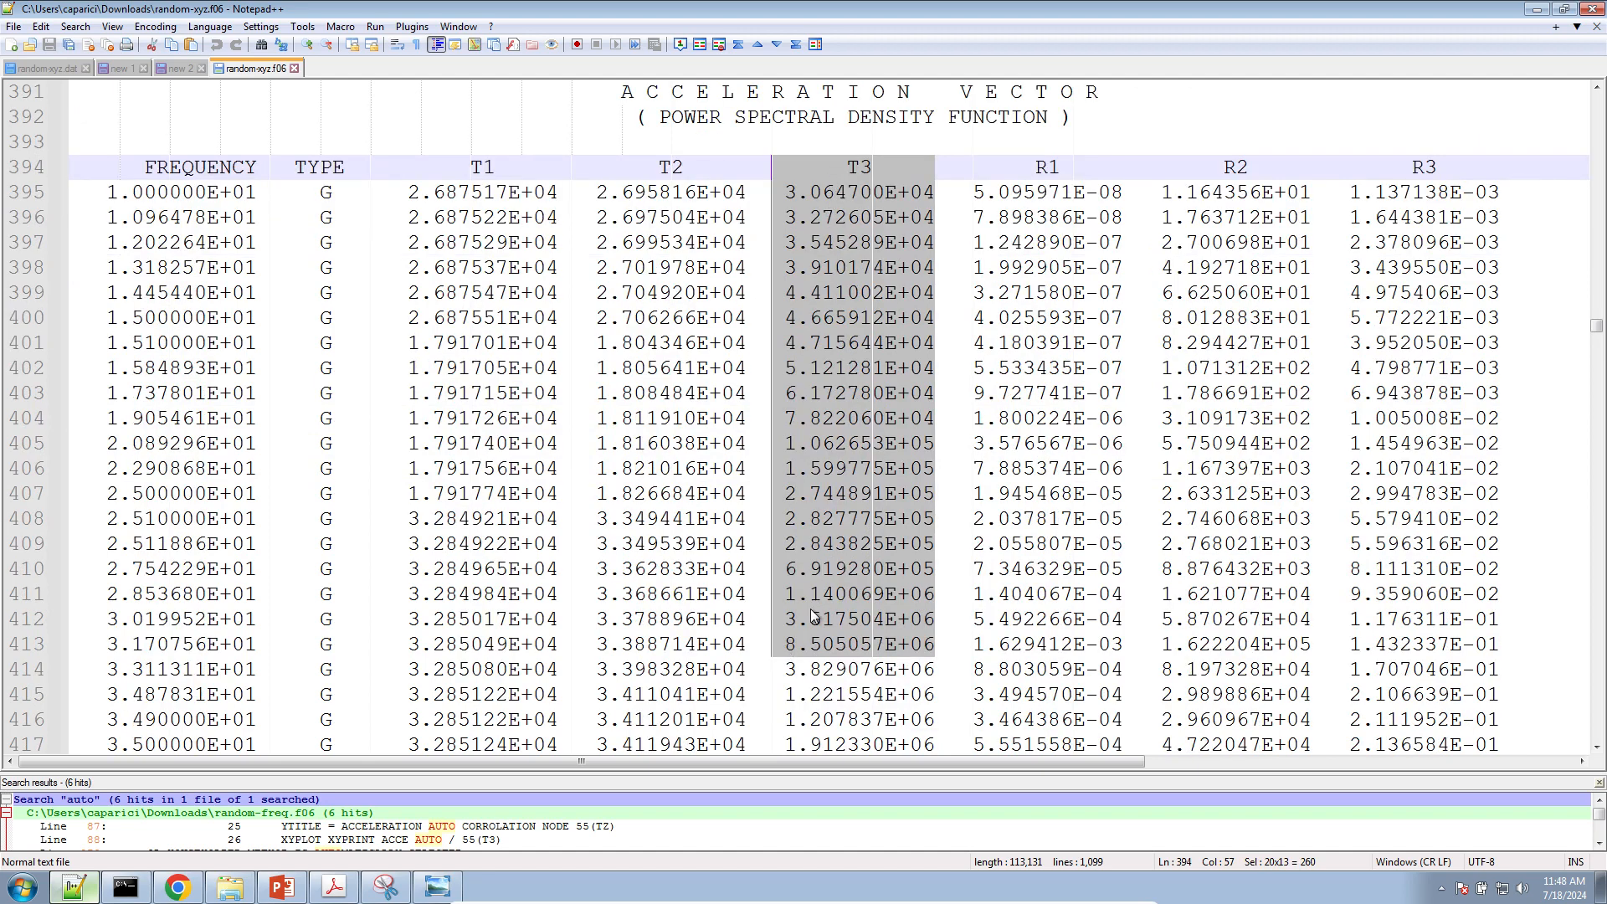
{"action": "left_click", "coordinate": [785, 646]}
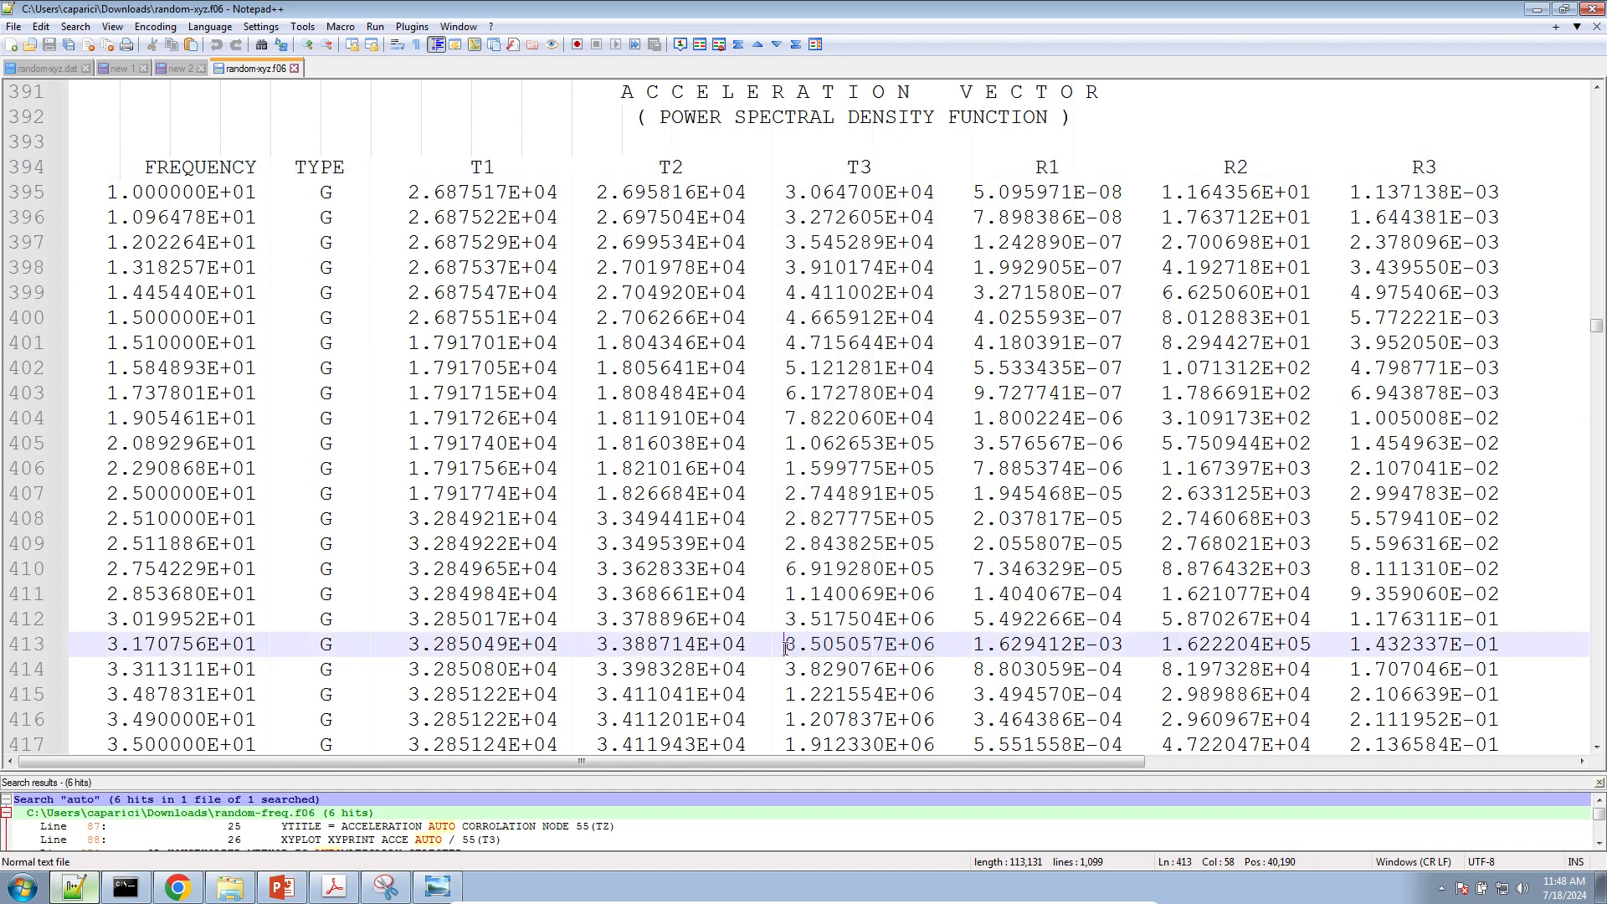
{"action": "left_click_drag", "start_coordinate": [785, 646], "coordinate": [936, 652]}
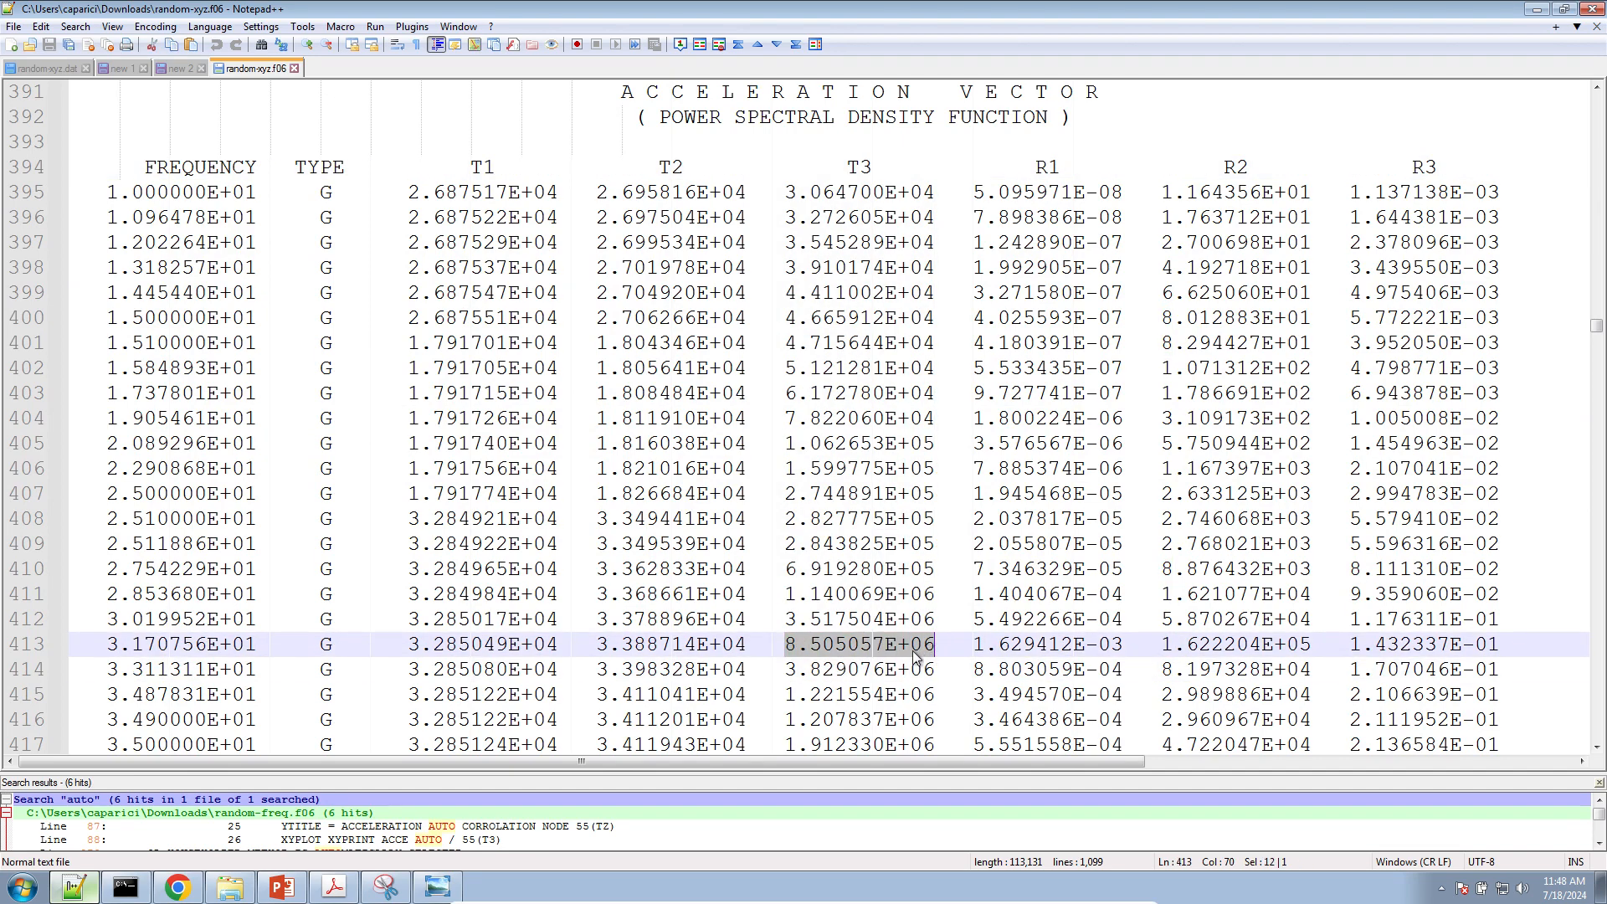
Return to the HDF5 Explorer in Chrome, zoom in closer on the first acceleration peak, and restore the plot's full range
{"action": "left_click", "coordinate": [176, 887]}
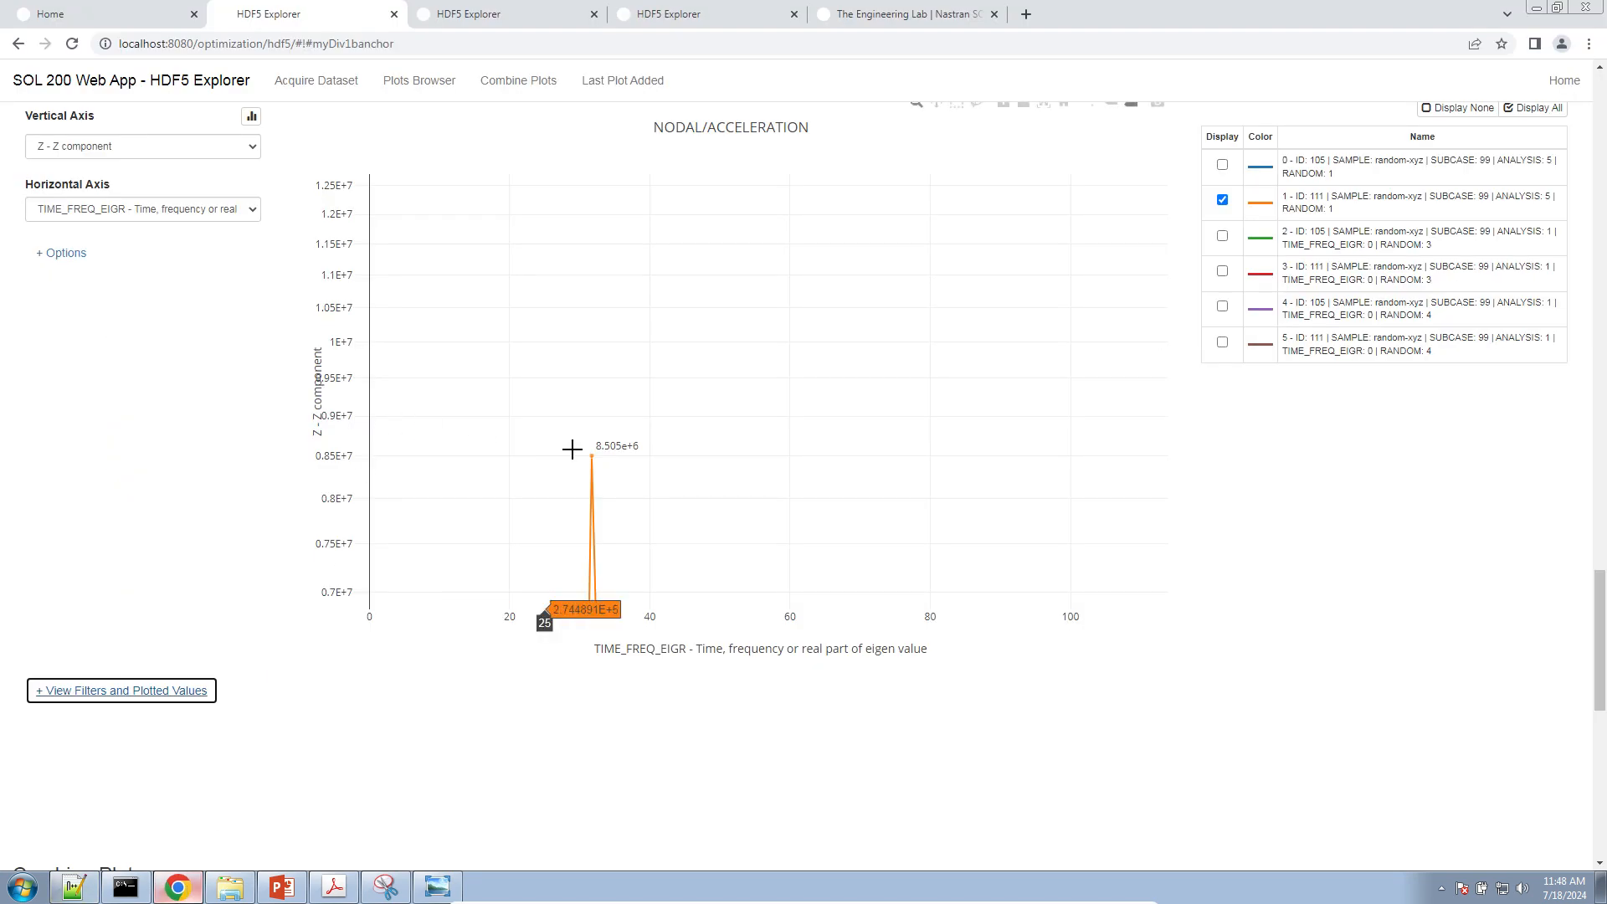
{"action": "left_click_drag", "start_coordinate": [563, 420], "coordinate": [687, 552]}
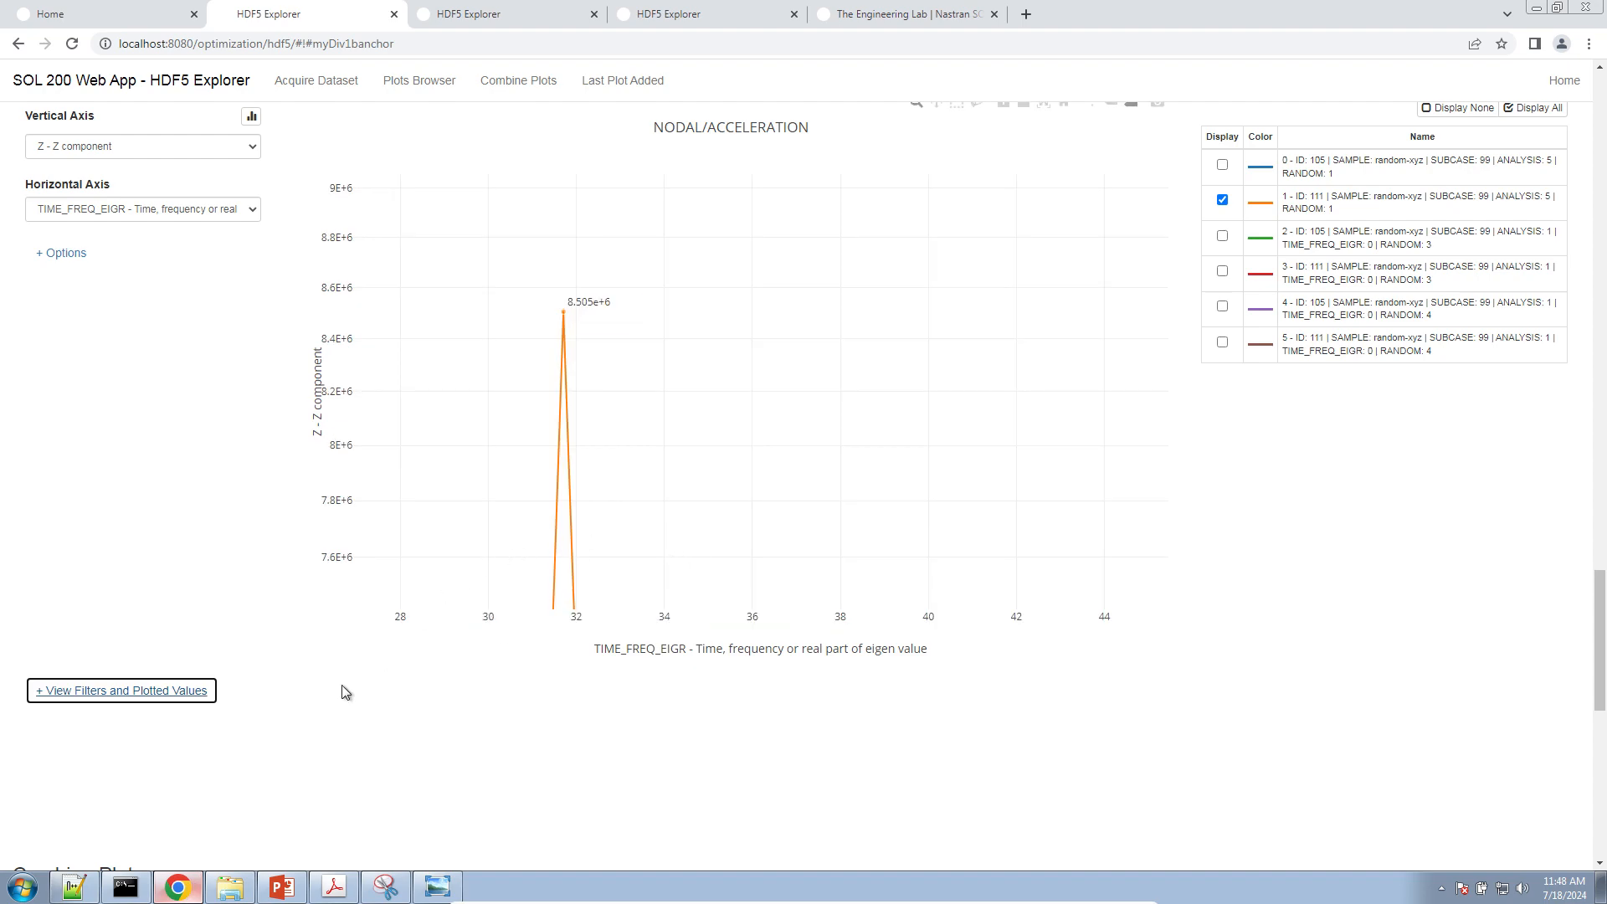
{"action": "scroll", "coordinate": [1060, 221], "scroll_direction": "up", "scroll_amount": 1}
{"action": "left_click", "coordinate": [1044, 184]}
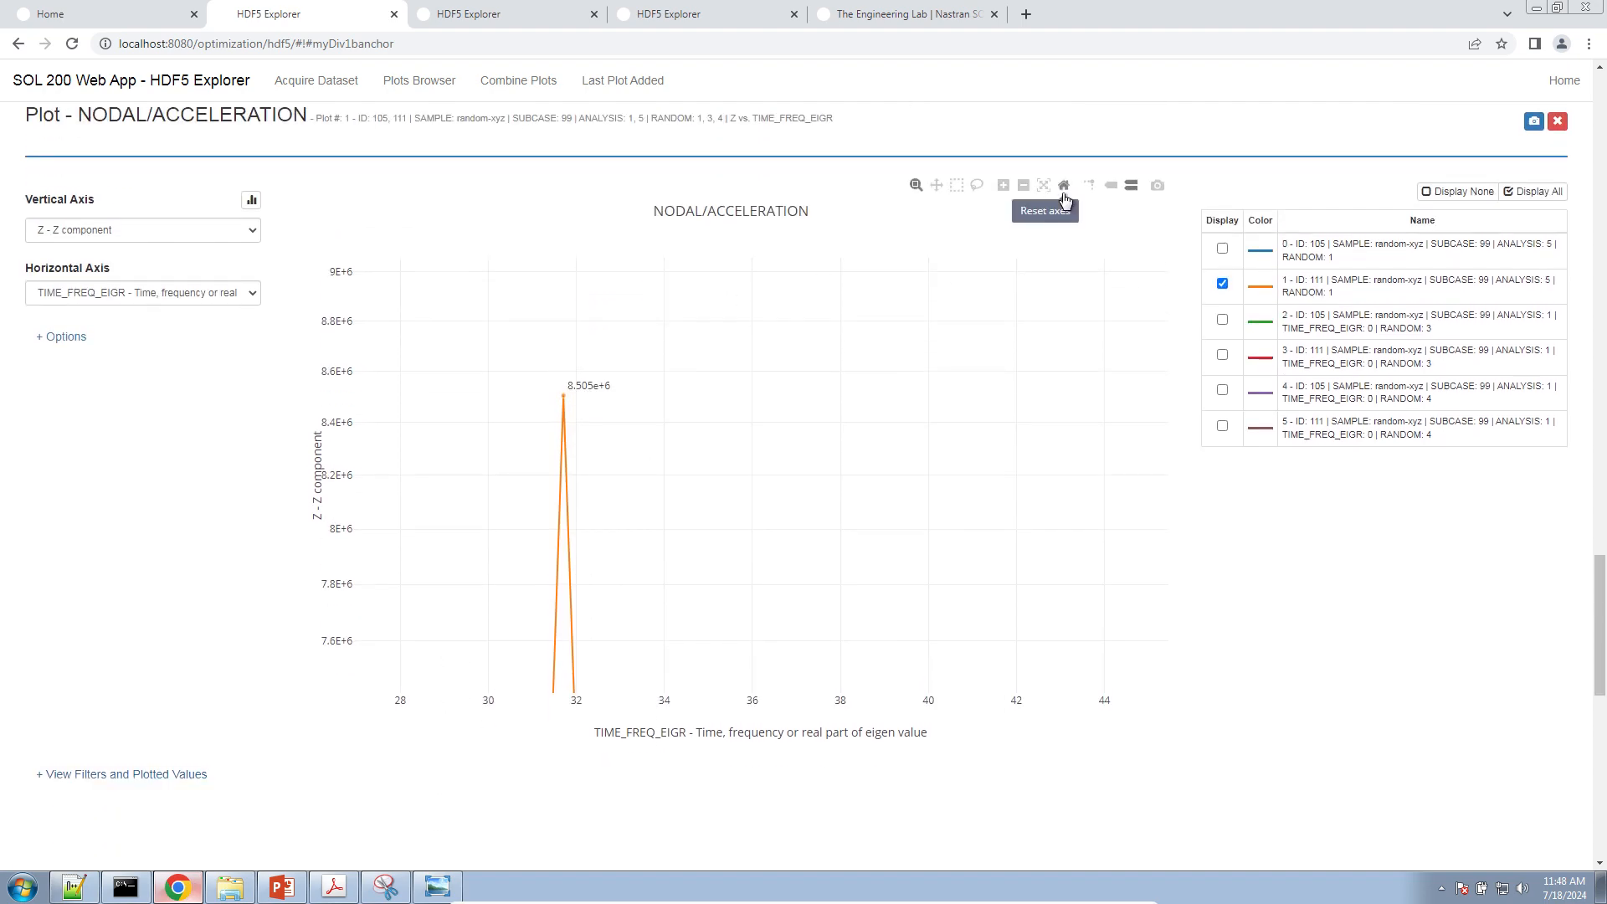
Check the stress element set in random-xyz.dat in Notepad++, and acquire ELEMENTAL/STRESS/QUAD4 for elements 1,5 in the HDF5 Explorer in Chrome
{"action": "left_click", "coordinate": [74, 887]}
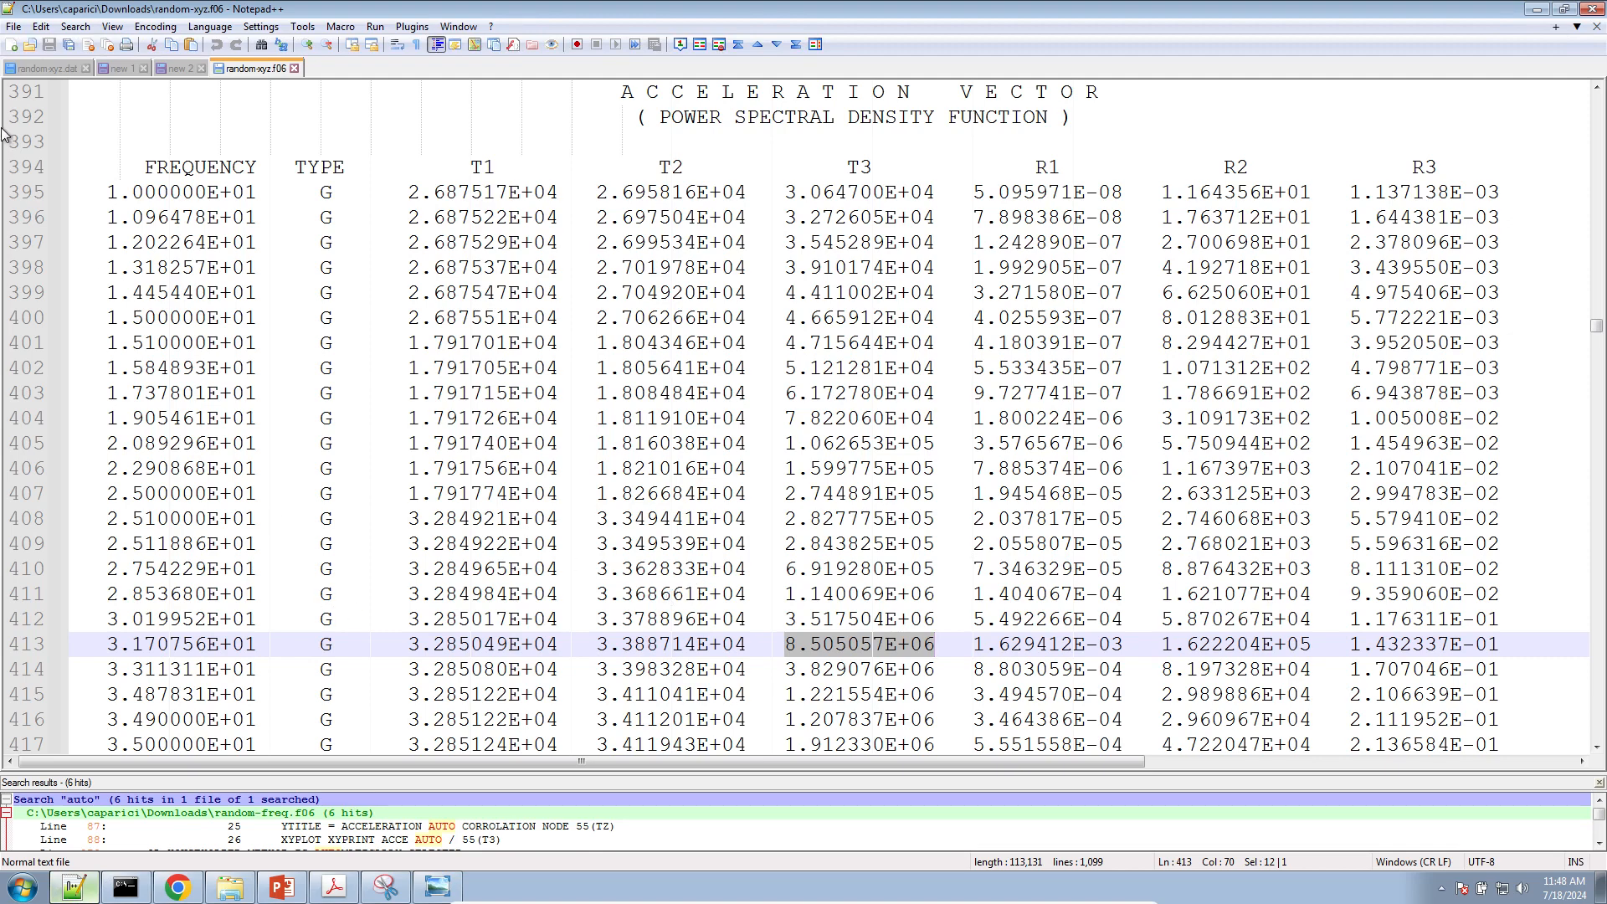
{"action": "left_click", "coordinate": [45, 69]}
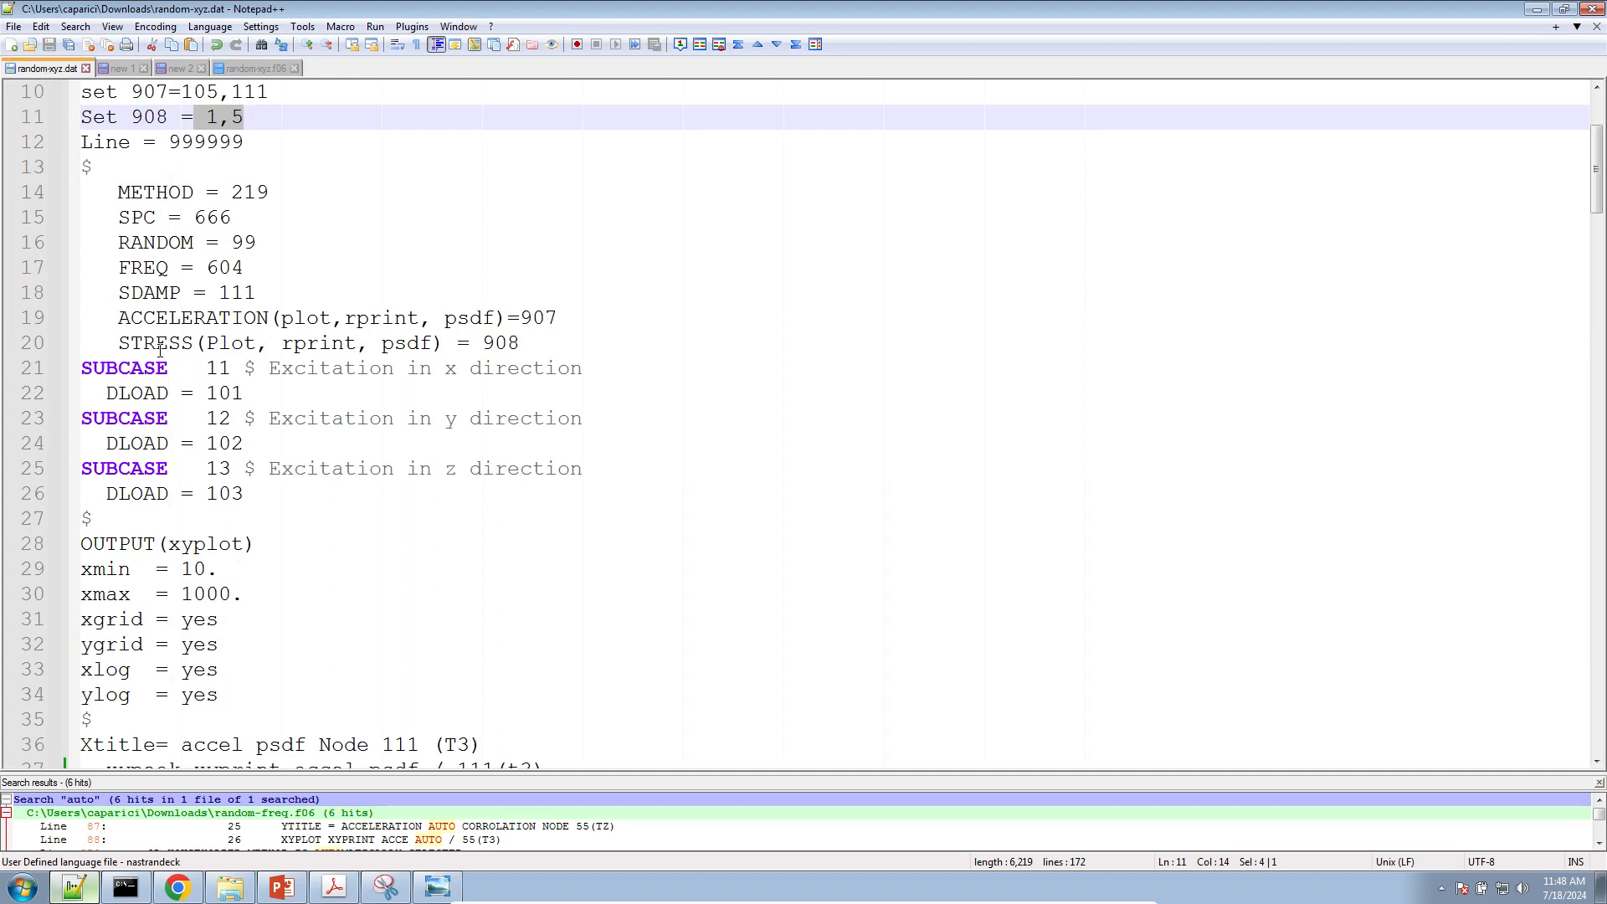
{"action": "left_click", "coordinate": [183, 886]}
{"action": "scroll", "coordinate": [333, 619], "scroll_direction": "up", "scroll_amount": 15}
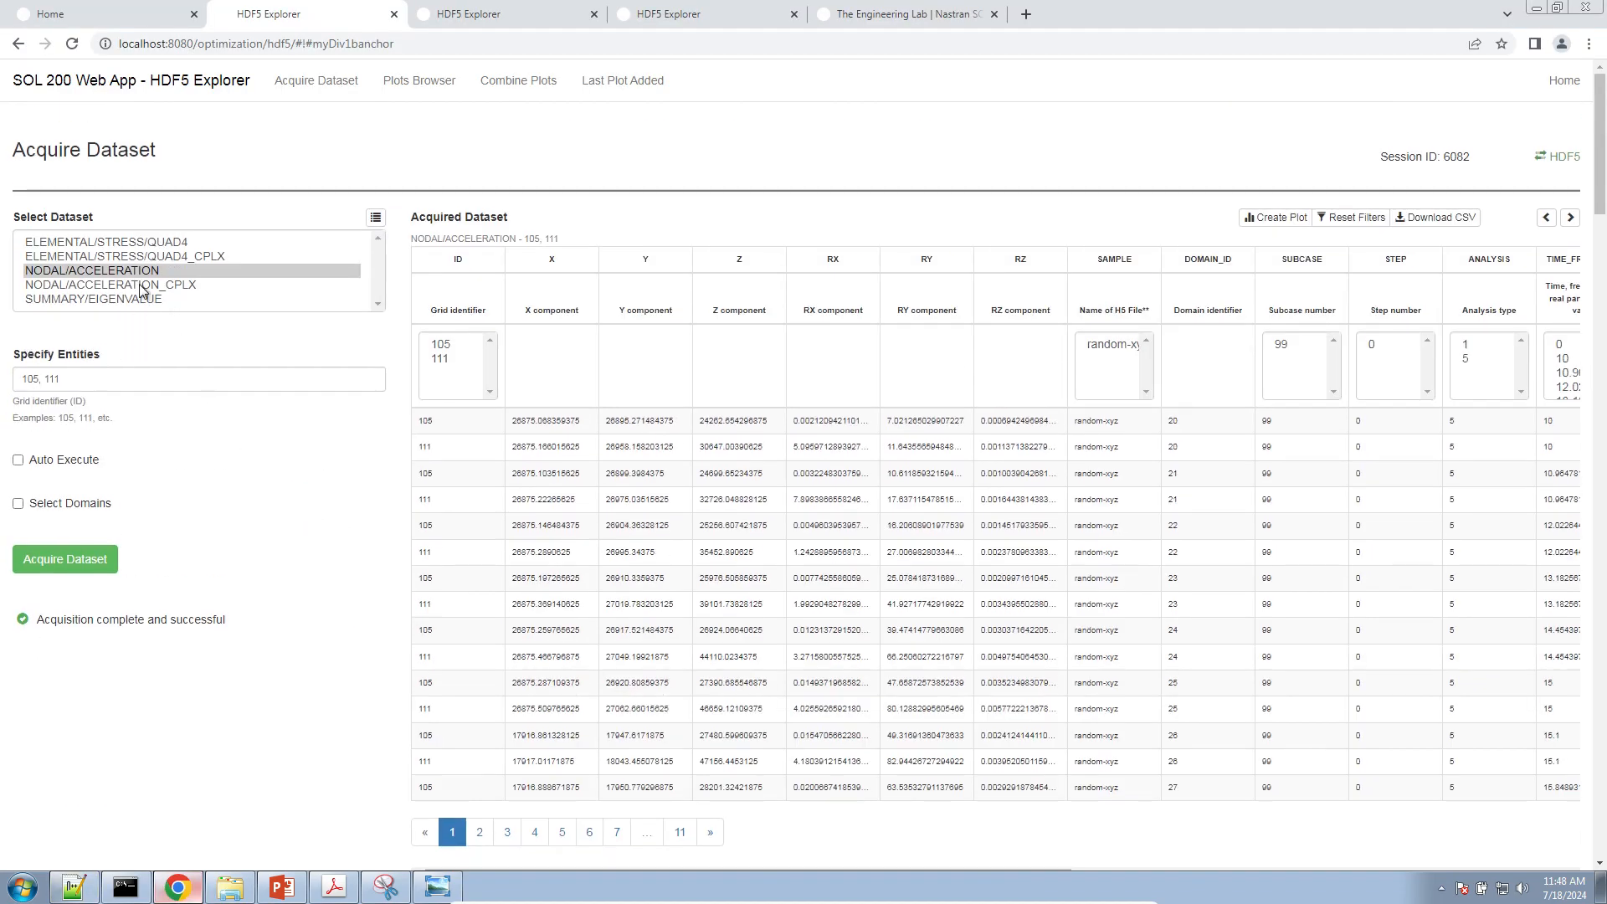
{"action": "left_click", "coordinate": [159, 242]}
{"action": "left_click", "coordinate": [144, 383]}
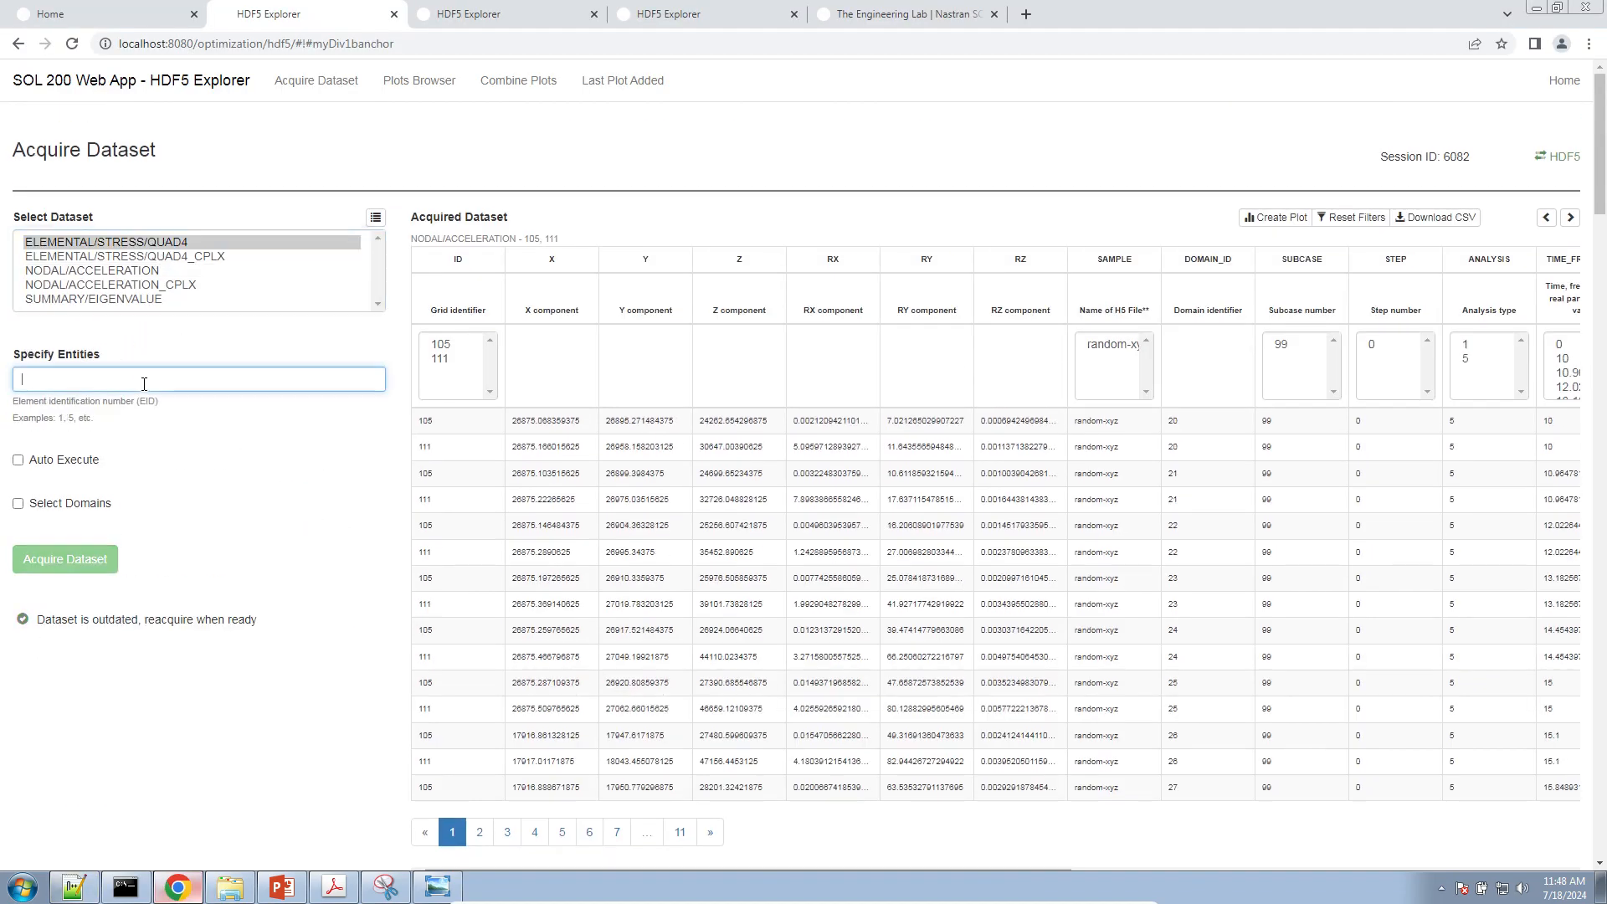
{"action": "type", "text": "1,5"}
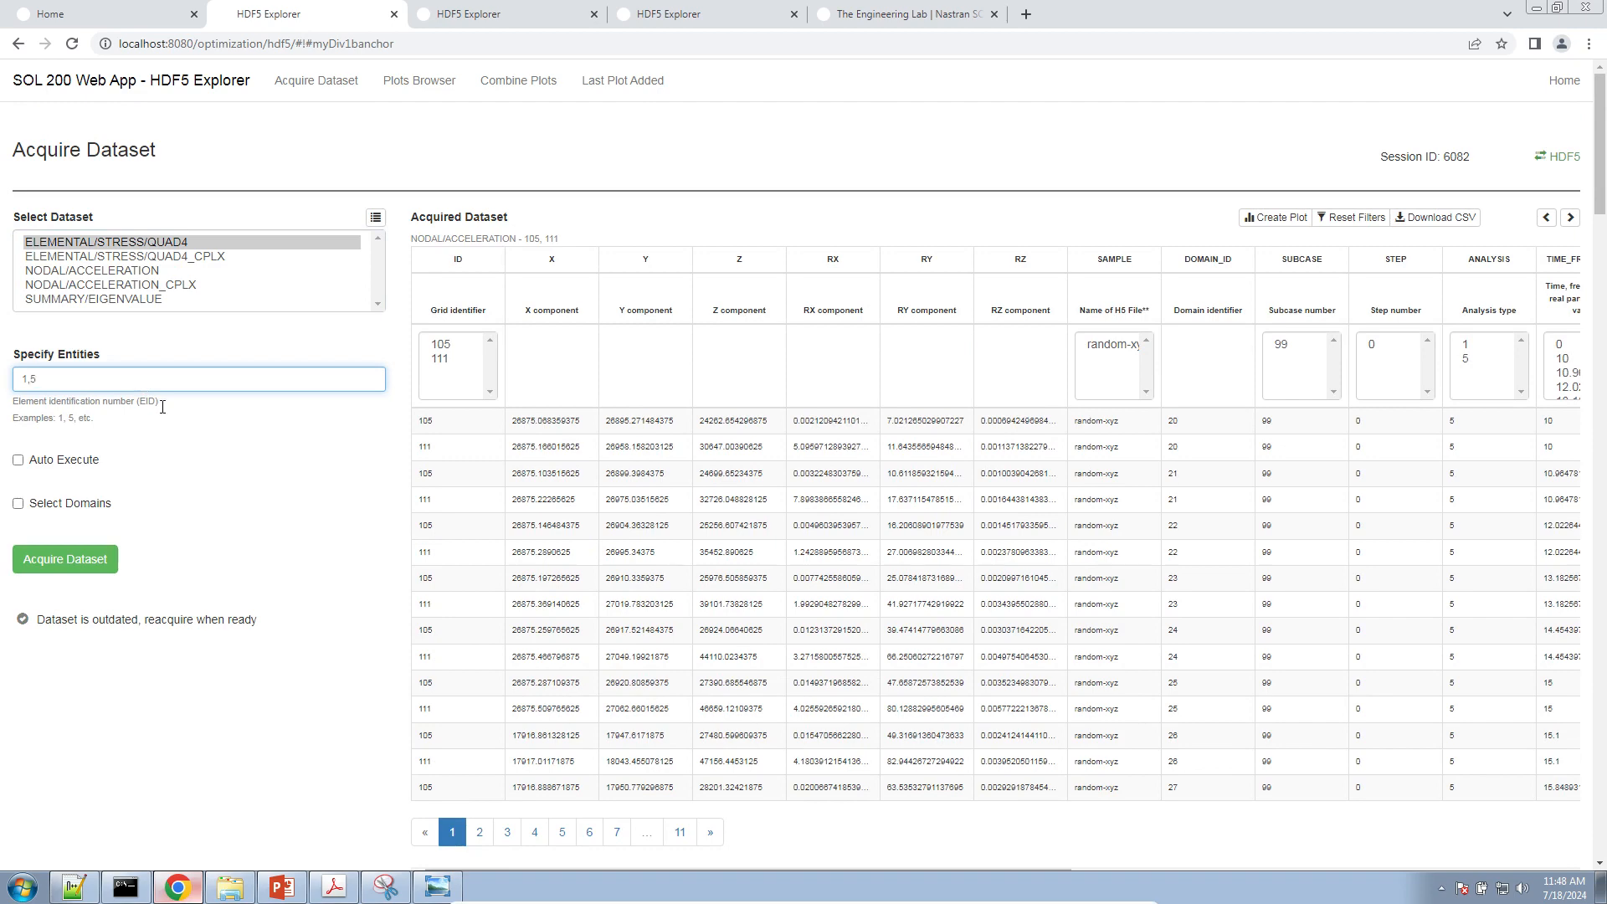
{"action": "left_click", "coordinate": [116, 570]}
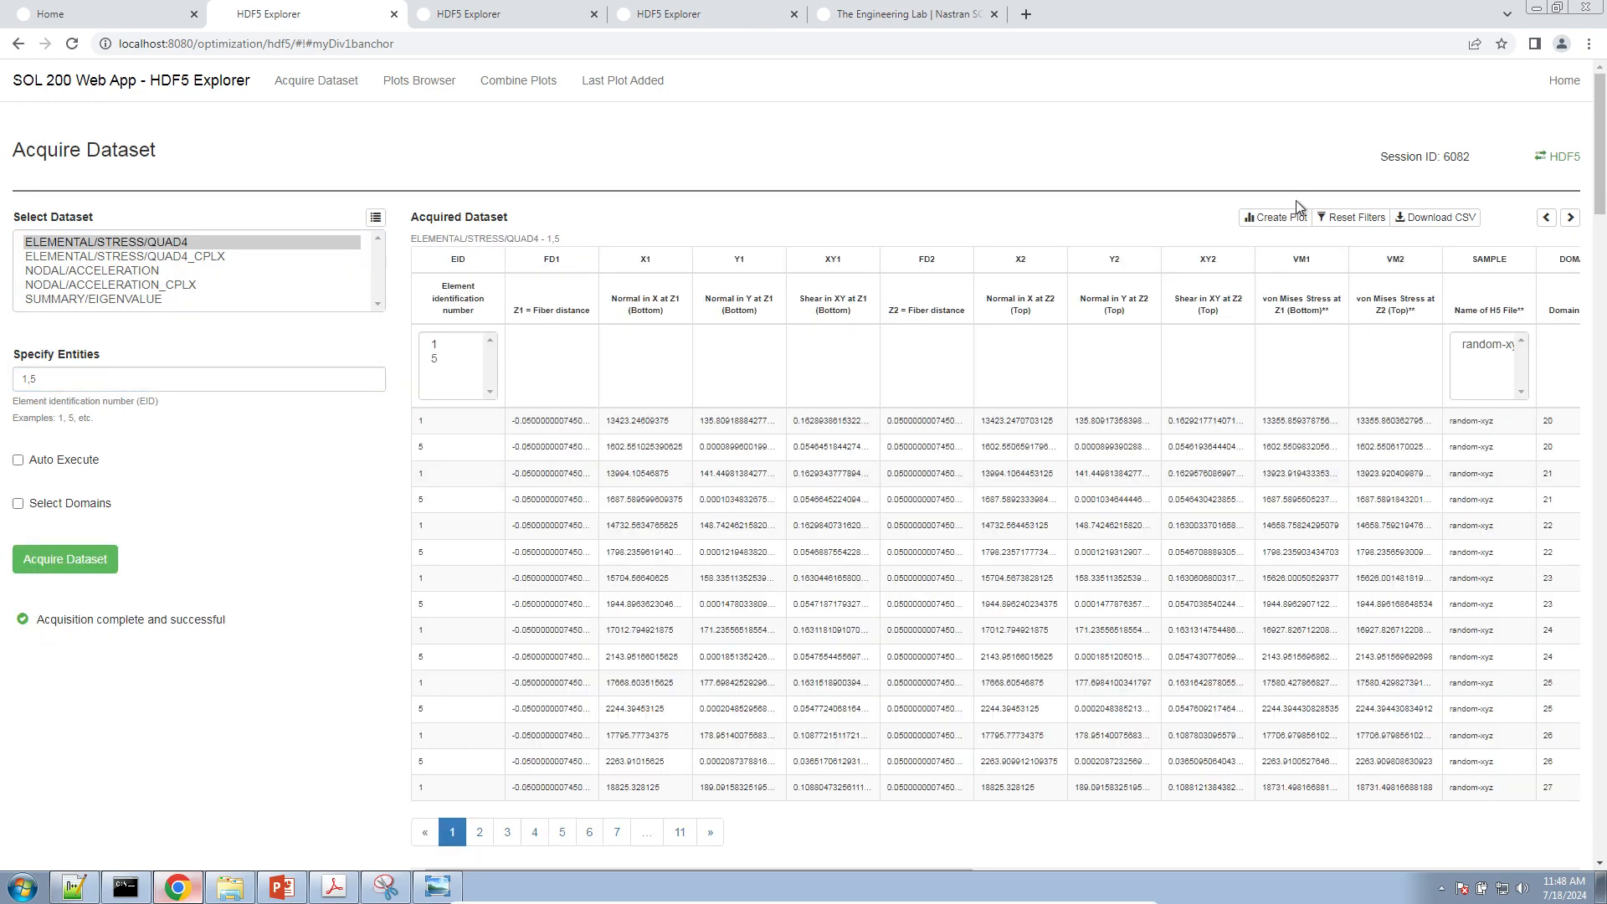
Create a plot of the acquired stress dataset and set its vertical axis to X1 - Normal in X at Z1 (Bottom)
{"action": "left_click", "coordinate": [1286, 219]}
{"action": "left_click_drag", "start_coordinate": [962, 183], "coordinate": [778, 152]}
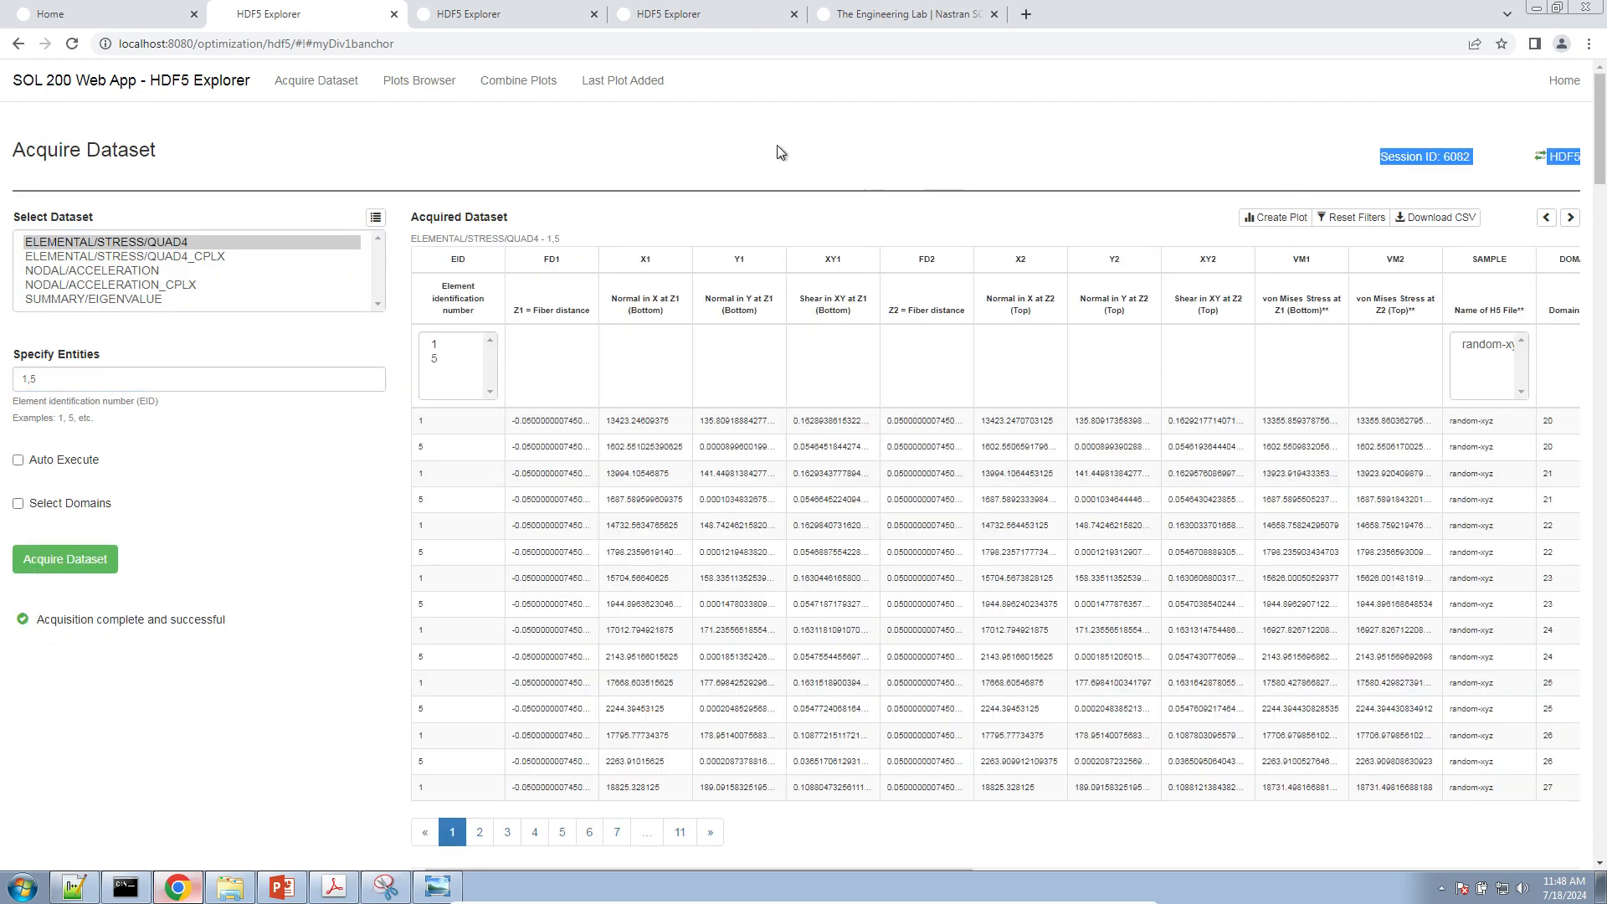
{"action": "left_click", "coordinate": [632, 96]}
{"action": "left_click", "coordinate": [138, 231]}
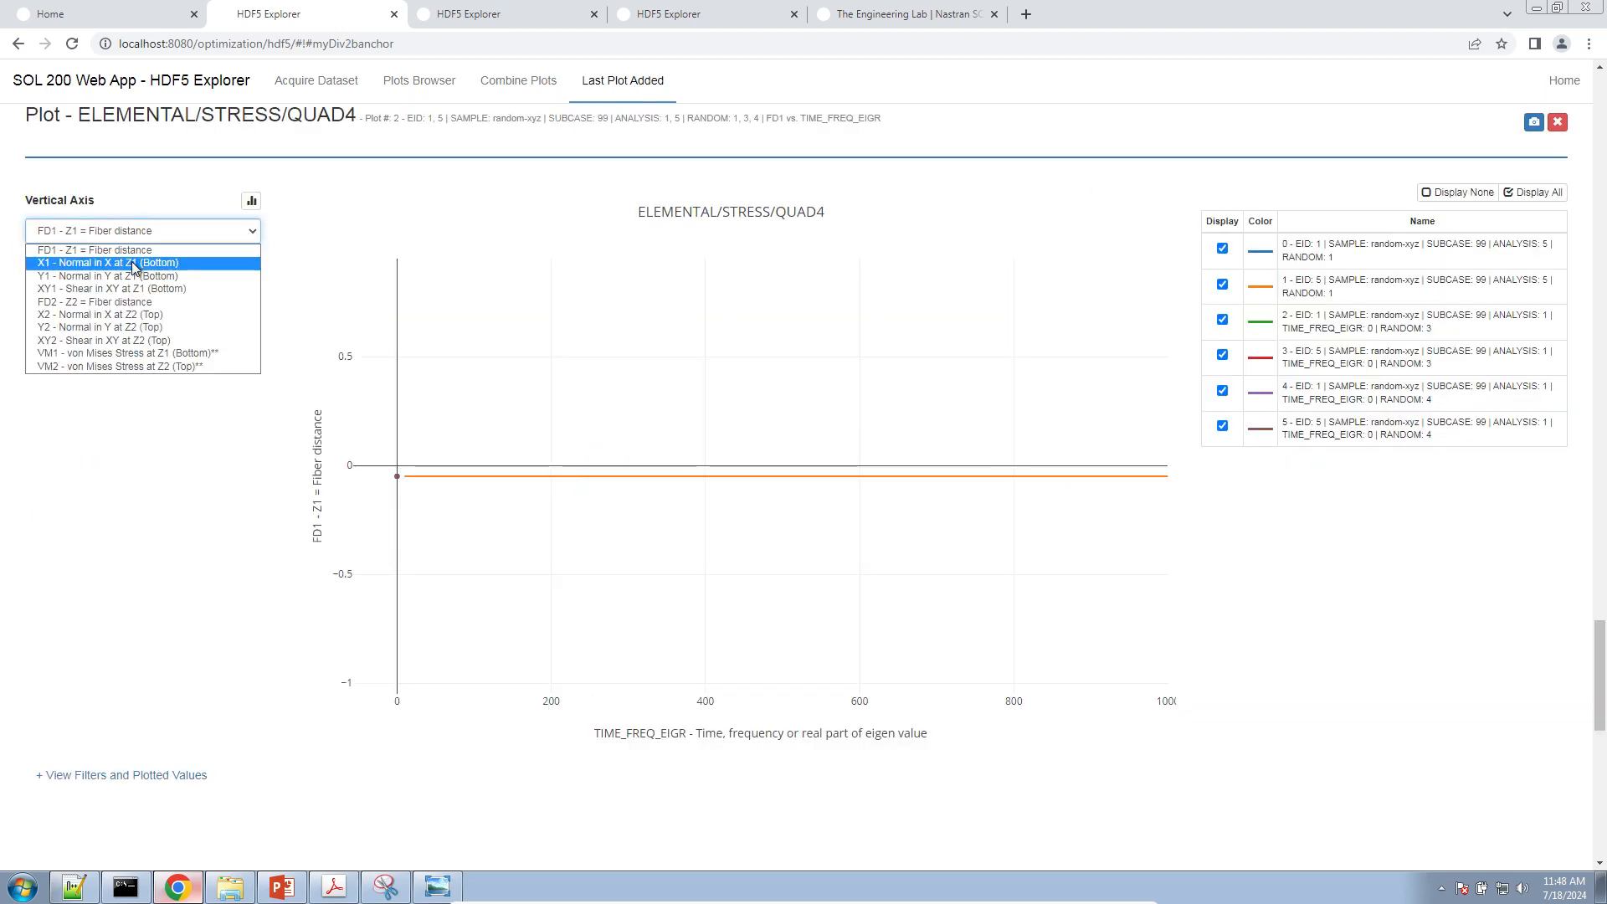
{"action": "left_click", "coordinate": [136, 266]}
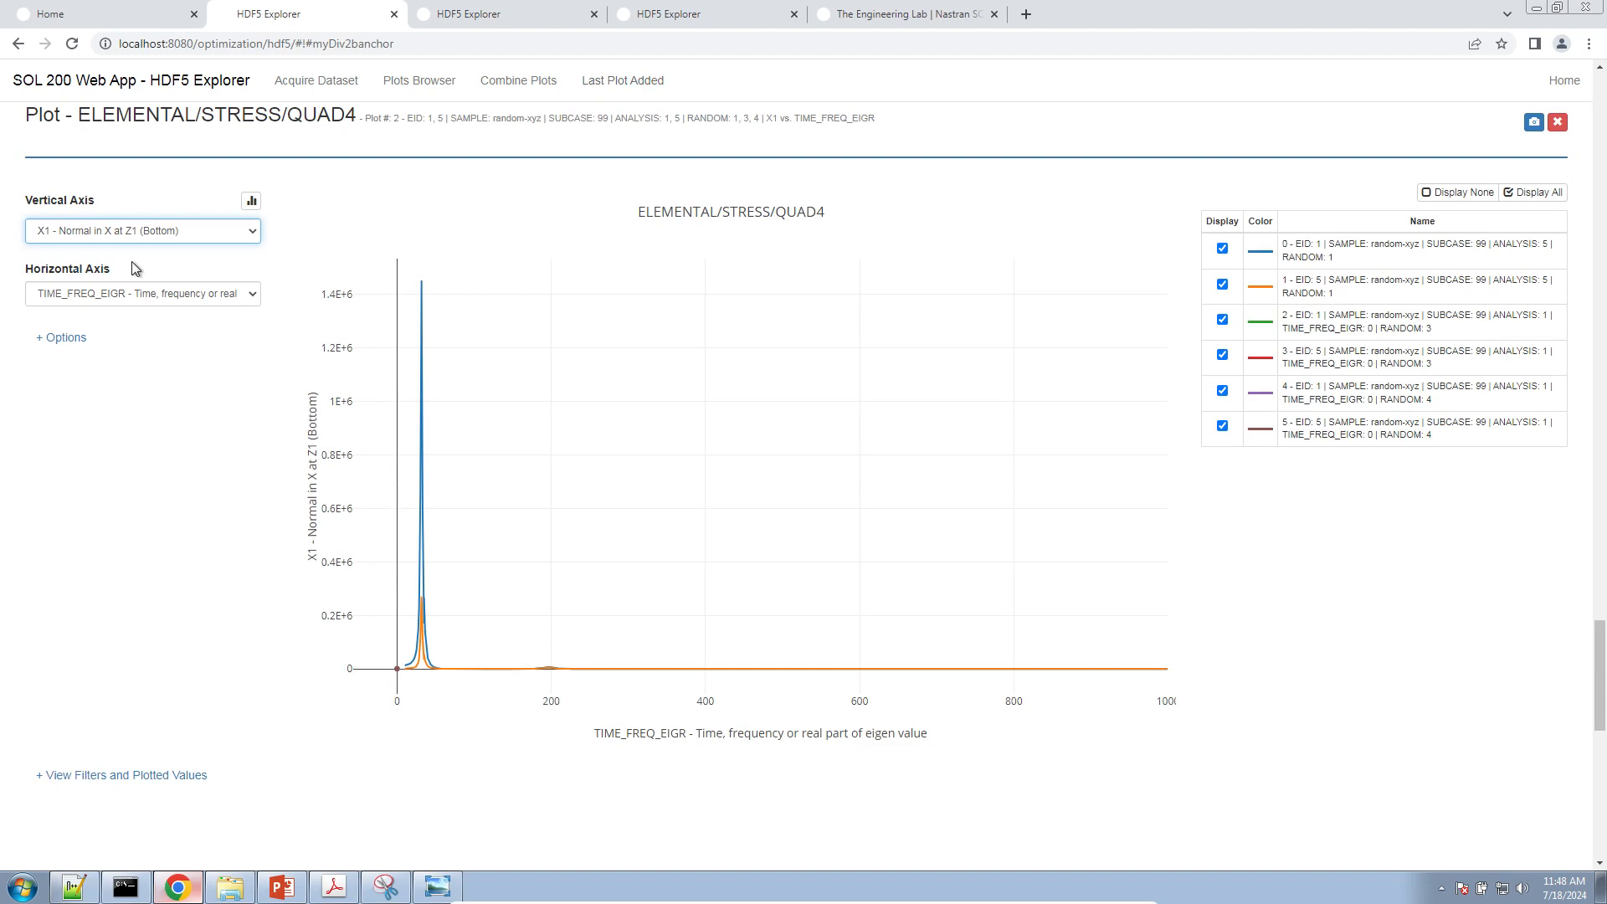
Change the stress plot's vertical axis format to logarithmic and collapse the plot options
{"action": "left_click", "coordinate": [82, 339]}
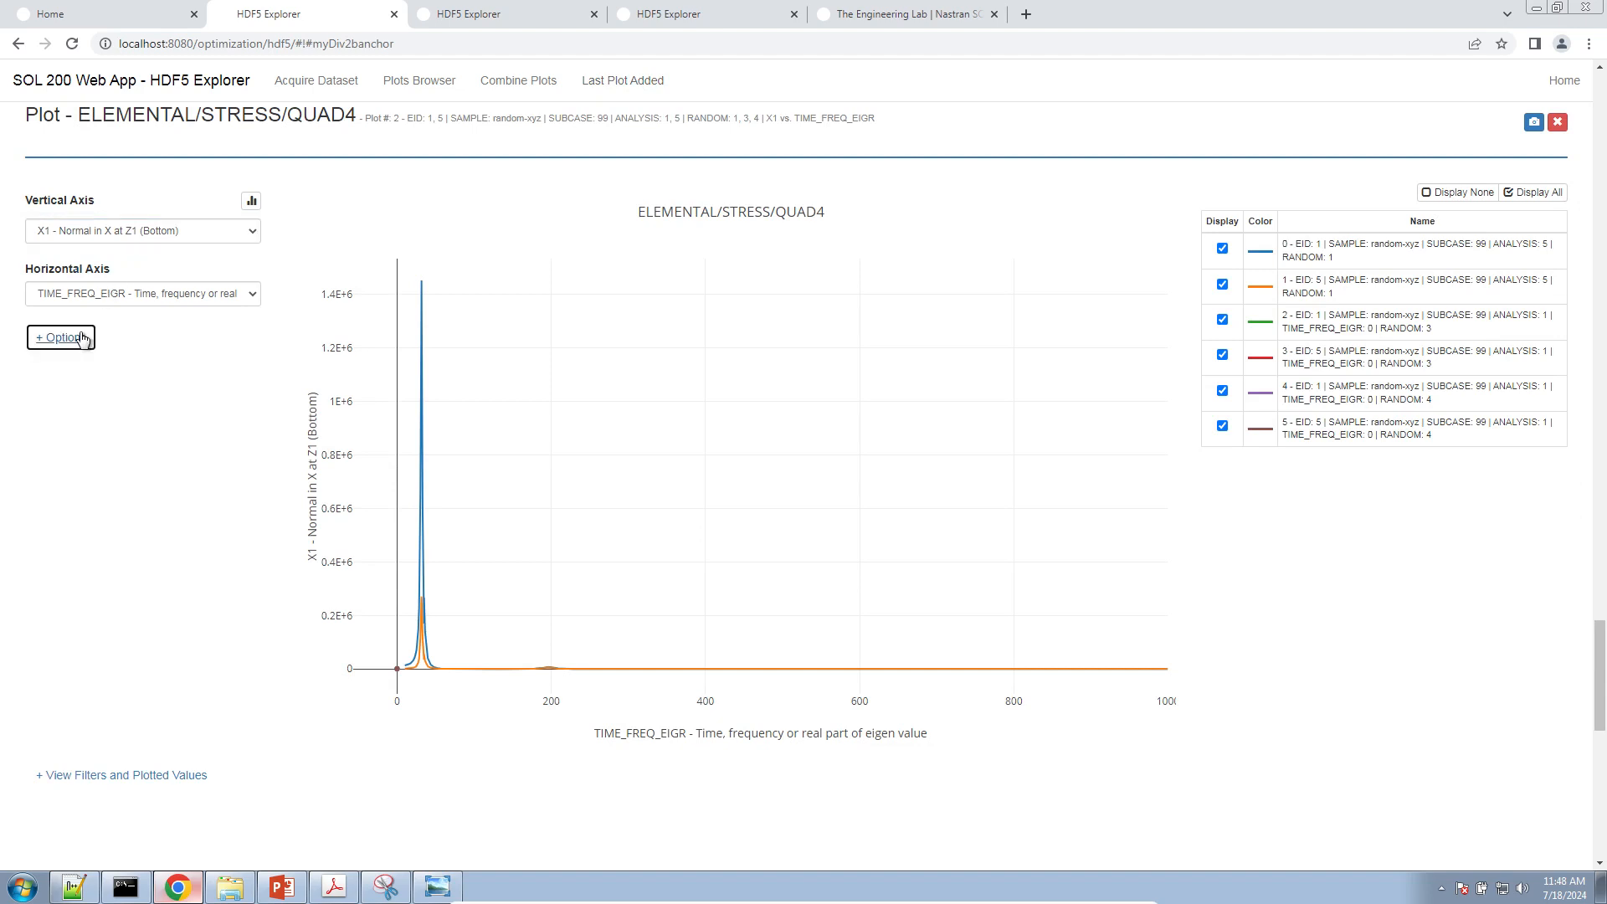
{"action": "left_click", "coordinate": [92, 464]}
{"action": "left_click", "coordinate": [92, 497]}
{"action": "left_click", "coordinate": [61, 338]}
{"action": "mouse_move", "coordinate": [393, 433]}
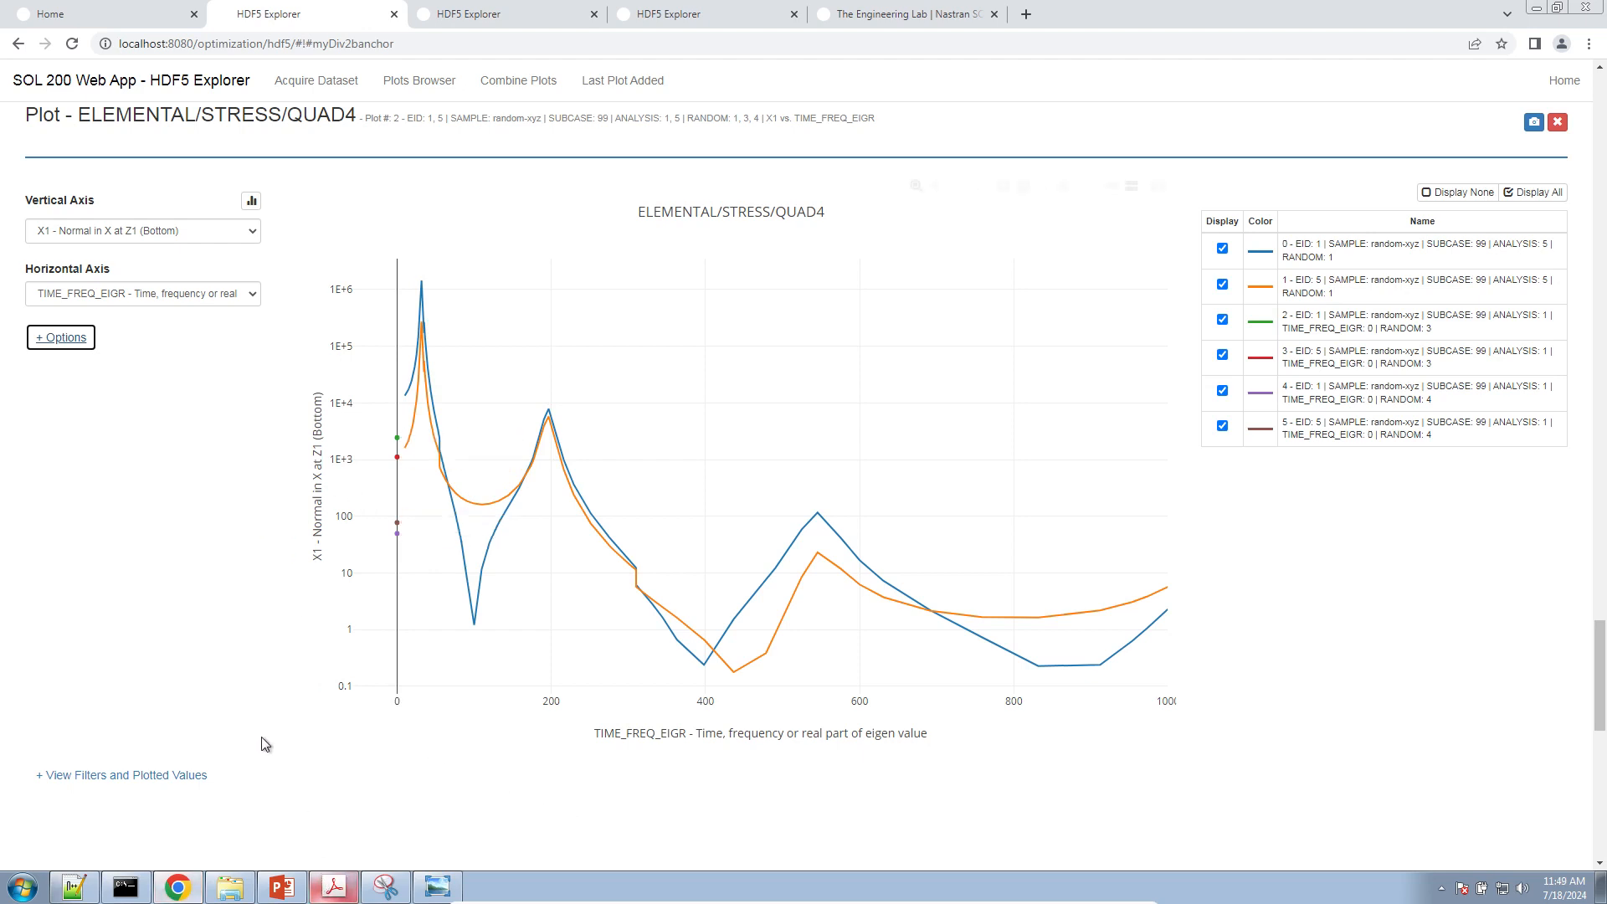
In Notepad++, review the xyplot requests in random-xyz.dat and highlight element 1's QUAD4 stress power spectral density table in random-xyz.f06
{"action": "left_click", "coordinate": [74, 887]}
{"action": "scroll", "coordinate": [531, 402], "scroll_direction": "down", "scroll_amount": 4}
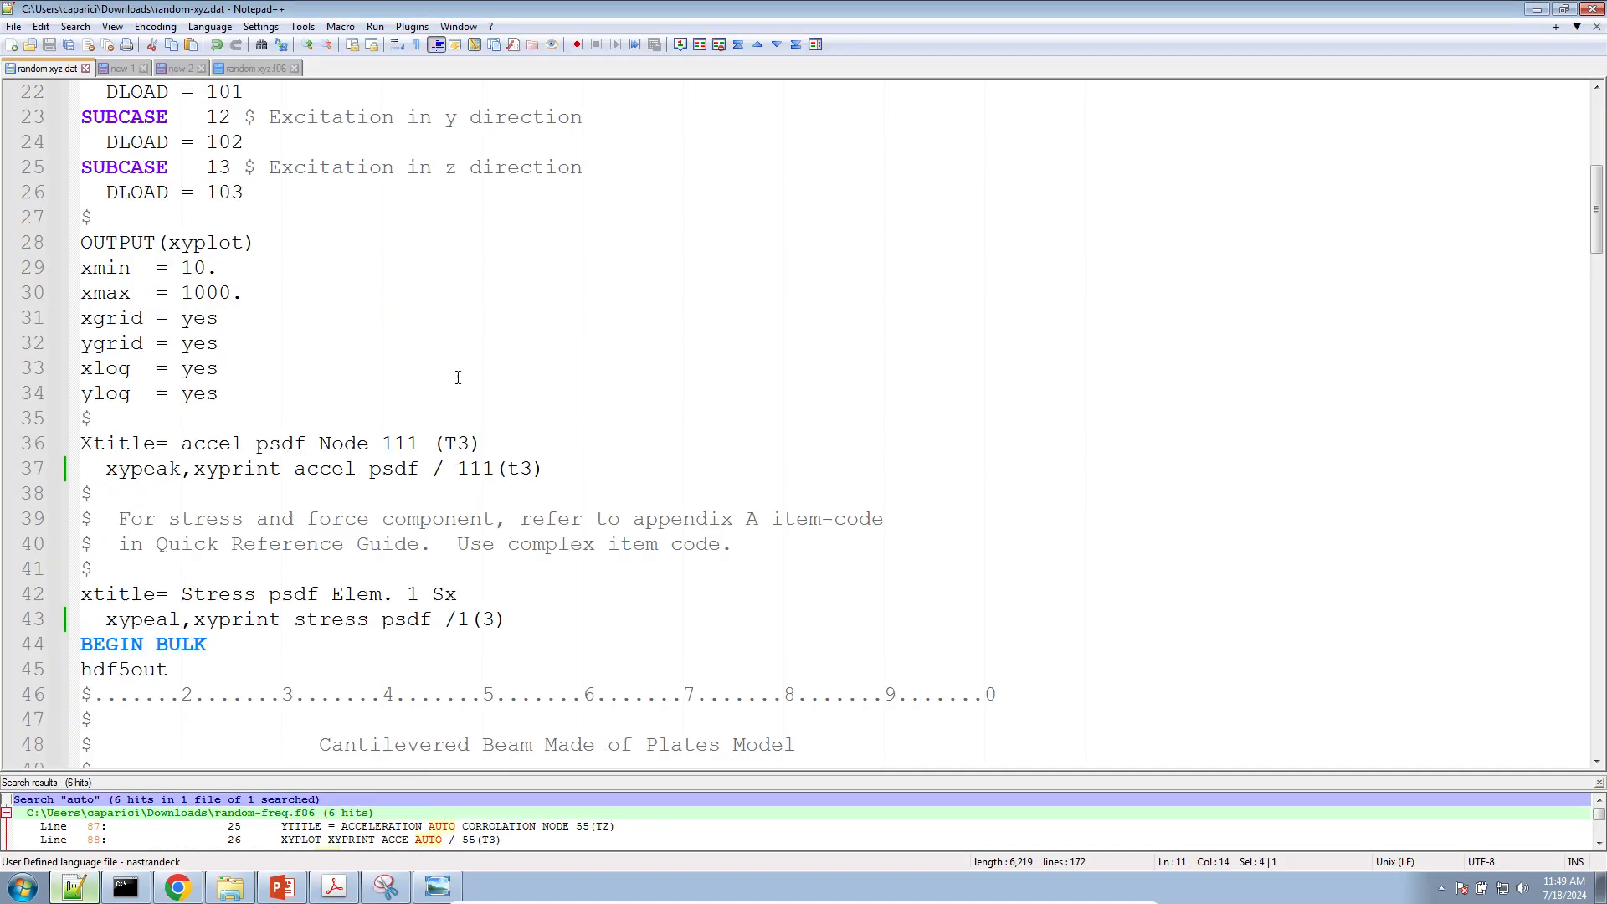
{"action": "left_click", "coordinate": [255, 68]}
{"action": "scroll", "coordinate": [506, 406], "scroll_direction": "up", "scroll_amount": 5}
{"action": "scroll", "coordinate": [506, 405], "scroll_direction": "down", "scroll_amount": 20}
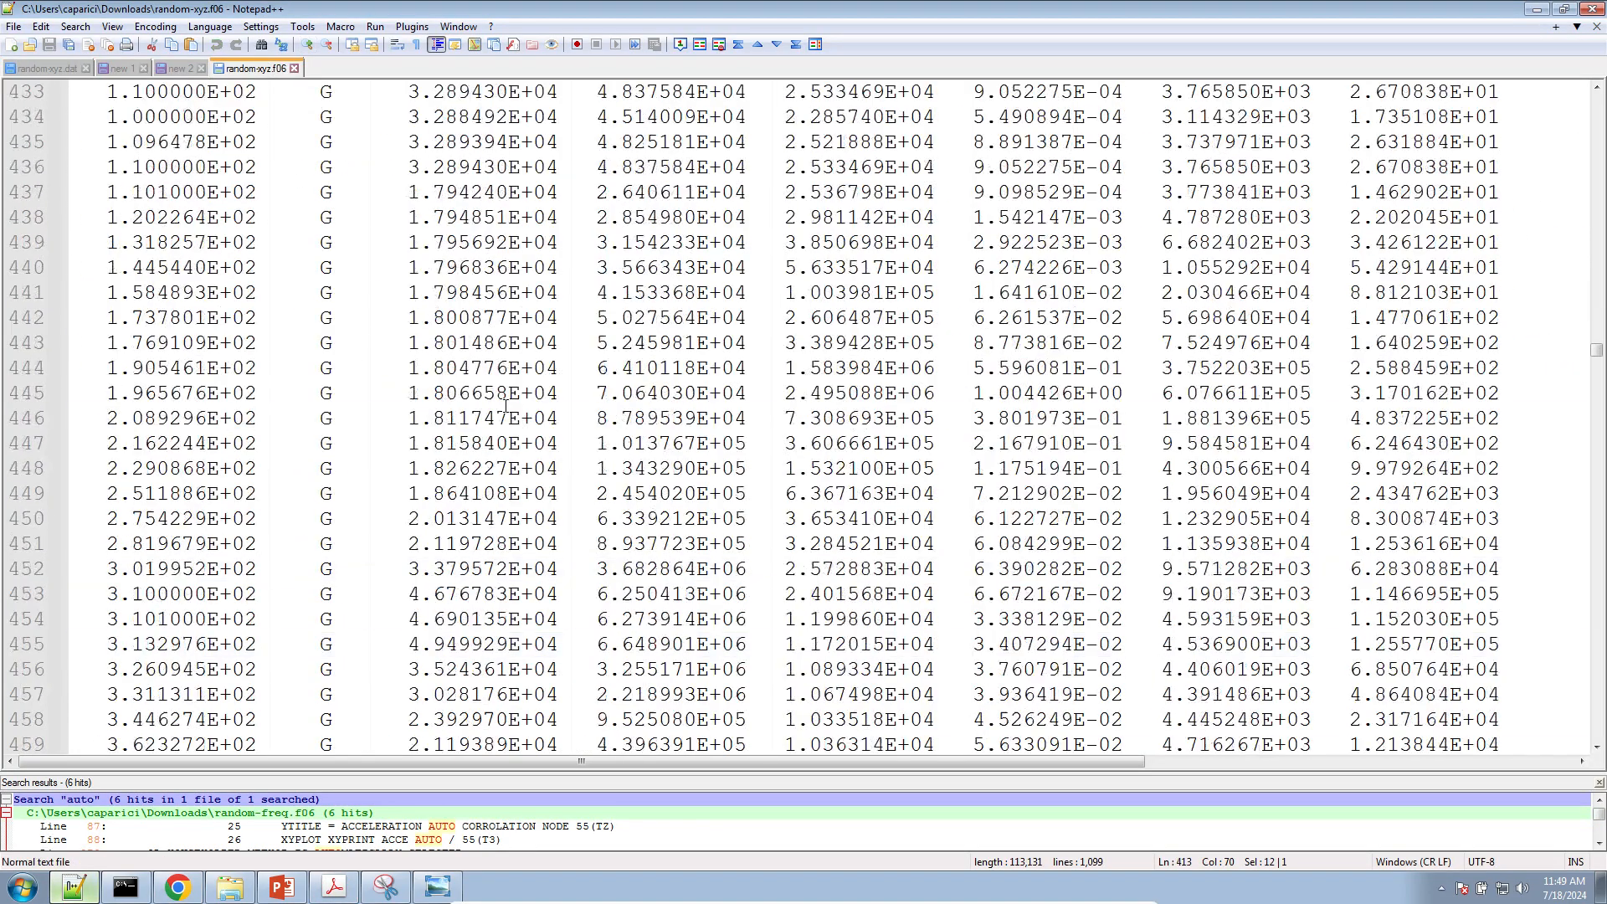
{"action": "scroll", "coordinate": [502, 398], "scroll_direction": "up", "scroll_amount": 1}
{"action": "scroll", "coordinate": [500, 394], "scroll_direction": "down", "scroll_amount": 2}
{"action": "left_click_drag", "start_coordinate": [399, 255], "coordinate": [1375, 633]}
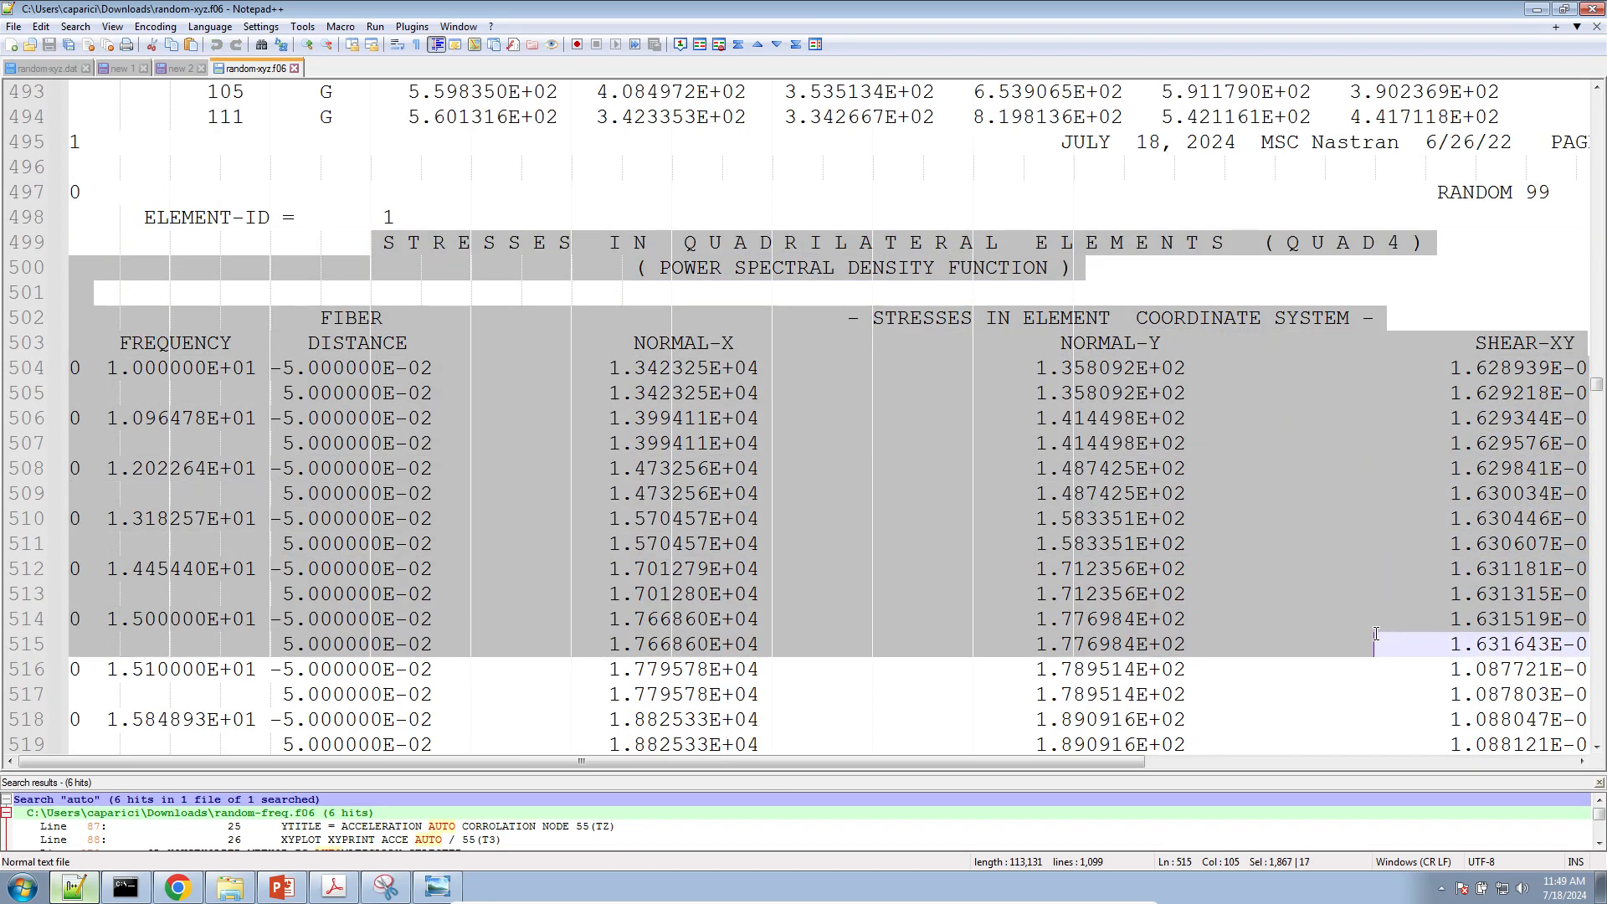
In Chrome, display only the EID 5, RANDOM 1 curve in the QUAD4 stress plot and show its maximum peaks
{"action": "left_click", "coordinate": [179, 889]}
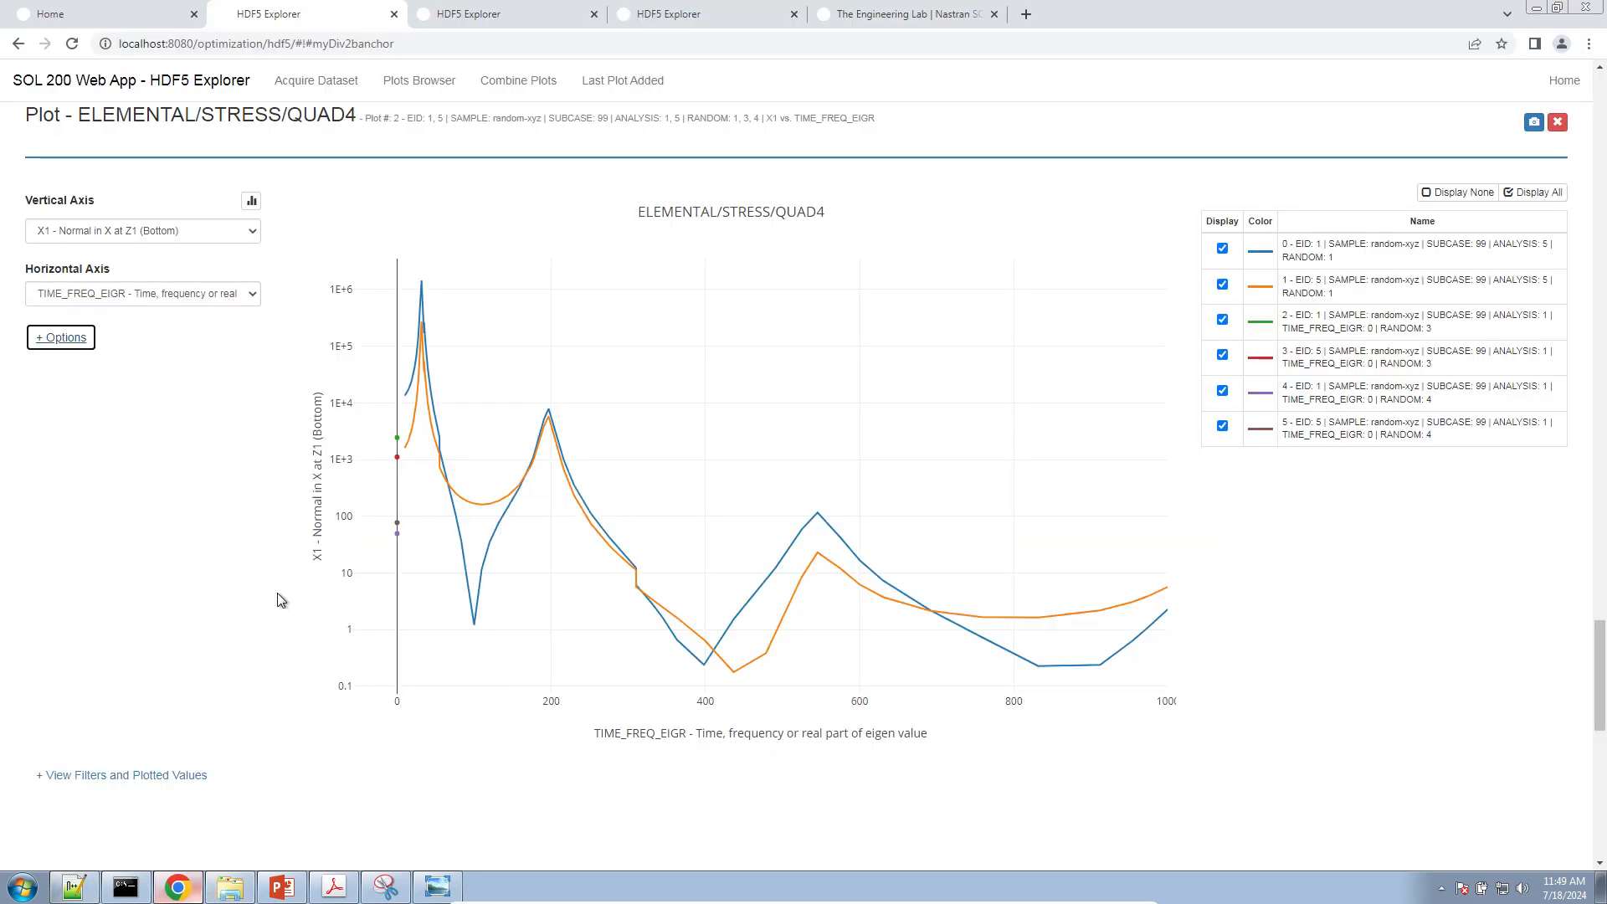
{"action": "left_click", "coordinate": [1458, 192]}
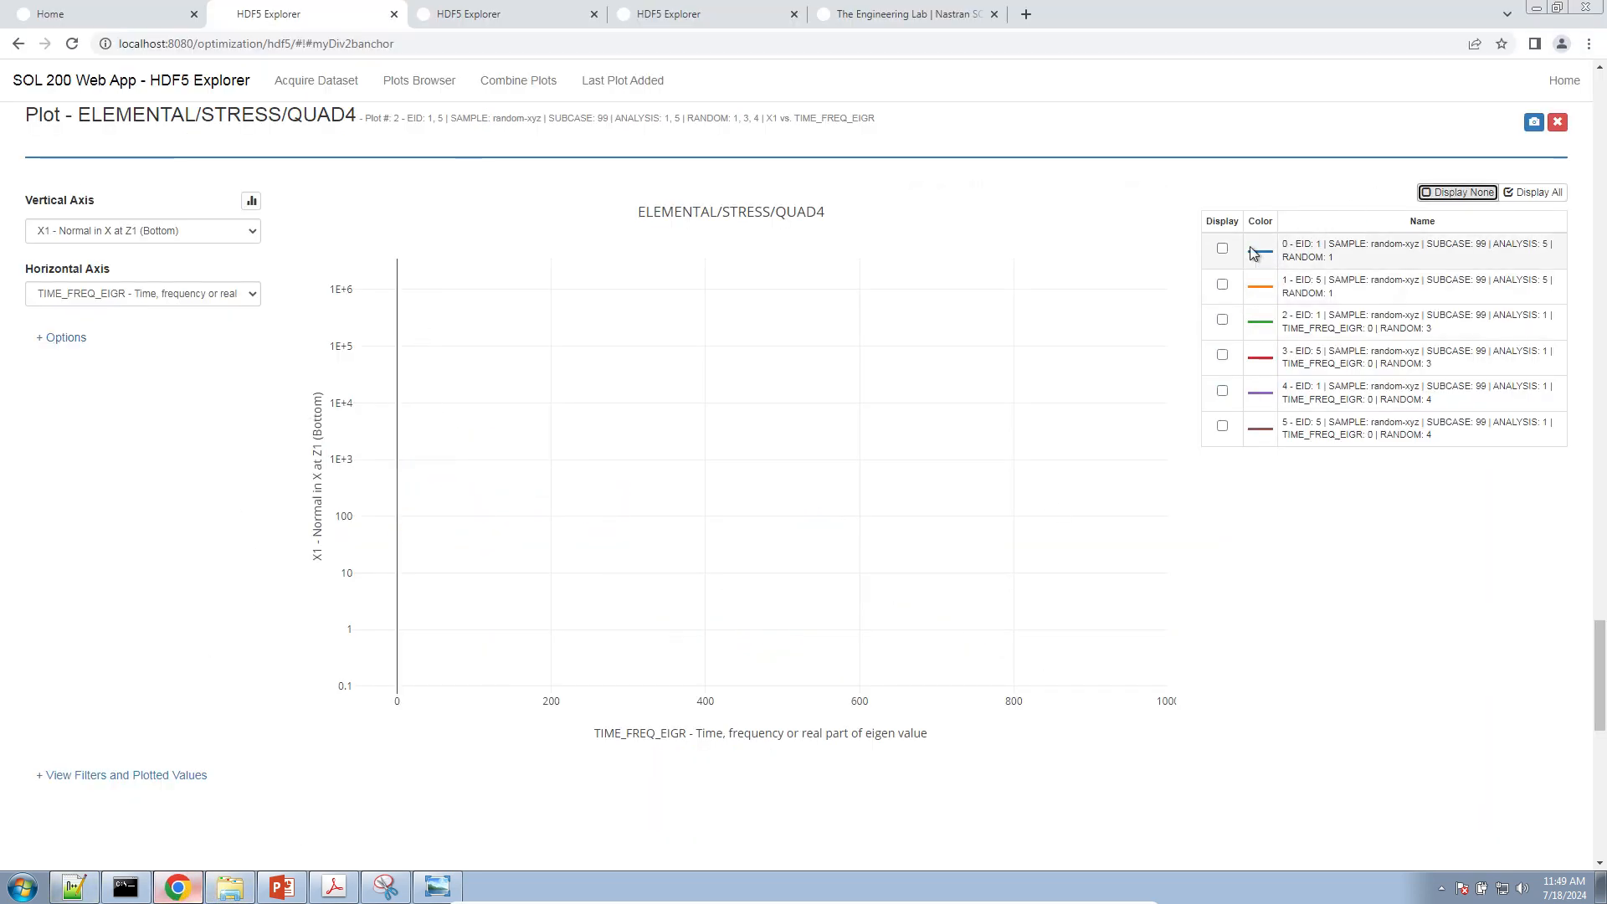
{"action": "left_click", "coordinate": [1222, 284]}
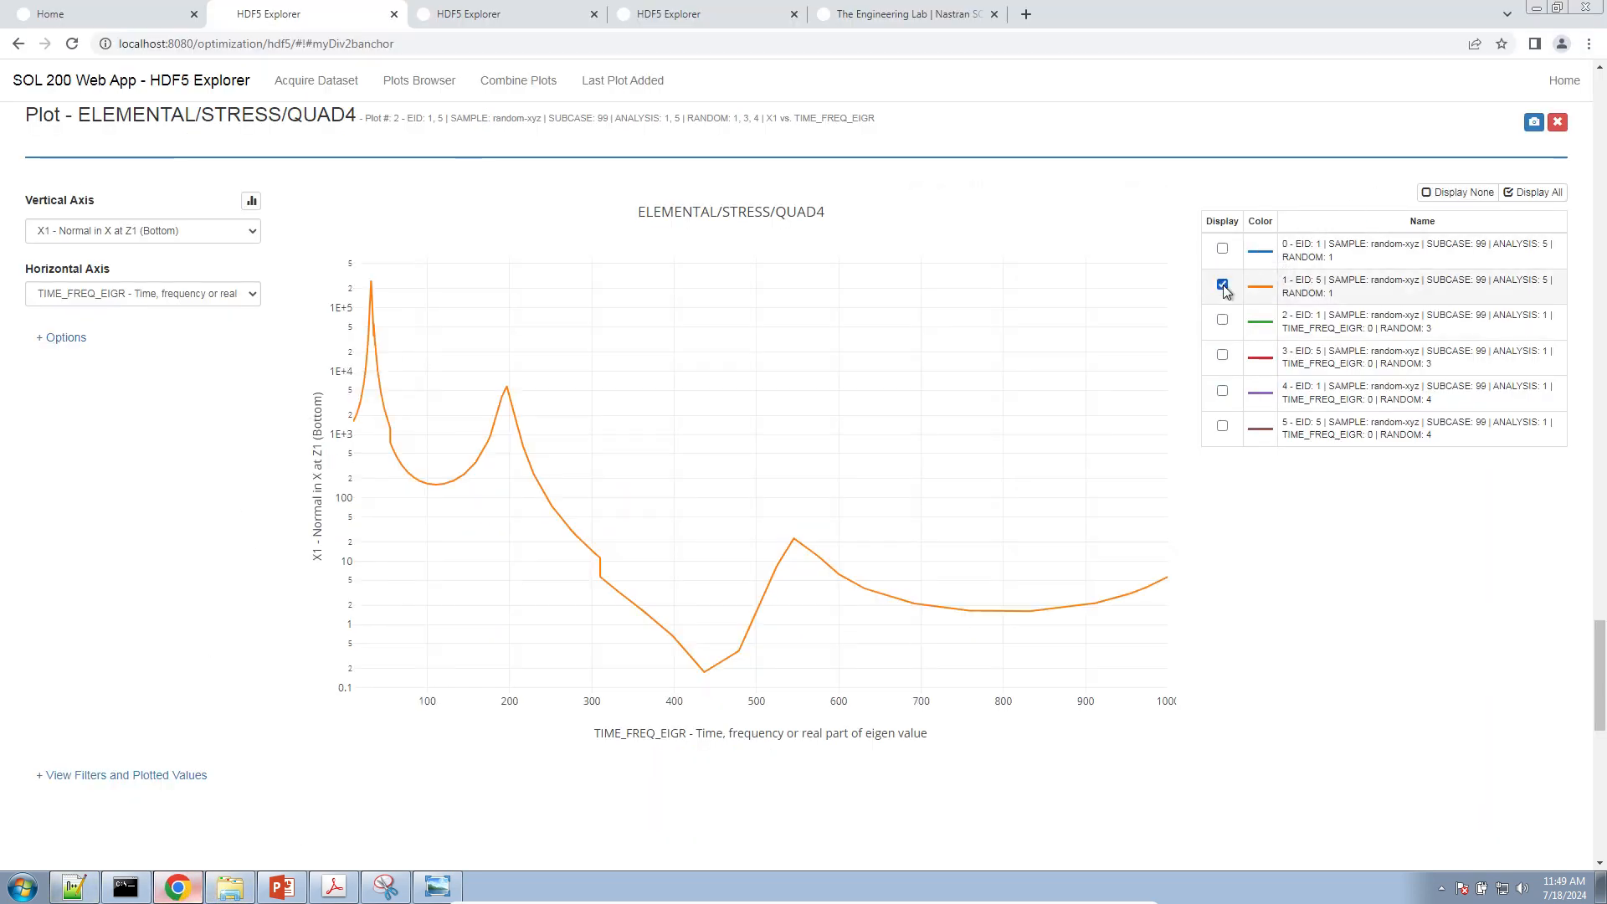
{"action": "left_click", "coordinate": [167, 776]}
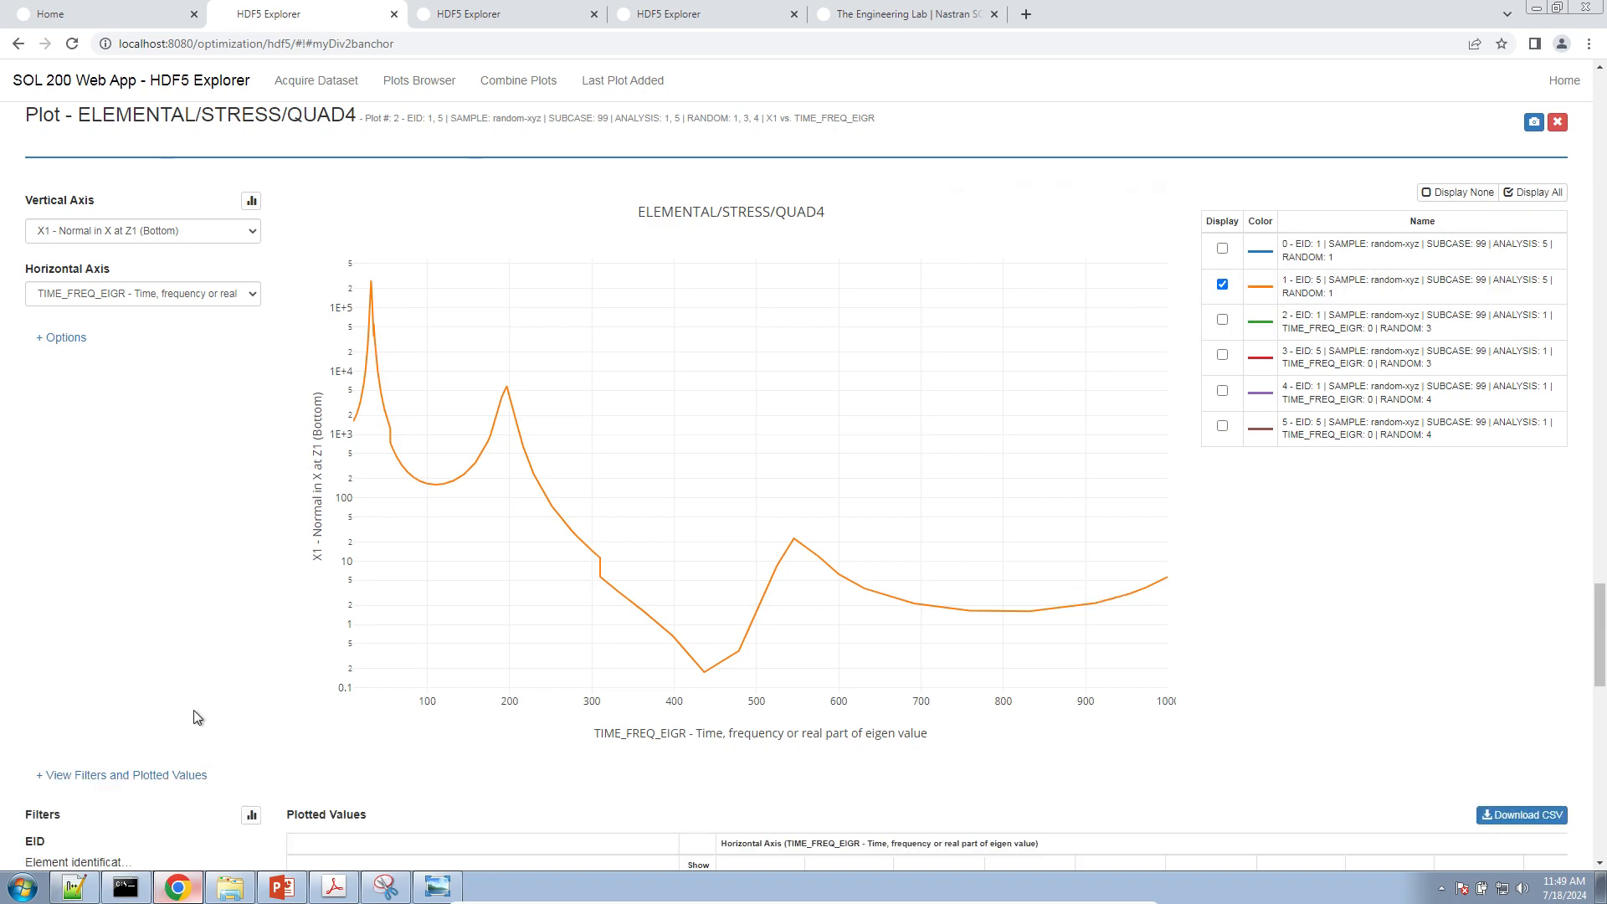
{"action": "scroll", "coordinate": [413, 712], "scroll_direction": "down", "scroll_amount": 3}
{"action": "left_click", "coordinate": [698, 692]}
{"action": "scroll", "coordinate": [349, 251], "scroll_direction": "up", "scroll_amount": 3}
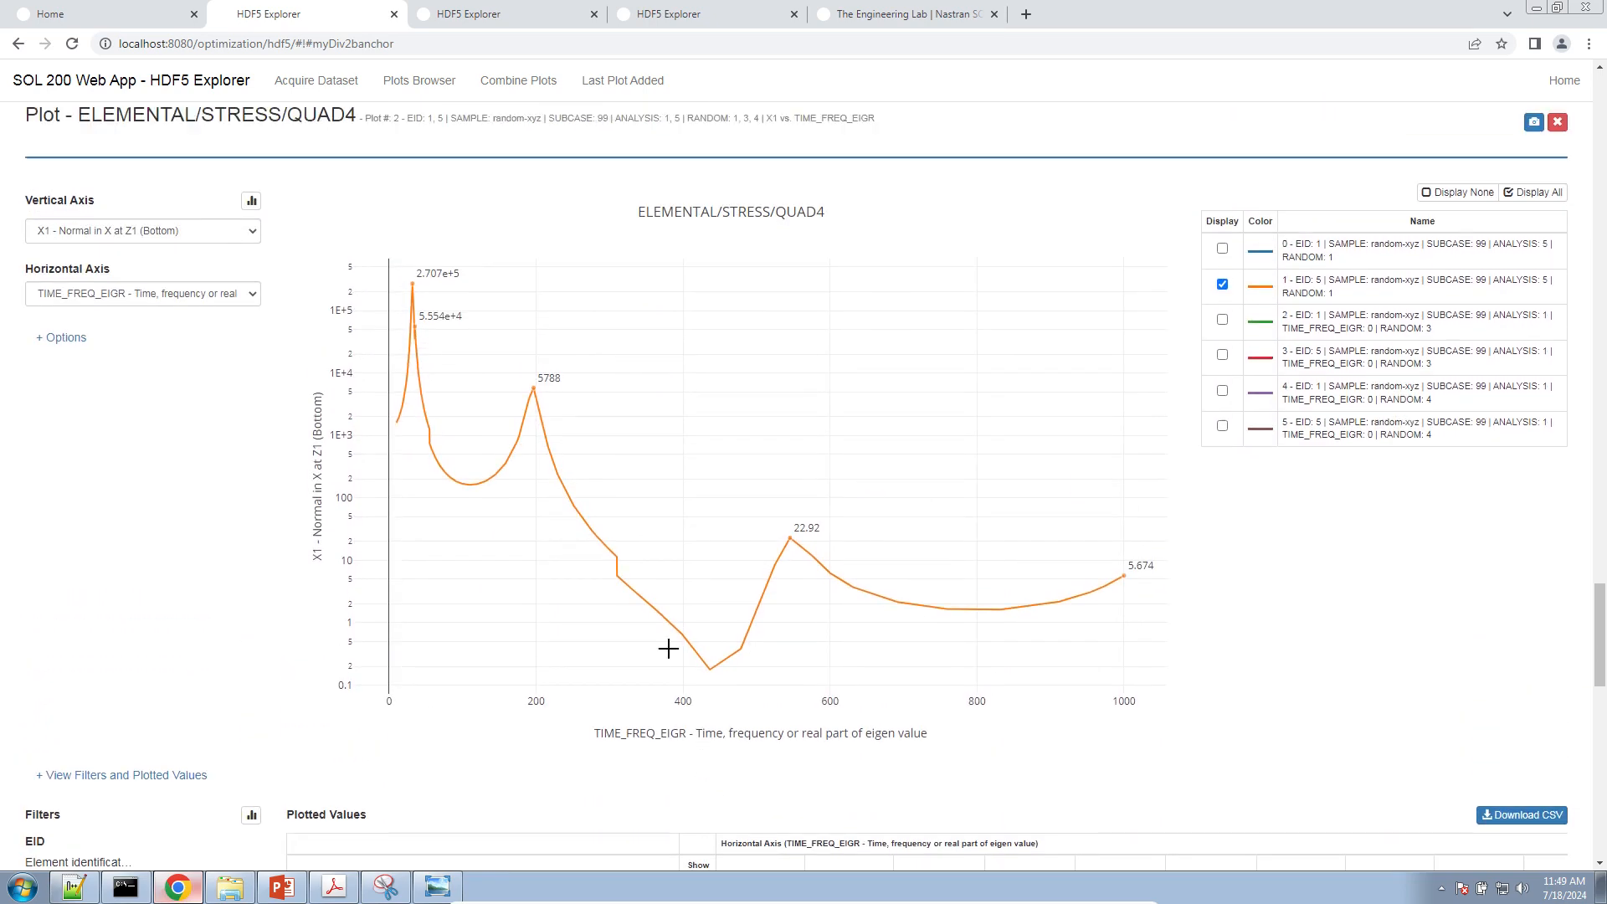
Zoom in on the stress curve's highest peak, and highlight element 5's QUAD4 power spectral density table header in random-xyz.f06 in Notepad++
{"action": "left_click_drag", "start_coordinate": [395, 262], "coordinate": [560, 303]}
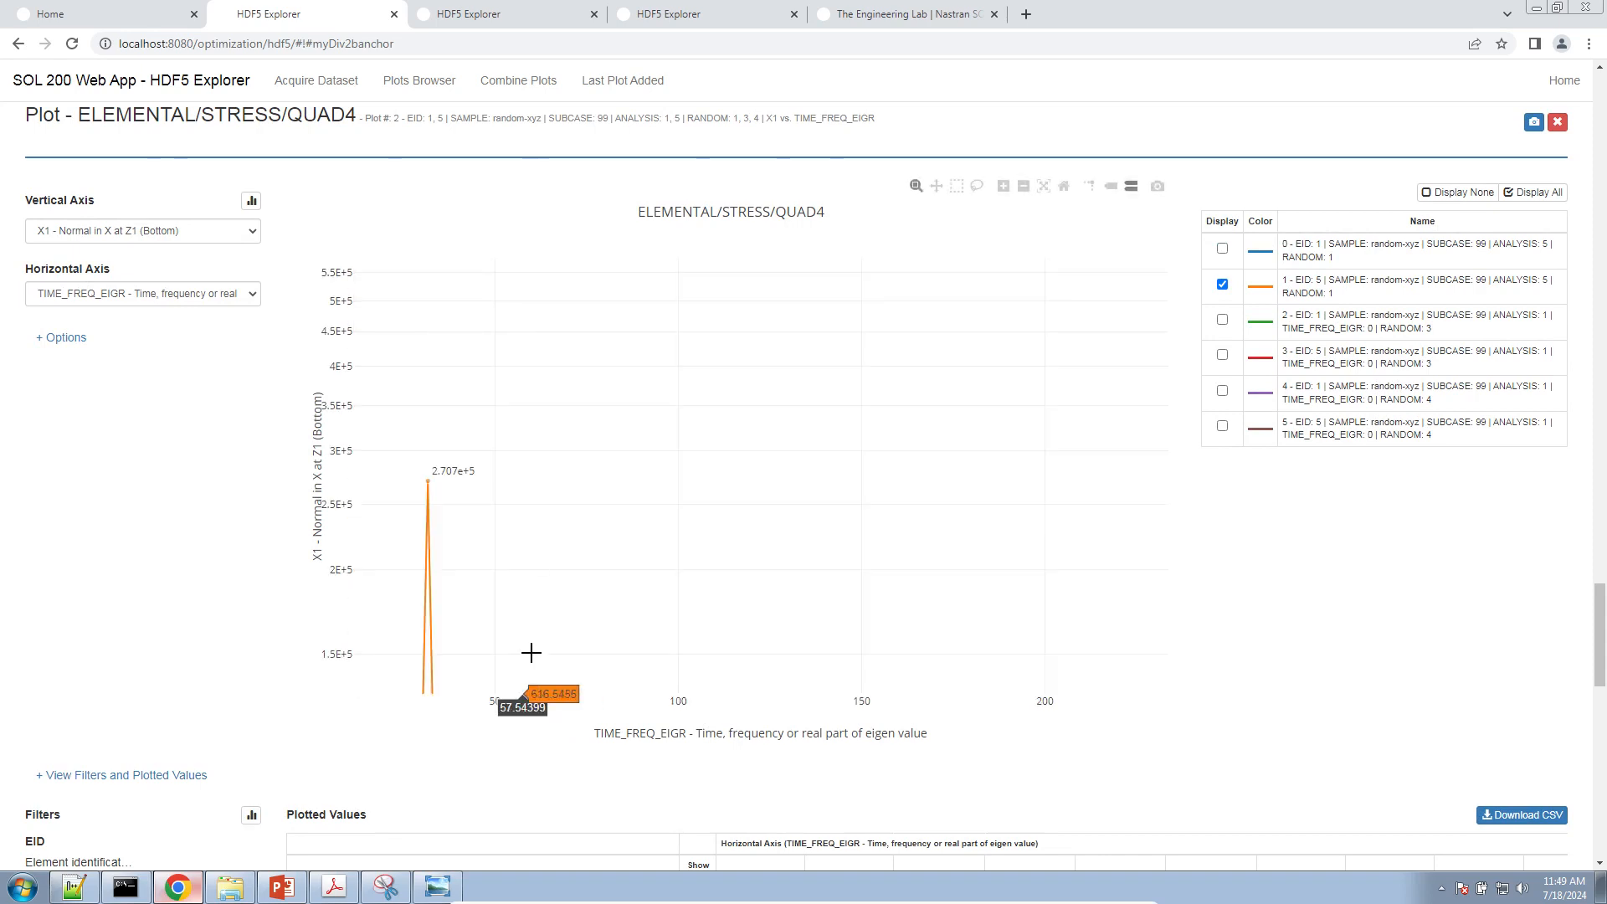
{"action": "left_click", "coordinate": [97, 887]}
{"action": "left_click_drag", "start_coordinate": [269, 216], "coordinate": [679, 494]}
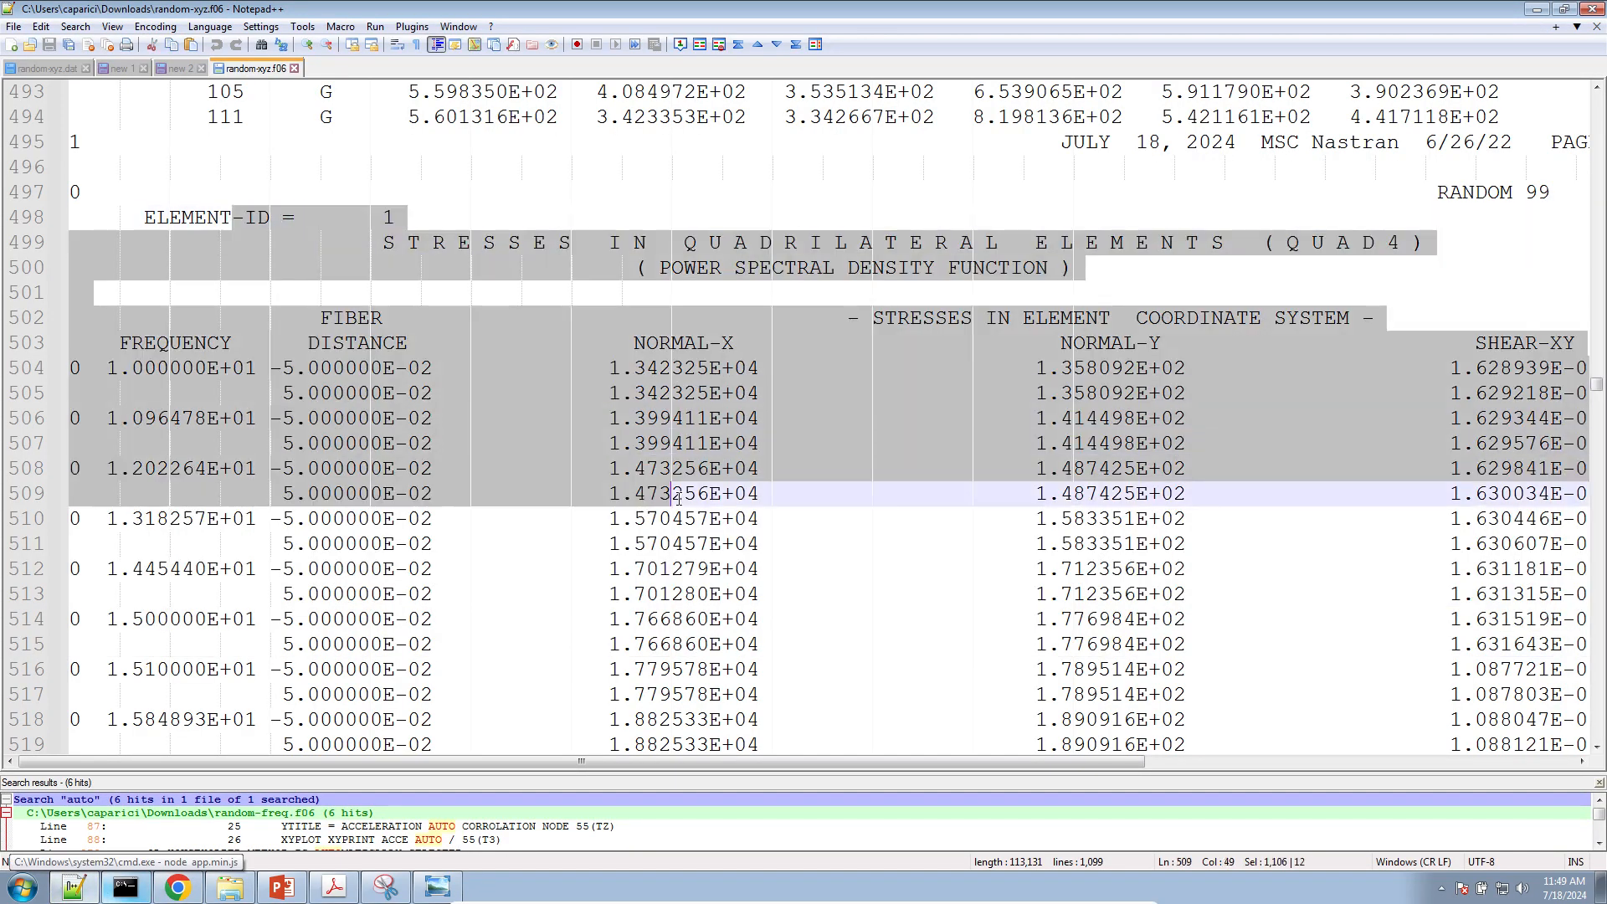
{"action": "scroll", "coordinate": [680, 495], "scroll_direction": "down", "scroll_amount": 20}
{"action": "scroll", "coordinate": [678, 497], "scroll_direction": "down", "scroll_amount": 10}
{"action": "scroll", "coordinate": [679, 498], "scroll_direction": "up", "scroll_amount": 14}
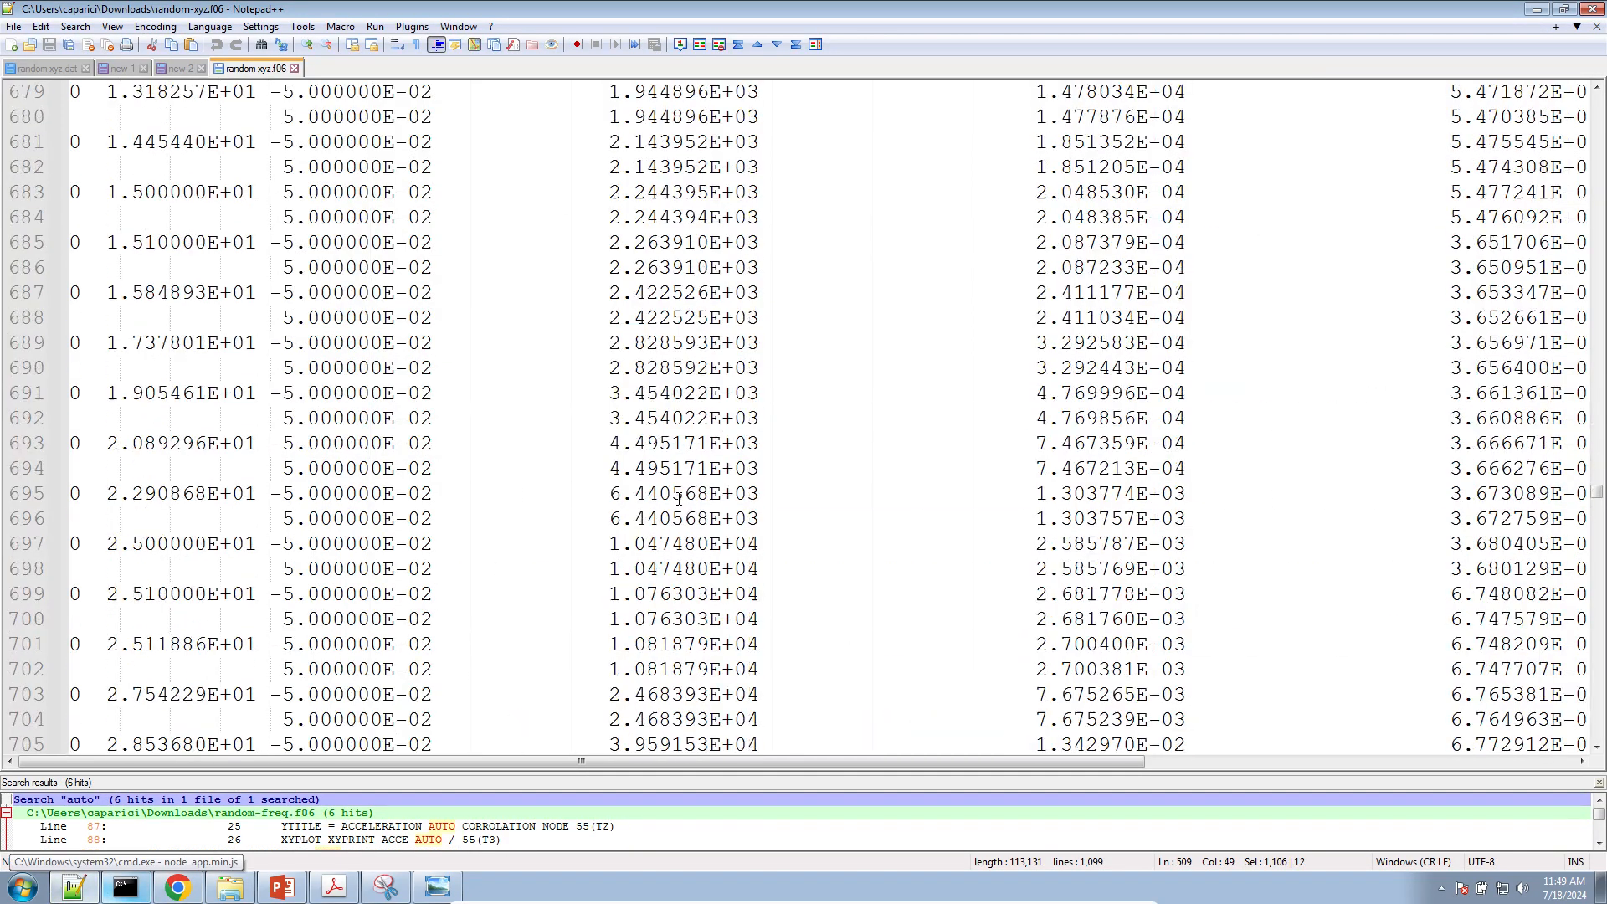
{"action": "left_click_drag", "start_coordinate": [199, 381], "coordinate": [503, 595]}
{"action": "scroll", "coordinate": [126, 534], "scroll_direction": "down", "scroll_amount": 7}
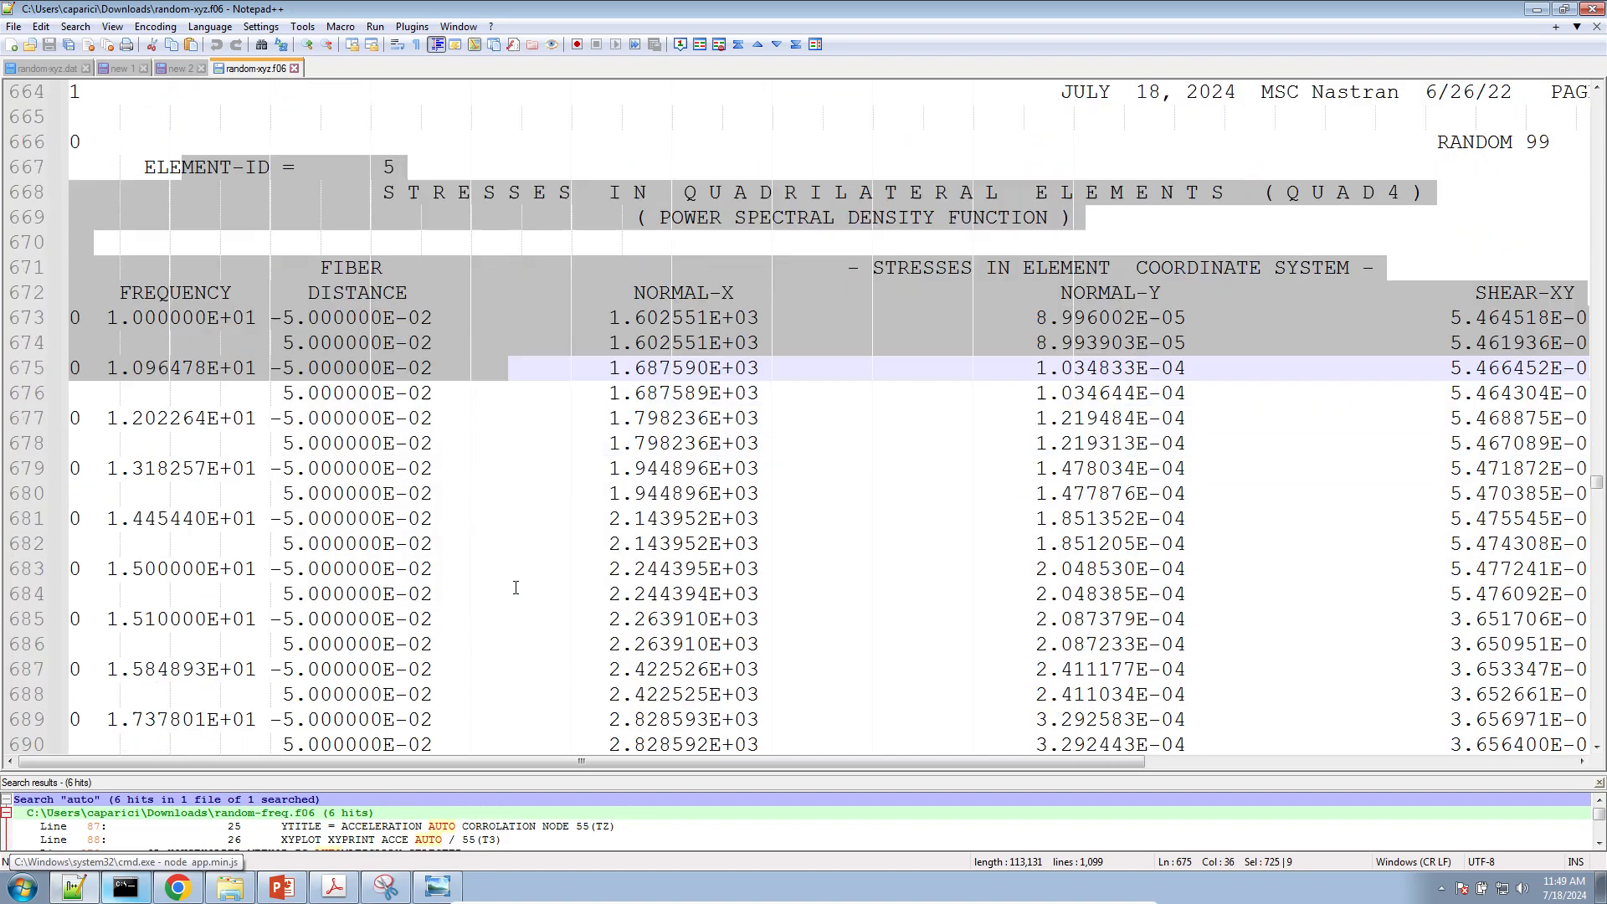
Find the 3.170756E+01 frequency row in element 5's stress table and highlight its NORMAL-X value
{"action": "scroll", "coordinate": [127, 534], "scroll_direction": "down", "scroll_amount": 11}
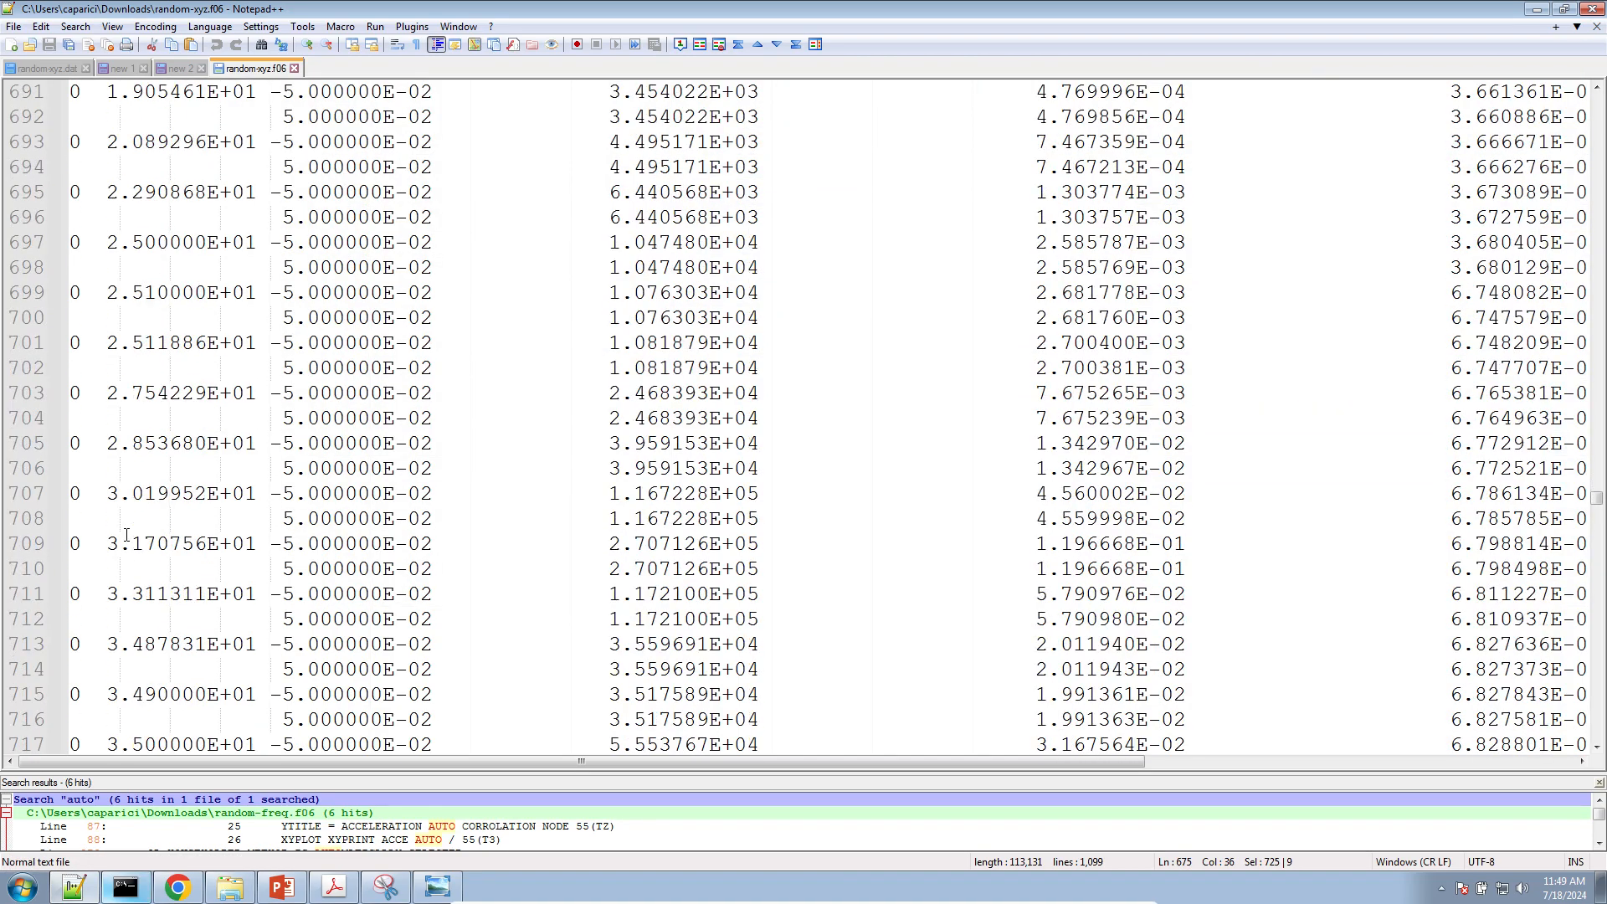
{"action": "scroll", "coordinate": [126, 534], "scroll_direction": "down", "scroll_amount": 1}
{"action": "scroll", "coordinate": [160, 268], "scroll_direction": "up", "scroll_amount": 5}
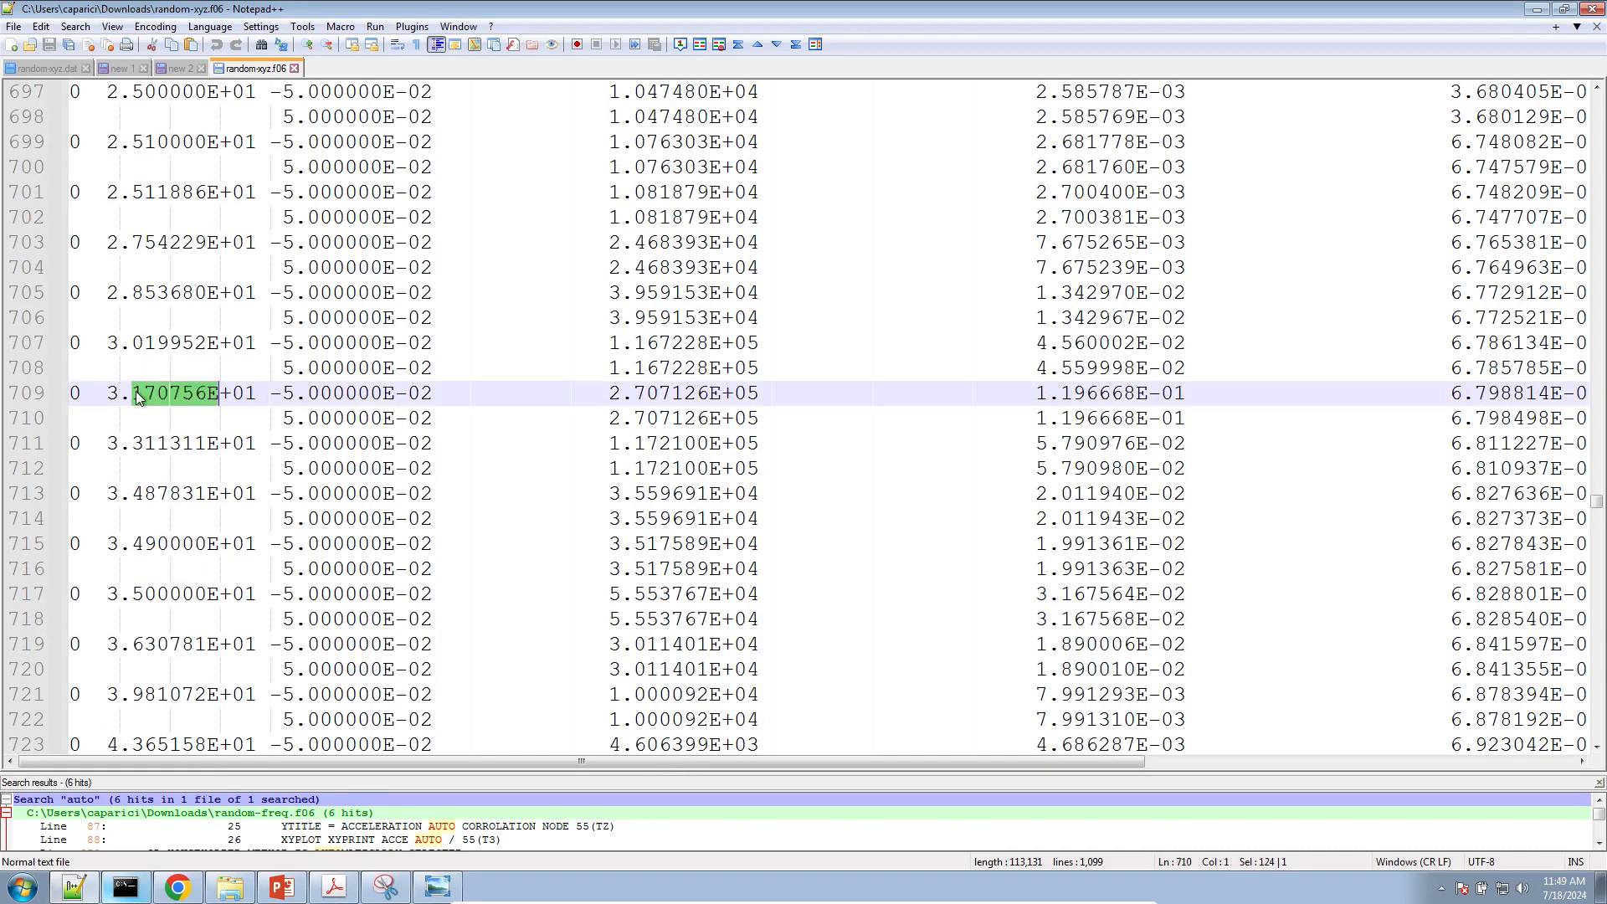
{"action": "triple_click", "coordinate": [135, 388]}
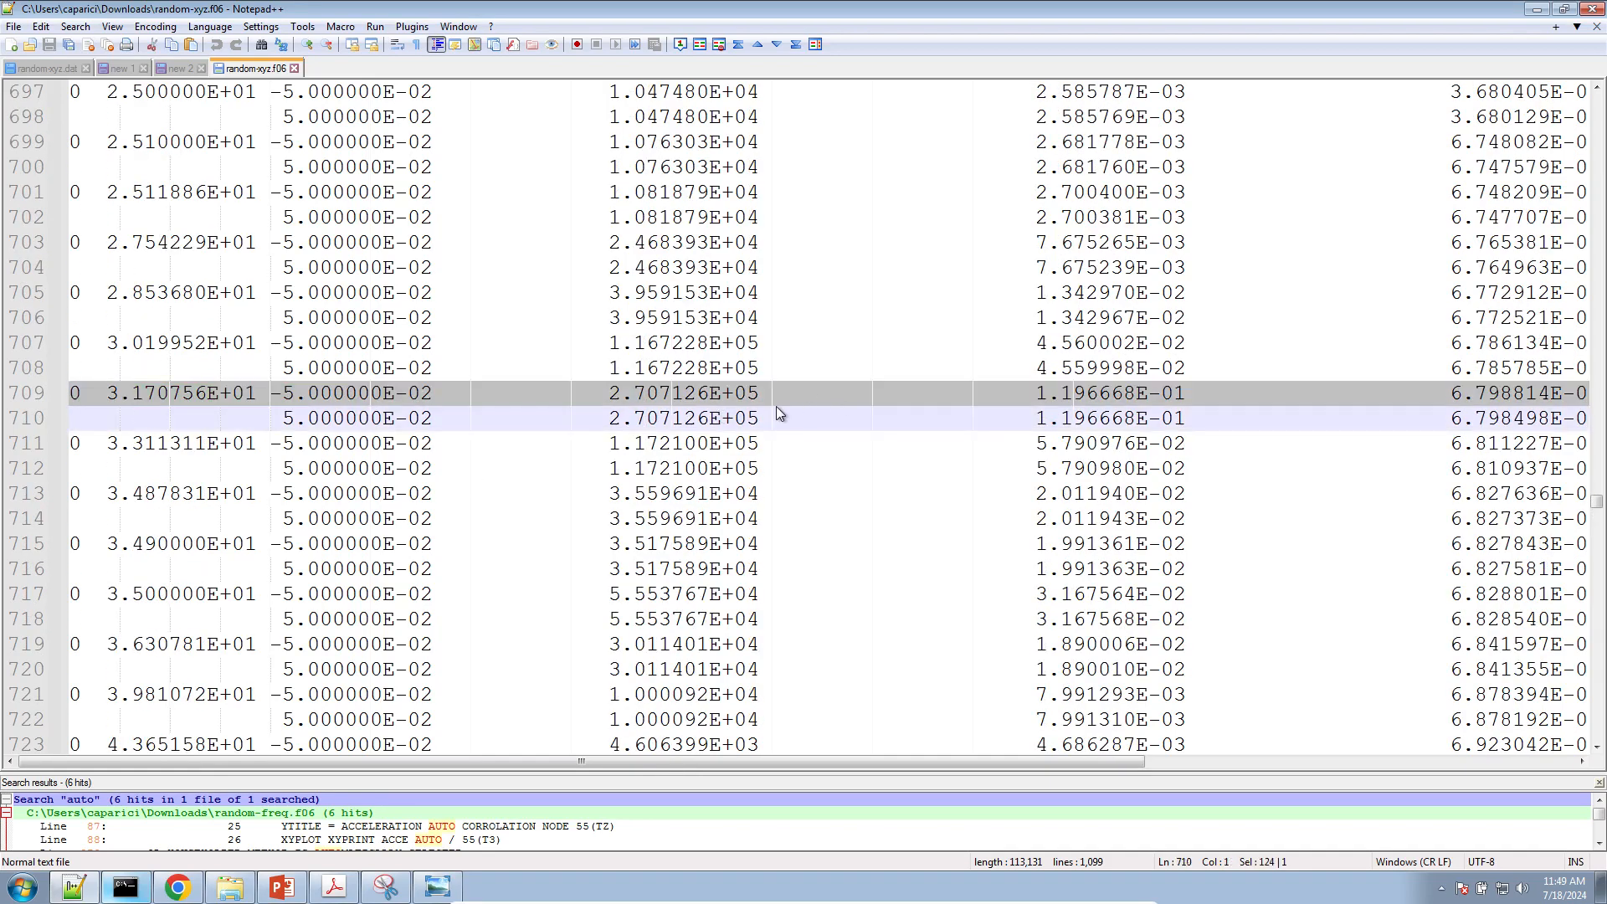
{"action": "left_click", "coordinate": [611, 393]}
{"action": "left_click_drag", "start_coordinate": [611, 392], "coordinate": [764, 397]}
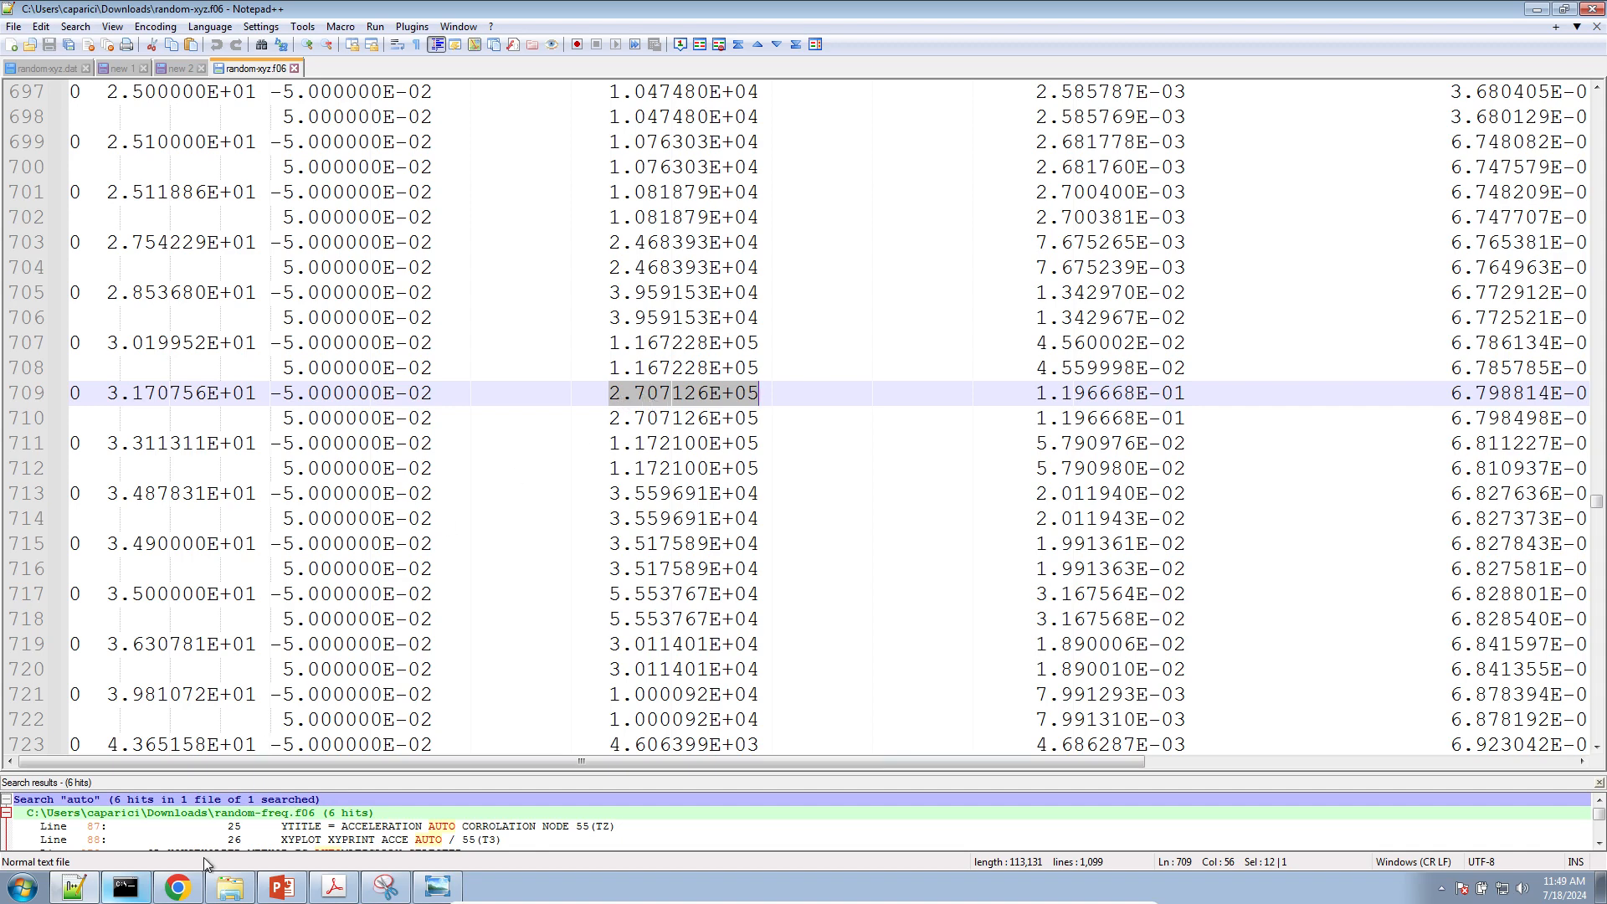
Compare the highlighted f06 value with the stress plot's highest peak up close in Chrome, and restore the plot's full range
{"action": "left_click", "coordinate": [186, 886]}
{"action": "left_click_drag", "start_coordinate": [493, 434], "coordinate": [396, 529]}
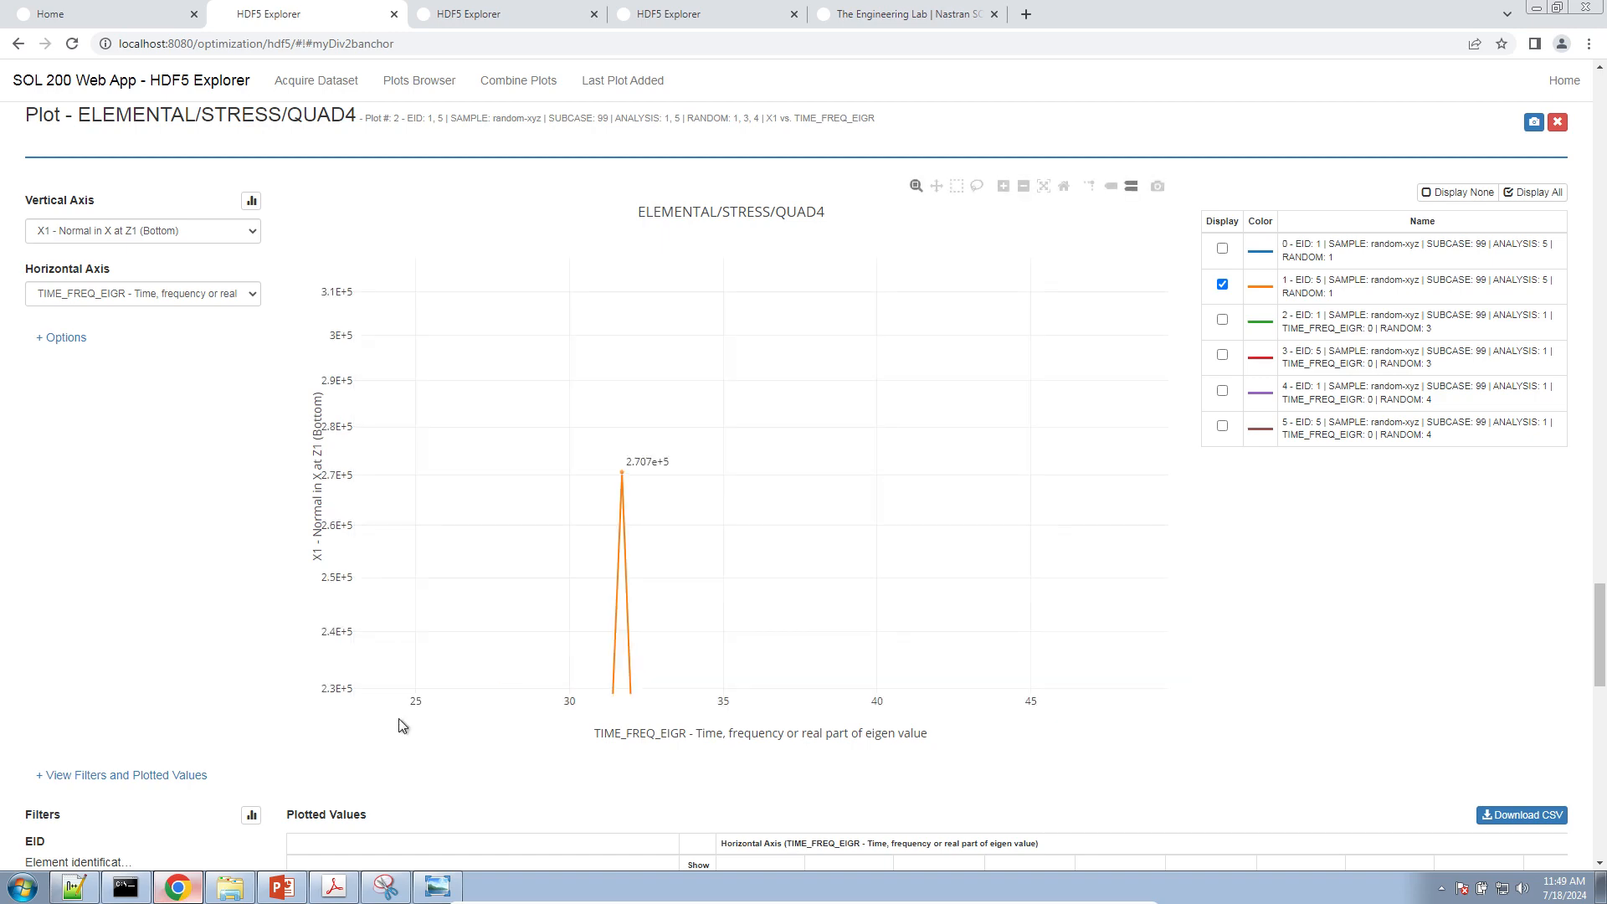
{"action": "left_click", "coordinate": [88, 893]}
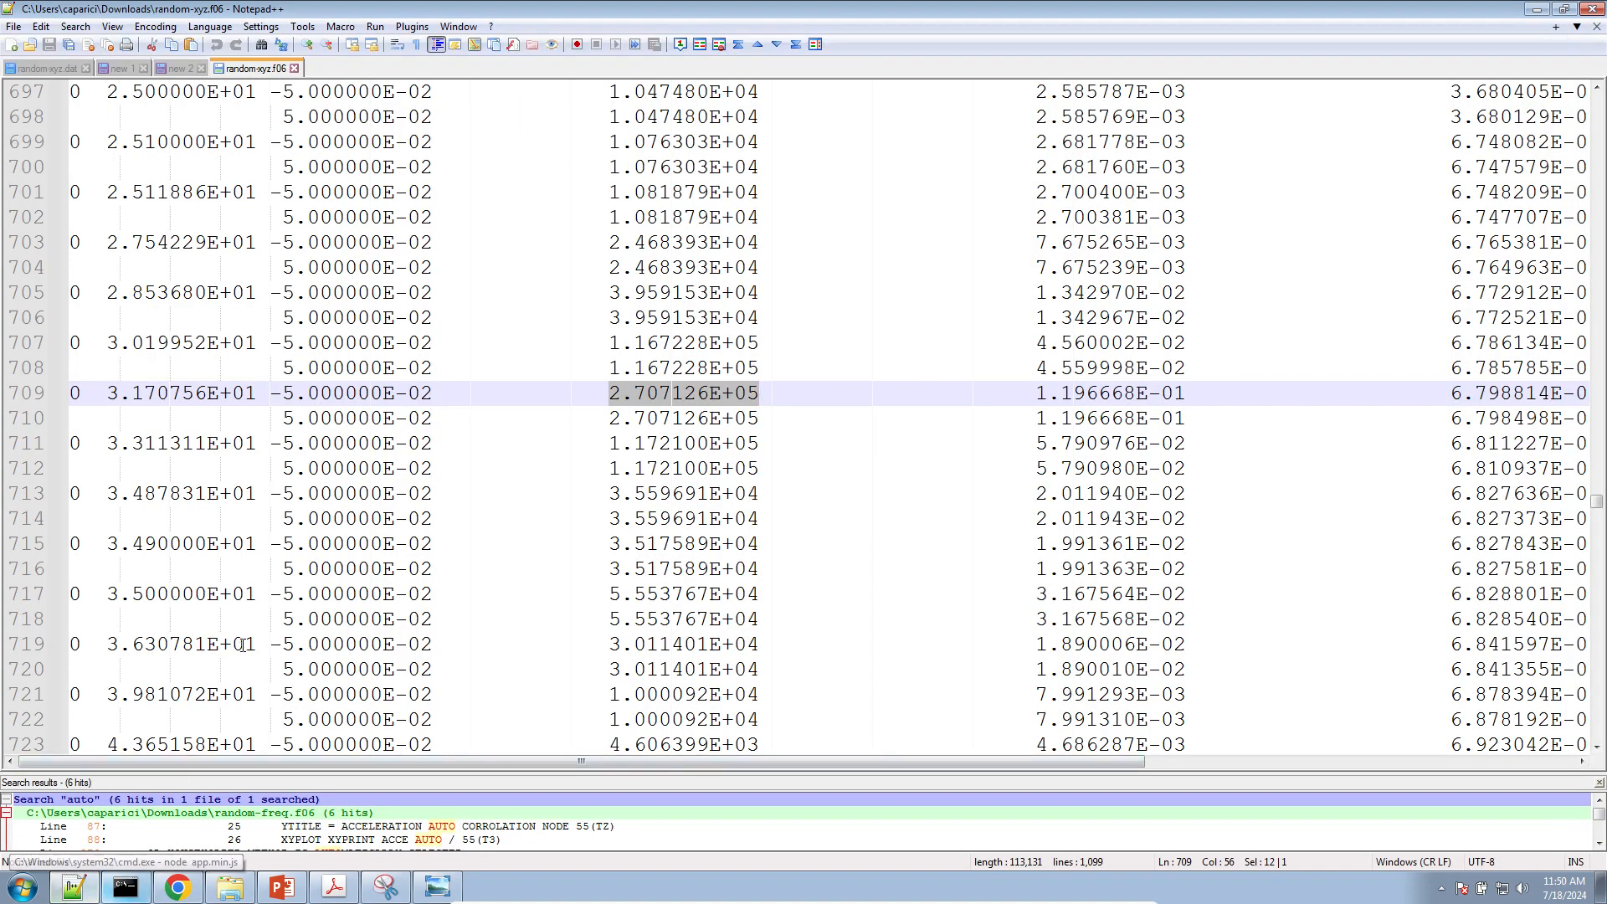
{"action": "left_click", "coordinate": [177, 887]}
{"action": "left_click", "coordinate": [1063, 191]}
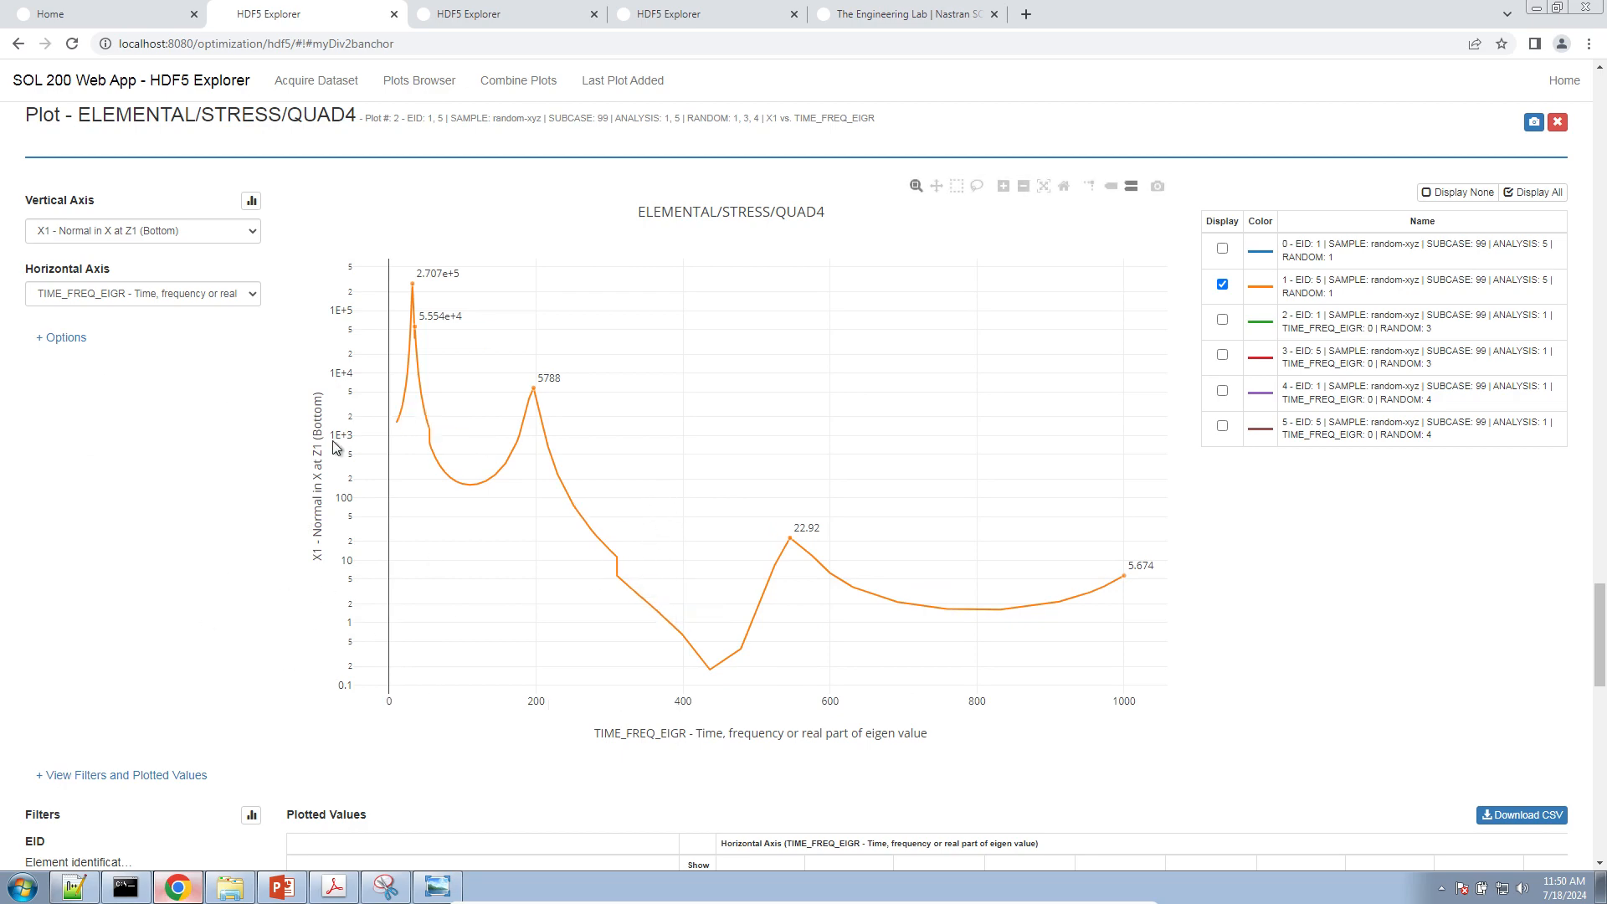
Go through the Plots Browser to the NODAL/ACCELERATION plot
{"action": "left_click", "coordinate": [401, 80]}
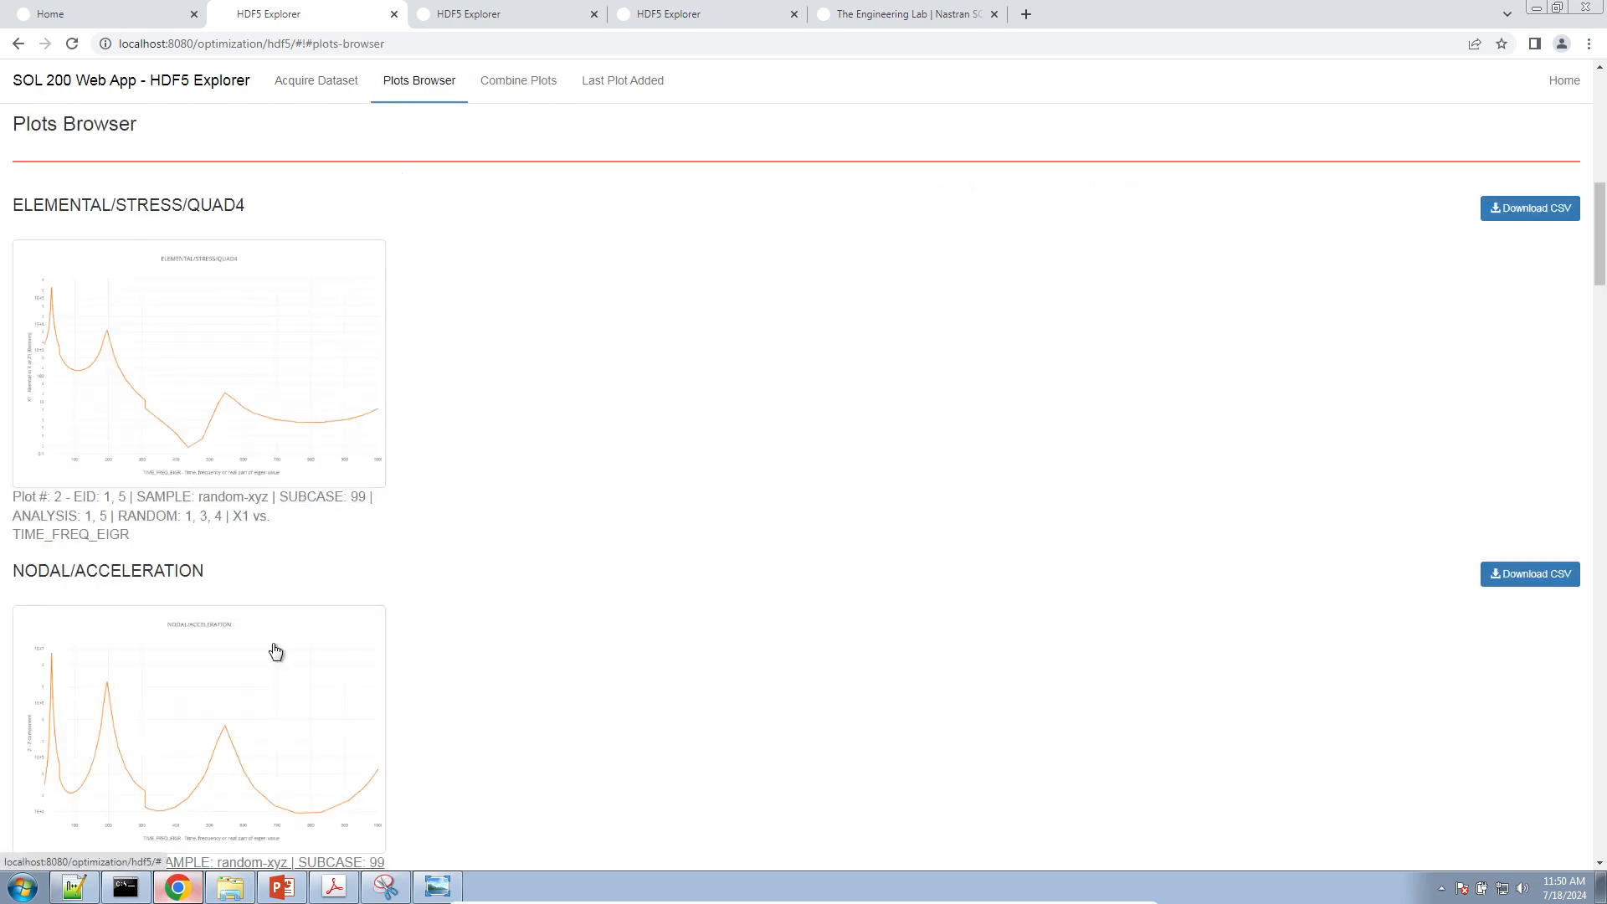
{"action": "scroll", "coordinate": [282, 643], "scroll_direction": "down", "scroll_amount": 8}
{"action": "scroll", "coordinate": [282, 643], "scroll_direction": "down", "scroll_amount": 15}
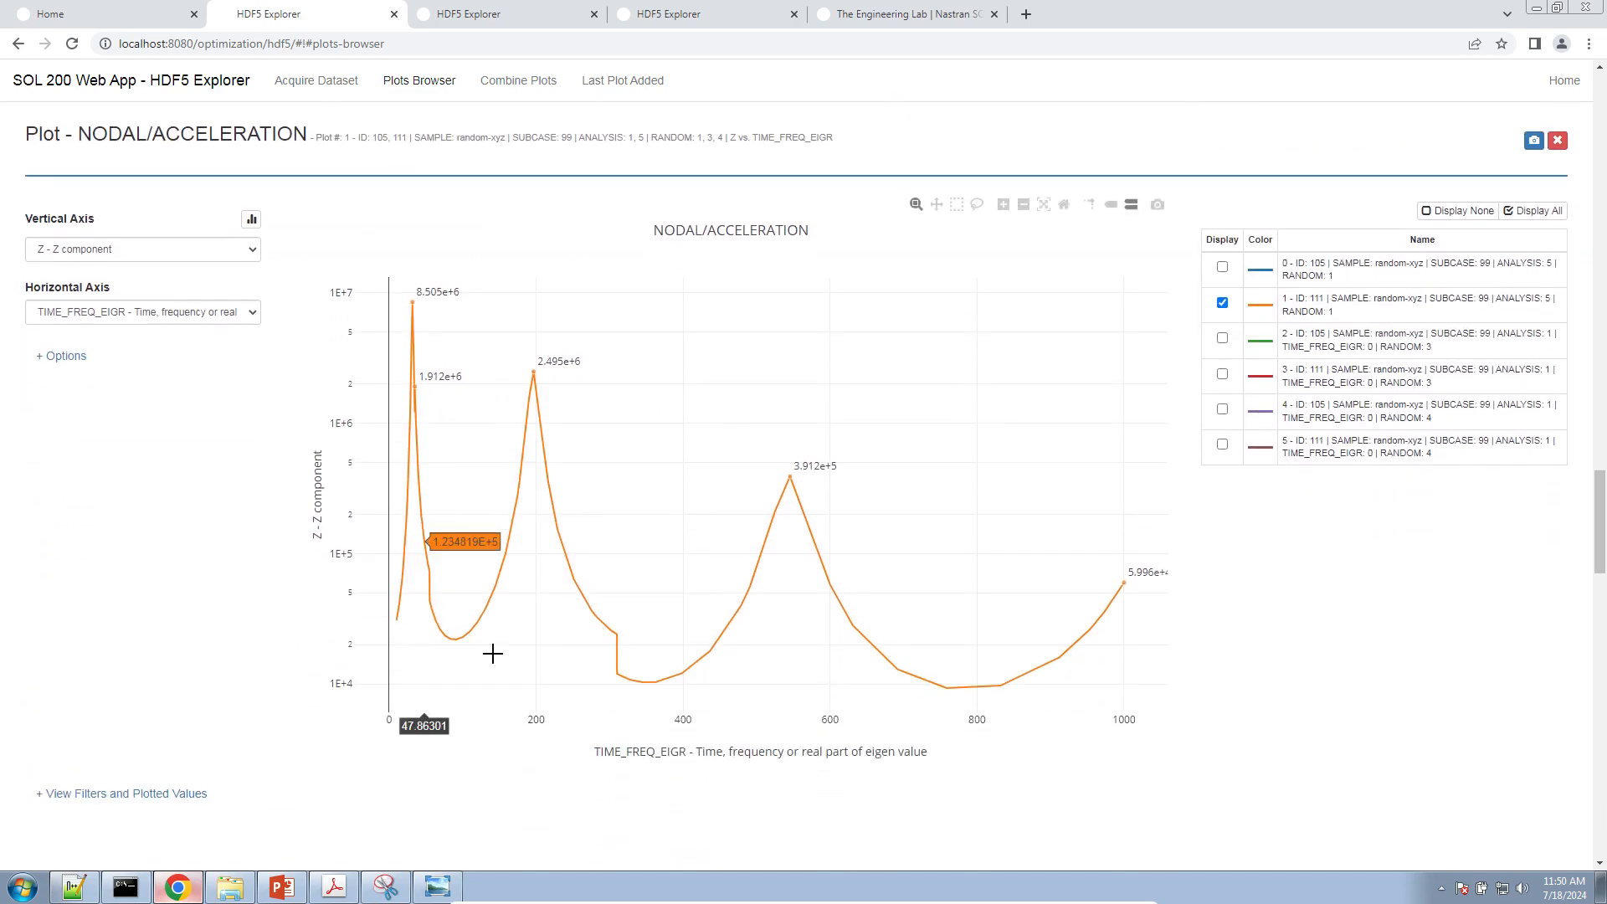
Shift the acceleration plot's horizontal axis, limit it to 800 to 900, and restore the full range
{"action": "left_click_drag", "start_coordinate": [699, 719], "coordinate": [389, 715]}
{"action": "left_click_drag", "start_coordinate": [333, 408], "coordinate": [381, 407]}
{"action": "left_click", "coordinate": [366, 720]}
{"action": "type", "text": "80"}
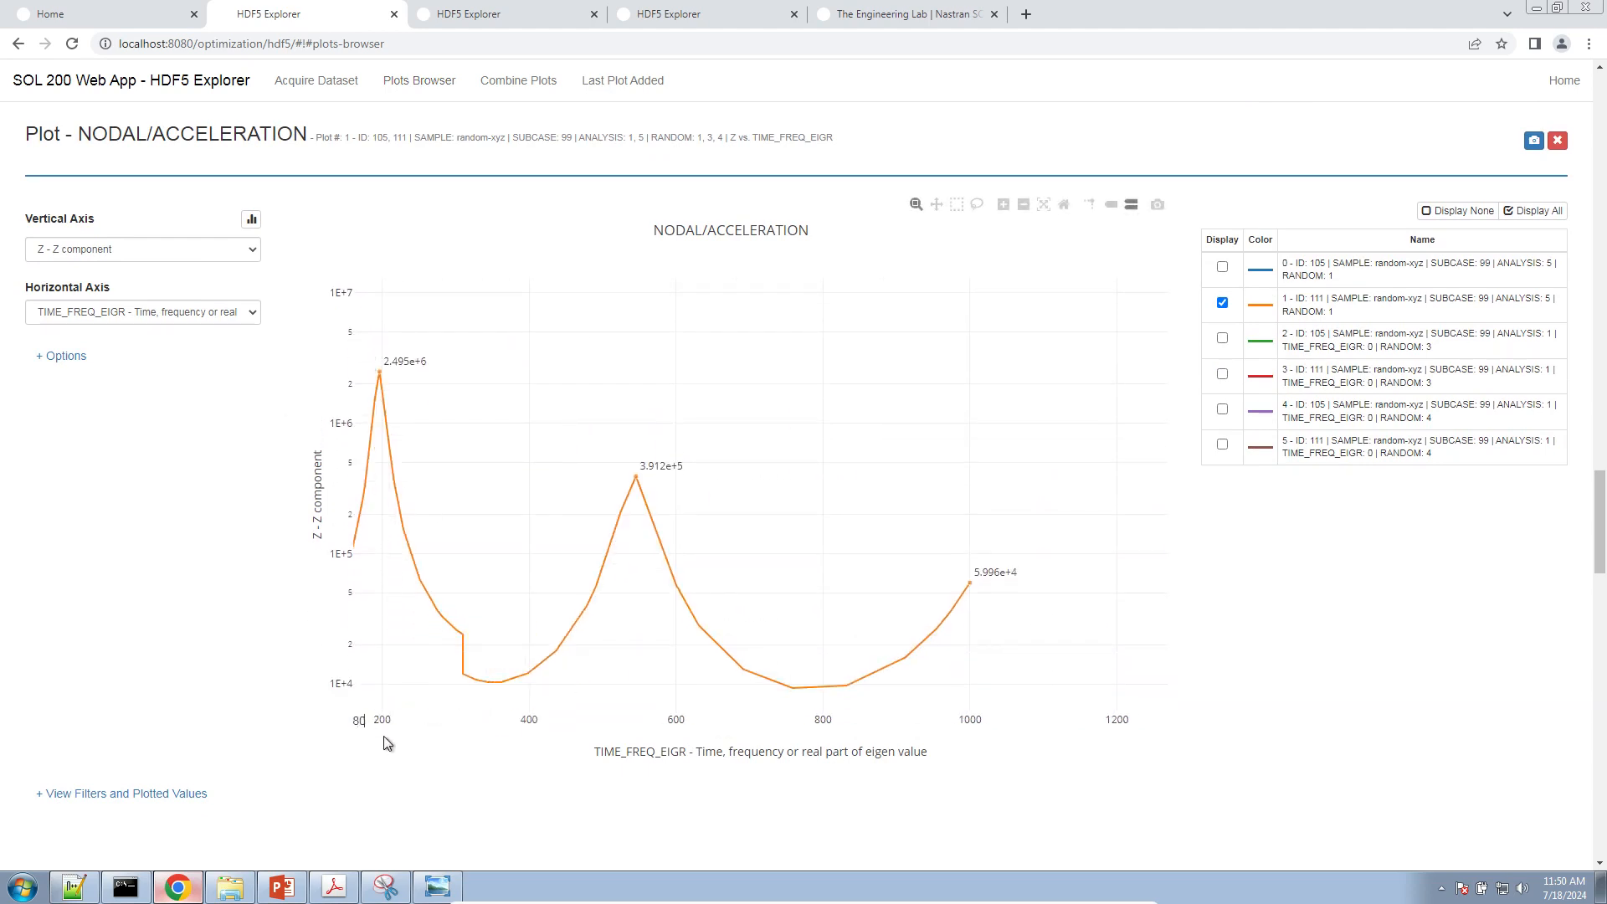
{"action": "type", "text": "0"}
{"action": "key", "text": "Tab"}
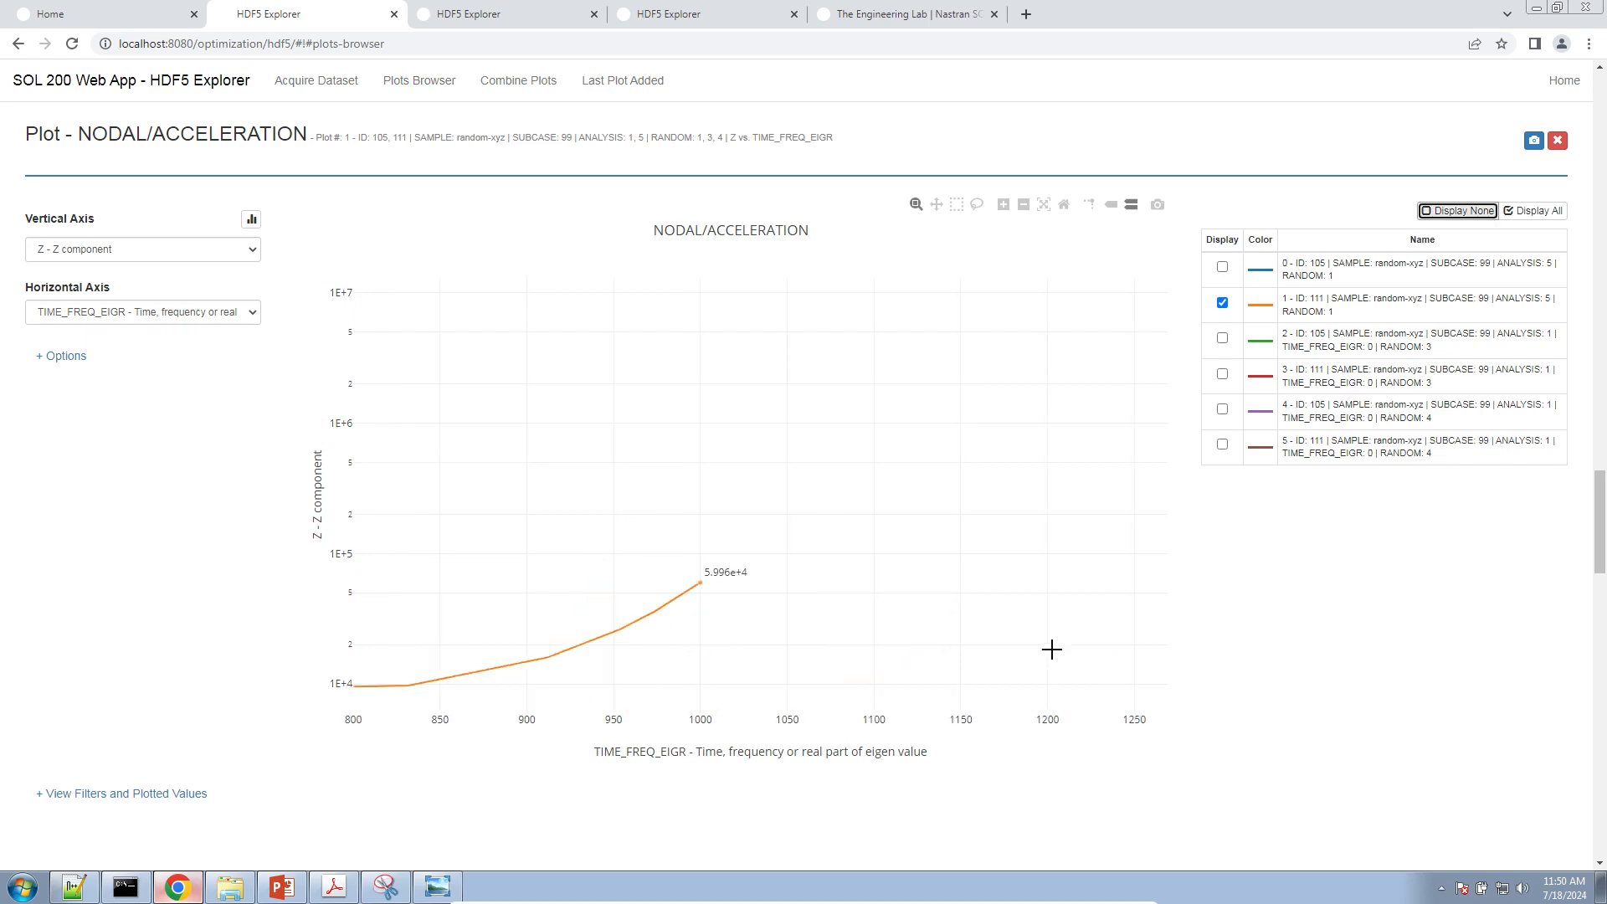
{"action": "left_click", "coordinate": [1134, 721]}
{"action": "key", "text": "Return"}
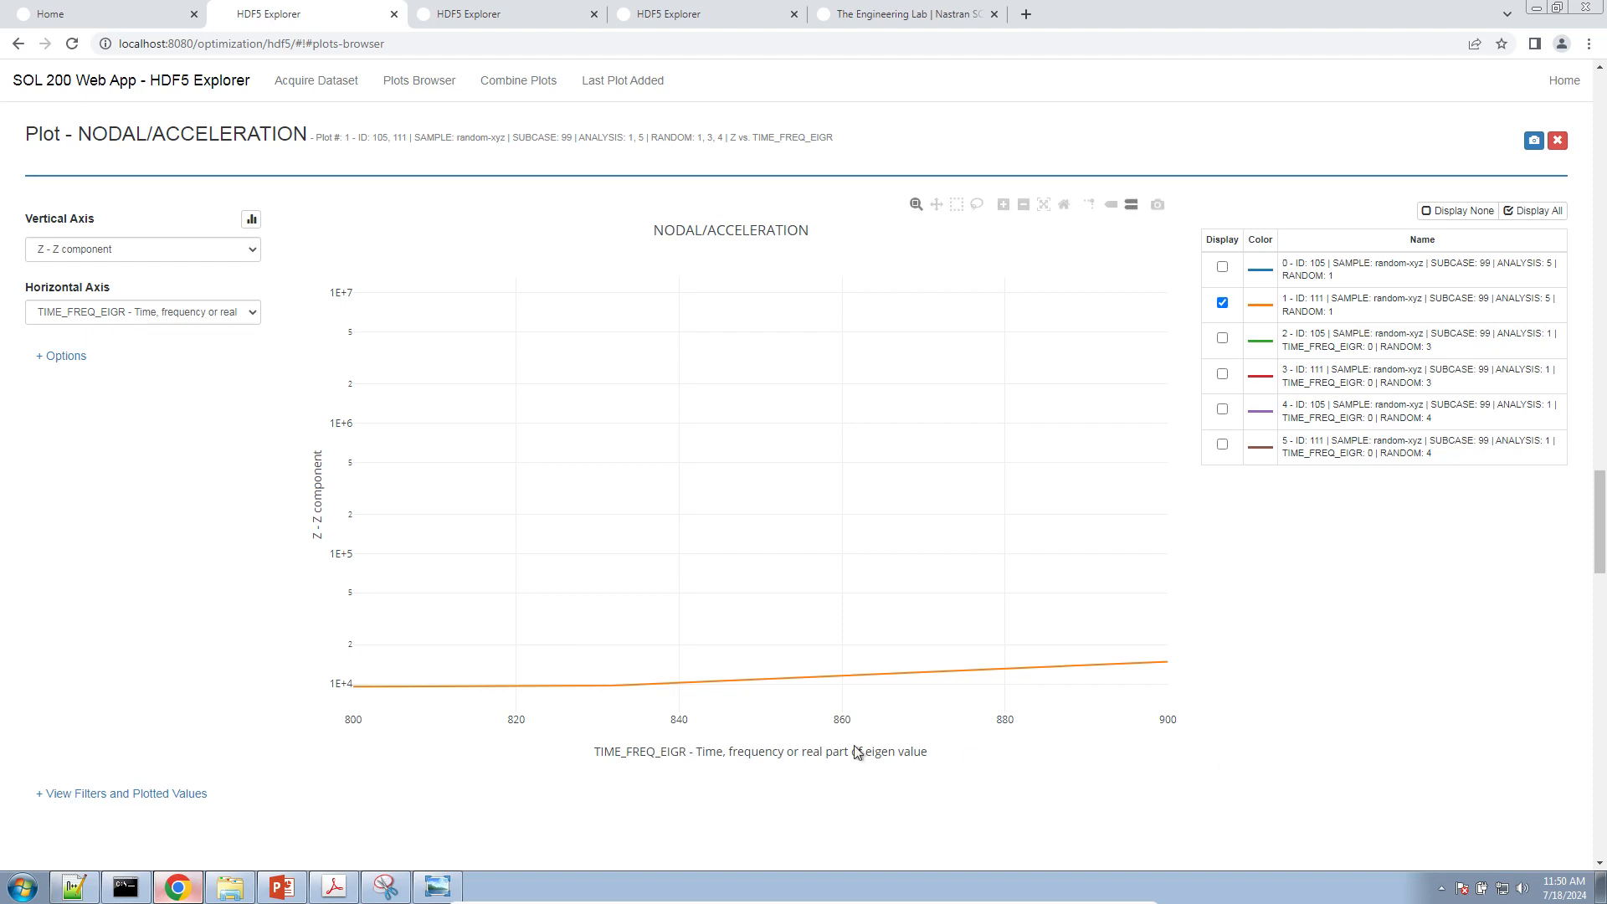
{"action": "left_click", "coordinate": [1155, 722]}
{"action": "left_click", "coordinate": [1063, 204]}
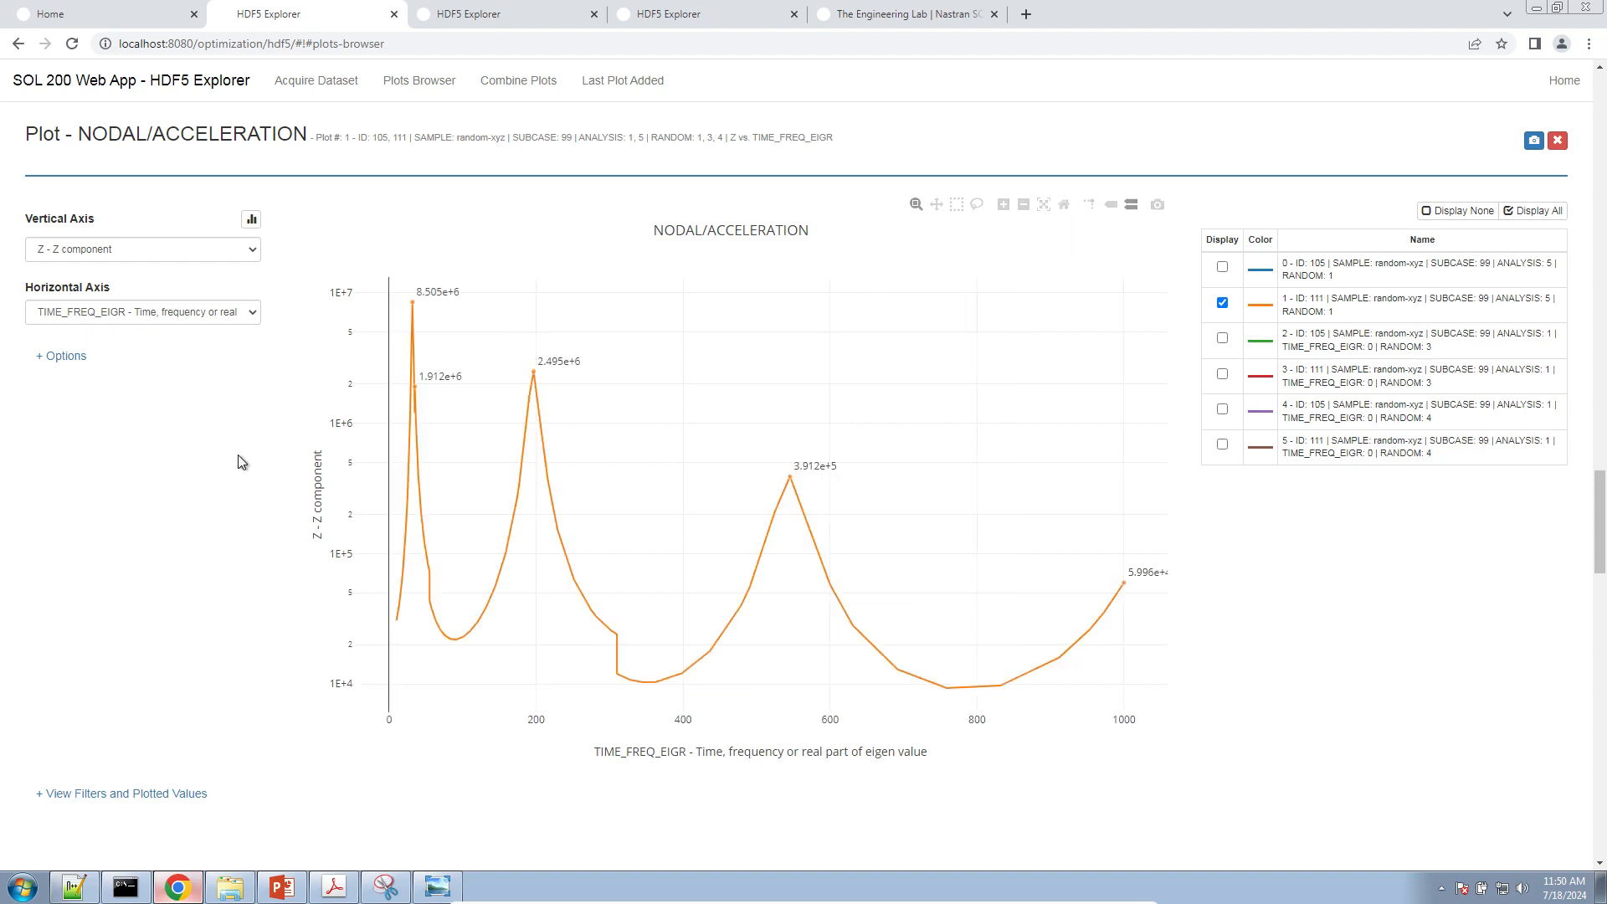
Limit the acceleration plot's vertical axis to the range 1e4 to 1e5
{"action": "left_click", "coordinate": [344, 293]}
{"action": "type", "text": "1e5"}
{"action": "key", "text": "Tab"}
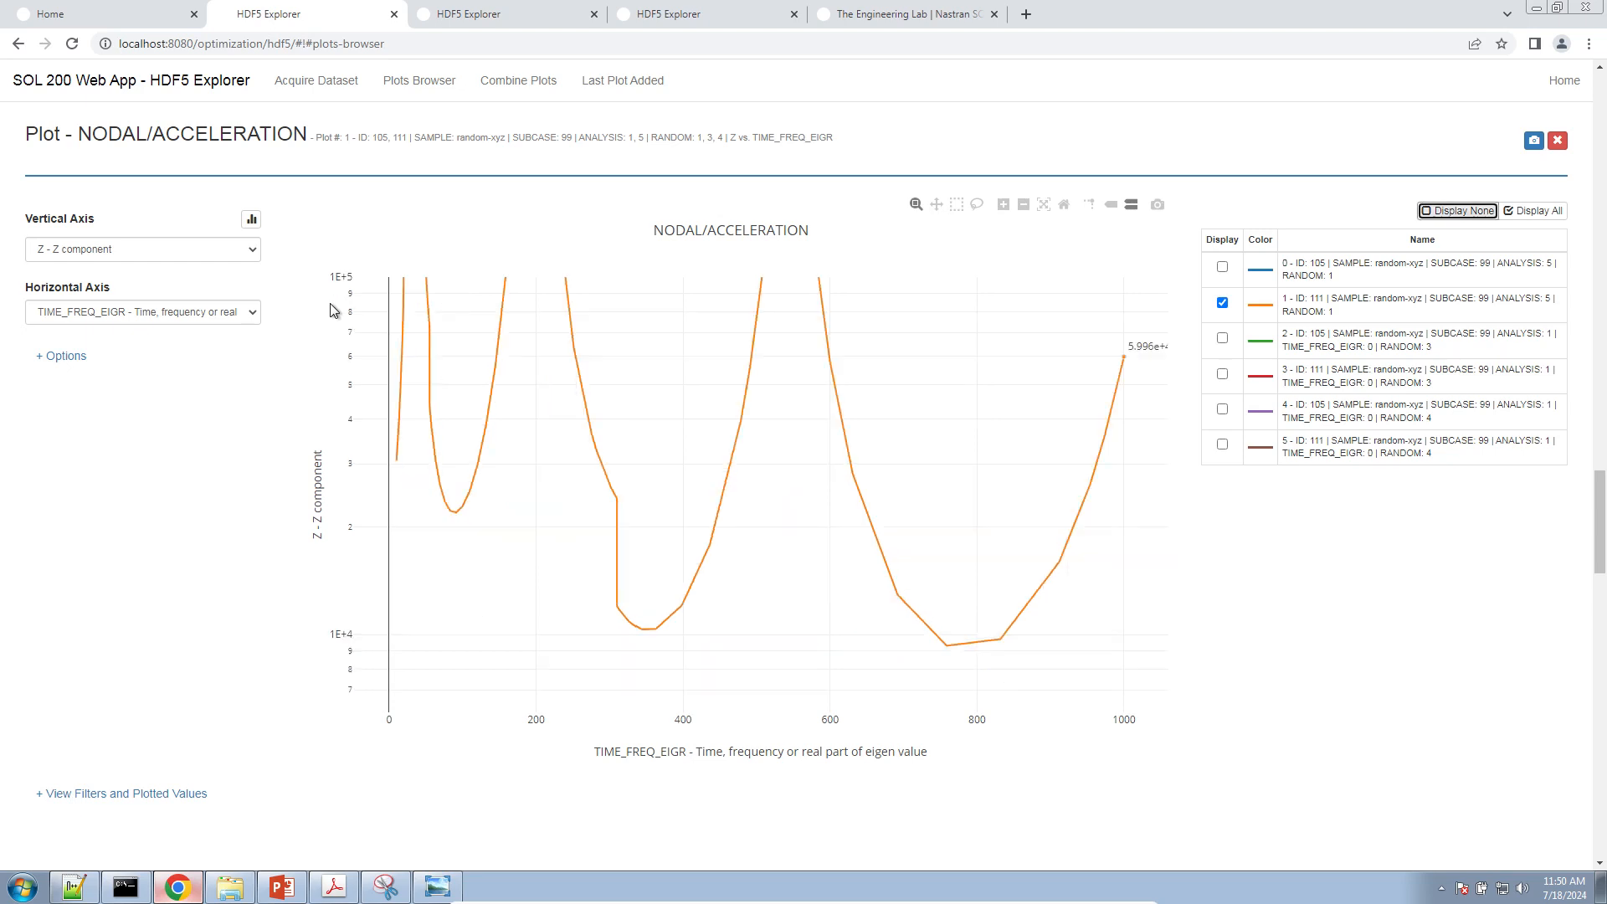
{"action": "double_click", "coordinate": [342, 634]}
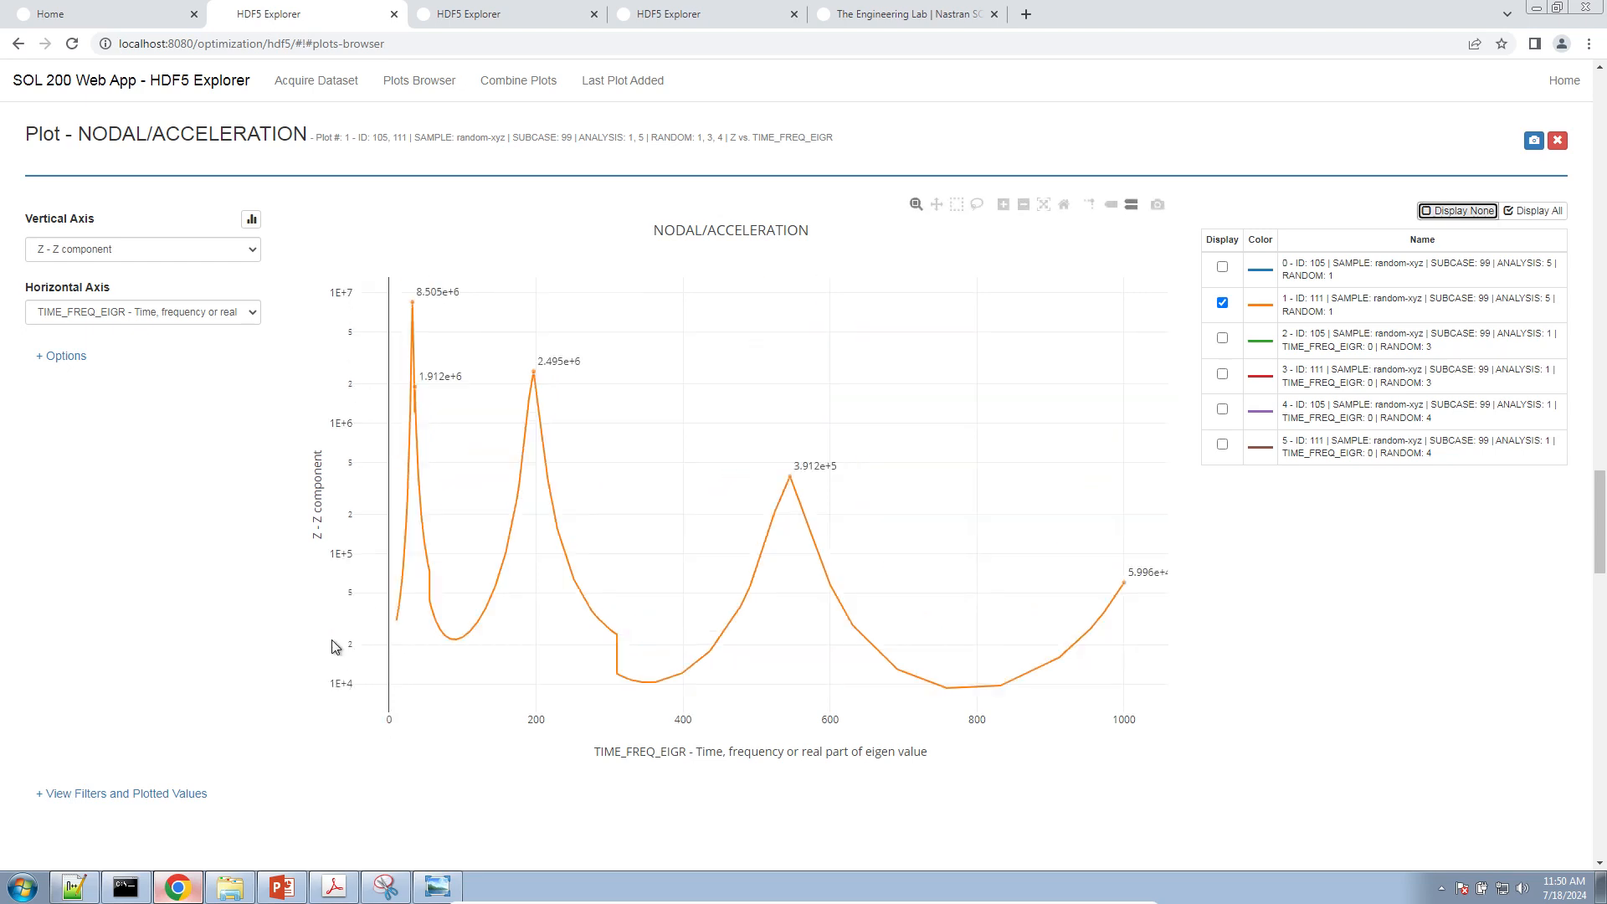
{"action": "left_click", "coordinate": [340, 291]}
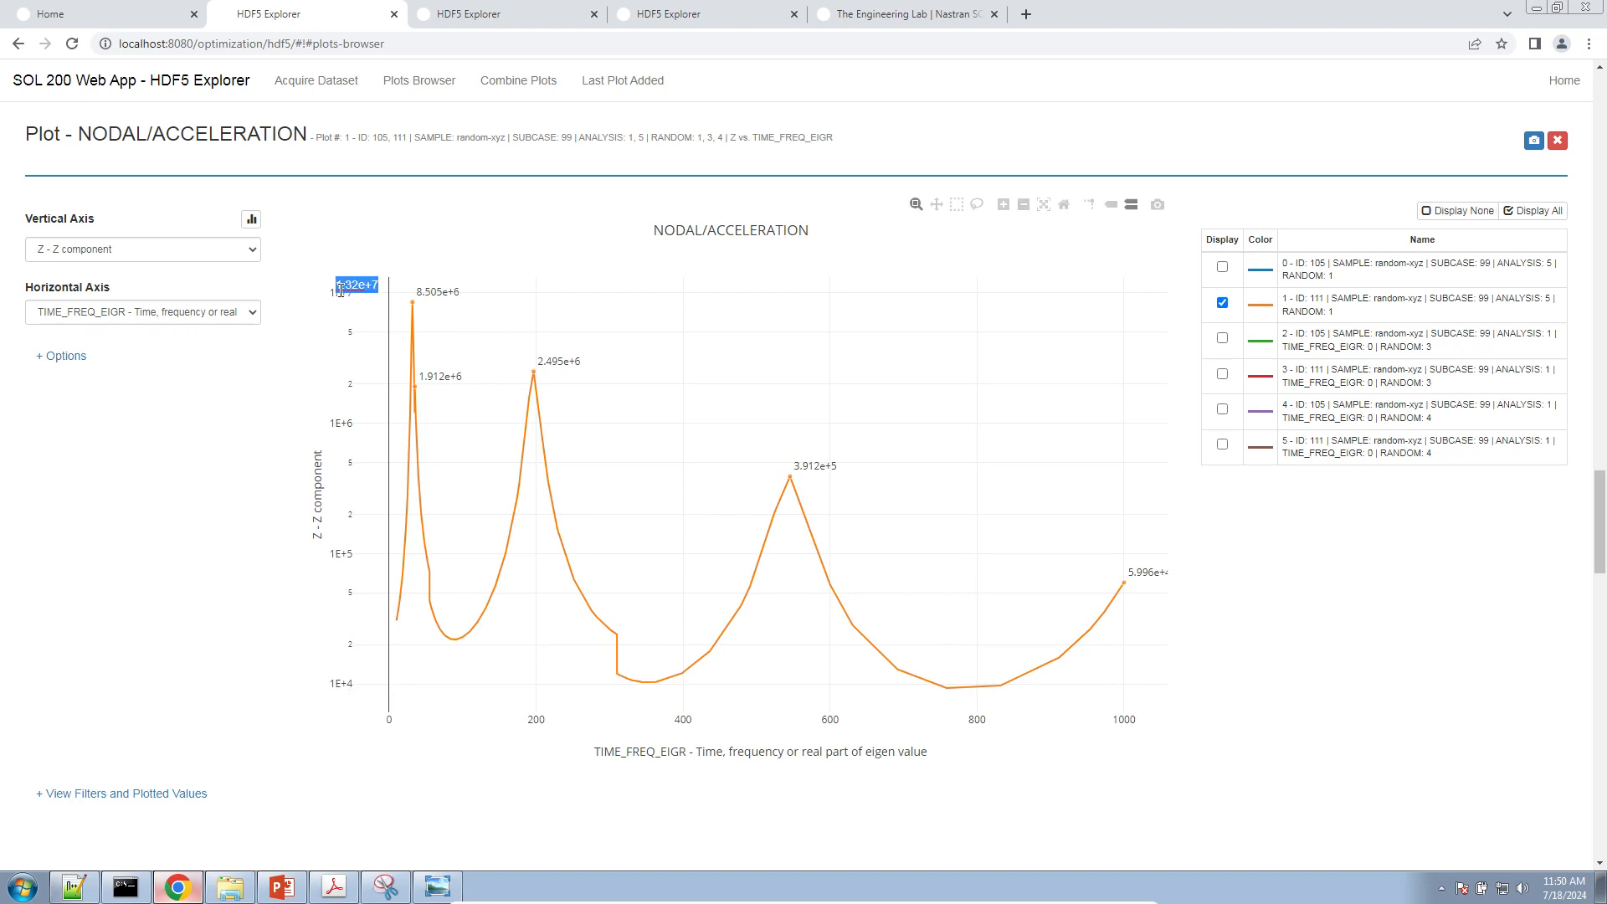
{"action": "type", "text": "1e5"}
{"action": "key", "text": "Return"}
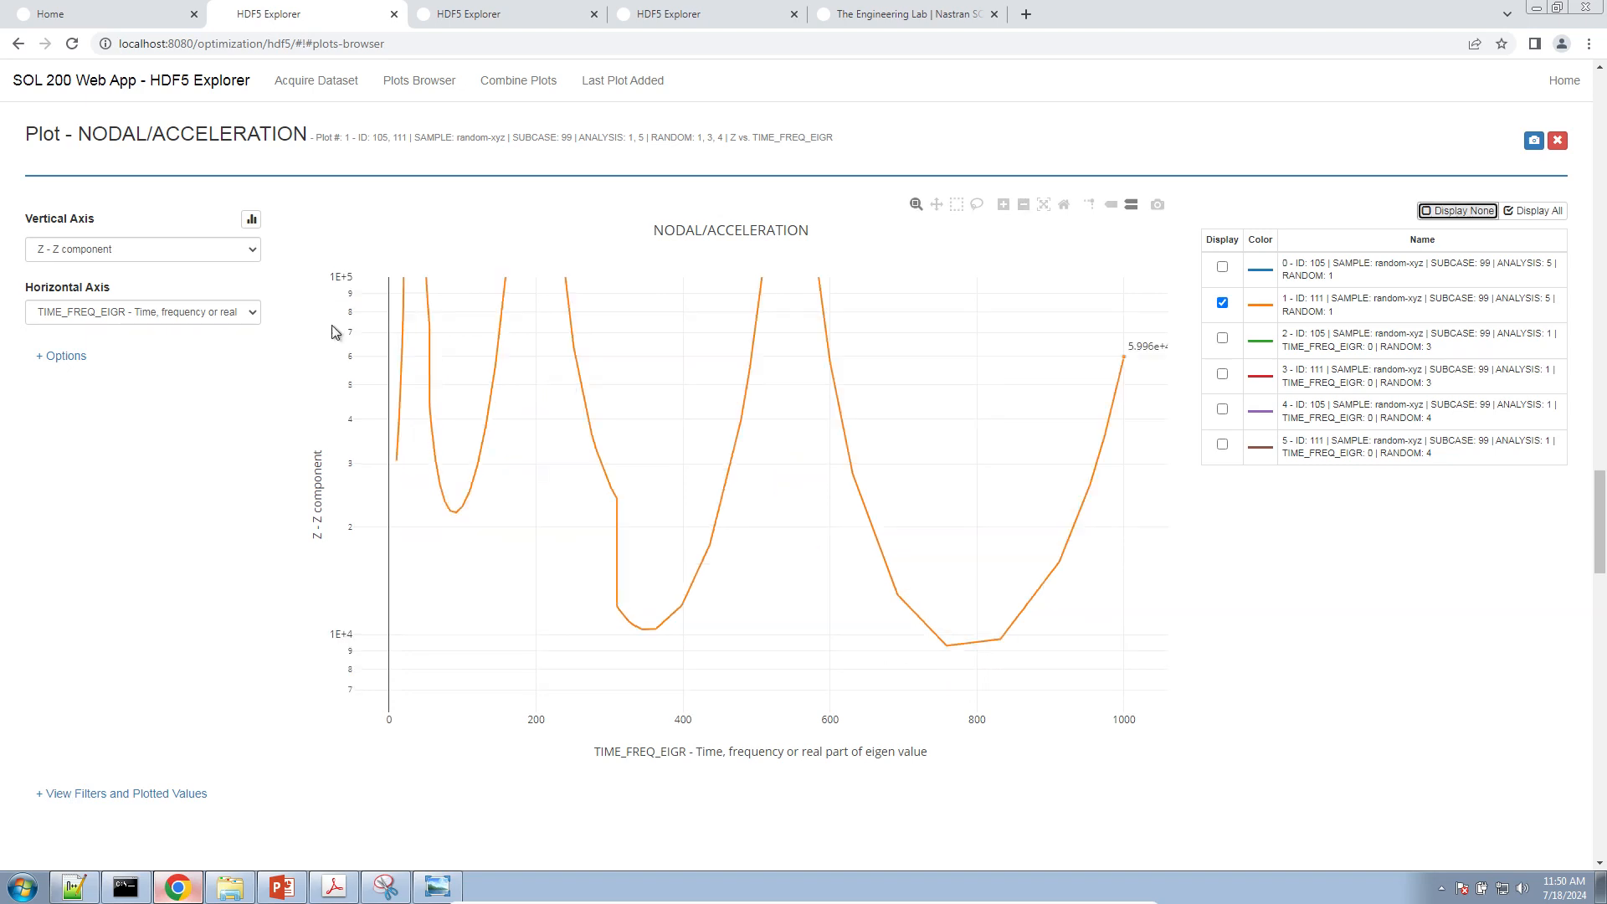
{"action": "left_click", "coordinate": [342, 704]}
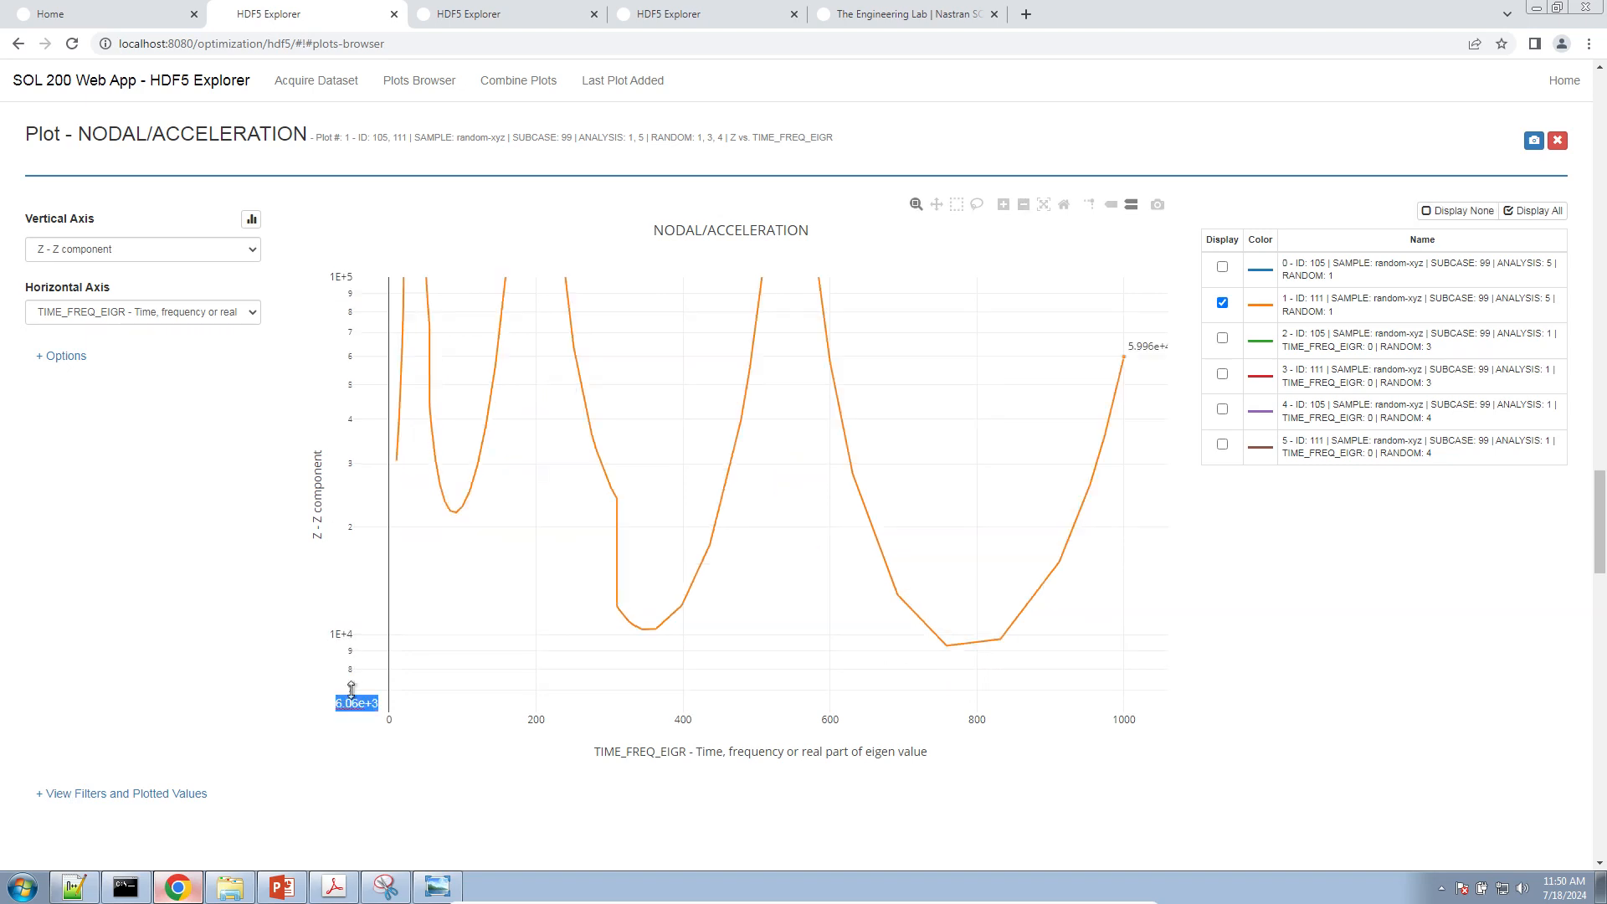
{"action": "type", "text": "1e4"}
{"action": "key", "text": "Return"}
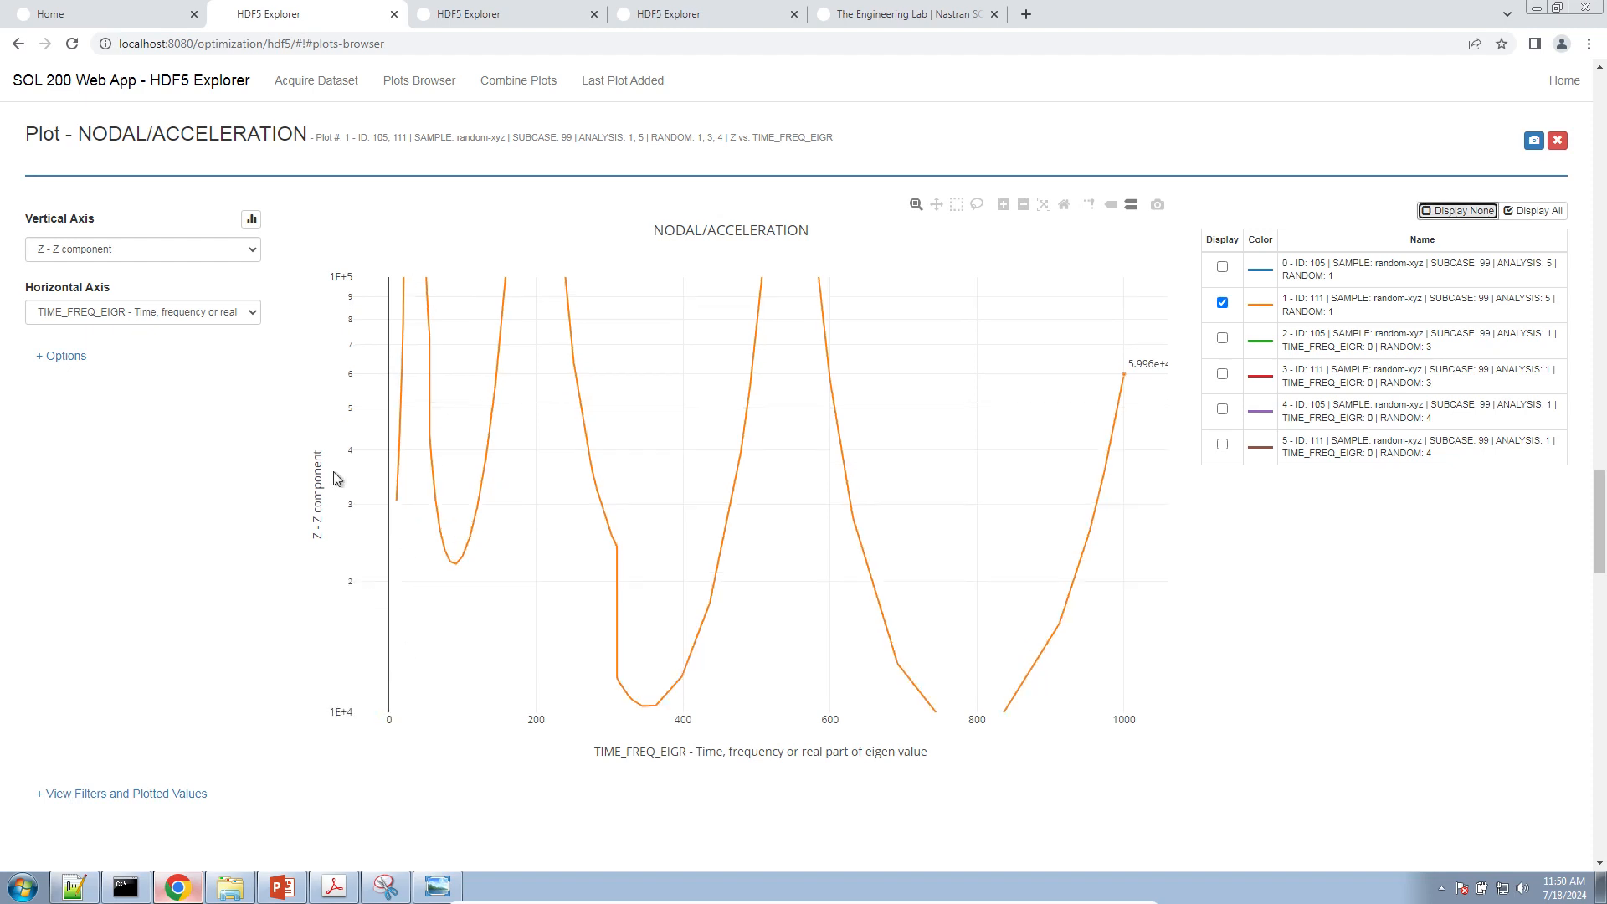
Display the ID 105 and ID 111 RANDOM 1 acceleration curves together and zoom the plot to frequencies up to about 700
{"action": "left_click", "coordinate": [1222, 266]}
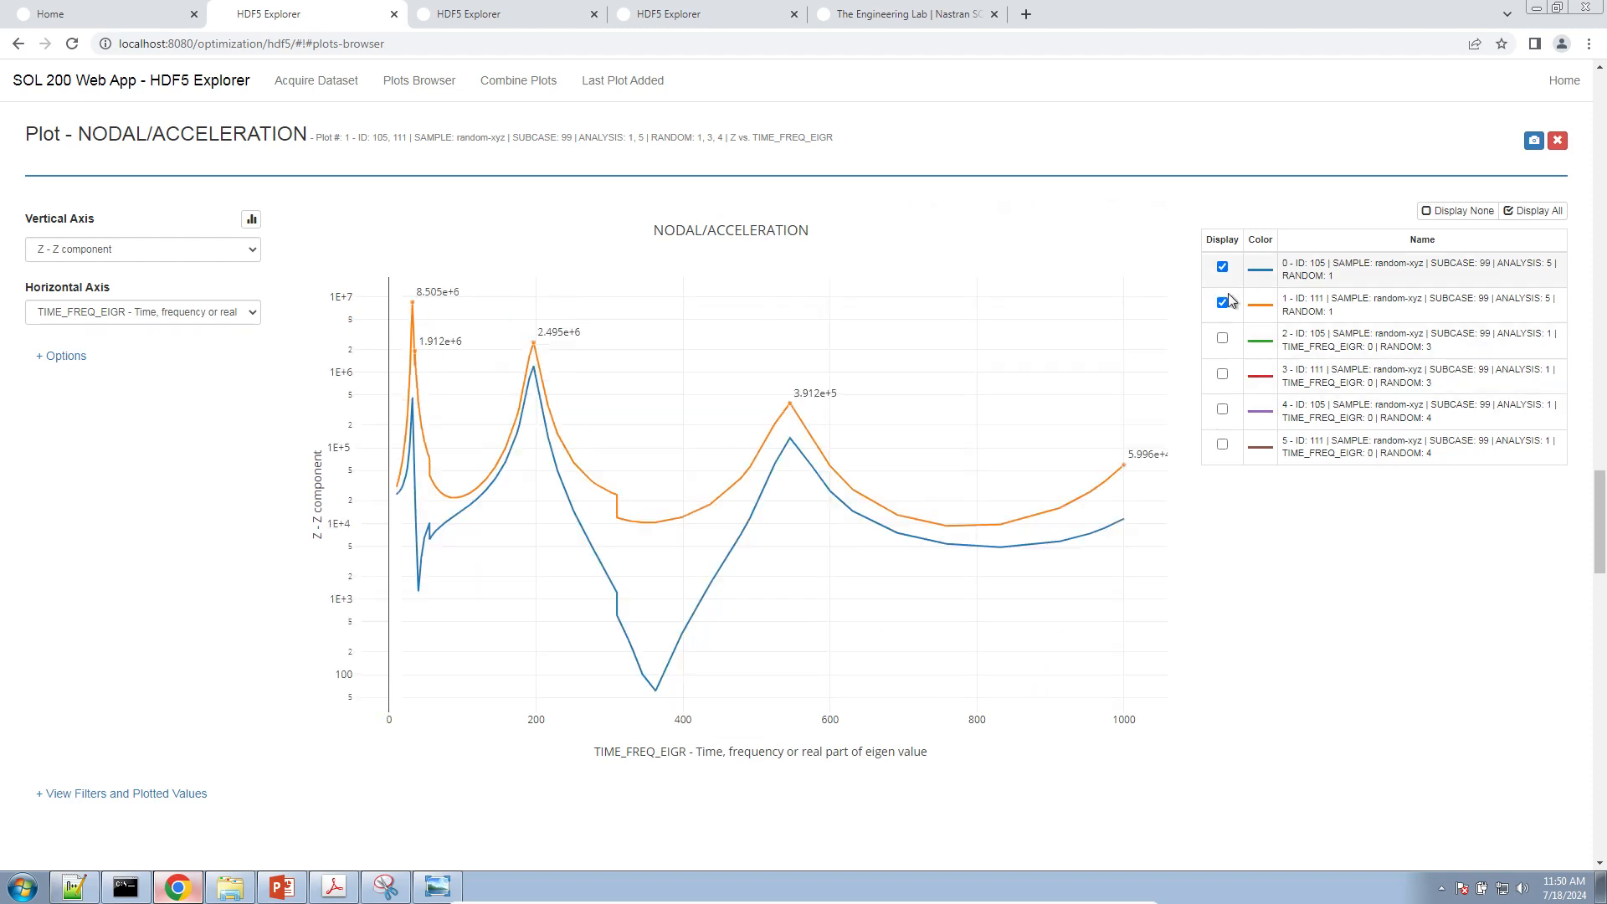
{"action": "left_click", "coordinate": [1222, 337]}
{"action": "left_click", "coordinate": [1222, 337]}
{"action": "left_click", "coordinate": [1221, 302]}
{"action": "left_click", "coordinate": [1222, 267]}
{"action": "left_click", "coordinate": [1222, 302]}
{"action": "left_click", "coordinate": [1222, 266]}
{"action": "left_click_drag", "start_coordinate": [872, 381], "coordinate": [348, 783]}
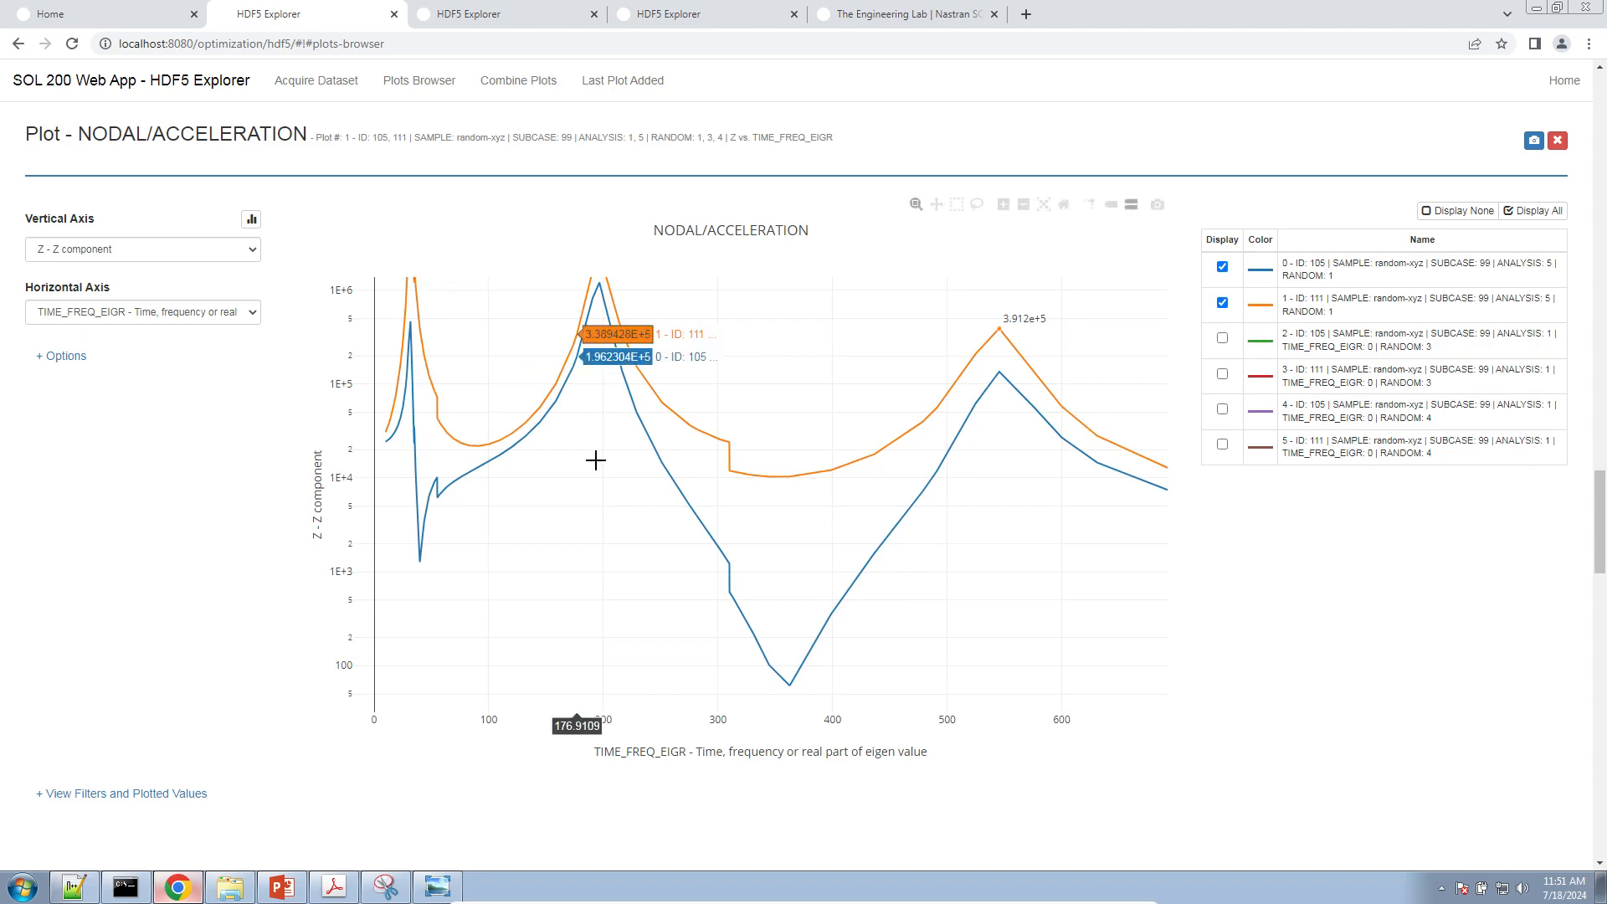
Capture the NODAL/ACCELERATION plot area with the Snipping Tool and return to Chrome
{"action": "left_click", "coordinate": [42, 894]}
{"action": "type", "text": "sni"}
{"action": "key", "text": "Return"}
{"action": "left_click", "coordinate": [242, 83]}
{"action": "left_click_drag", "start_coordinate": [323, 194], "coordinate": [1185, 862]}
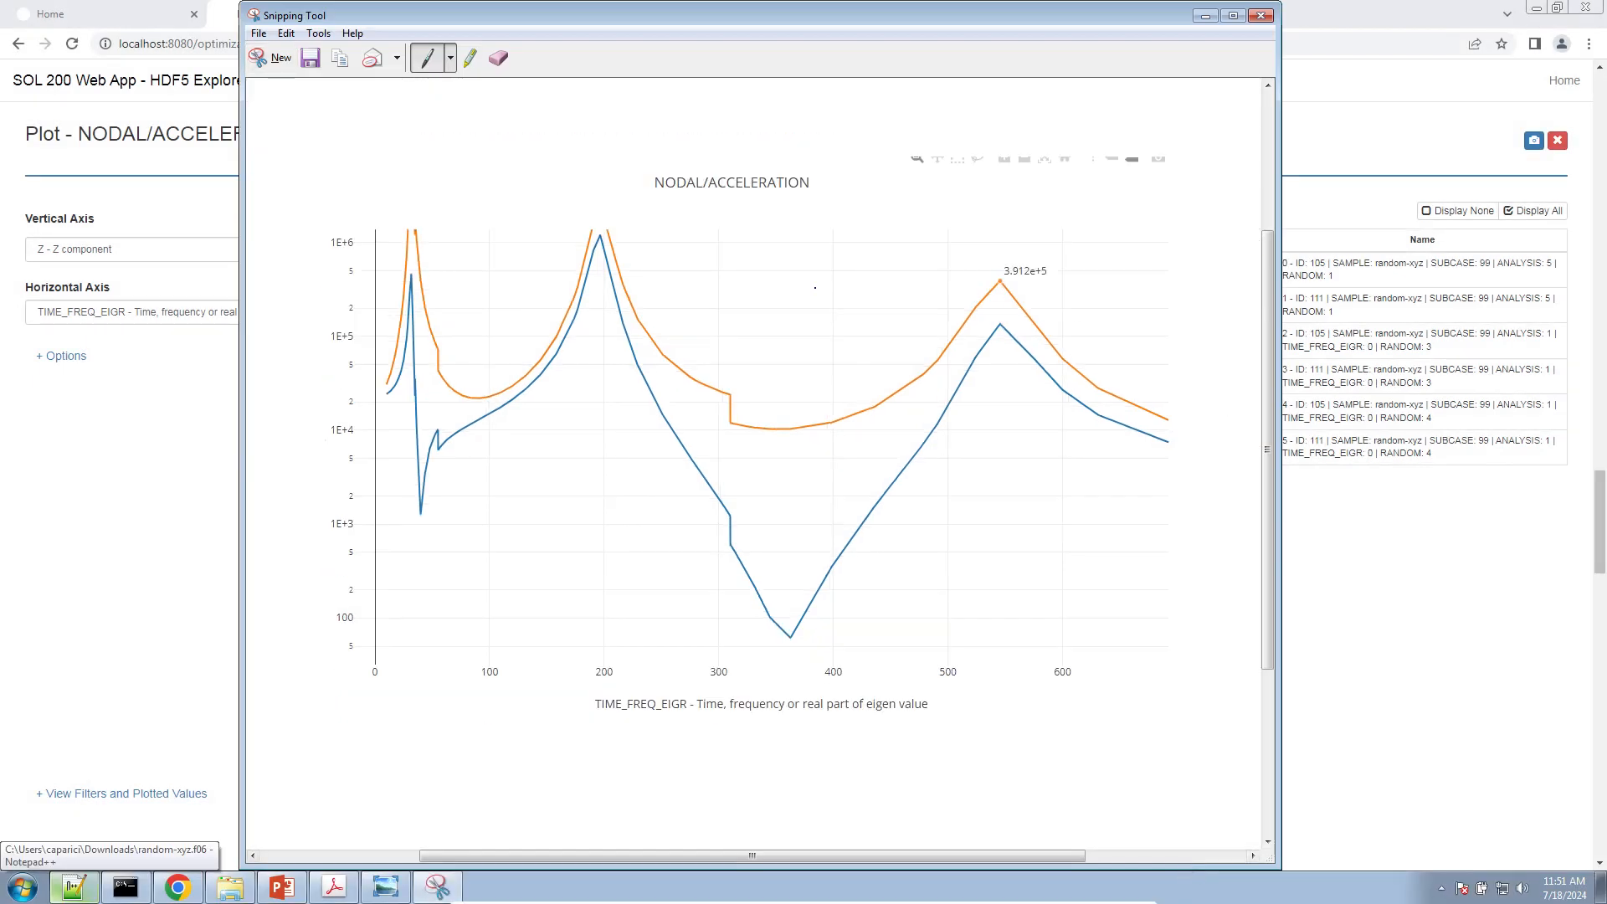
{"action": "left_click", "coordinate": [1358, 575]}
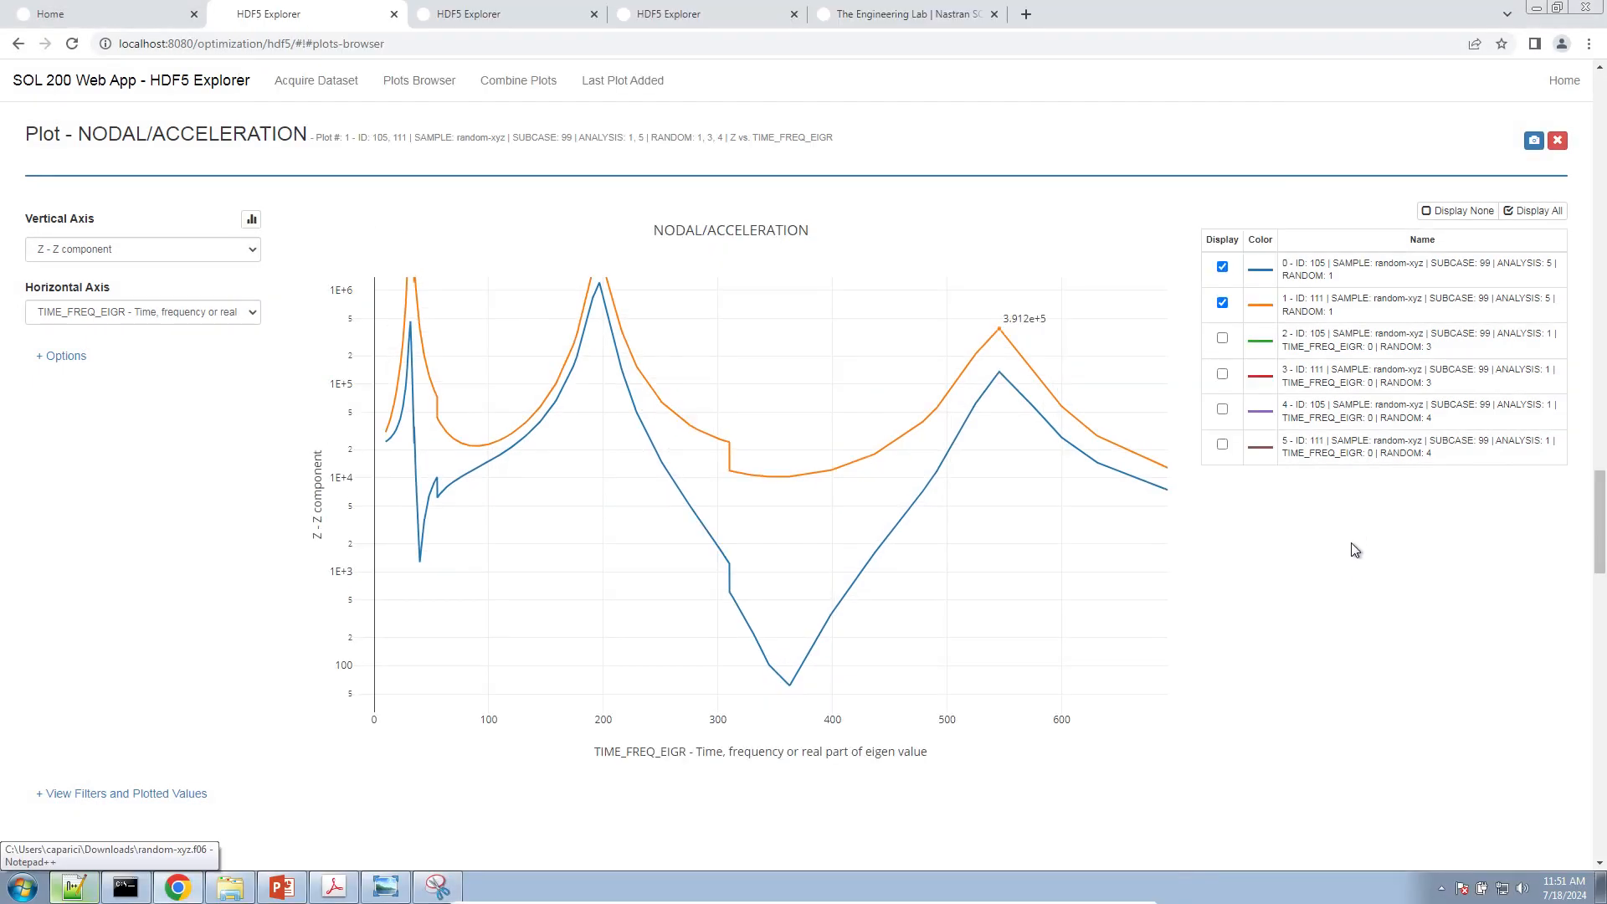
Download the acceleration plot as a PNG image, view the downloaded file, and return to the plot in Chrome
{"action": "left_click", "coordinate": [1534, 146]}
{"action": "left_click", "coordinate": [75, 847]}
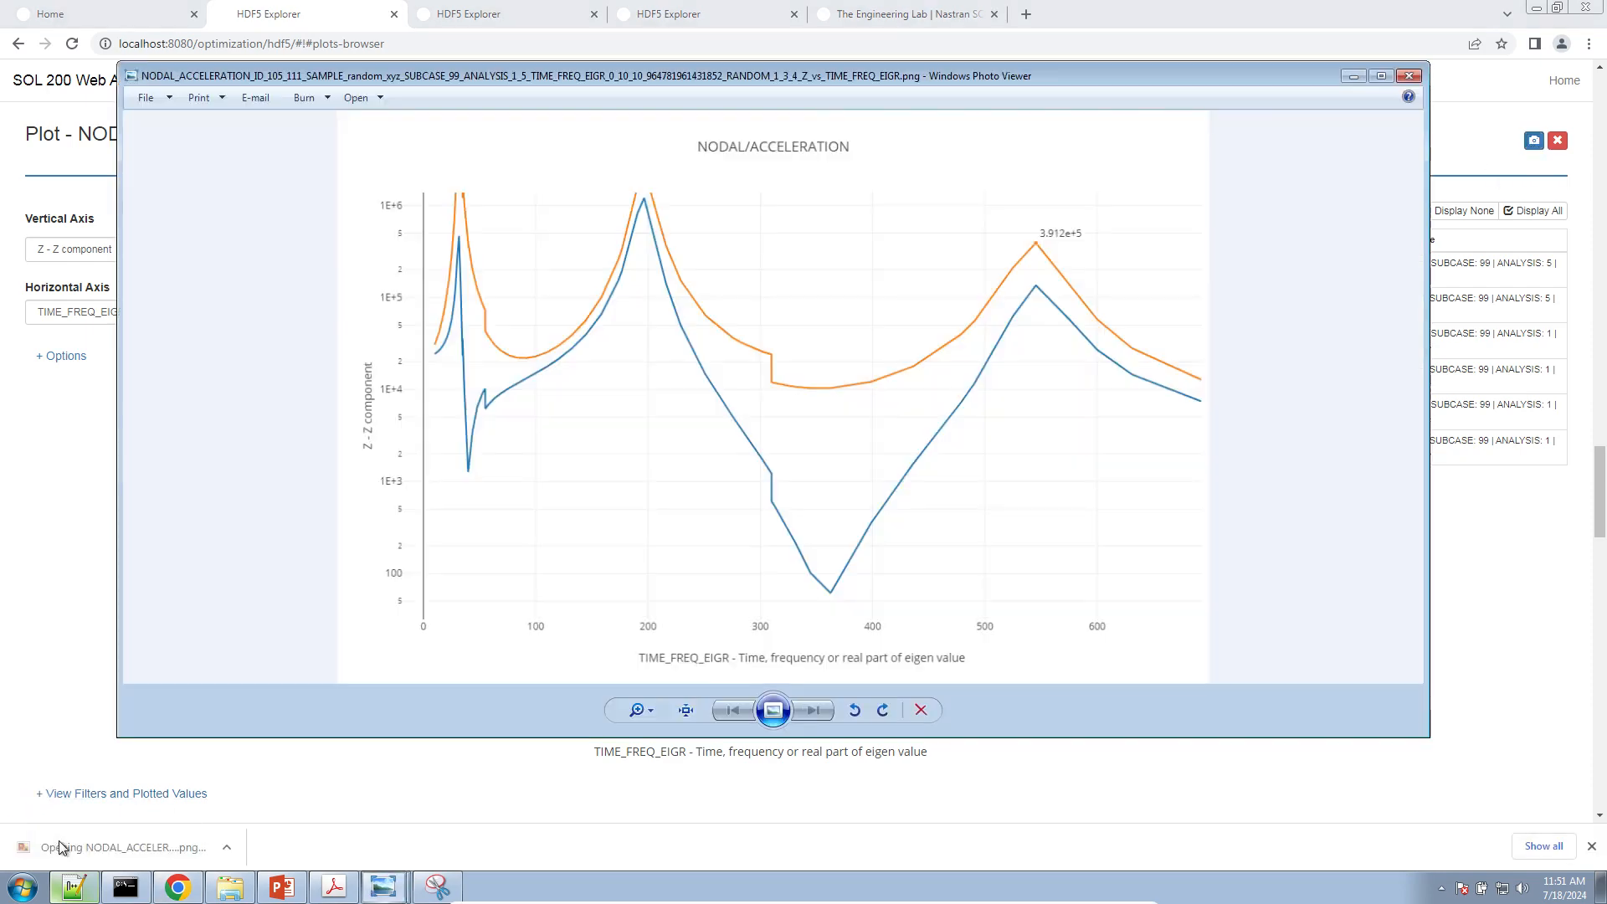
{"action": "left_click", "coordinate": [1255, 763]}
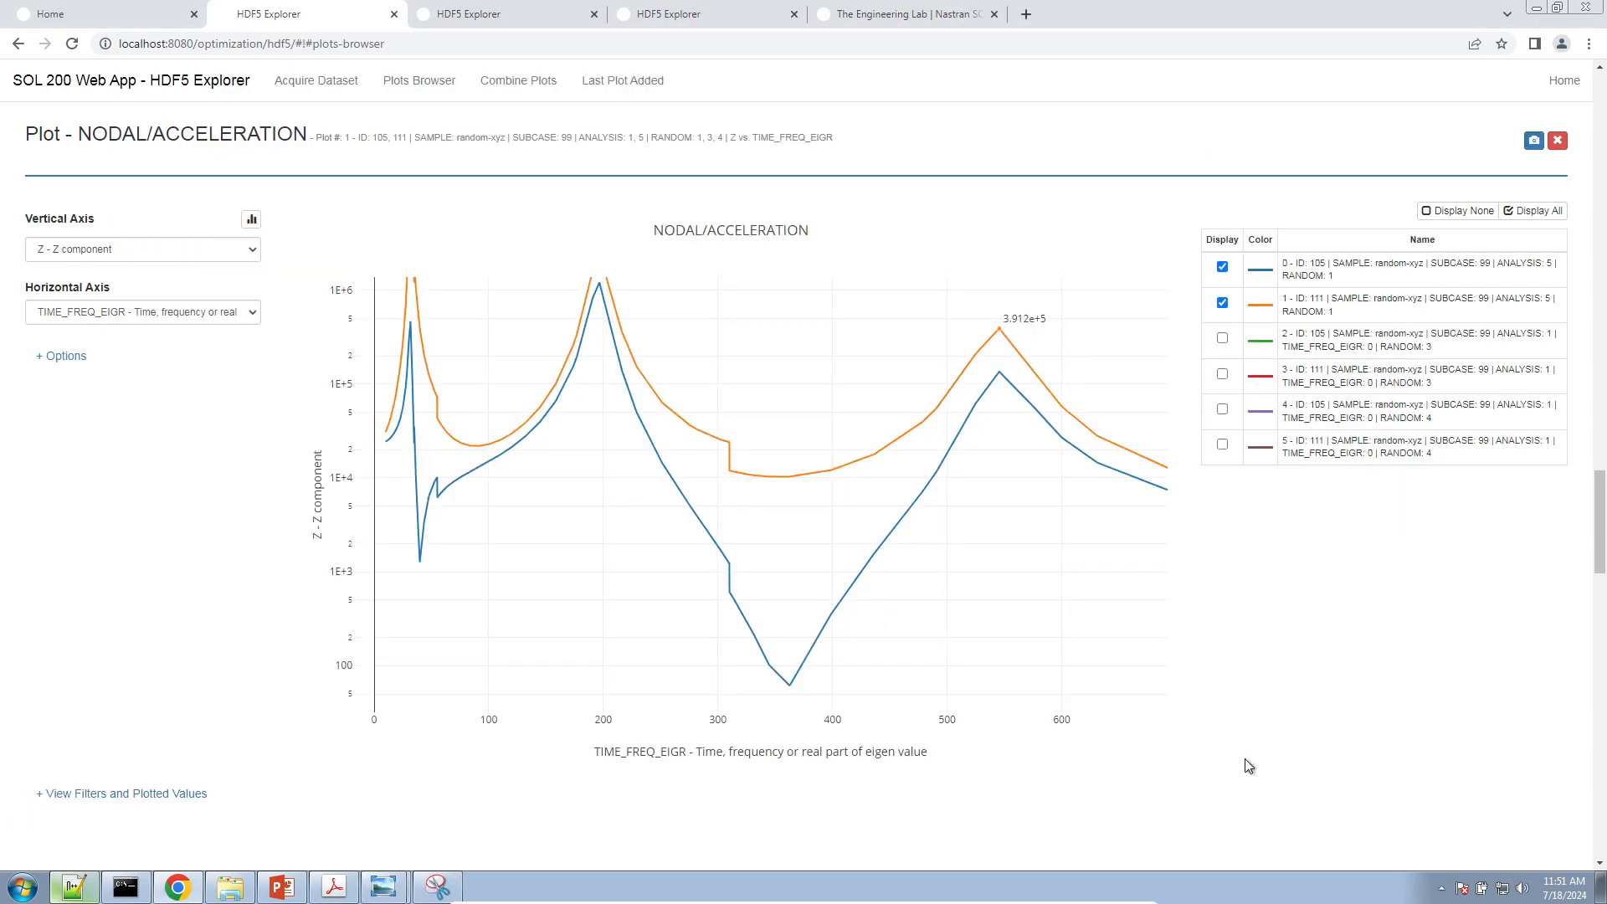
Show the filters and plotted values of the acceleration plot
{"action": "scroll", "coordinate": [178, 597], "scroll_direction": "down", "scroll_amount": 3}
{"action": "left_click", "coordinate": [125, 542]}
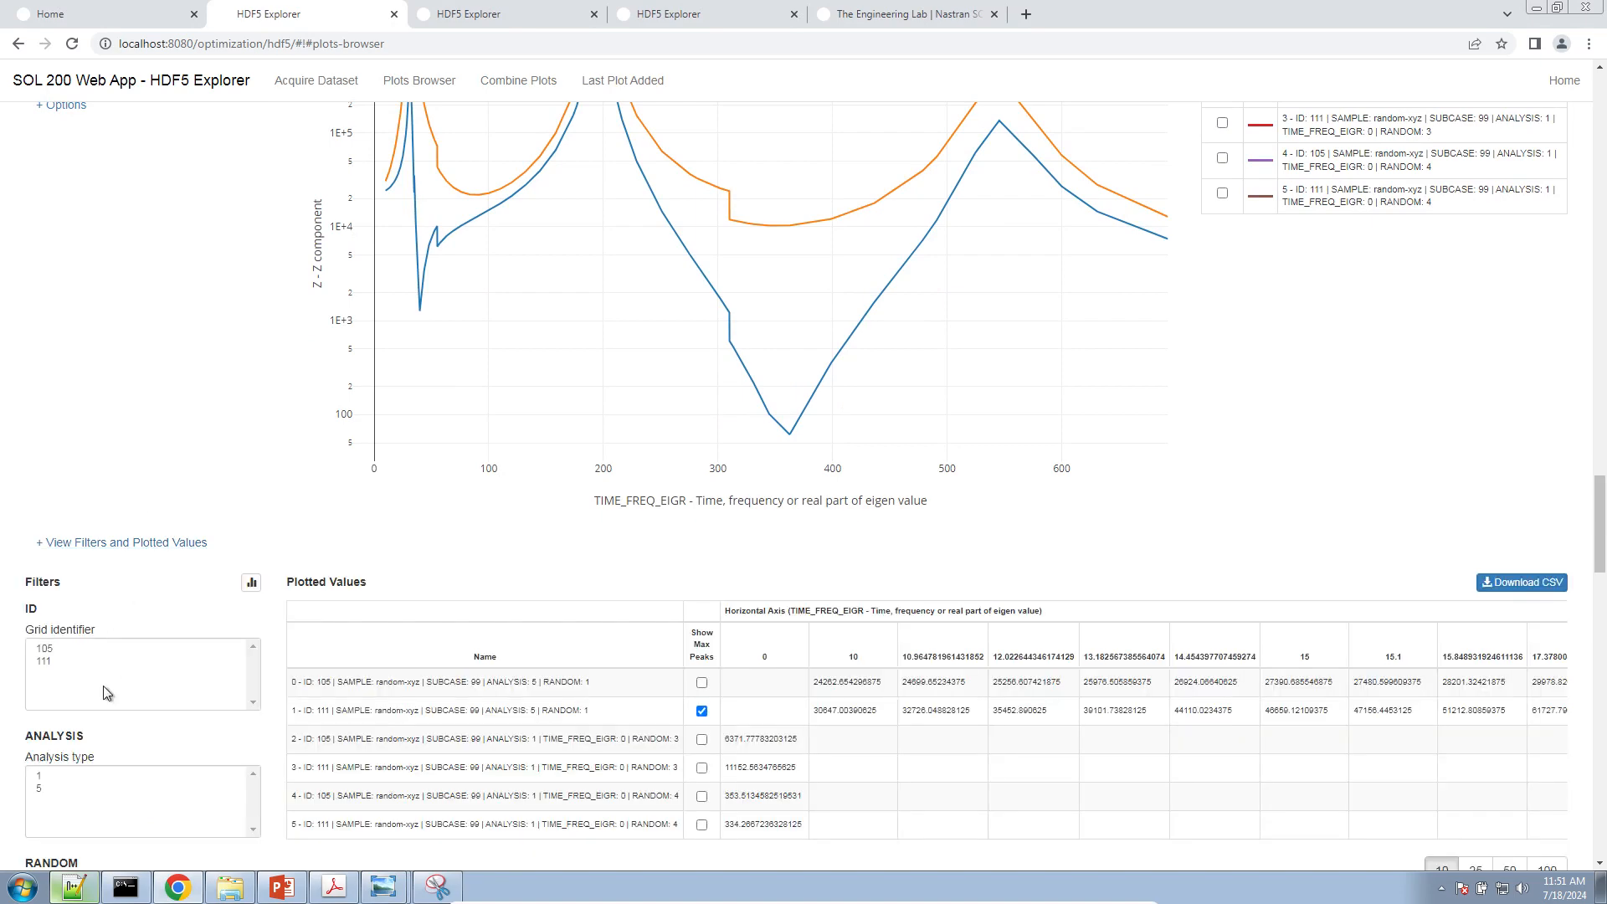
Look over the plotted acceleration values, download them as a CSV file and open traces.csv in Excel
{"action": "scroll", "coordinate": [126, 544], "scroll_direction": "down", "scroll_amount": 1}
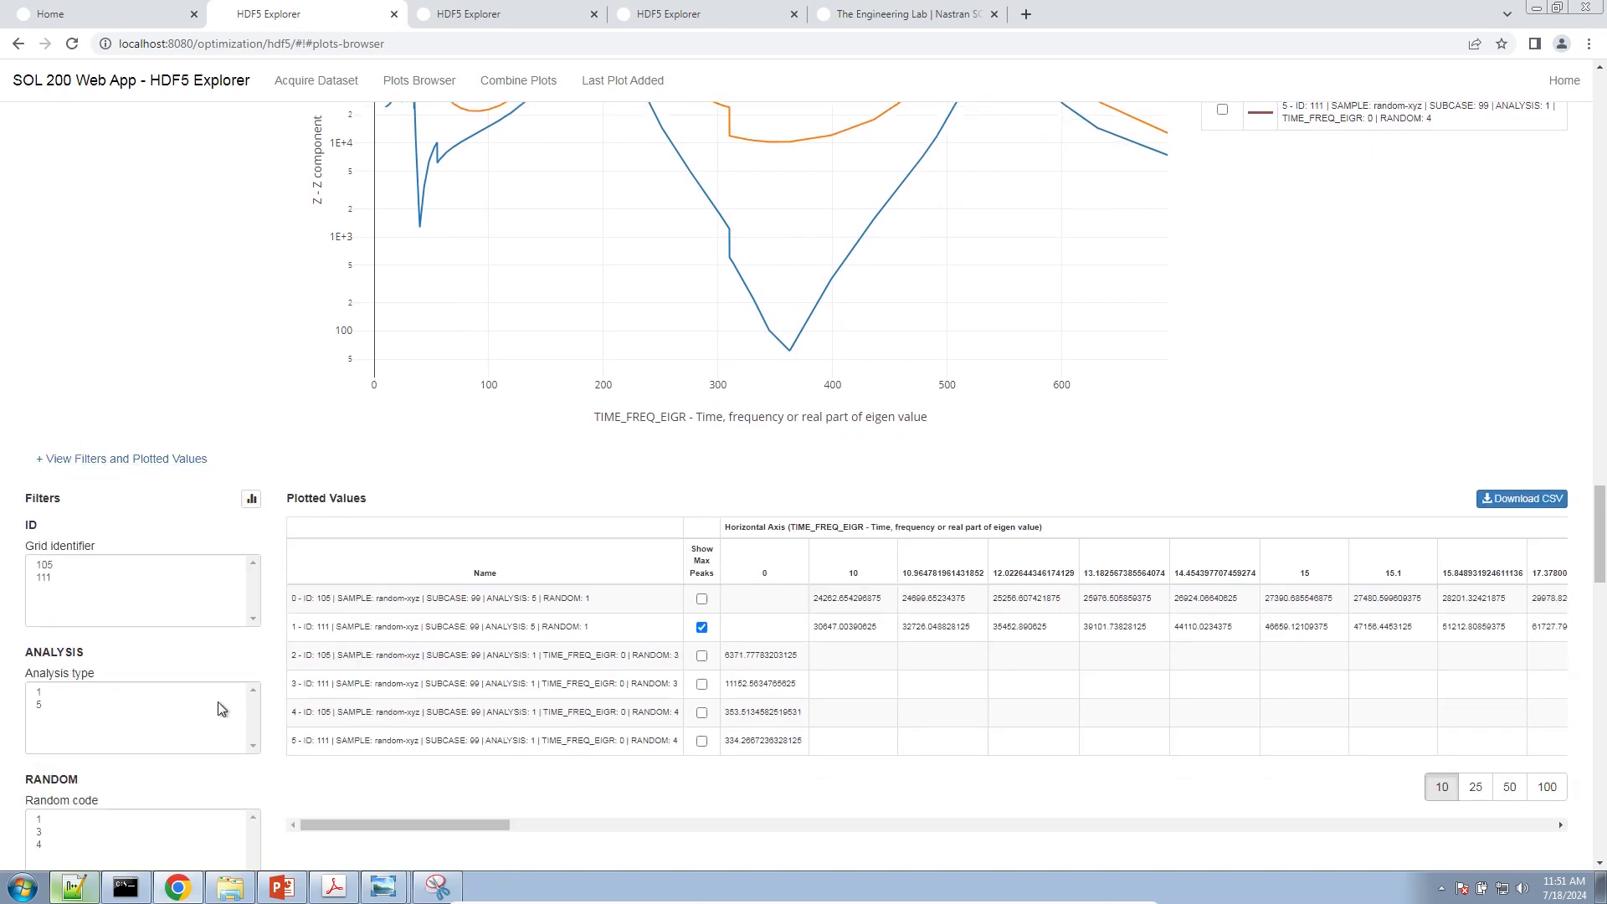
{"action": "left_click_drag", "start_coordinate": [507, 818], "coordinate": [528, 820]}
{"action": "scroll", "coordinate": [660, 599], "scroll_direction": "up", "scroll_amount": 3}
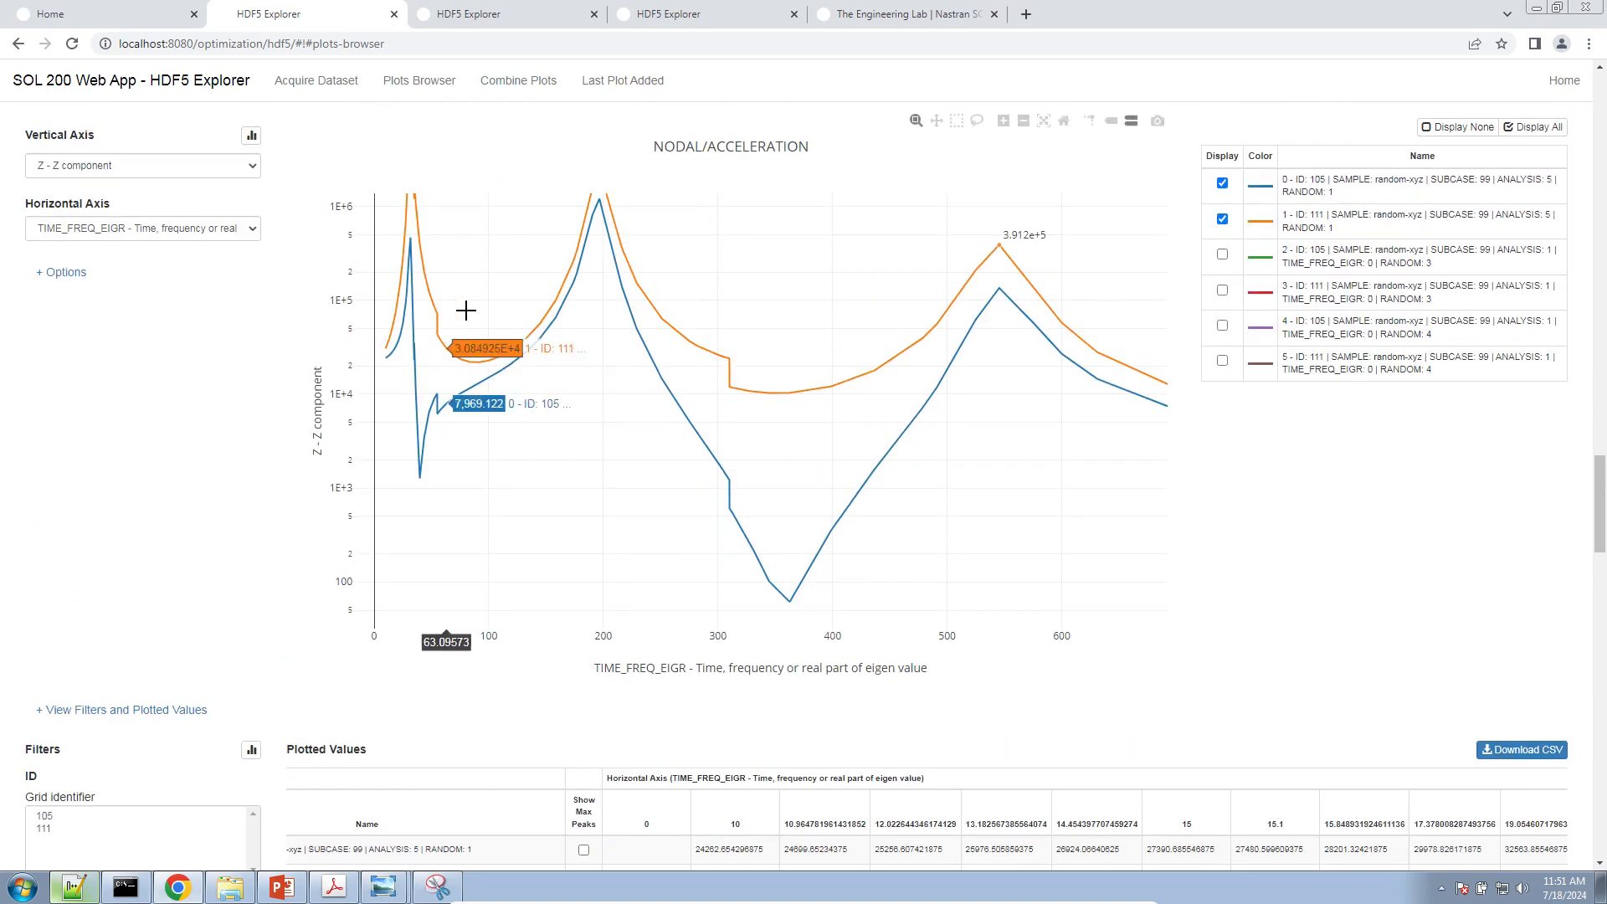
{"action": "scroll", "coordinate": [823, 629], "scroll_direction": "down", "scroll_amount": 3}
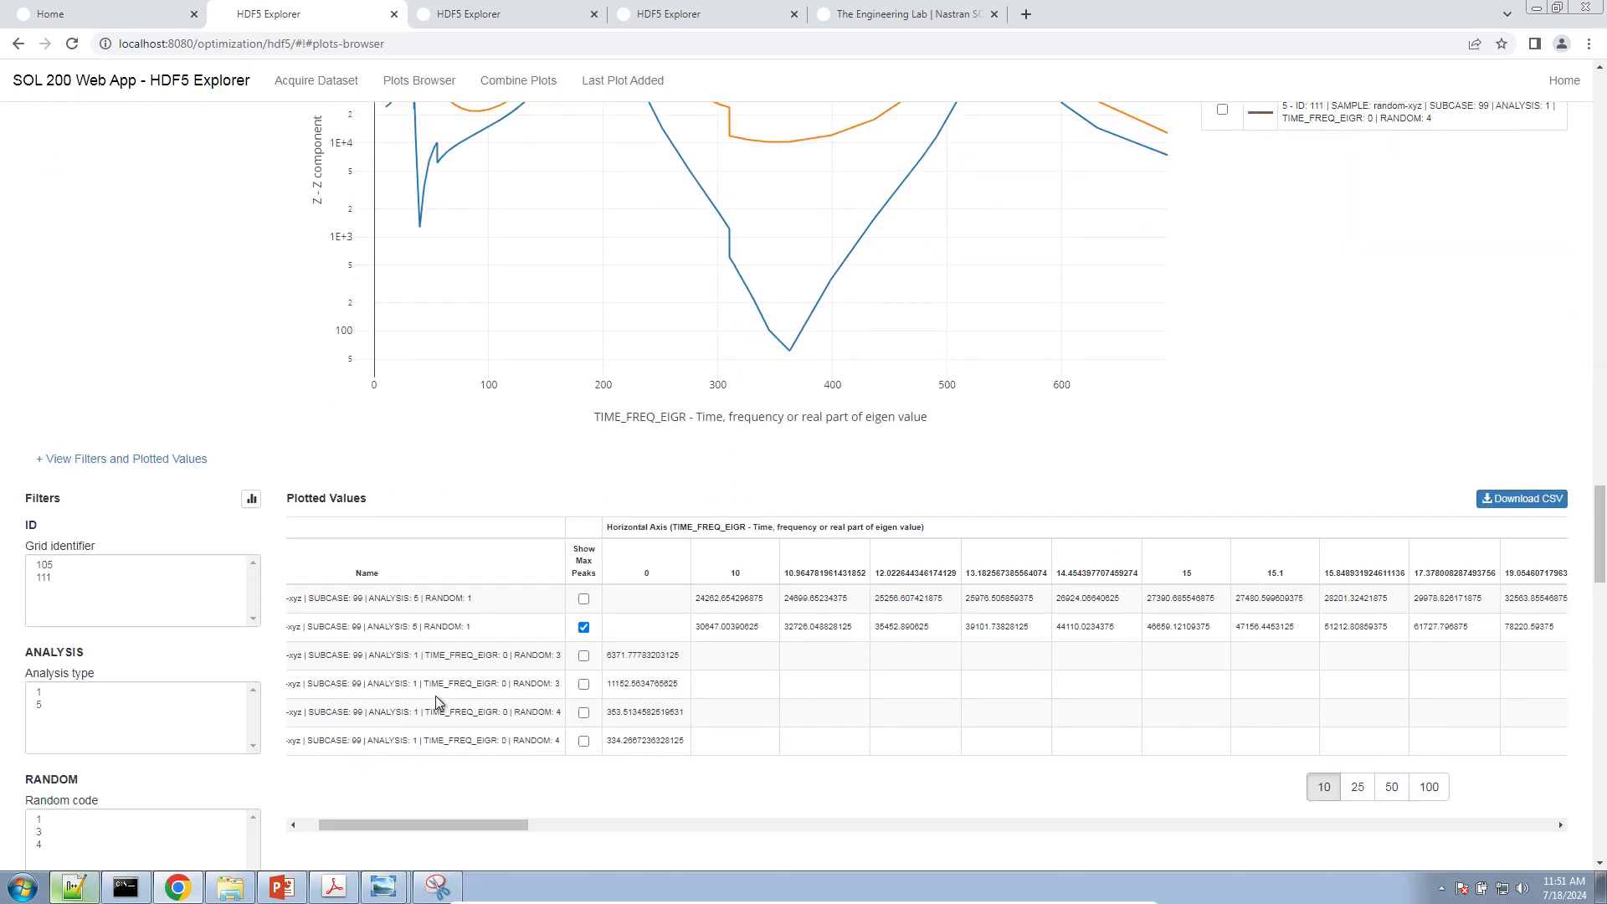
{"action": "left_click_drag", "start_coordinate": [426, 831], "coordinate": [449, 831]}
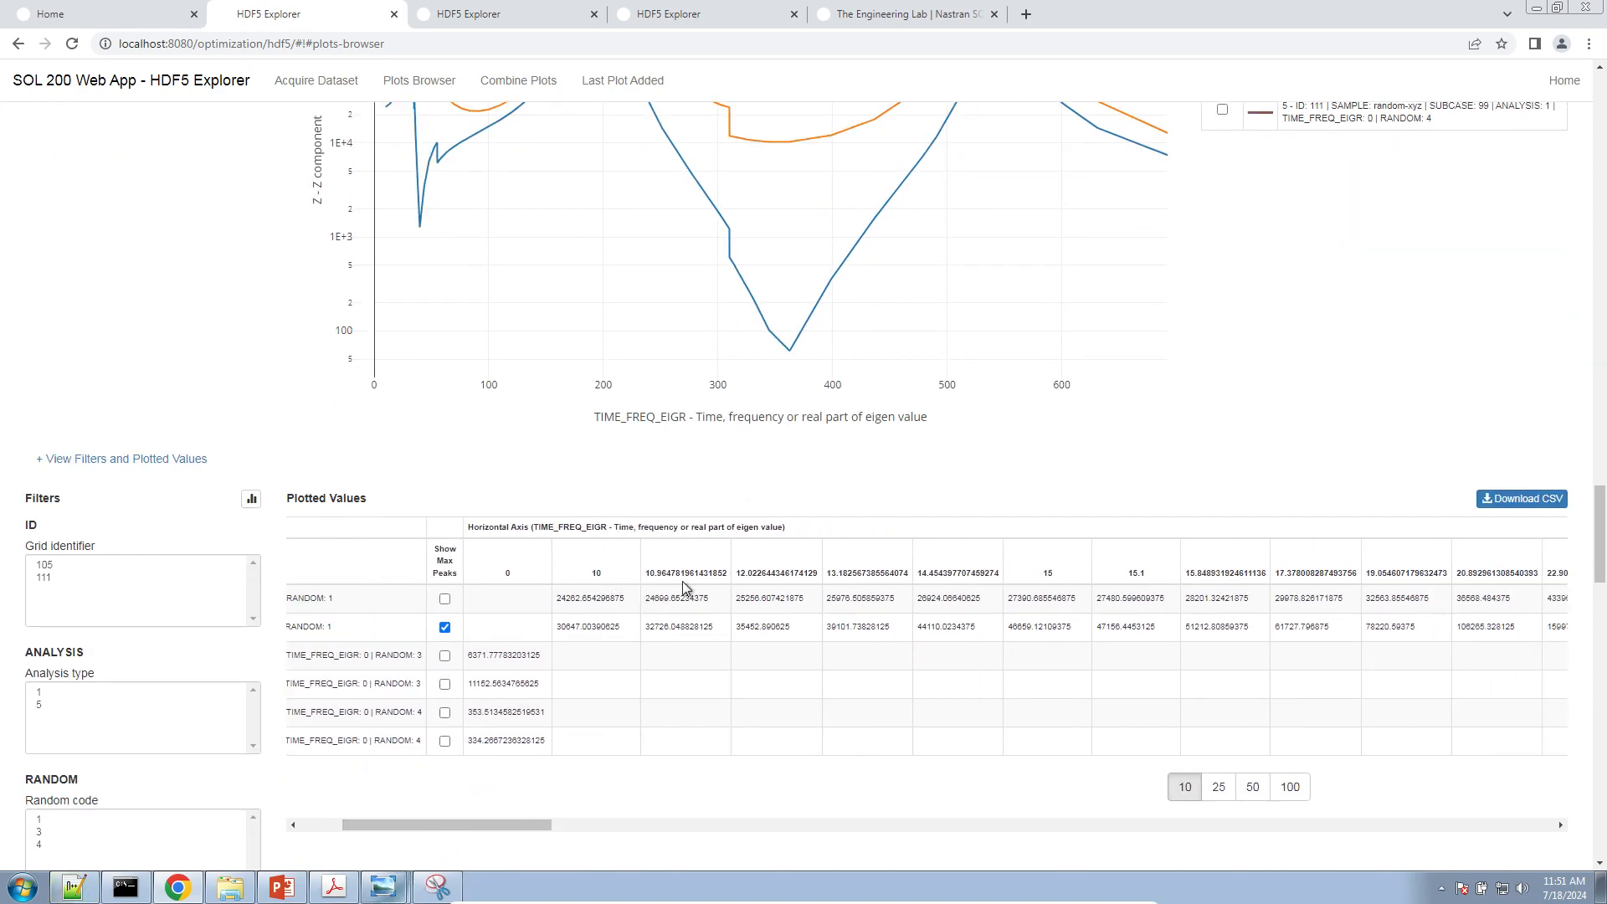
{"action": "left_click", "coordinate": [1538, 503]}
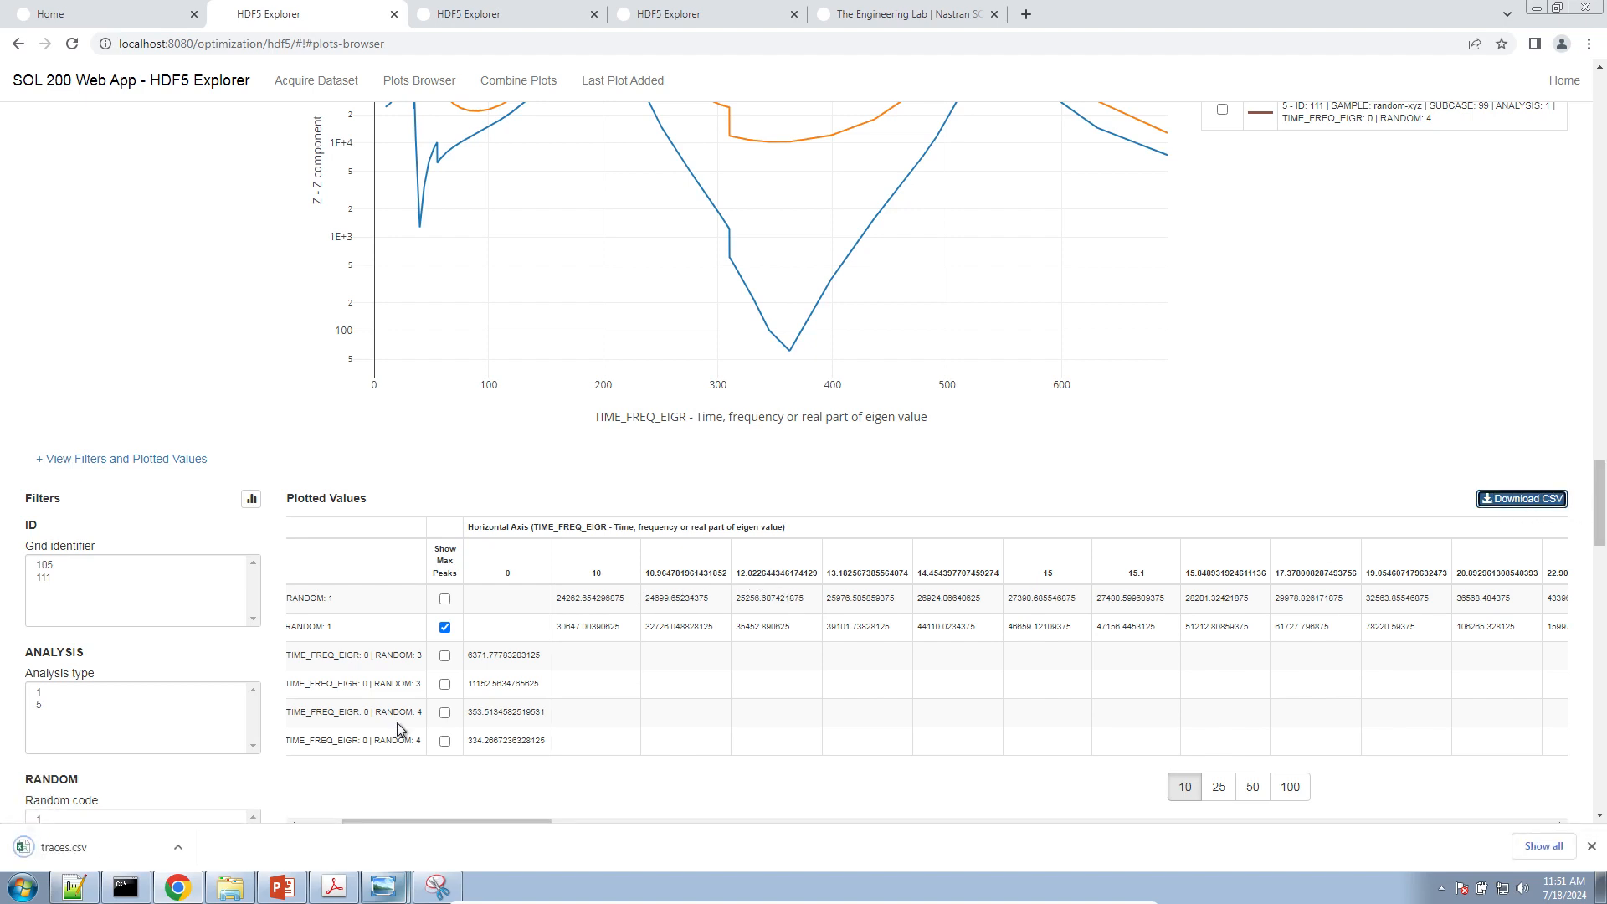
{"action": "left_click", "coordinate": [122, 849]}
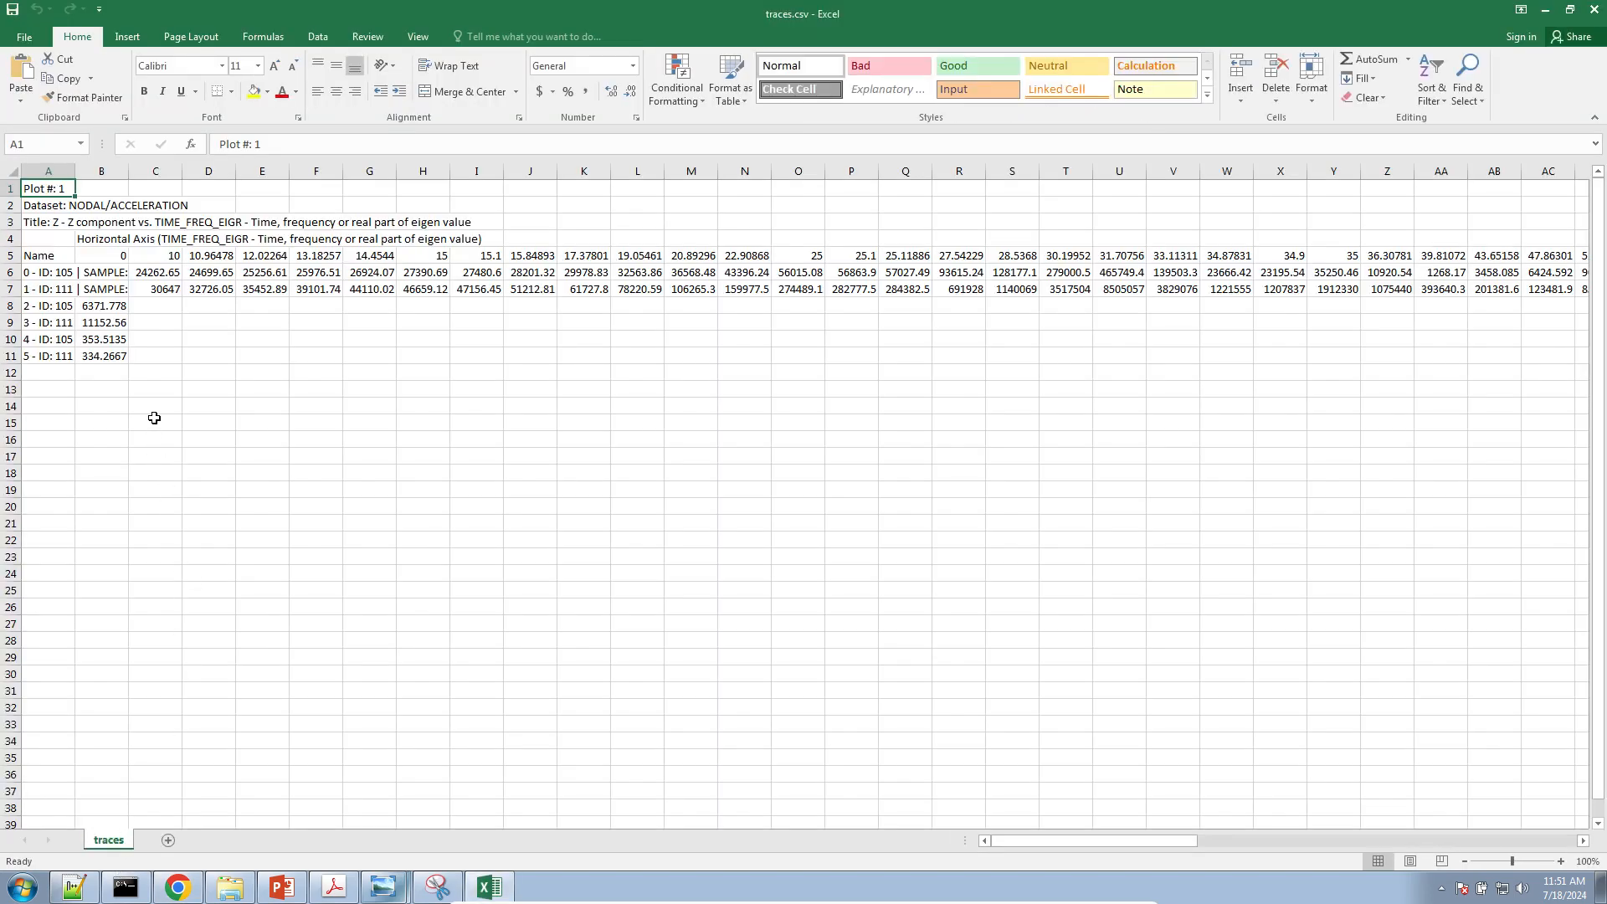
Insert a scatter chart with straight lines from rows 5 to 7, covering the ID 105 and ID 111 RANDOM 1 curves
{"action": "left_click", "coordinate": [15, 257]}
{"action": "left_click_drag", "start_coordinate": [15, 257], "coordinate": [15, 289]}
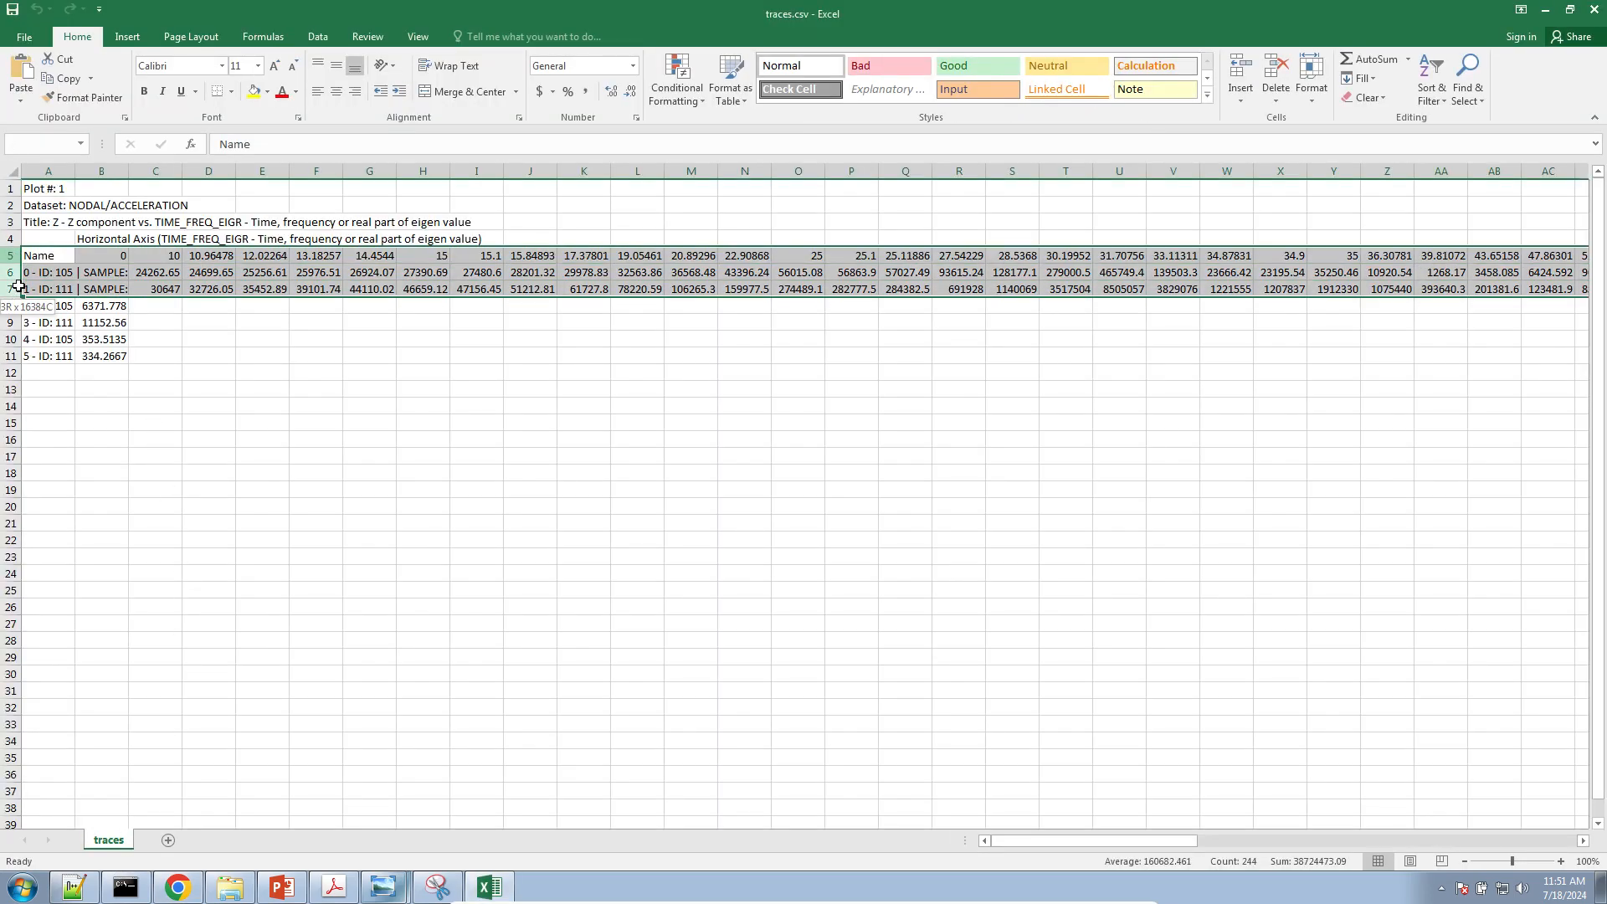
{"action": "left_click", "coordinate": [128, 37]}
{"action": "left_click", "coordinate": [574, 98]}
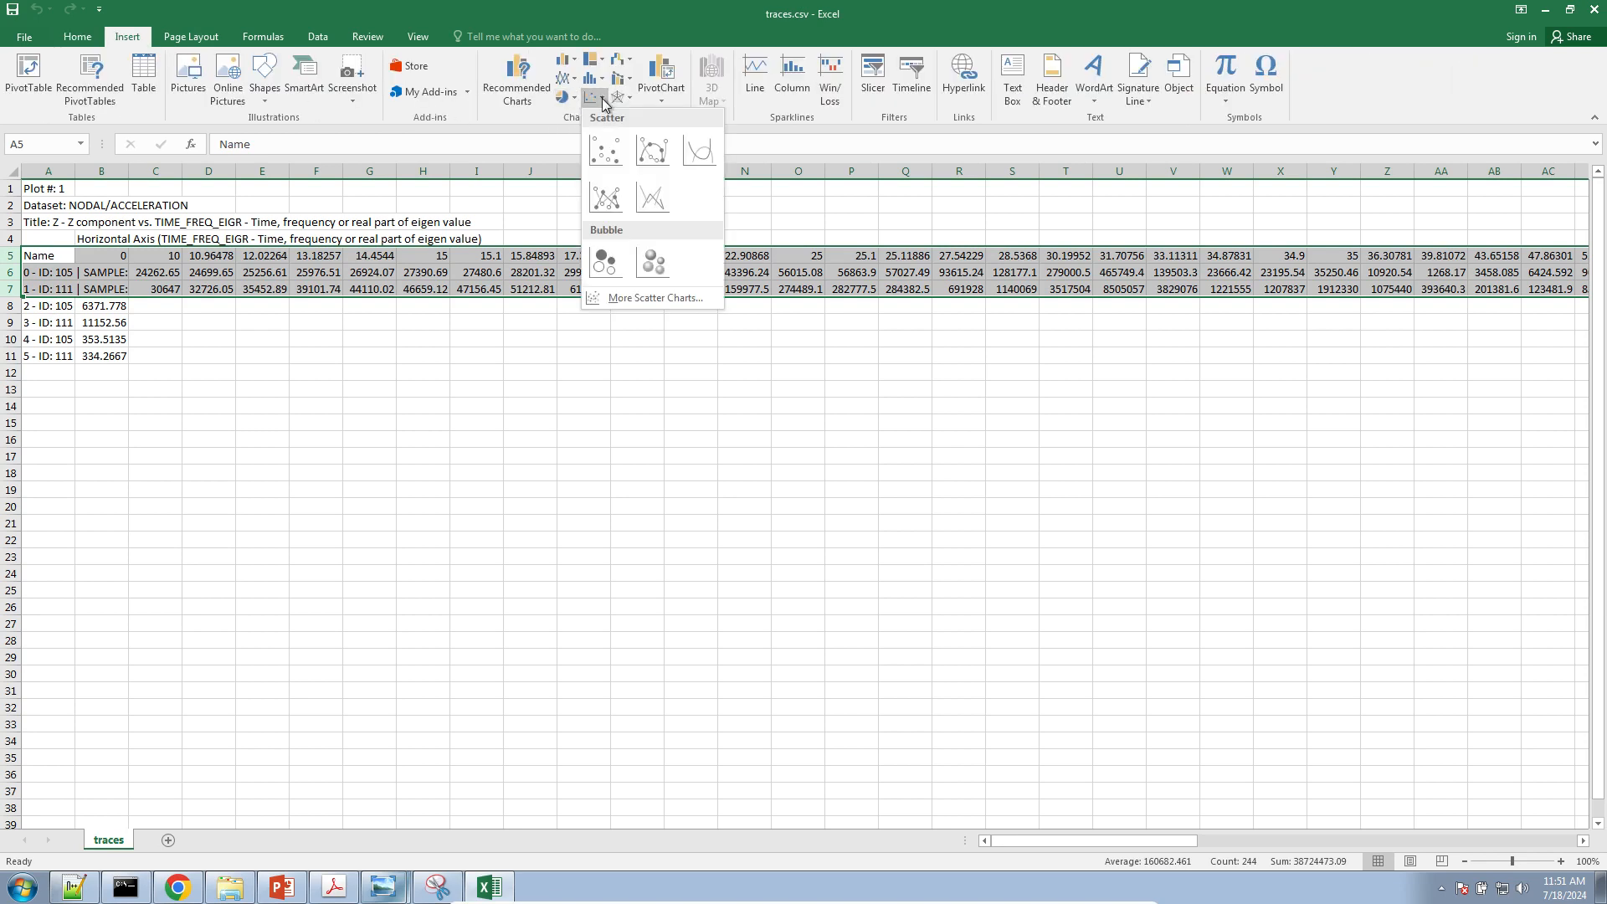
{"action": "left_click", "coordinate": [653, 197]}
Check the chart's source data range and enlarge the chart up to about row 4 and column G
{"action": "left_click_drag", "start_coordinate": [620, 394], "coordinate": [616, 394]}
{"action": "left_click_drag", "start_coordinate": [79, 249], "coordinate": [133, 250]}
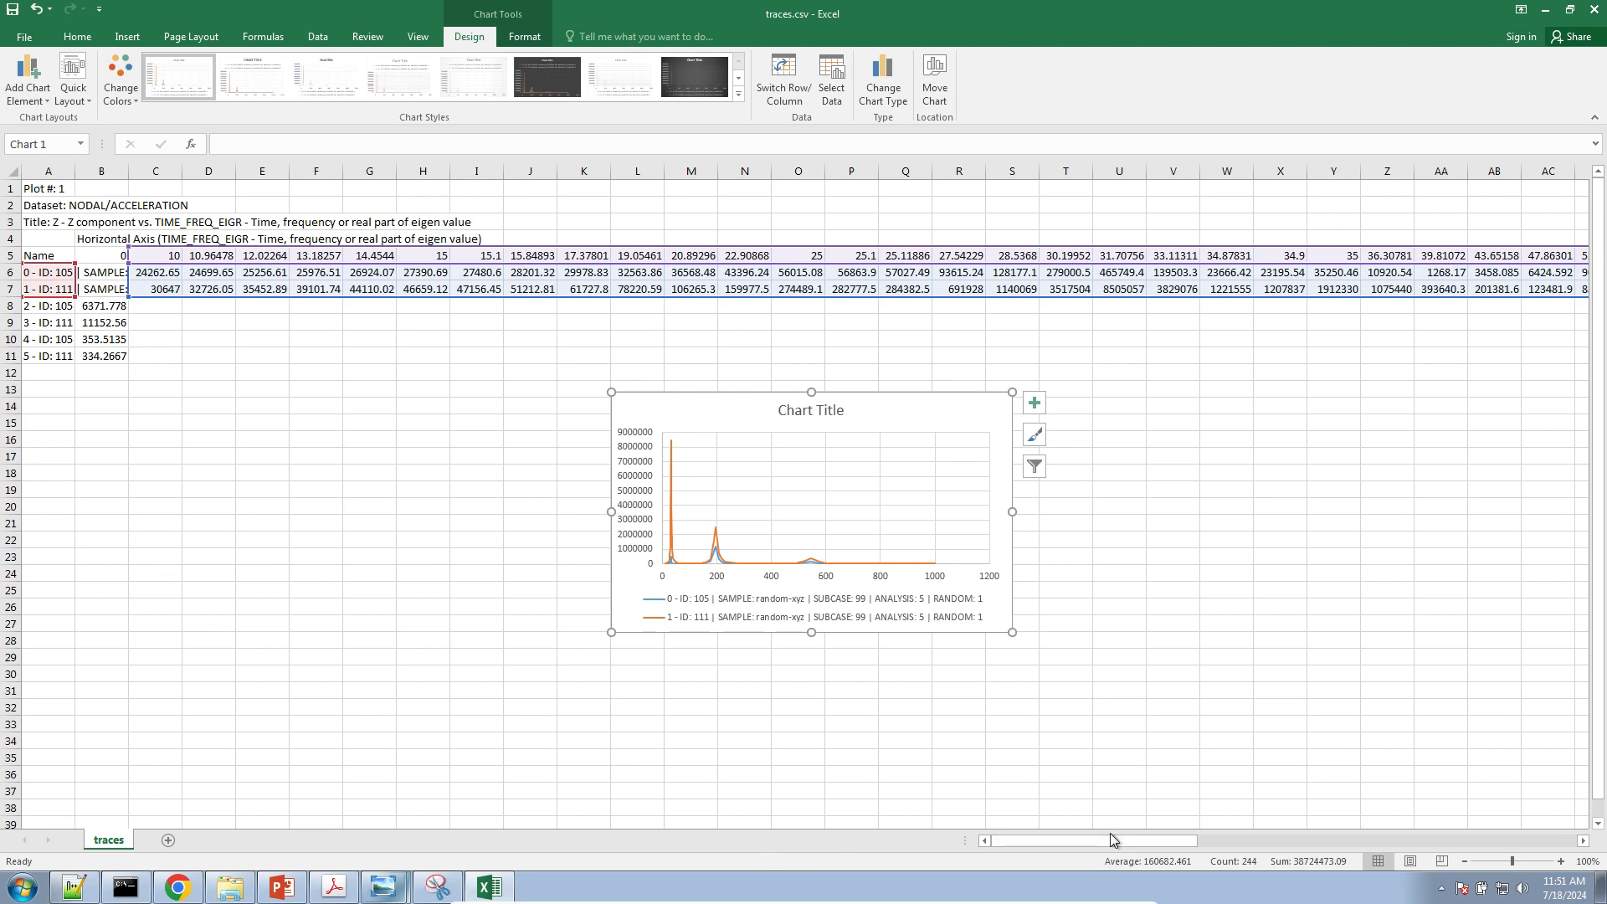
{"action": "left_click_drag", "start_coordinate": [1125, 839], "coordinate": [742, 875]}
{"action": "left_click", "coordinate": [627, 447]}
{"action": "left_click_drag", "start_coordinate": [612, 391], "coordinate": [357, 198]}
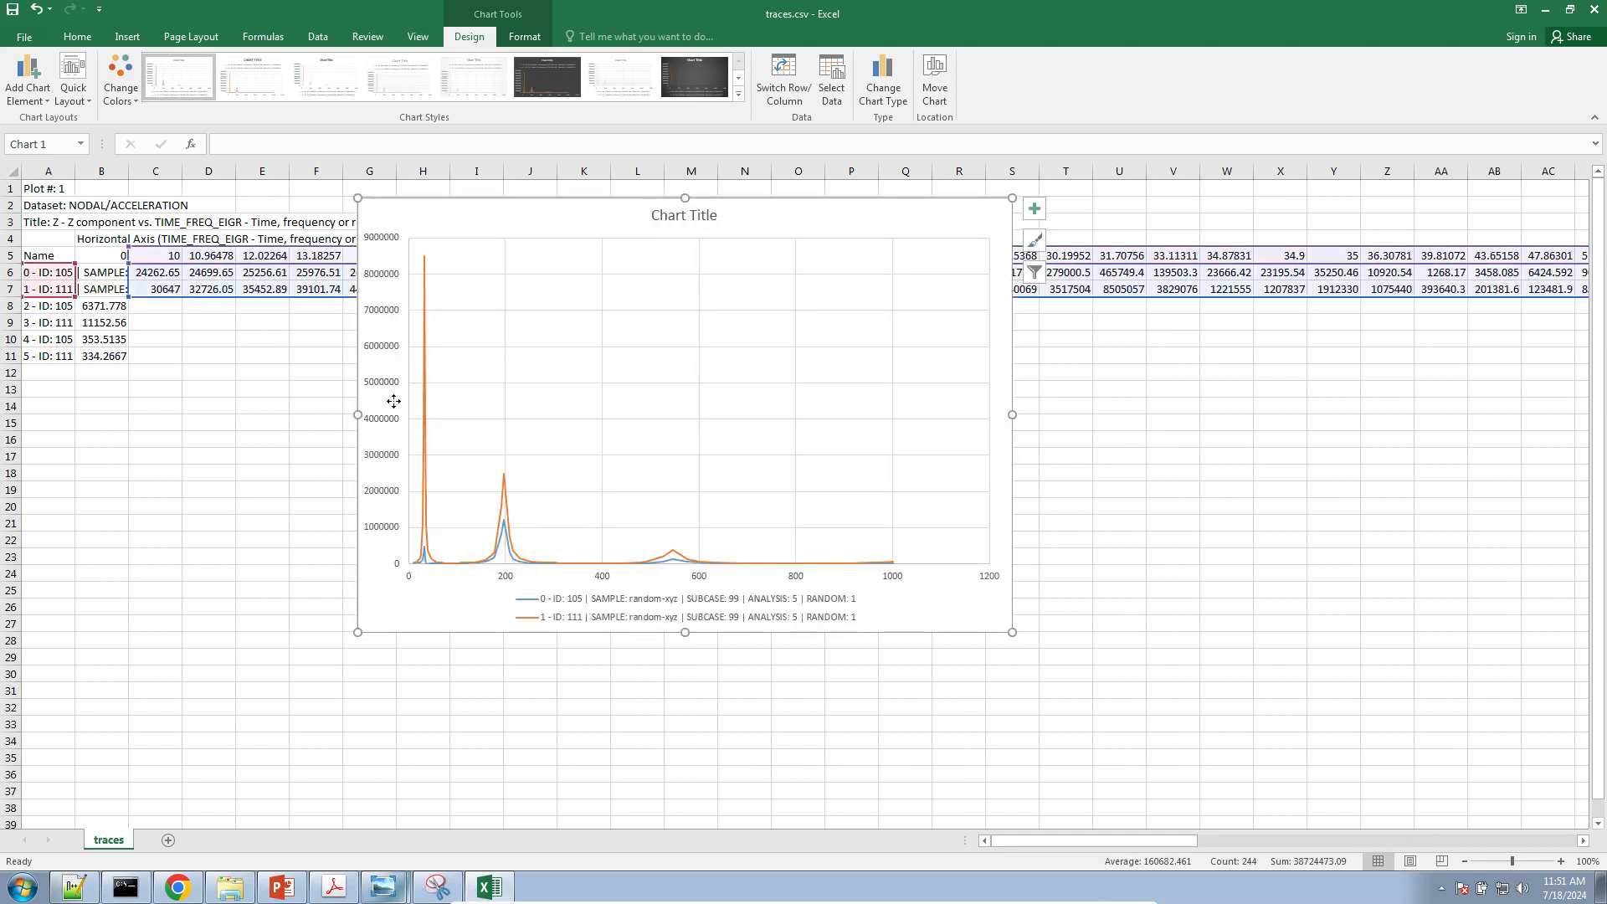
Set the chart's vertical and horizontal axes to a base 10 logarithmic scale
{"action": "right_click", "coordinate": [391, 385]}
{"action": "left_click", "coordinate": [456, 562]}
{"action": "left_click", "coordinate": [1453, 558]}
{"action": "left_click", "coordinate": [701, 577]}
{"action": "right_click", "coordinate": [701, 578]}
{"action": "left_click", "coordinate": [805, 753]}
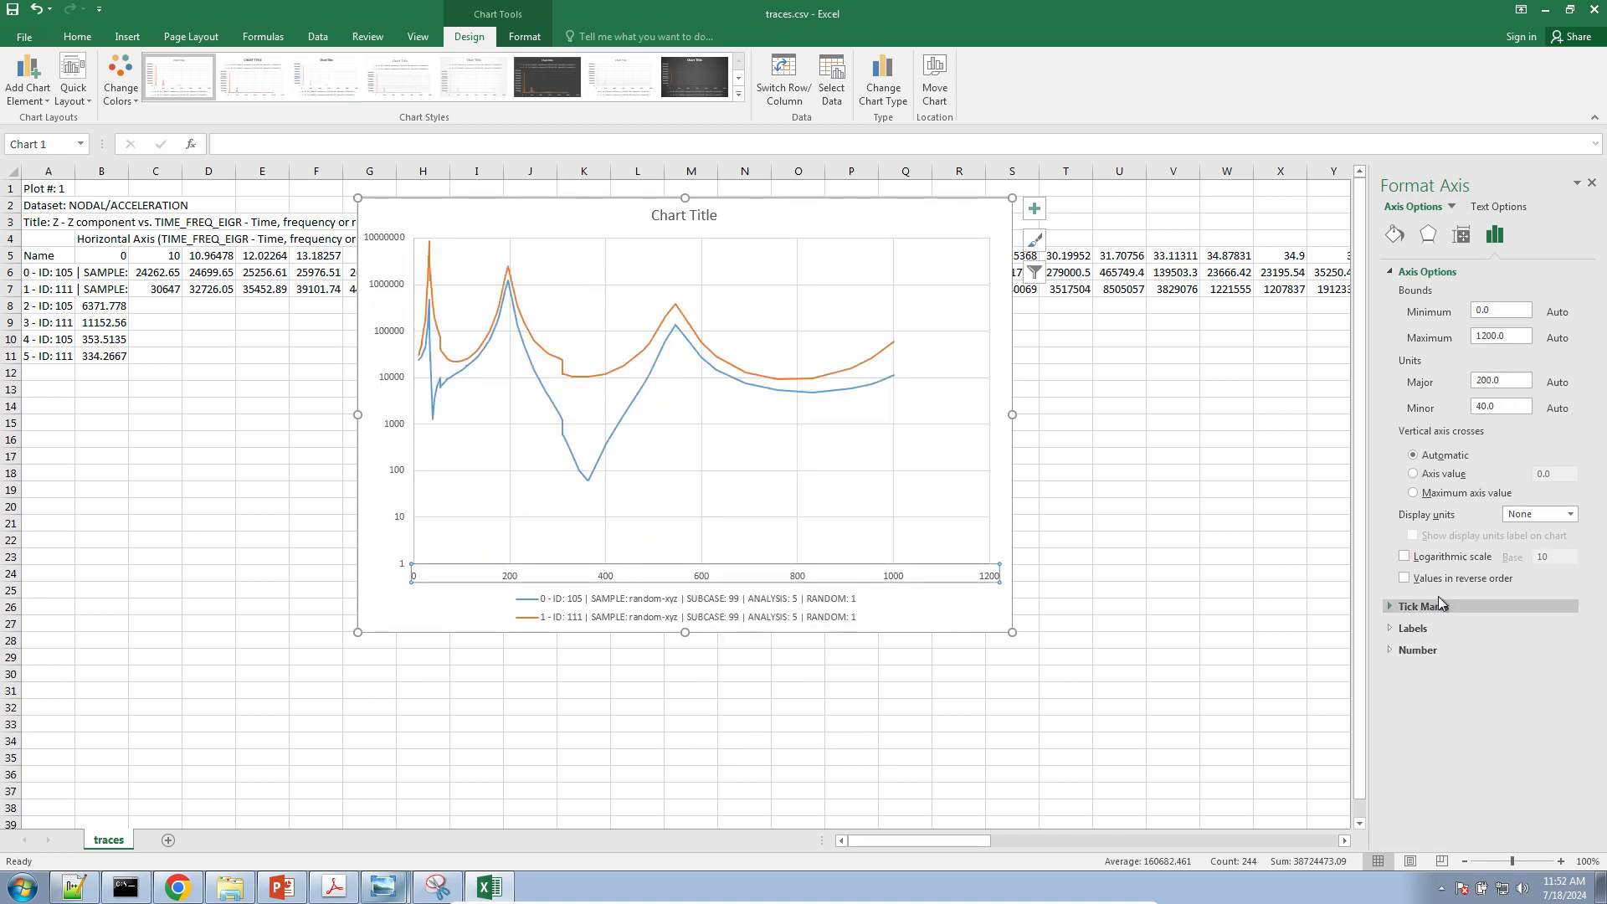
{"action": "left_click", "coordinate": [1451, 559]}
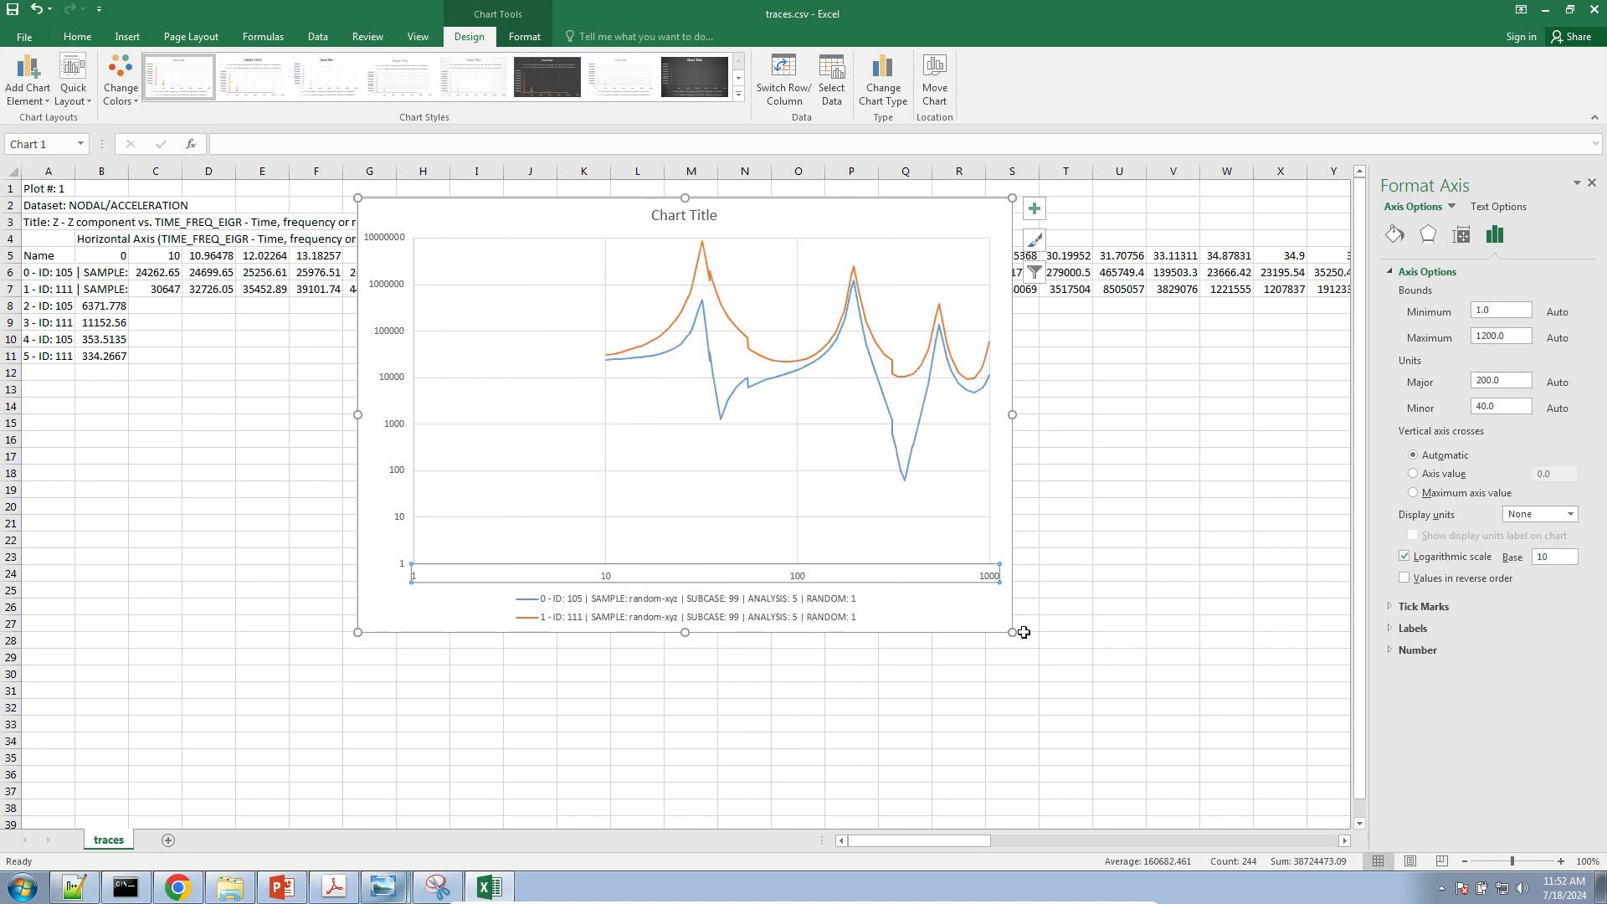
Set the horizontal axis minimum bound to 10 and close the axis formatting options
{"action": "double_click", "coordinate": [1488, 311]}
{"action": "type", "text": "10"}
{"action": "key", "text": "Return"}
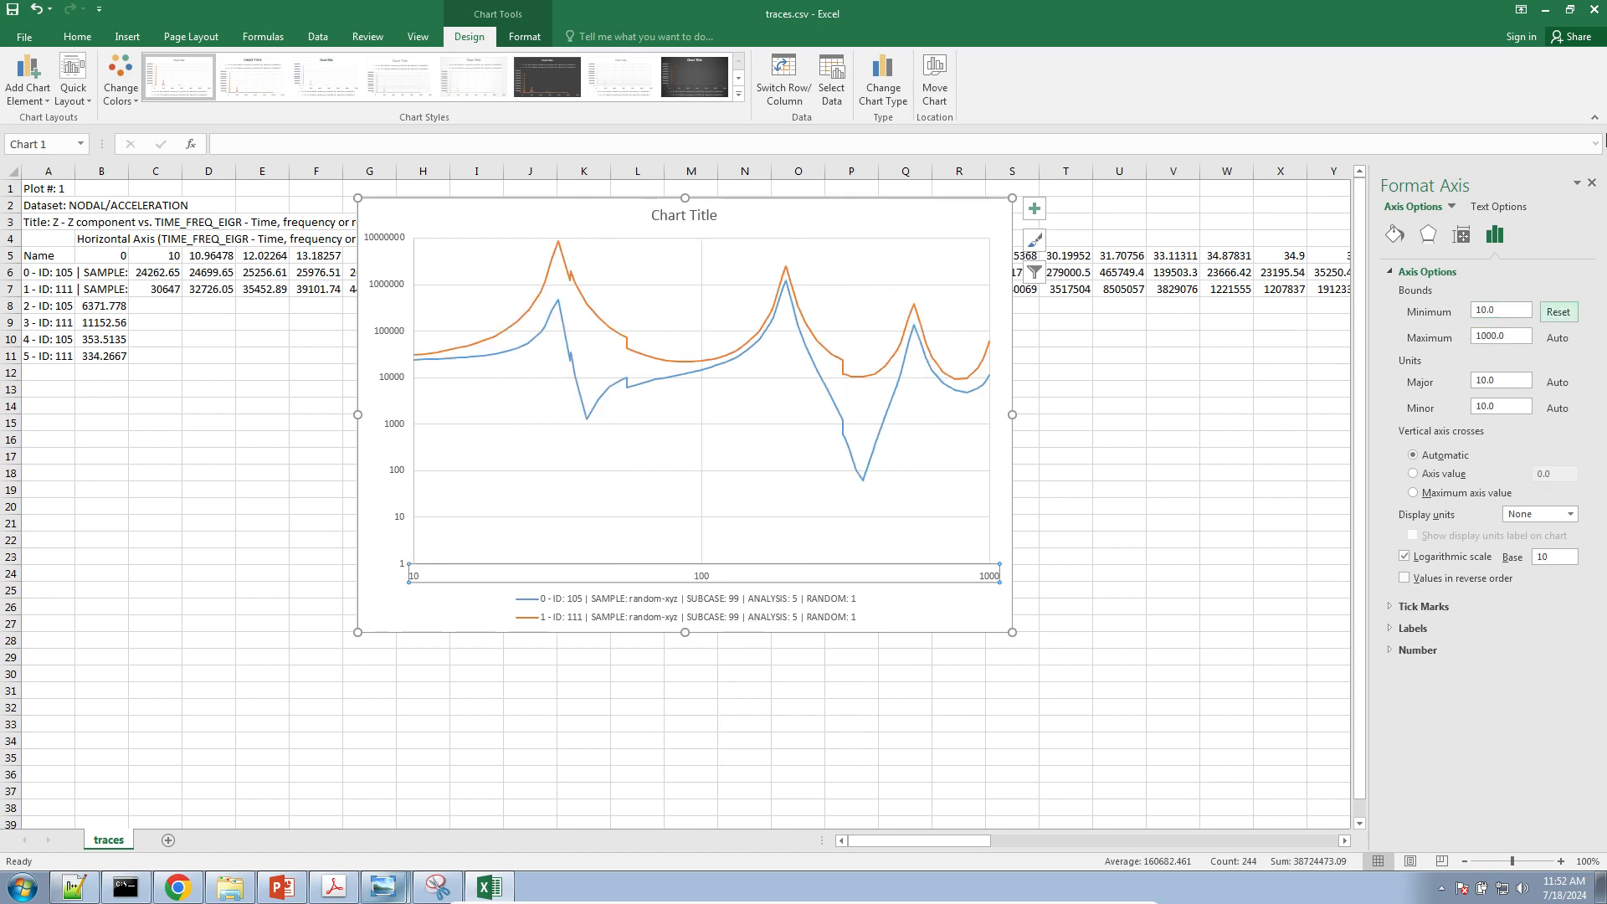
{"action": "left_click", "coordinate": [1592, 183]}
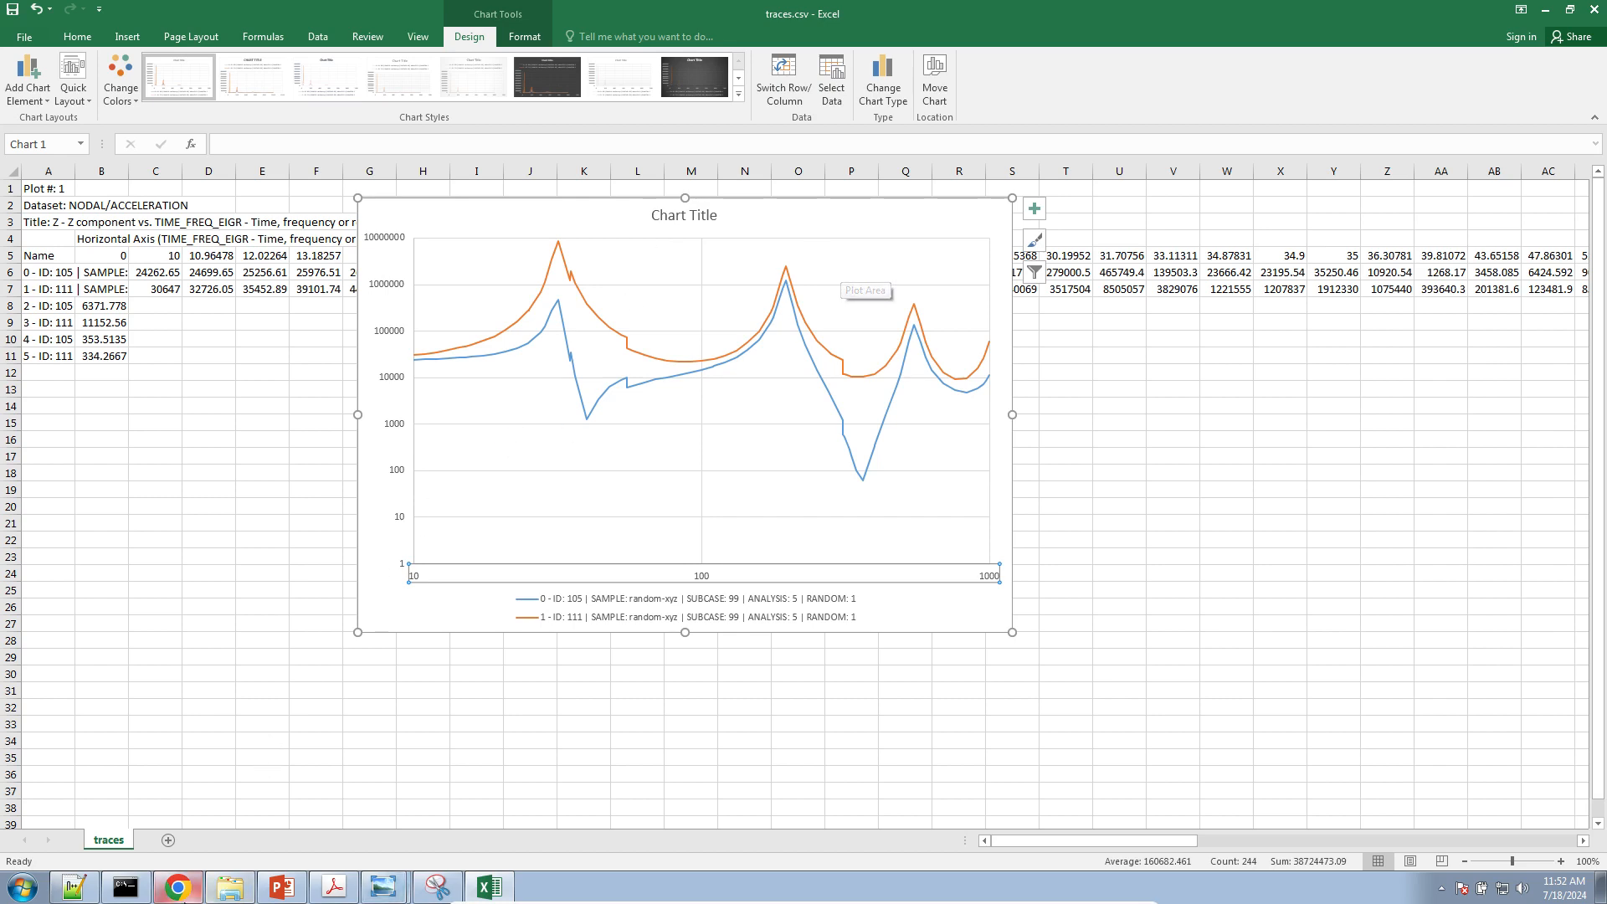
Switch to Notepad++ and review the ACCELERATION request and the OUTPUT(xyplot) section in random-xyz.dat
{"action": "left_click", "coordinate": [74, 889]}
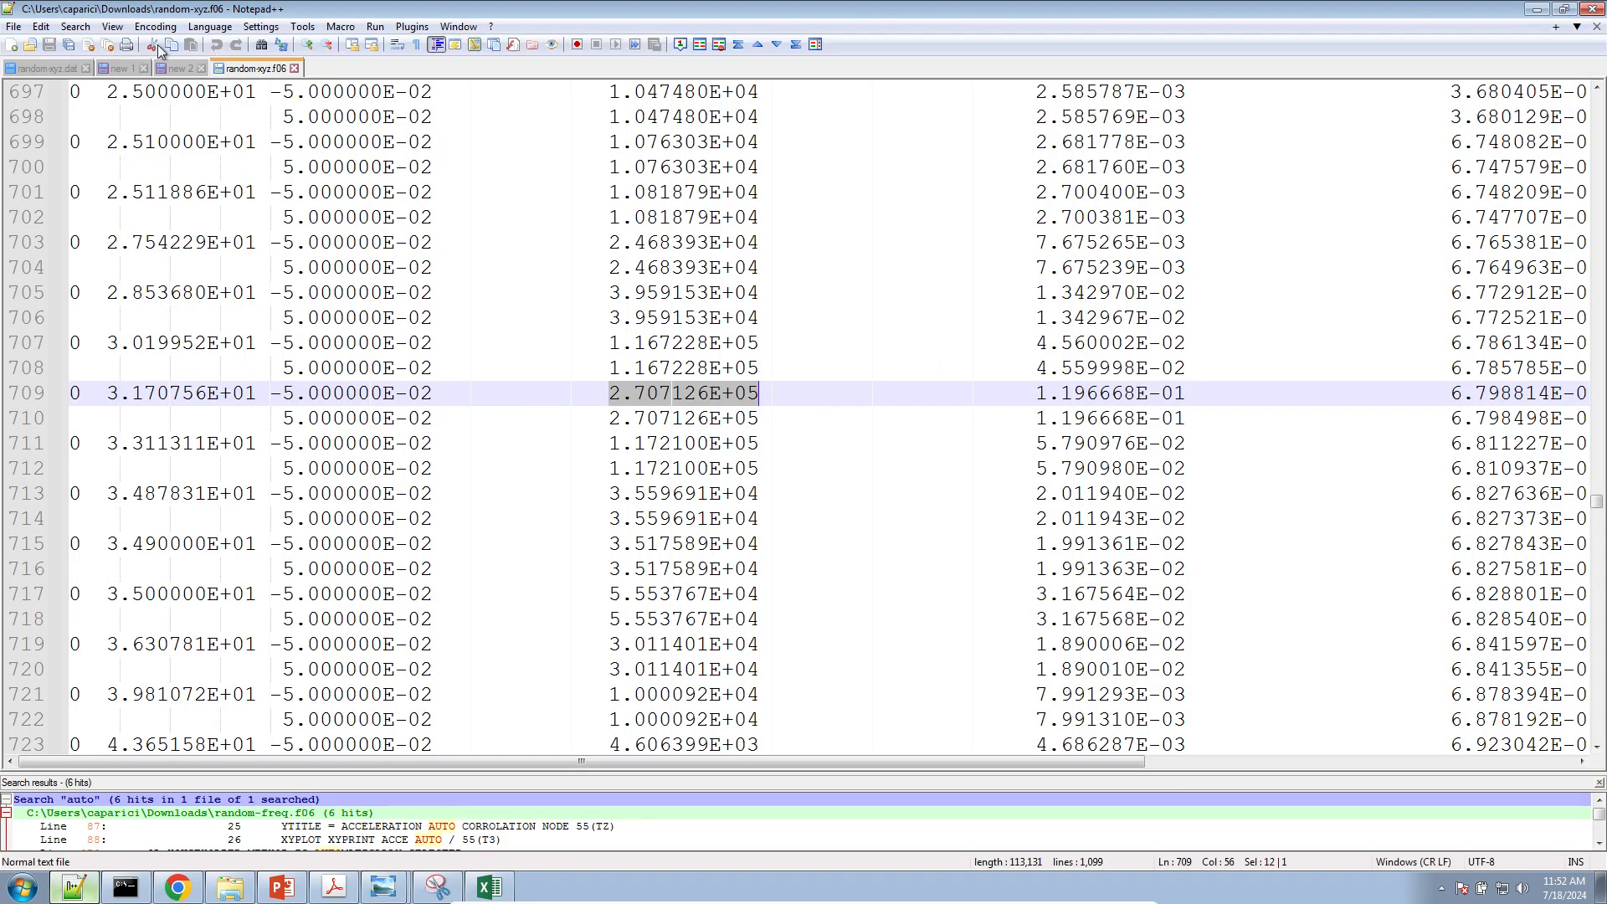
{"action": "left_click", "coordinate": [46, 68]}
{"action": "scroll", "coordinate": [273, 478], "scroll_direction": "up", "scroll_amount": 7}
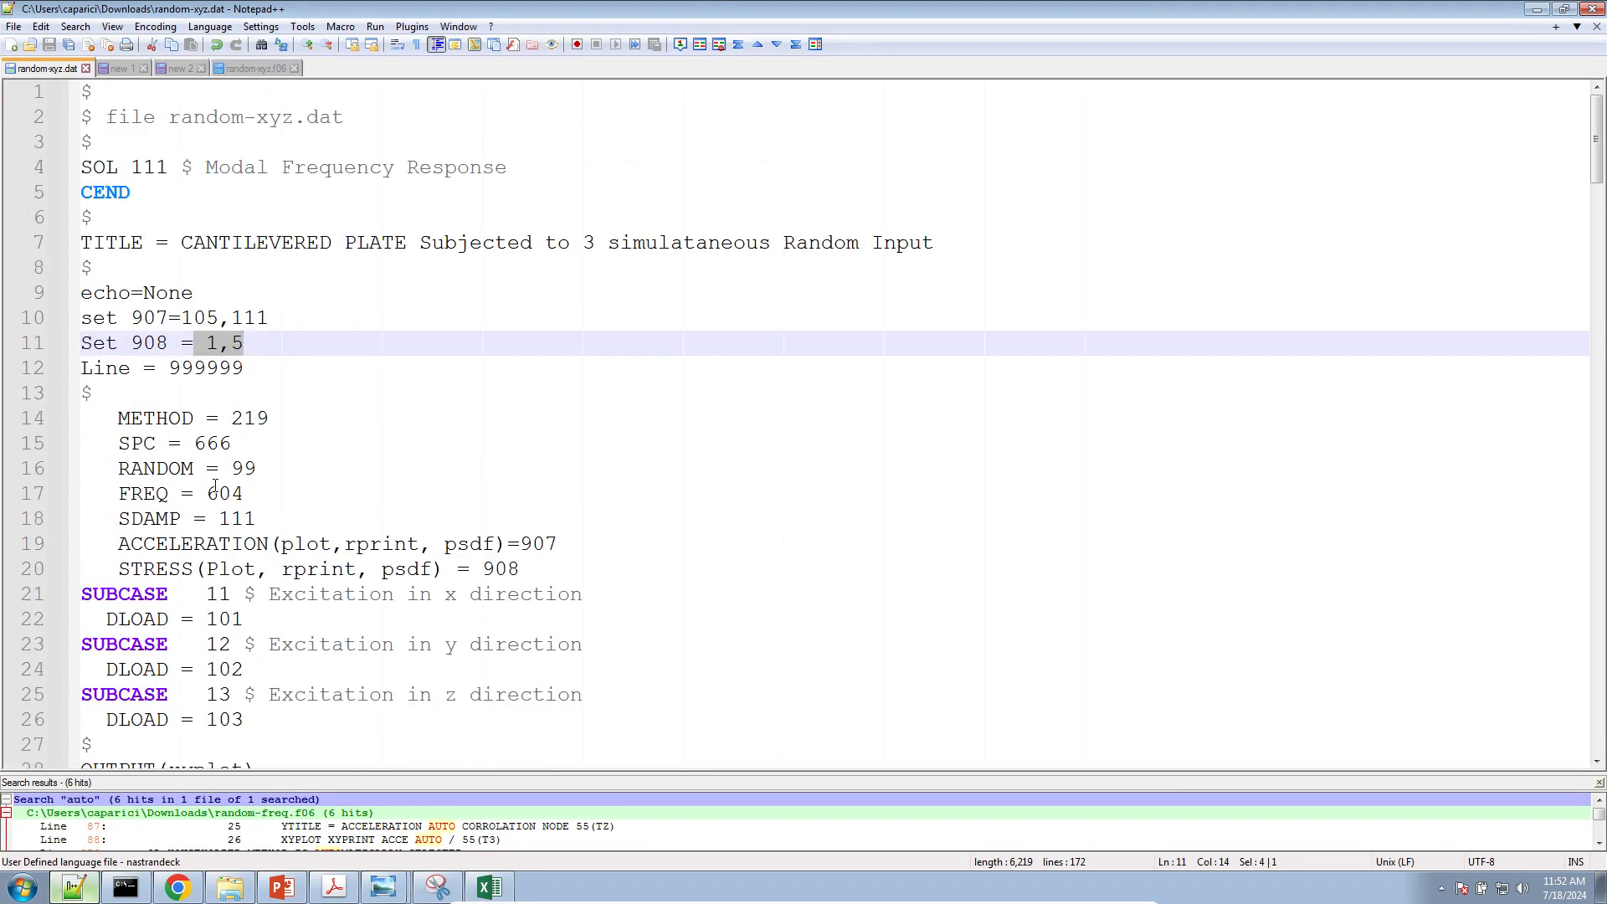
{"action": "triple_click", "coordinate": [179, 546]}
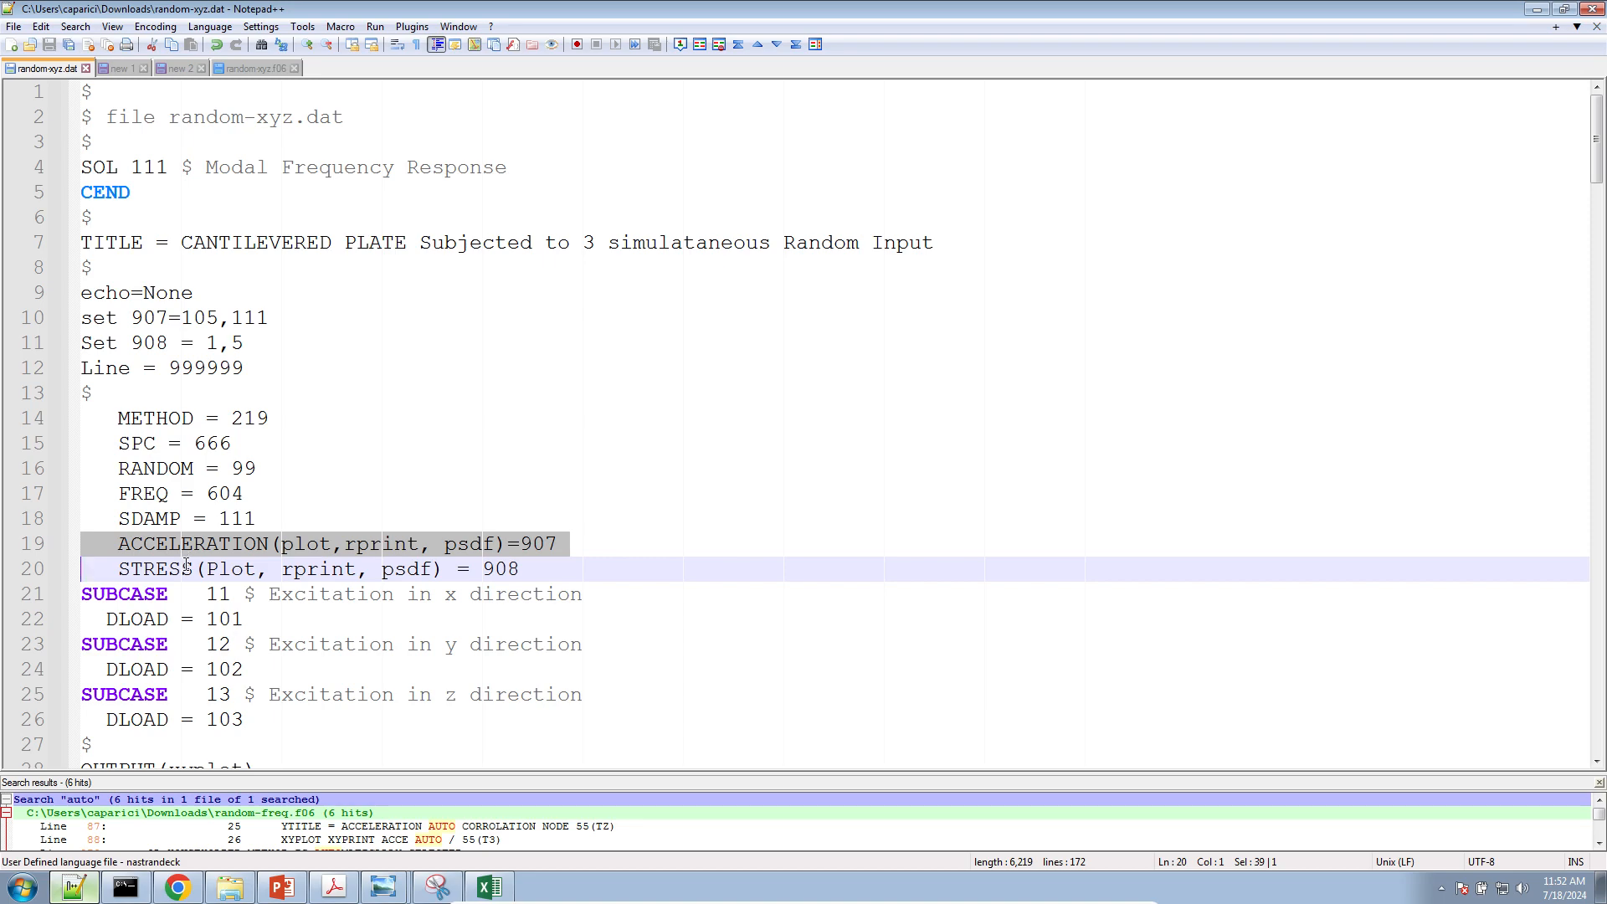
{"action": "scroll", "coordinate": [186, 565], "scroll_direction": "down", "scroll_amount": 7}
{"action": "left_click_drag", "start_coordinate": [118, 242], "coordinate": [526, 625]}
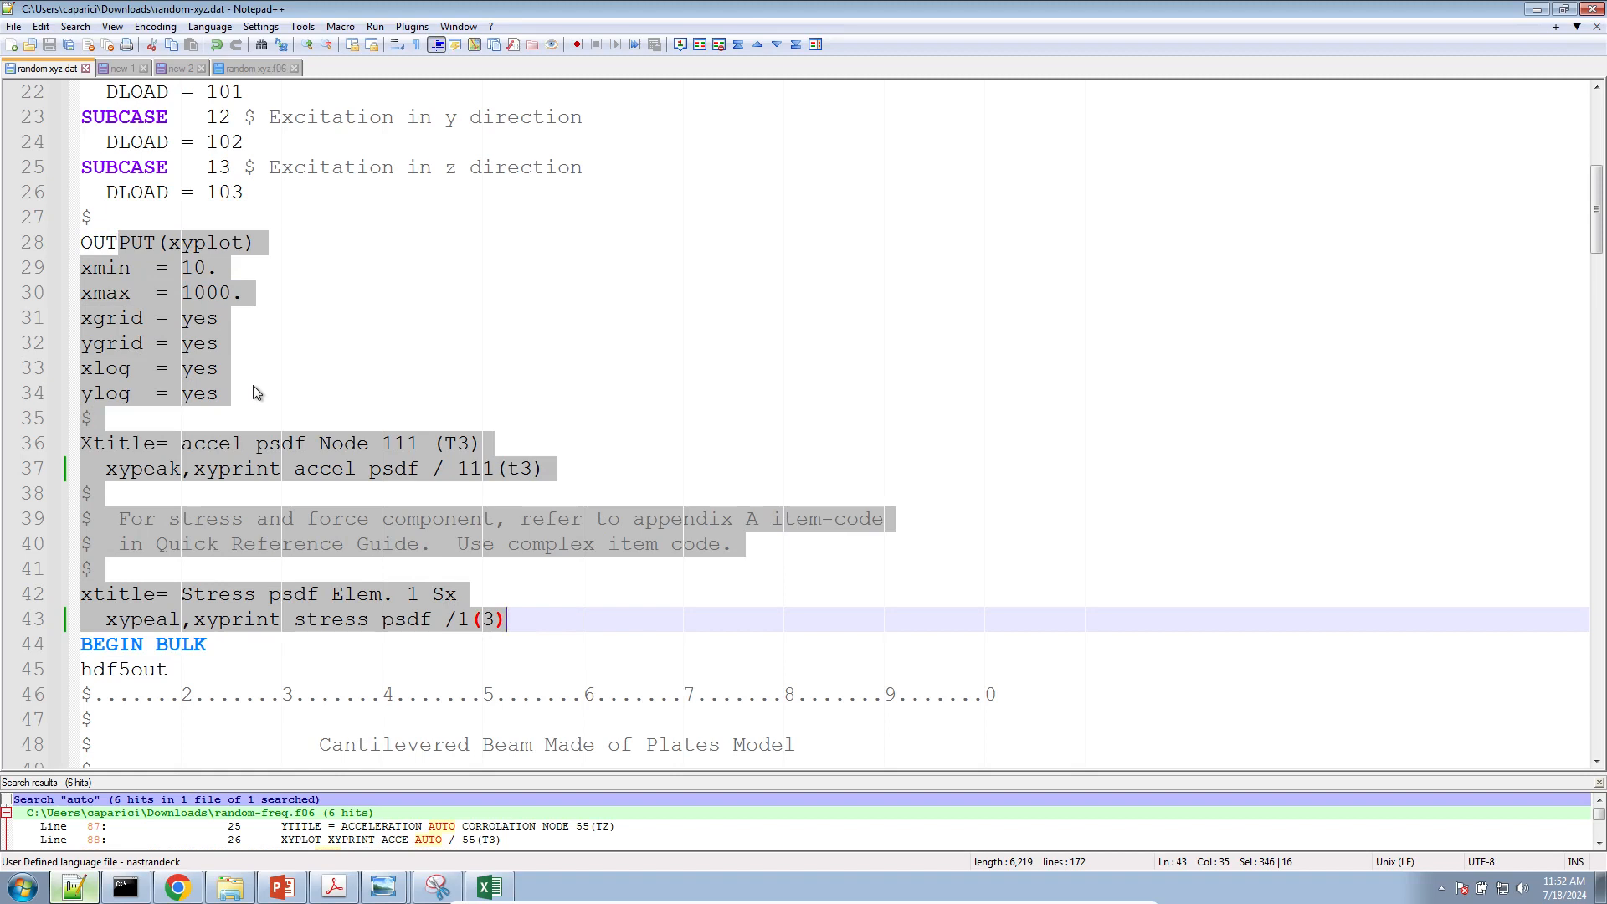
Examine the xyprint command, node 111 and the t3 component in the acceleration psdf line of random-xyz.dat
{"action": "triple_click", "coordinate": [224, 467]}
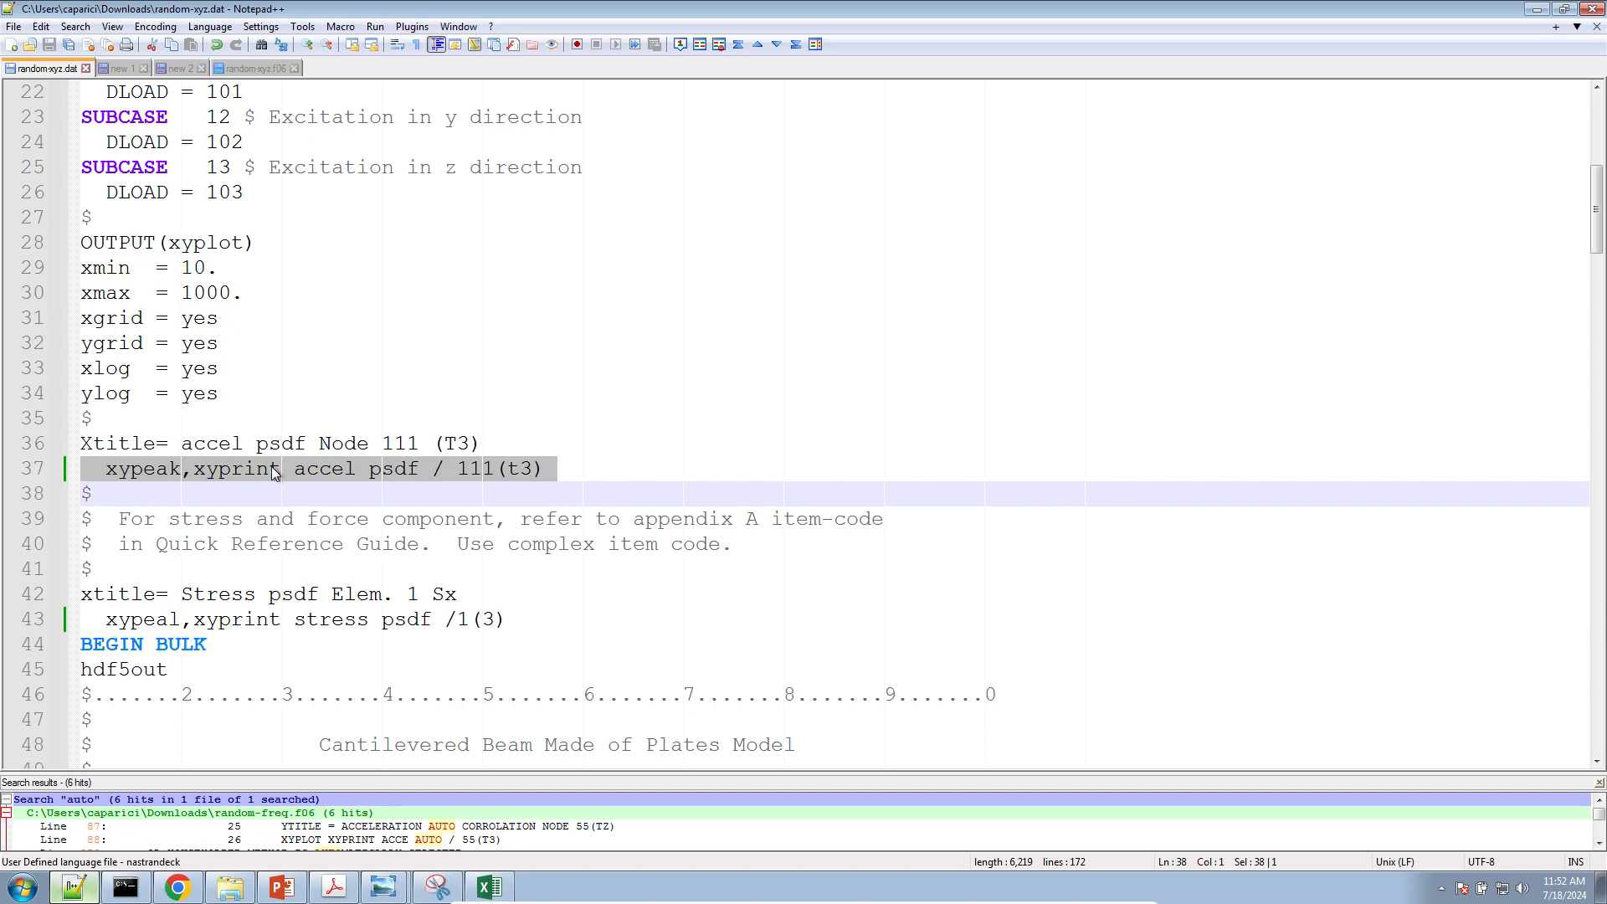
{"action": "scroll", "coordinate": [290, 471], "scroll_direction": "up", "scroll_amount": 3, "text": "ctrl"}
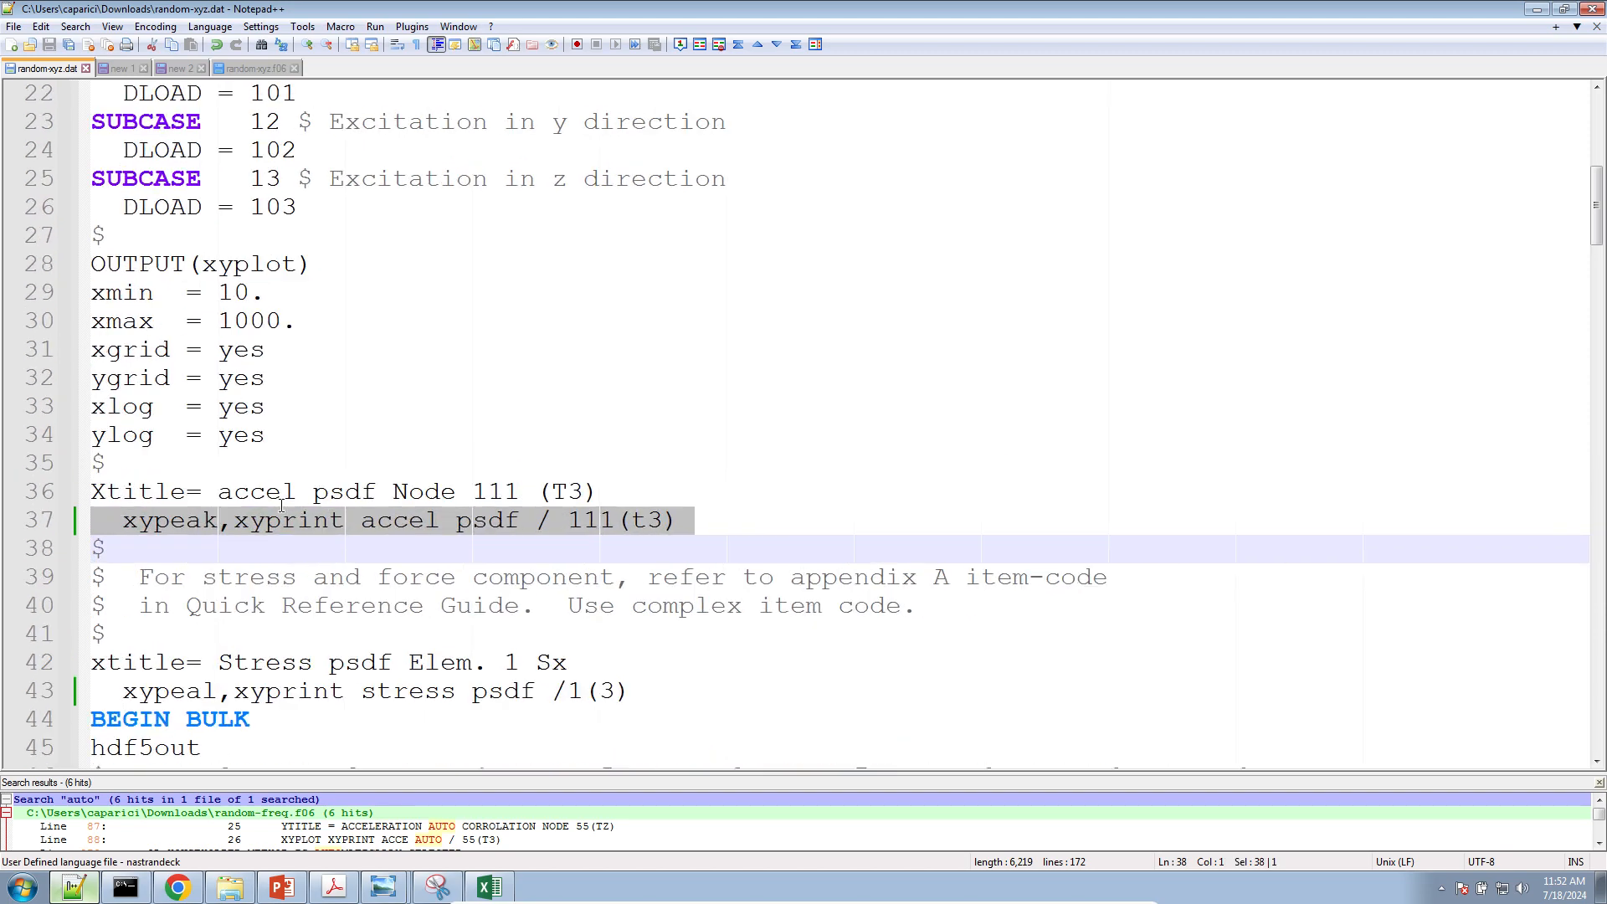
{"action": "double_click", "coordinate": [307, 350]}
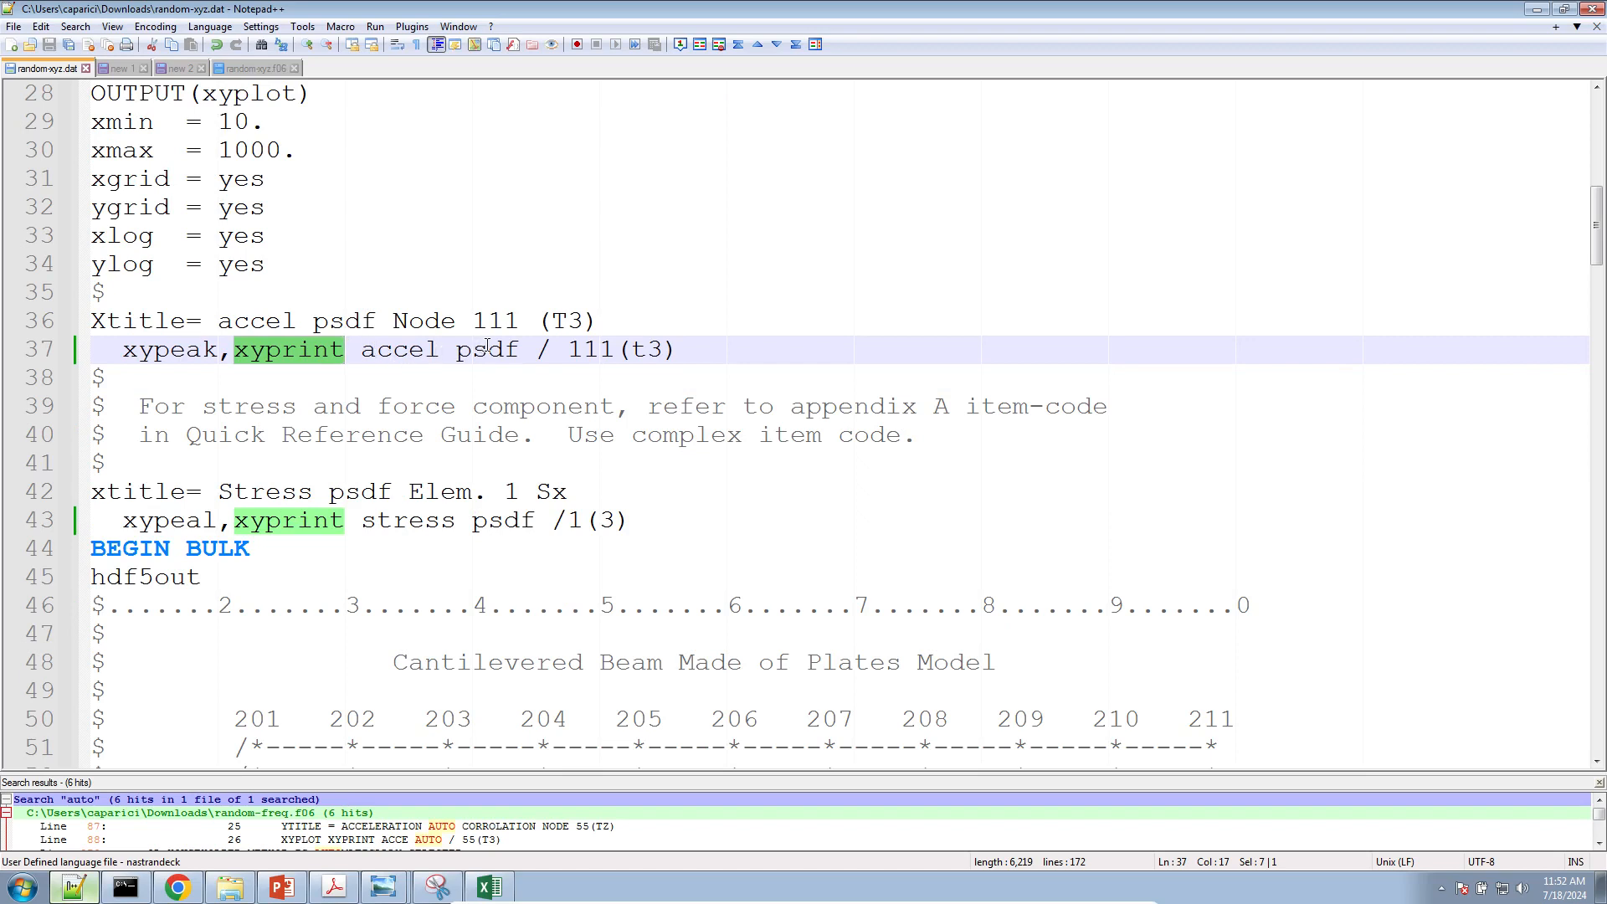
{"action": "double_click", "coordinate": [590, 350]}
{"action": "left_click", "coordinate": [646, 350]}
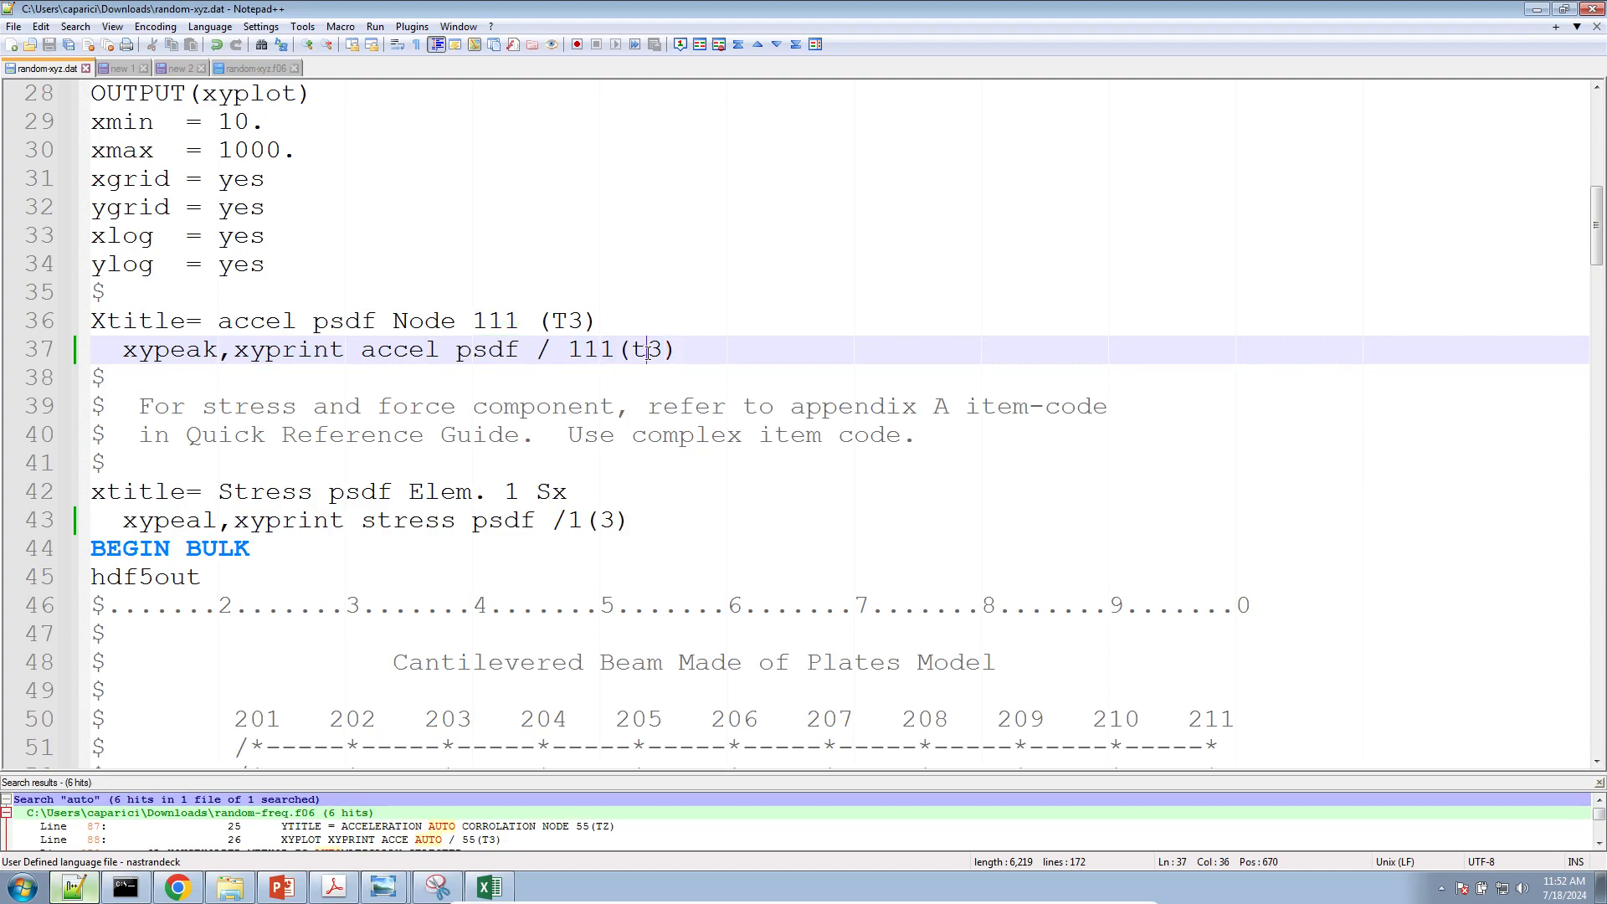
Find the XY-output summary and the printed acceleration data for curve ID 111 in random-xyz.f06
{"action": "left_click", "coordinate": [255, 68]}
{"action": "scroll", "coordinate": [561, 441], "scroll_direction": "down", "scroll_amount": 4, "text": "ctrl"}
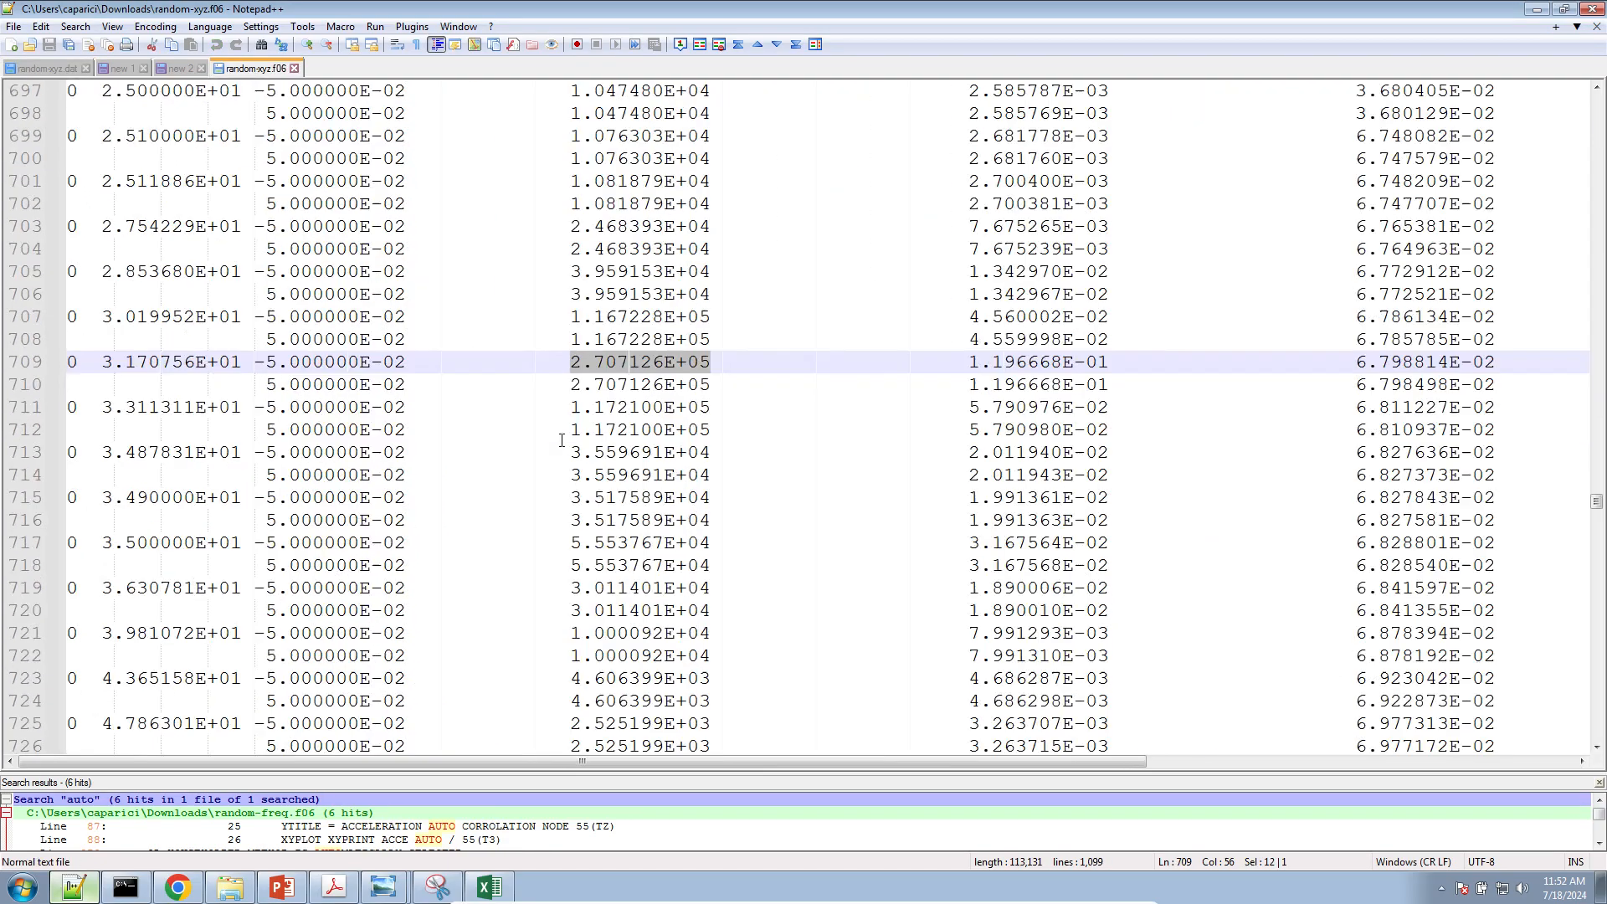
{"action": "scroll", "coordinate": [561, 440], "scroll_direction": "down", "scroll_amount": 20}
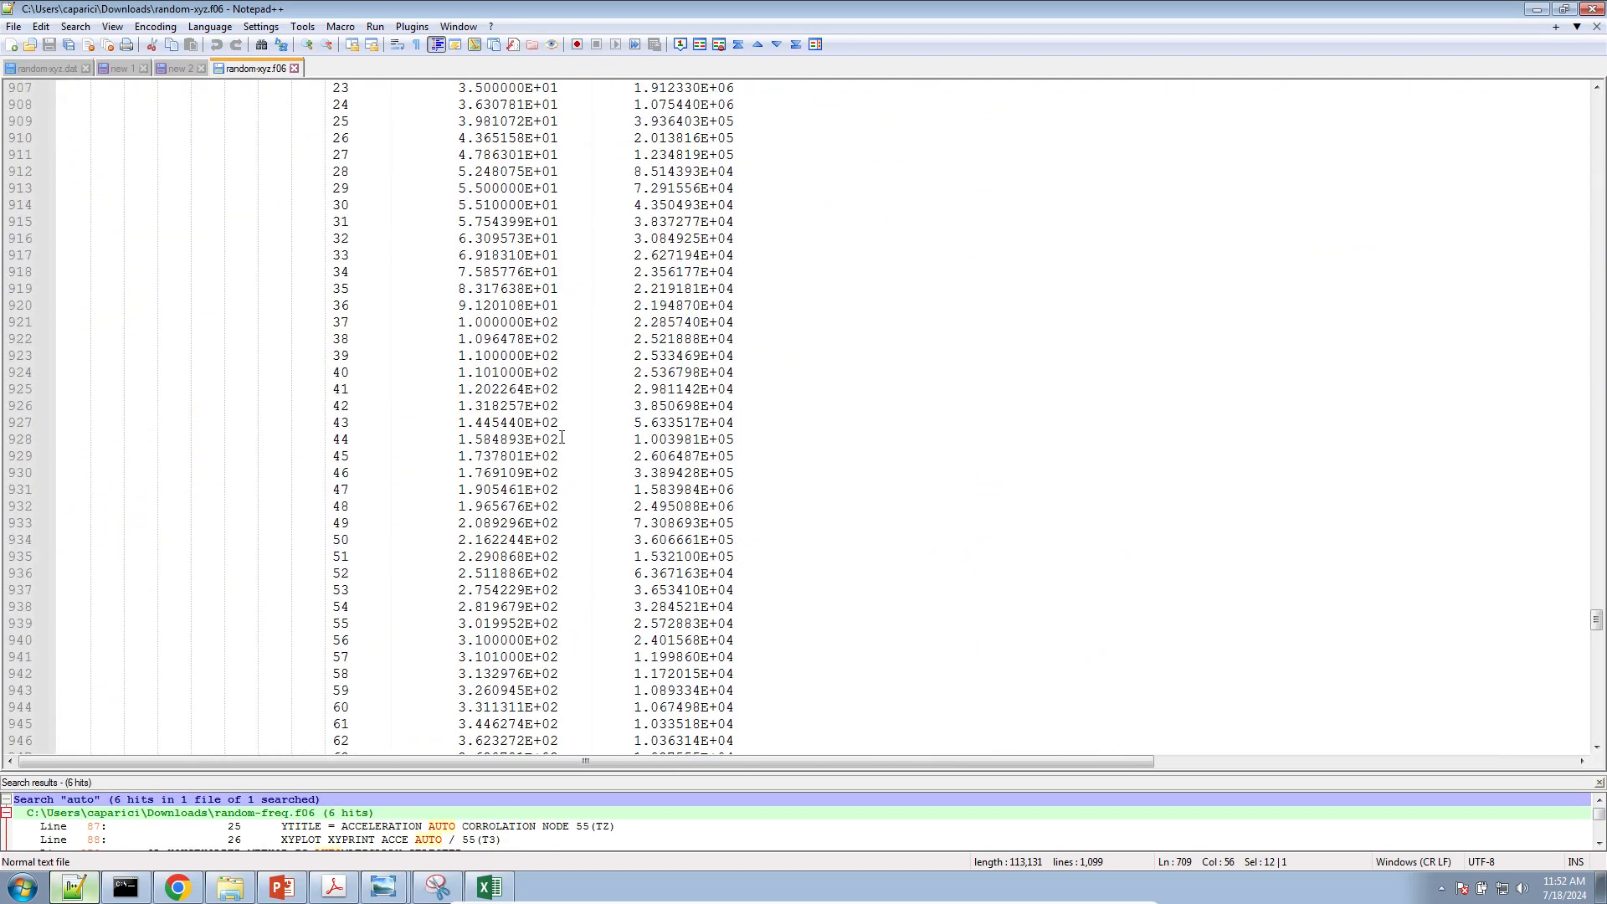
{"action": "scroll", "coordinate": [562, 422], "scroll_direction": "up", "scroll_amount": 5}
{"action": "left_click_drag", "start_coordinate": [735, 557], "coordinate": [2, 223]}
{"action": "scroll", "coordinate": [438, 452], "scroll_direction": "up", "scroll_amount": 2, "text": "ctrl"}
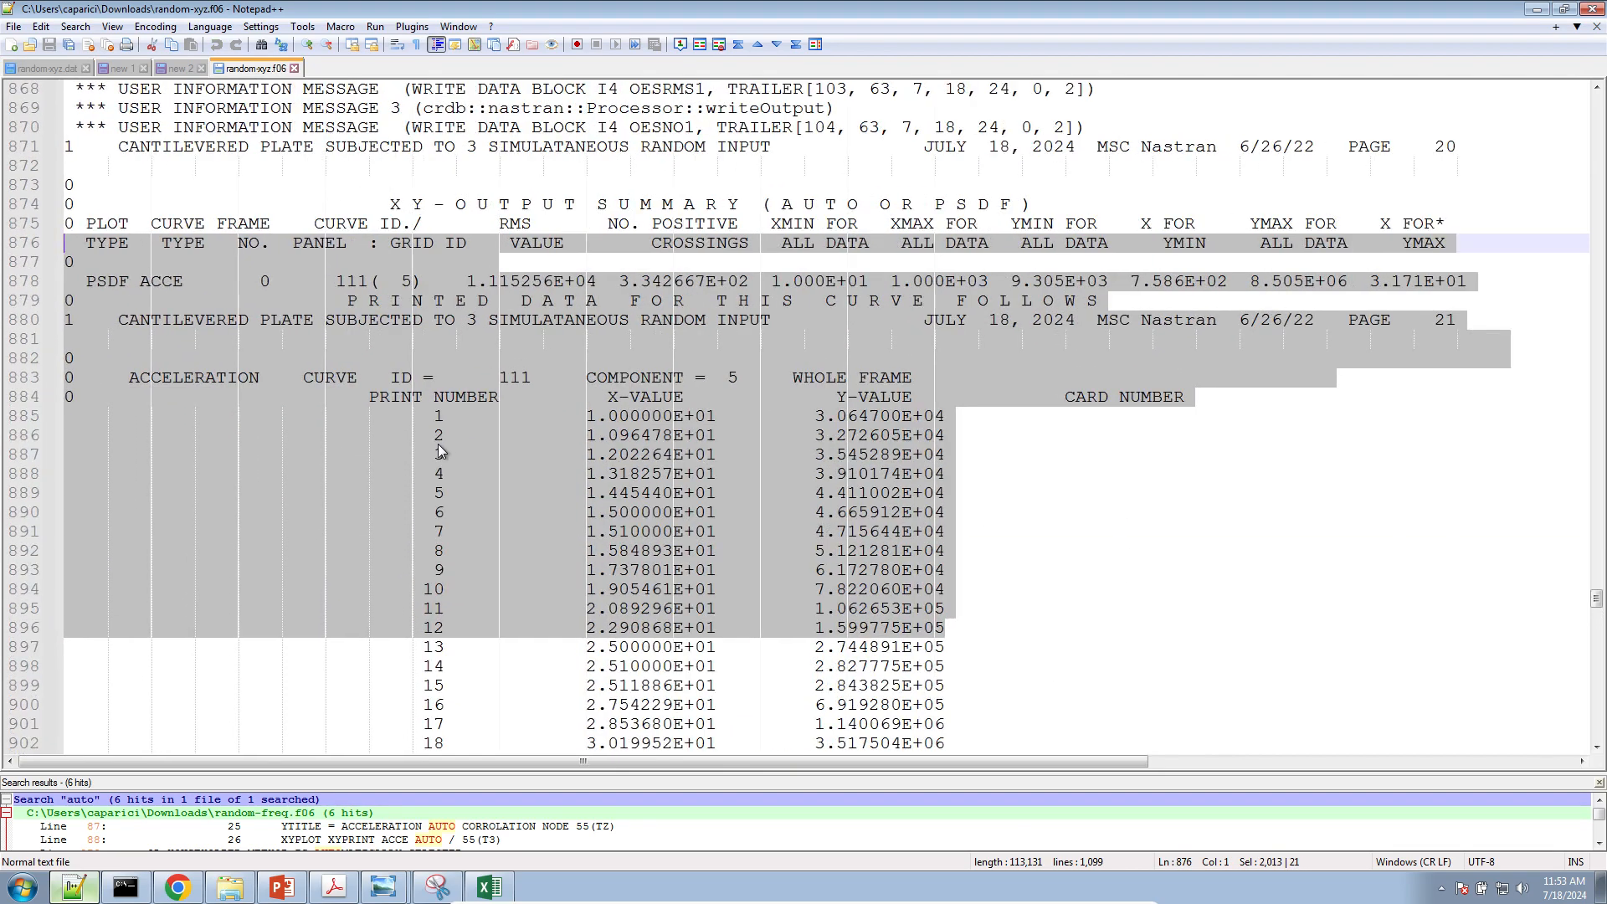
{"action": "left_click", "coordinate": [437, 444]}
{"action": "left_click", "coordinate": [146, 281]}
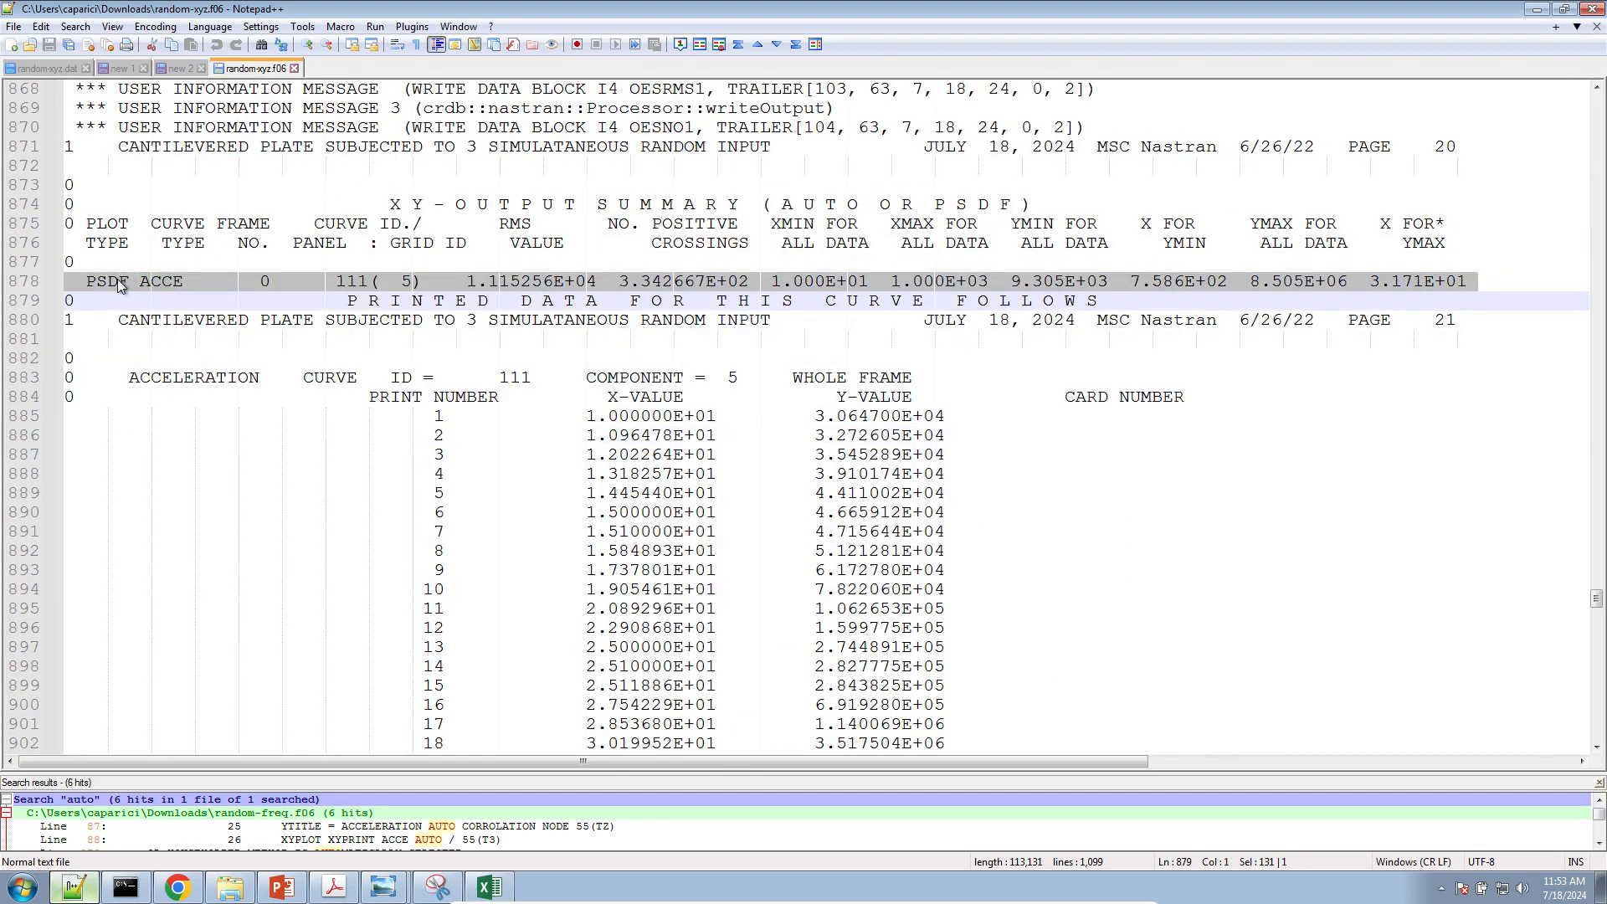
Examine the plot type, curve type and grid ID in the PSDF ACCE row of the XY-output summary
{"action": "double_click", "coordinate": [109, 281]}
{"action": "double_click", "coordinate": [168, 282]}
{"action": "triple_click", "coordinate": [167, 283]}
{"action": "double_click", "coordinate": [117, 285]}
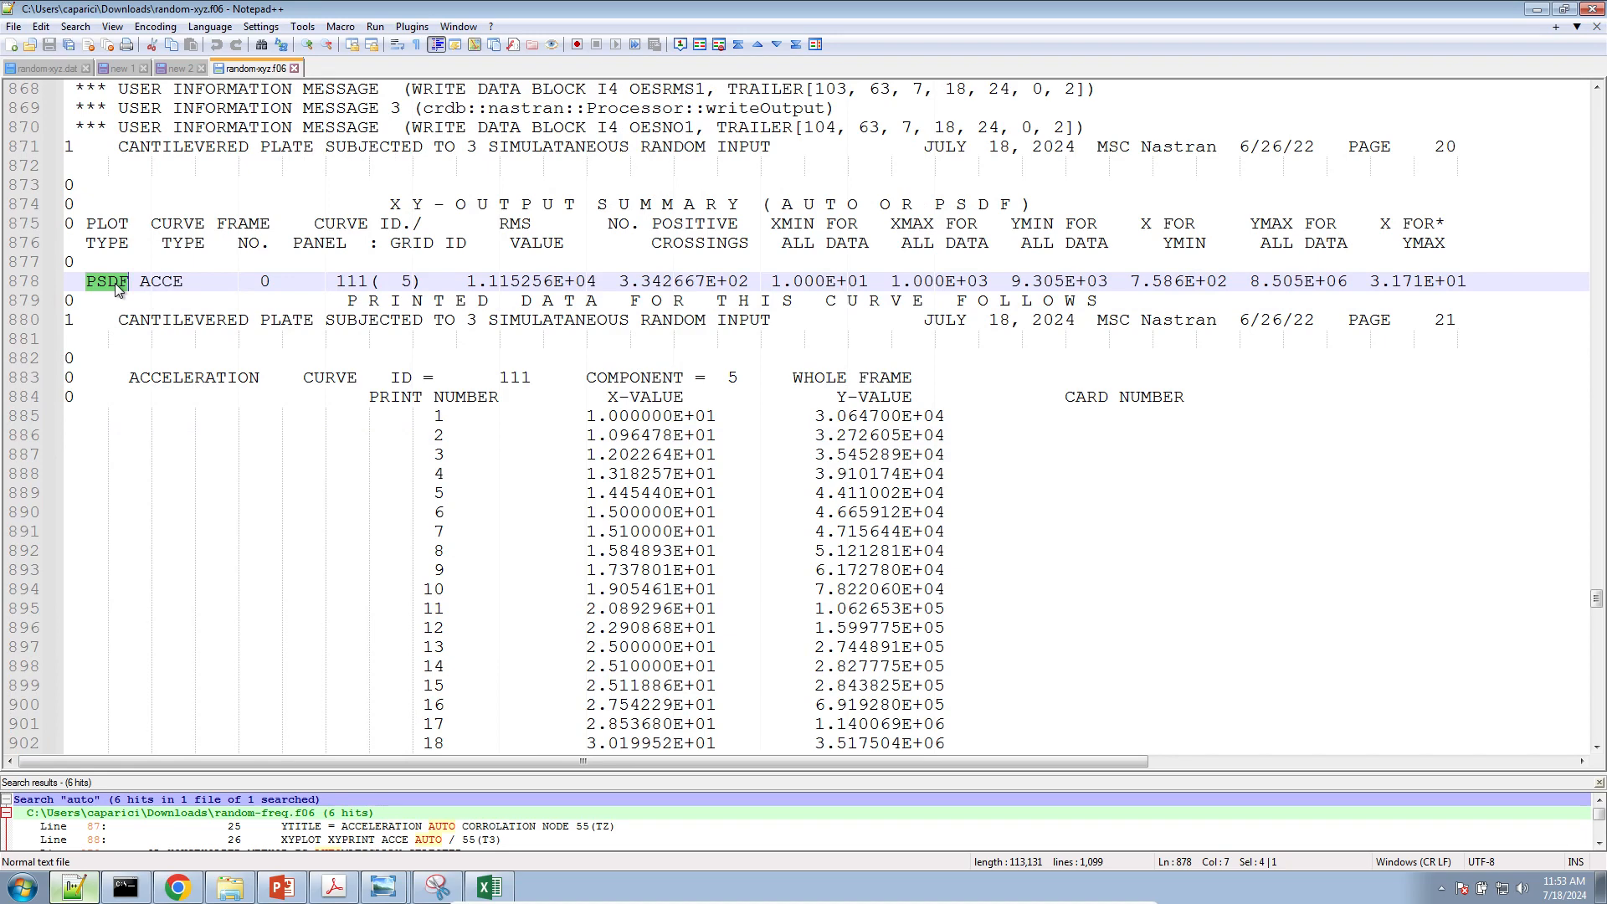
{"action": "left_click", "coordinate": [353, 283]}
{"action": "double_click", "coordinate": [353, 283]}
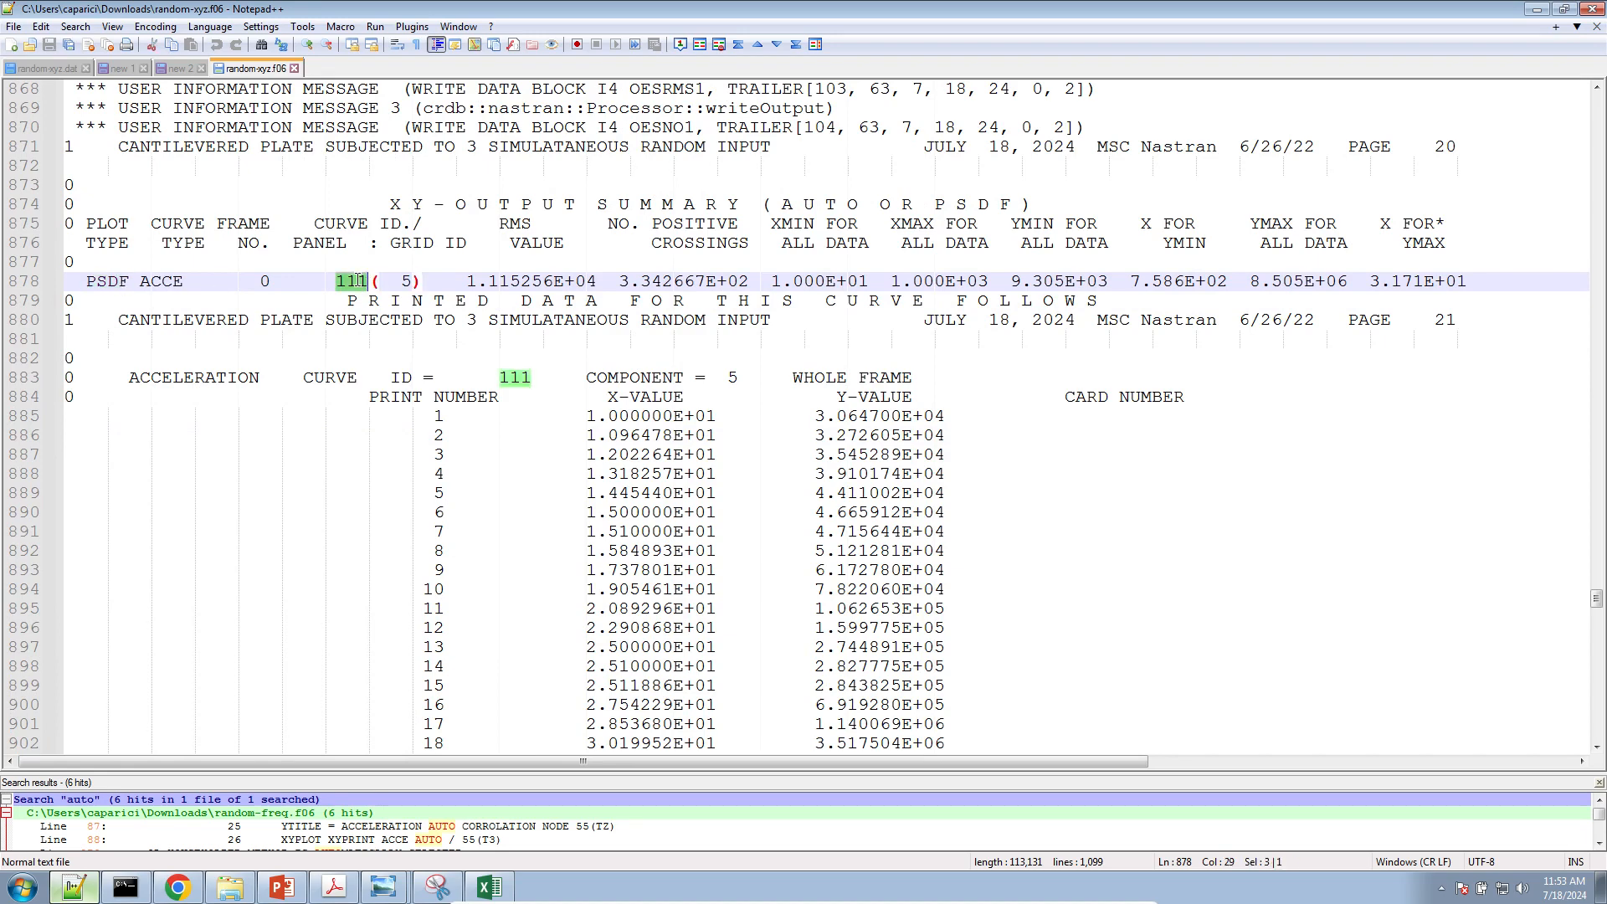
Highlight the X-VALUE and Y-VALUE columns in the printed acceleration data for curve 111
{"action": "left_click", "coordinate": [586, 396]}
{"action": "scroll", "coordinate": [578, 401], "scroll_direction": "down", "scroll_amount": 2}
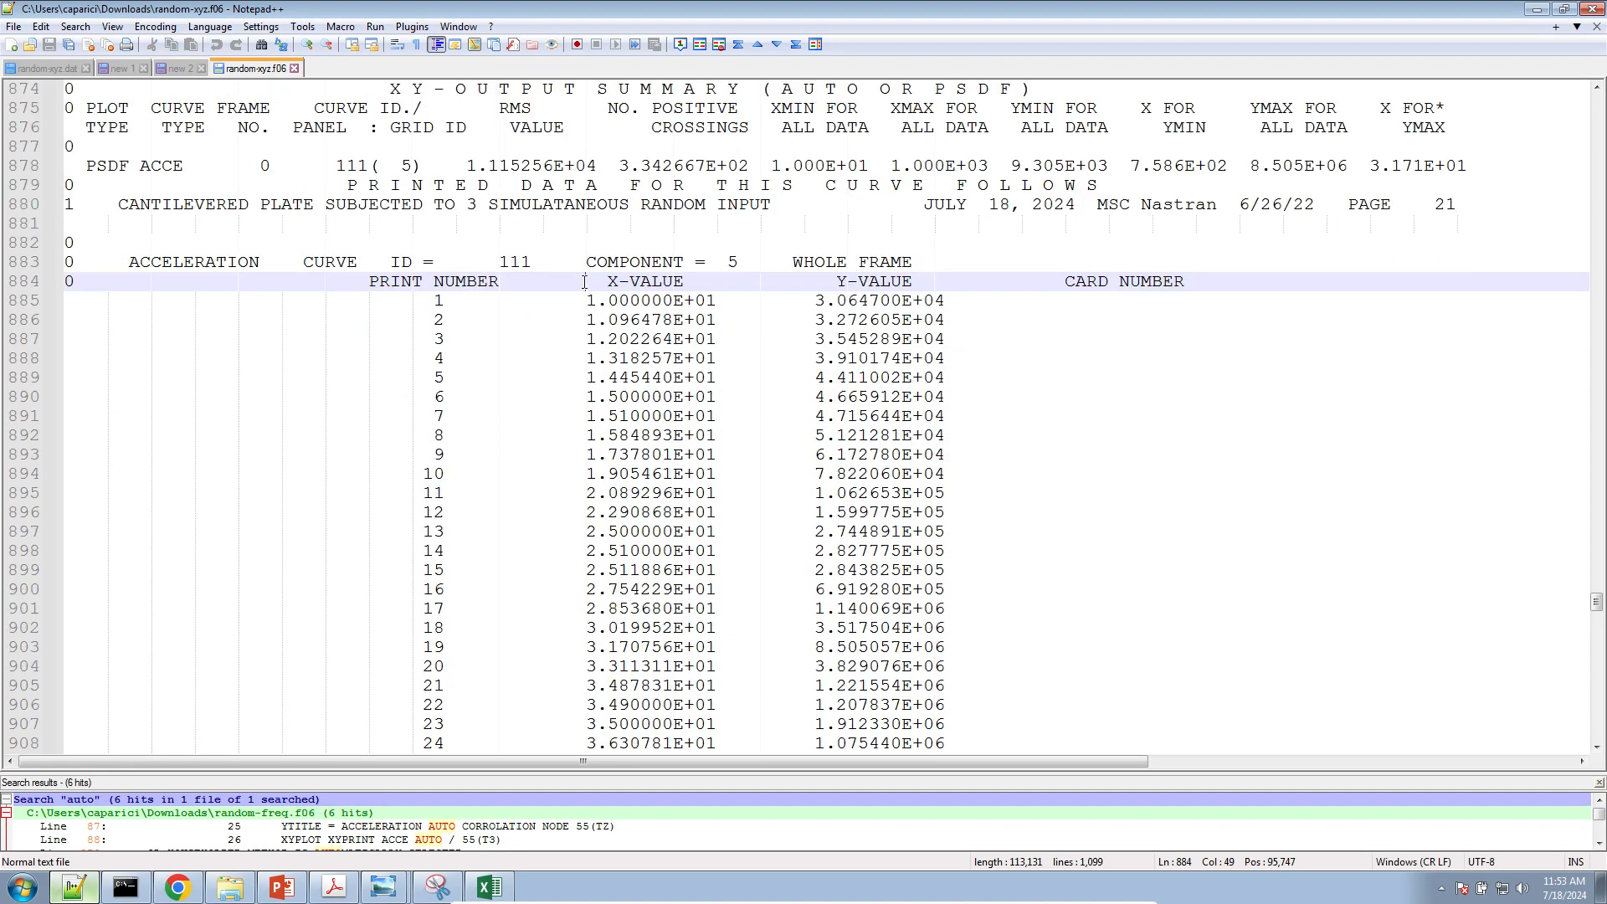
{"action": "left_click_drag", "start_coordinate": [582, 285], "coordinate": [736, 631]}
{"action": "scroll", "coordinate": [736, 631], "scroll_direction": "up", "scroll_amount": 9}
{"action": "left_click", "coordinate": [815, 285]}
{"action": "left_click_drag", "start_coordinate": [816, 285], "coordinate": [959, 725]}
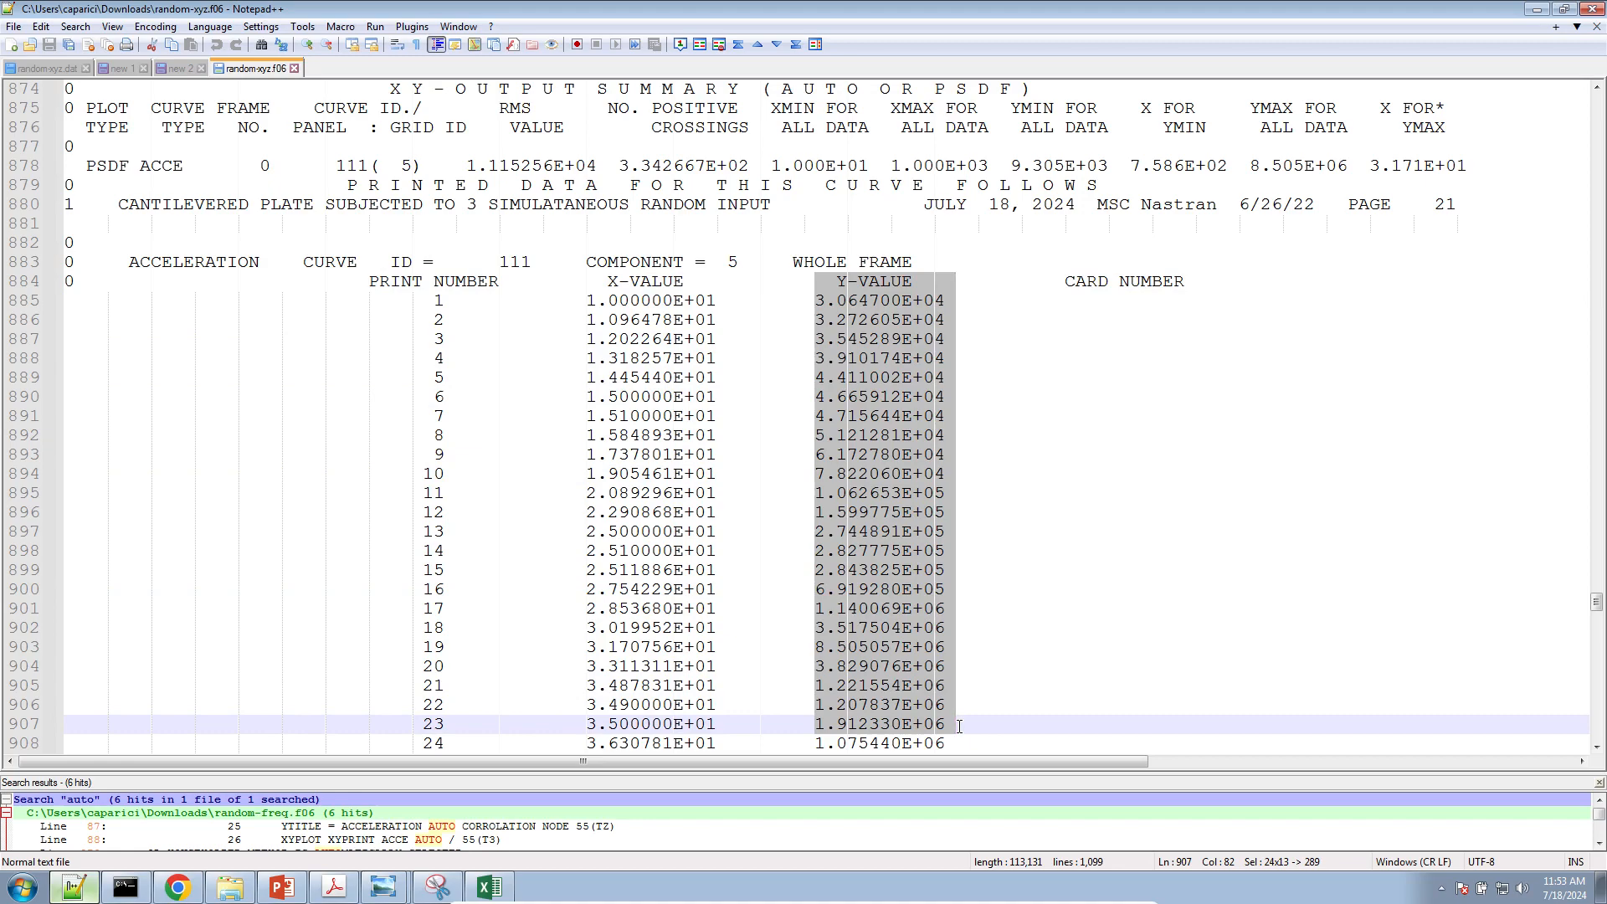
{"action": "scroll", "coordinate": [954, 707], "scroll_direction": "up", "scroll_amount": 4}
{"action": "left_click", "coordinate": [869, 553]}
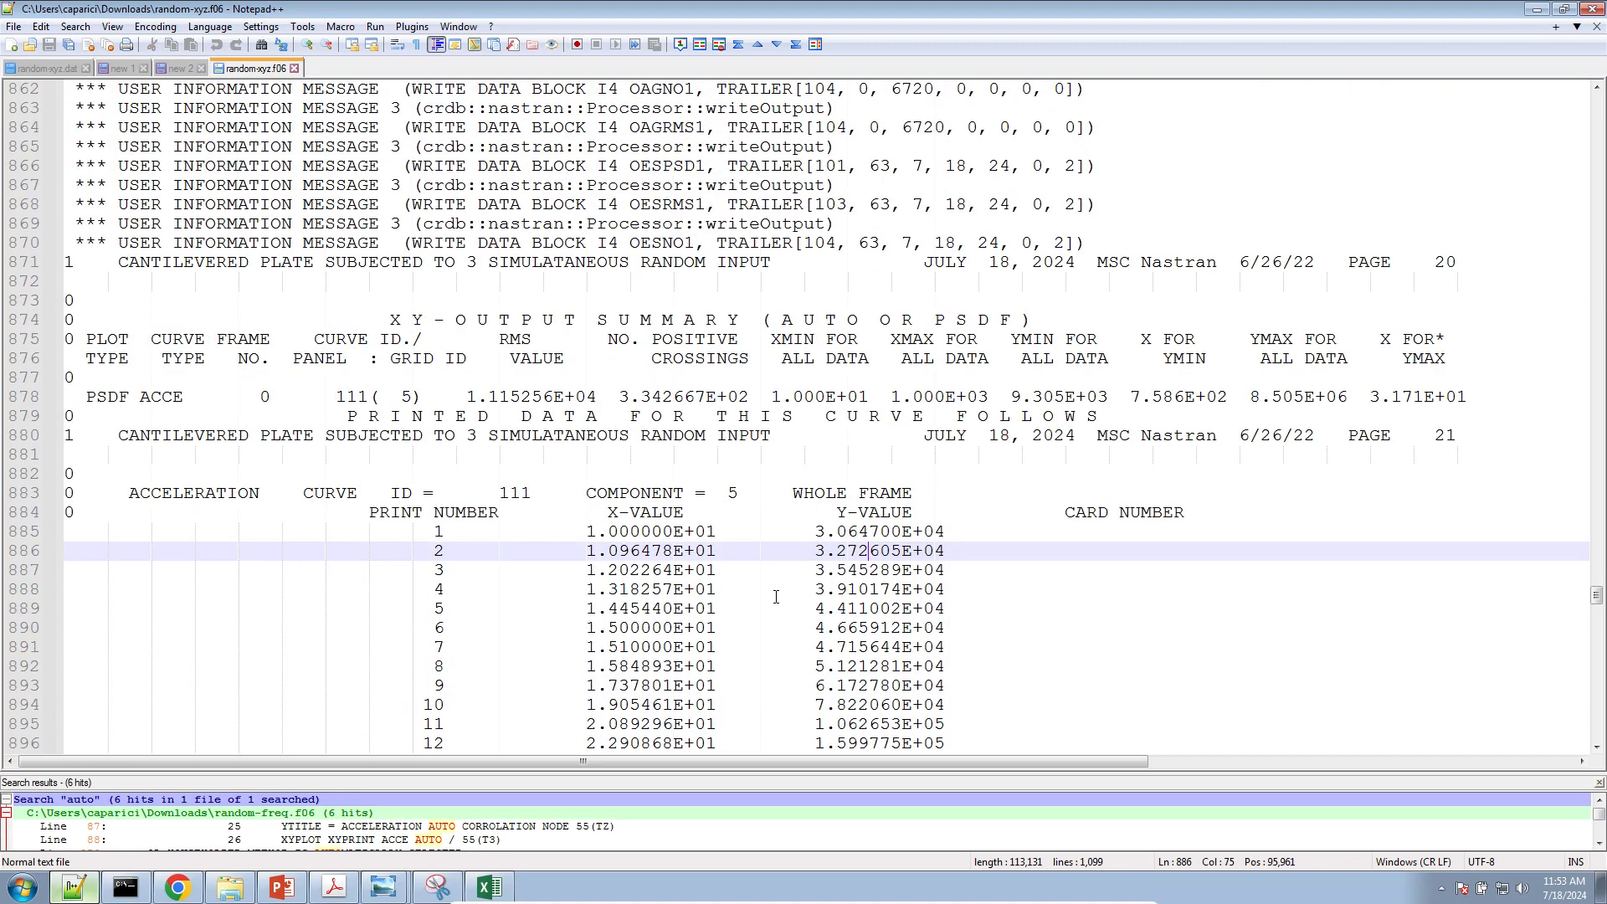
Highlight the row for print number 19 in the curve 111 data and select its Y-value
{"action": "scroll", "coordinate": [634, 591], "scroll_direction": "down", "scroll_amount": 7}
{"action": "triple_click", "coordinate": [613, 474]}
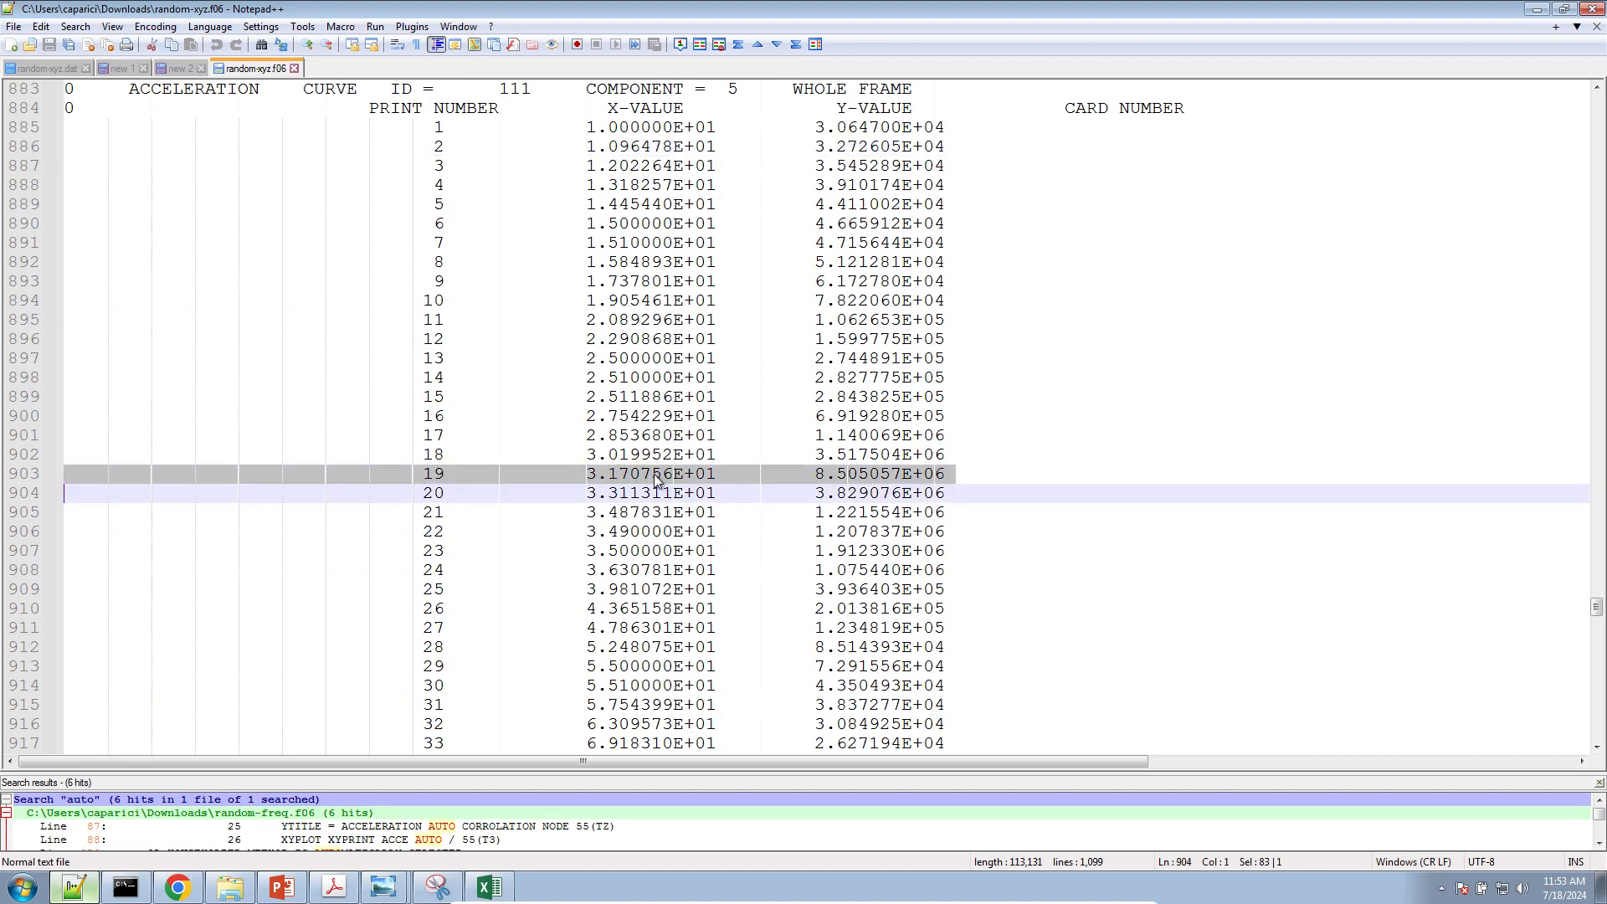
{"action": "left_click", "coordinate": [814, 474]}
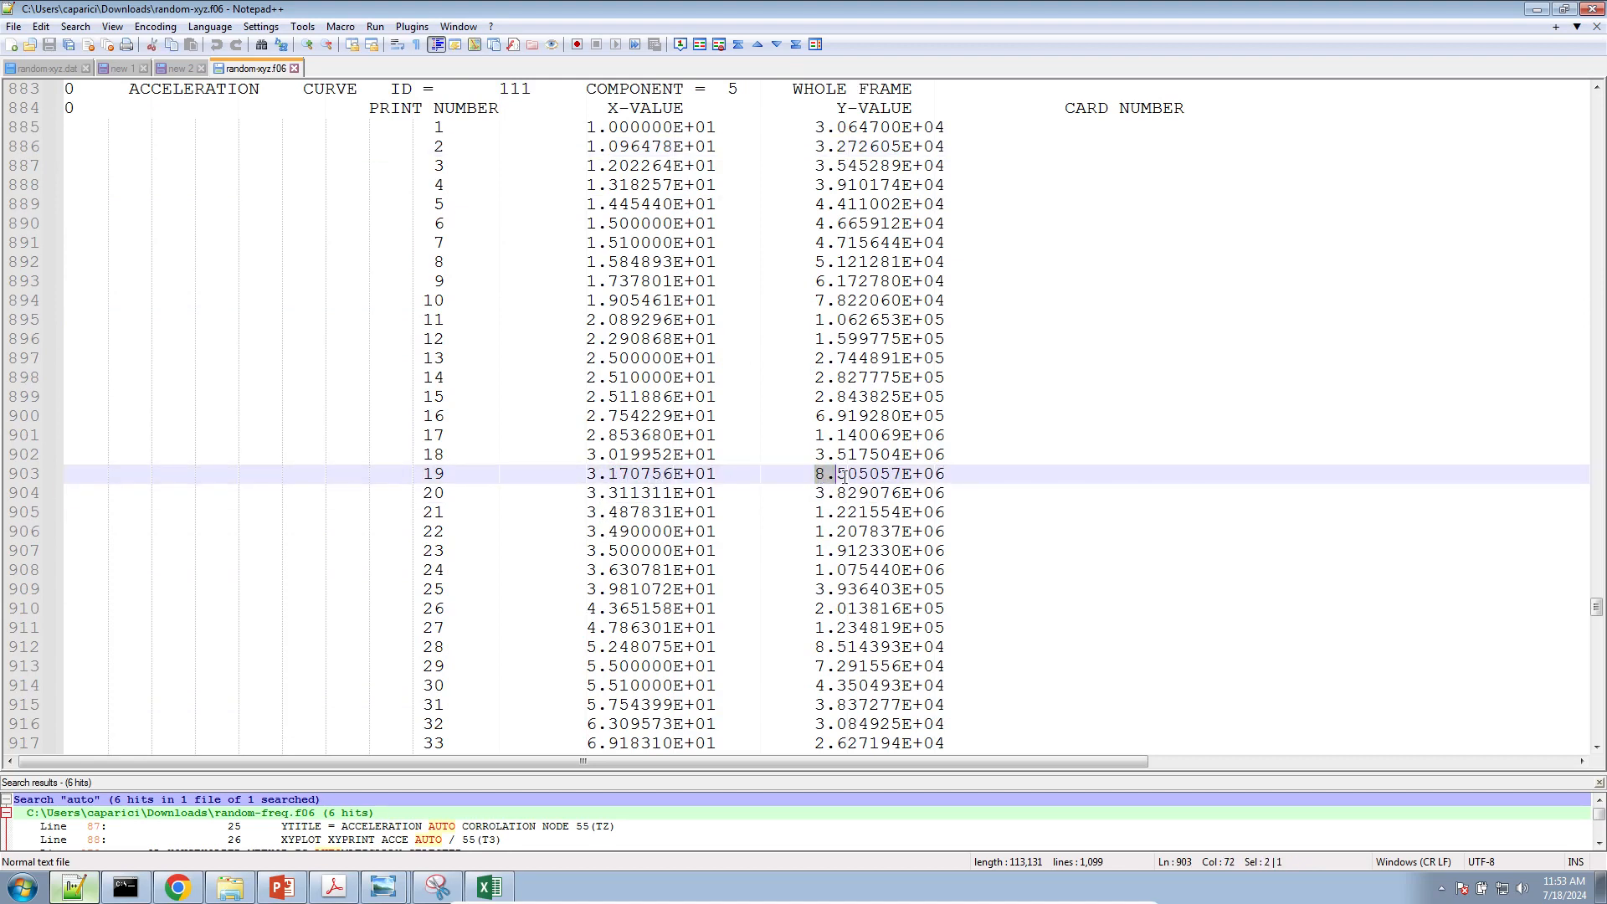
{"action": "left_click", "coordinate": [945, 492], "text": "shift"}
{"action": "left_click", "coordinate": [959, 477], "text": "shift"}
{"action": "scroll", "coordinate": [960, 477], "scroll_direction": "up", "scroll_amount": 3}
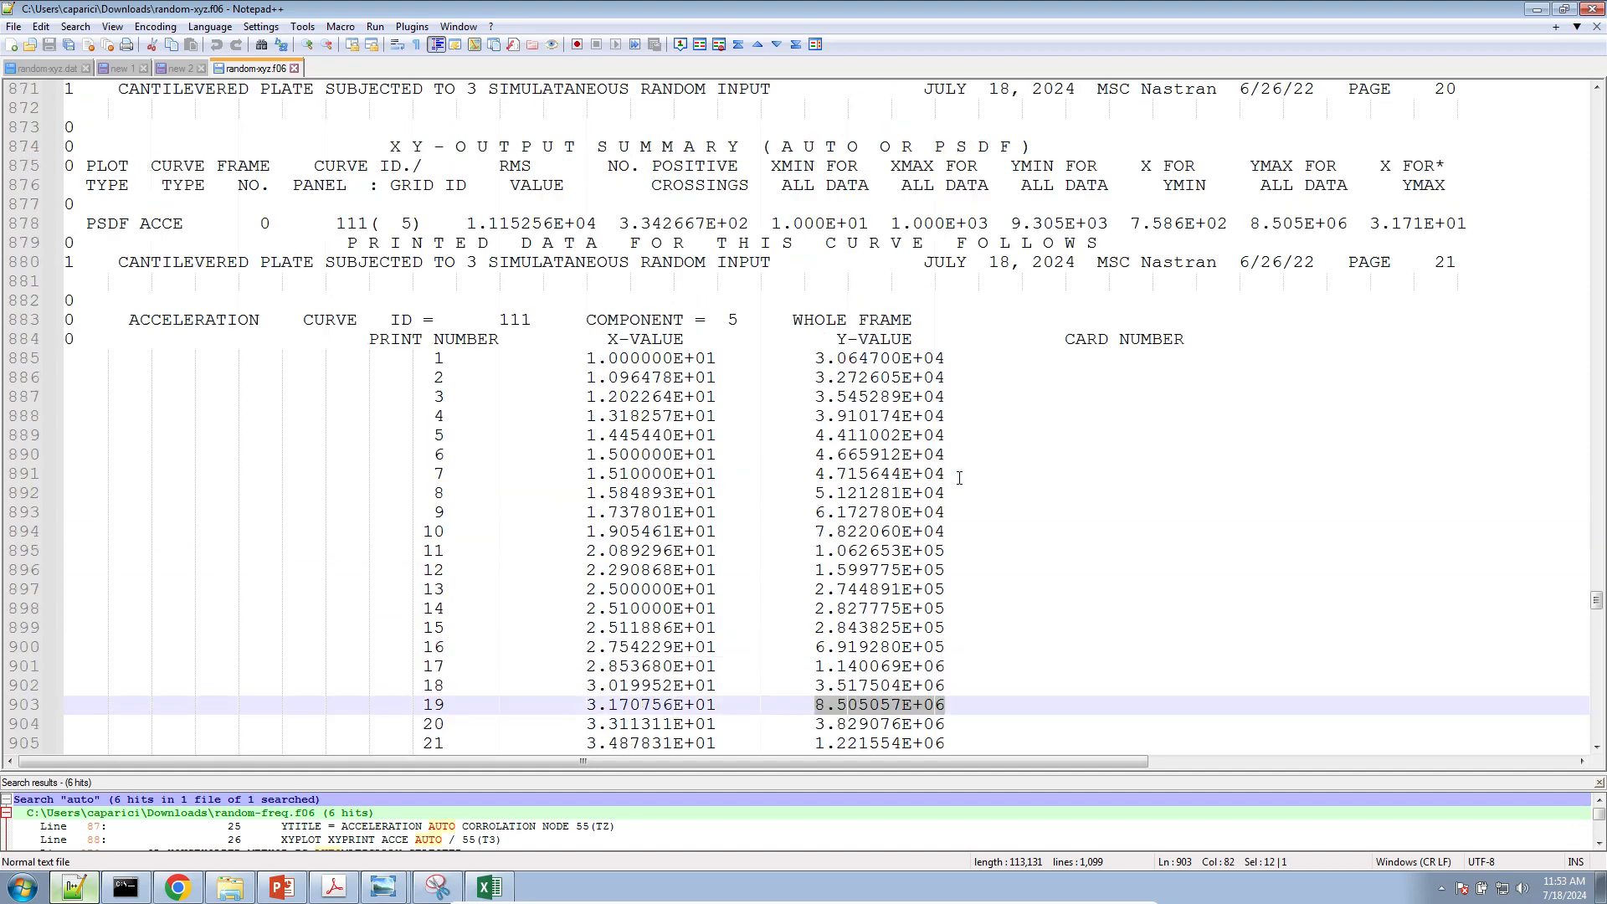
Return to Chrome, reset the NODAL/ACCELERATION plot to its full axis range and highlight part of the plot heading
{"action": "left_click", "coordinate": [177, 887]}
{"action": "scroll", "coordinate": [316, 288], "scroll_direction": "up", "scroll_amount": 3}
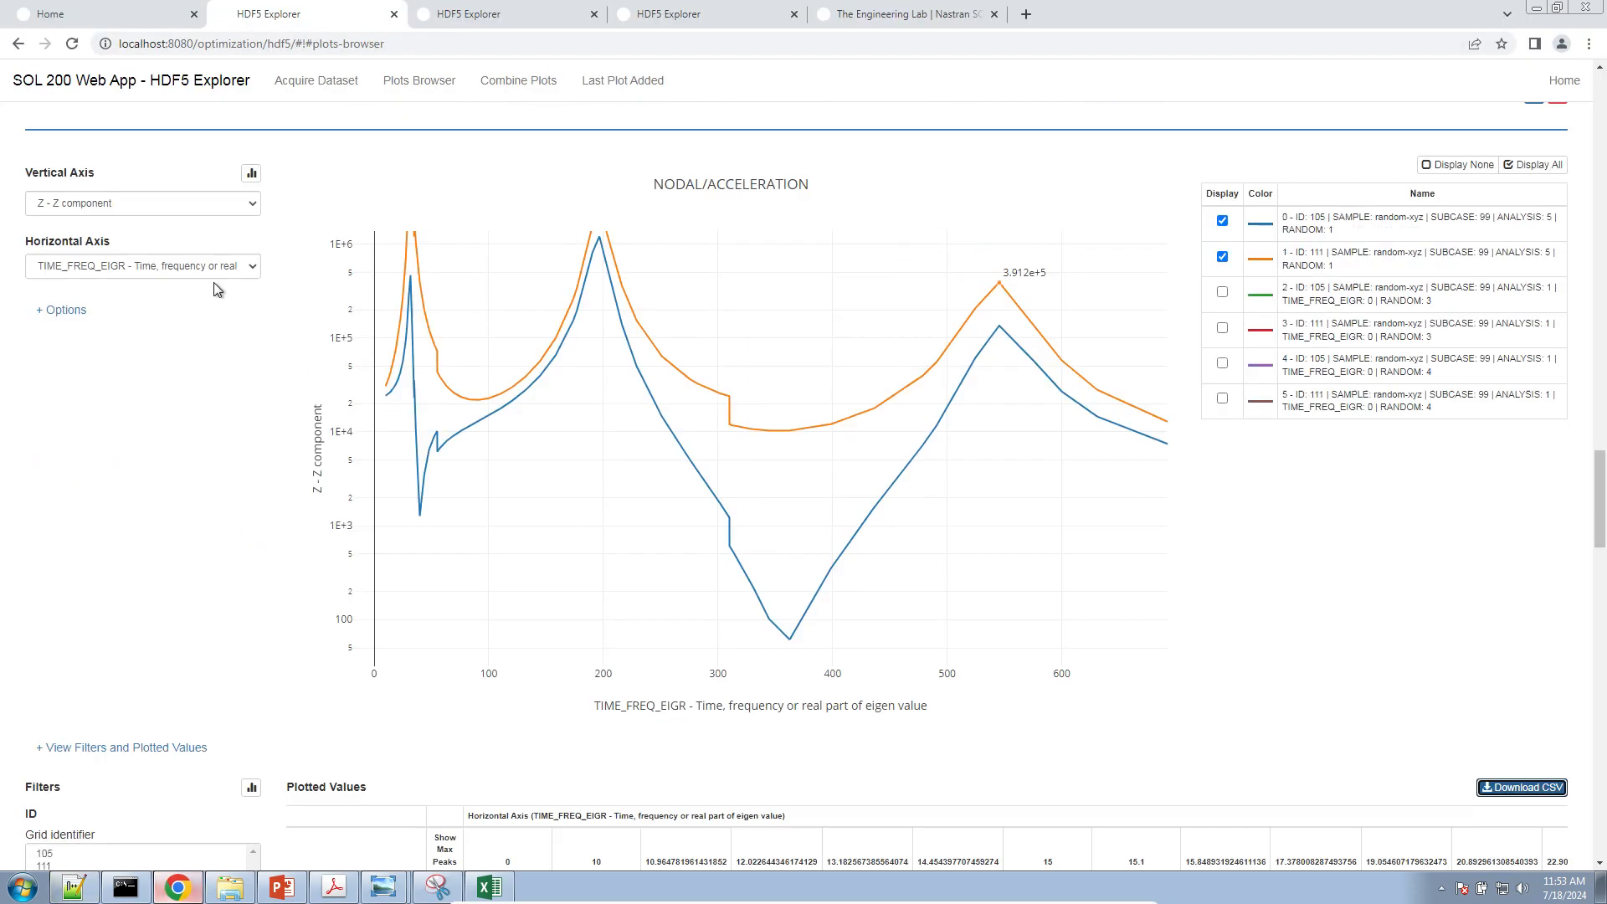
{"action": "scroll", "coordinate": [997, 441], "scroll_direction": "down", "scroll_amount": 2}
{"action": "scroll", "coordinate": [1065, 516], "scroll_direction": "up", "scroll_amount": 3}
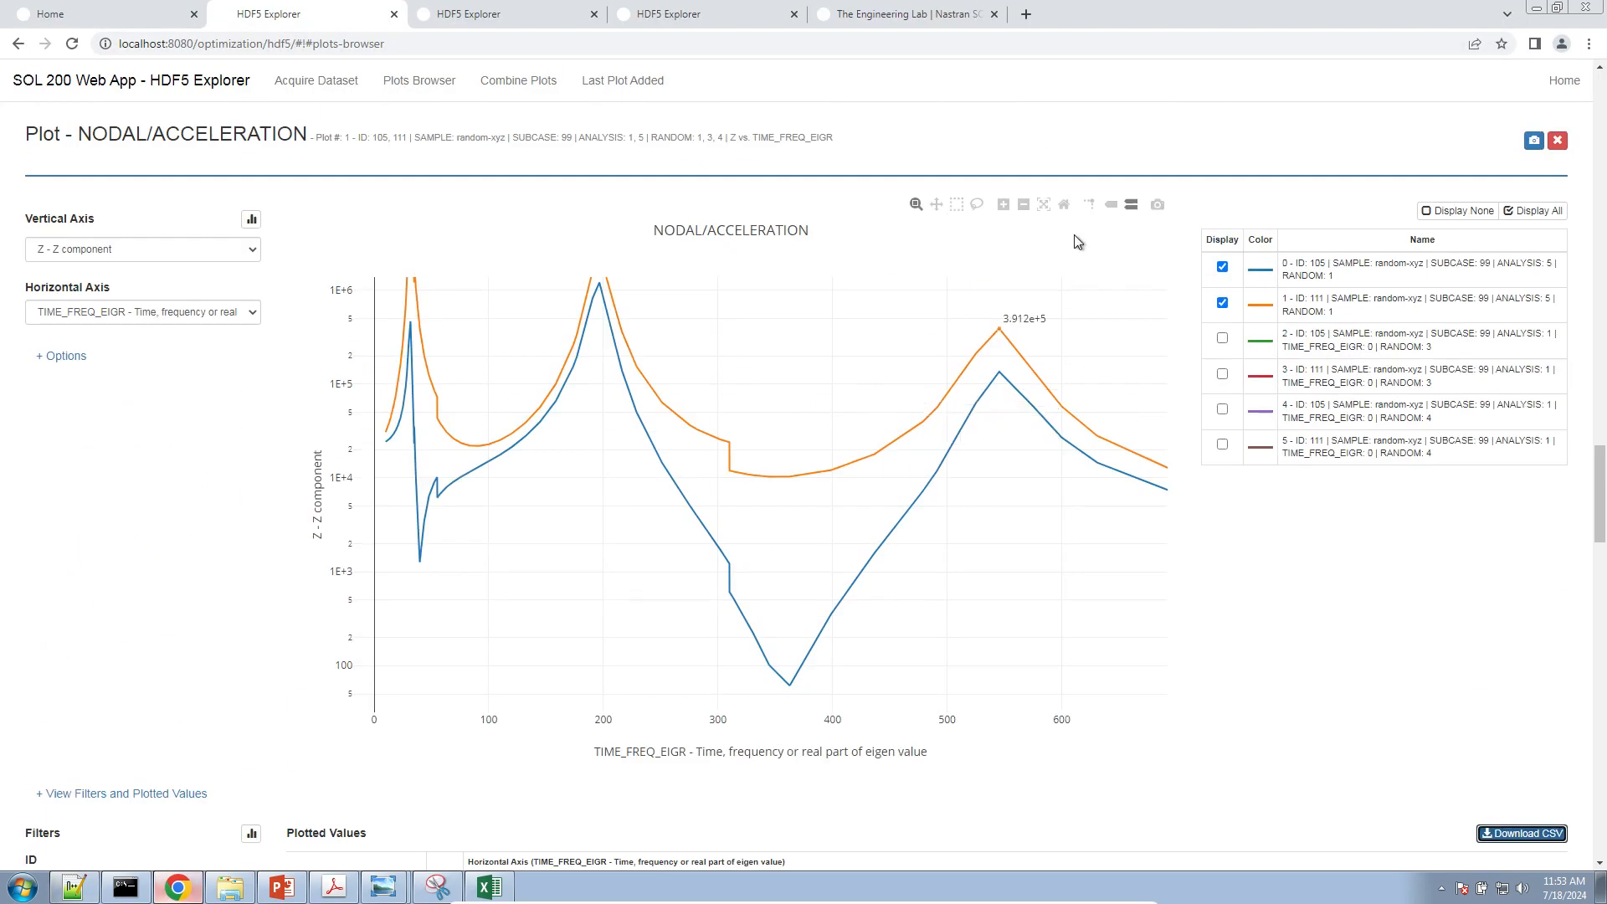
{"action": "left_click", "coordinate": [1064, 204]}
{"action": "left_click_drag", "start_coordinate": [154, 130], "coordinate": [402, 138]}
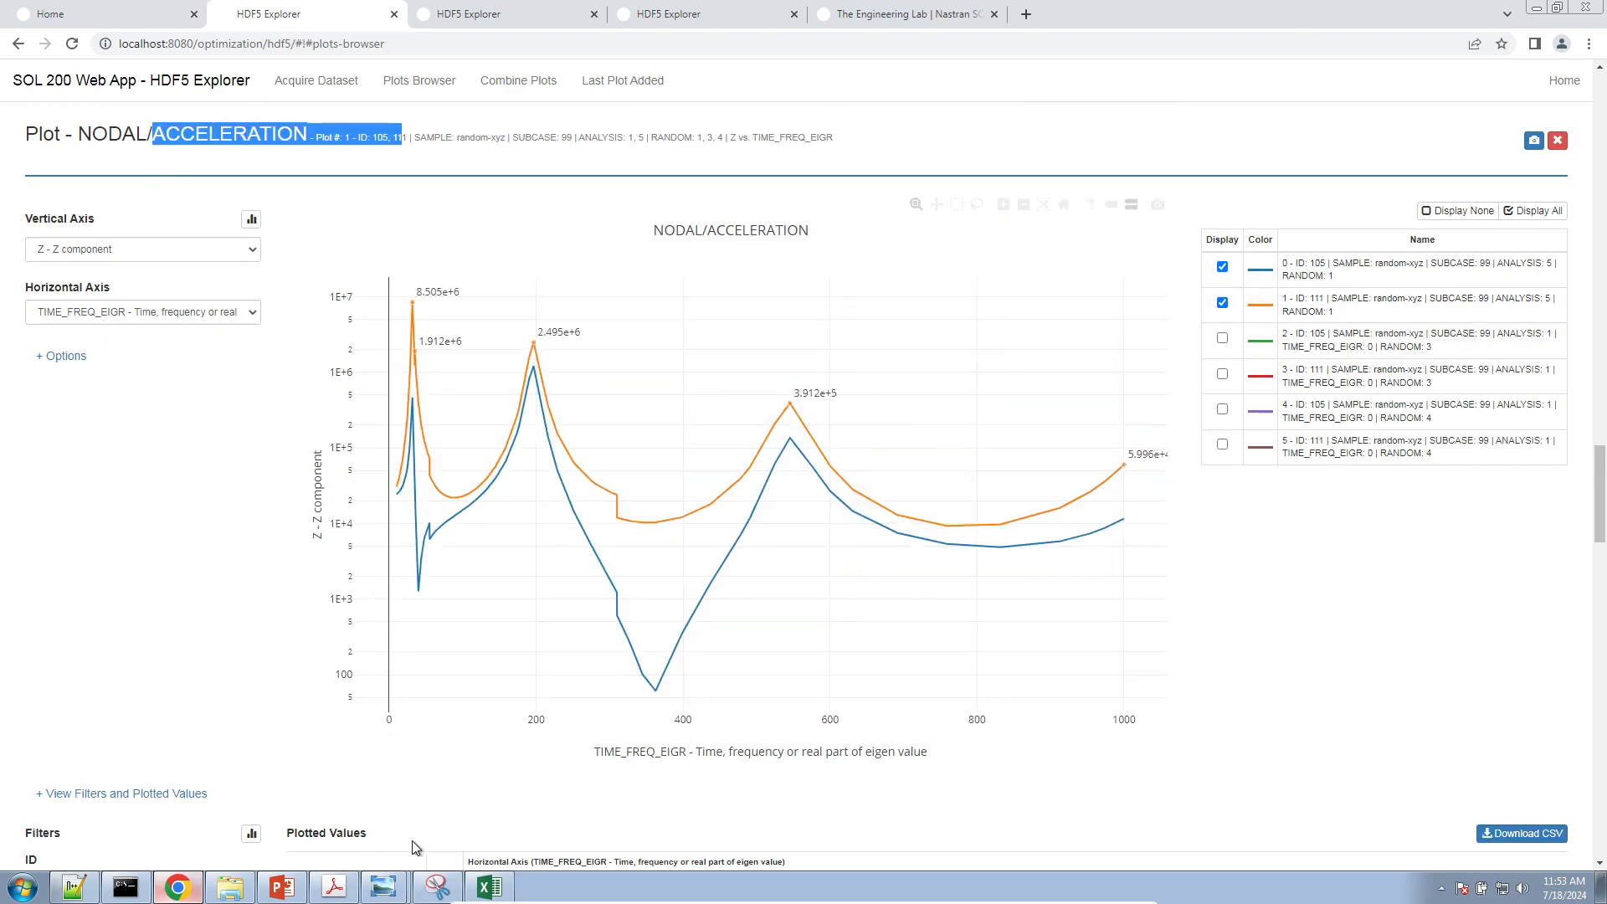
Switch back to random-xyz.f06 in Notepad++ and point out grid ID 111 in the PSDF ACCE summary row
{"action": "left_click", "coordinate": [92, 892]}
{"action": "double_click", "coordinate": [352, 224]}
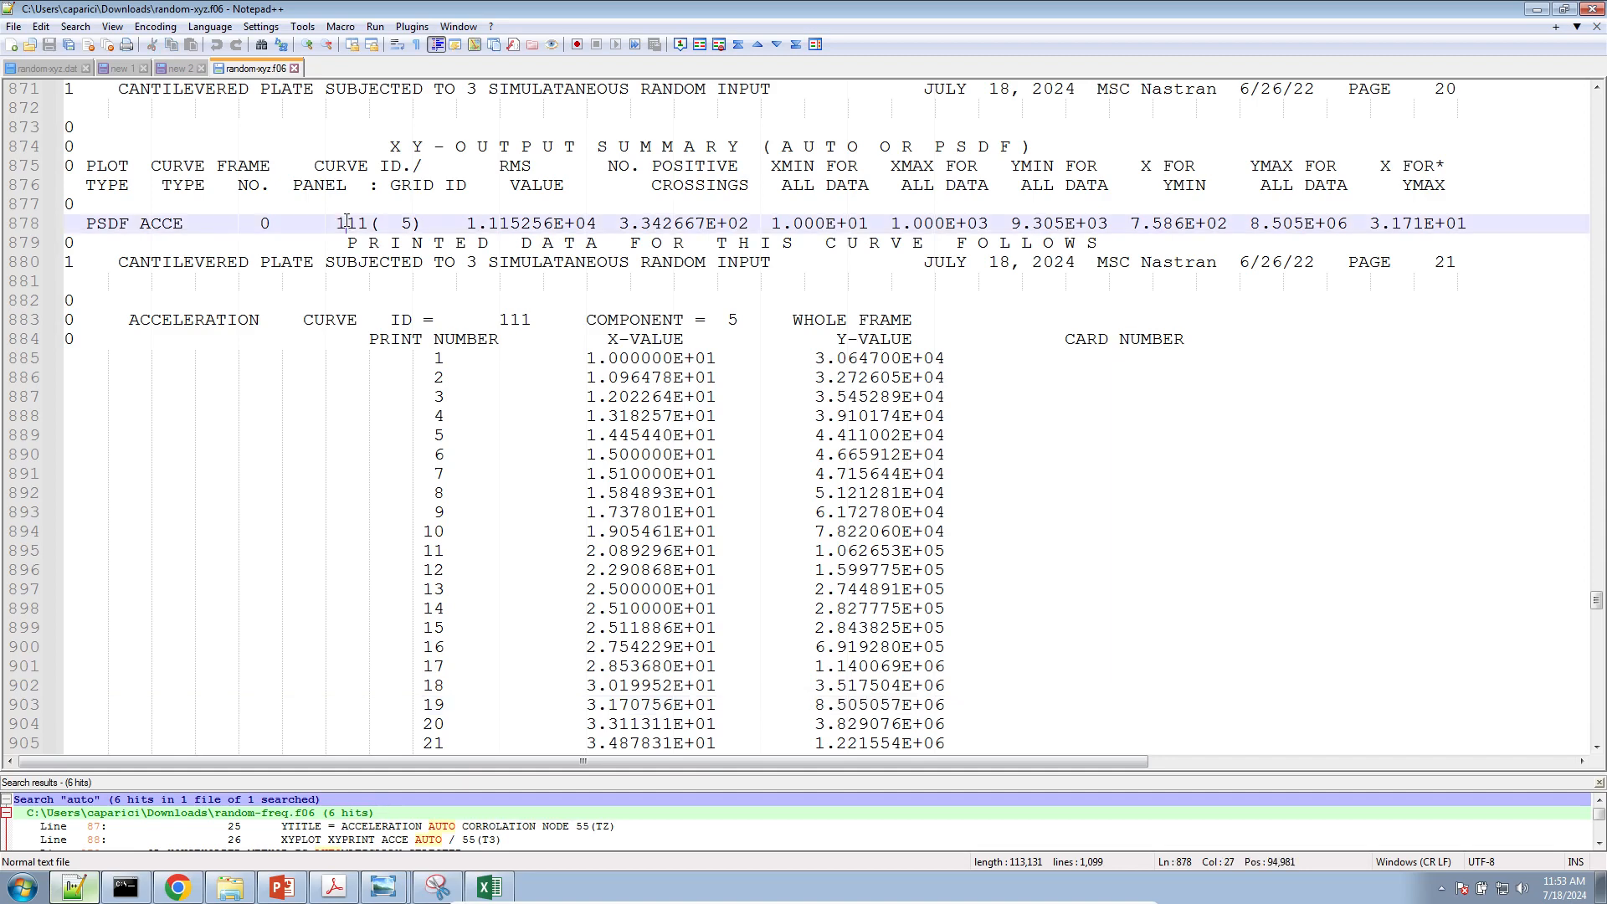
In the HDF5 Explorer acceleration plot, hide the ID 105, RANDOM 1 curve and zoom in on the ID 111 curve's highest peak
{"action": "left_click", "coordinate": [81, 892]}
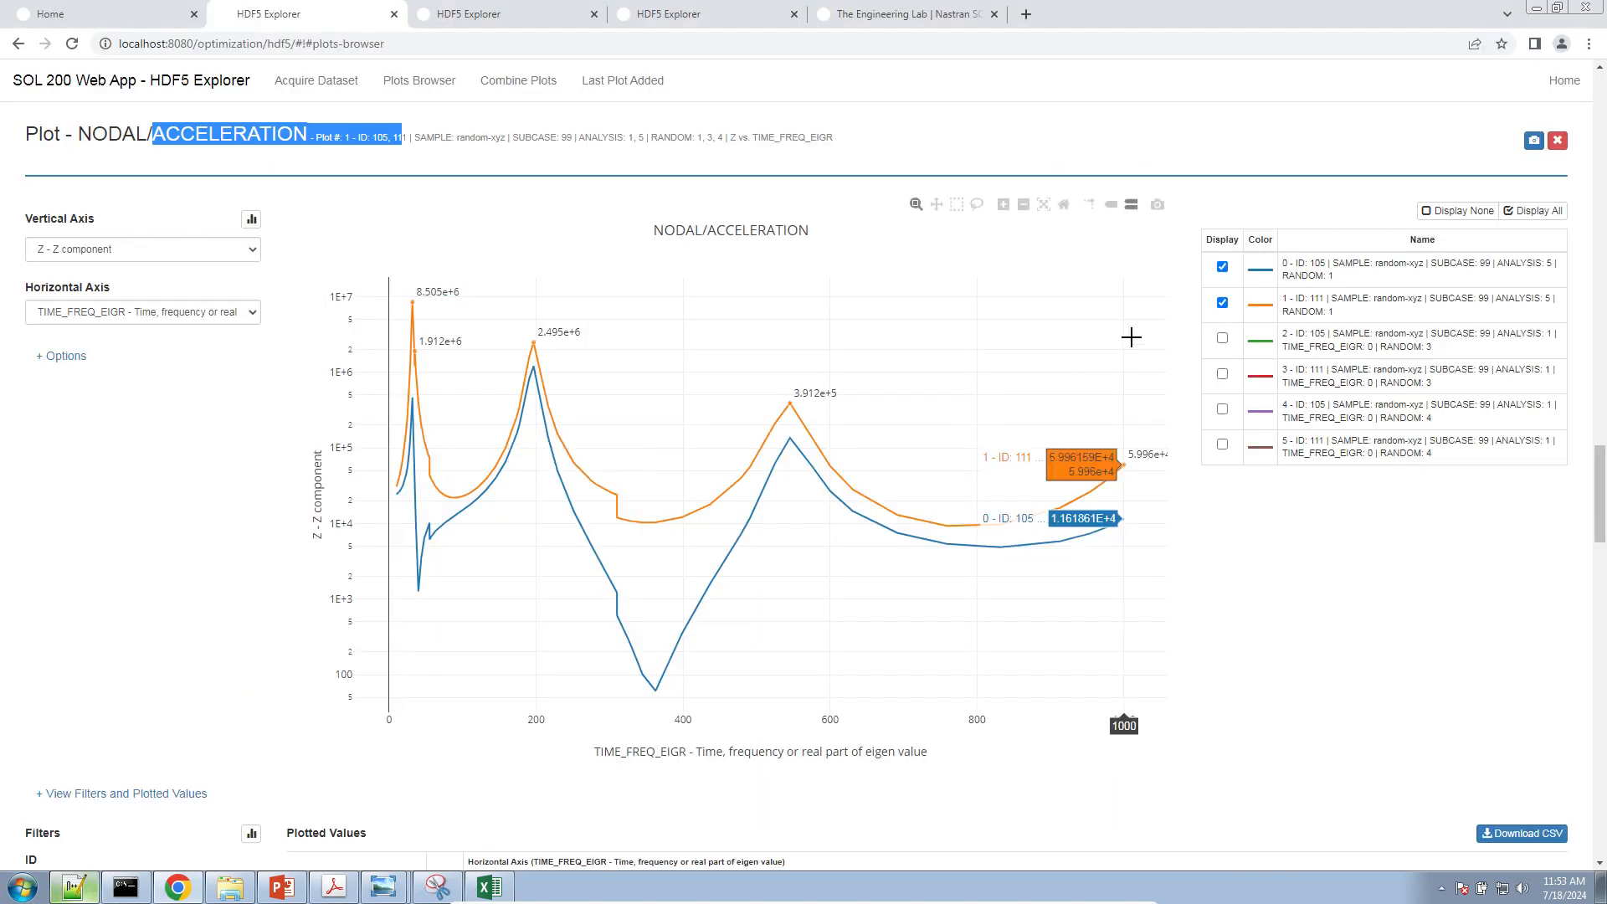
{"action": "left_click", "coordinate": [1222, 266]}
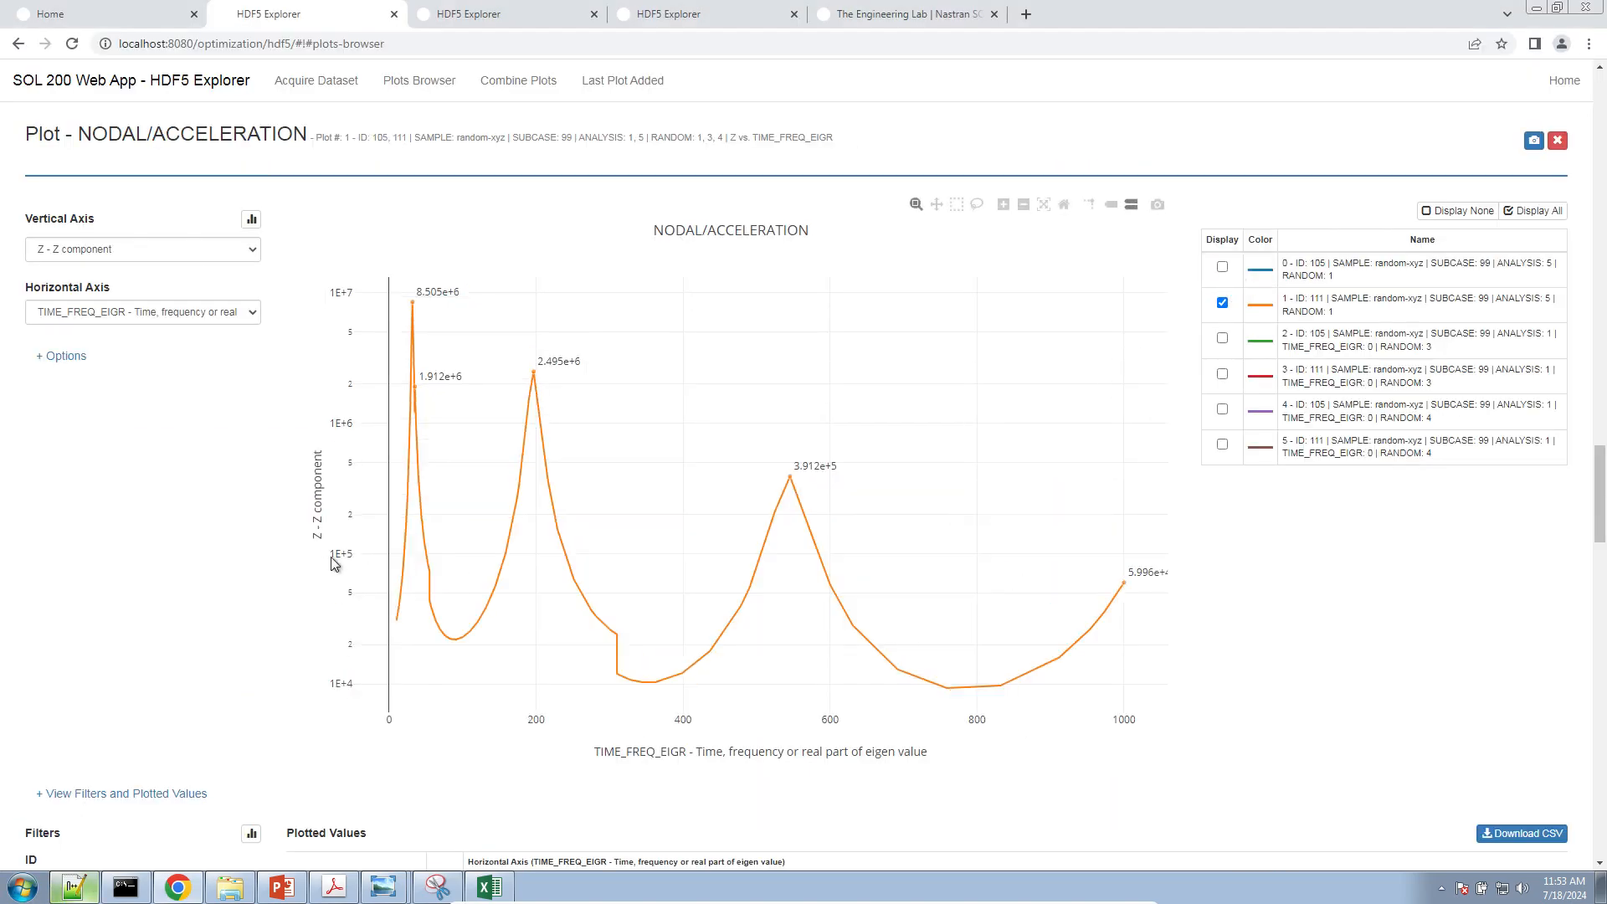
{"action": "left_click_drag", "start_coordinate": [466, 288], "coordinate": [397, 297]}
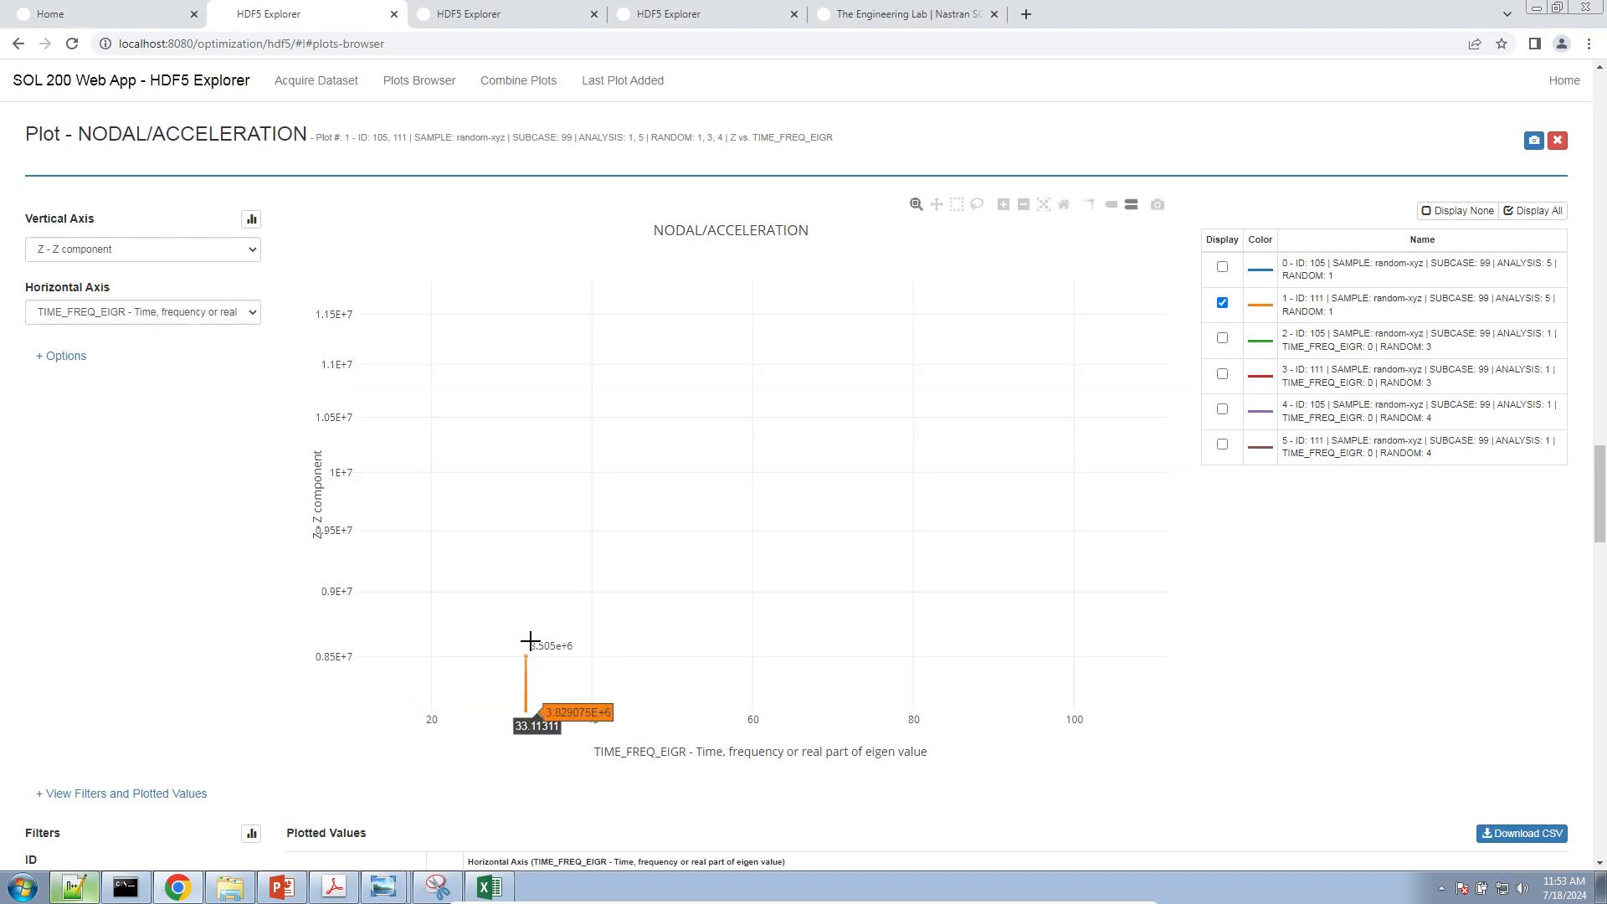
{"action": "mouse_move", "coordinate": [526, 641]}
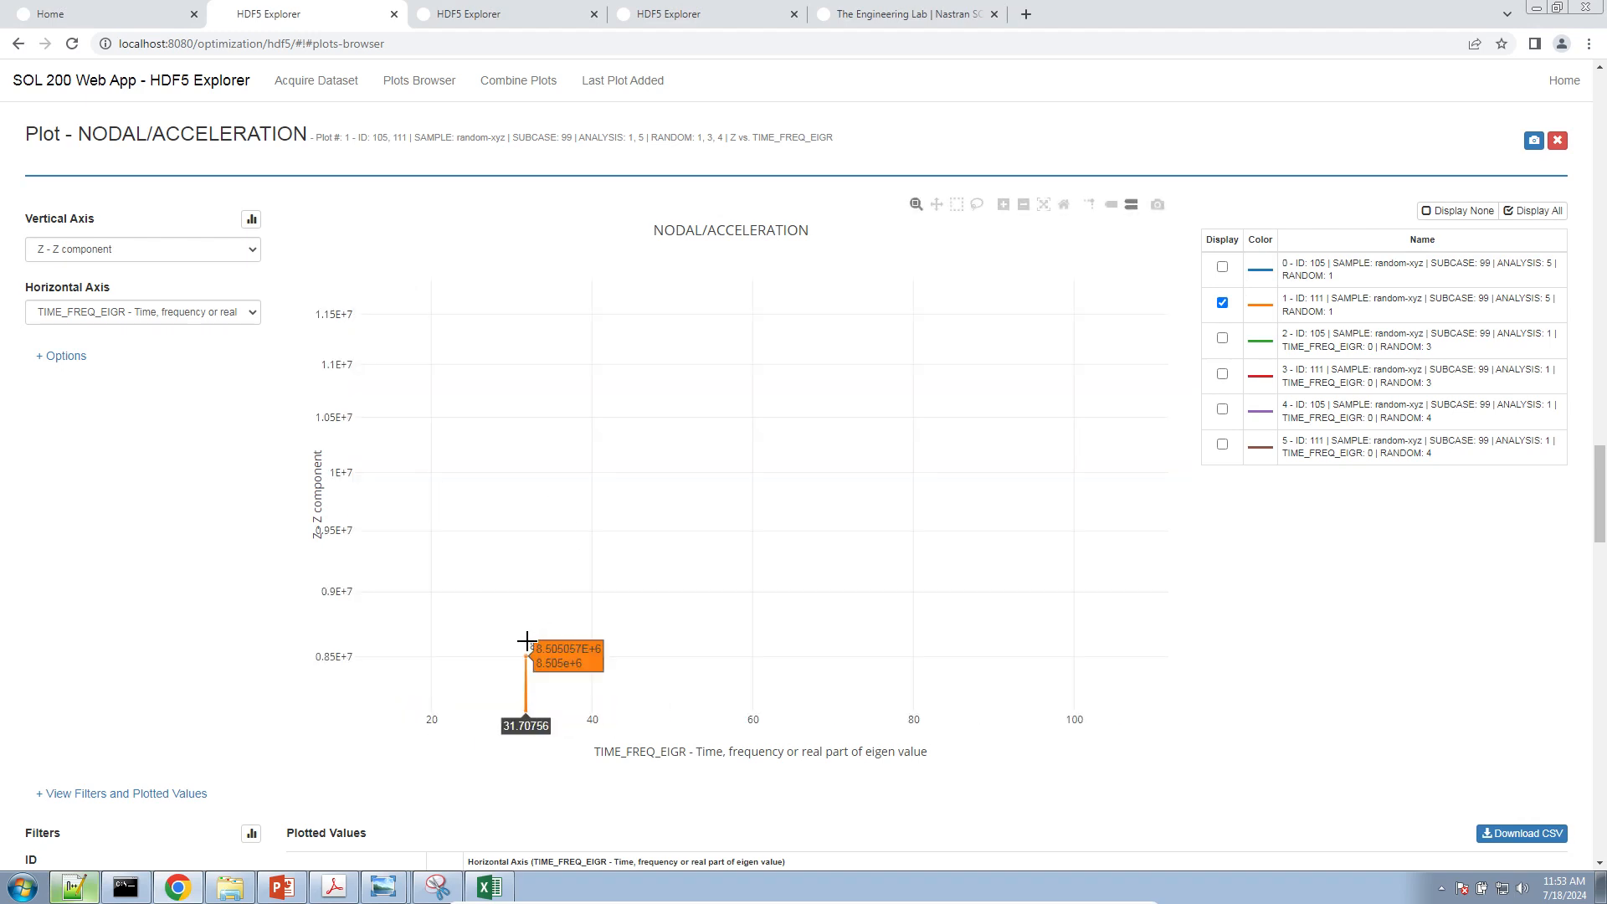
Switch to random-xyz.f06 in Notepad++ and highlight the X and Y values of print number 19 in the grid 111 acceleration table
{"action": "left_click", "coordinate": [73, 888]}
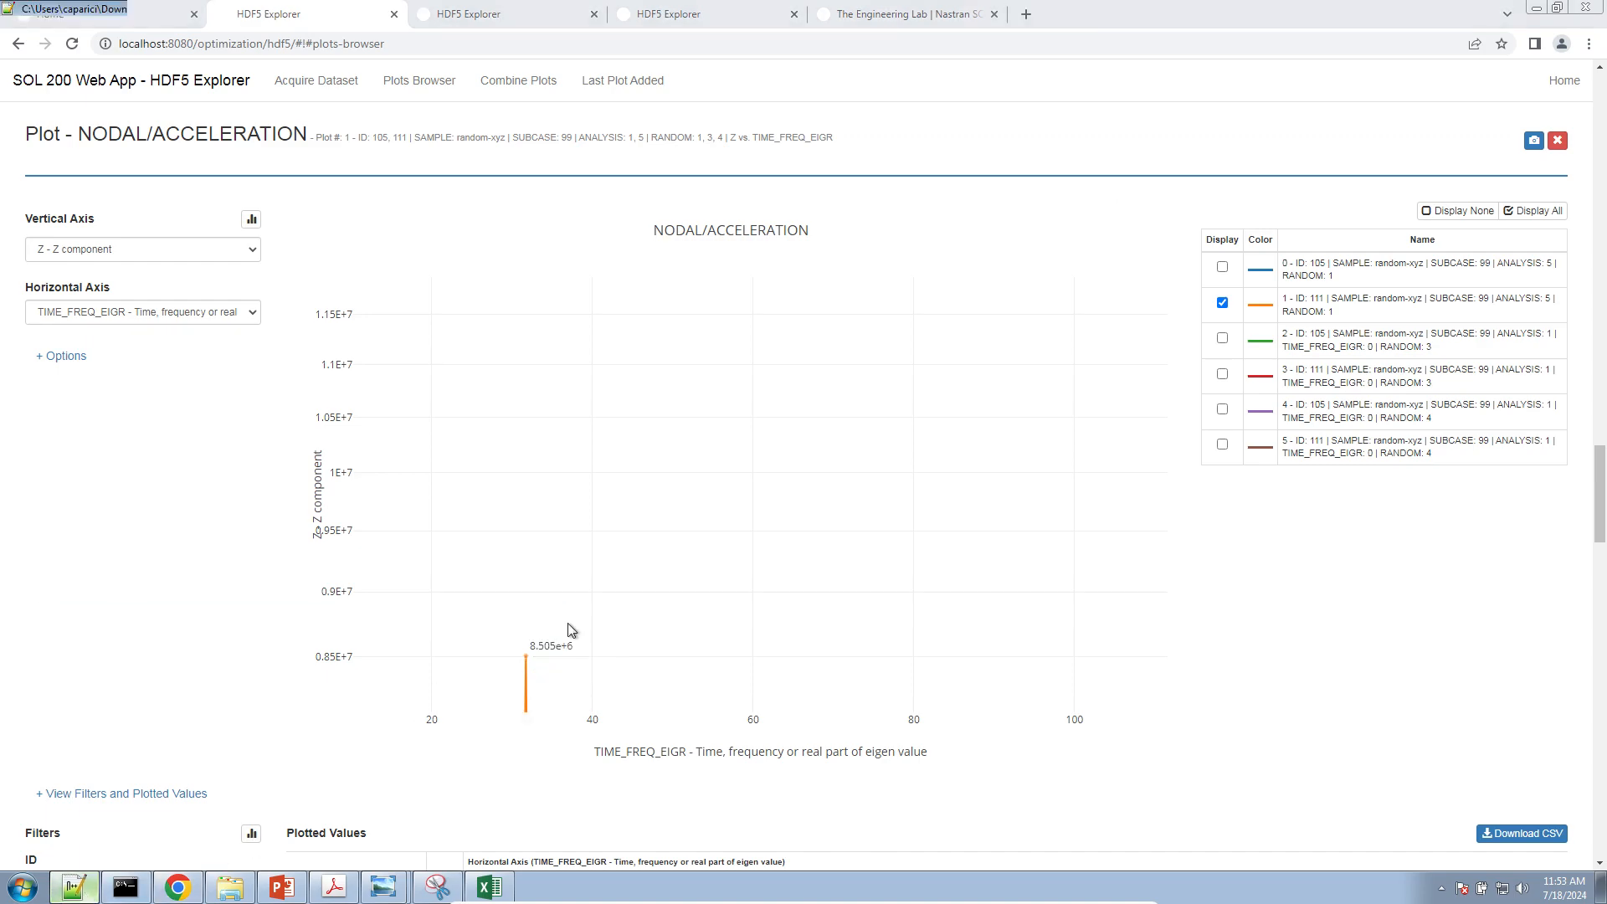
{"action": "left_click", "coordinate": [743, 327]}
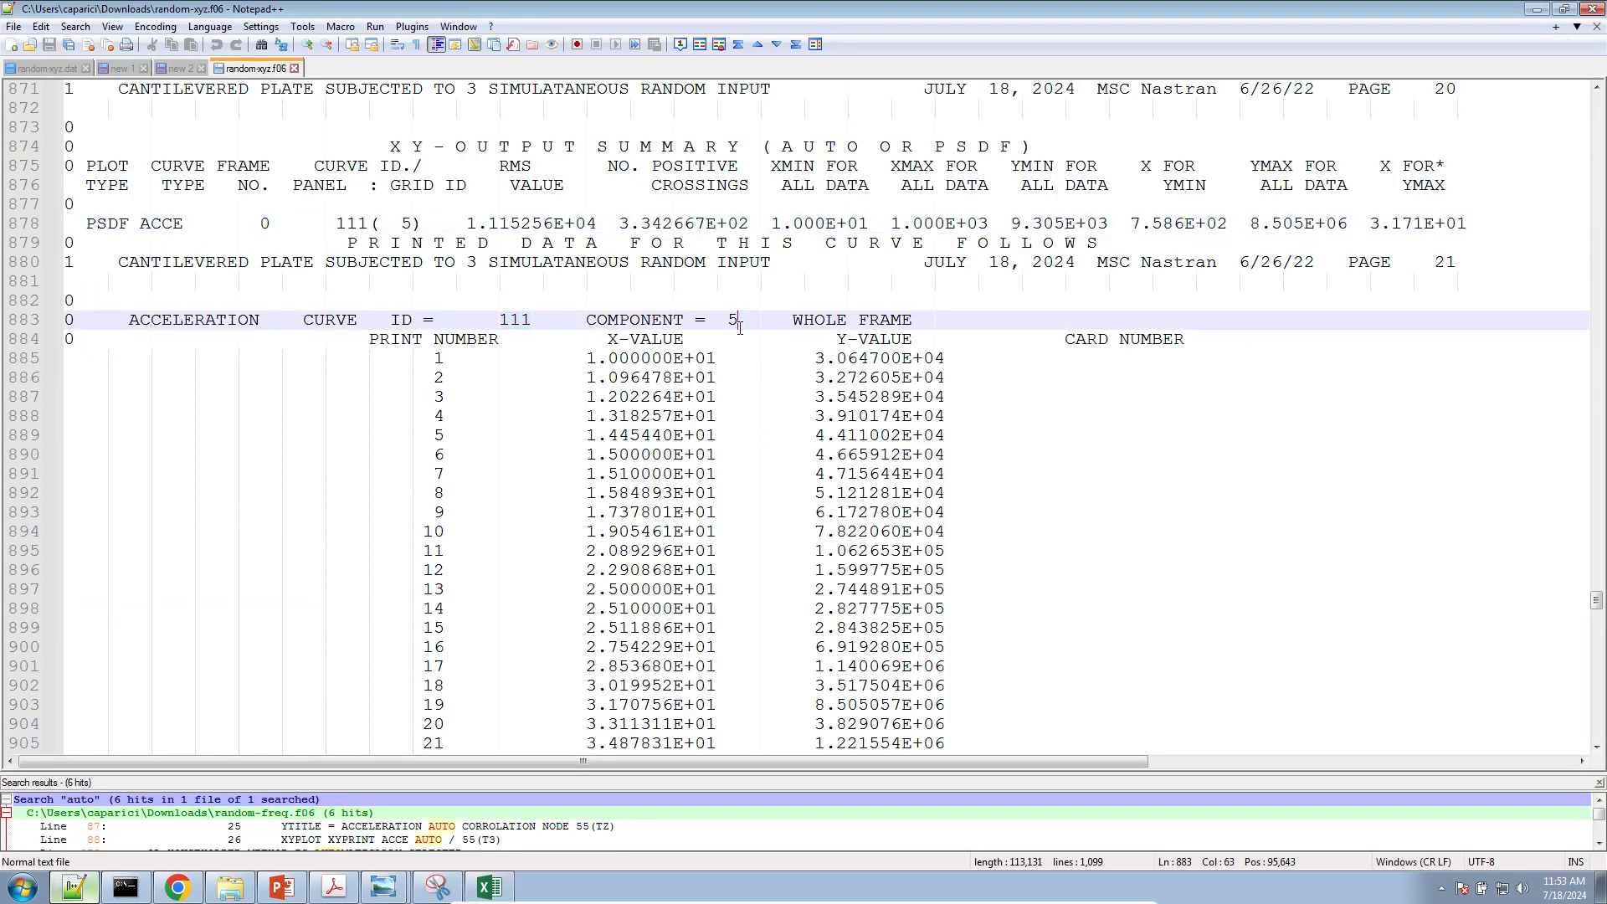
{"action": "scroll", "coordinate": [585, 259], "scroll_direction": "down", "scroll_amount": 2}
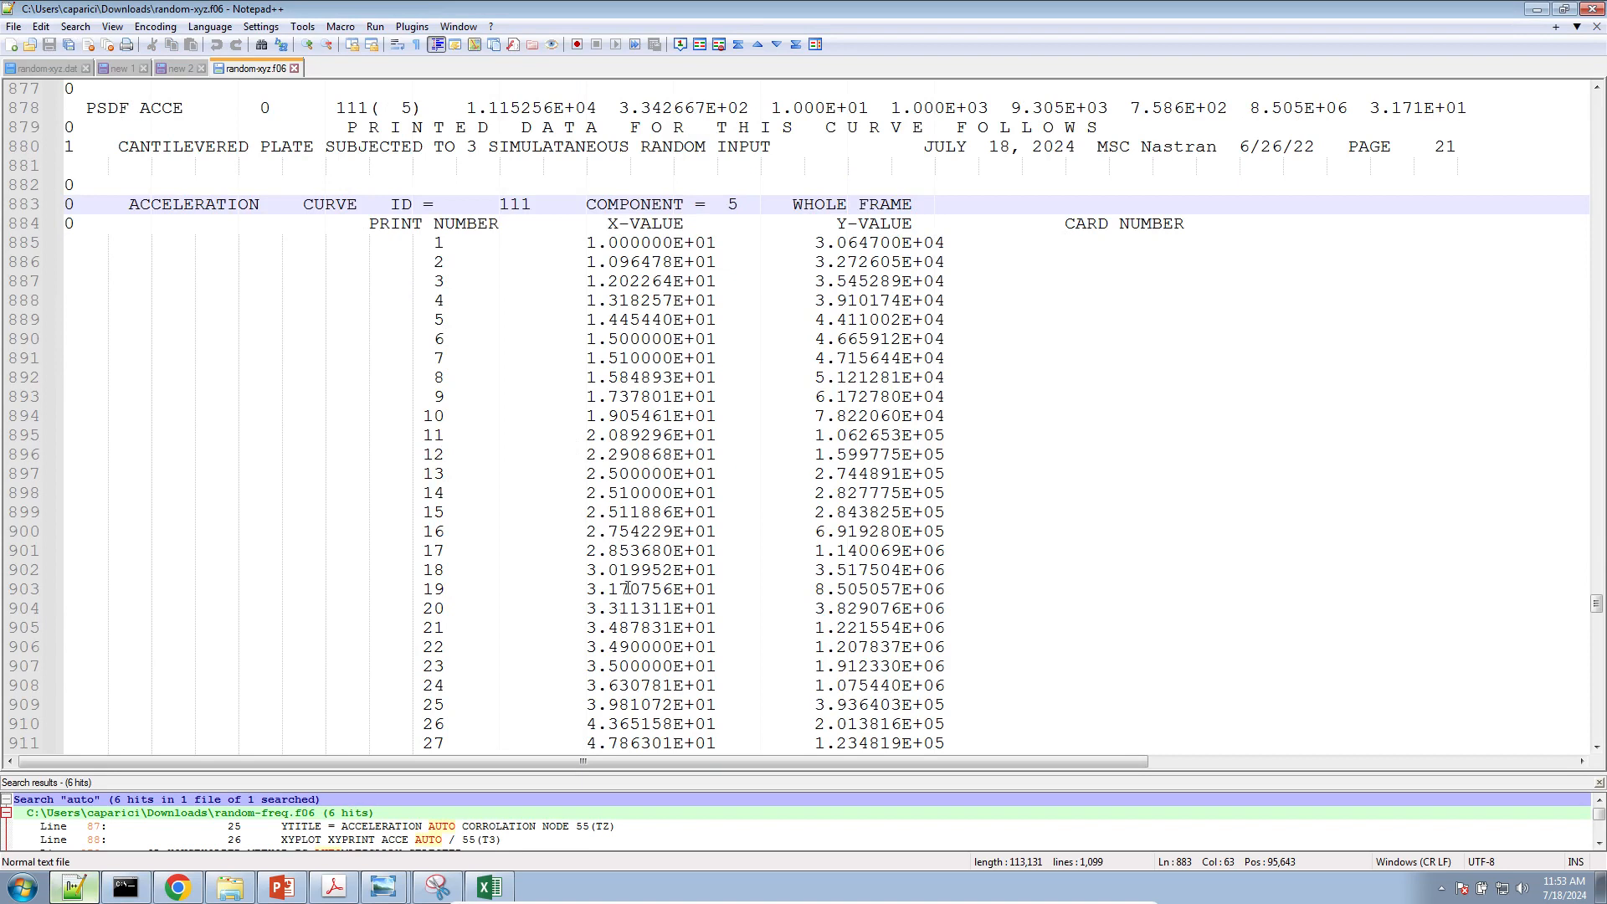
{"action": "triple_click", "coordinate": [629, 589]}
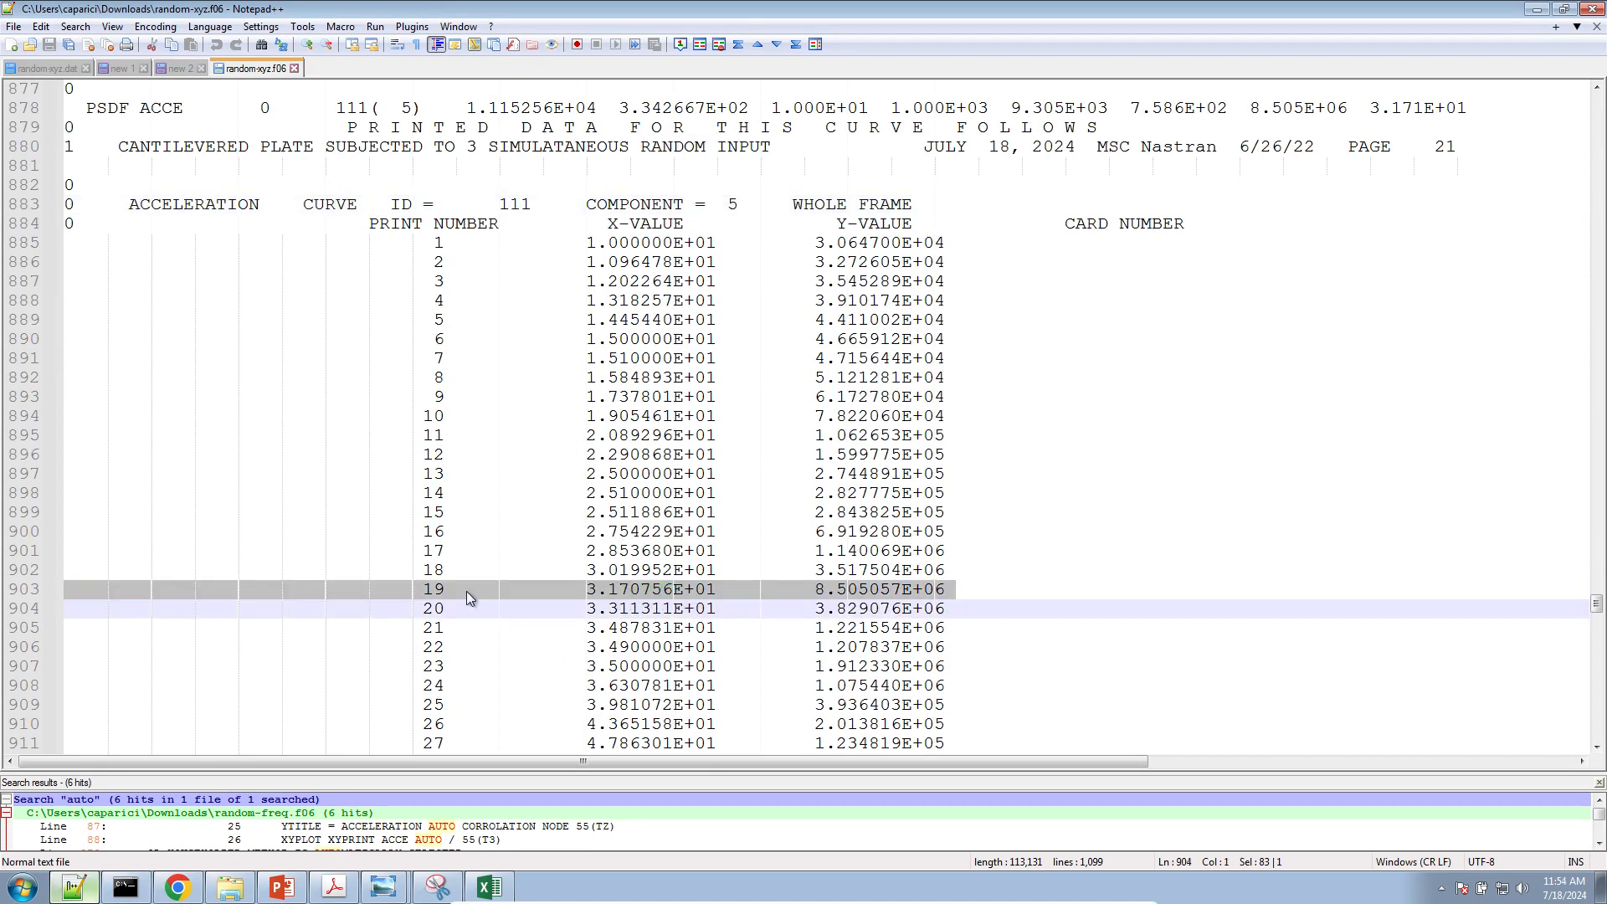
{"action": "left_click", "coordinate": [588, 591]}
{"action": "left_click_drag", "start_coordinate": [590, 590], "coordinate": [952, 588]}
{"action": "scroll", "coordinate": [928, 646], "scroll_direction": "up", "scroll_amount": 4}
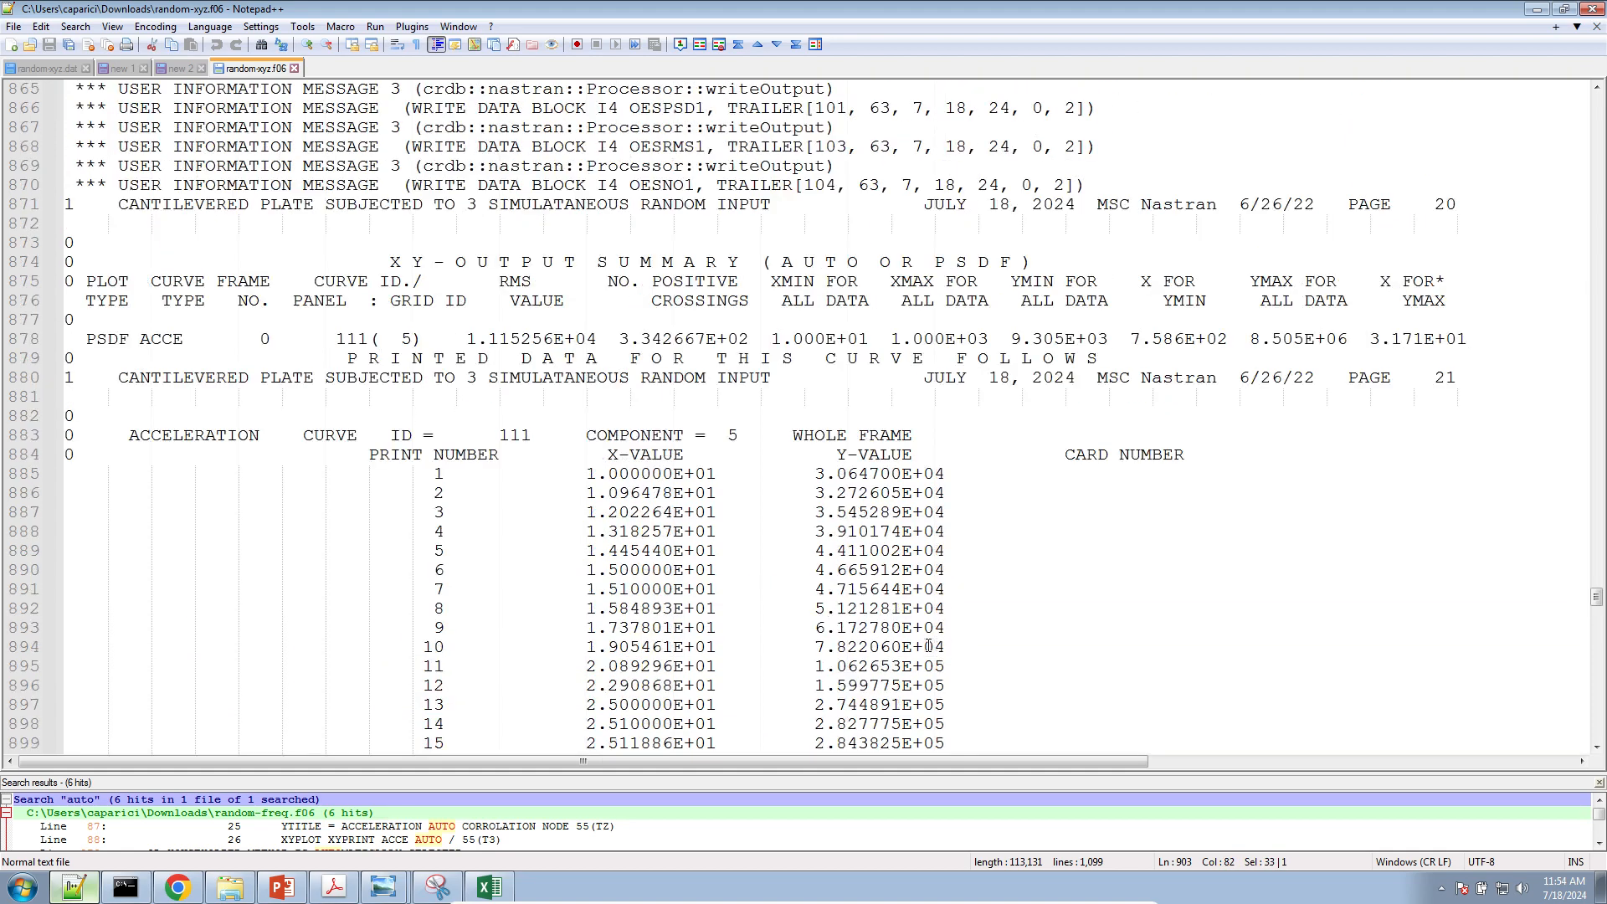
Examine the grid 111 row of the XY-output summary, highlighting the YMAX, X for YMAX and X for YMIN columns
{"action": "triple_click", "coordinate": [331, 328]}
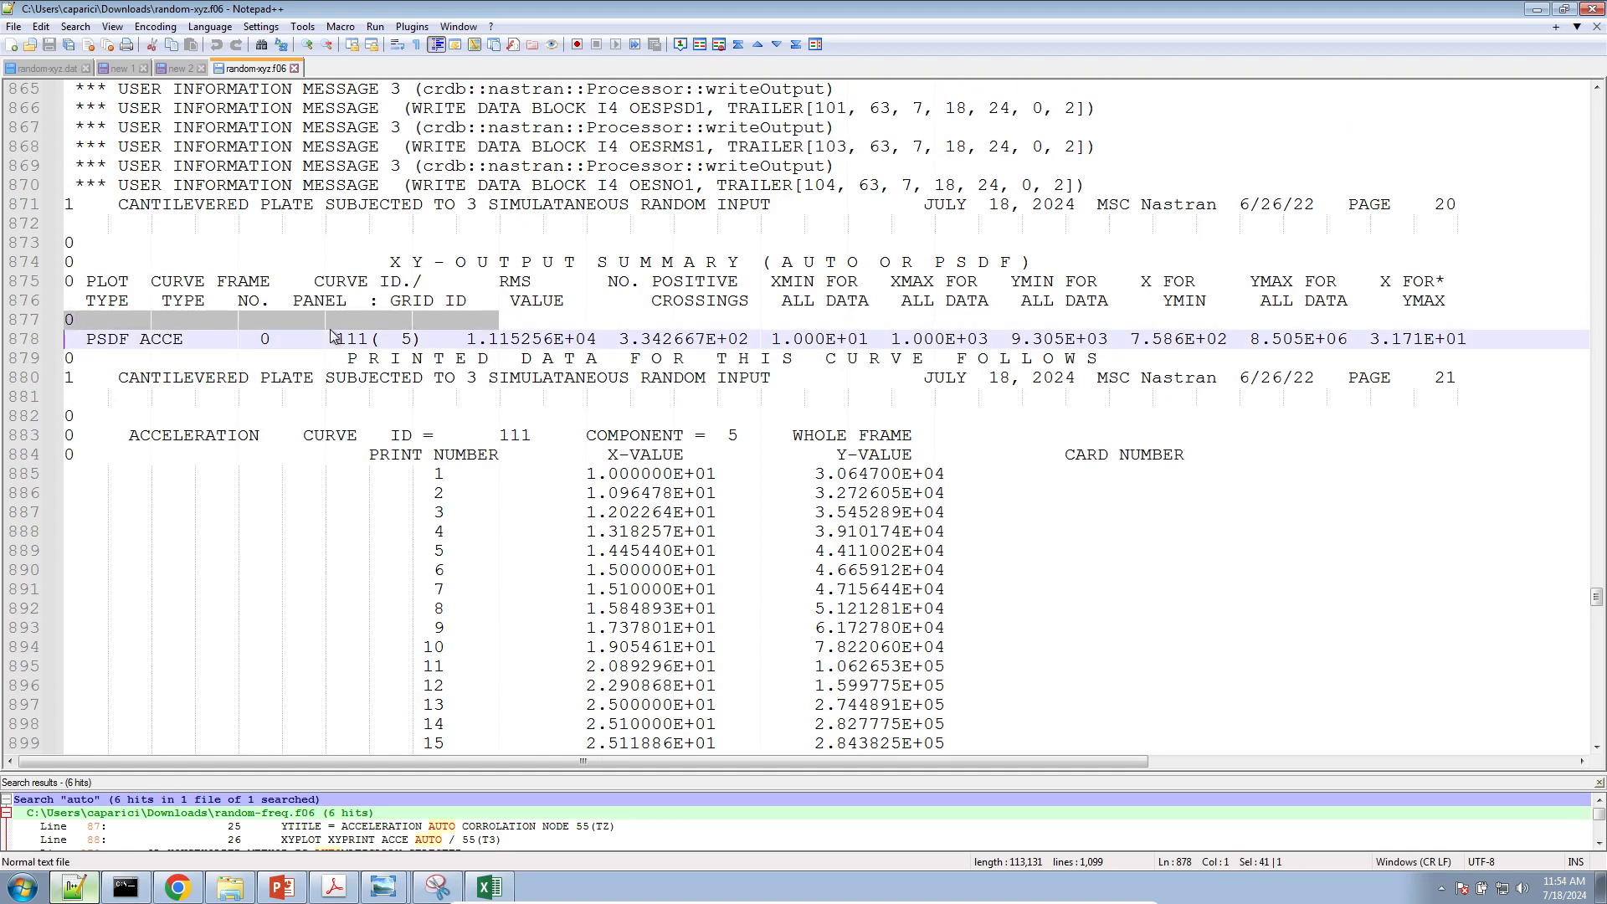
{"action": "triple_click", "coordinate": [334, 339]}
{"action": "left_click", "coordinate": [1178, 350]}
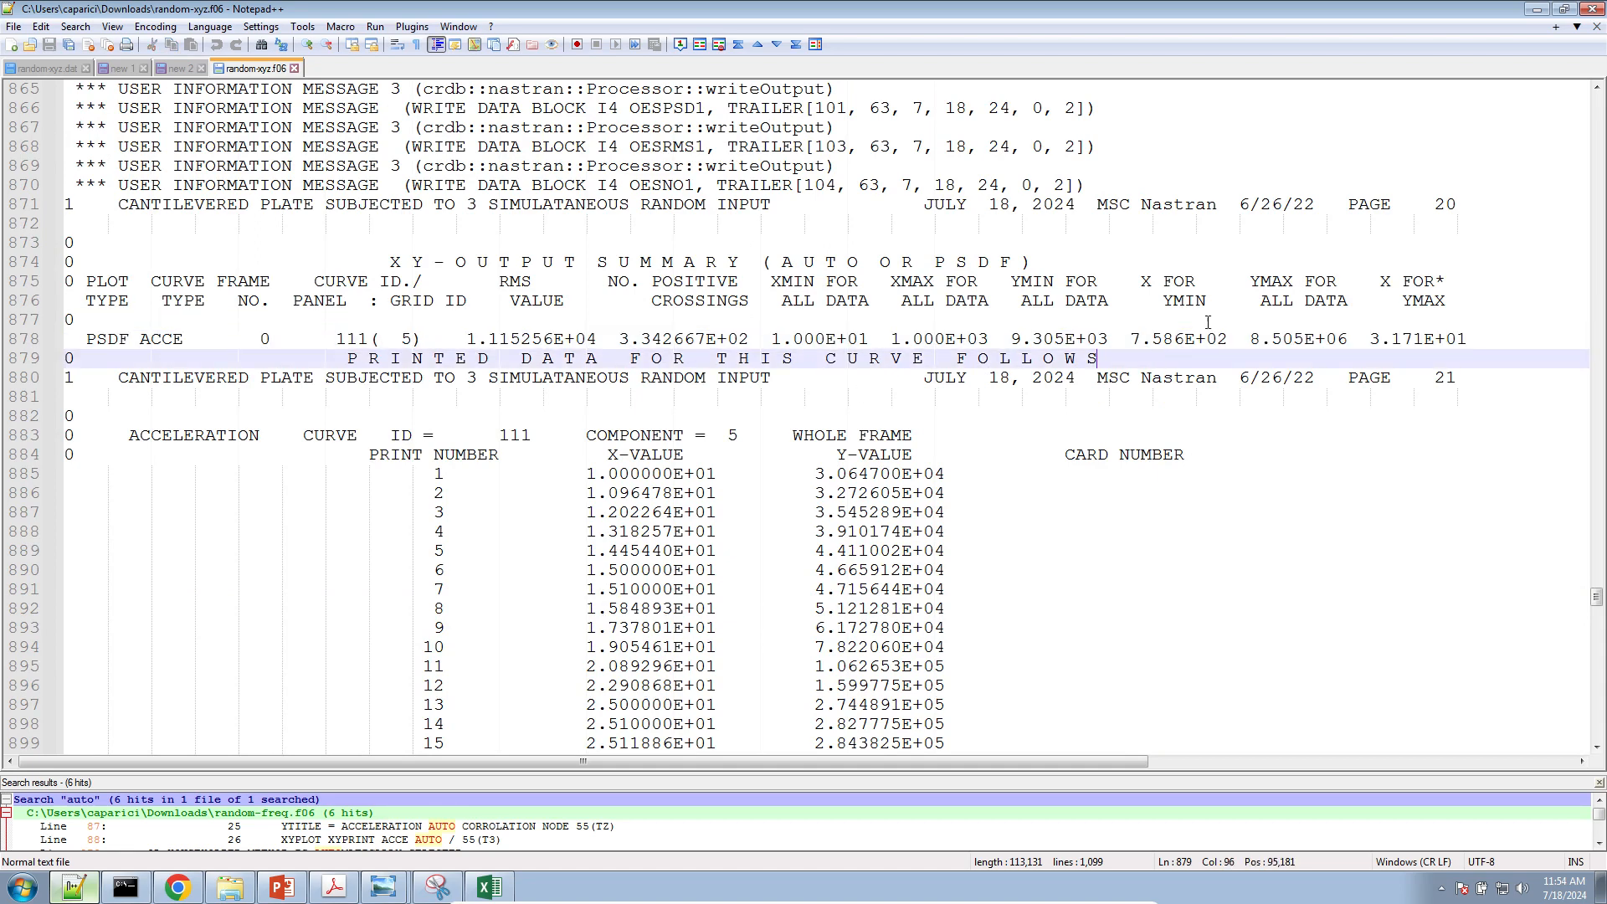
{"action": "left_click", "coordinate": [1248, 285]}
{"action": "left_click_drag", "start_coordinate": [1247, 289], "coordinate": [1472, 345]}
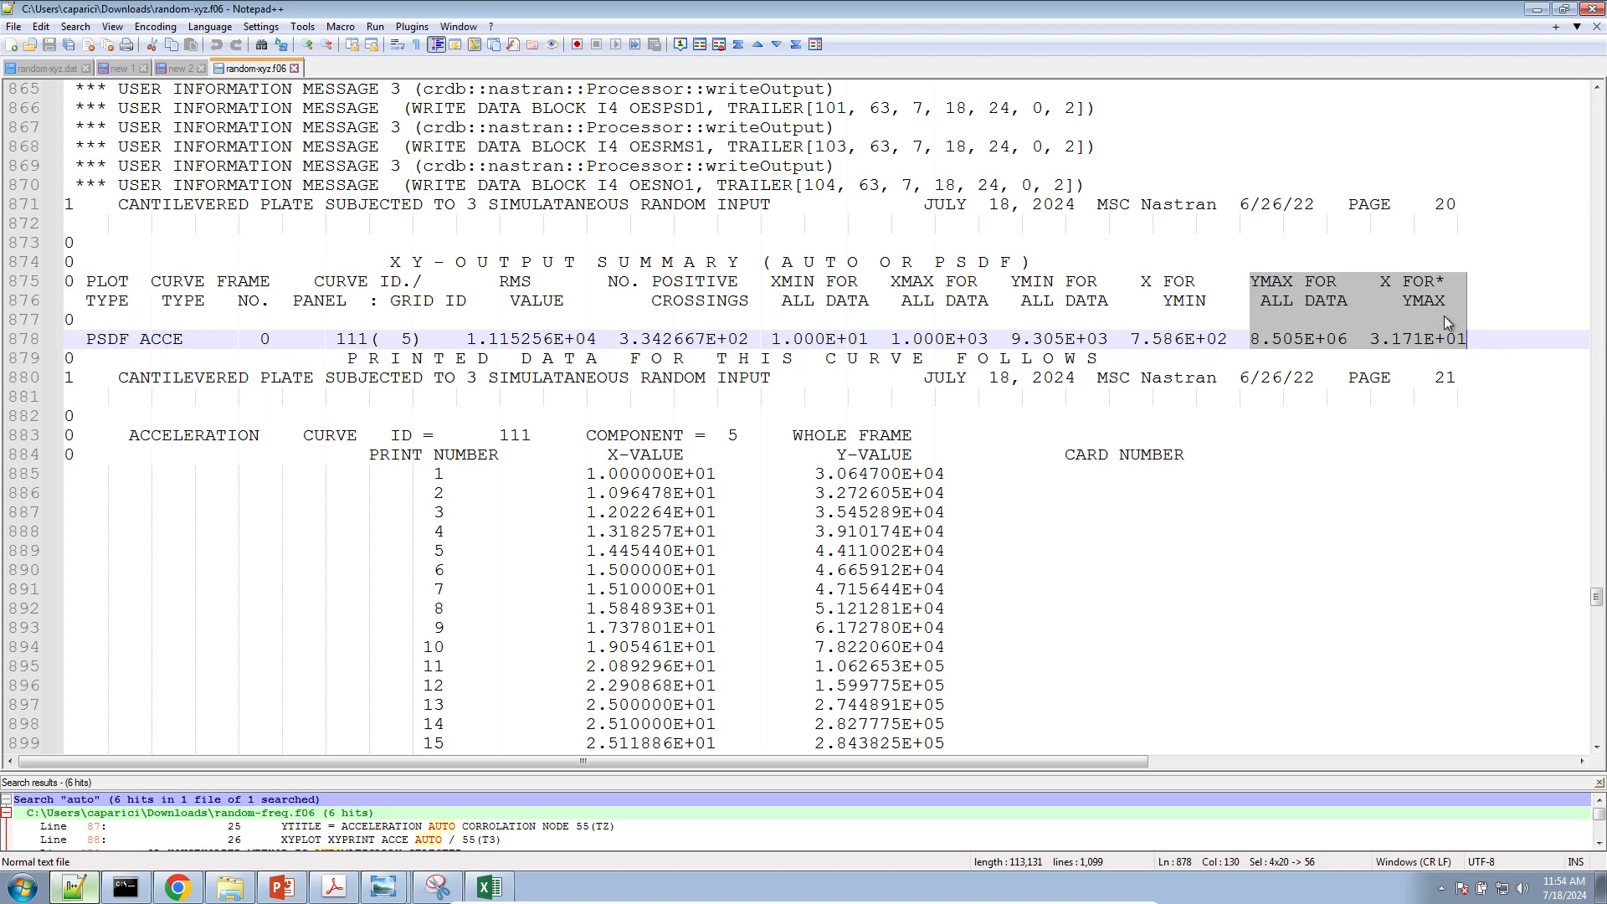
{"action": "left_click", "coordinate": [1380, 322]}
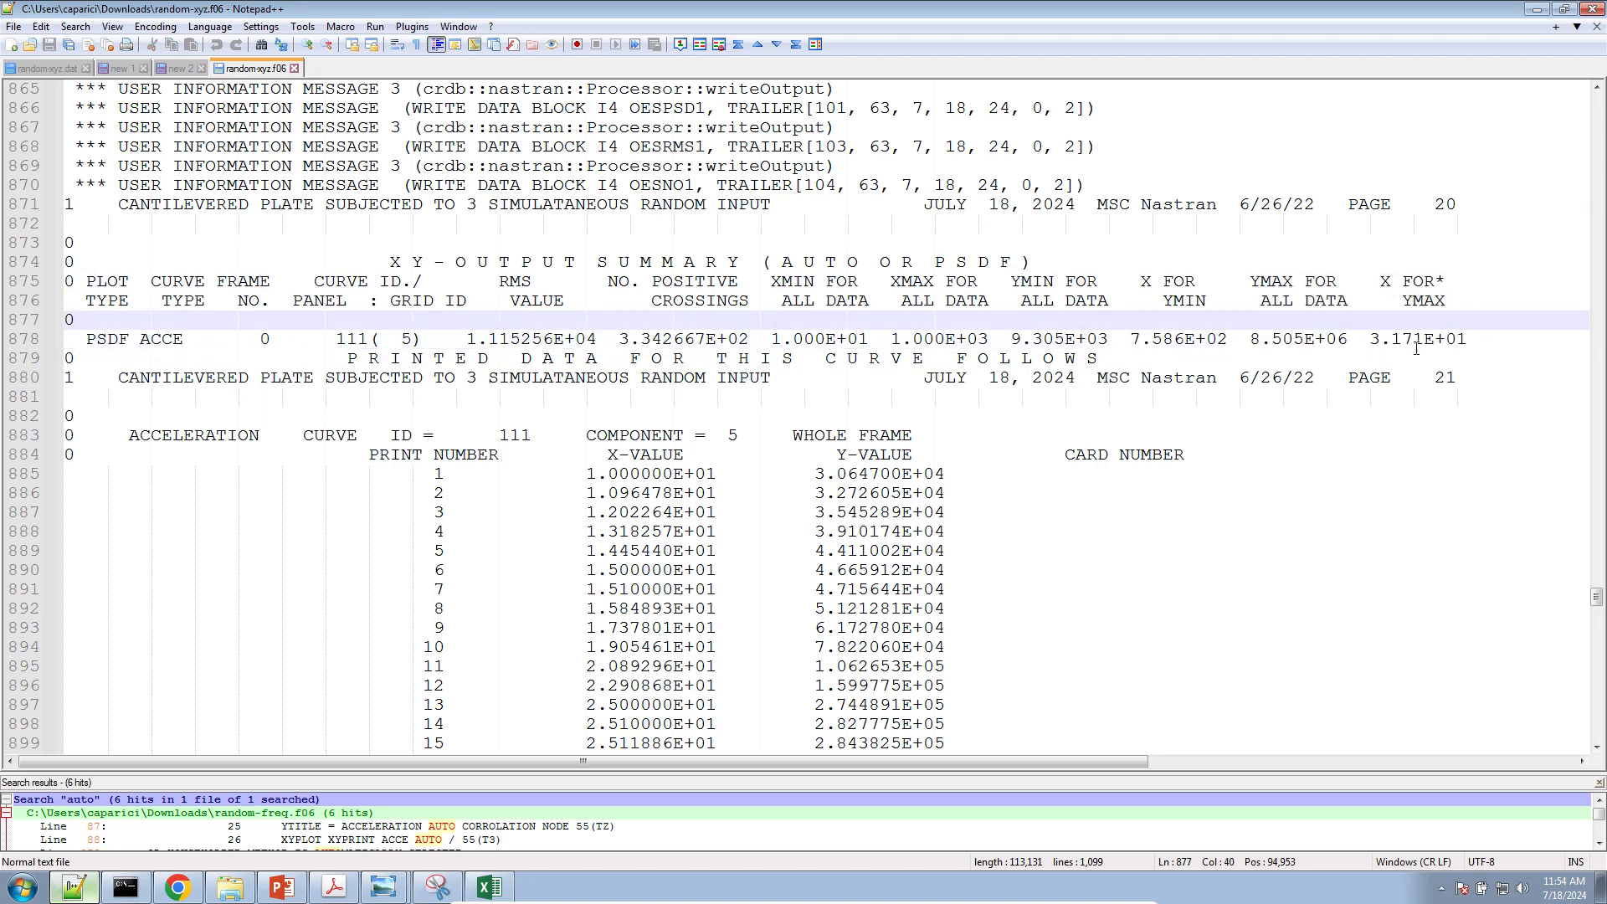
{"action": "left_click_drag", "start_coordinate": [1477, 338], "coordinate": [1377, 293]}
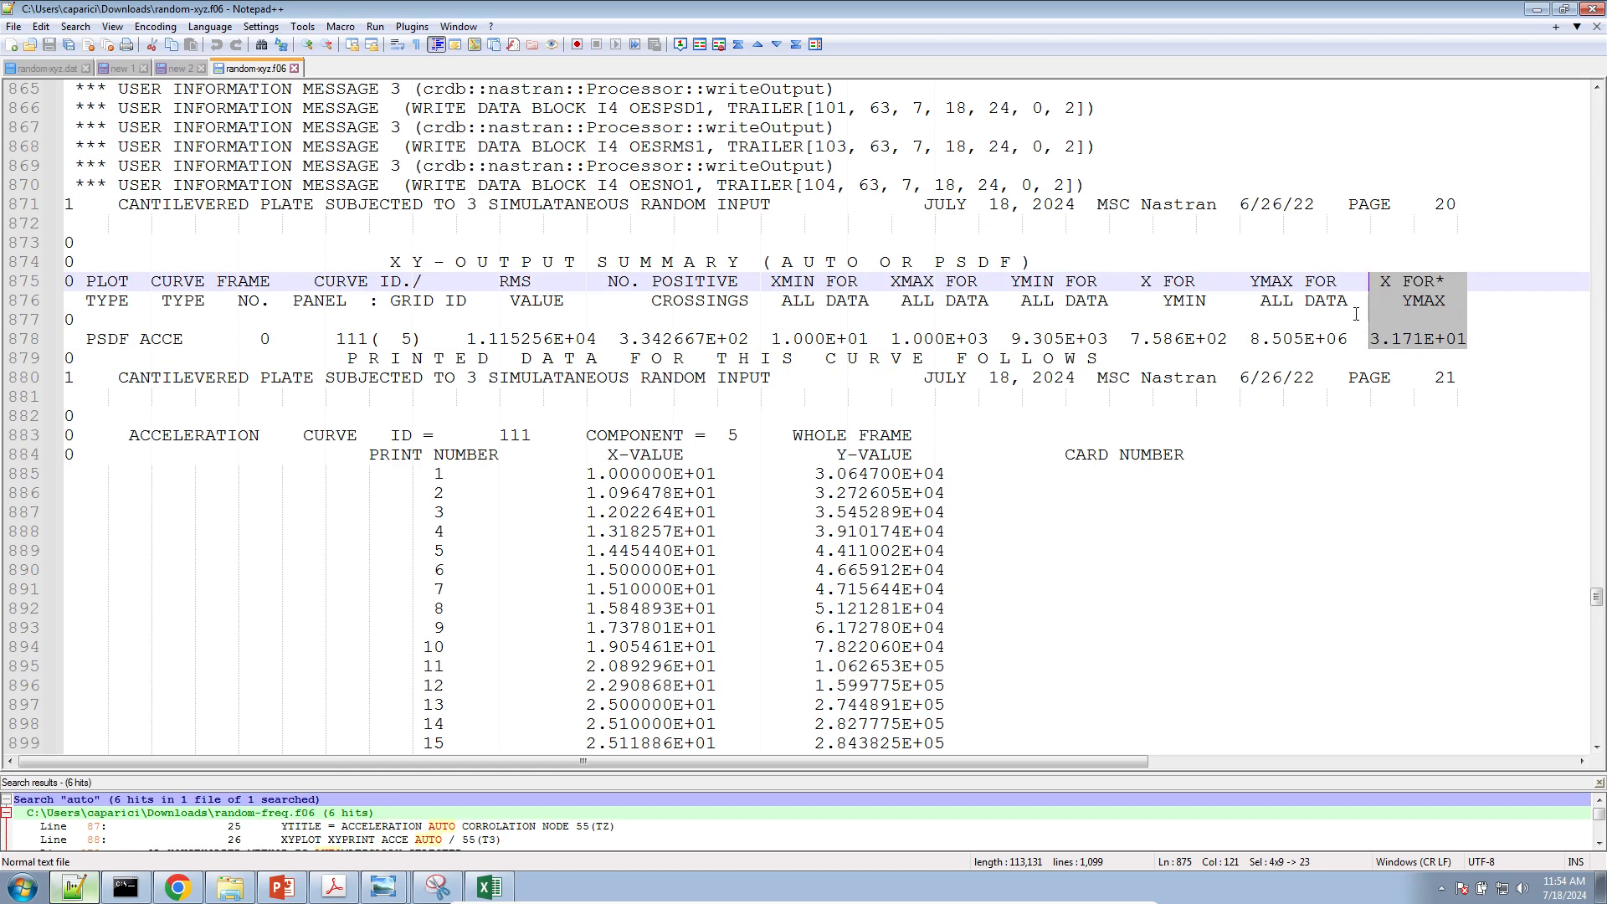
{"action": "left_click", "coordinate": [1347, 347]}
{"action": "left_click_drag", "start_coordinate": [1347, 339], "coordinate": [1246, 273]}
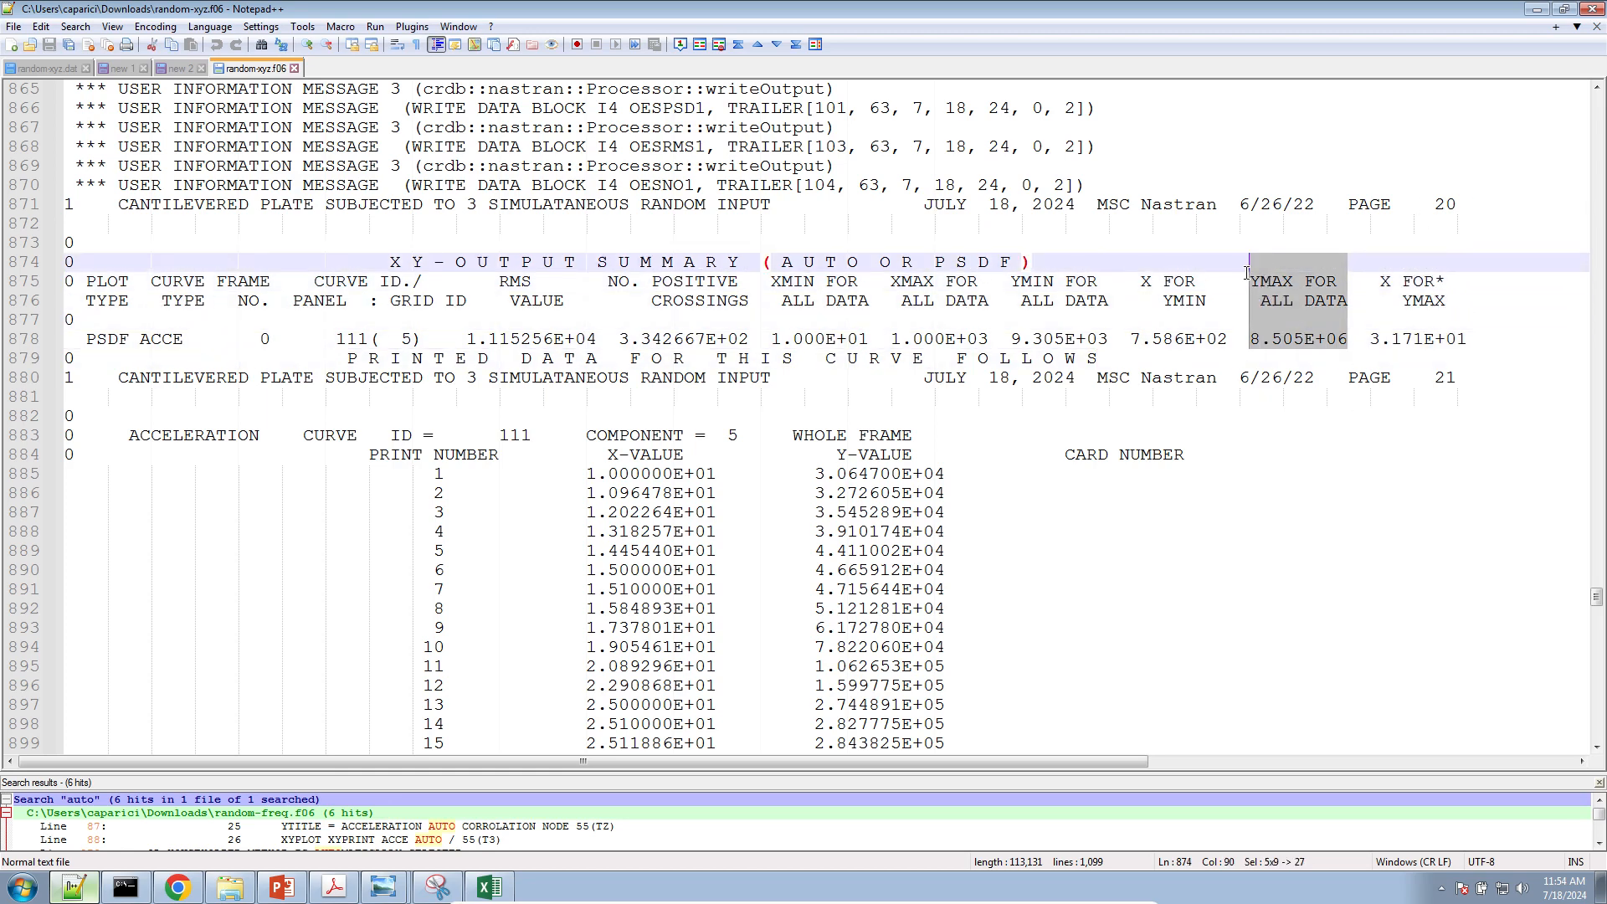
{"action": "left_click", "coordinate": [1223, 339]}
{"action": "left_click_drag", "start_coordinate": [1223, 339], "coordinate": [1132, 276]}
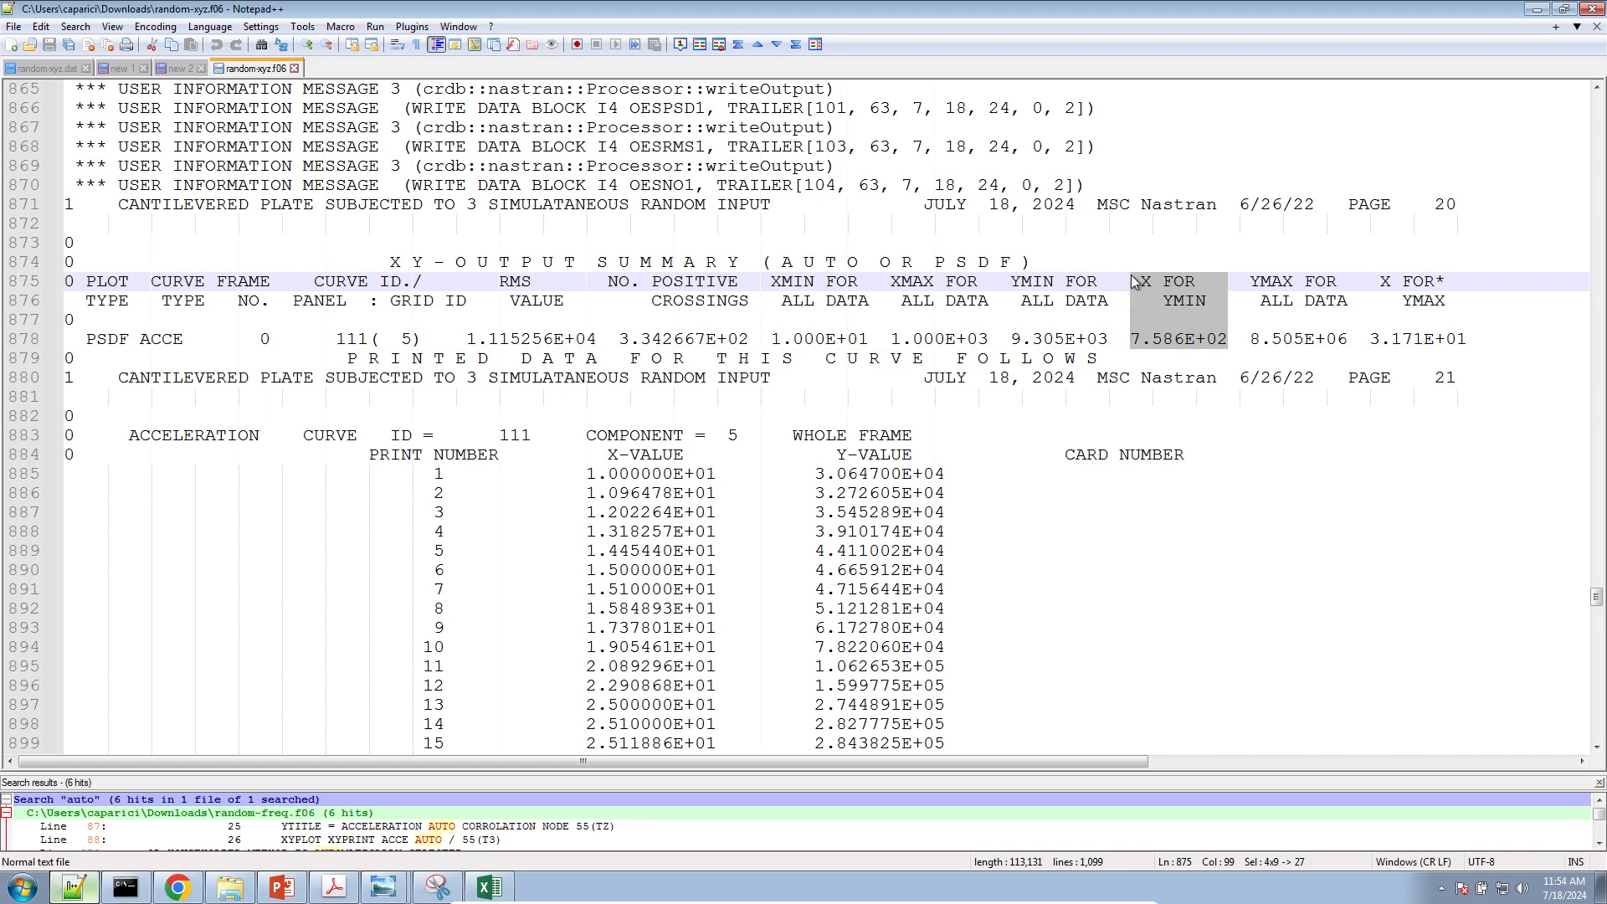
Switch to the HDF5 Explorer plot, try to start the frequency axis at 700, and reset the axes
{"action": "left_click", "coordinate": [177, 887]}
{"action": "left_click", "coordinate": [429, 738]}
{"action": "type", "text": "700"}
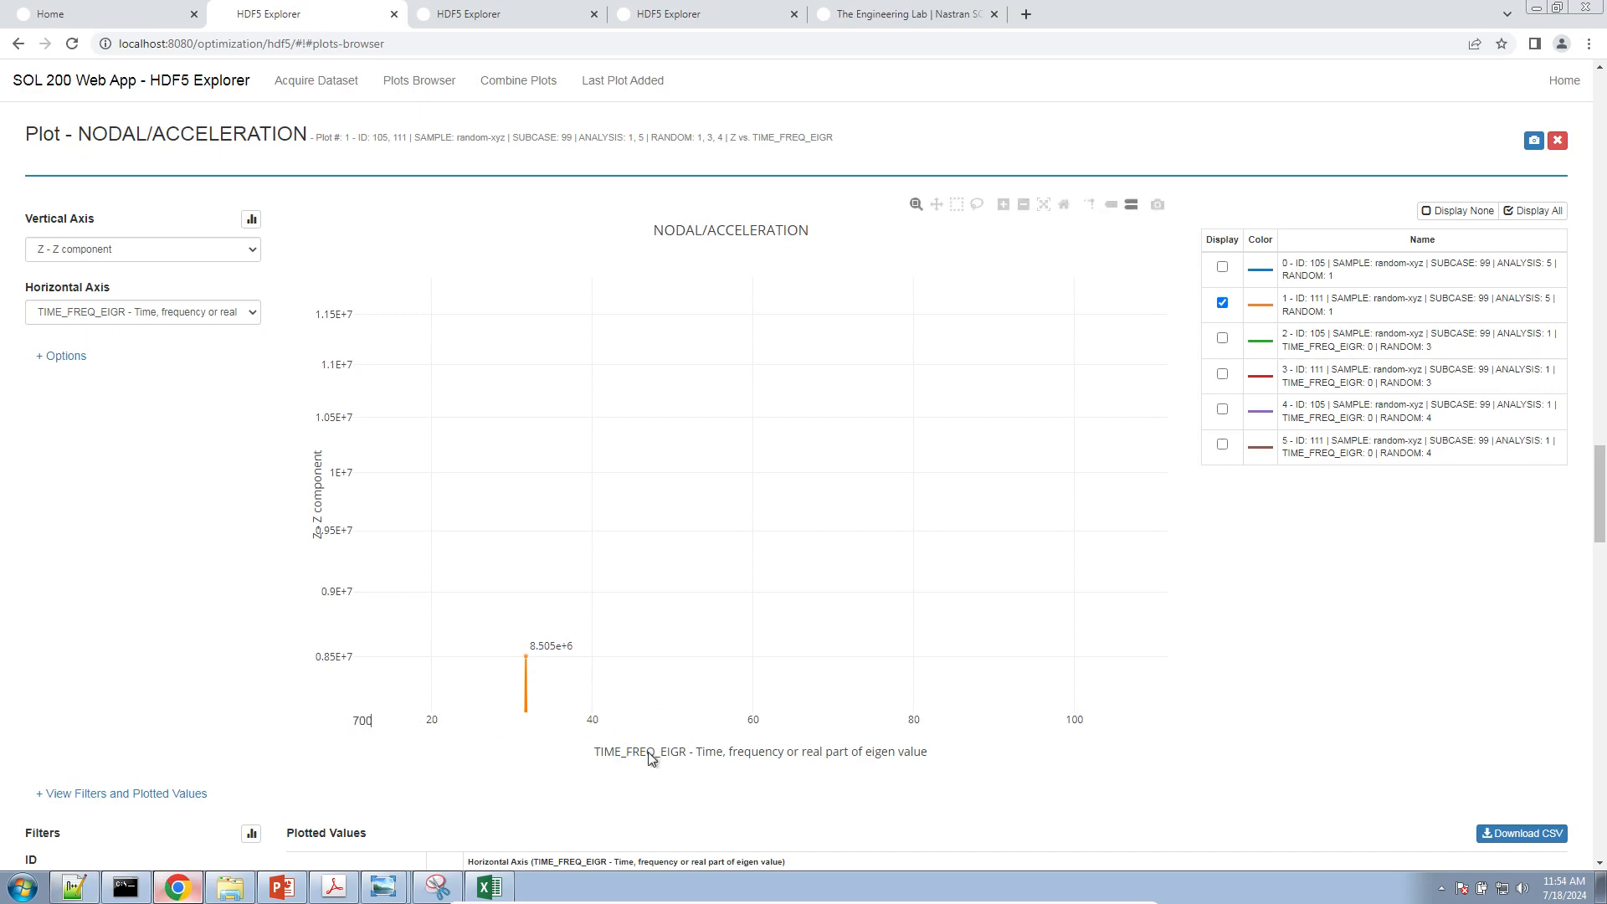
{"action": "key", "text": "Tab"}
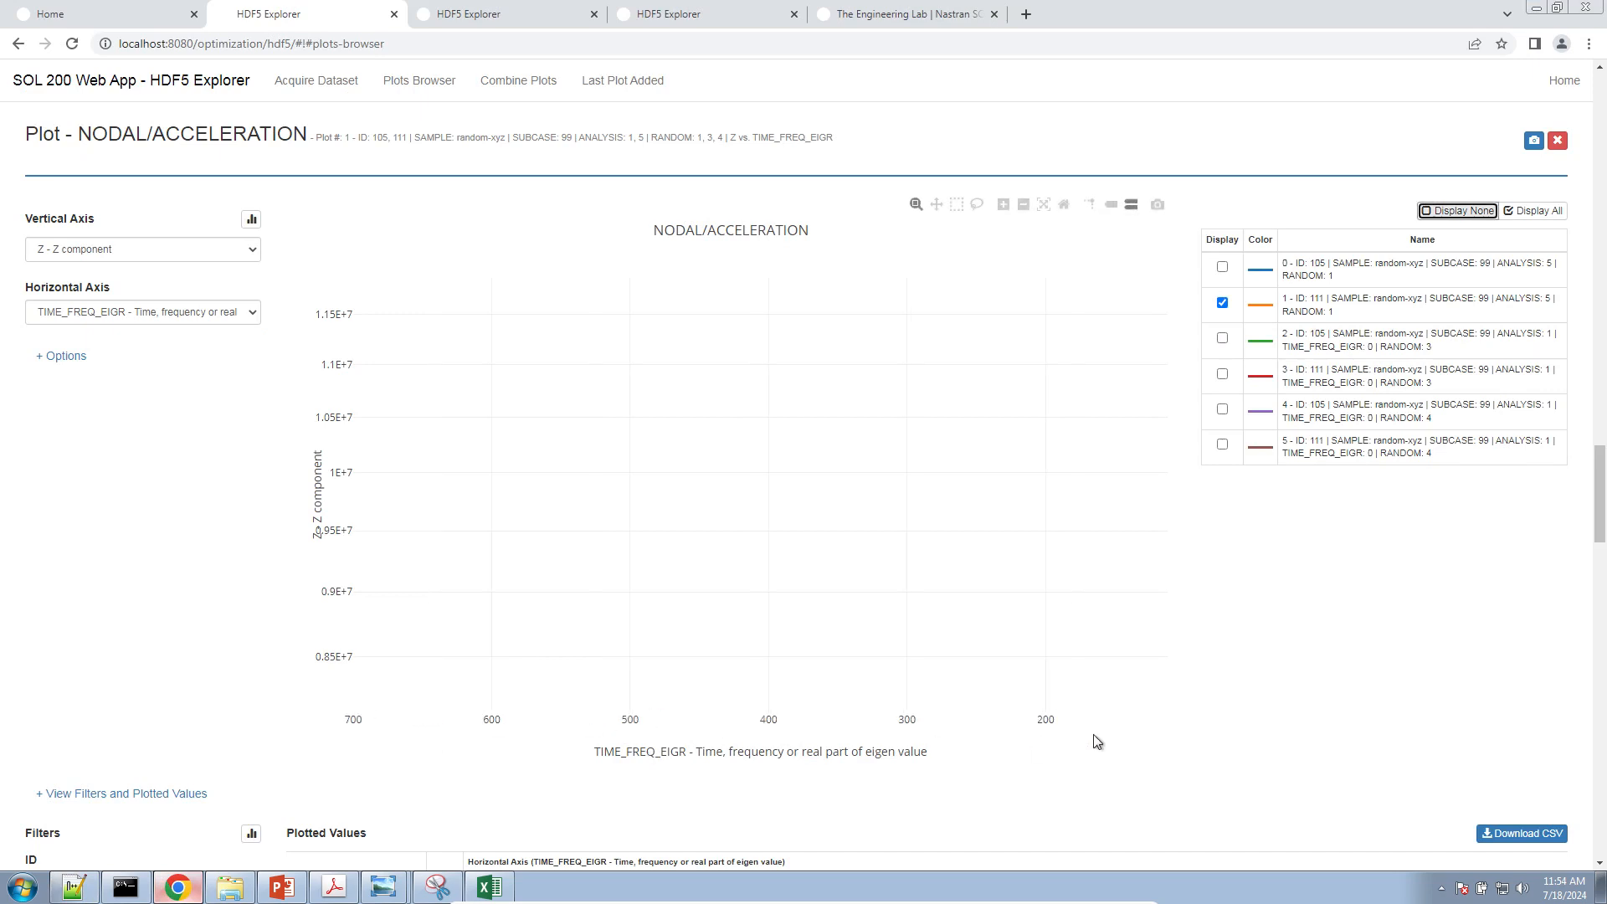
{"action": "double_click", "coordinate": [1062, 724]}
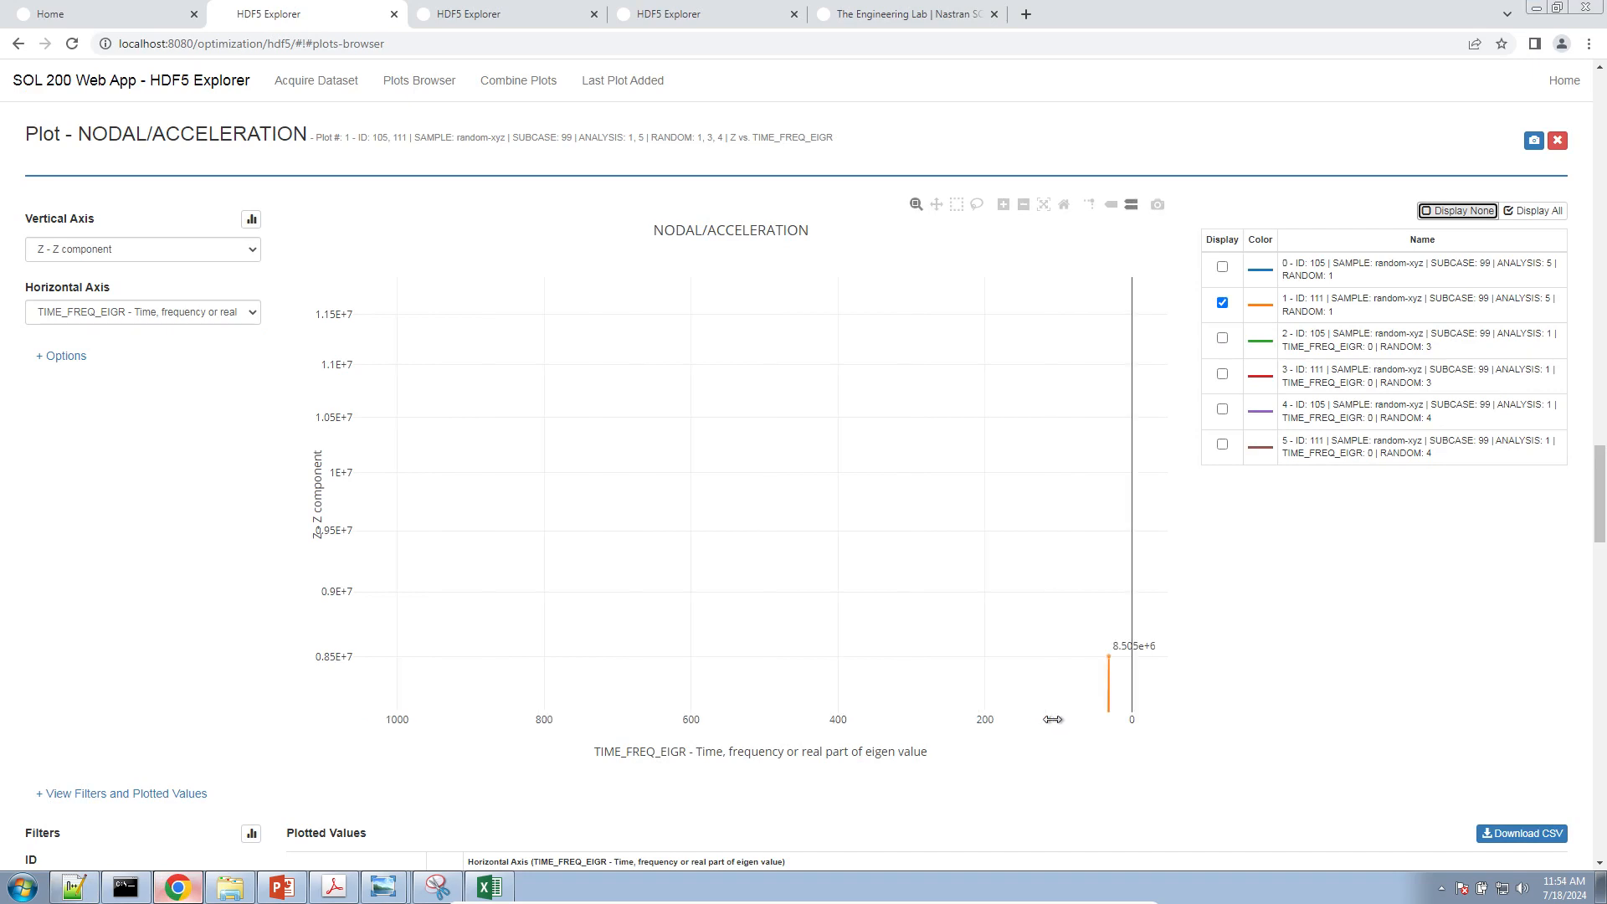
{"action": "left_click", "coordinate": [1063, 207]}
{"action": "left_click", "coordinate": [1064, 208]}
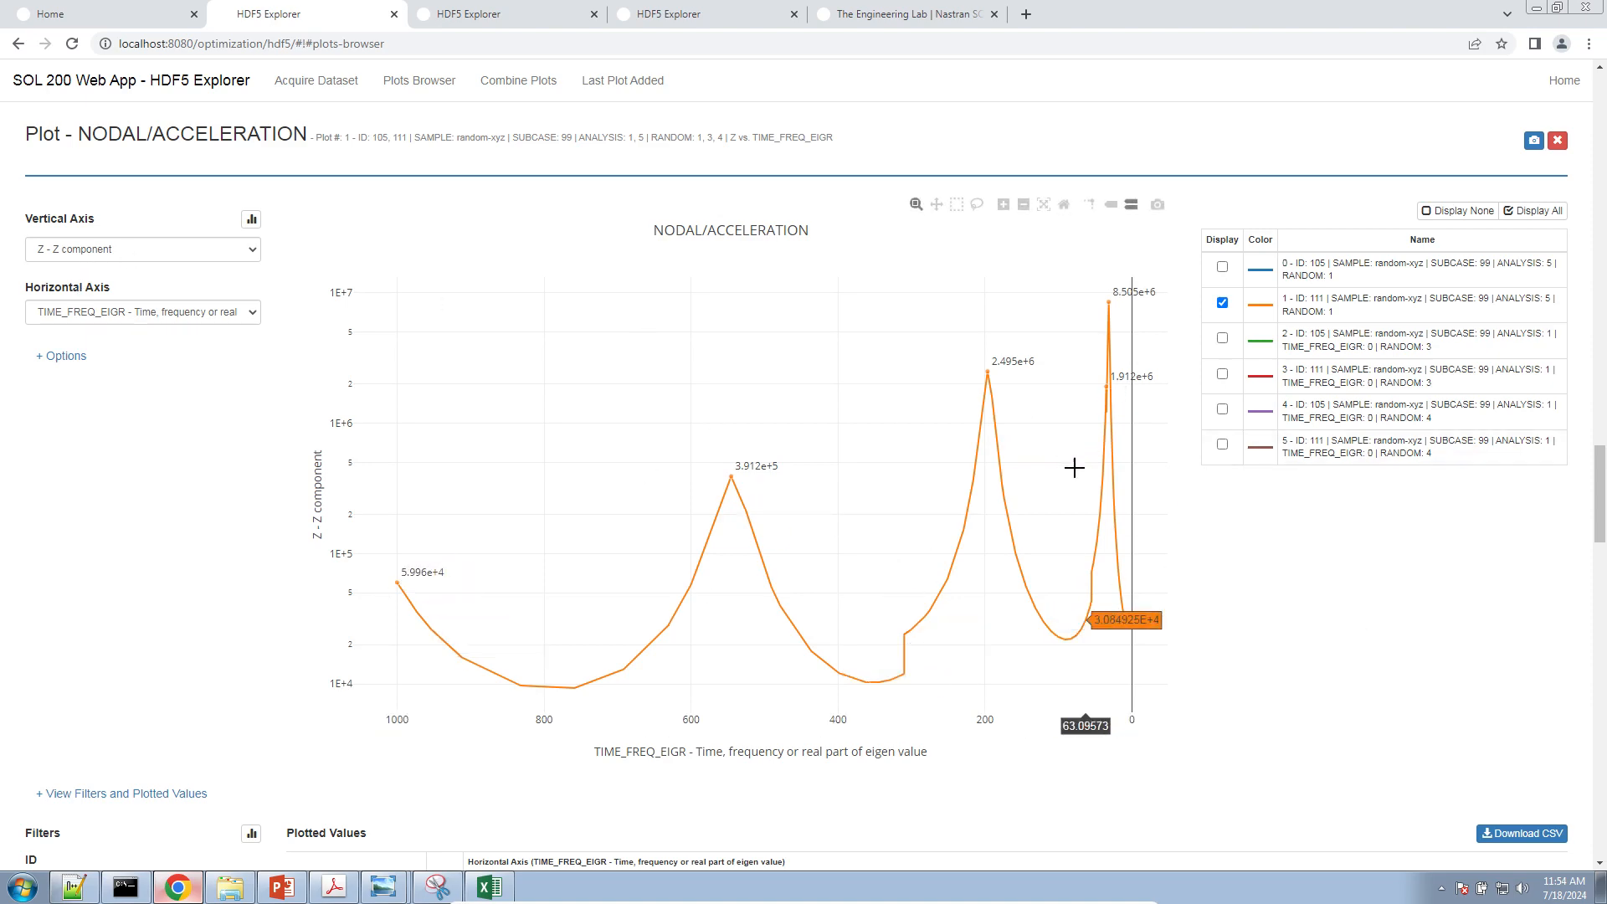
Set the plot's frequency axis to run from 0 to 1000
{"action": "scroll", "coordinate": [310, 665], "scroll_direction": "down", "scroll_amount": 3}
{"action": "left_click", "coordinate": [445, 682]}
{"action": "scroll", "coordinate": [1145, 472], "scroll_direction": "up", "scroll_amount": 4}
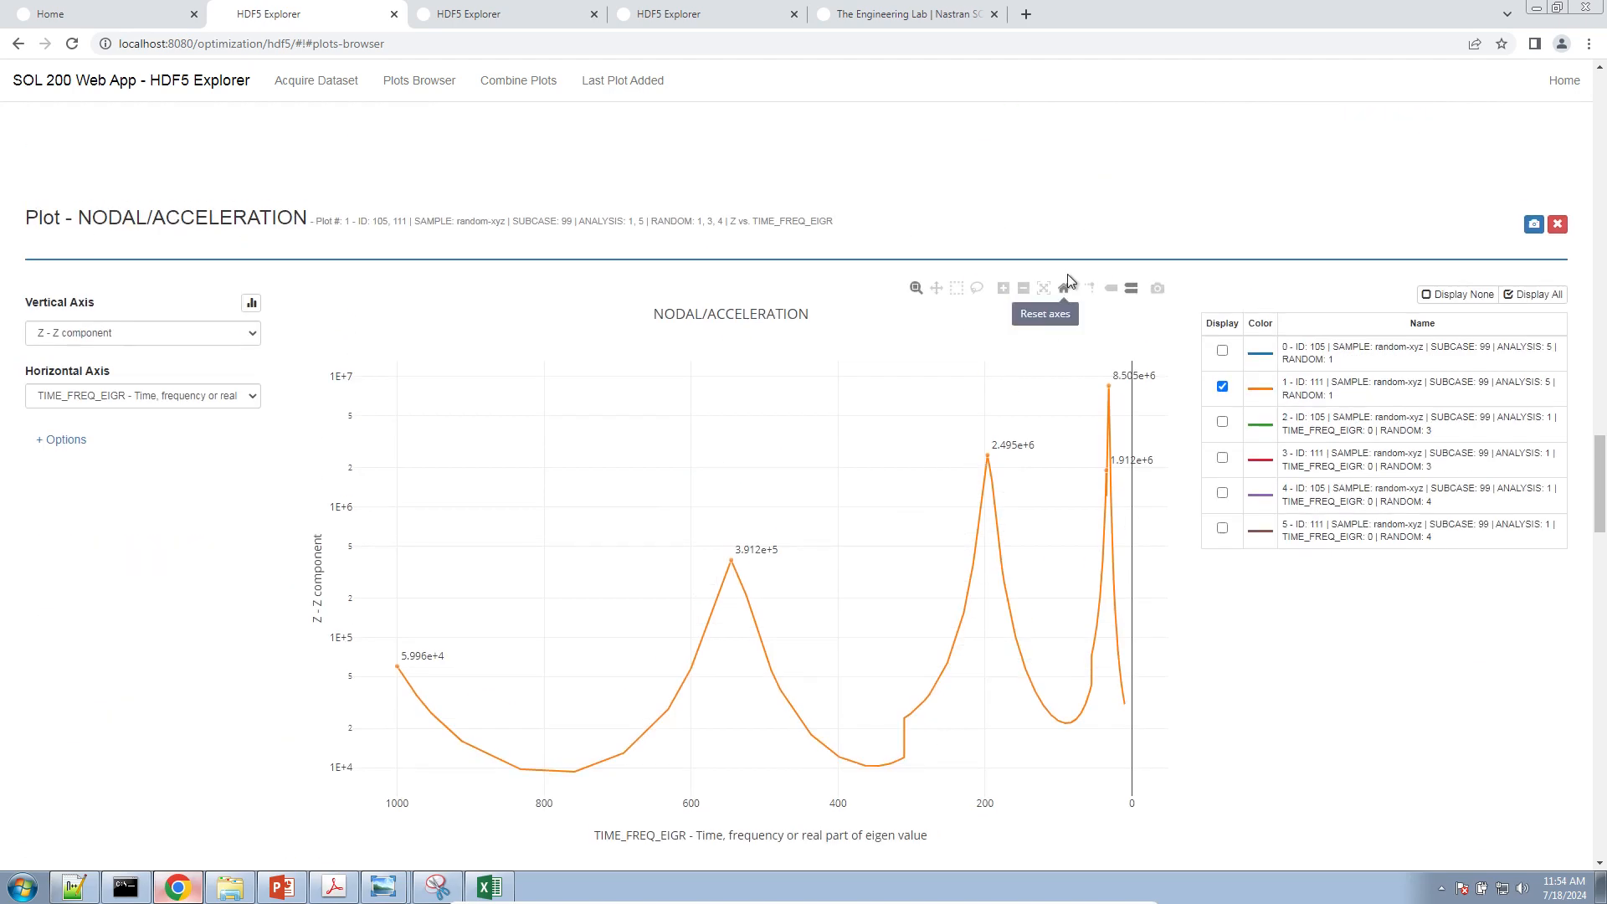
{"action": "scroll", "coordinate": [502, 569], "scroll_direction": "down", "scroll_amount": 3}
{"action": "left_click", "coordinate": [370, 550]}
{"action": "left_click", "coordinate": [481, 598]}
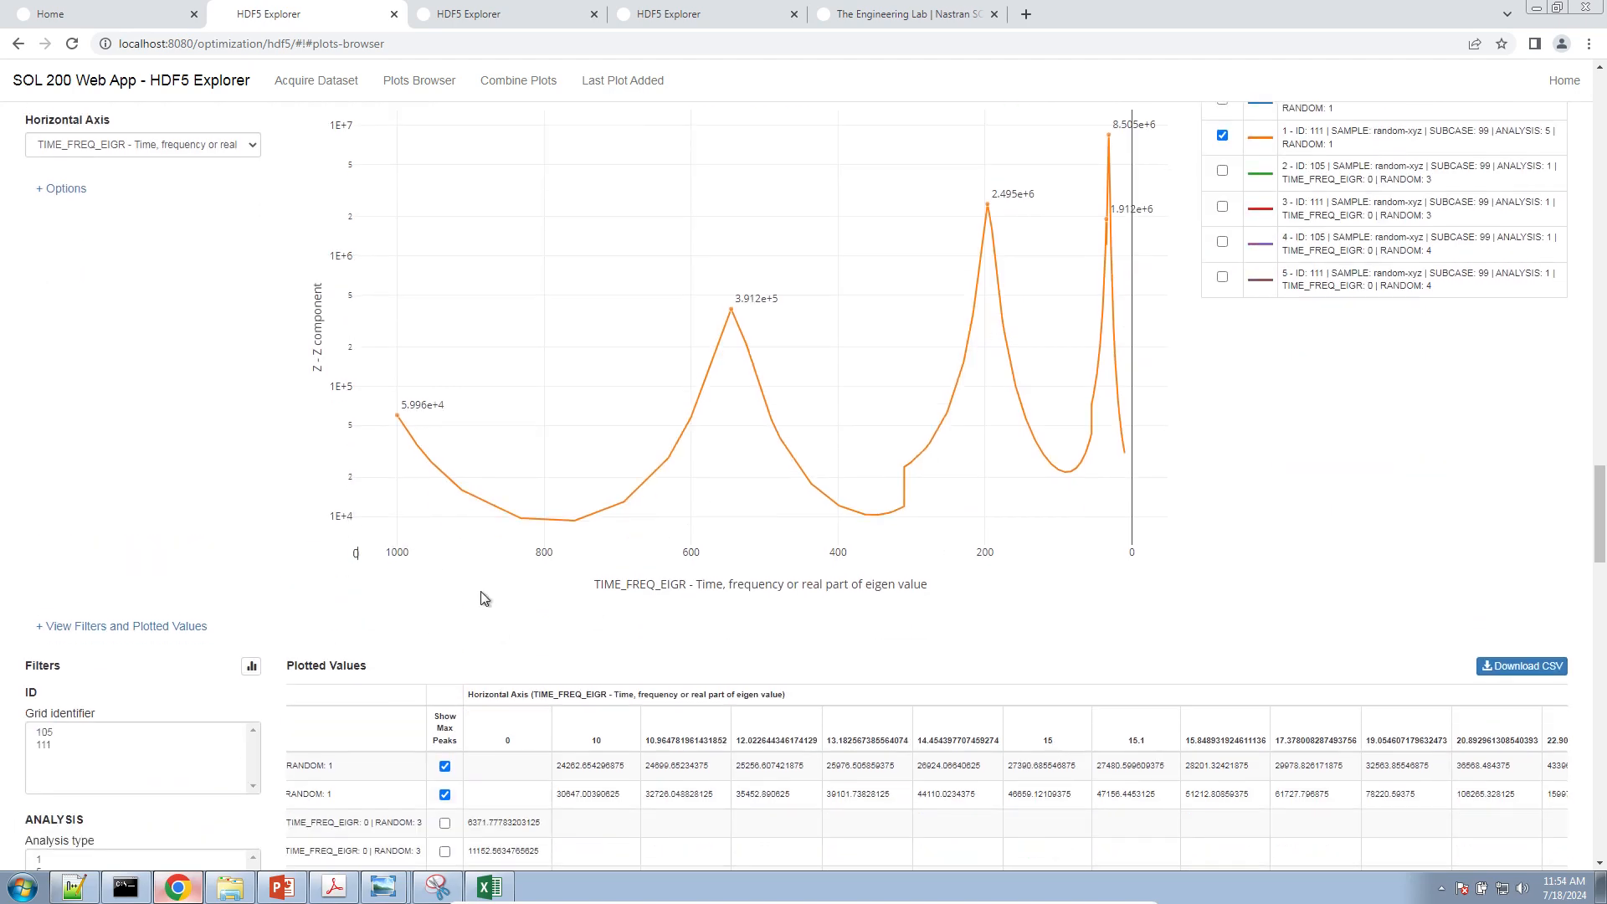
{"action": "scroll", "coordinate": [480, 594], "scroll_direction": "up", "scroll_amount": 5}
{"action": "scroll", "coordinate": [452, 503], "scroll_direction": "down", "scroll_amount": 6}
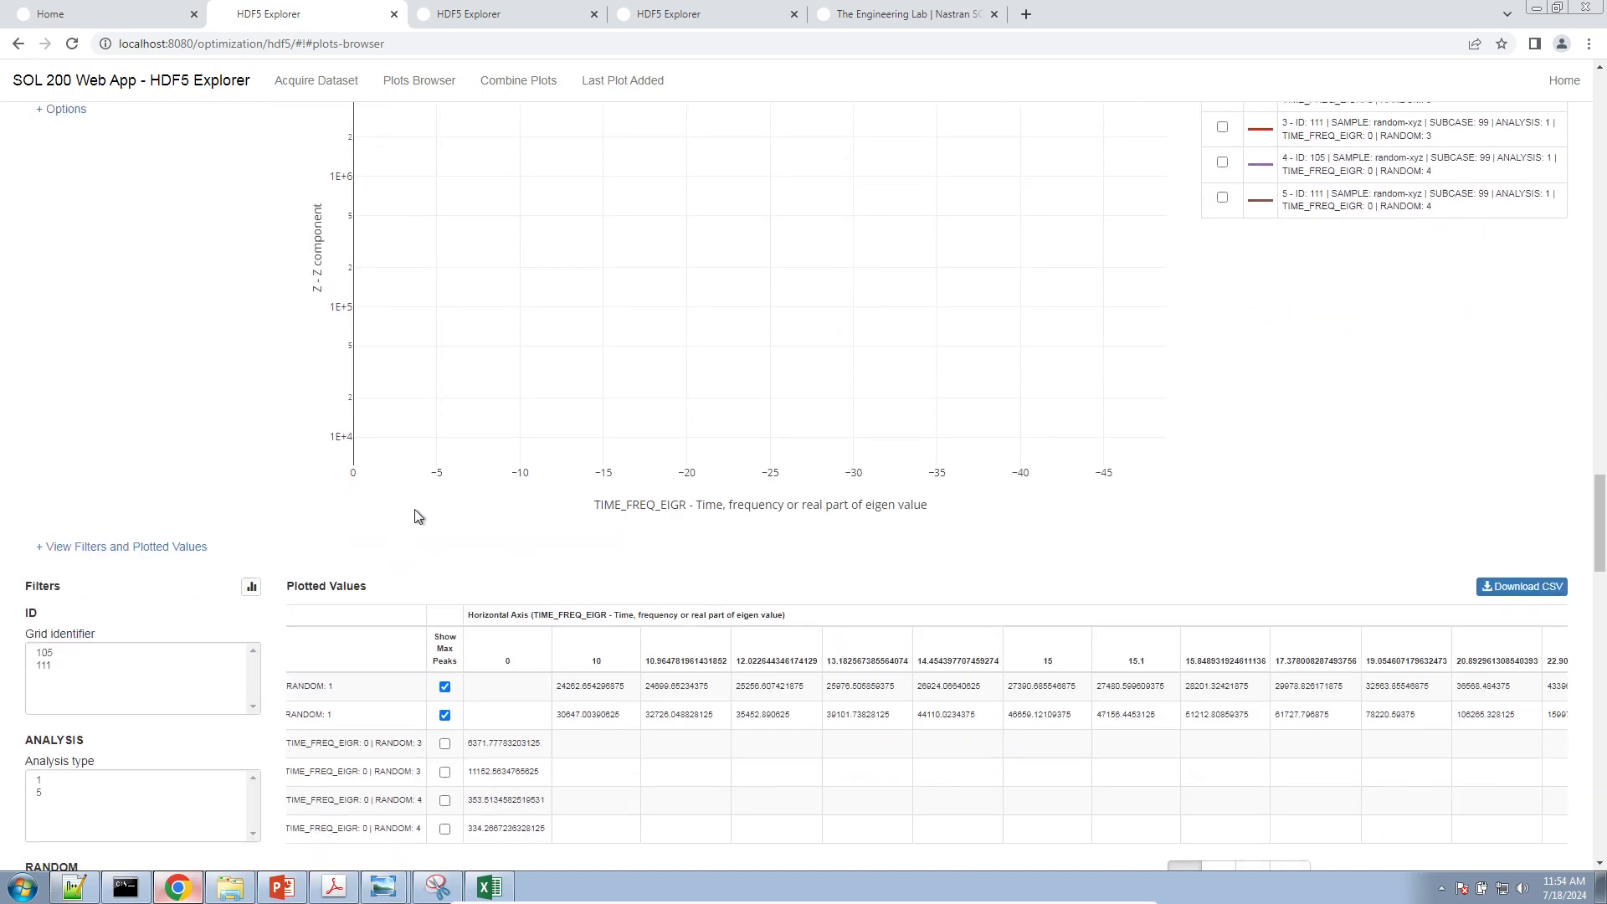
{"action": "left_click", "coordinate": [1123, 474]}
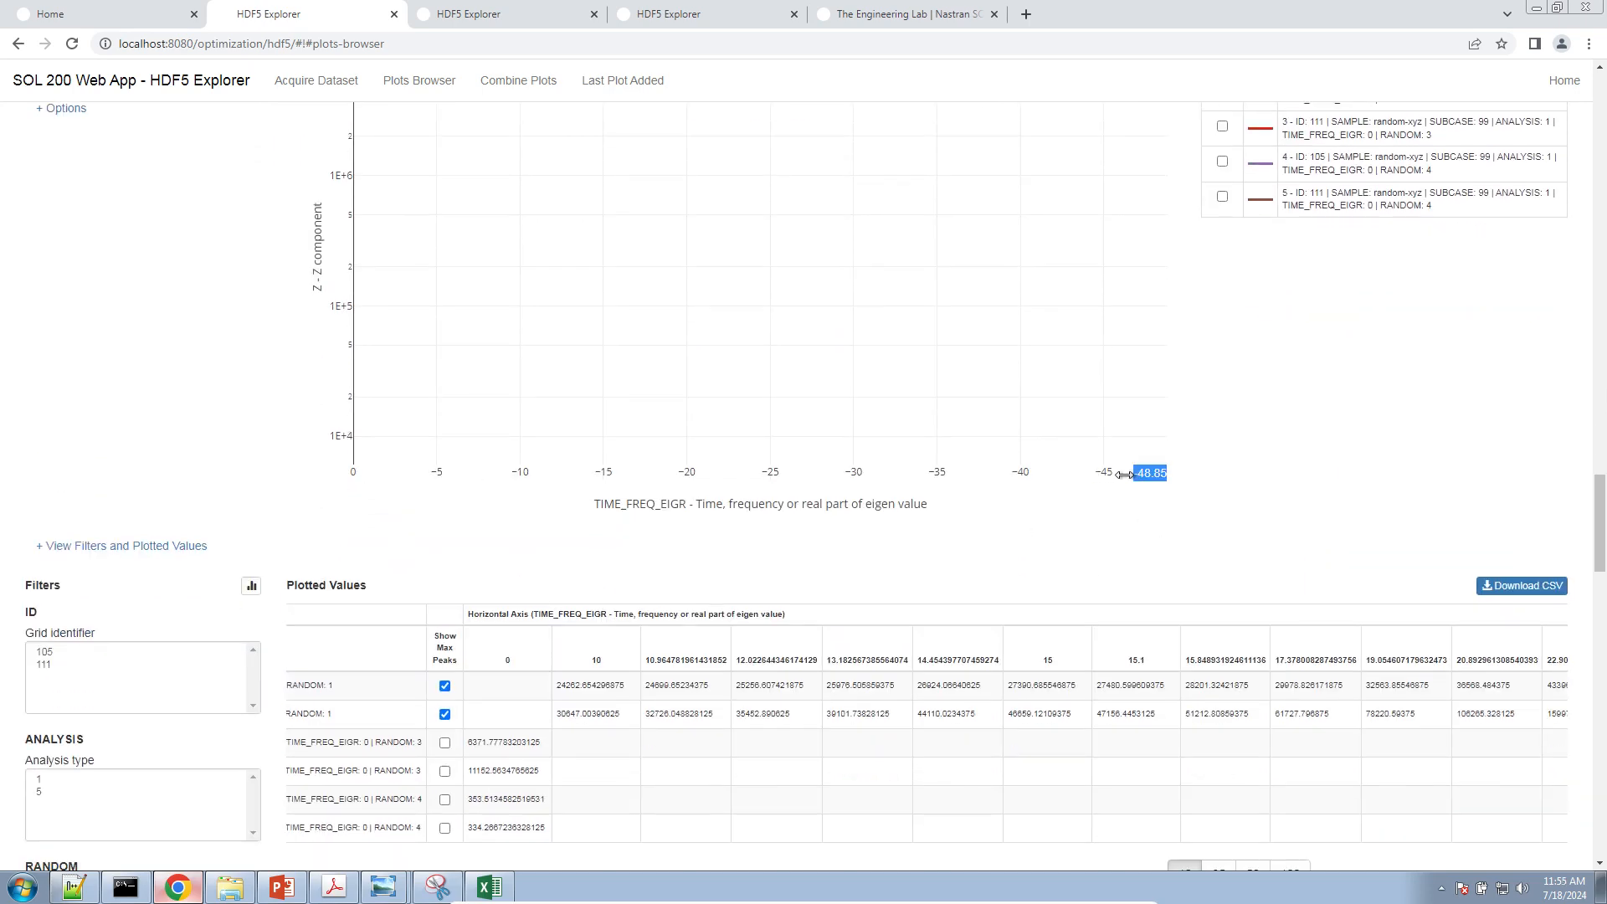
{"action": "type", "text": "1000"}
{"action": "key", "text": "Return"}
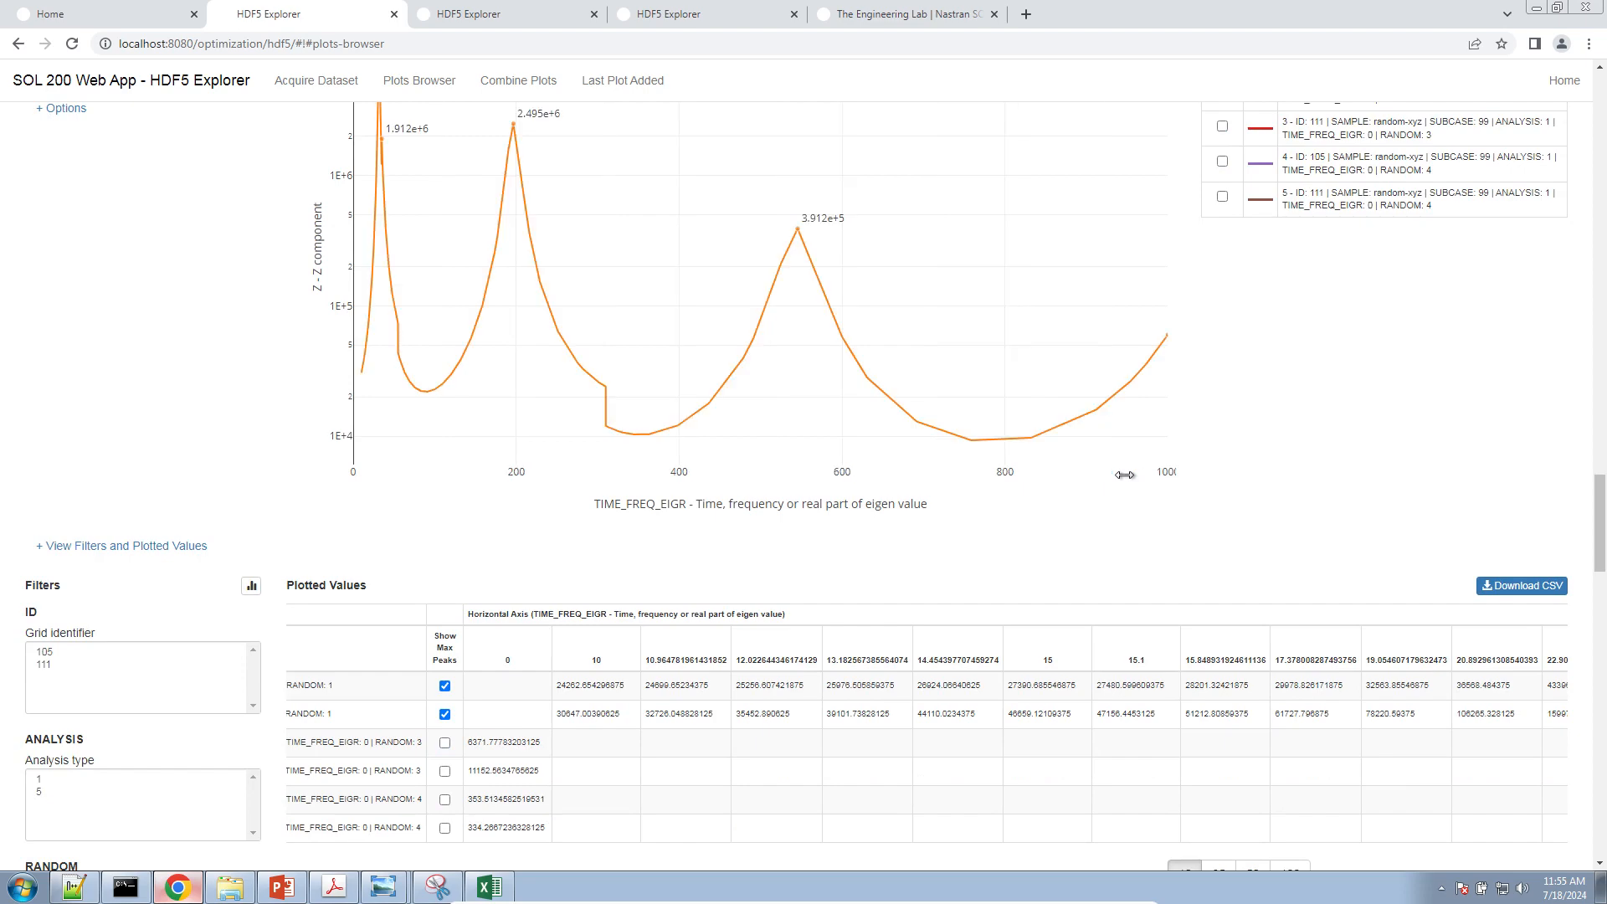
Show and hide the ID 105, RANDOM 1 curve to refresh the plot, and zoom in on the ID 111 curve's lowest point
{"action": "scroll", "coordinate": [1046, 419], "scroll_direction": "up", "scroll_amount": 2}
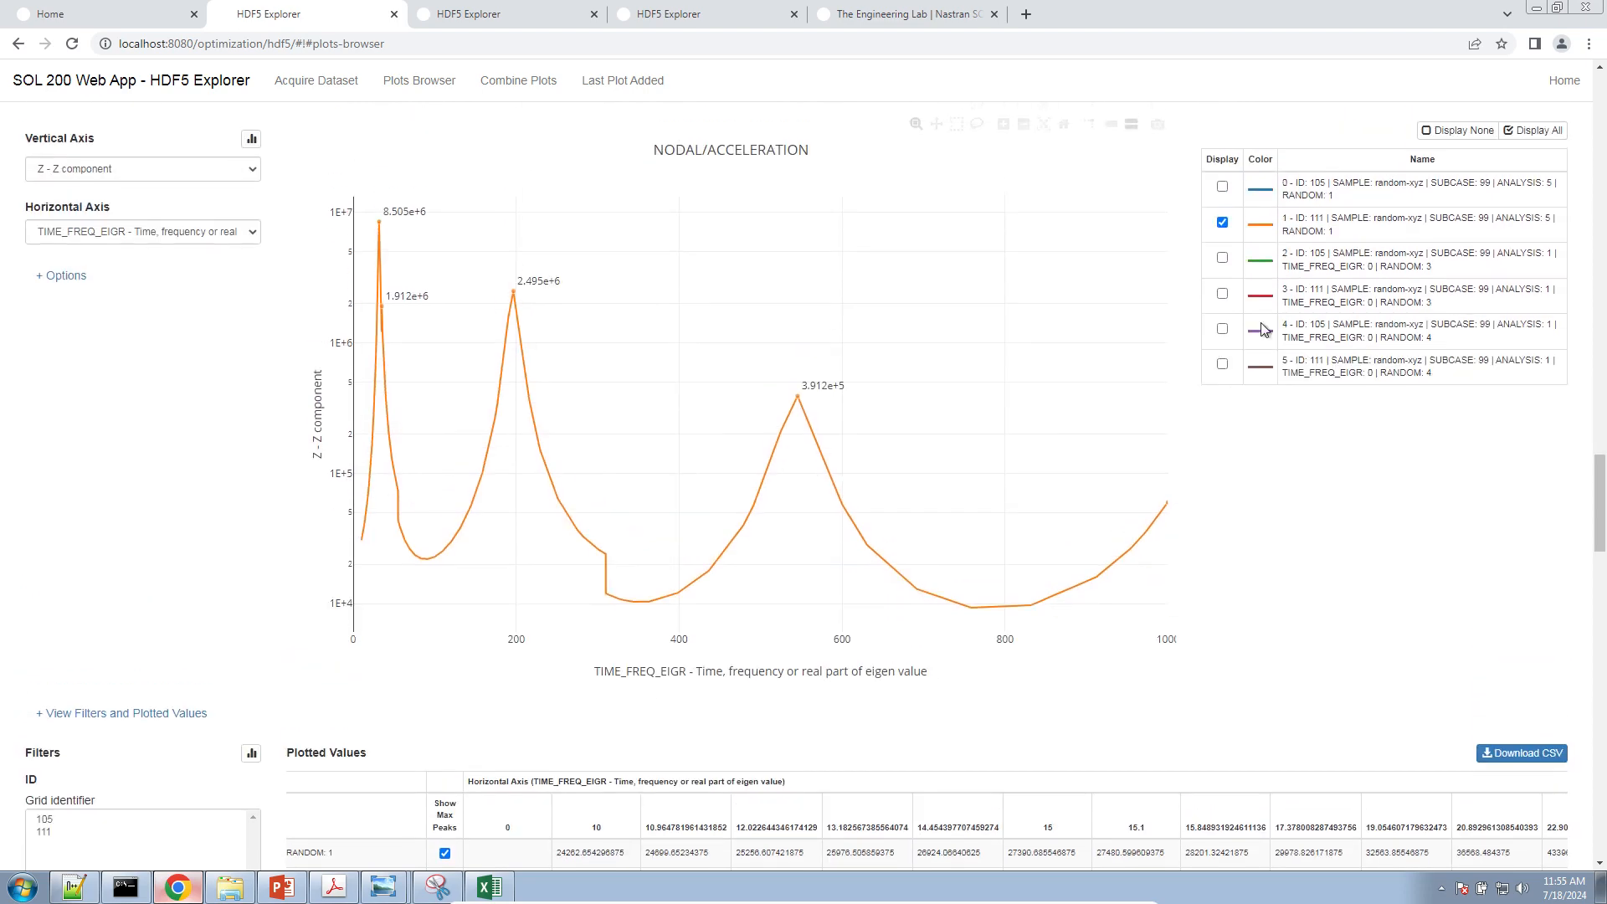
{"action": "left_click", "coordinate": [1222, 186]}
{"action": "left_click", "coordinate": [1221, 186]}
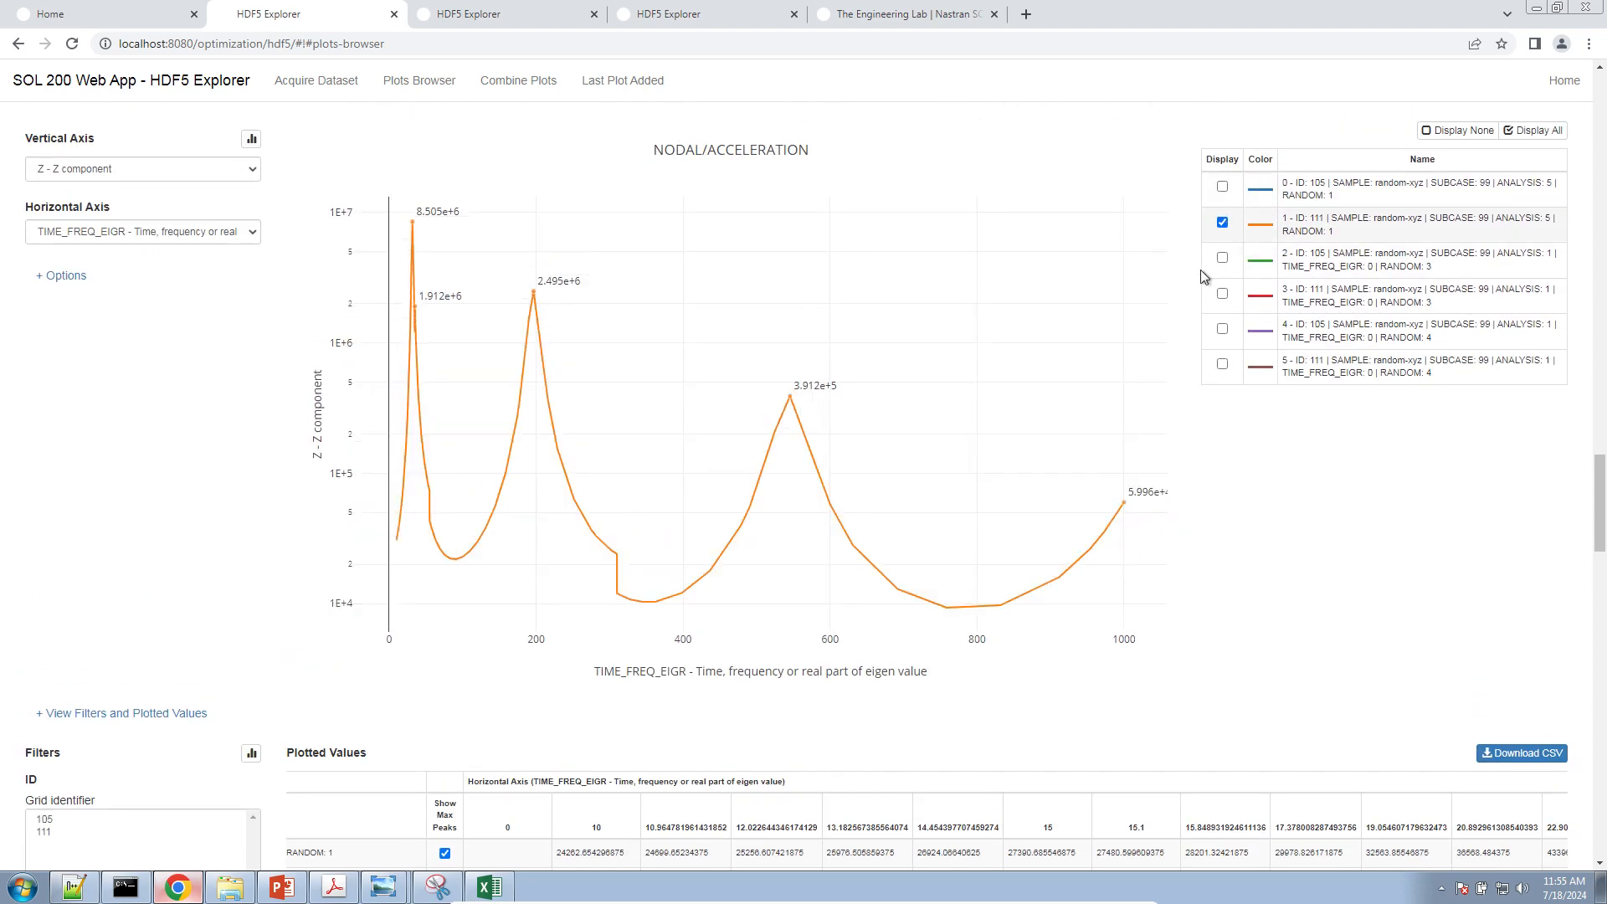
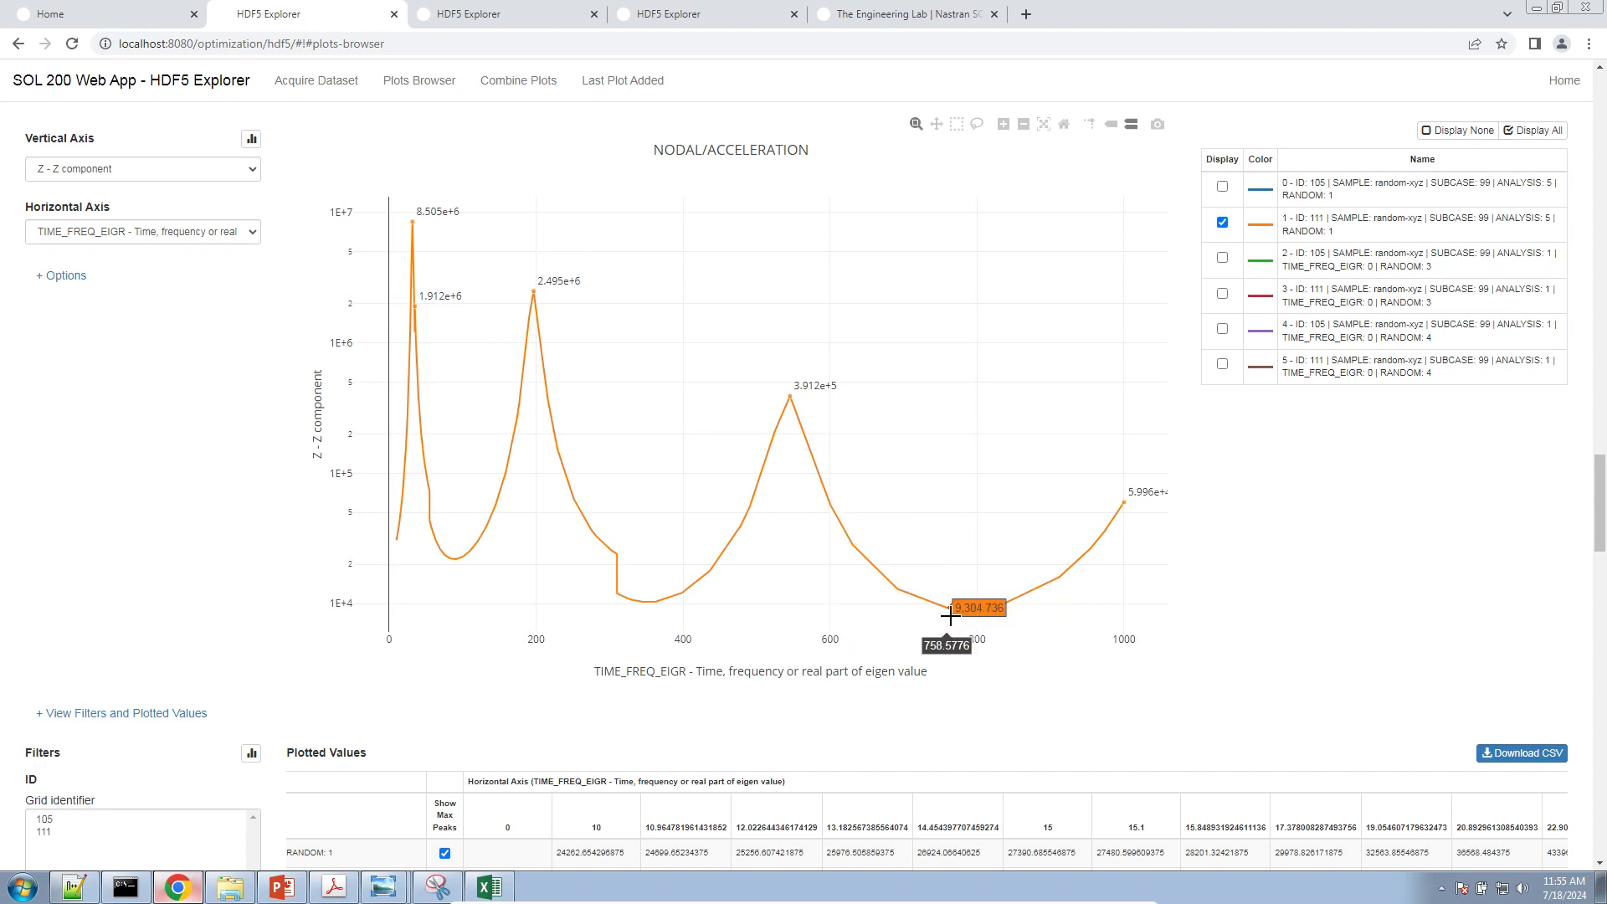
{"action": "left_click_drag", "start_coordinate": [929, 587], "coordinate": [982, 623]}
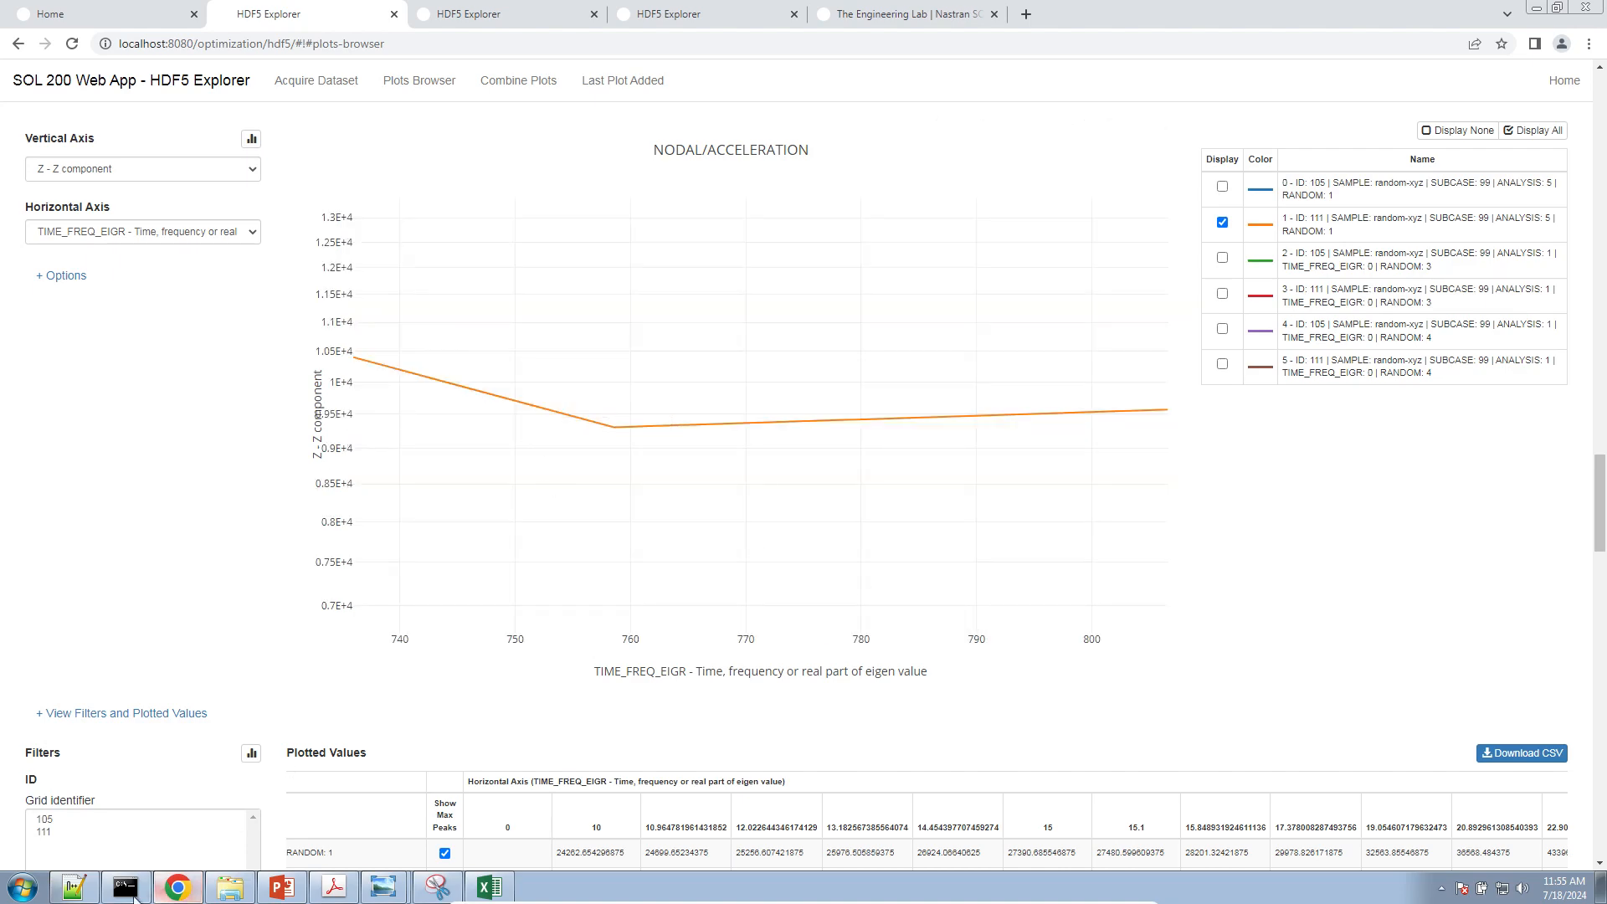
Compare the zoomed minimum with random-xyz.f06 in Notepad++, highlighting the YMIN and X for YMIN columns of the grid 111 summary
{"action": "key", "text": "alt+Tab"}
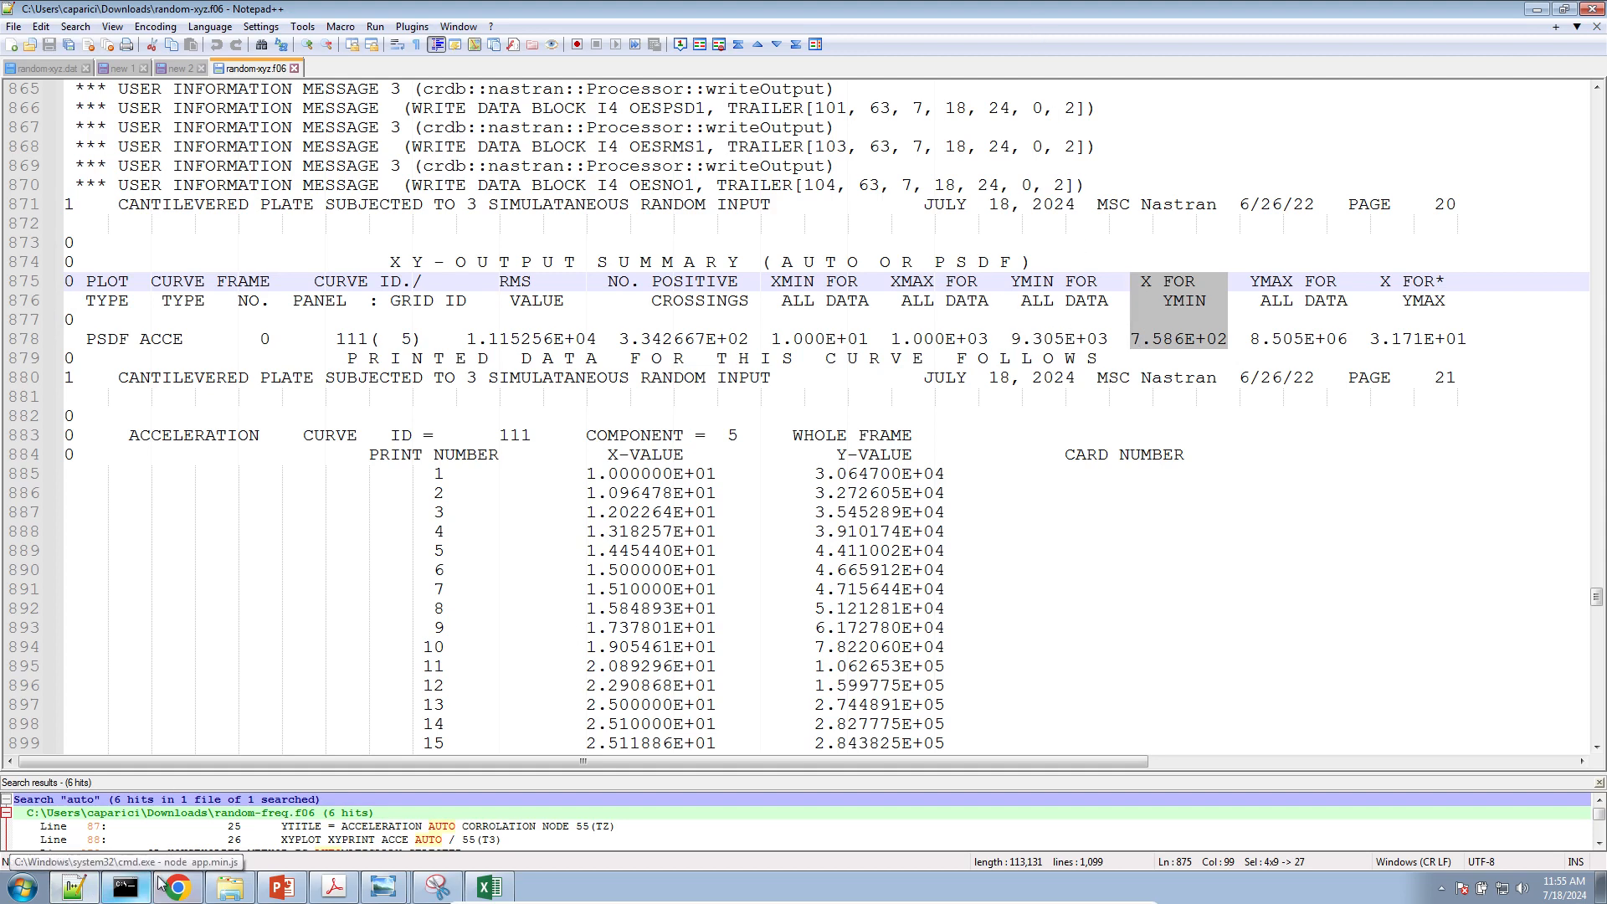
{"action": "key", "text": "alt+Tab"}
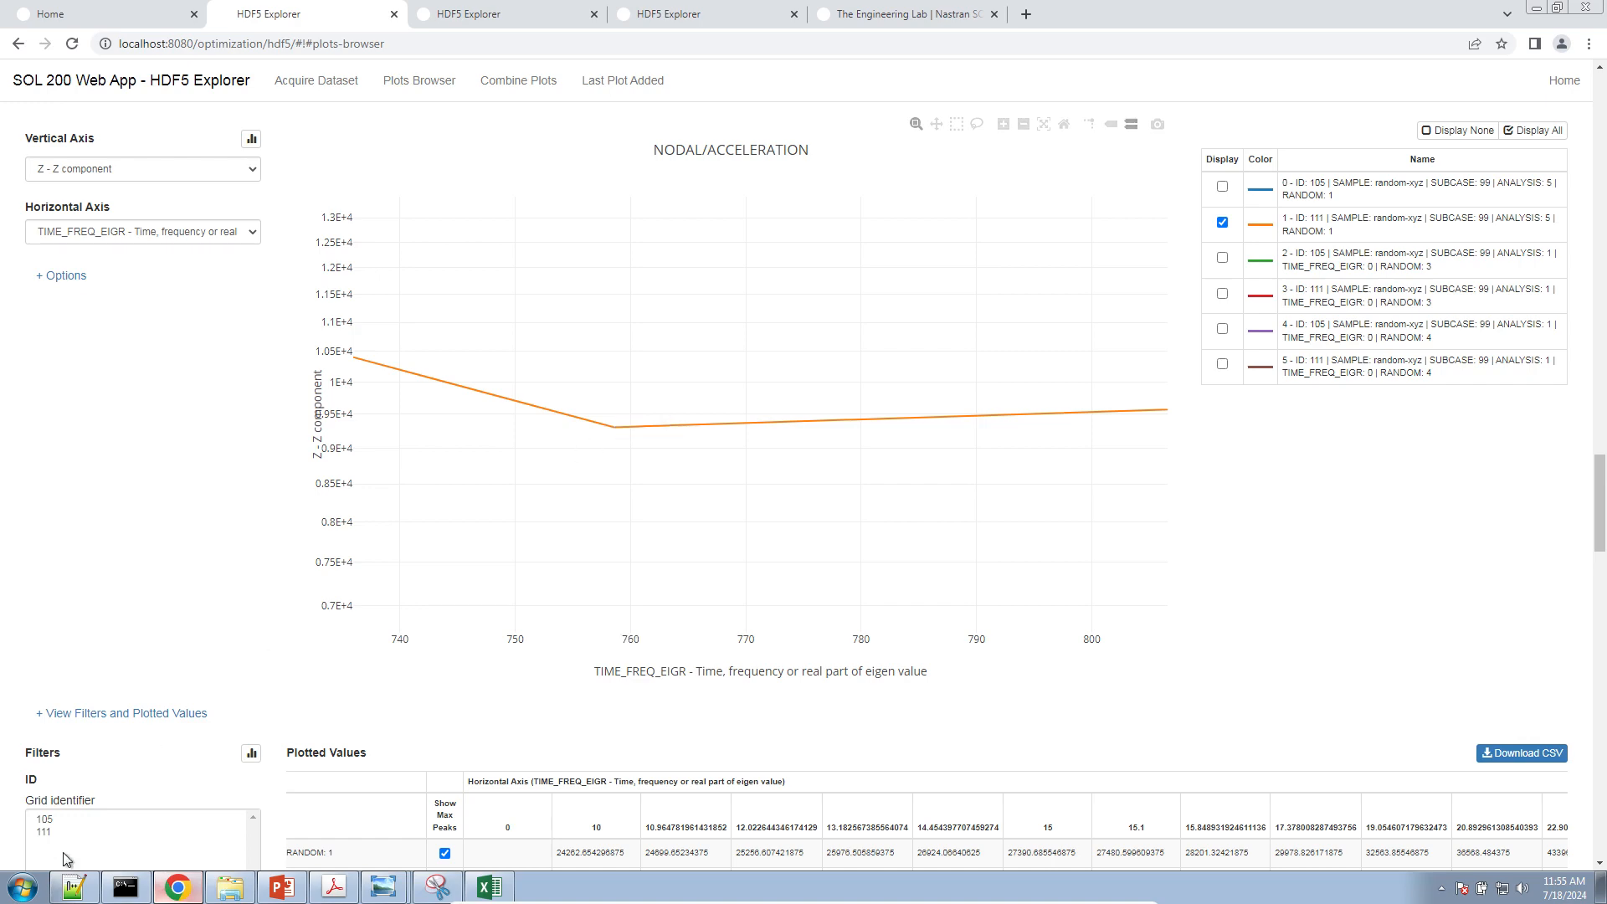
{"action": "key", "text": "alt+Tab"}
{"action": "left_click", "coordinate": [1187, 338]}
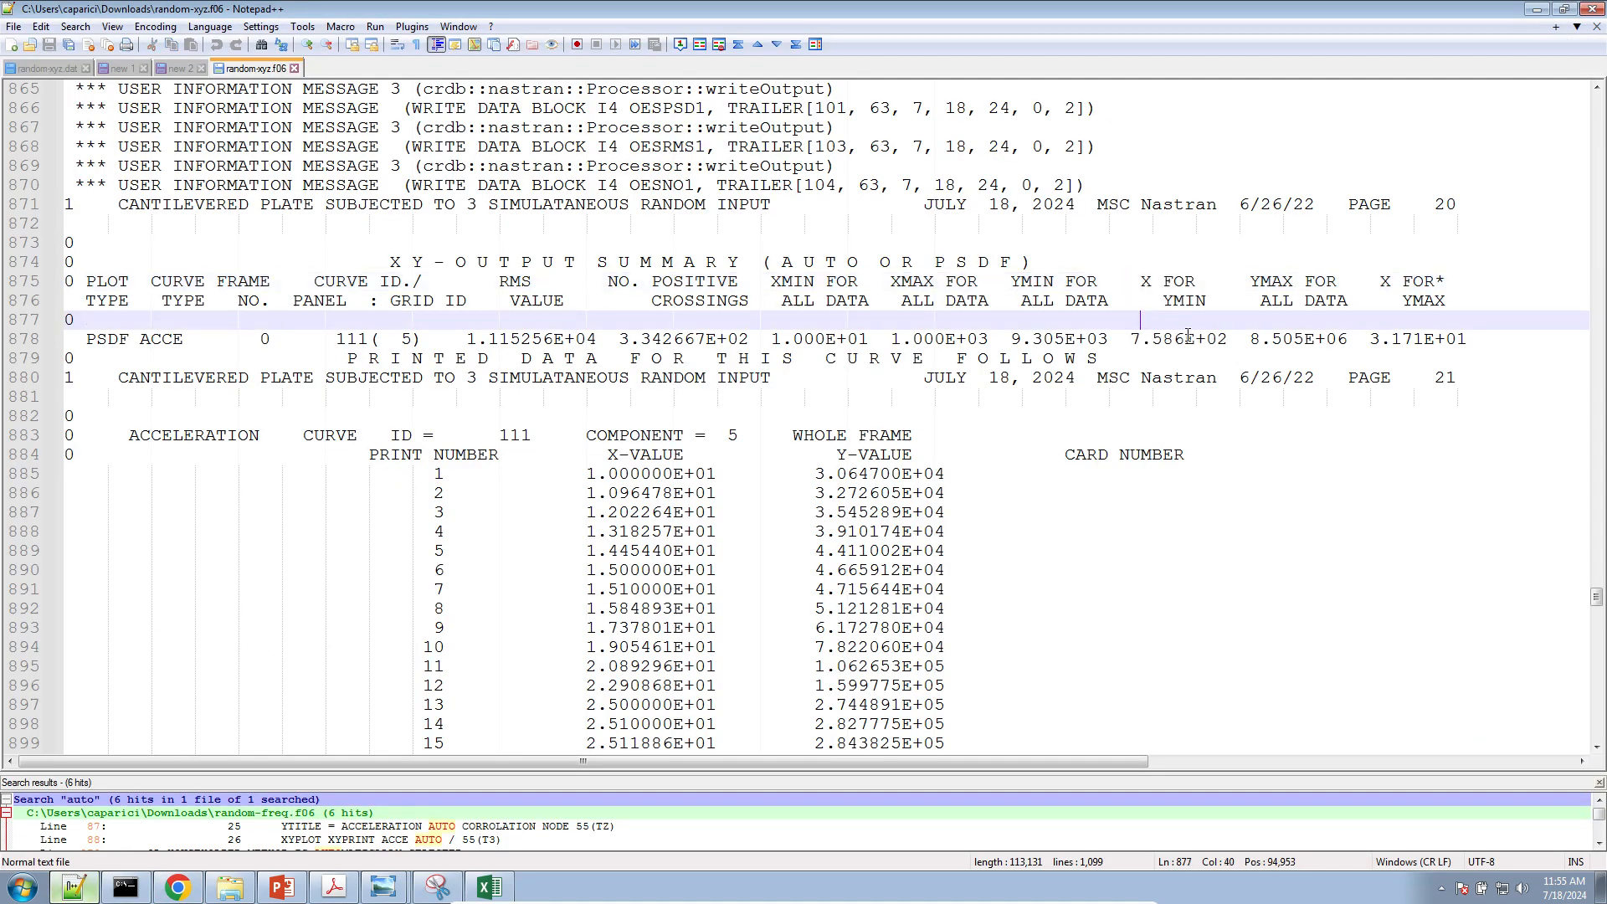
{"action": "left_click_drag", "start_coordinate": [1226, 339], "coordinate": [1013, 276]}
Locate the element 1 stress XY-output summary below the acceleration data and highlight its EL STR curve type
{"action": "scroll", "coordinate": [806, 646], "scroll_direction": "down", "scroll_amount": 20}
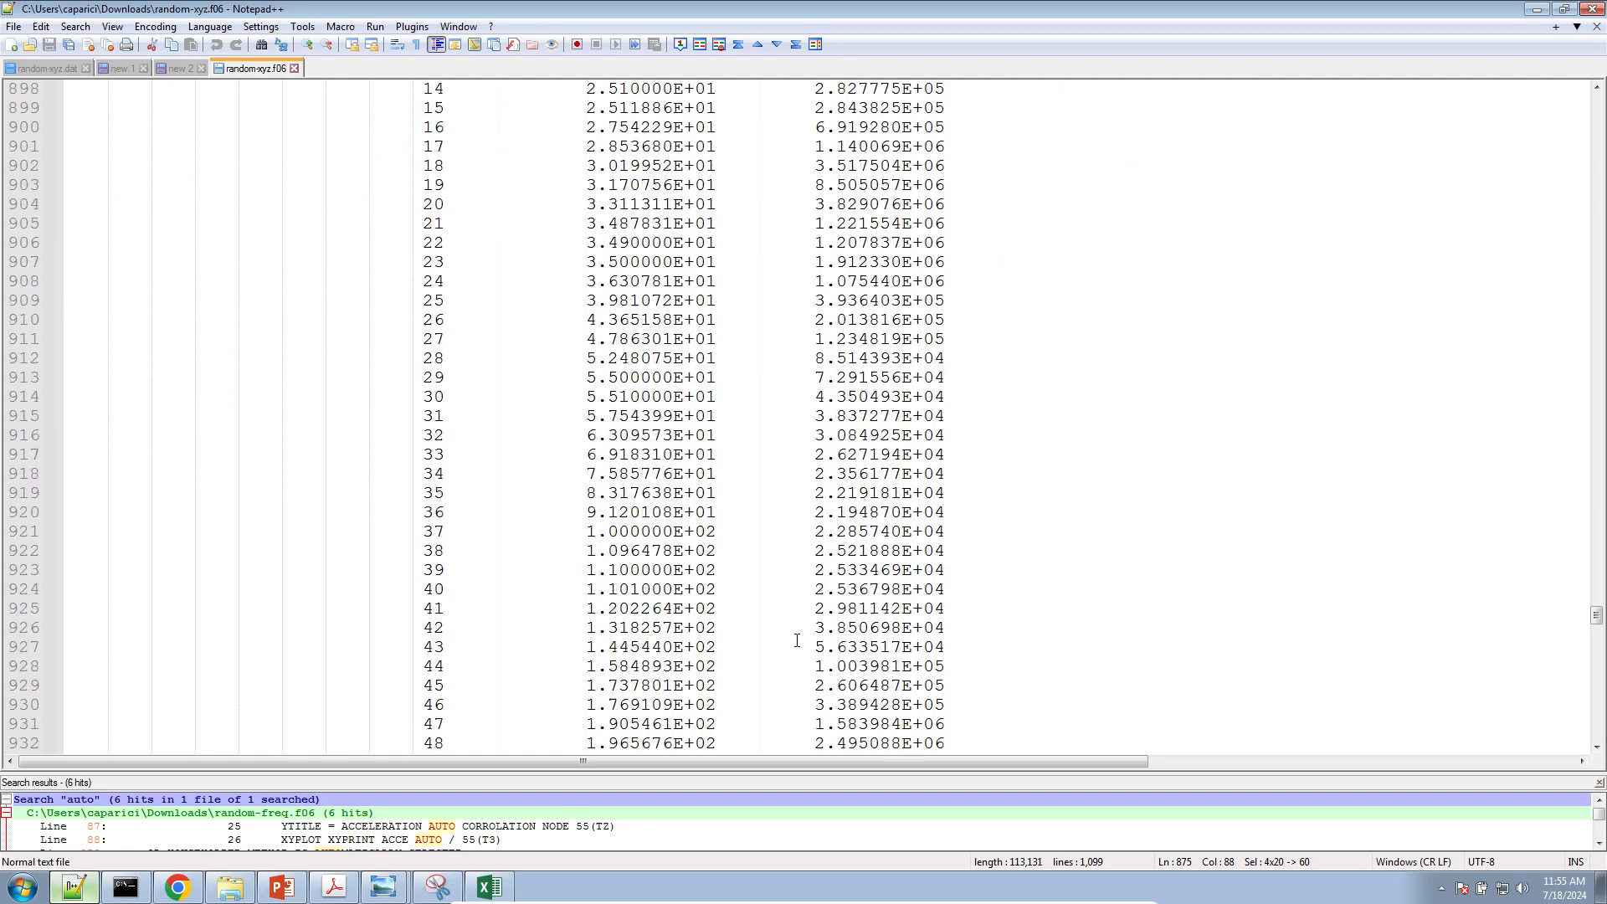
{"action": "scroll", "coordinate": [797, 641], "scroll_direction": "down", "scroll_amount": 3}
{"action": "scroll", "coordinate": [796, 641], "scroll_direction": "up", "scroll_amount": 17}
{"action": "left_click", "coordinate": [163, 409]}
{"action": "scroll", "coordinate": [162, 414], "scroll_direction": "up", "scroll_amount": 3}
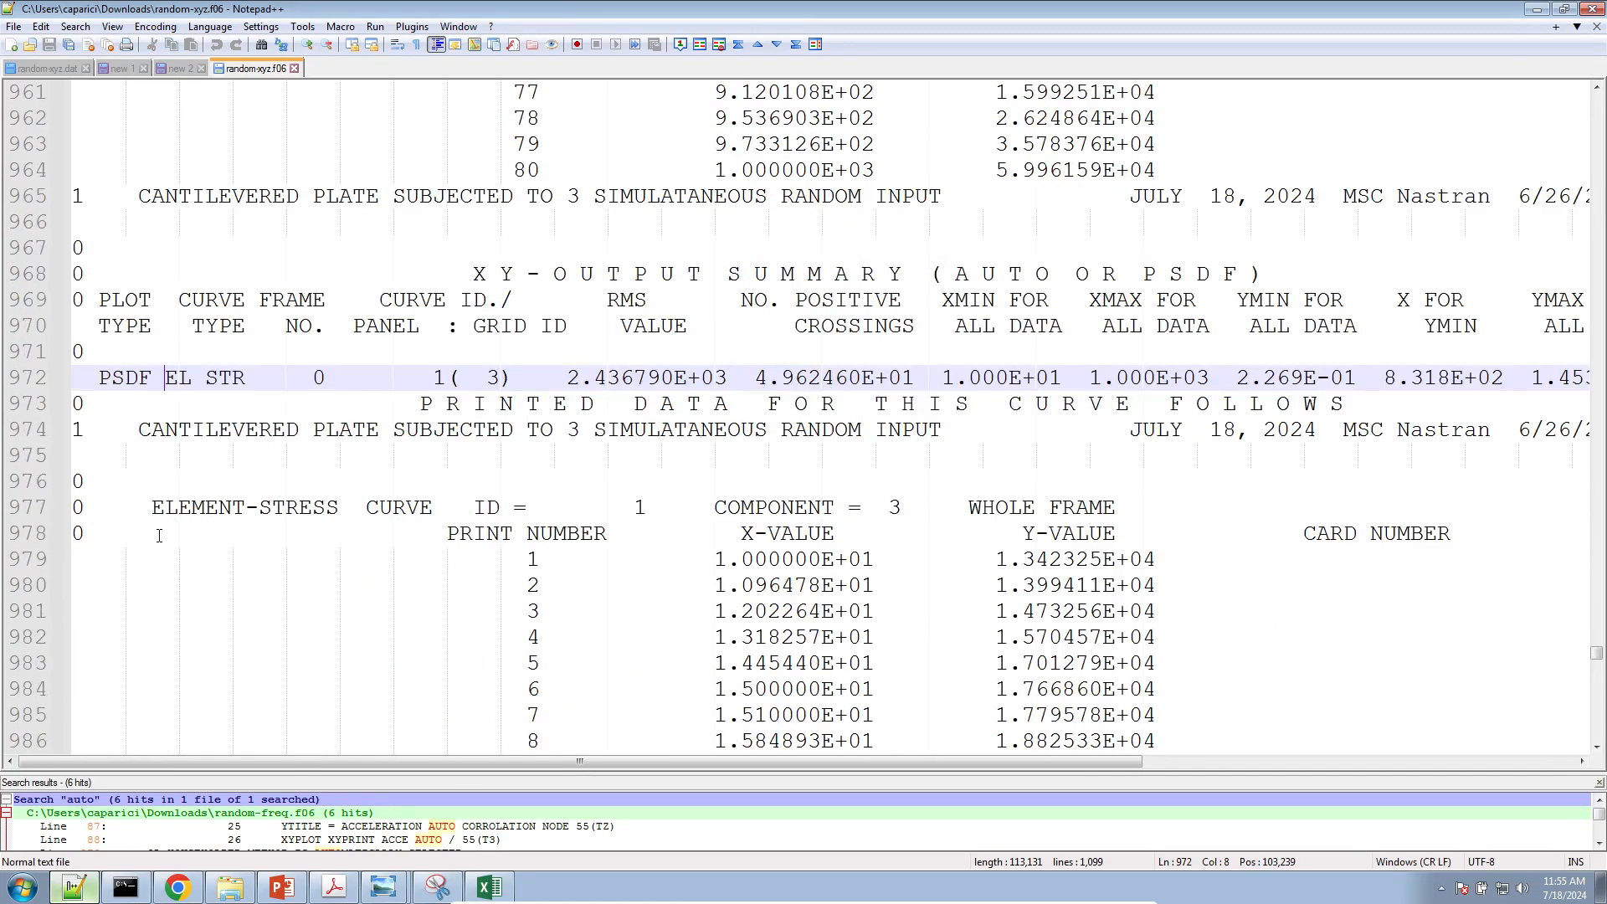
{"action": "left_click_drag", "start_coordinate": [159, 382], "coordinate": [230, 383]}
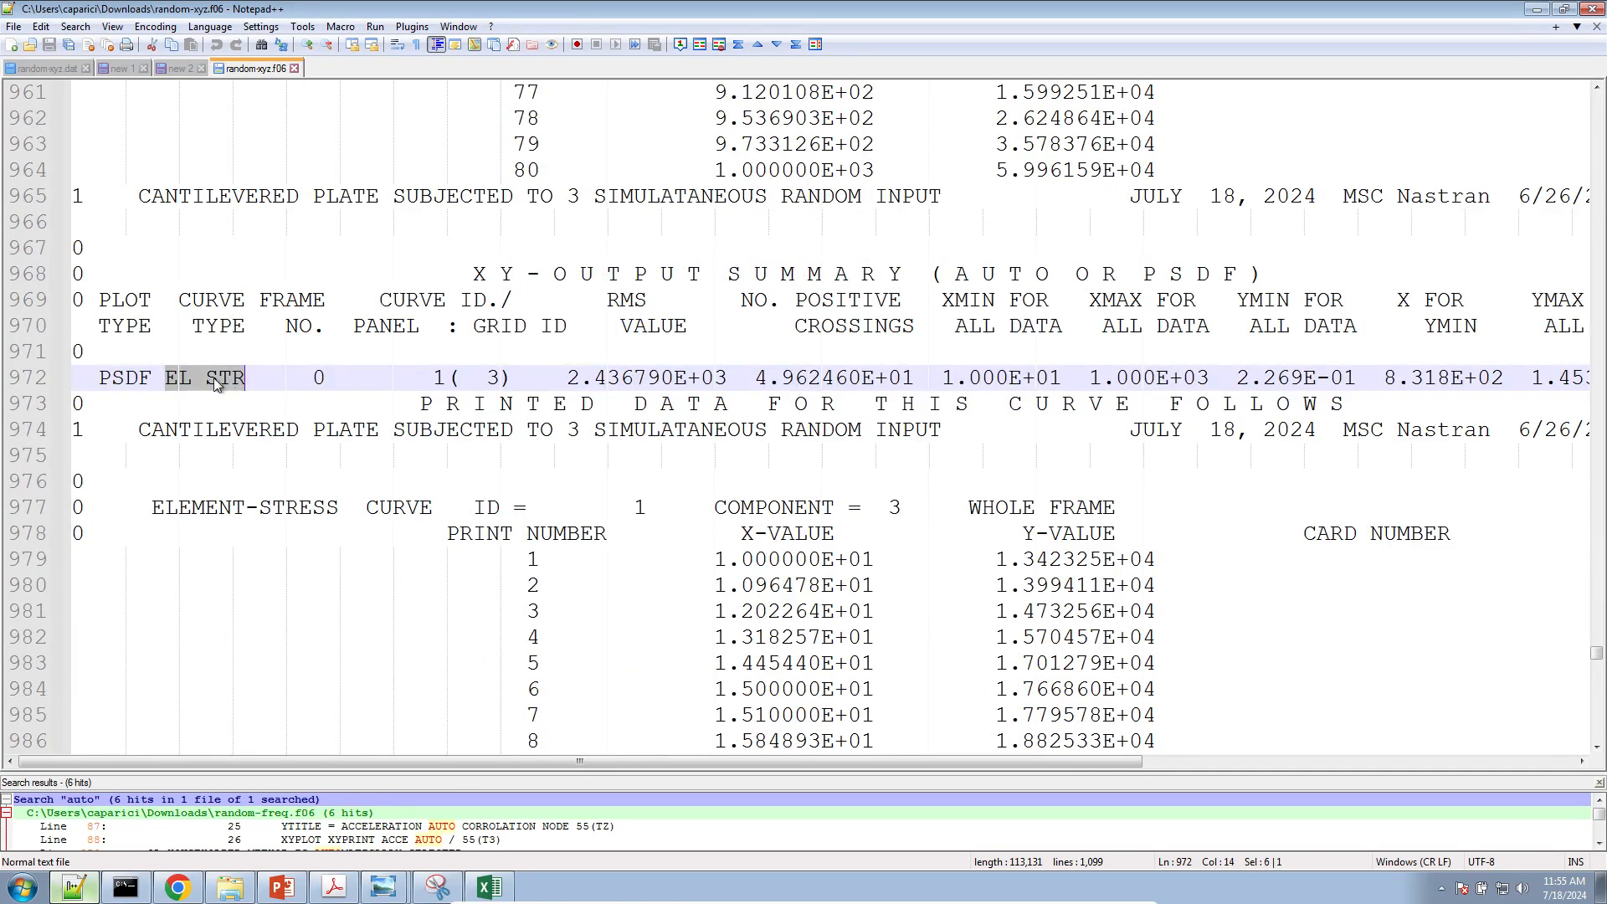
Highlight the PSDF plot type, curve ID 1 and component 3 in the element stress XY-output summary
{"action": "double_click", "coordinate": [131, 378]}
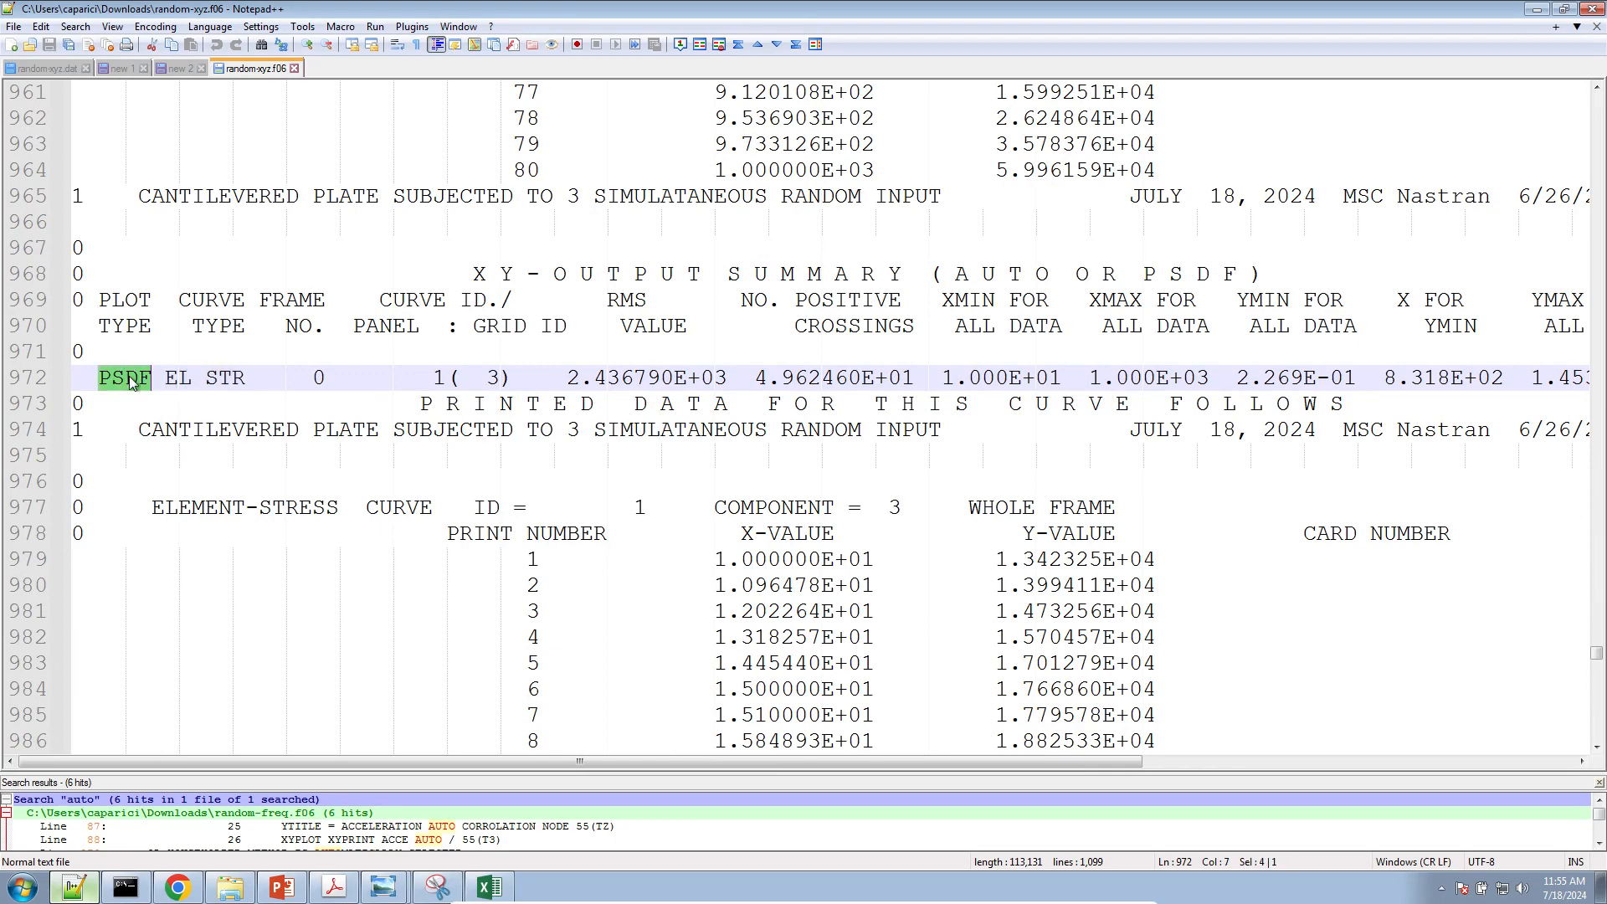
{"action": "double_click", "coordinate": [437, 377]}
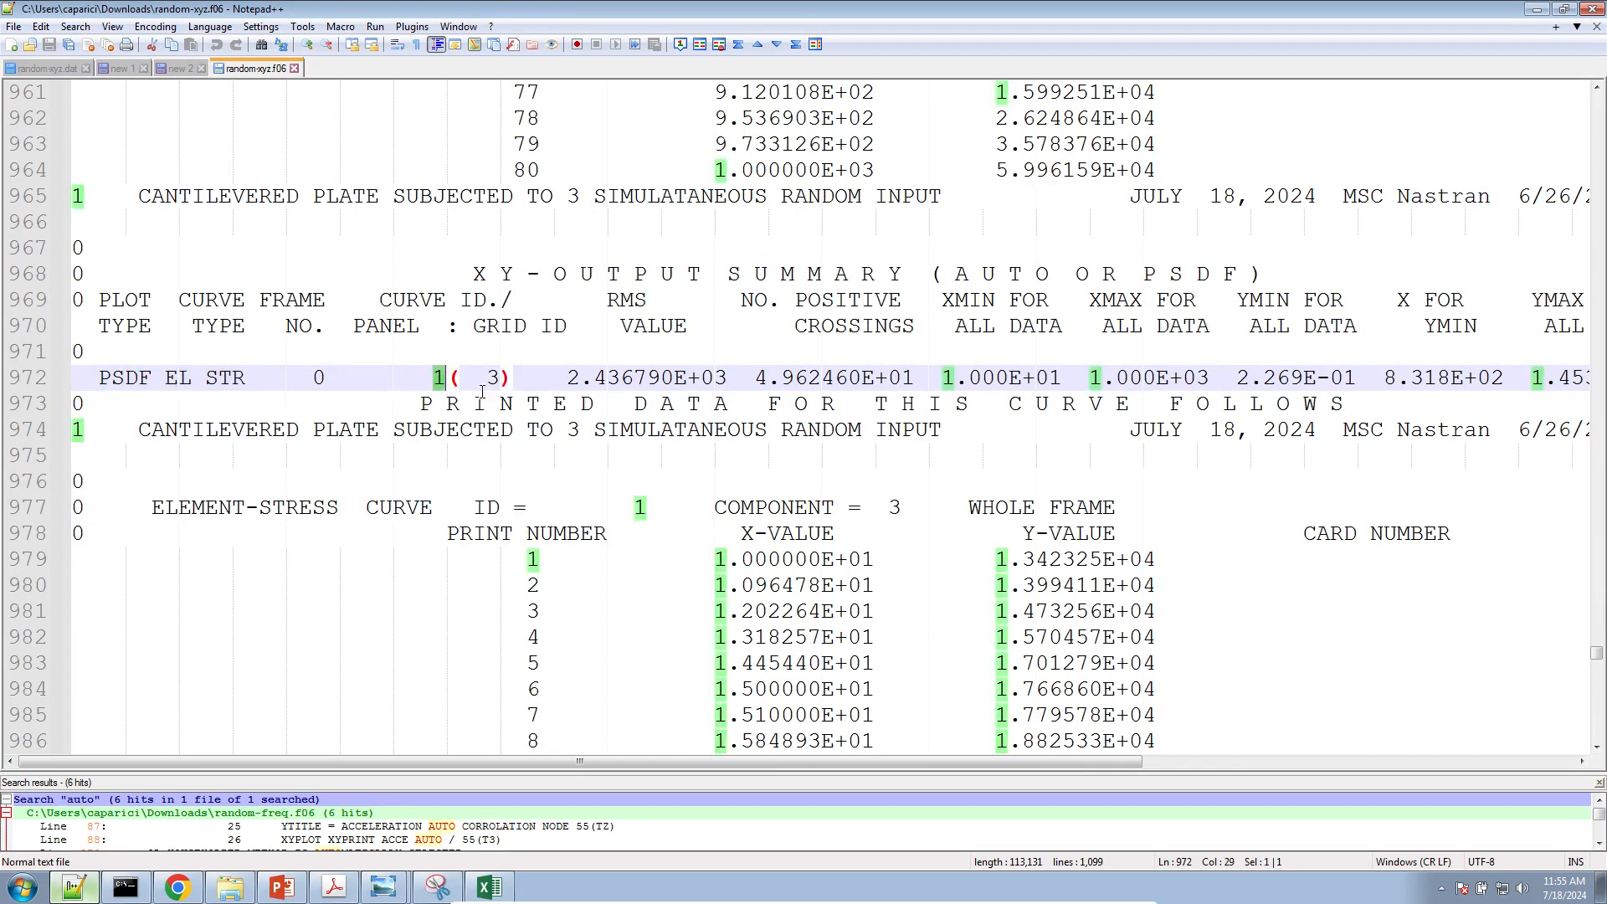
{"action": "double_click", "coordinate": [494, 378]}
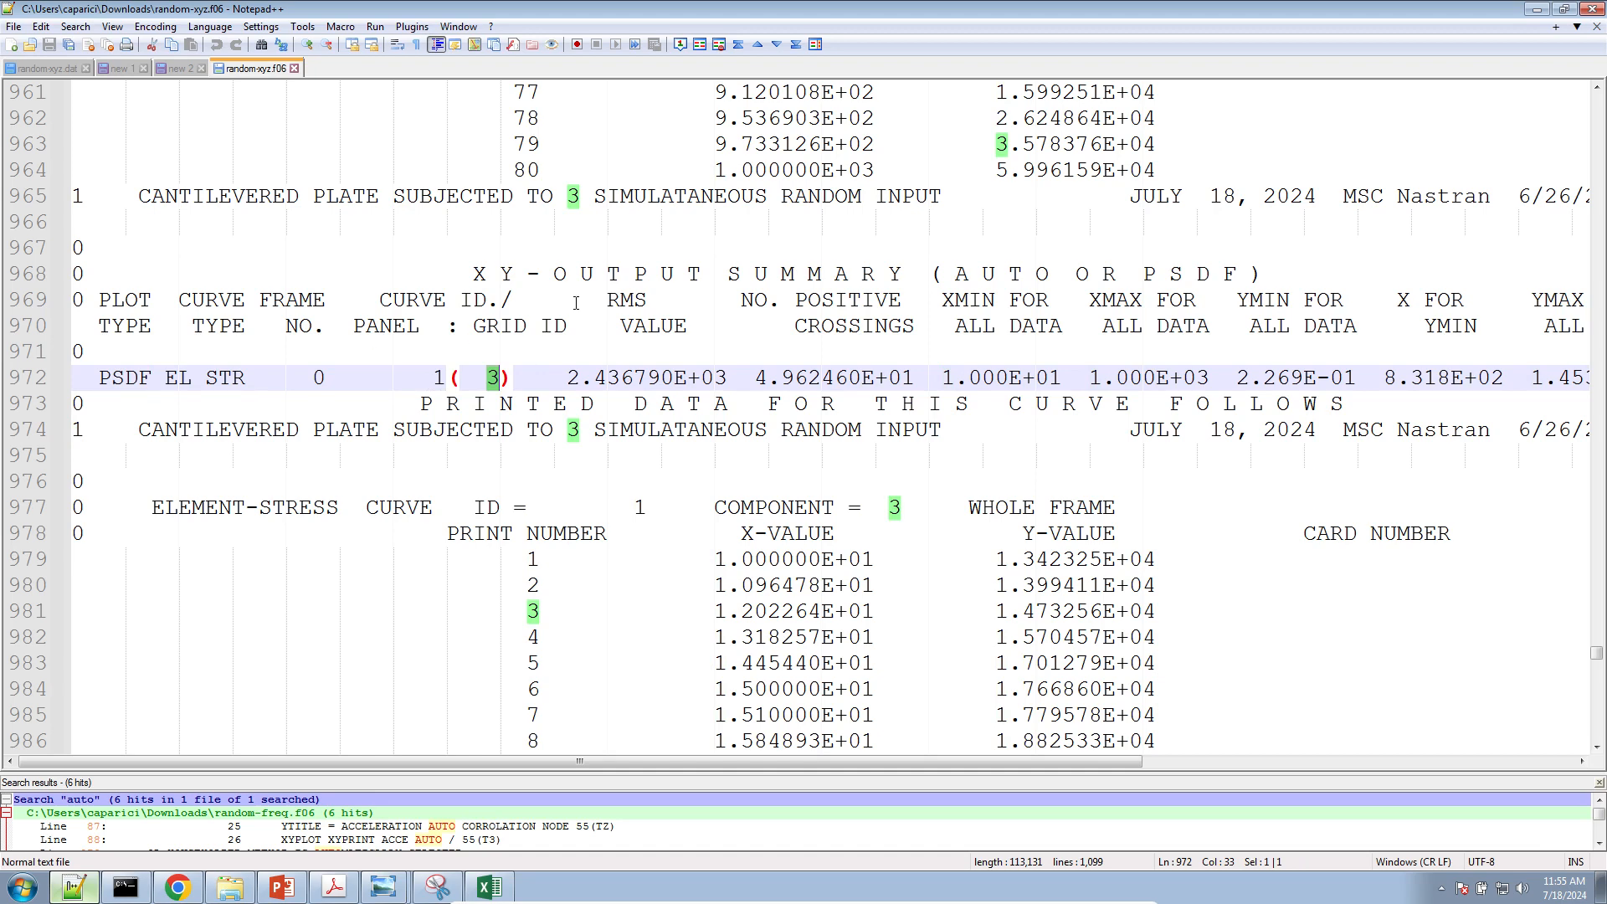
Switch to HDF5 Explorer in Chrome and open the ELEMENTAL/STRESS/QUAD4 plot from the Plots Browser
{"action": "left_click", "coordinate": [177, 887]}
{"action": "scroll", "coordinate": [384, 470], "scroll_direction": "up", "scroll_amount": 10}
{"action": "left_click", "coordinate": [415, 100]}
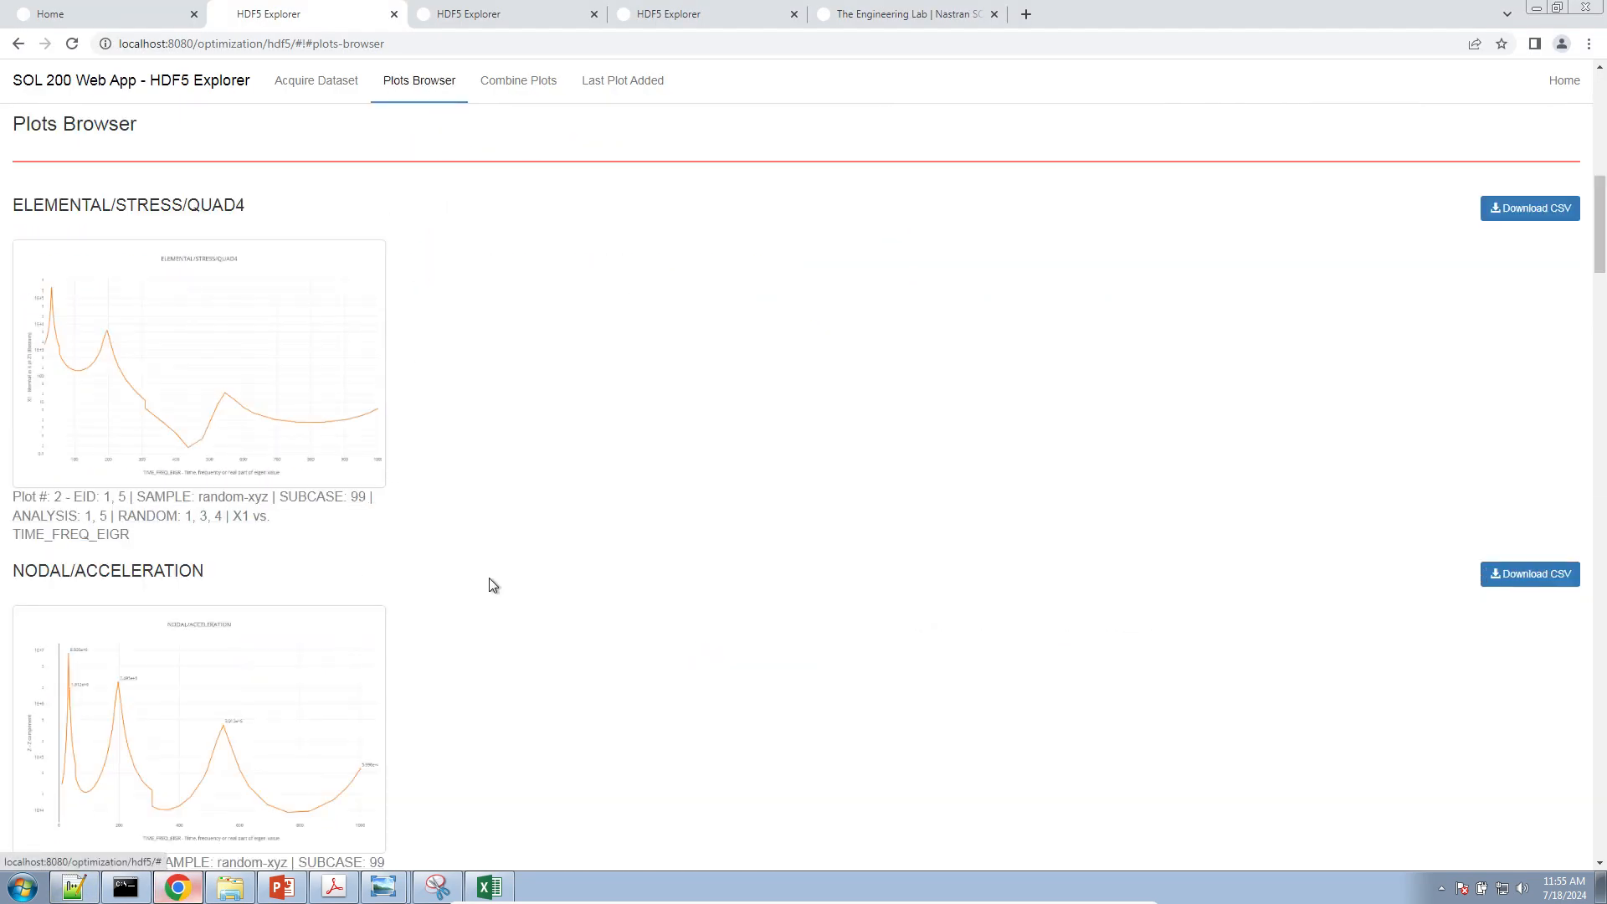
{"action": "left_click", "coordinate": [310, 433]}
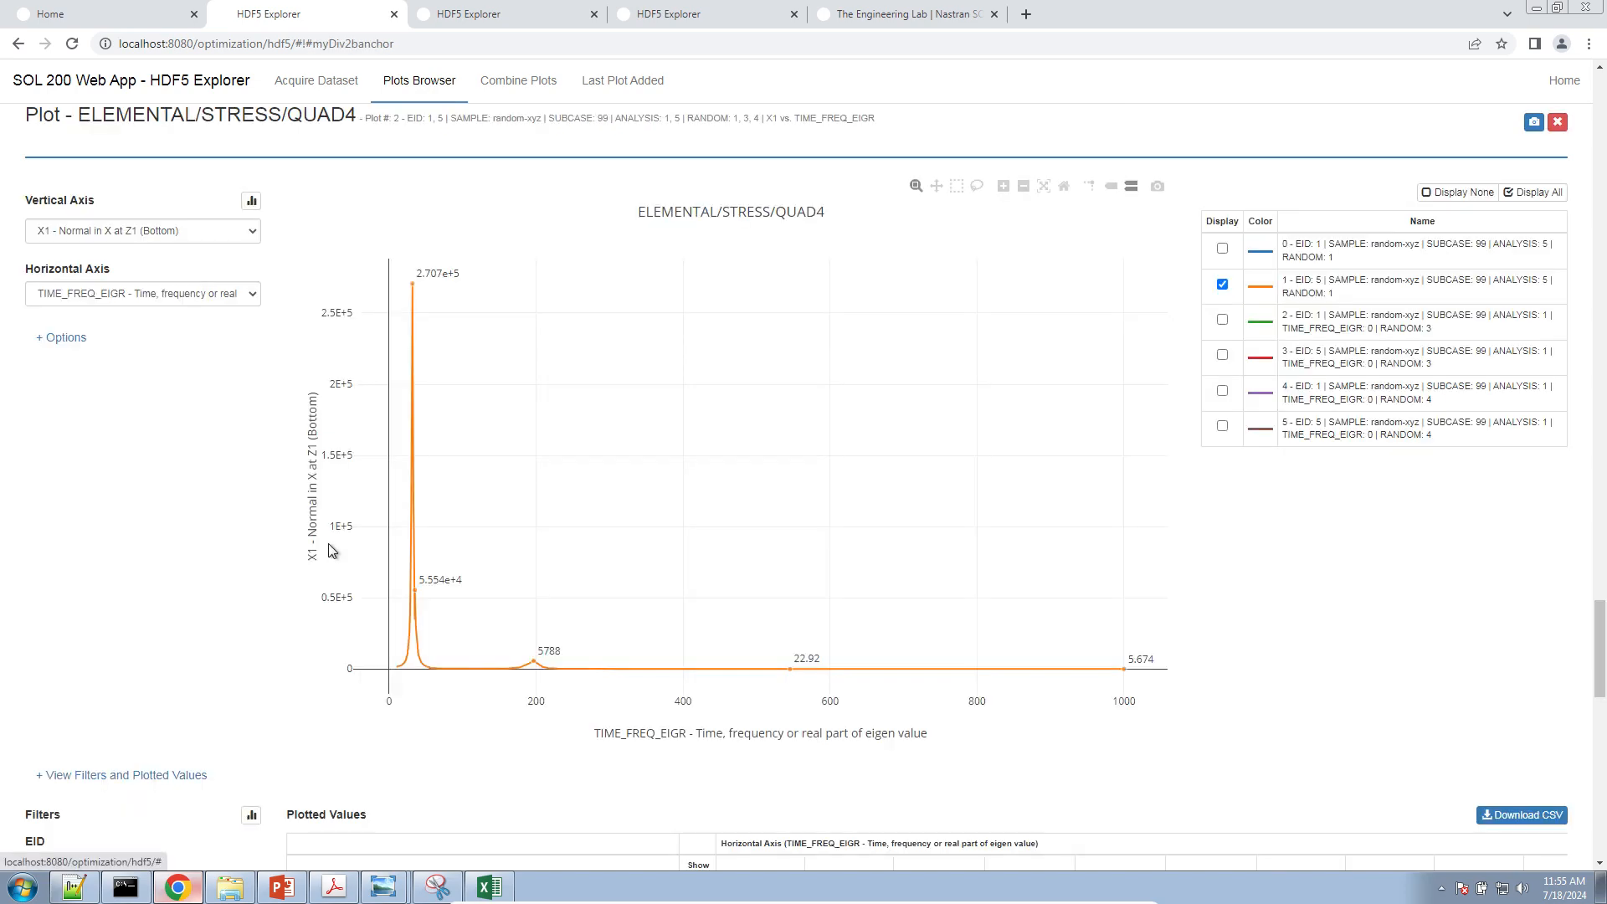
Set the stress plot's vertical axis to a logarithmic scale
{"action": "left_click", "coordinate": [75, 338]}
{"action": "left_click", "coordinate": [84, 466]}
{"action": "left_click", "coordinate": [80, 495]}
{"action": "left_click", "coordinate": [63, 337]}
Check the stress curve's ID in random-xyz.f06 in Notepad++, and display only the EID 1, RANDOM 1 curve in HDF5 Explorer
{"action": "key", "text": "alt+Tab"}
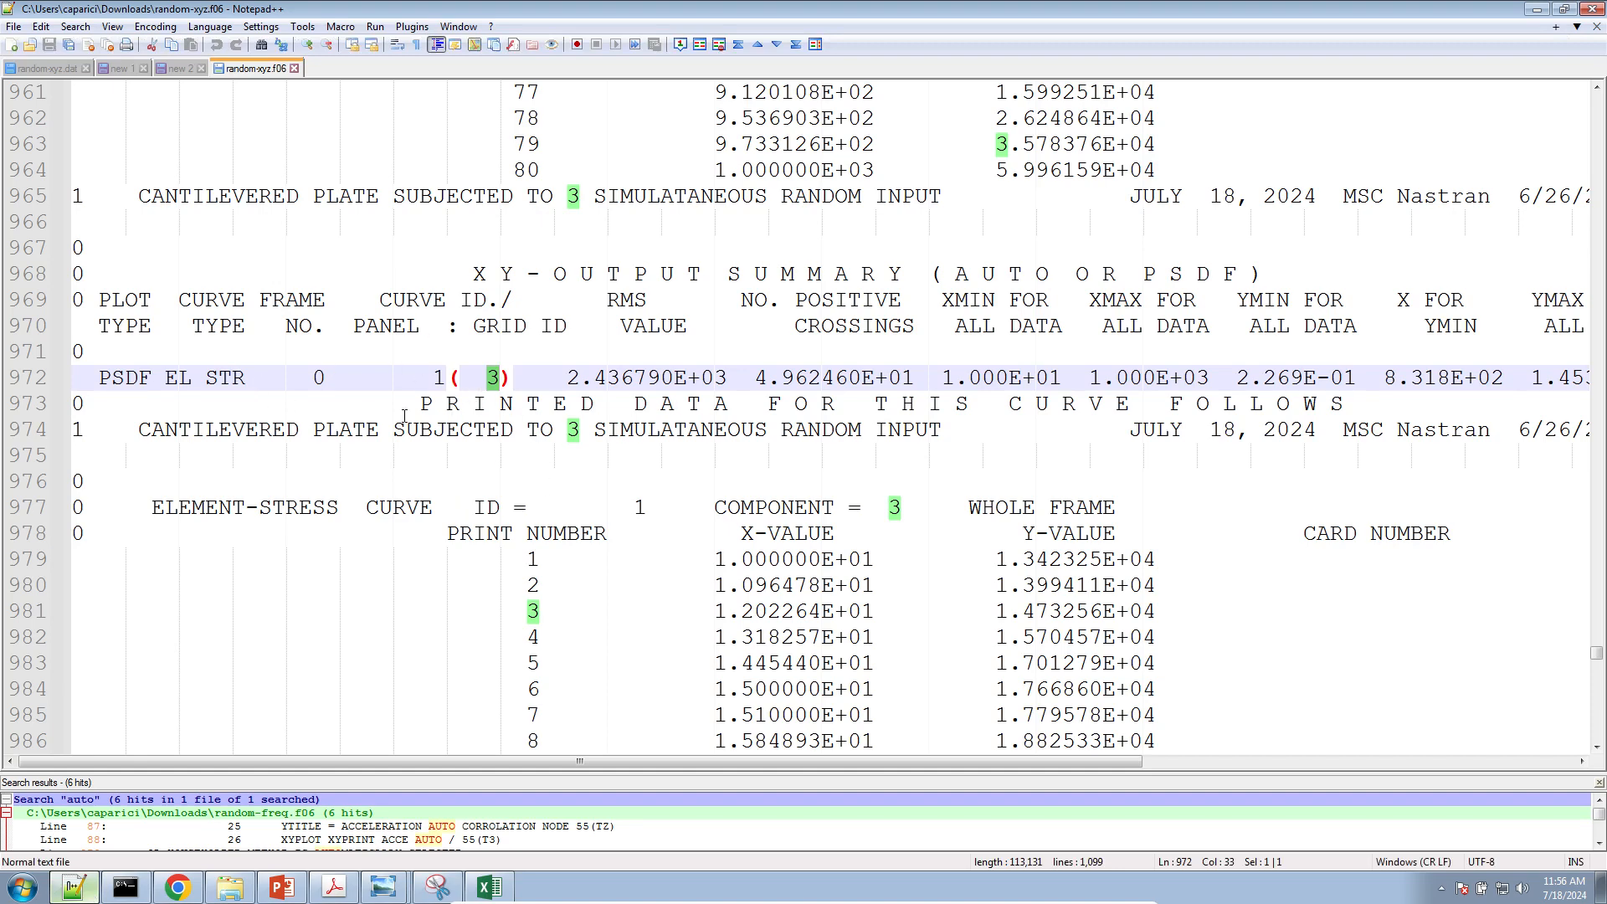
{"action": "left_click", "coordinate": [616, 502]}
{"action": "left_click", "coordinate": [86, 892]}
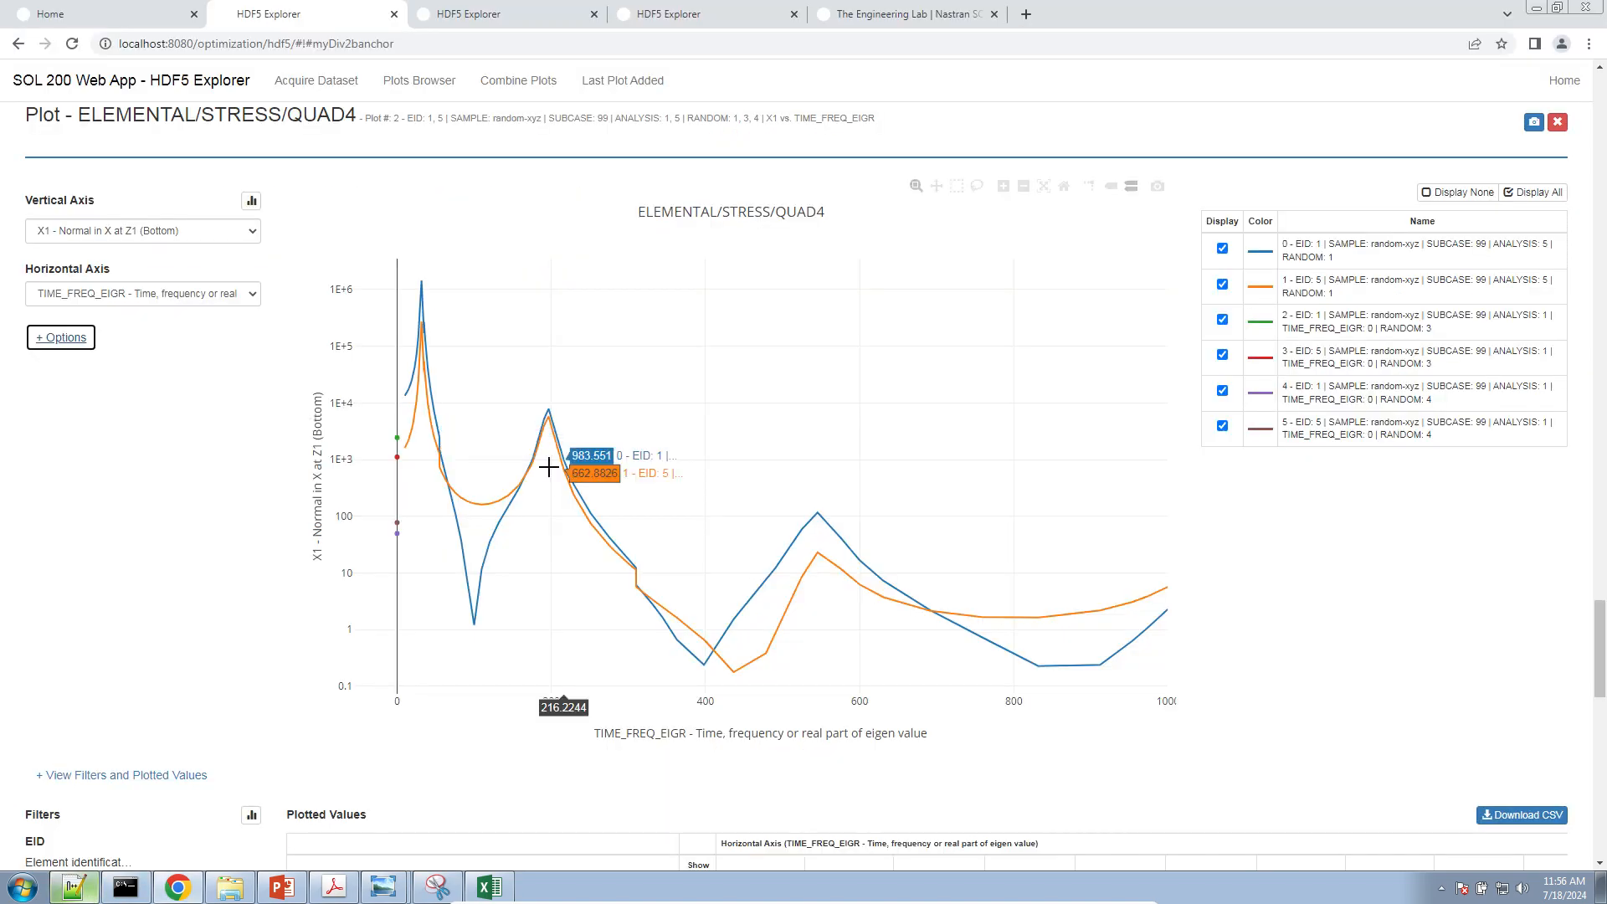
{"action": "left_click", "coordinate": [1434, 192]}
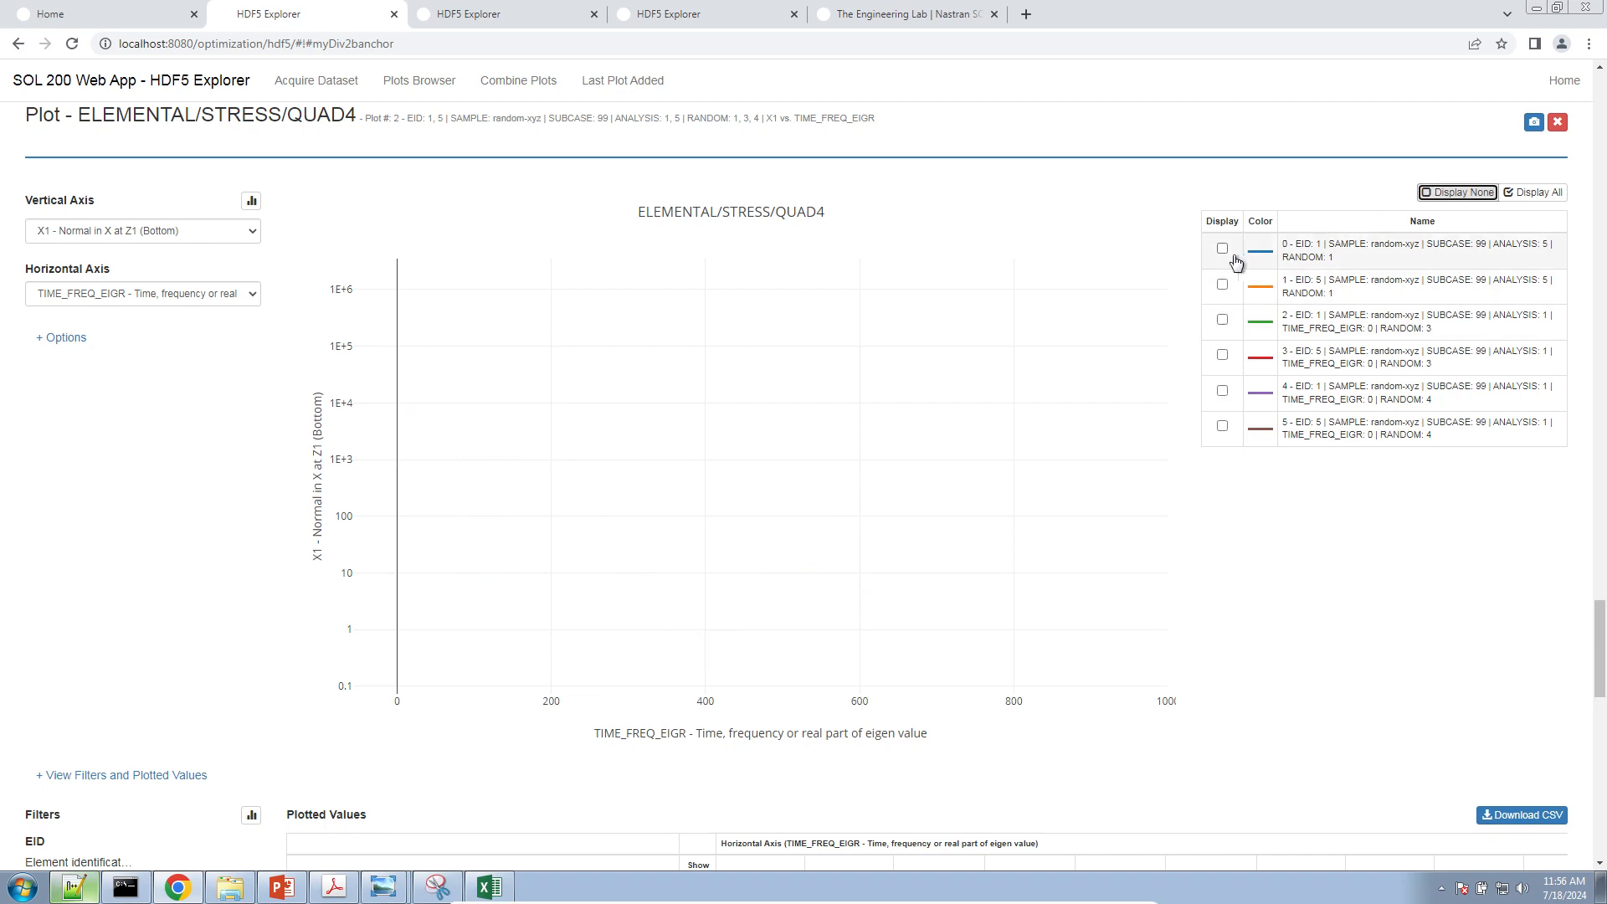
{"action": "left_click", "coordinate": [1221, 247]}
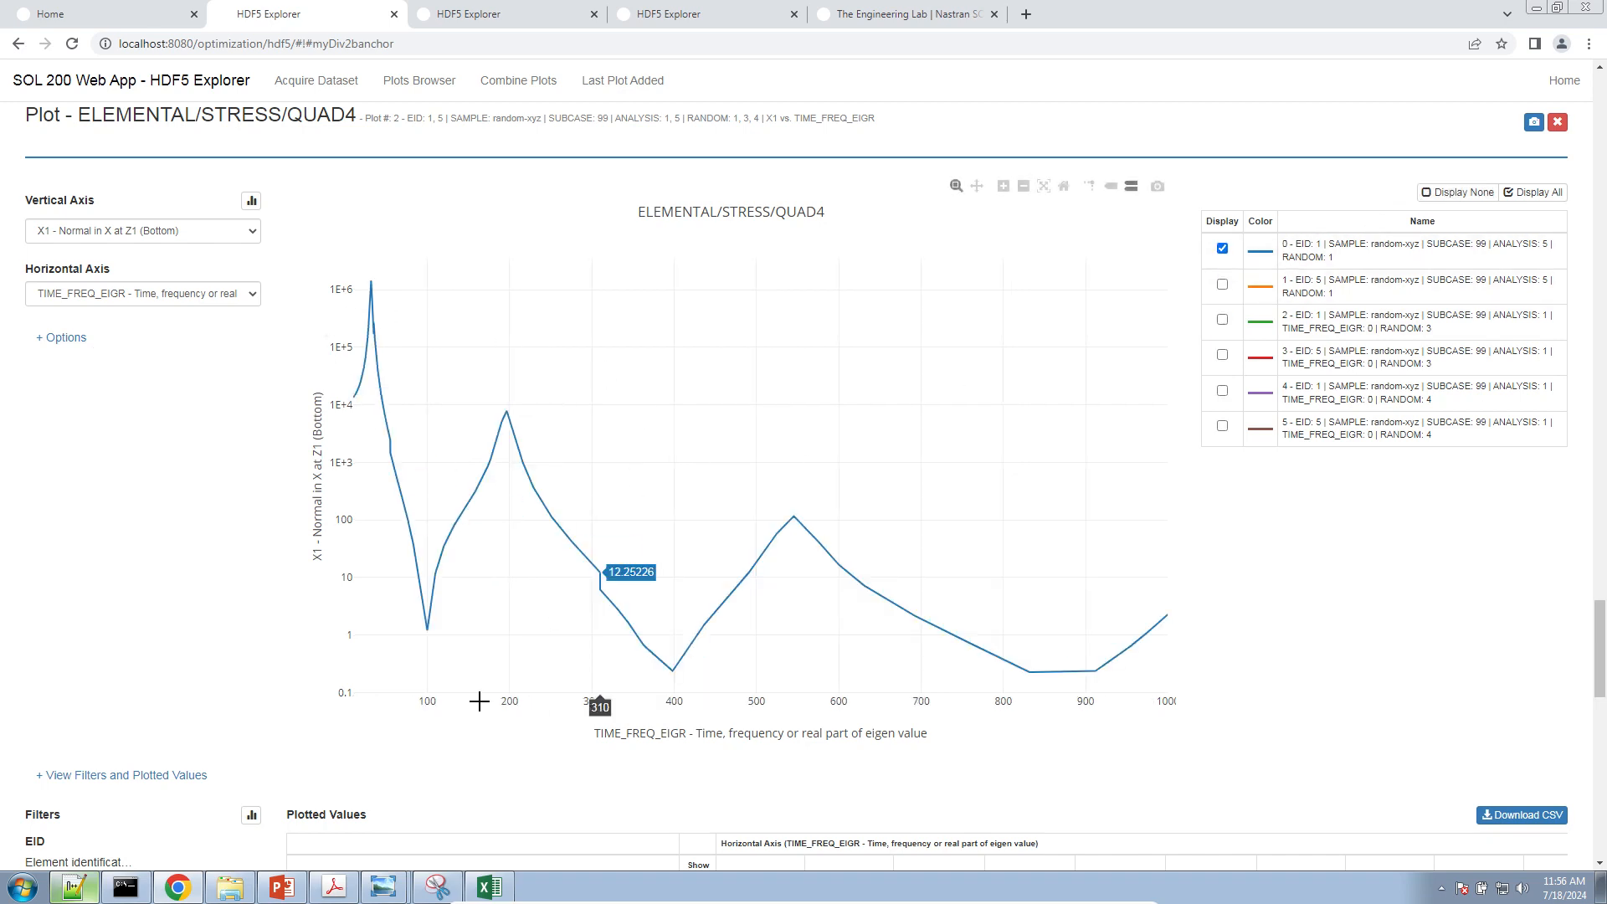
Show the maximum peaks on the EID 1, RANDOM 1 stress curve
{"action": "scroll", "coordinate": [427, 772], "scroll_direction": "down", "scroll_amount": 1}
{"action": "scroll", "coordinate": [692, 808], "scroll_direction": "up", "scroll_amount": 1}
{"action": "scroll", "coordinate": [693, 816], "scroll_direction": "down", "scroll_amount": 1}
{"action": "left_click", "coordinate": [697, 832]}
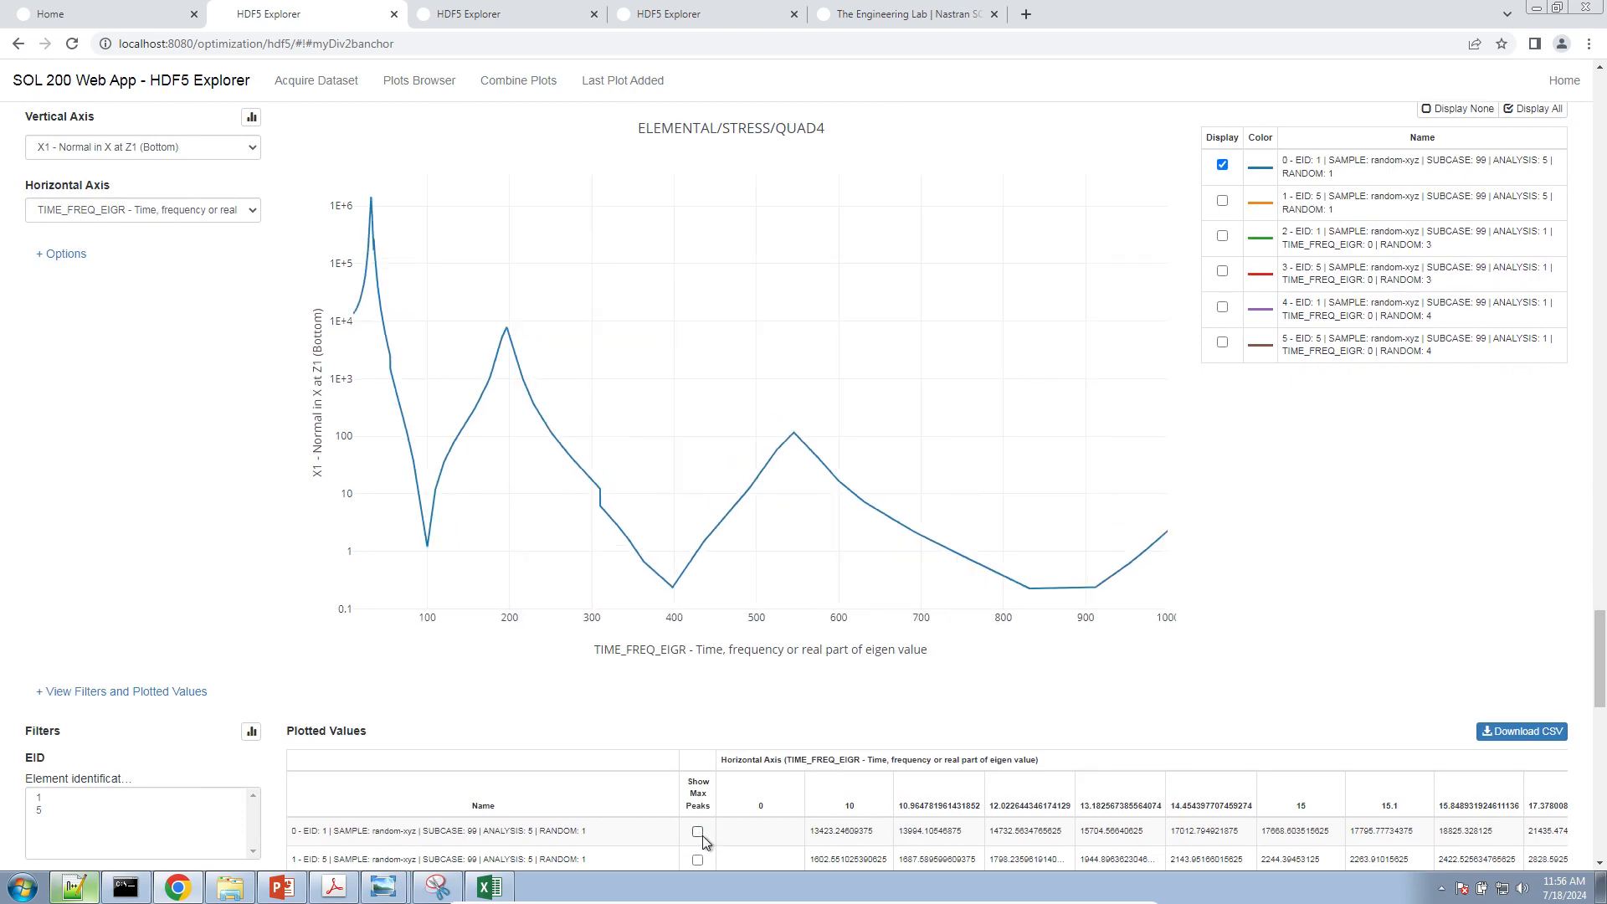
{"action": "scroll", "coordinate": [647, 808], "scroll_direction": "up", "scroll_amount": 2}
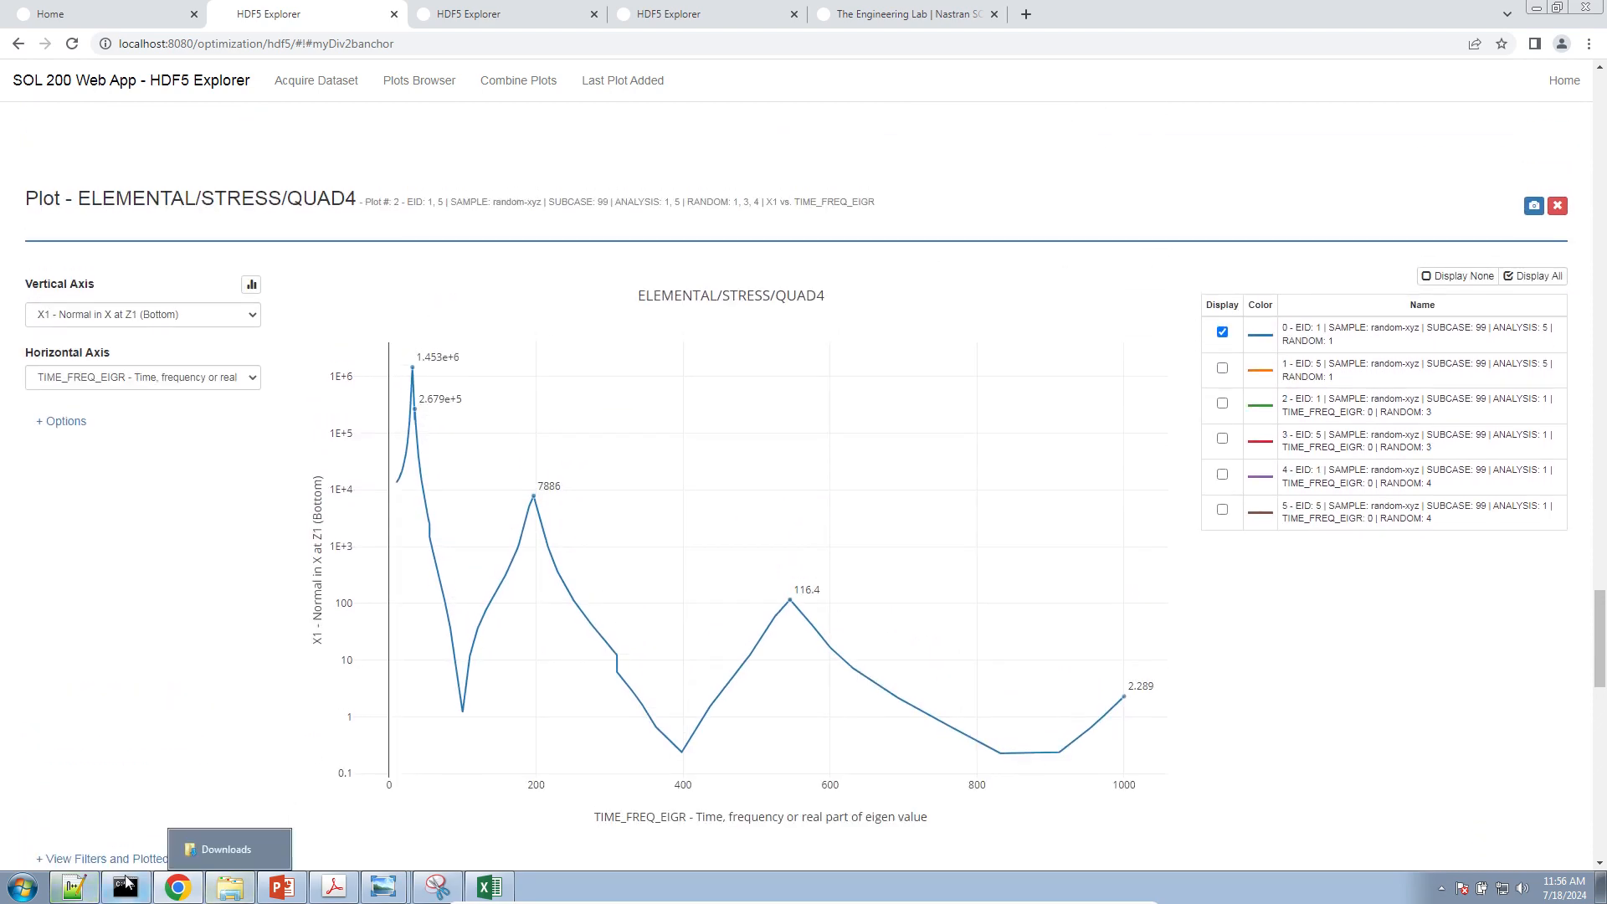
Switch to random-xyz.f06 in Notepad++ and highlight the X FOR YMAX and YMAX FOR ALL DATA columns of the stress summary
{"action": "left_click", "coordinate": [74, 886]}
{"action": "left_click", "coordinate": [600, 382]}
{"action": "scroll", "coordinate": [619, 383], "scroll_direction": "down", "scroll_amount": 2}
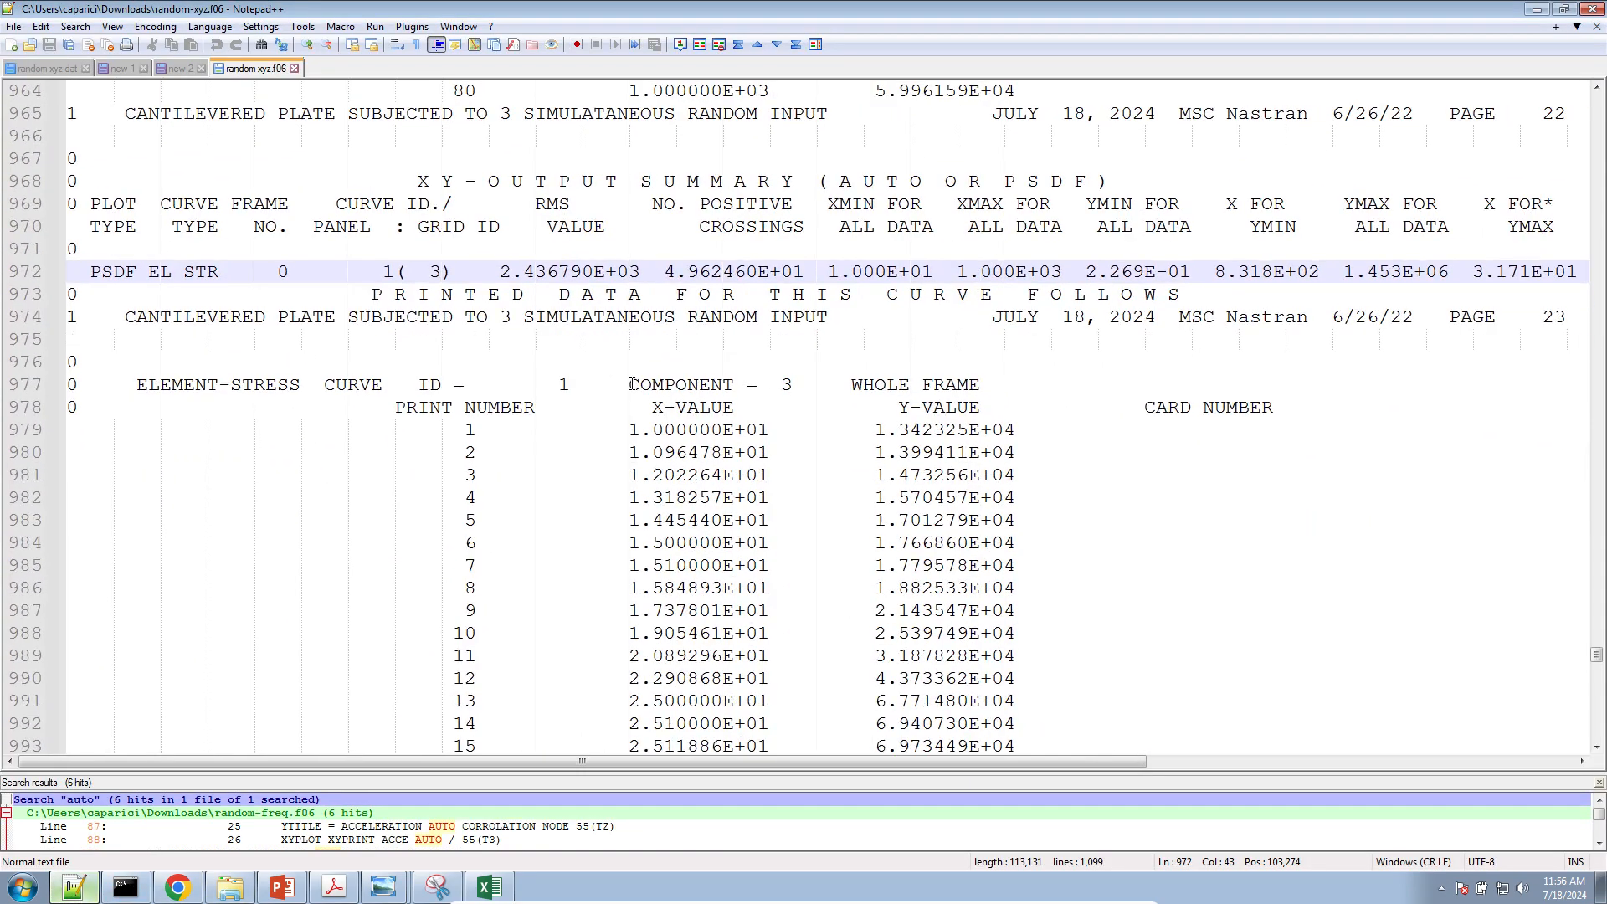
{"action": "left_click", "coordinate": [1255, 236]}
{"action": "left_click_drag", "start_coordinate": [1260, 236], "coordinate": [1175, 181]}
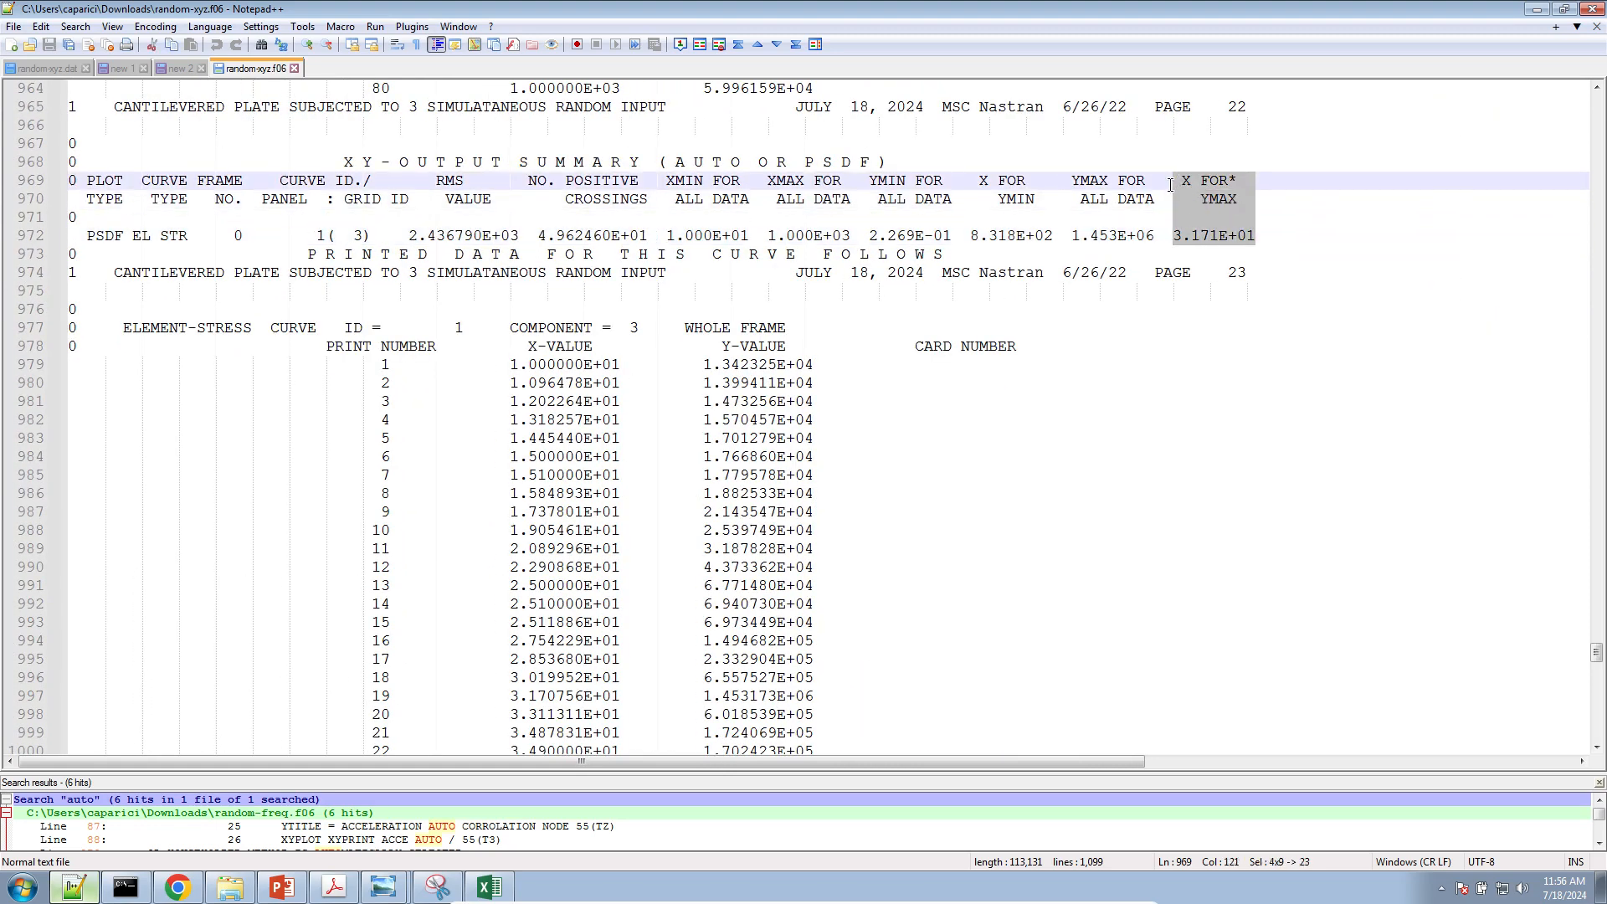
{"action": "scroll", "coordinate": [632, 585], "scroll_direction": "down", "scroll_amount": 3}
{"action": "scroll", "coordinate": [631, 584], "scroll_direction": "up", "scroll_amount": 3}
{"action": "left_click", "coordinate": [1148, 234]}
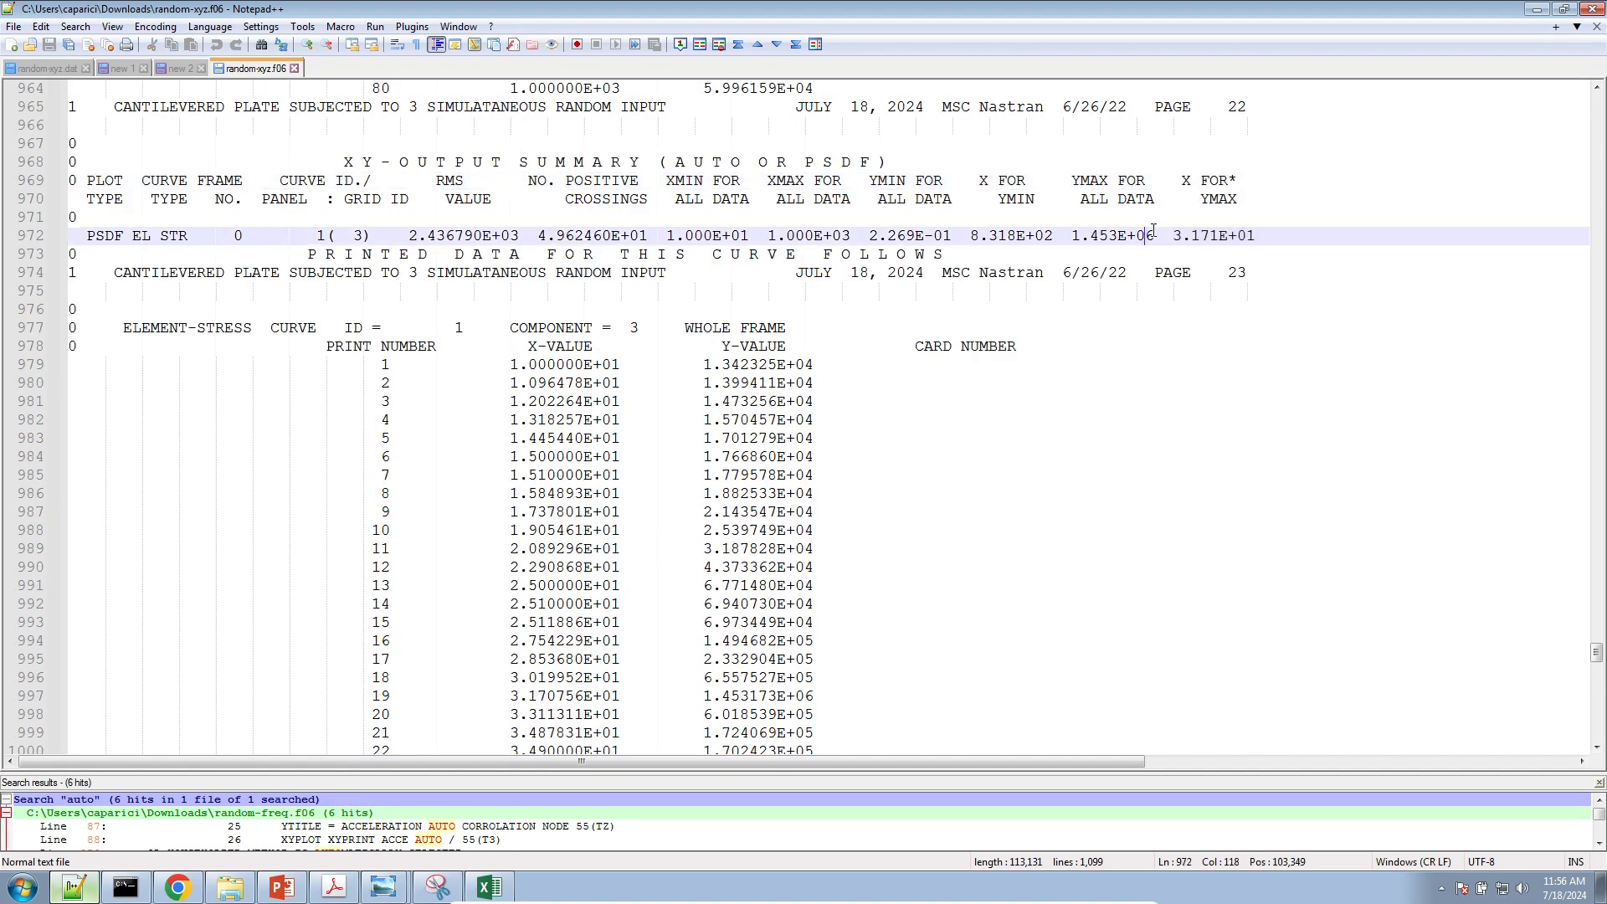
{"action": "left_click_drag", "start_coordinate": [1156, 237], "coordinate": [1073, 168]}
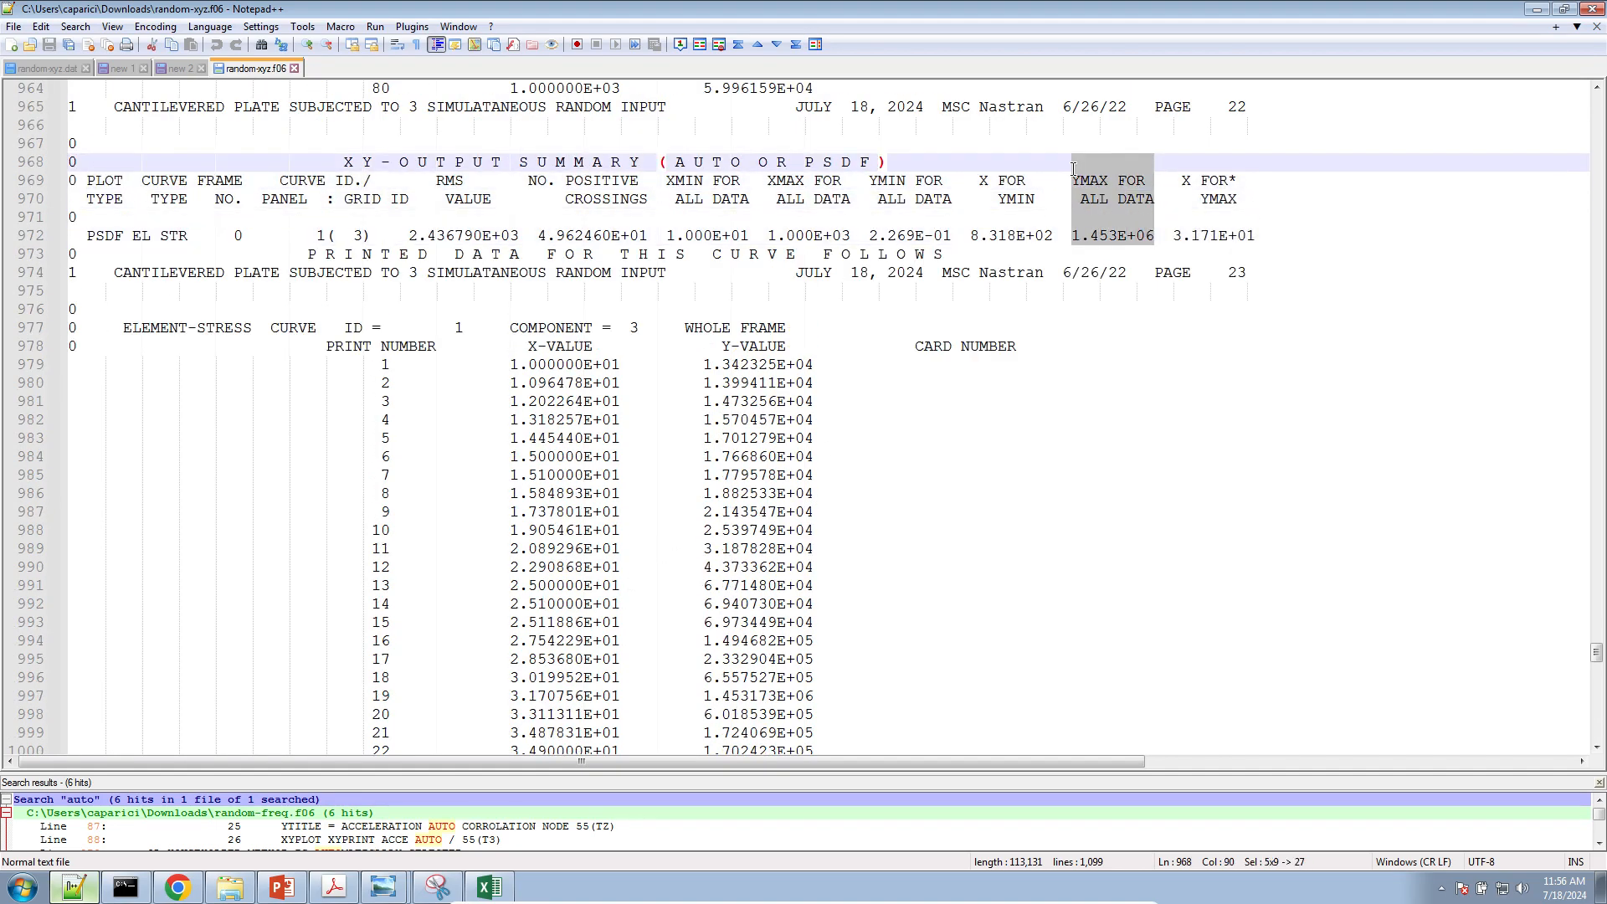
Zoom in on the stress curve's highest peak in HDF5 Explorer to read its coordinates, and restore the full plot view
{"action": "left_click", "coordinate": [177, 886]}
{"action": "left_click_drag", "start_coordinate": [394, 348], "coordinate": [475, 384]}
{"action": "scroll", "coordinate": [537, 609], "scroll_direction": "down", "scroll_amount": 1}
{"action": "scroll", "coordinate": [537, 610], "scroll_direction": "down", "scroll_amount": 1}
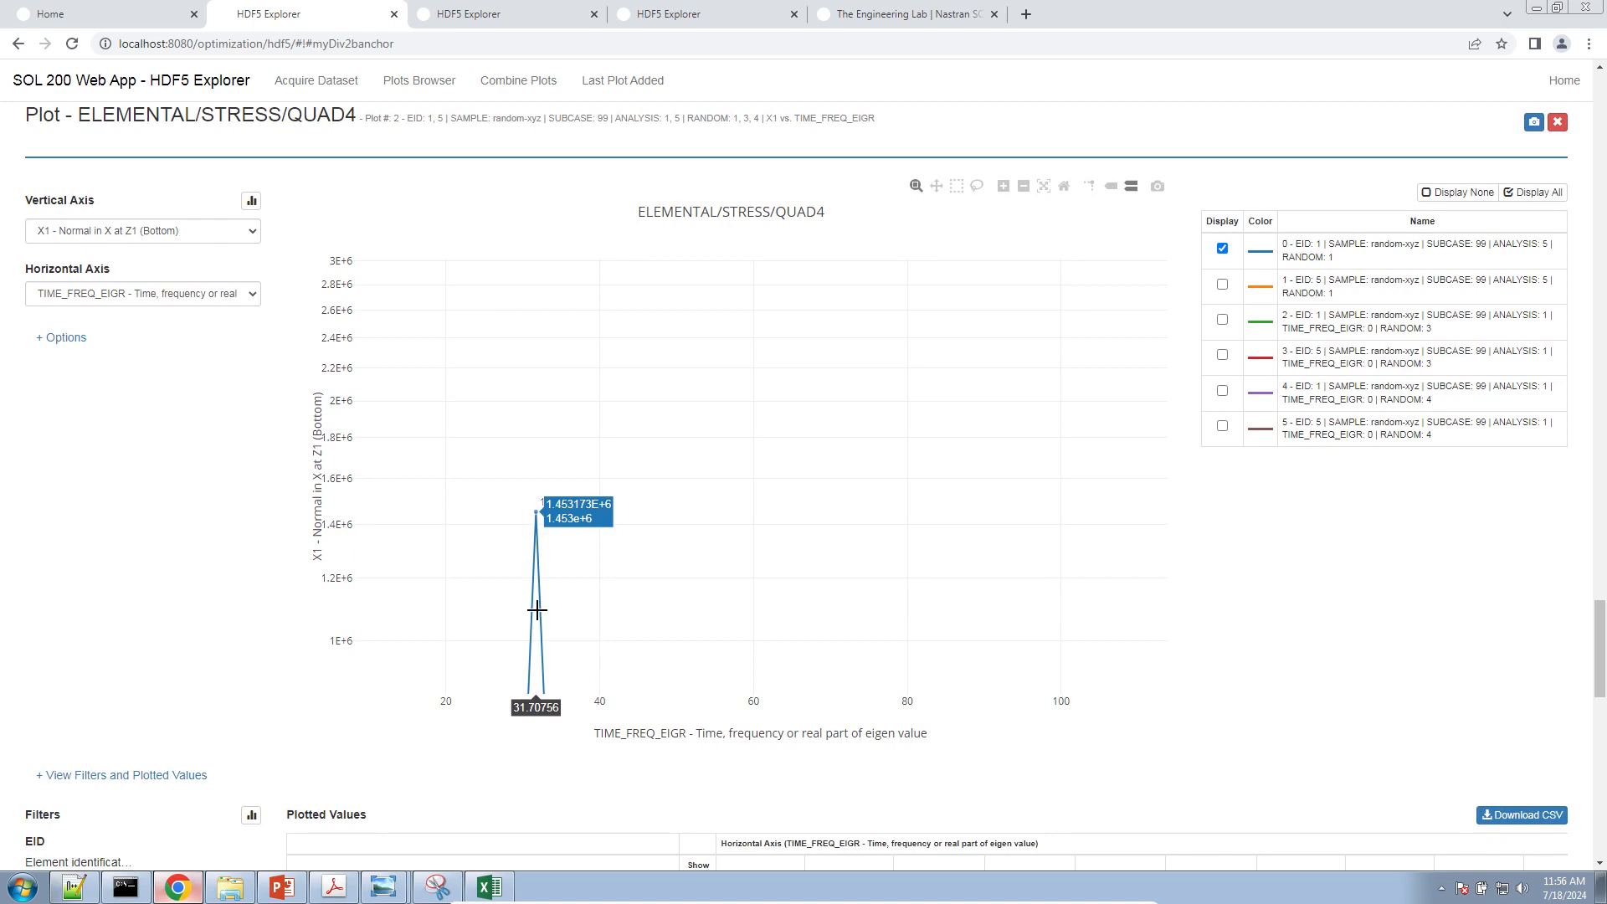
{"action": "left_click", "coordinate": [1063, 186]}
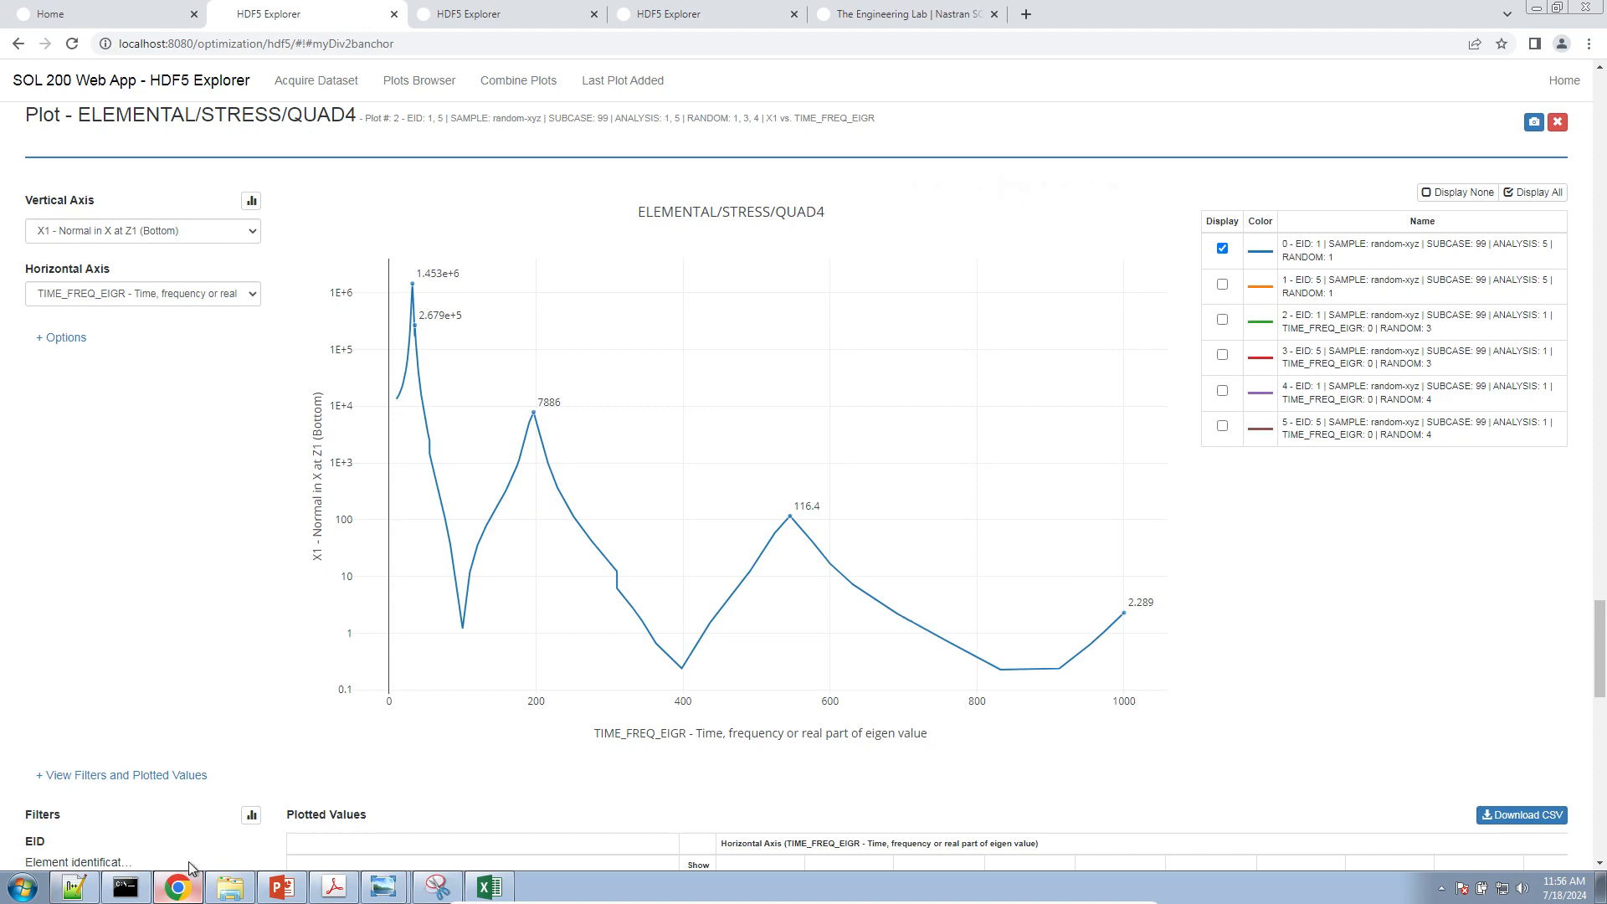
Highlight the stress summary's X FOR YMIN column in random-xyz.f06, and zoom in on that minimum of the plotted curve in HDF5 Explorer
{"action": "left_click", "coordinate": [74, 887]}
{"action": "left_click", "coordinate": [973, 187]}
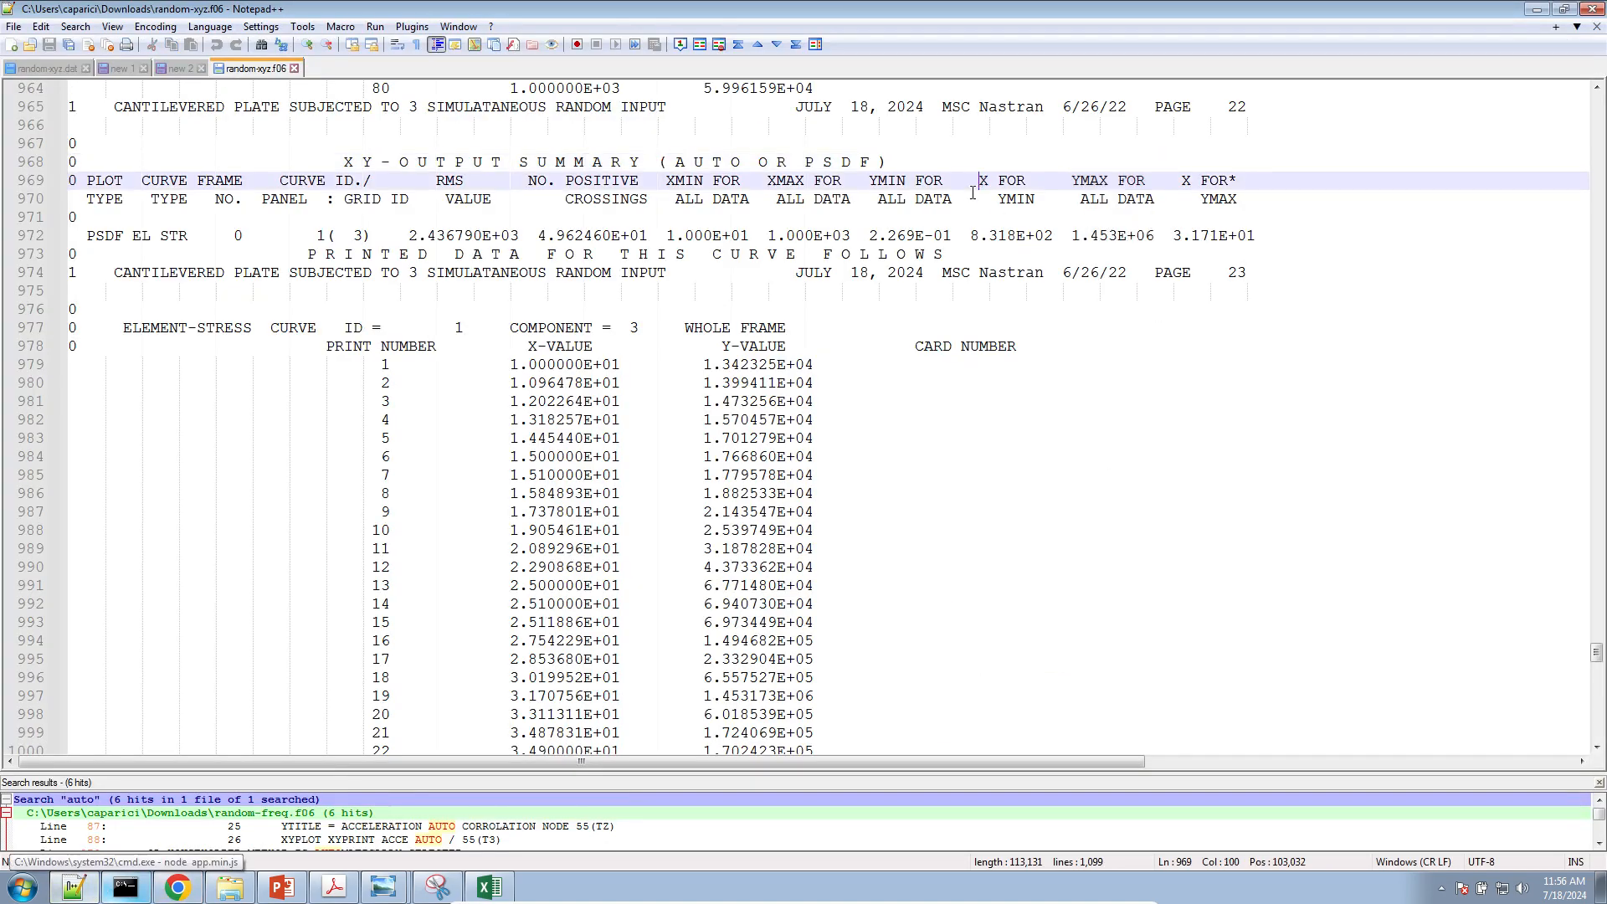
{"action": "left_click_drag", "start_coordinate": [982, 195], "coordinate": [1056, 251]}
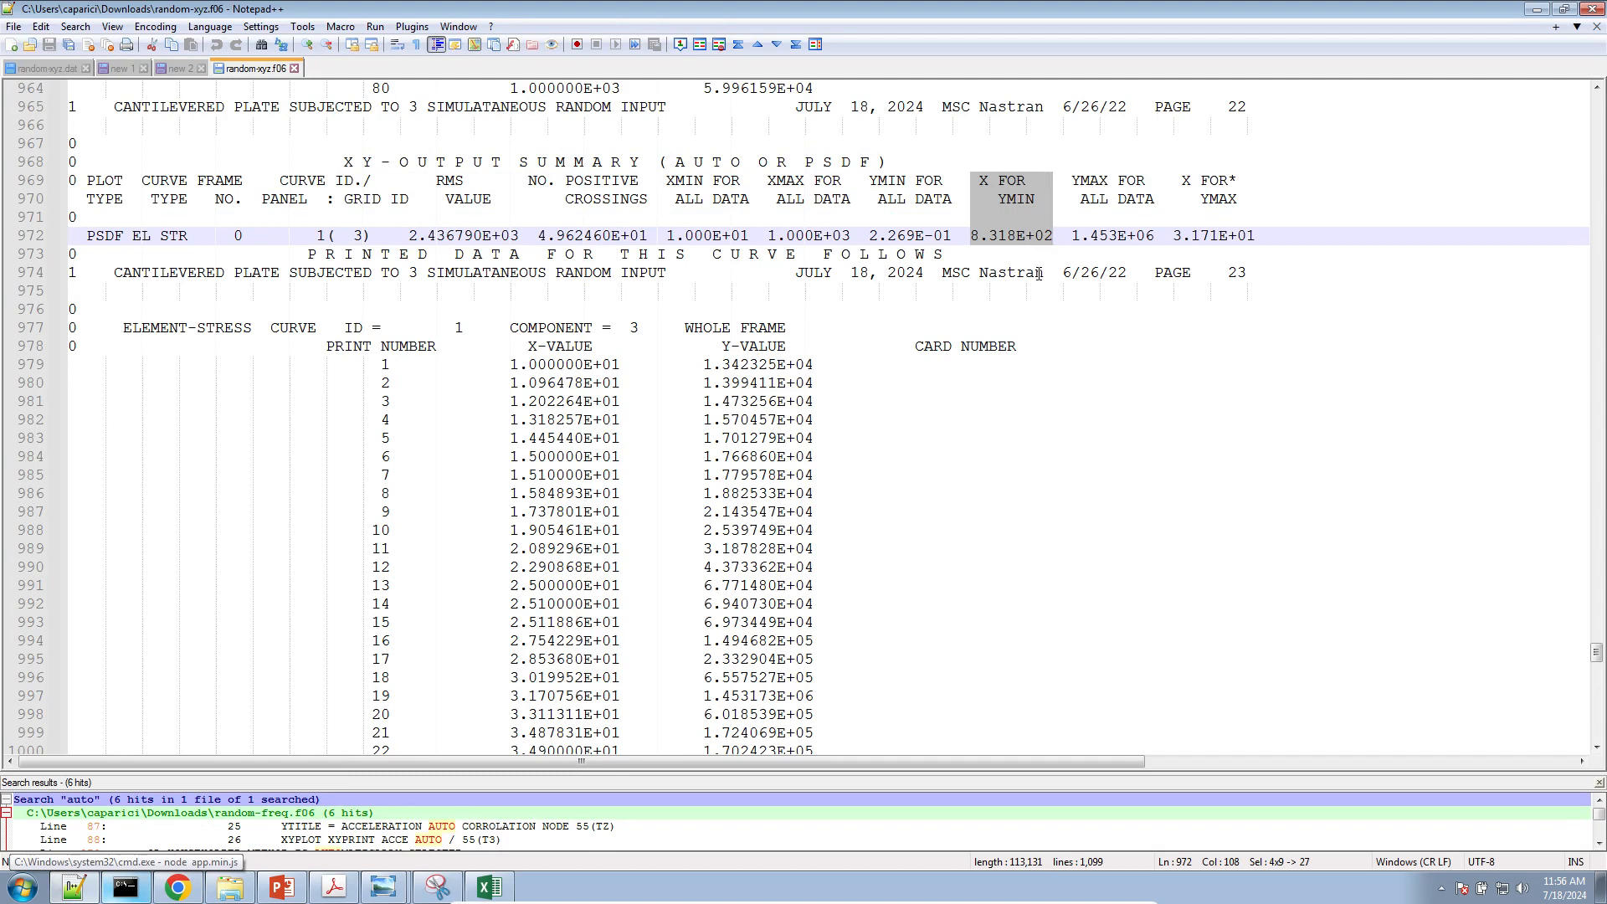
{"action": "left_click", "coordinate": [177, 887]}
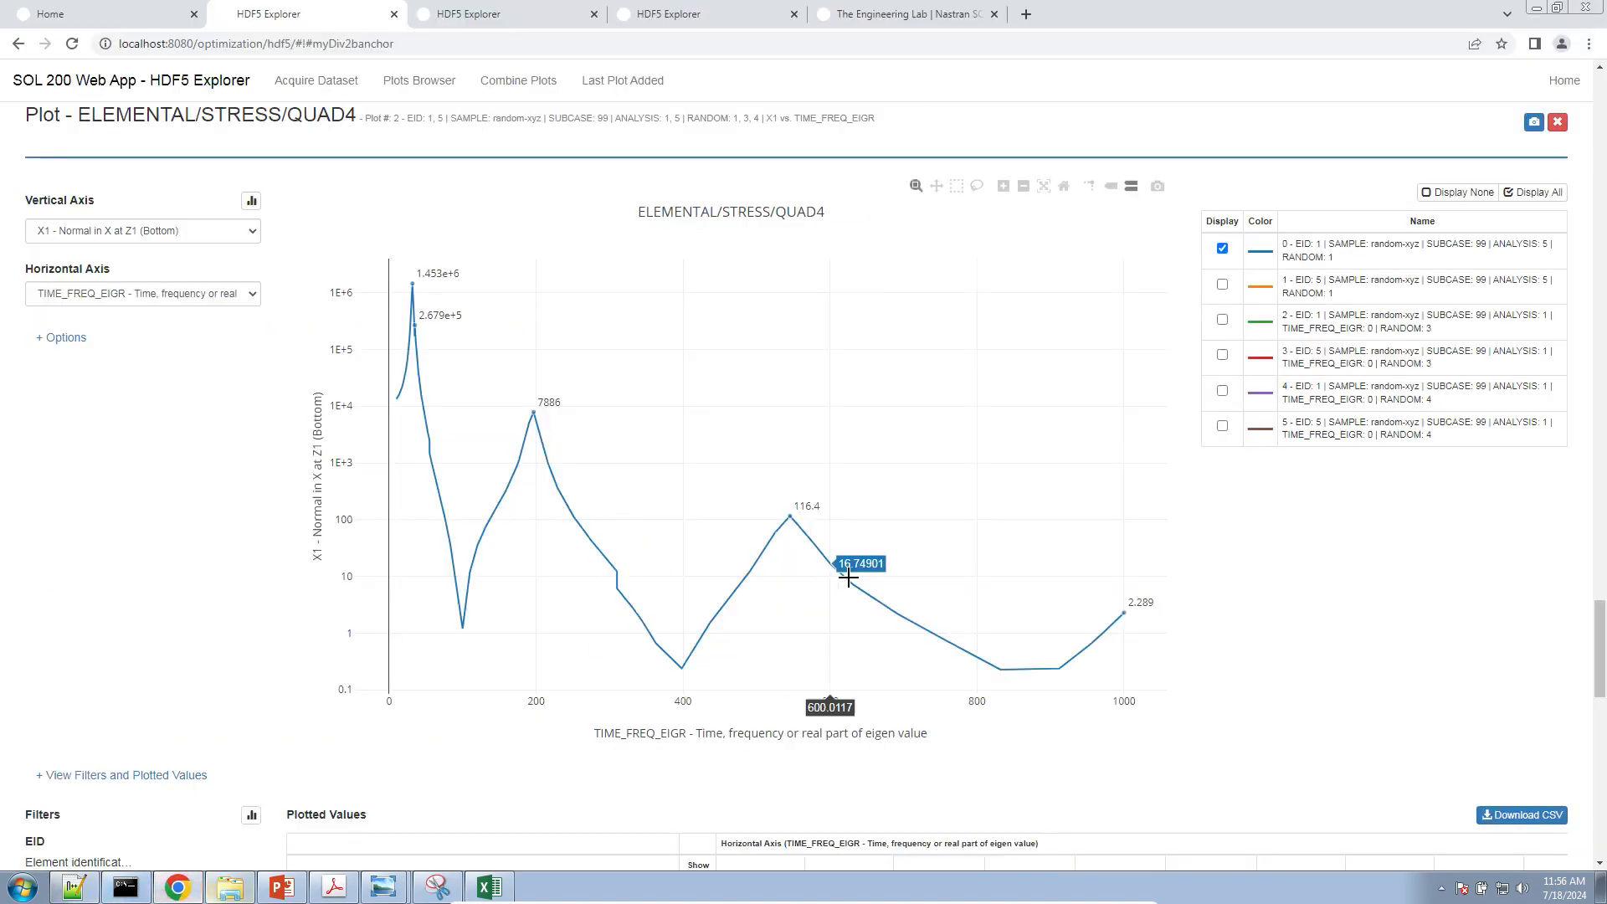
{"action": "left_click_drag", "start_coordinate": [979, 623], "coordinate": [1089, 697]}
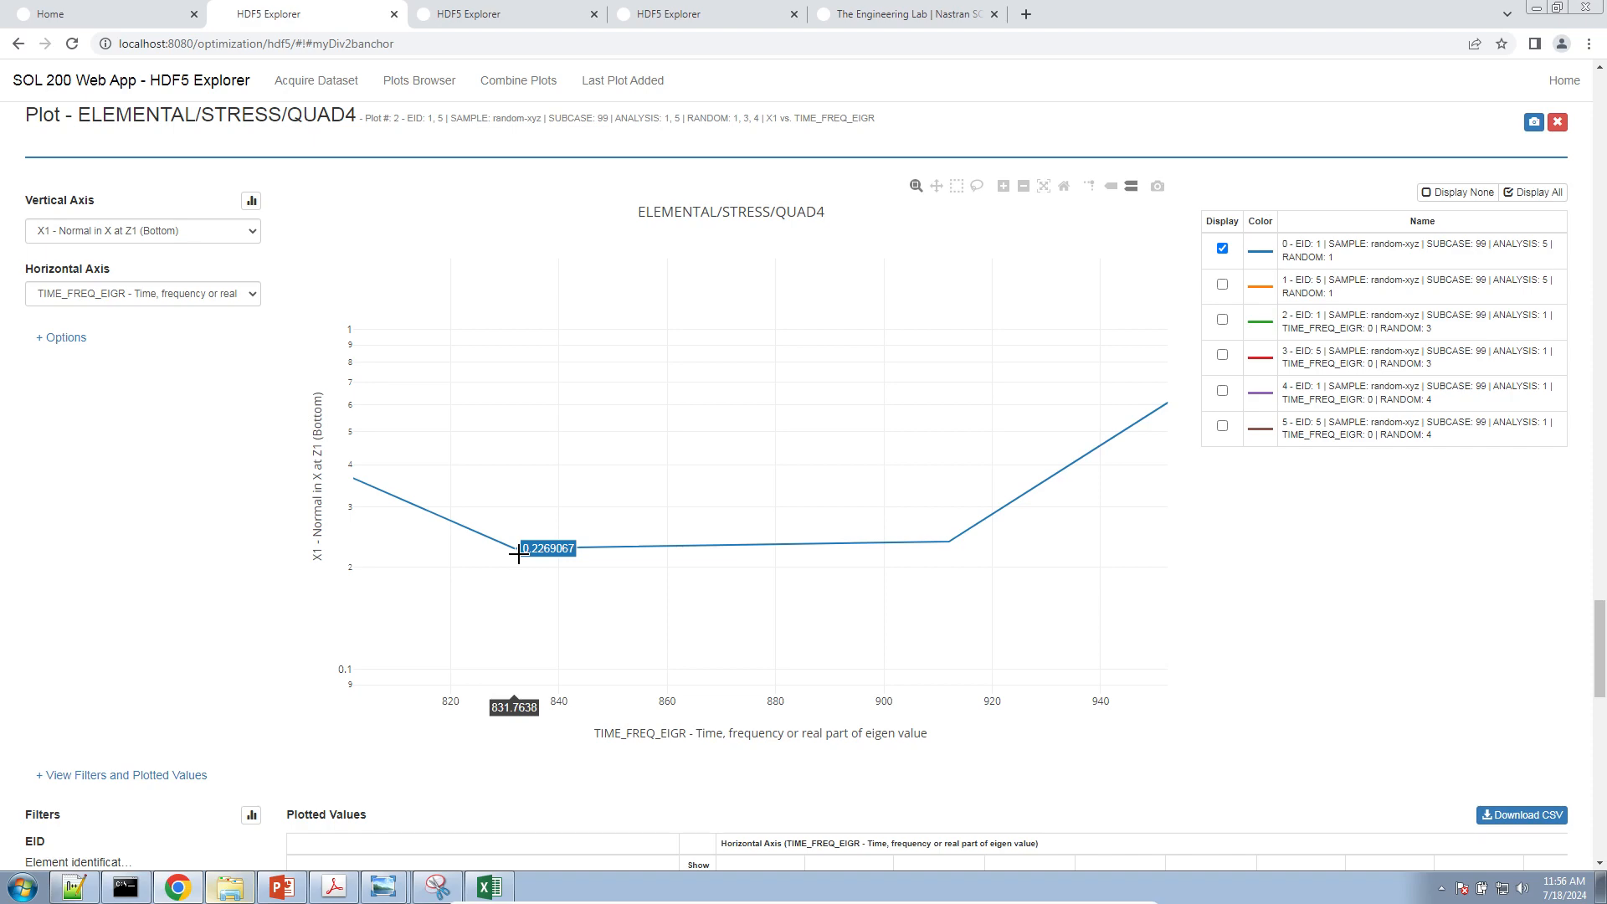
Return to random-xyz.f06 and highlight the stress summary's YMIN FOR ALL DATA column and the X-VALUE column of the printed table
{"action": "left_click", "coordinate": [74, 887]}
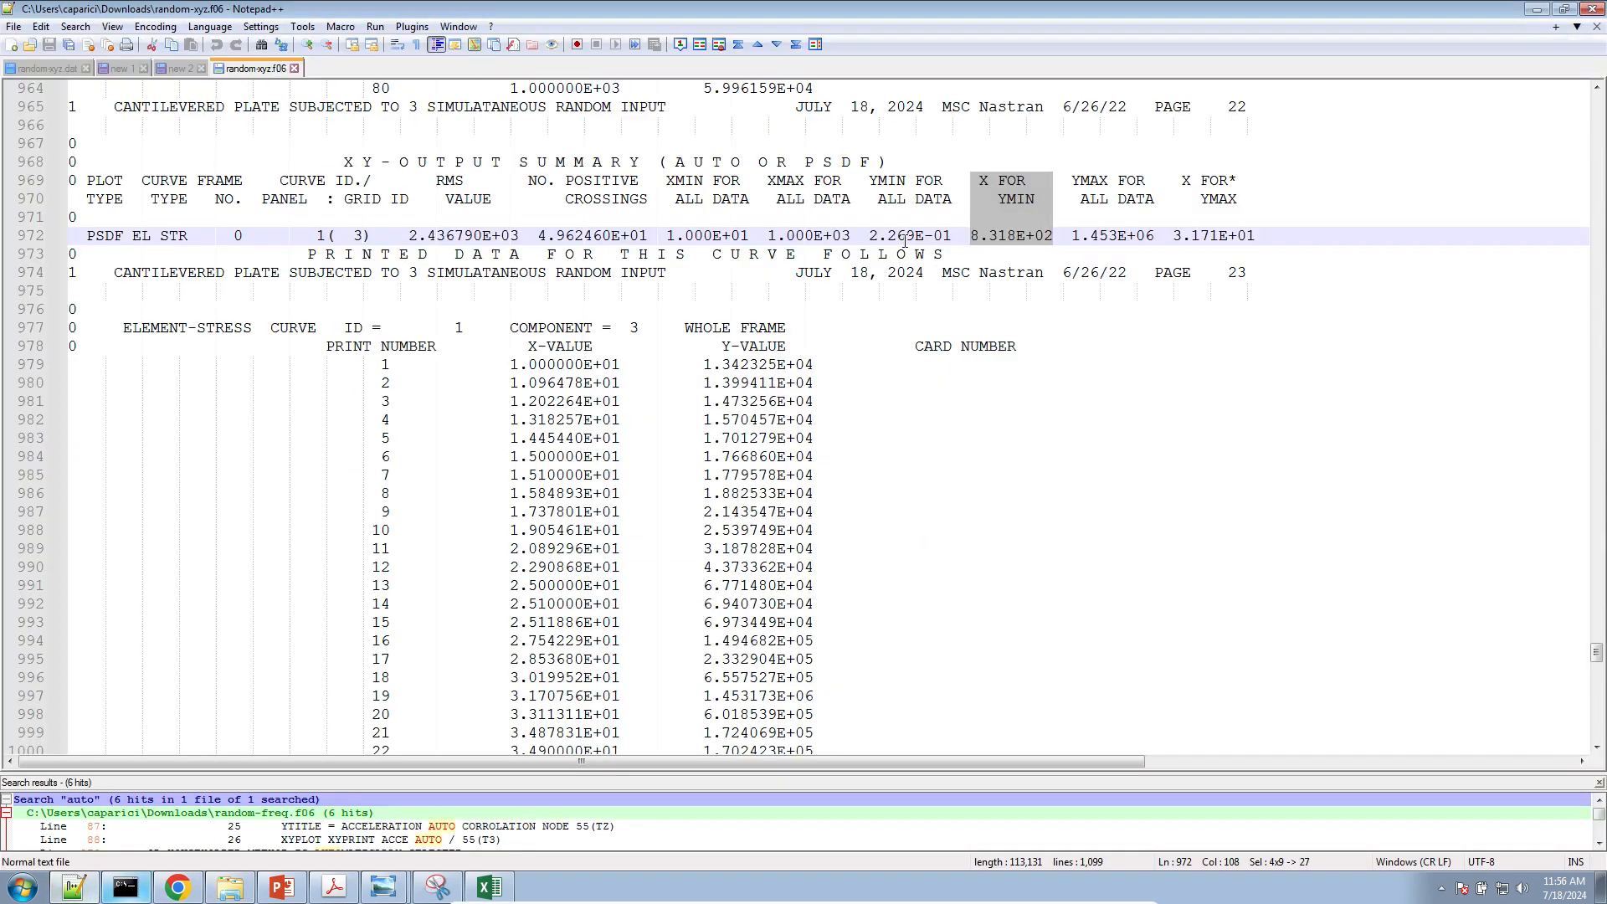
{"action": "left_click", "coordinate": [902, 237]}
{"action": "left_click_drag", "start_coordinate": [954, 237], "coordinate": [857, 180]}
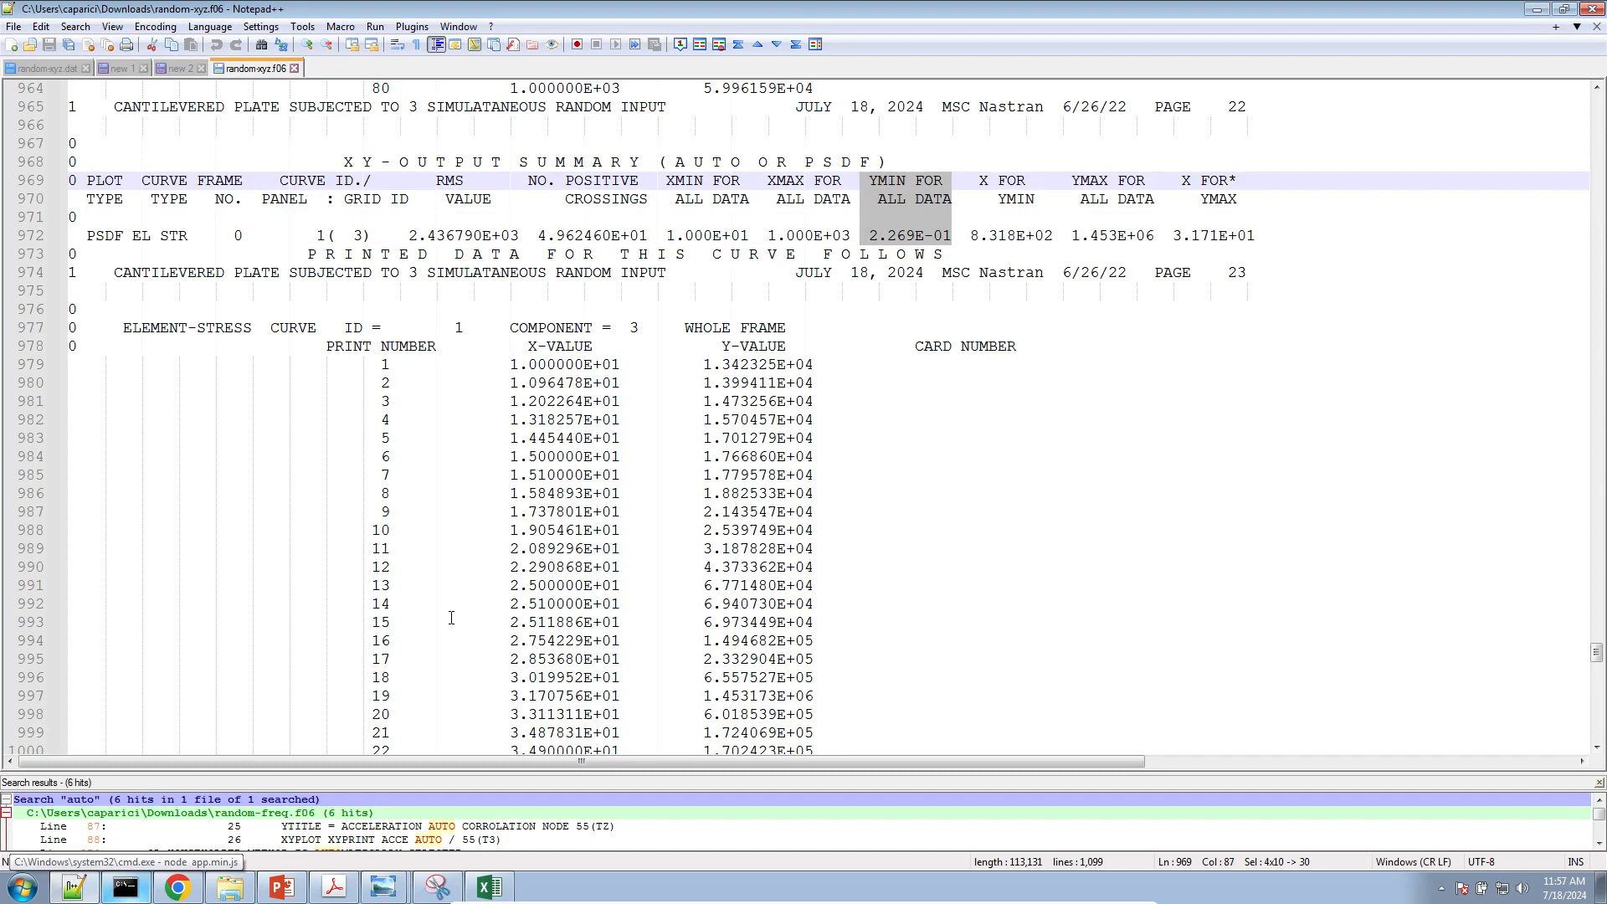
{"action": "left_click", "coordinate": [502, 512]}
{"action": "left_click_drag", "start_coordinate": [502, 335], "coordinate": [629, 634]}
{"action": "scroll", "coordinate": [629, 594], "scroll_direction": "down", "scroll_amount": 4}
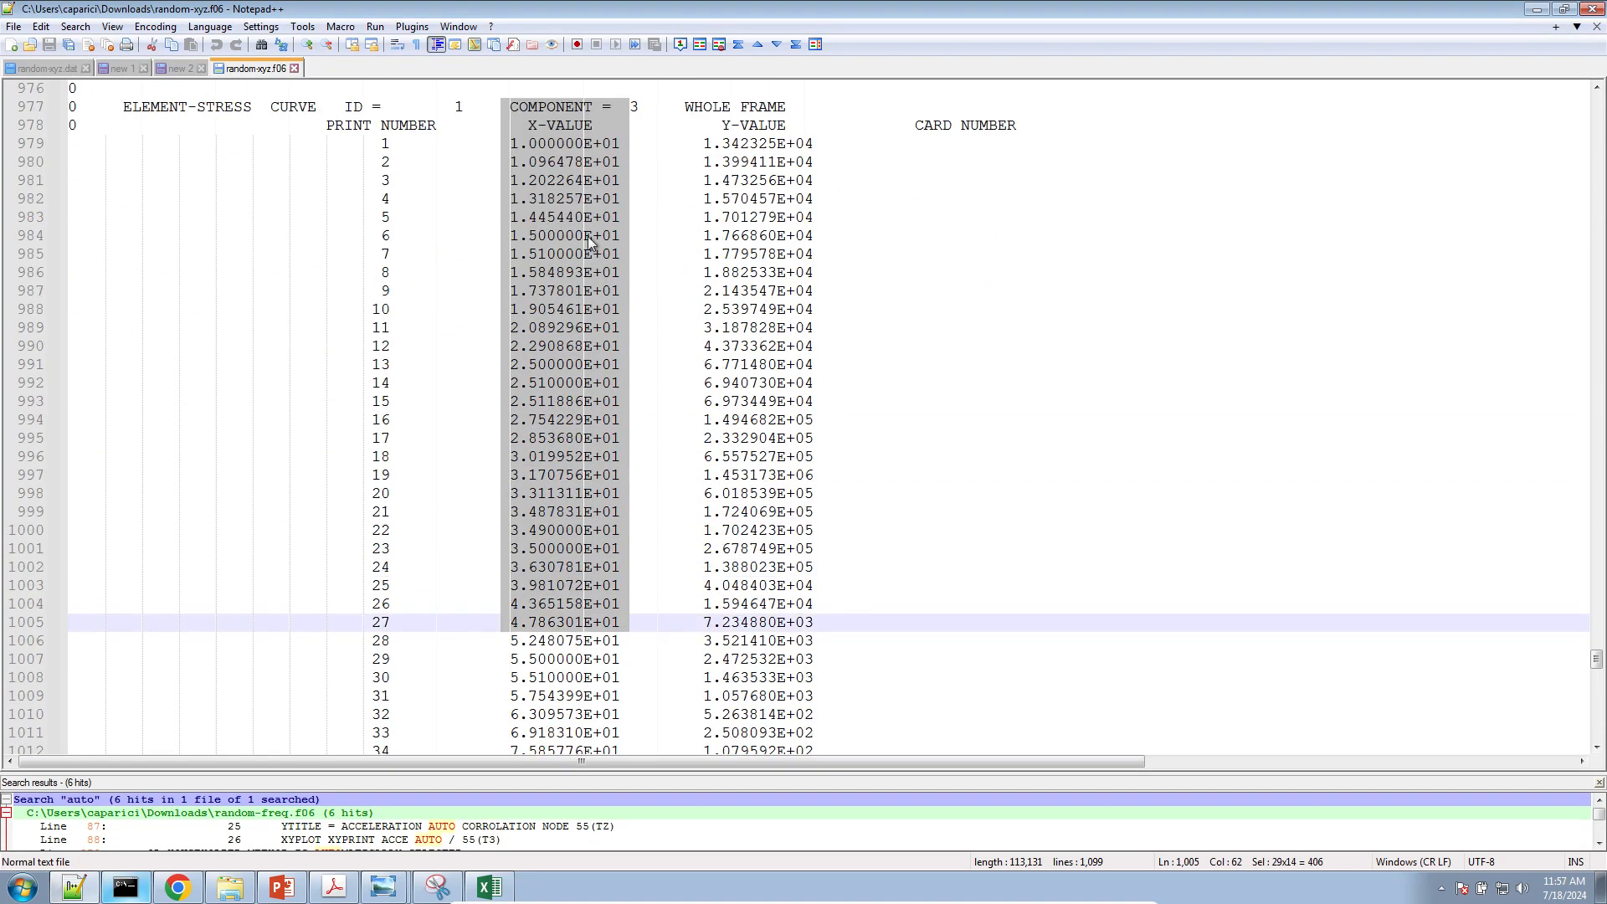
Open random-xyz.dat and highlight the xyprint, stress, element 1 and component 3 entries of the stress PSDF request
{"action": "left_click", "coordinate": [48, 66]}
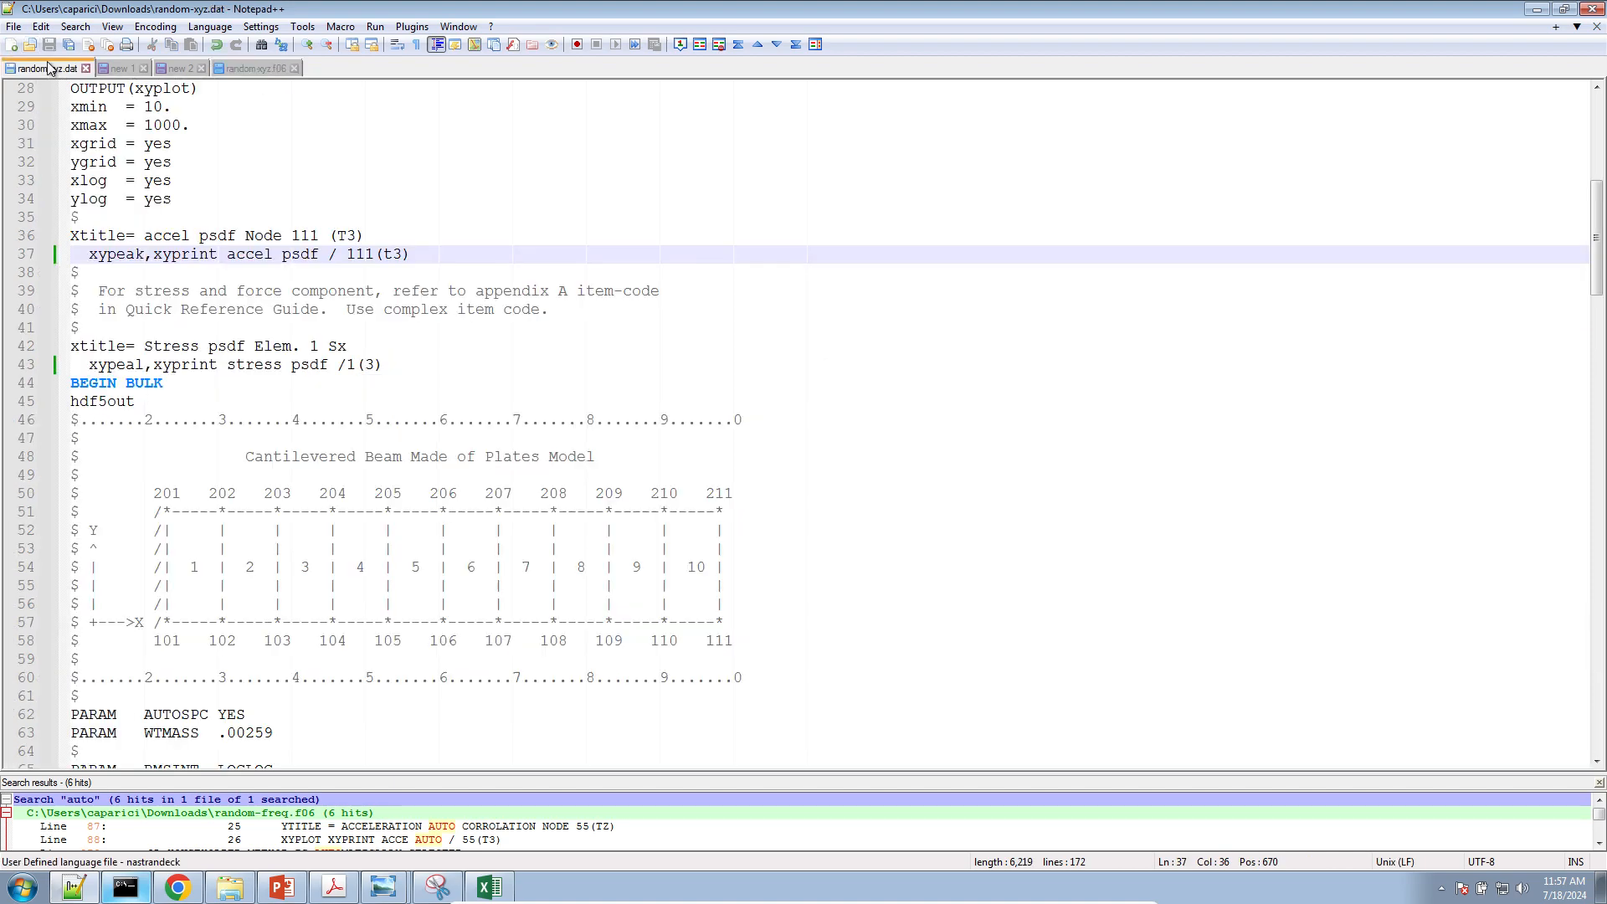
{"action": "double_click", "coordinate": [180, 363]}
{"action": "scroll", "coordinate": [180, 363], "scroll_direction": "up", "scroll_amount": 6}
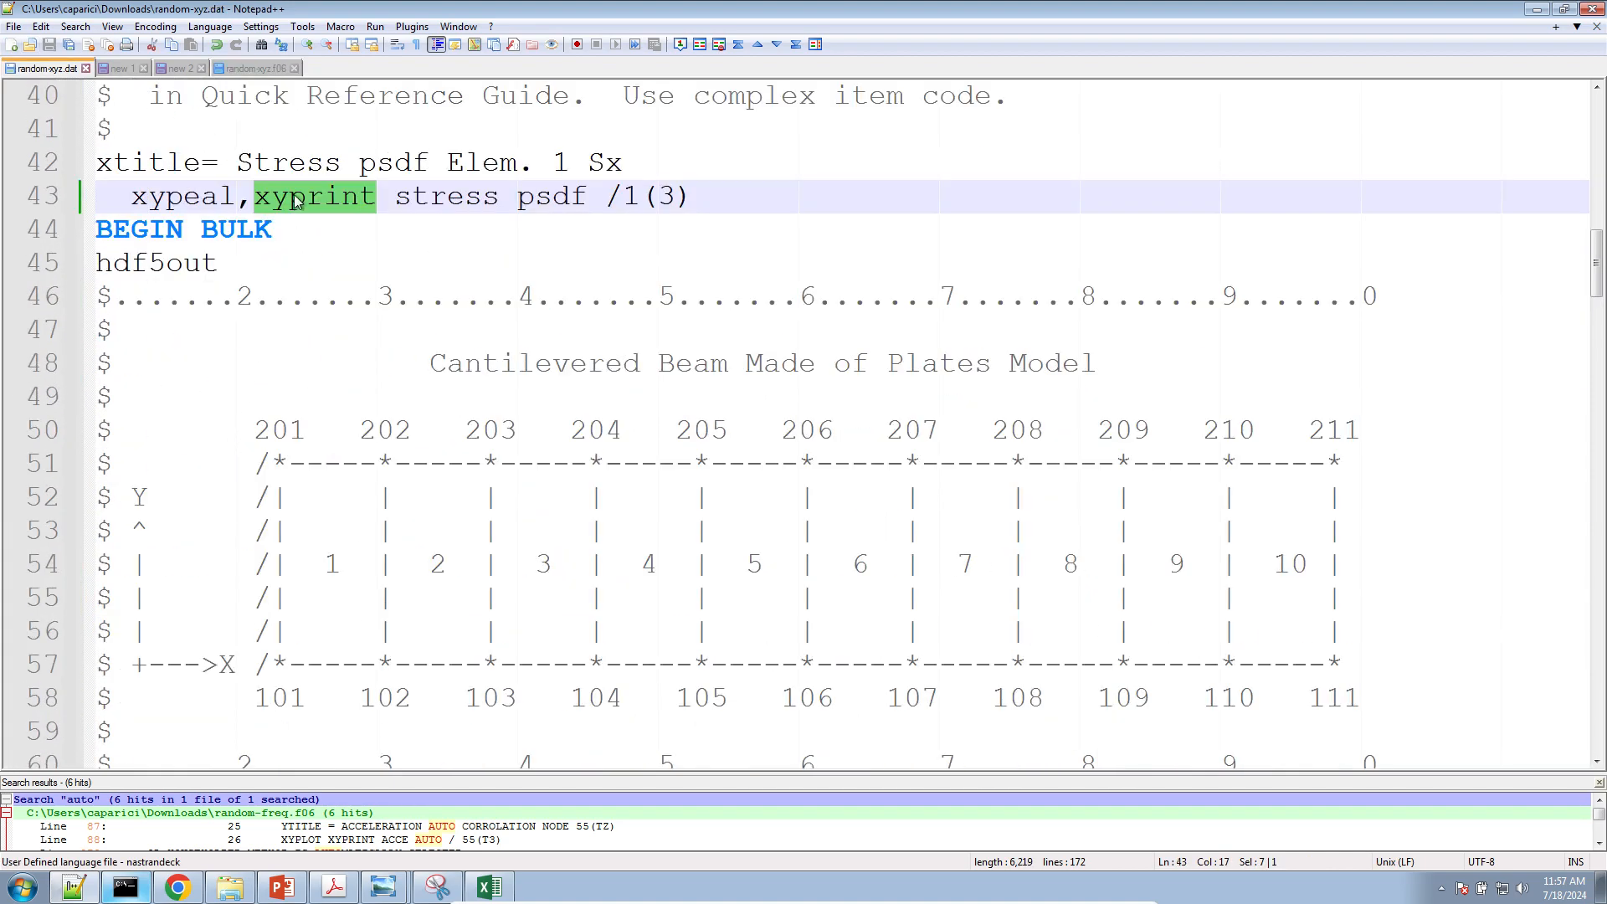
{"action": "triple_click", "coordinate": [438, 198]}
{"action": "double_click", "coordinate": [441, 201]}
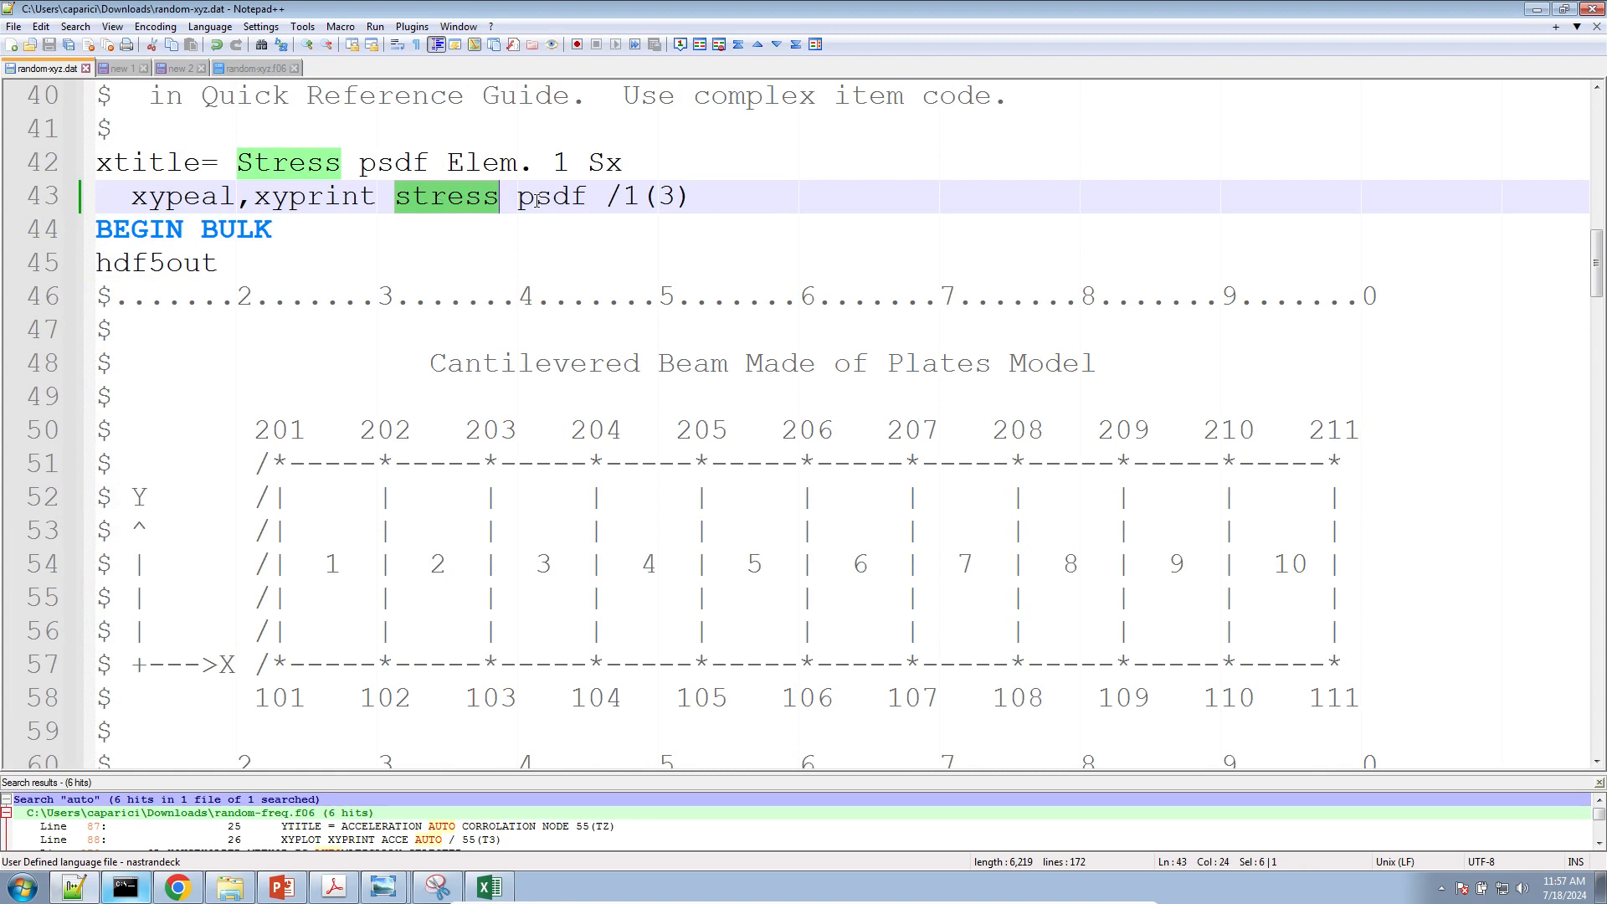
{"action": "double_click", "coordinate": [632, 198]}
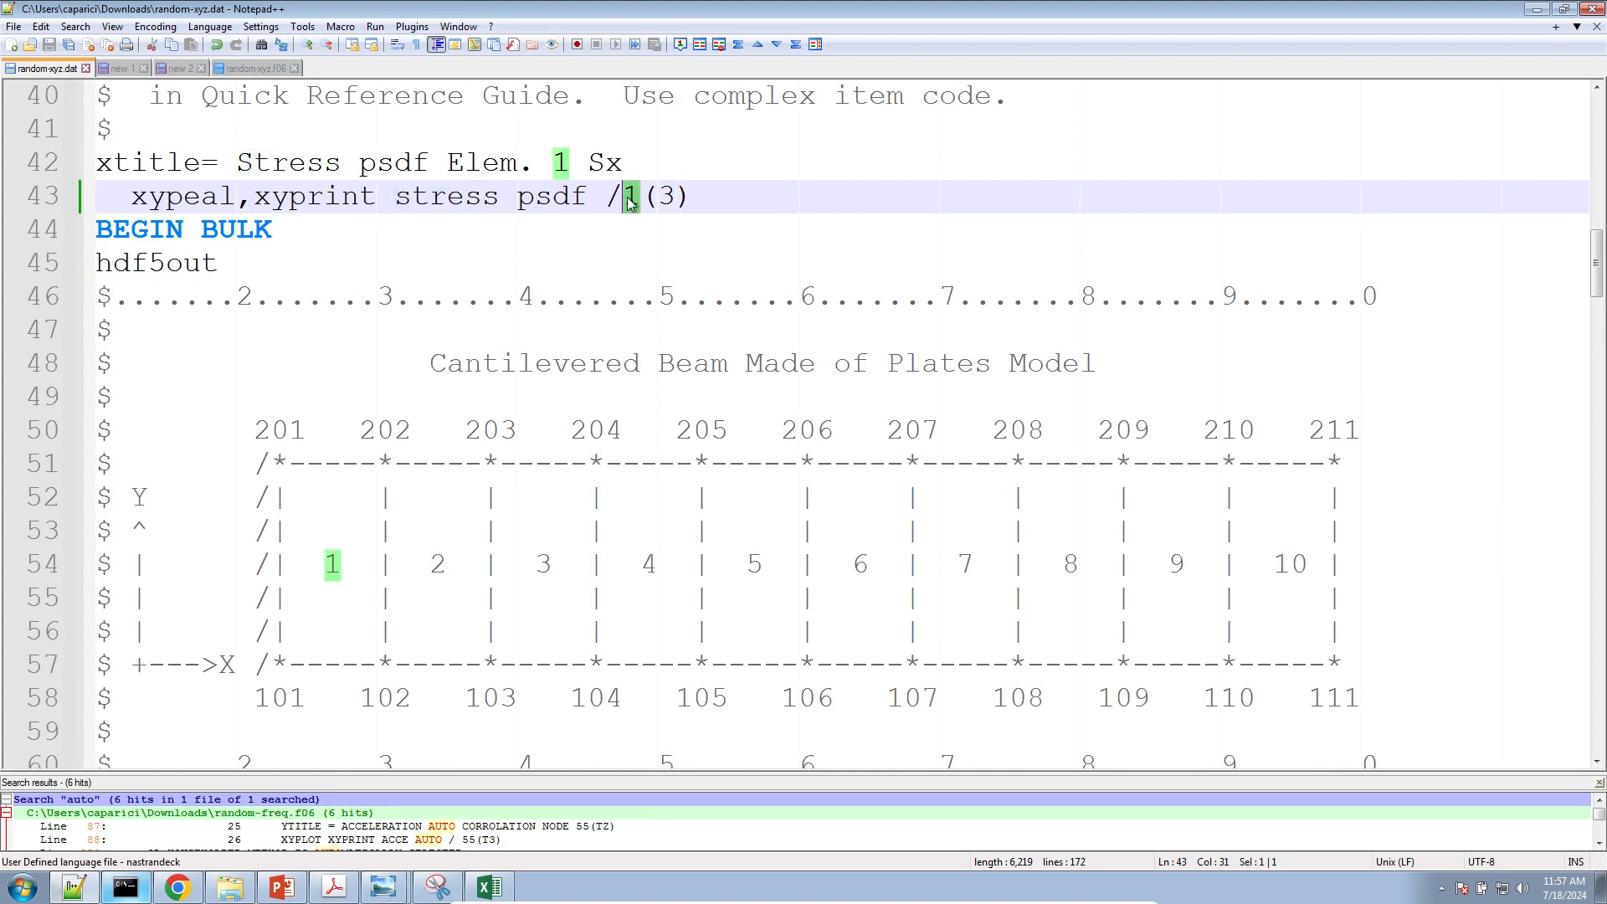
{"action": "double_click", "coordinate": [667, 197]}
Find print number 76 in the element 1 stress table of random-xyz.f06, highlight its Y-VALUE, and return to the HDF5 Explorer plot
{"action": "left_click", "coordinate": [248, 69]}
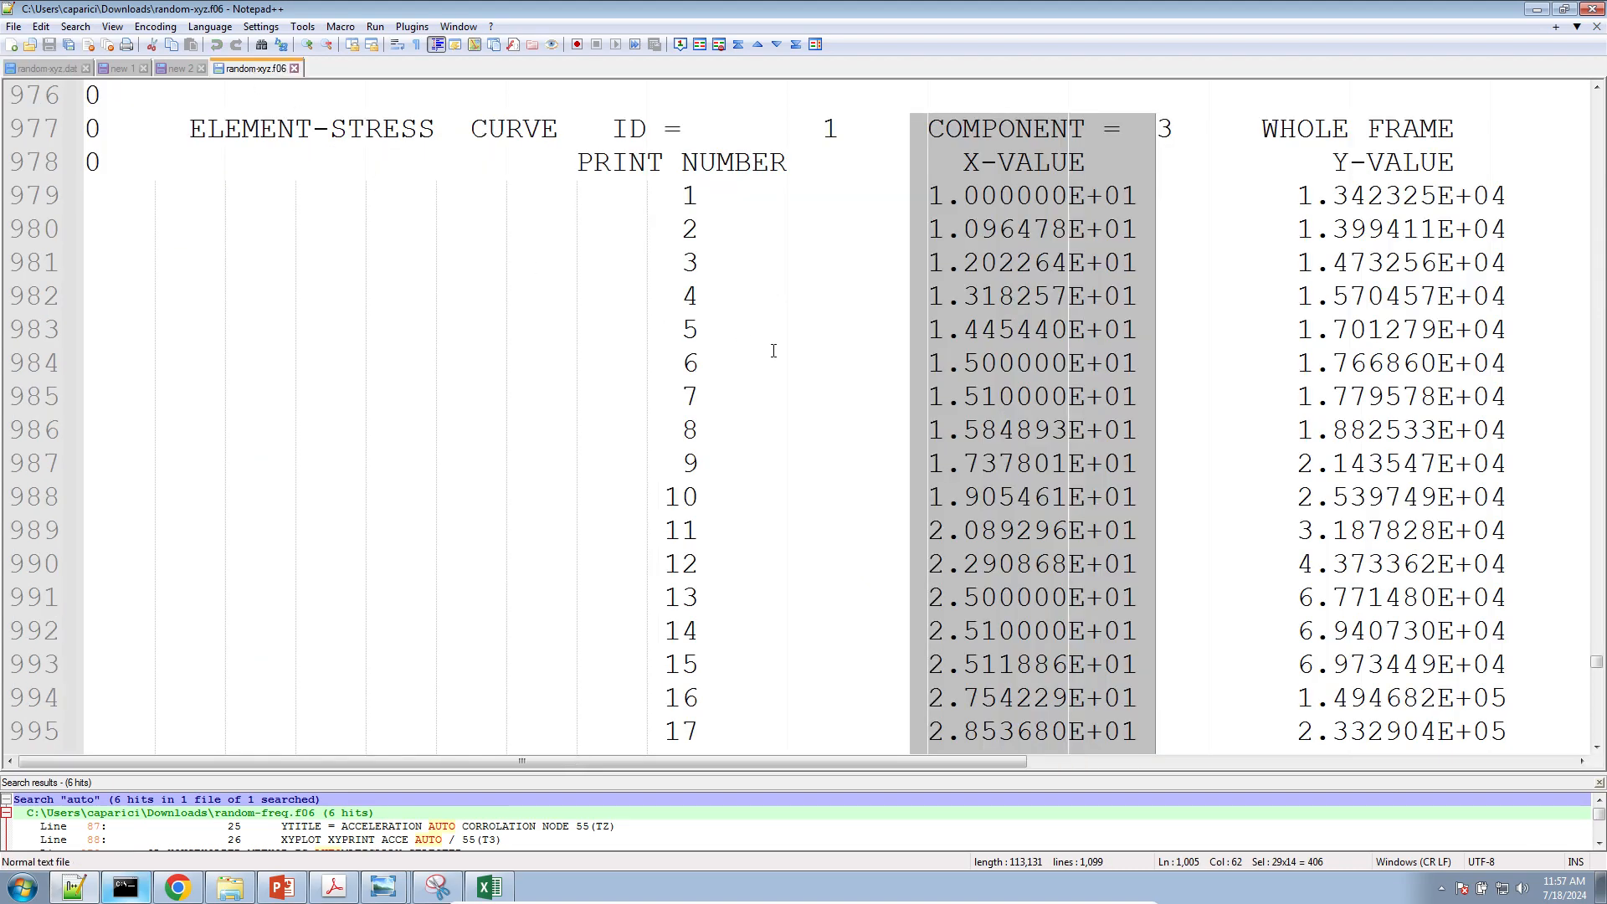
{"action": "left_click", "coordinate": [961, 275]}
{"action": "scroll", "coordinate": [734, 267], "scroll_direction": "down", "scroll_amount": 1, "text": "ctrl"}
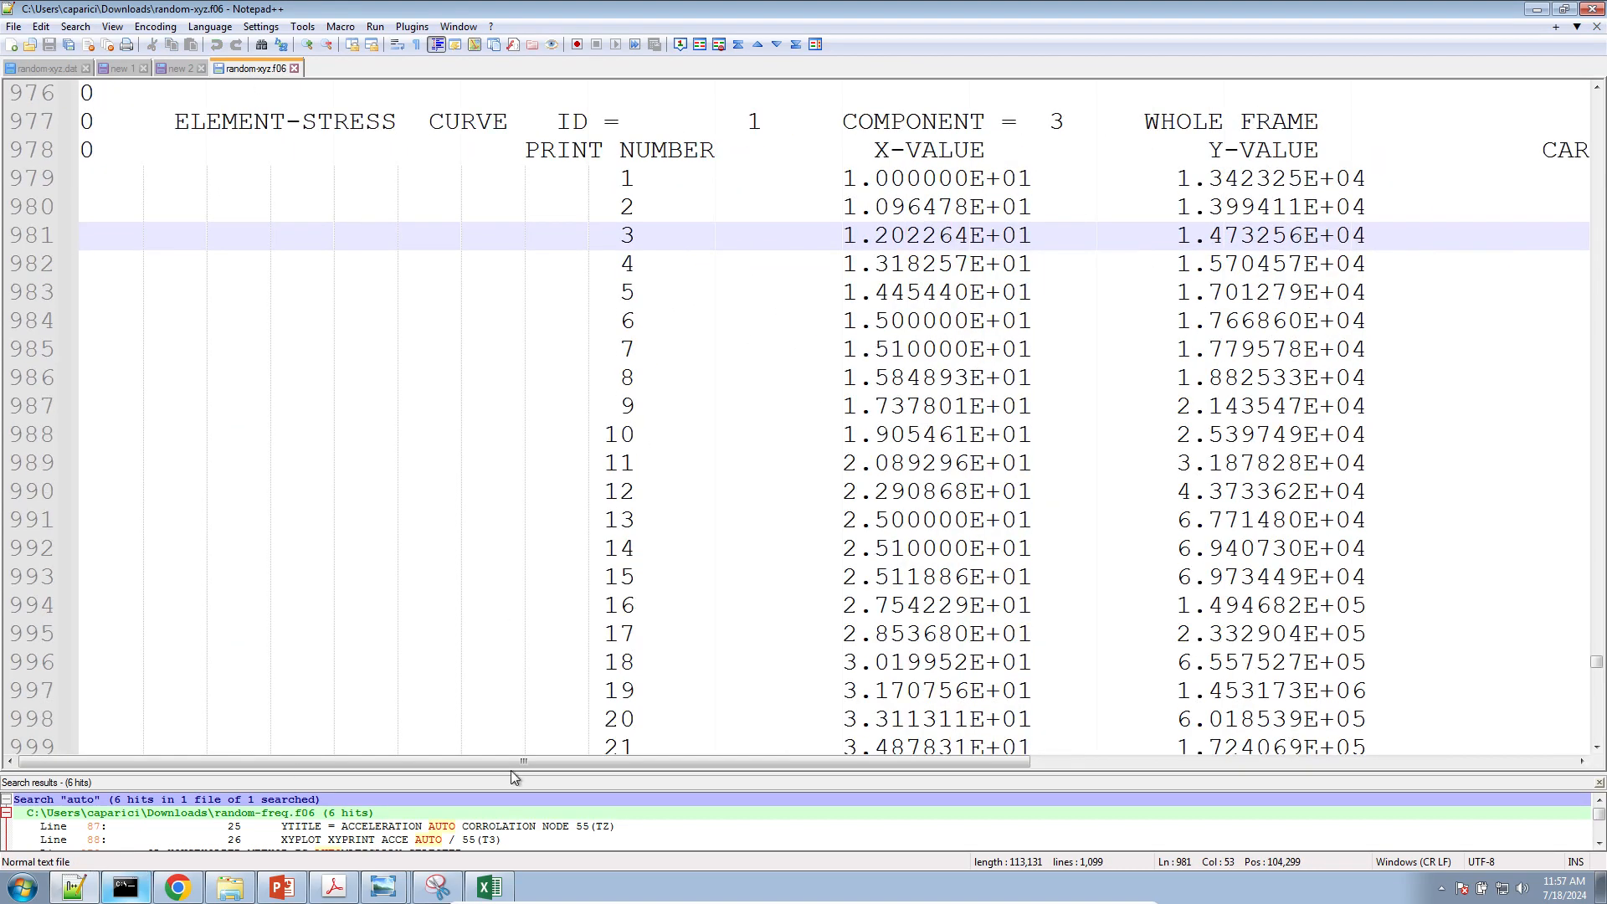
{"action": "scroll", "coordinate": [1032, 590], "scroll_direction": "up", "scroll_amount": 5}
{"action": "left_click_drag", "start_coordinate": [992, 766], "coordinate": [1241, 780]}
{"action": "scroll", "coordinate": [770, 620], "scroll_direction": "down", "scroll_amount": 16}
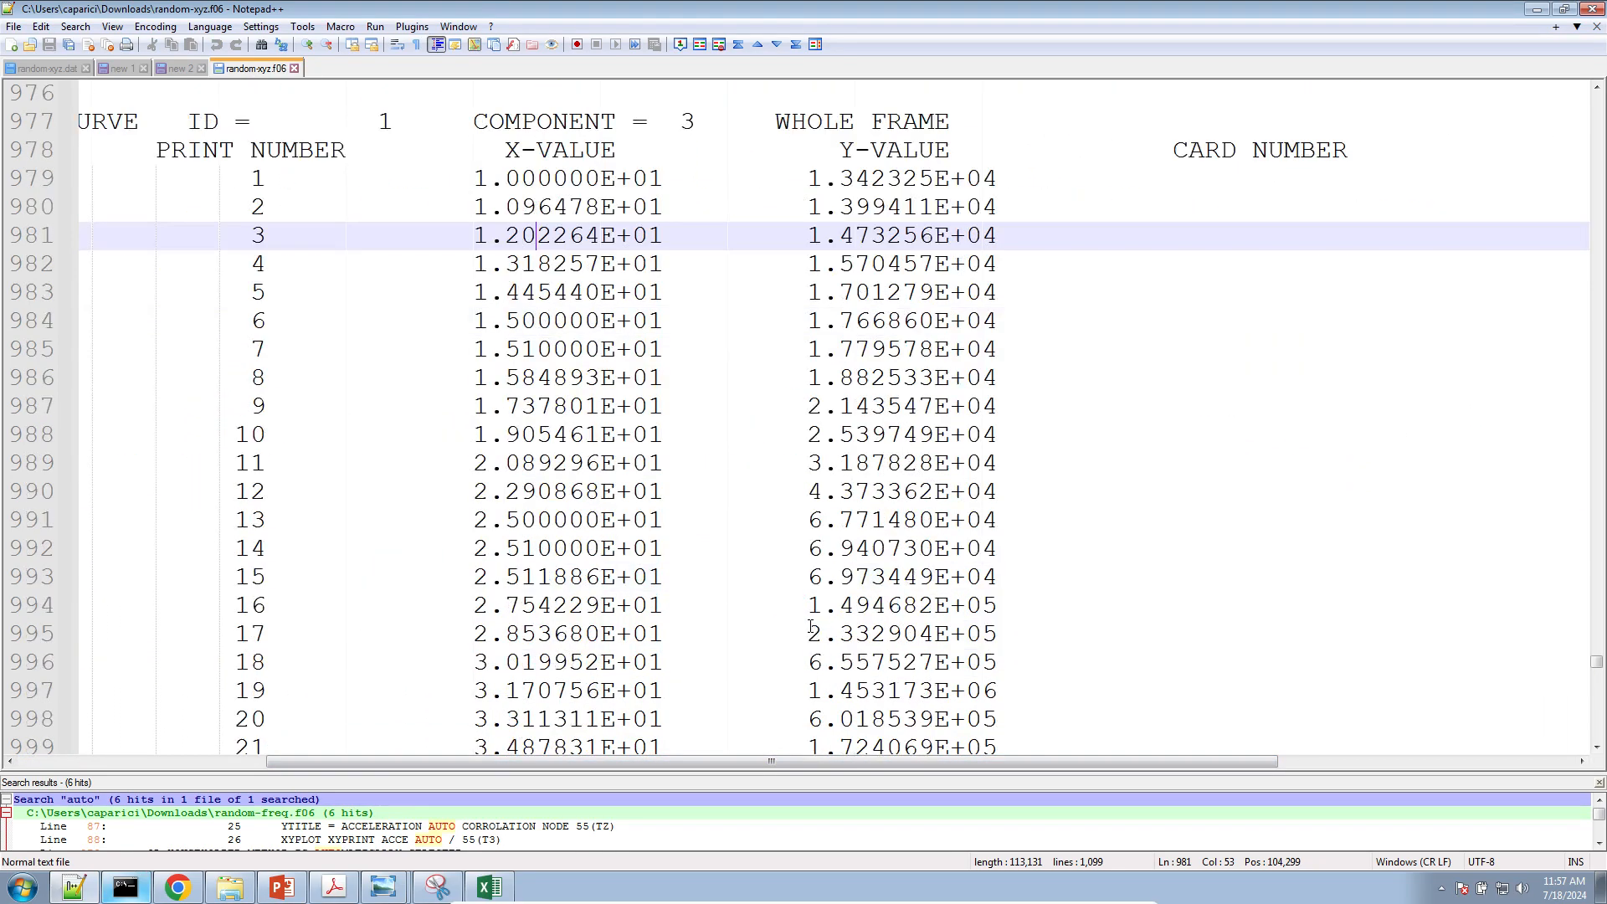
{"action": "scroll", "coordinate": [740, 616], "scroll_direction": "down", "scroll_amount": 11}
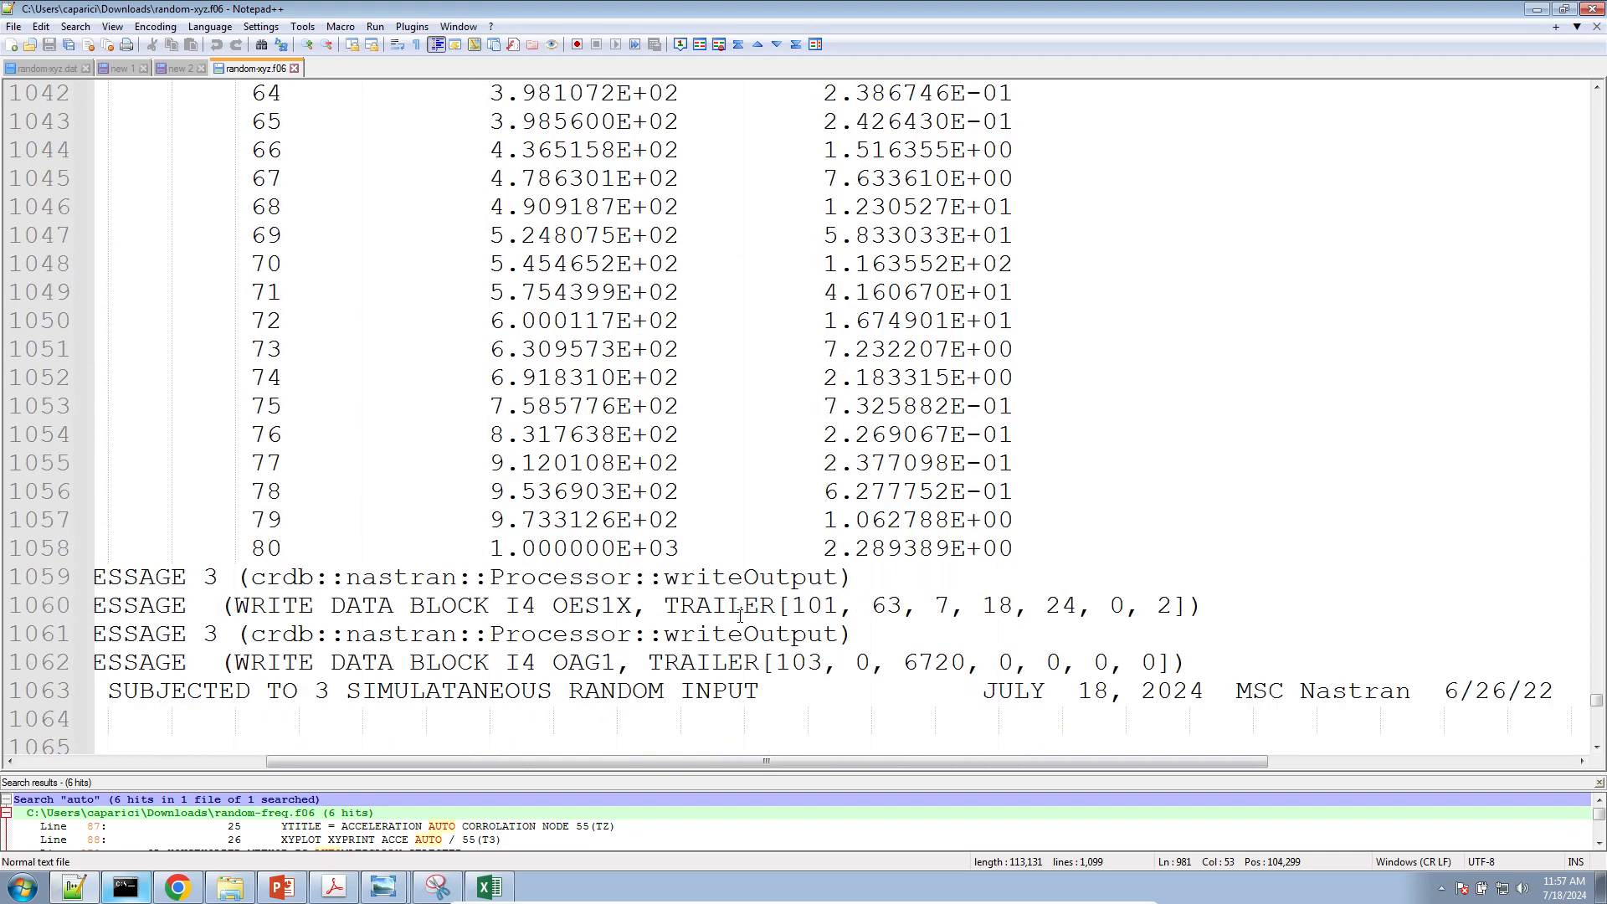
{"action": "triple_click", "coordinate": [479, 430]}
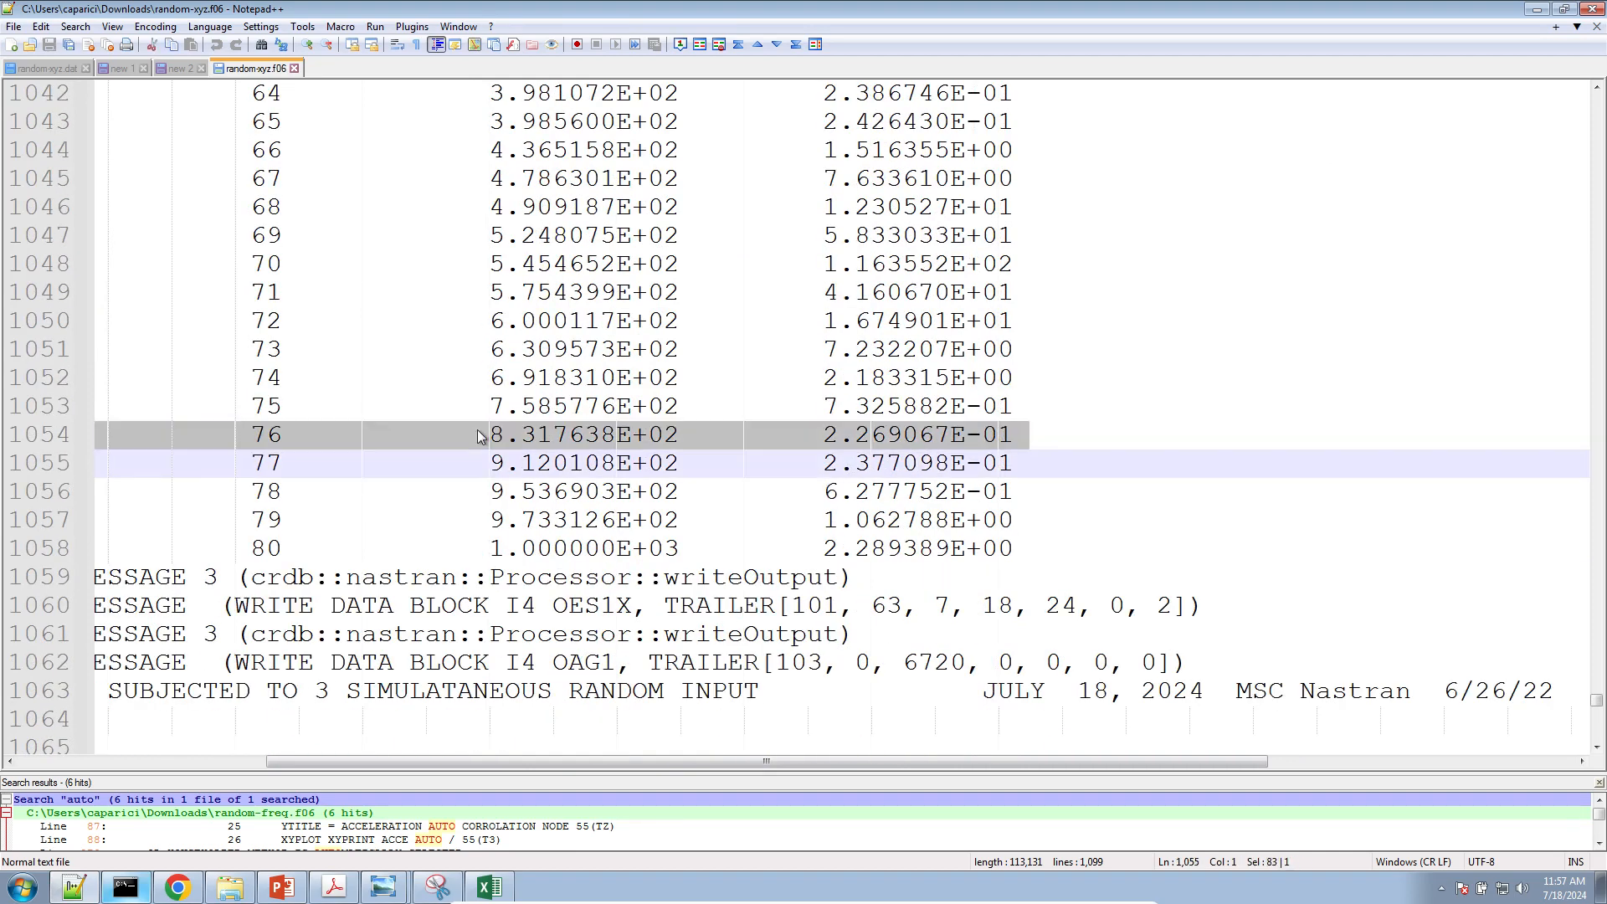
{"action": "left_click_drag", "start_coordinate": [1192, 435], "coordinate": [1381, 435]}
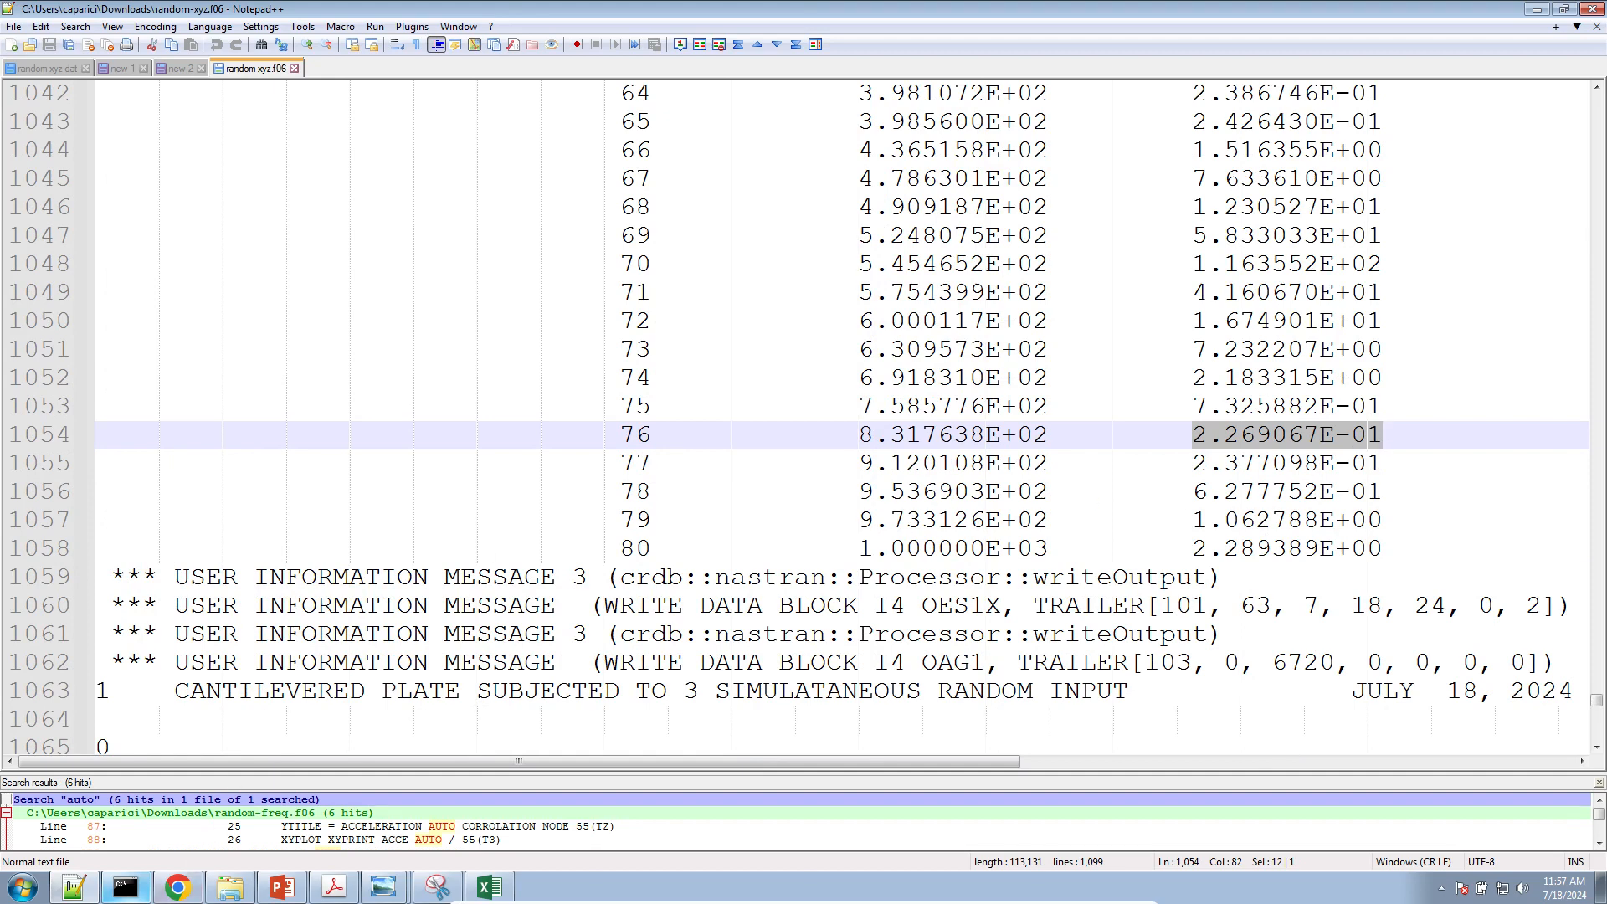
{"action": "left_click", "coordinate": [177, 887]}
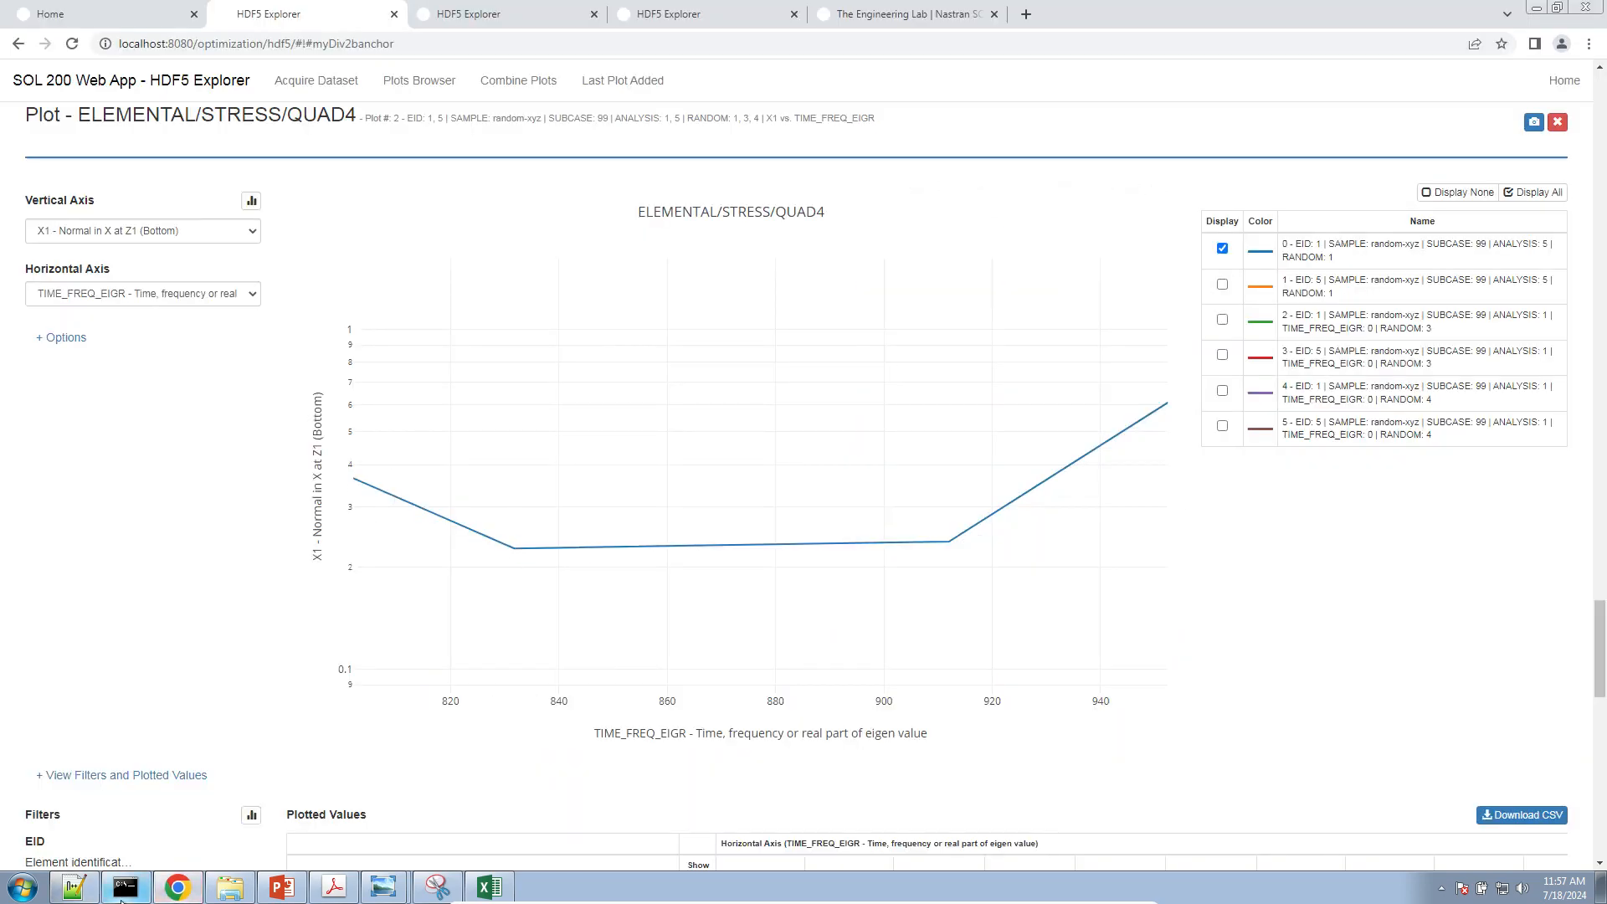
Review the element 1 stress table in random-xyz.f06 from print number 76 back towards its start, and return to HDF5 Explorer
{"action": "left_click", "coordinate": [95, 891]}
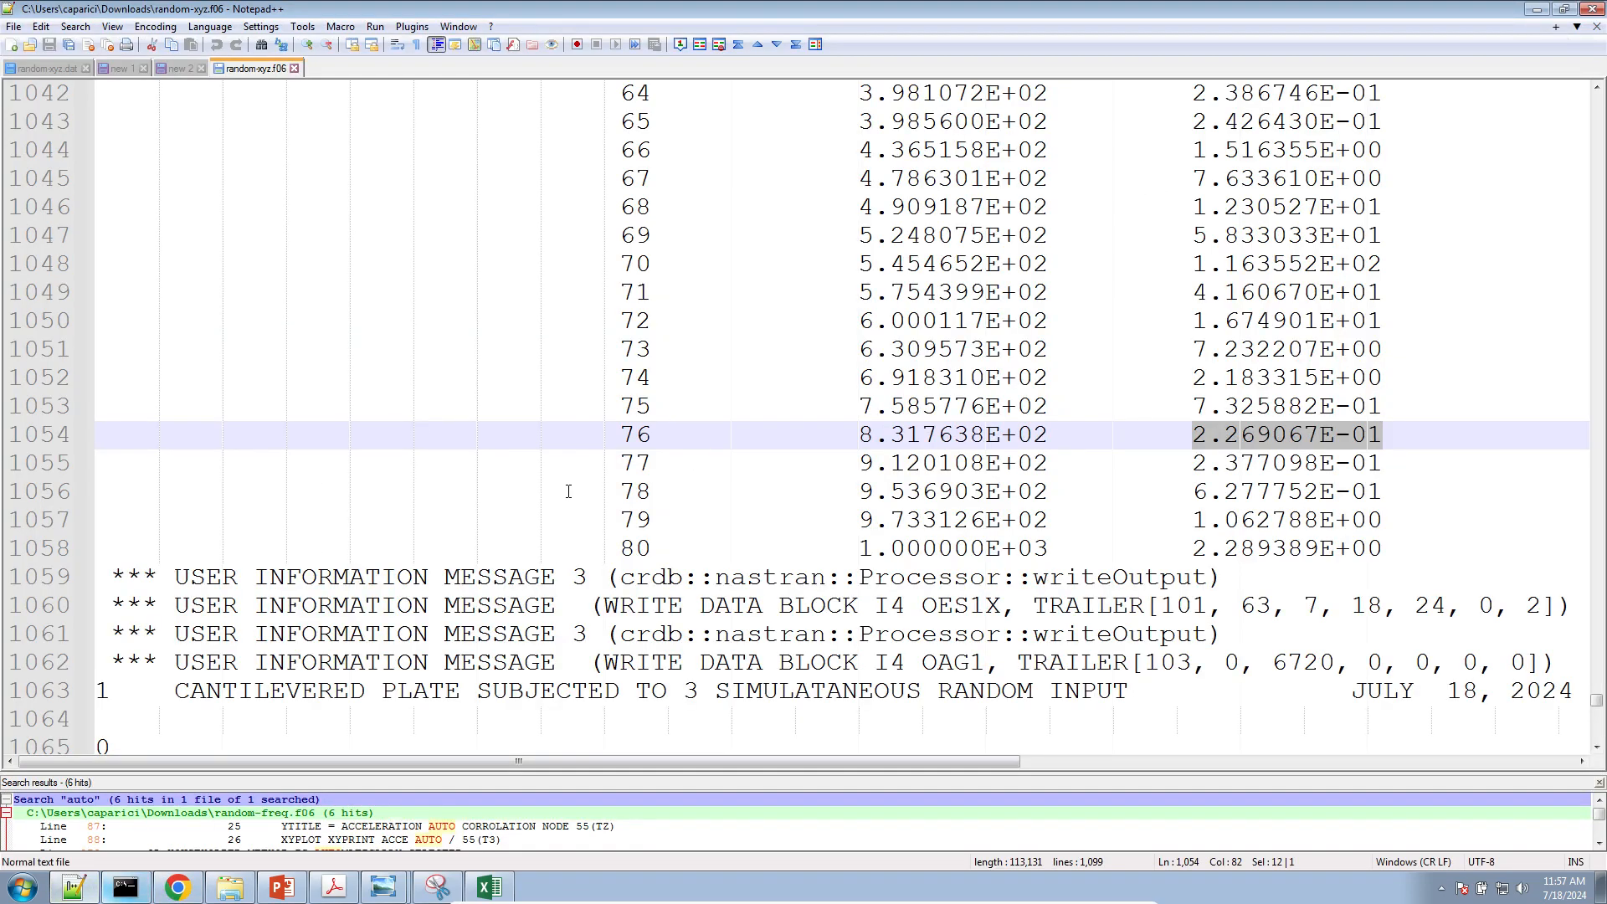
{"action": "scroll", "coordinate": [568, 491], "scroll_direction": "down", "scroll_amount": 2, "text": "ctrl"}
{"action": "scroll", "coordinate": [568, 491], "scroll_direction": "up", "scroll_amount": 17}
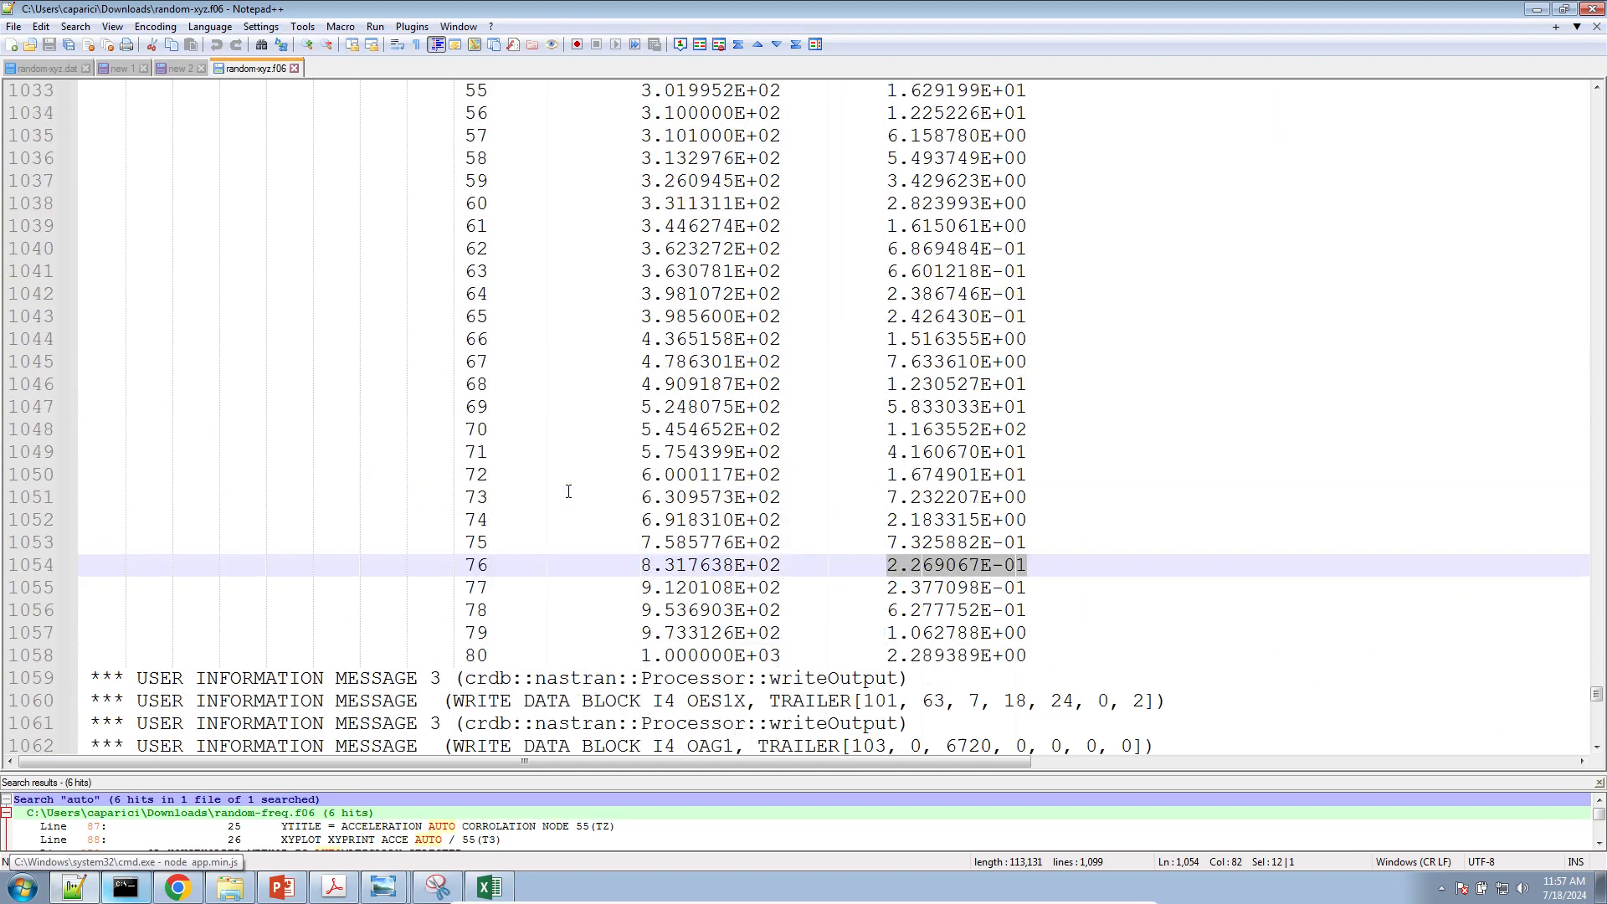
{"action": "scroll", "coordinate": [568, 492], "scroll_direction": "down", "scroll_amount": 1, "text": "ctrl"}
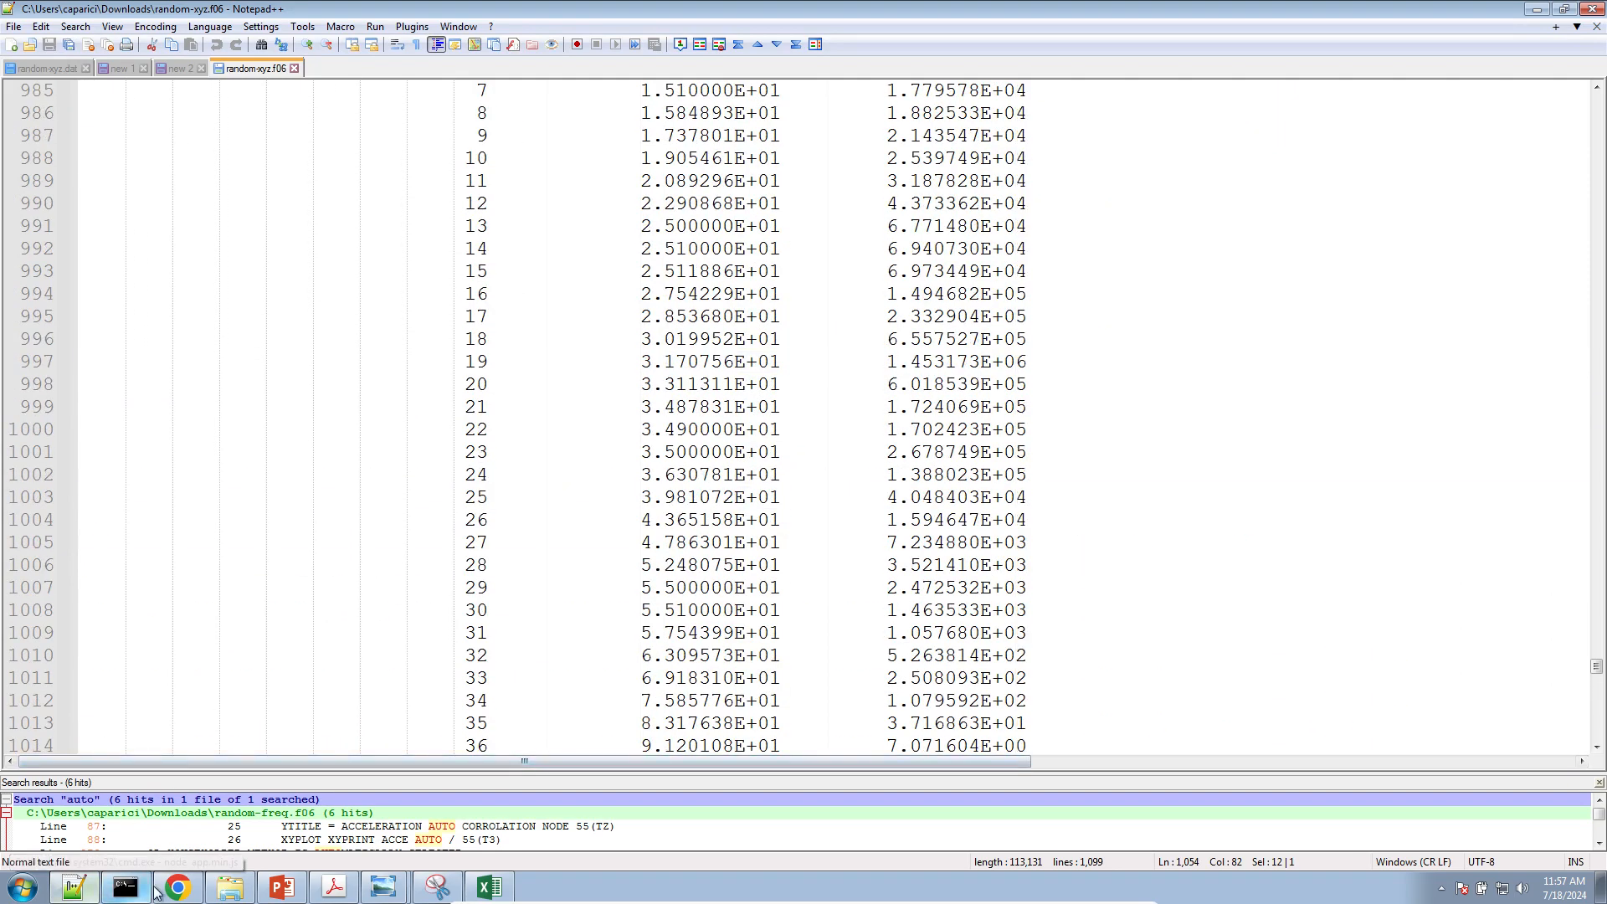
{"action": "key", "text": "alt+Tab"}
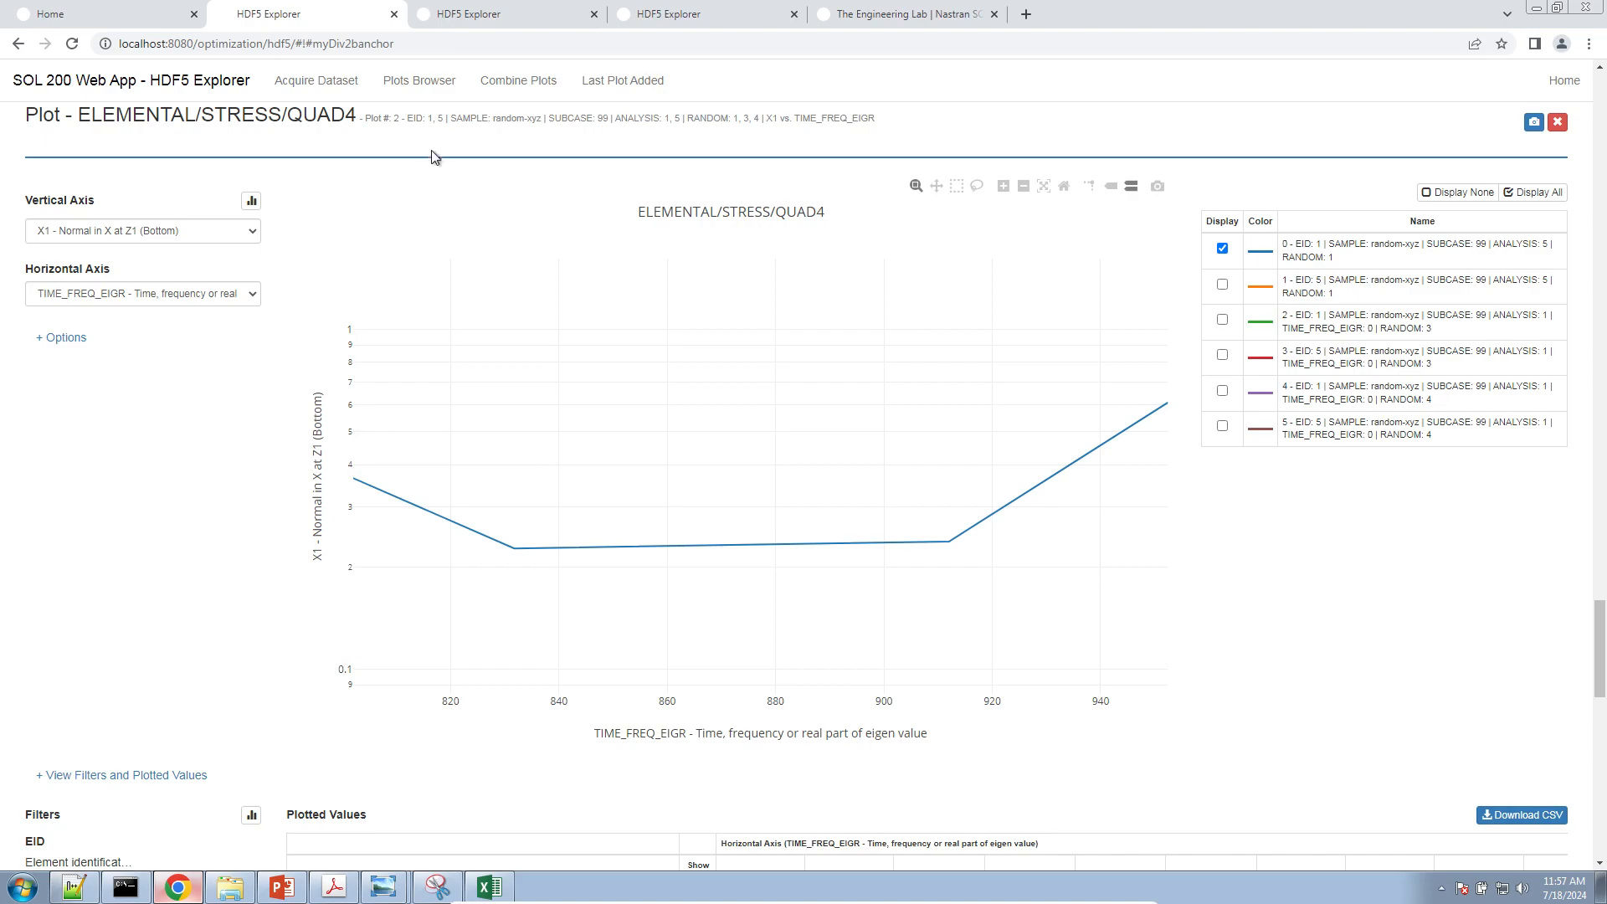
Find the NODAL/ACCELERATION plot in the Plots Browser and autoscale it to show the full node 111 curve
{"action": "left_click", "coordinate": [418, 84]}
{"action": "scroll", "coordinate": [1564, 544], "scroll_direction": "down", "scroll_amount": 20}
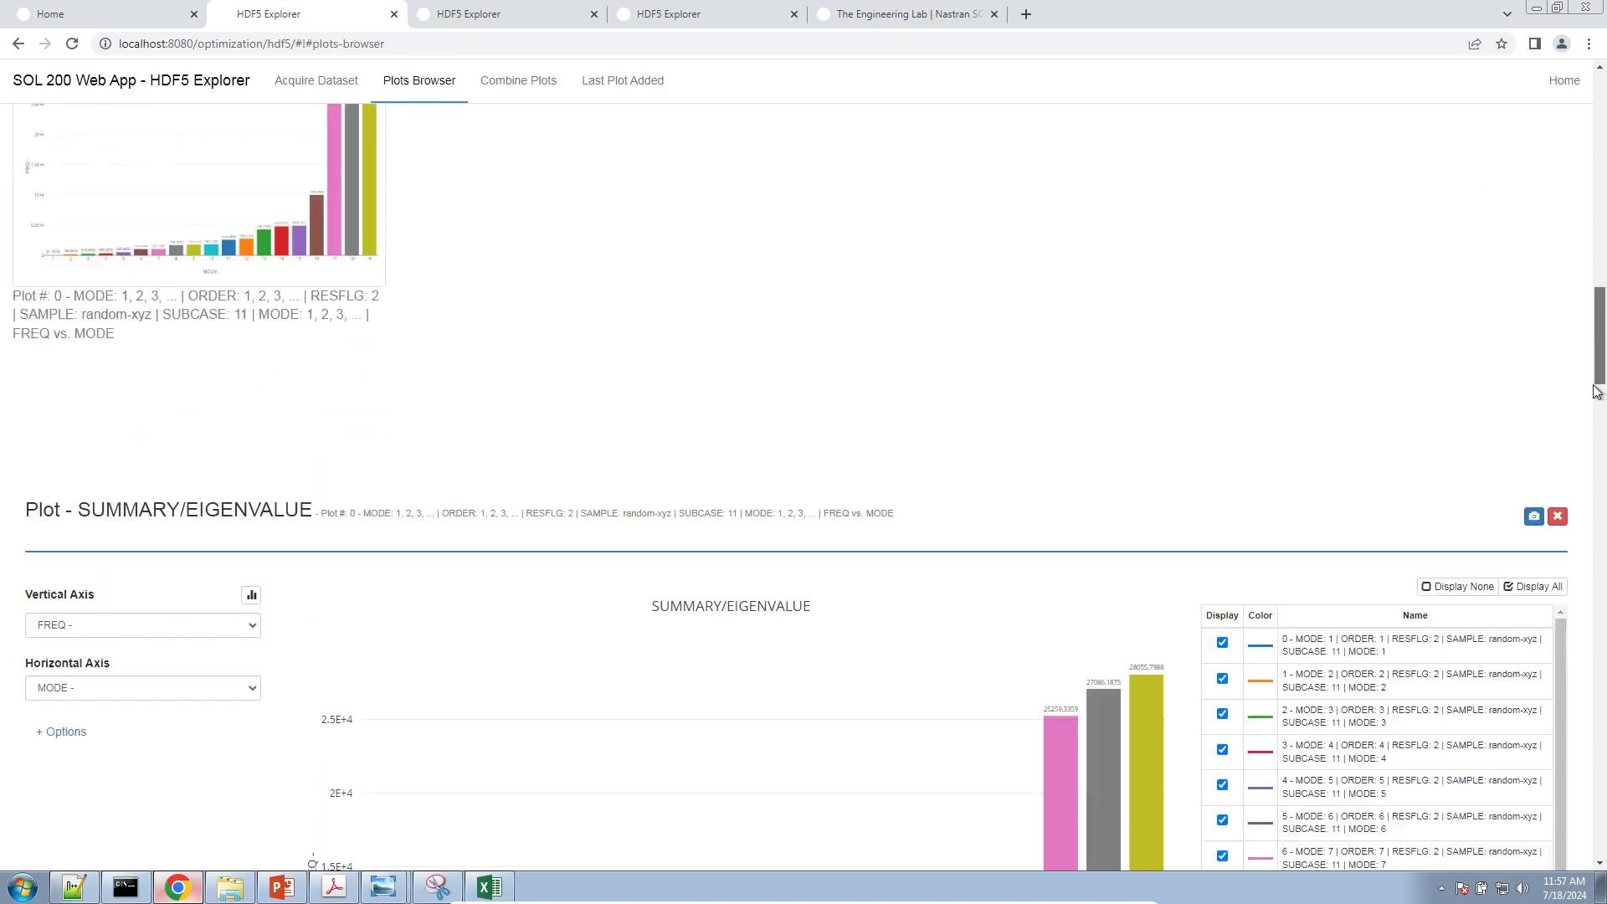
{"action": "scroll", "coordinate": [1556, 544], "scroll_direction": "up", "scroll_amount": 8}
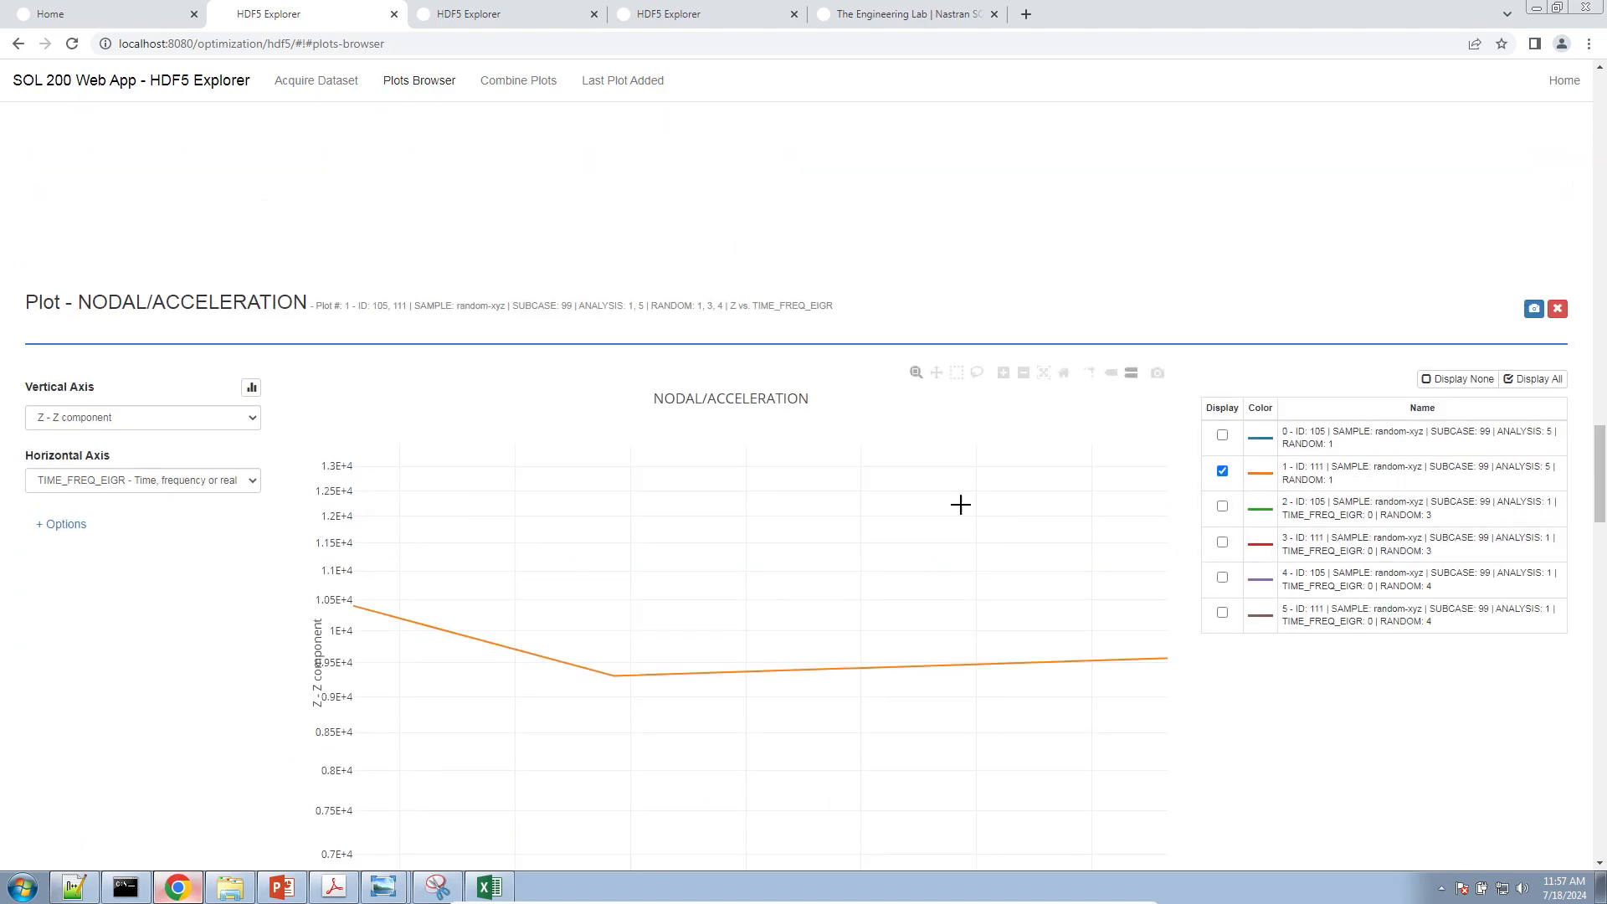
{"action": "left_click", "coordinate": [1063, 380]}
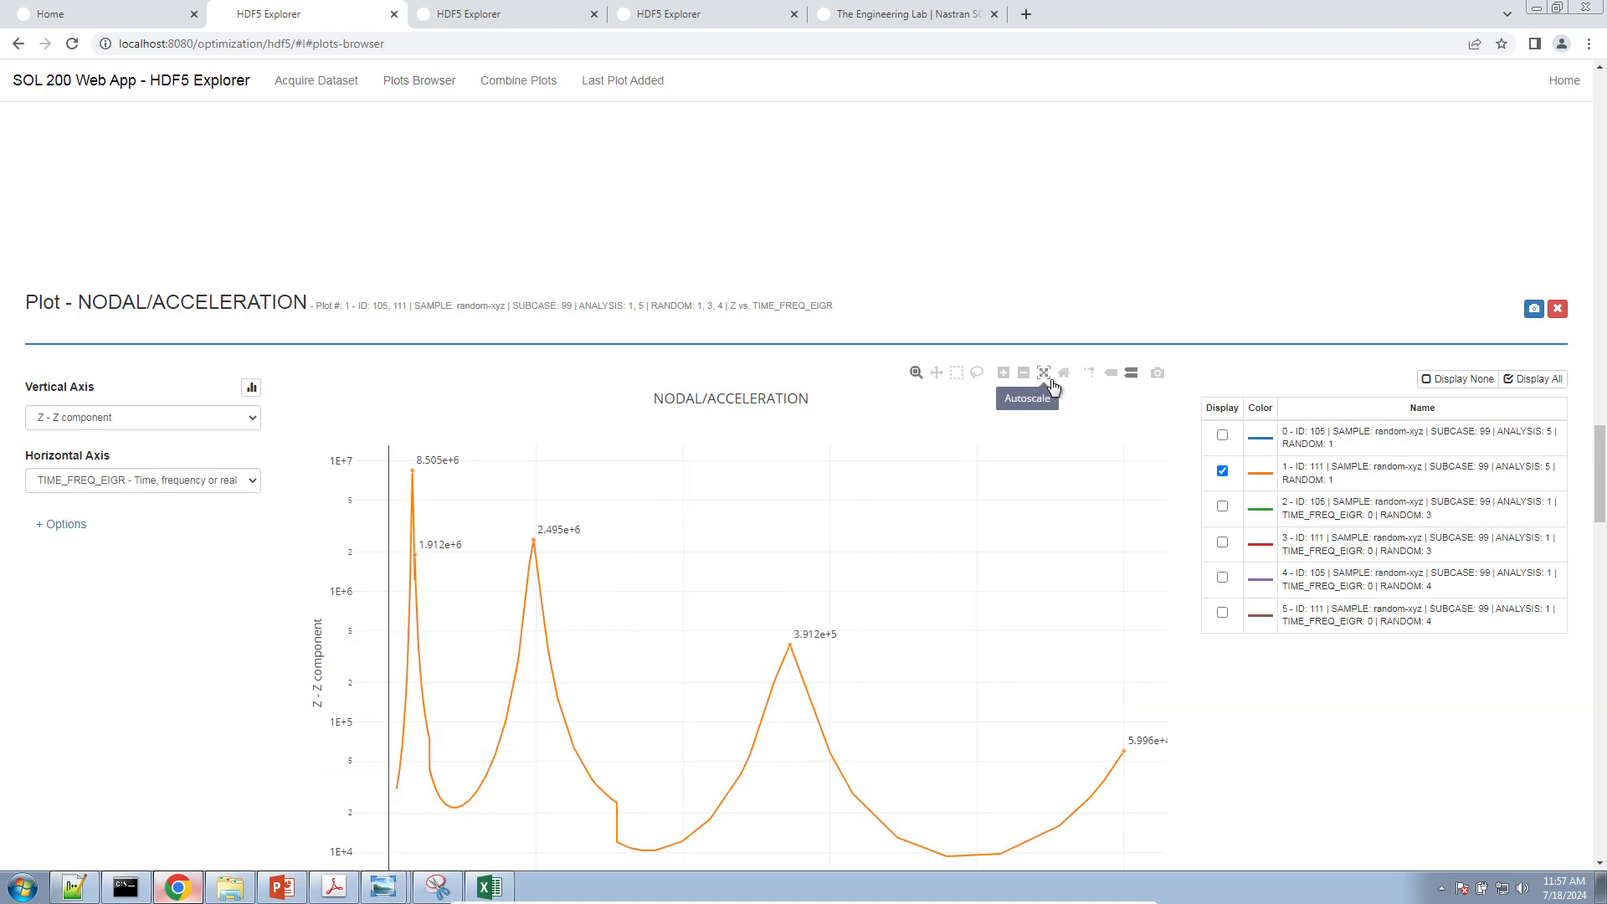
{"action": "scroll", "coordinate": [726, 454], "scroll_direction": "down", "scroll_amount": 3}
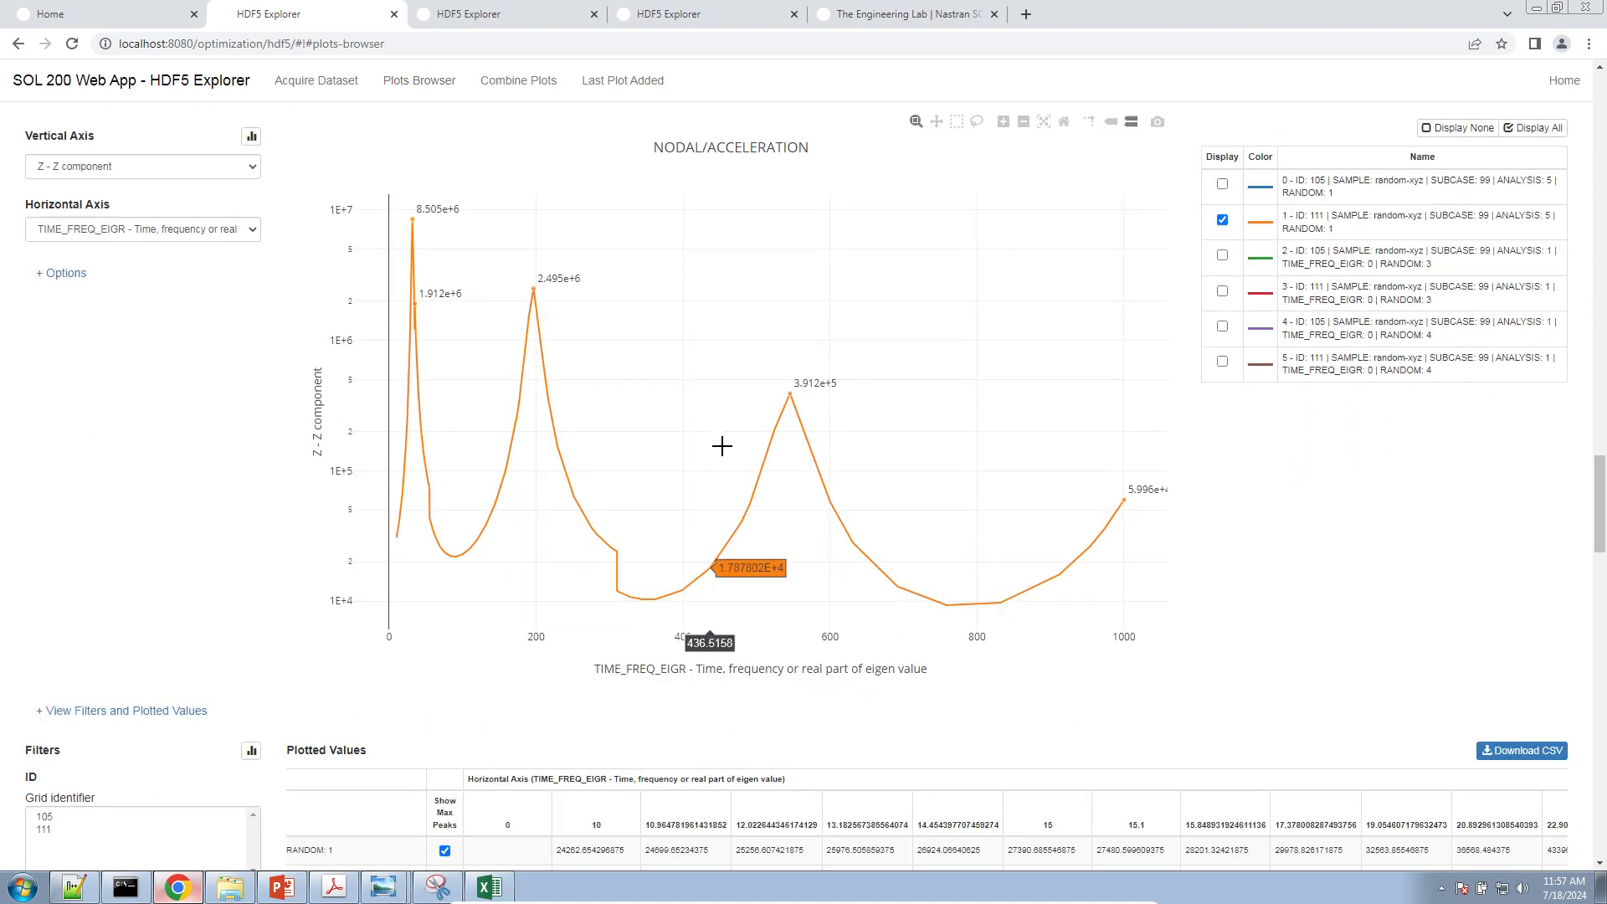
Review the acceleration table above the stress summary in random-xyz.f06, and return to the NODAL/ACCELERATION plot to compare
{"action": "left_click", "coordinate": [73, 886]}
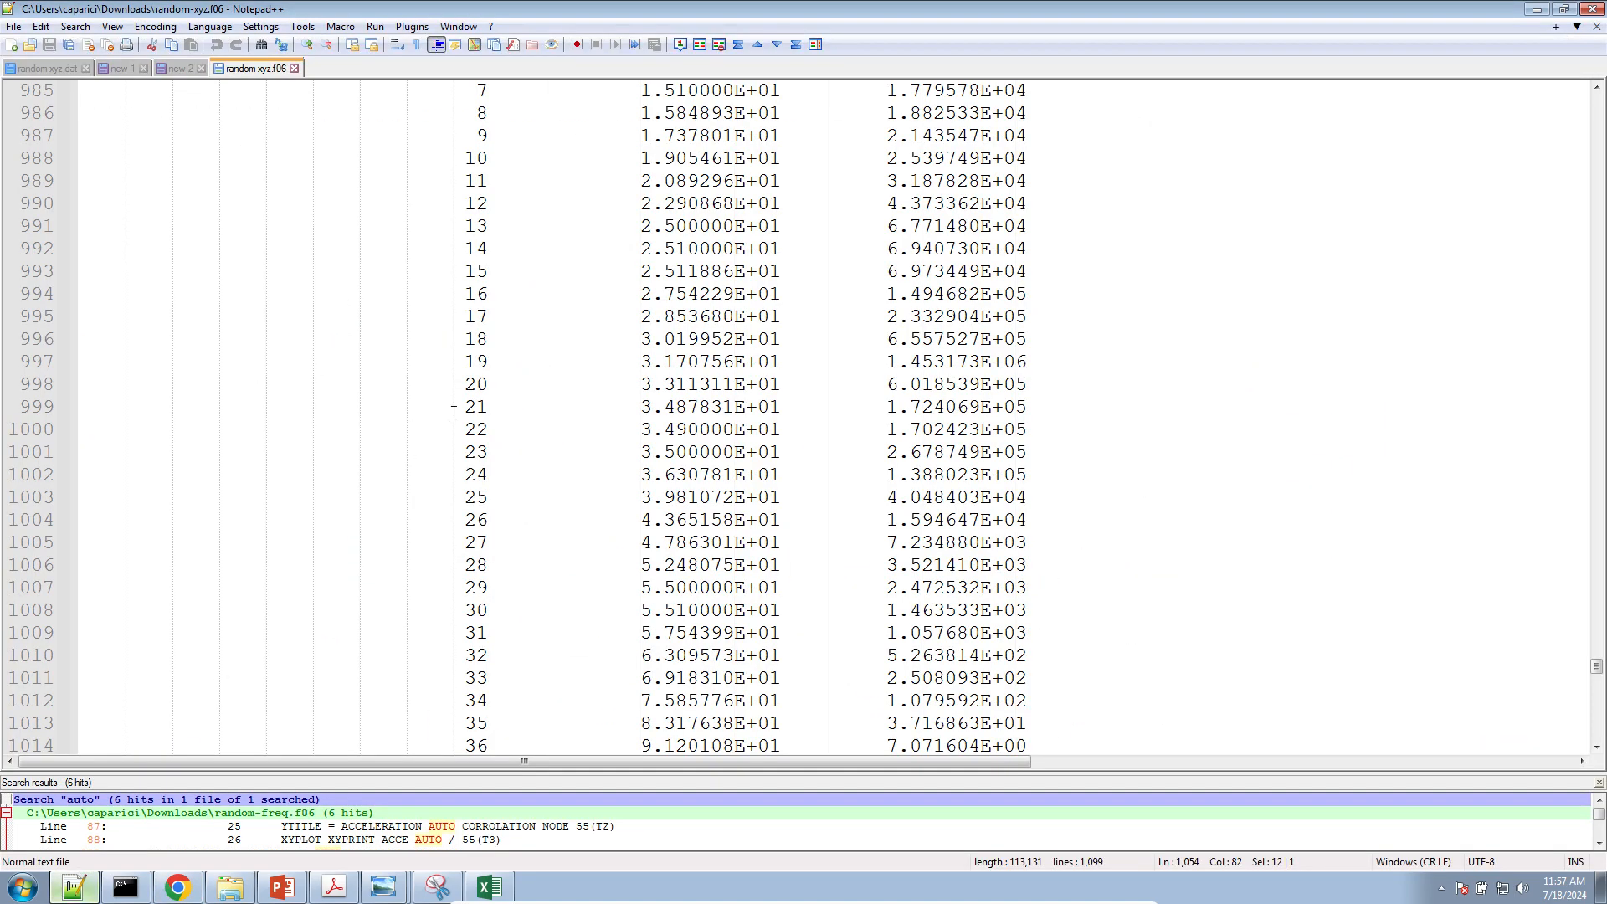
{"action": "scroll", "coordinate": [452, 413], "scroll_direction": "down", "scroll_amount": 3, "text": "ctrl"}
{"action": "scroll", "coordinate": [453, 412], "scroll_direction": "up", "scroll_amount": 13}
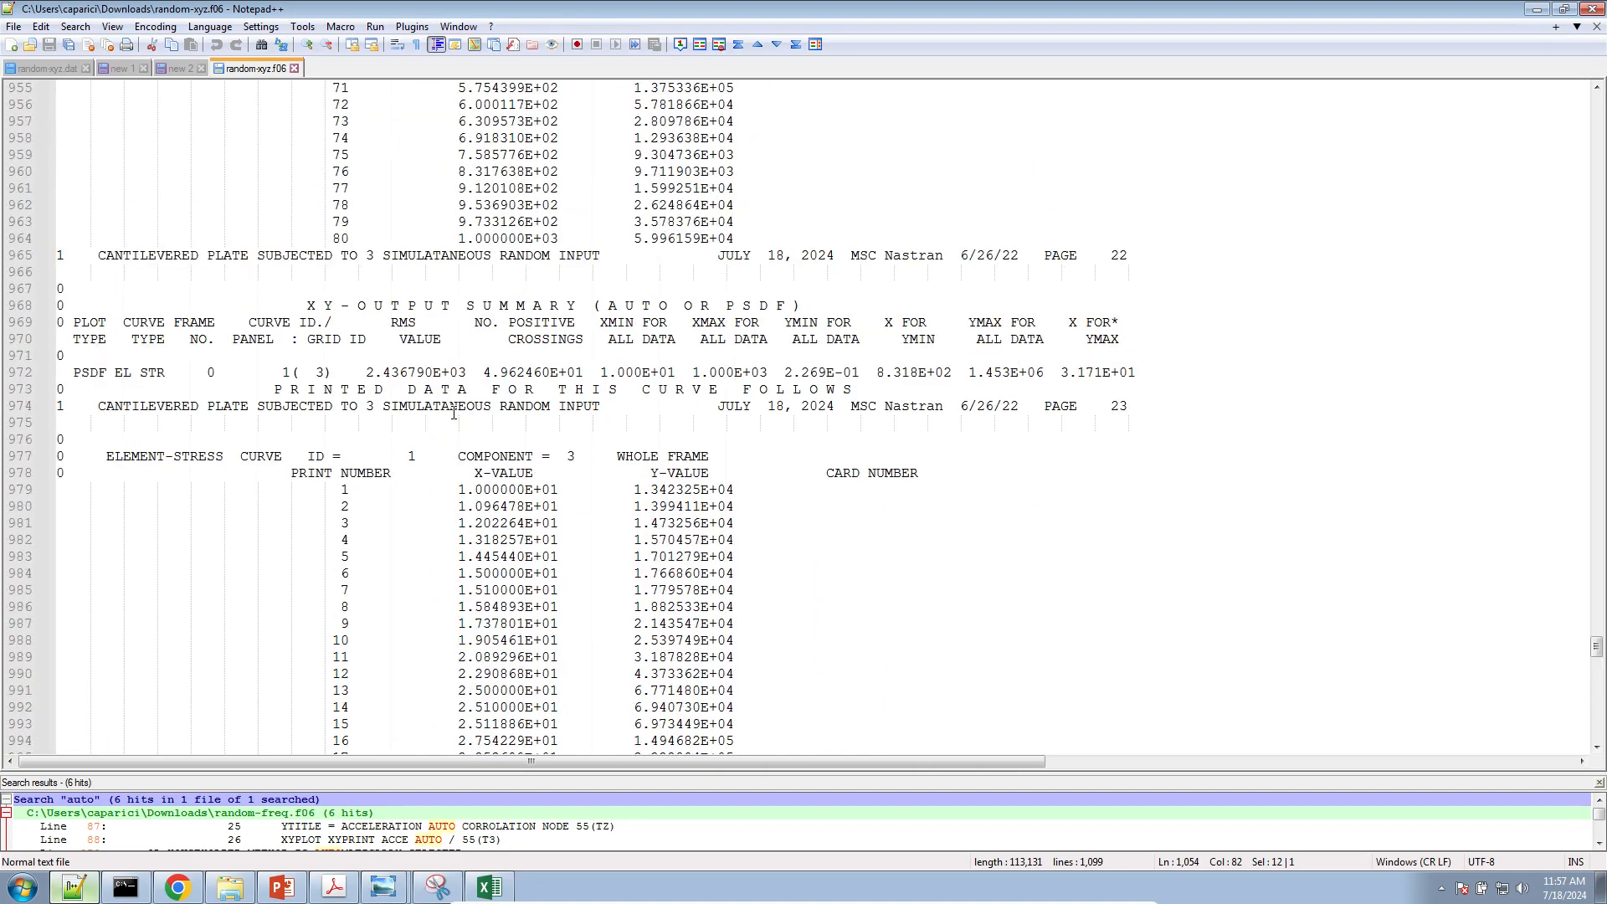
{"action": "scroll", "coordinate": [452, 413], "scroll_direction": "up", "scroll_amount": 3}
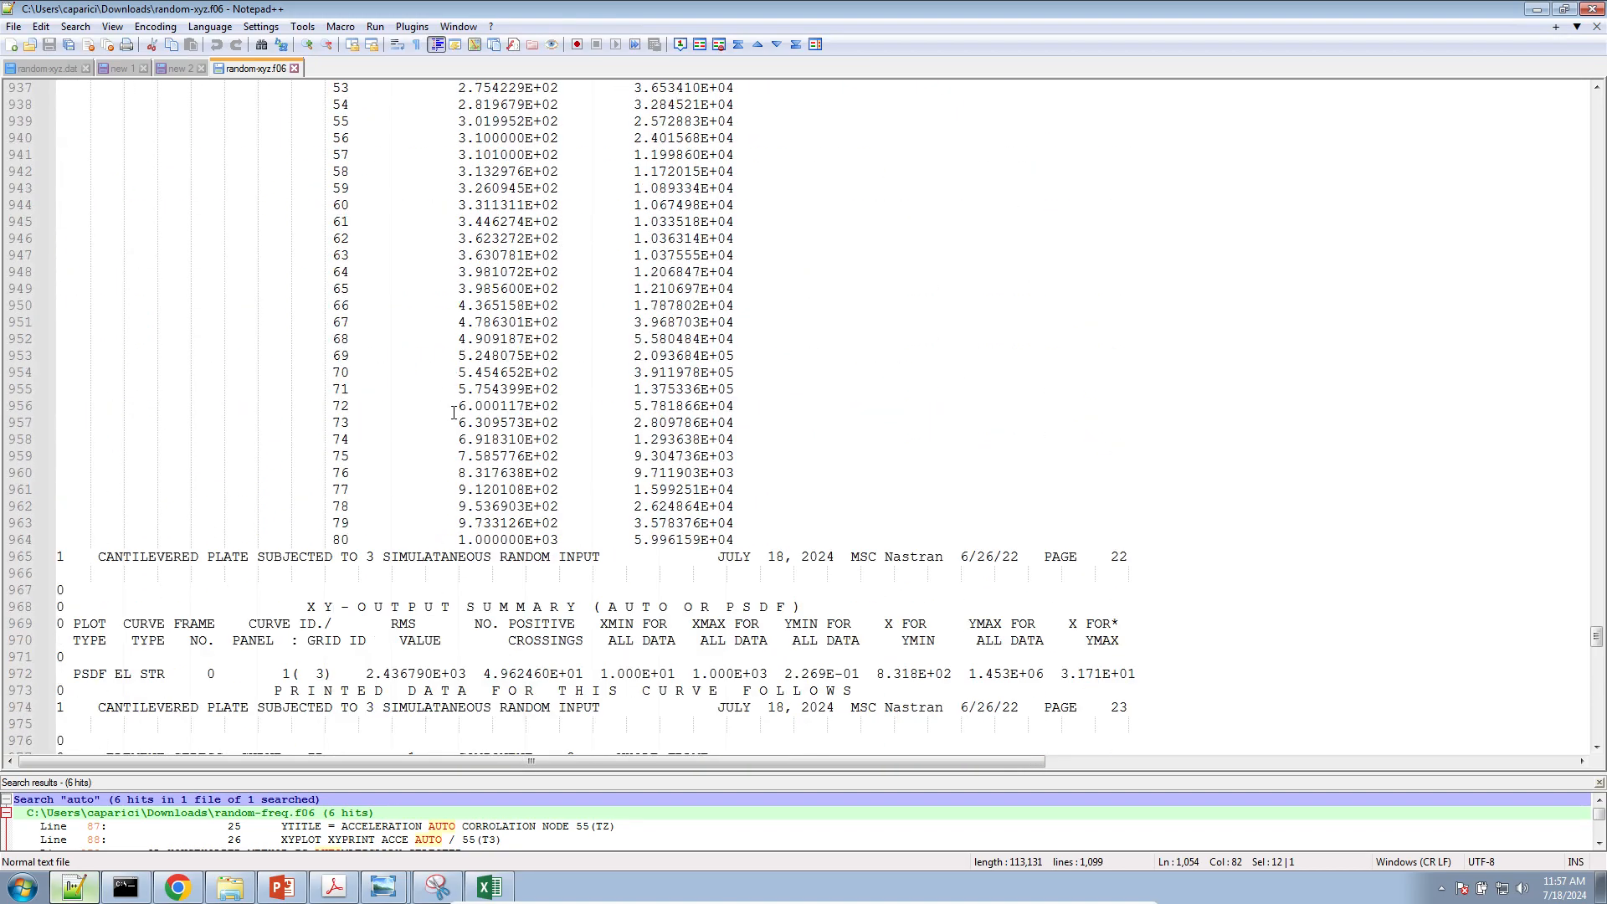
{"action": "scroll", "coordinate": [454, 396], "scroll_direction": "up", "scroll_amount": 5}
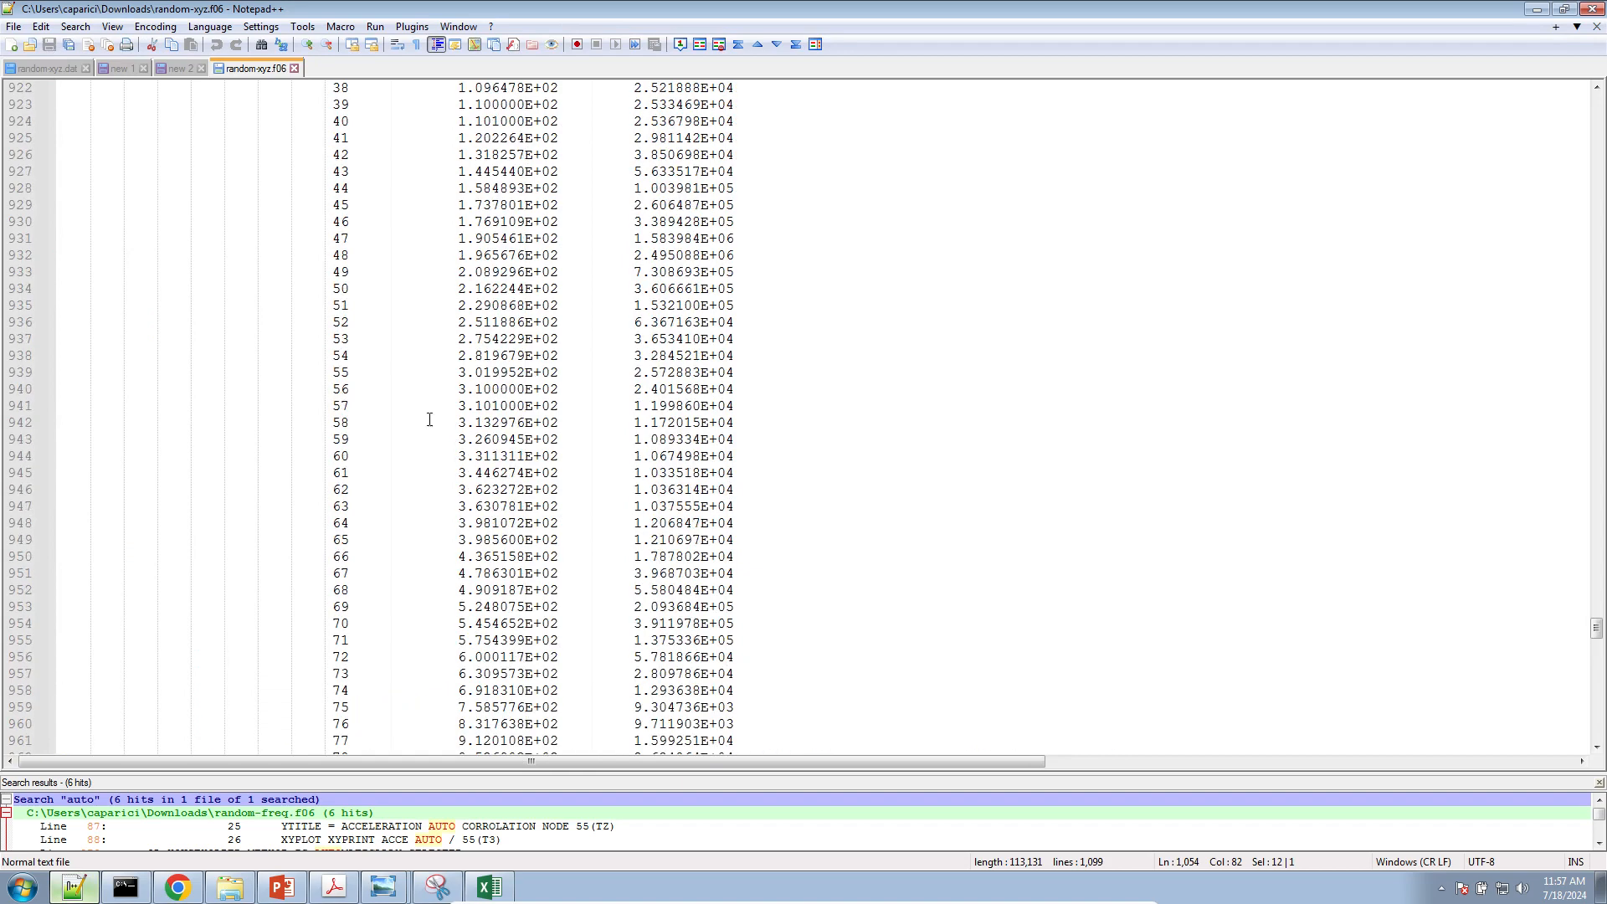
{"action": "left_click", "coordinate": [178, 887]}
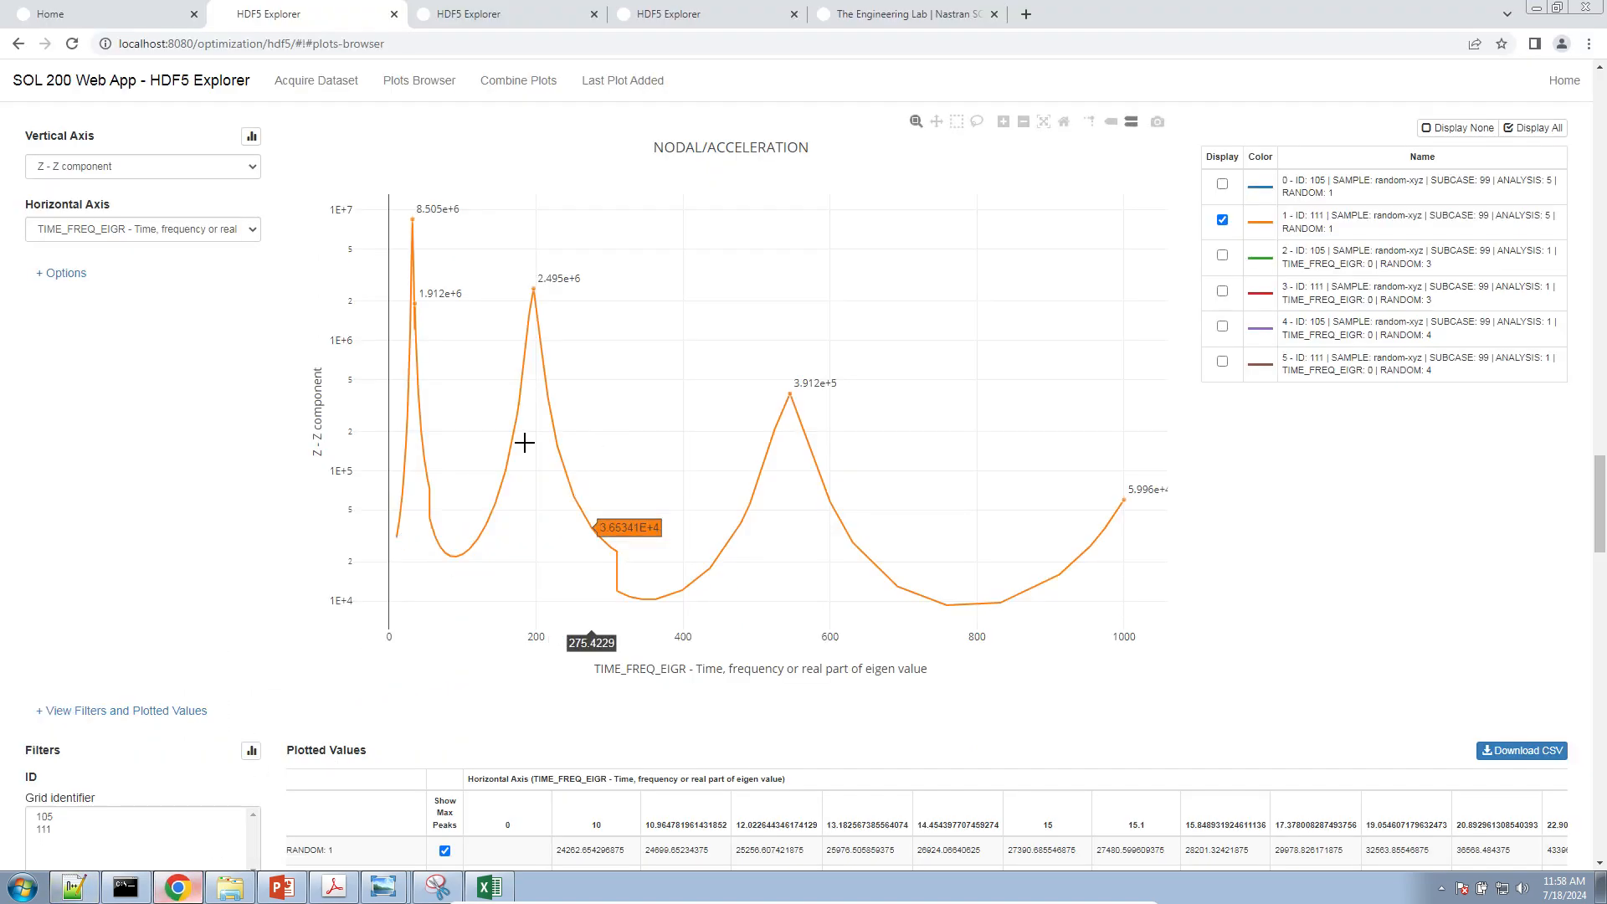
Open random-xyz.dat and highlight the ACCELERATION output request and the xyprint acceleration and stress PSDF requests
{"action": "left_click", "coordinate": [81, 876]}
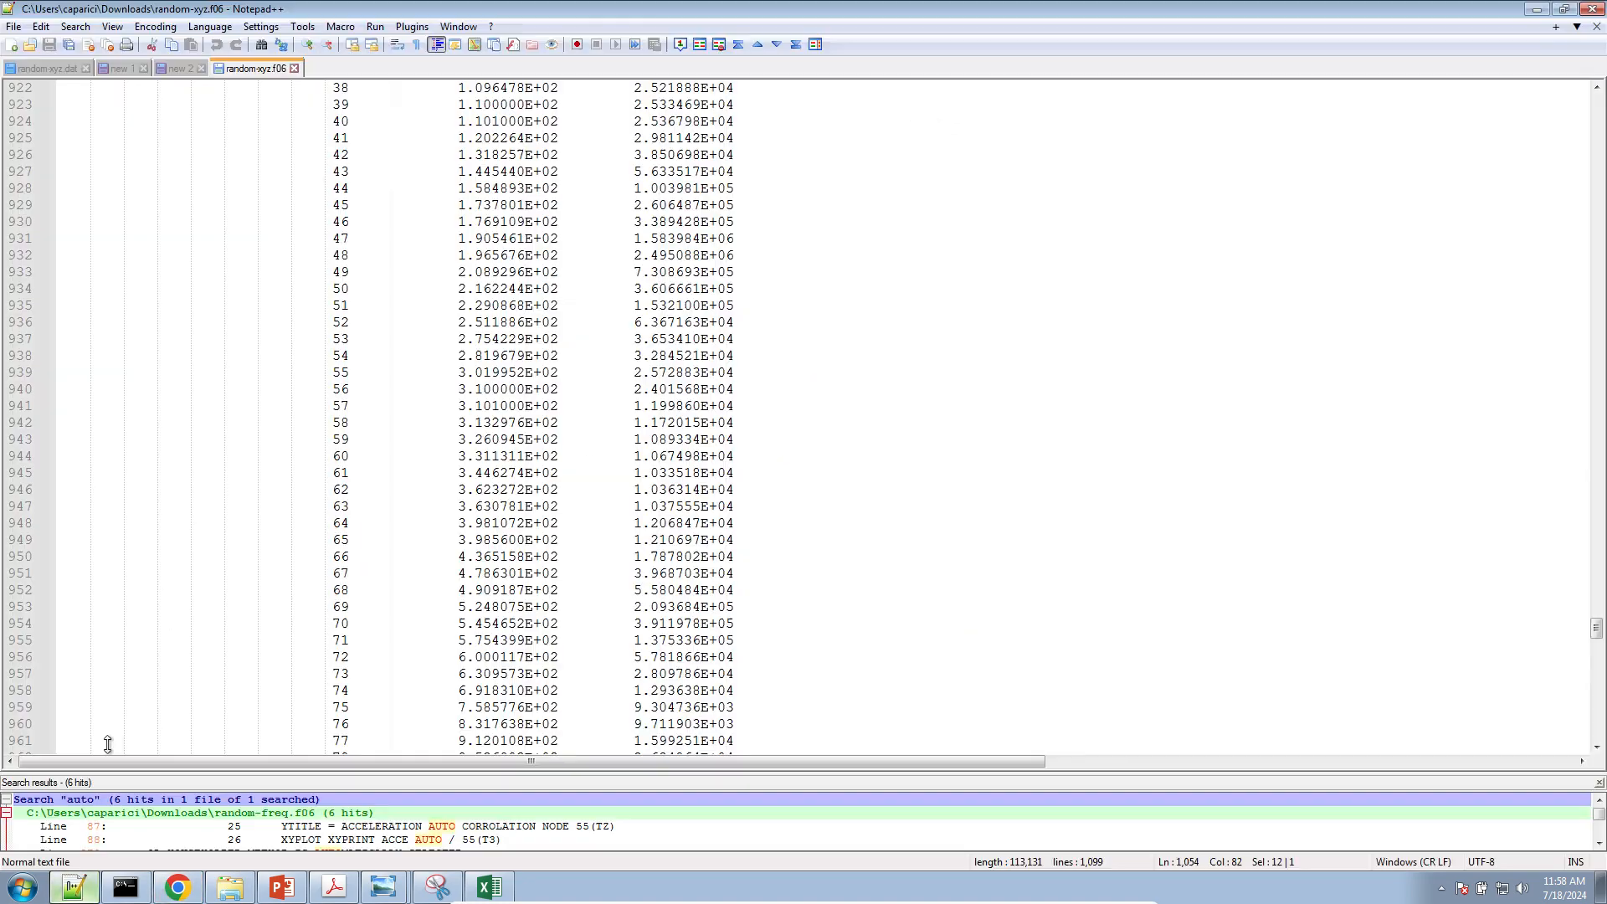
{"action": "left_click", "coordinate": [21, 70]}
{"action": "scroll", "coordinate": [172, 416], "scroll_direction": "up", "scroll_amount": 11}
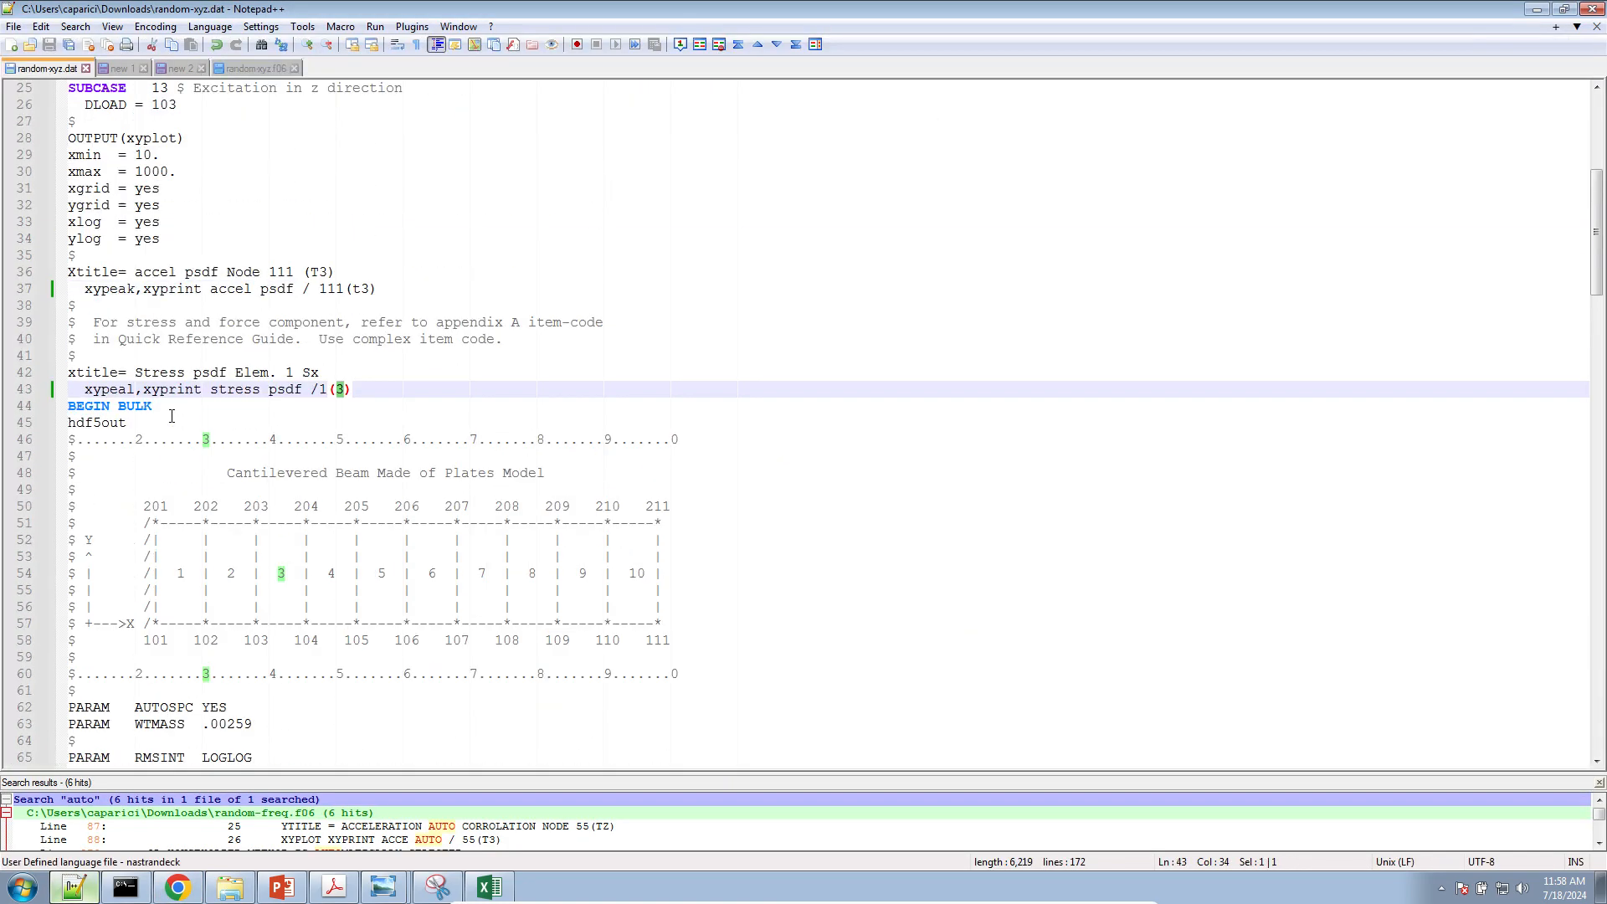
{"action": "scroll", "coordinate": [171, 416], "scroll_direction": "up", "scroll_amount": 2, "text": "ctrl"}
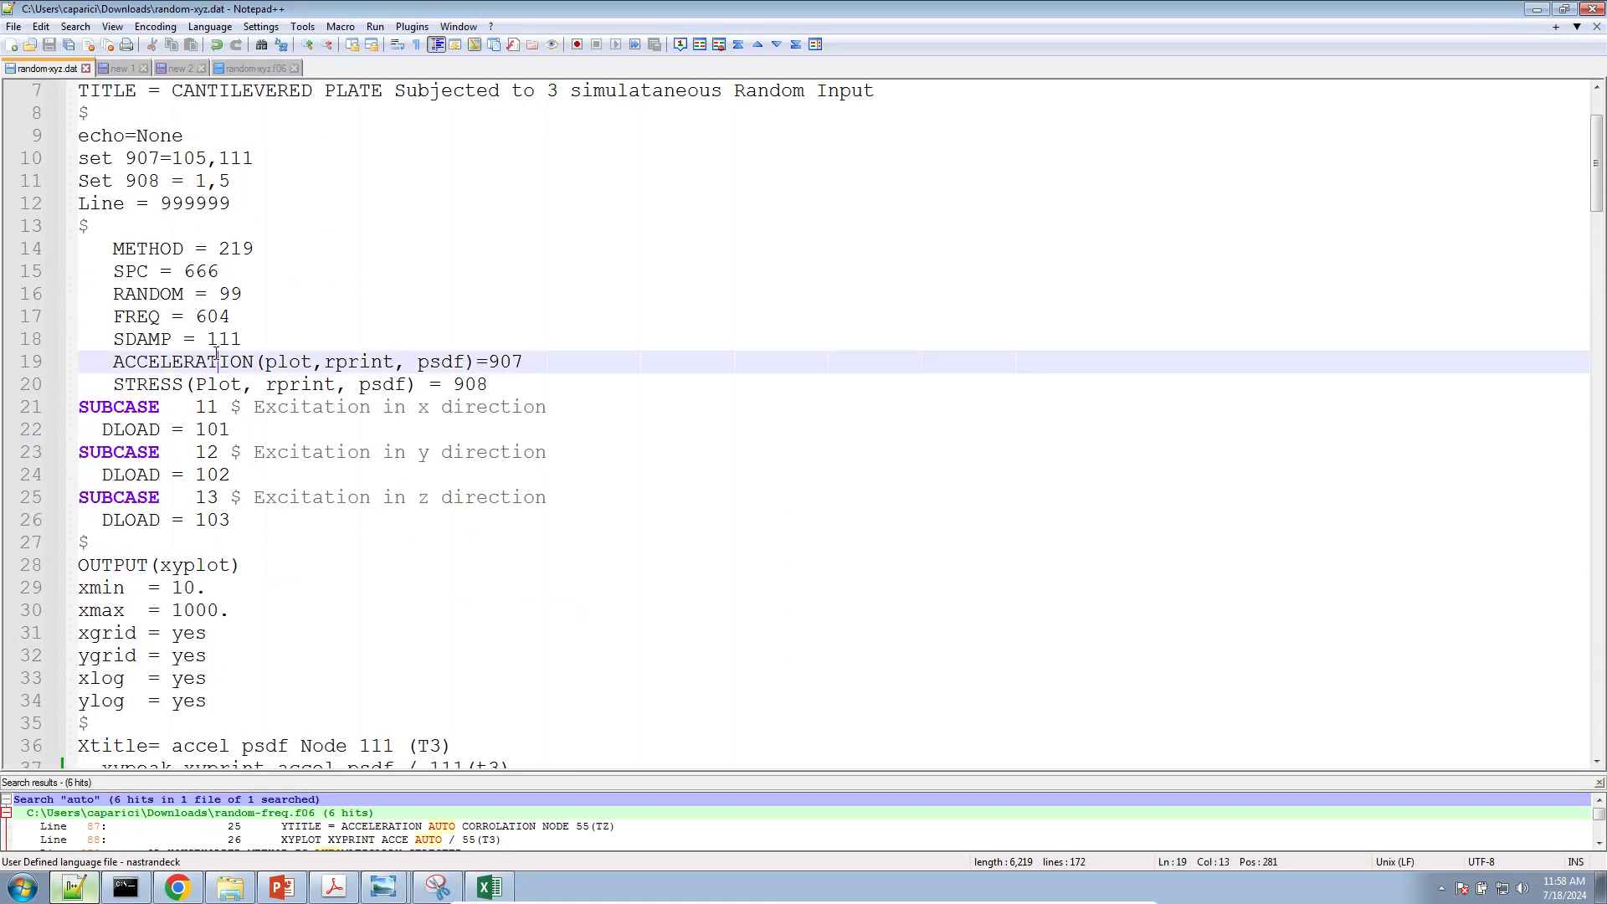
{"action": "triple_click", "coordinate": [216, 356]}
{"action": "scroll", "coordinate": [166, 495], "scroll_direction": "down", "scroll_amount": 4}
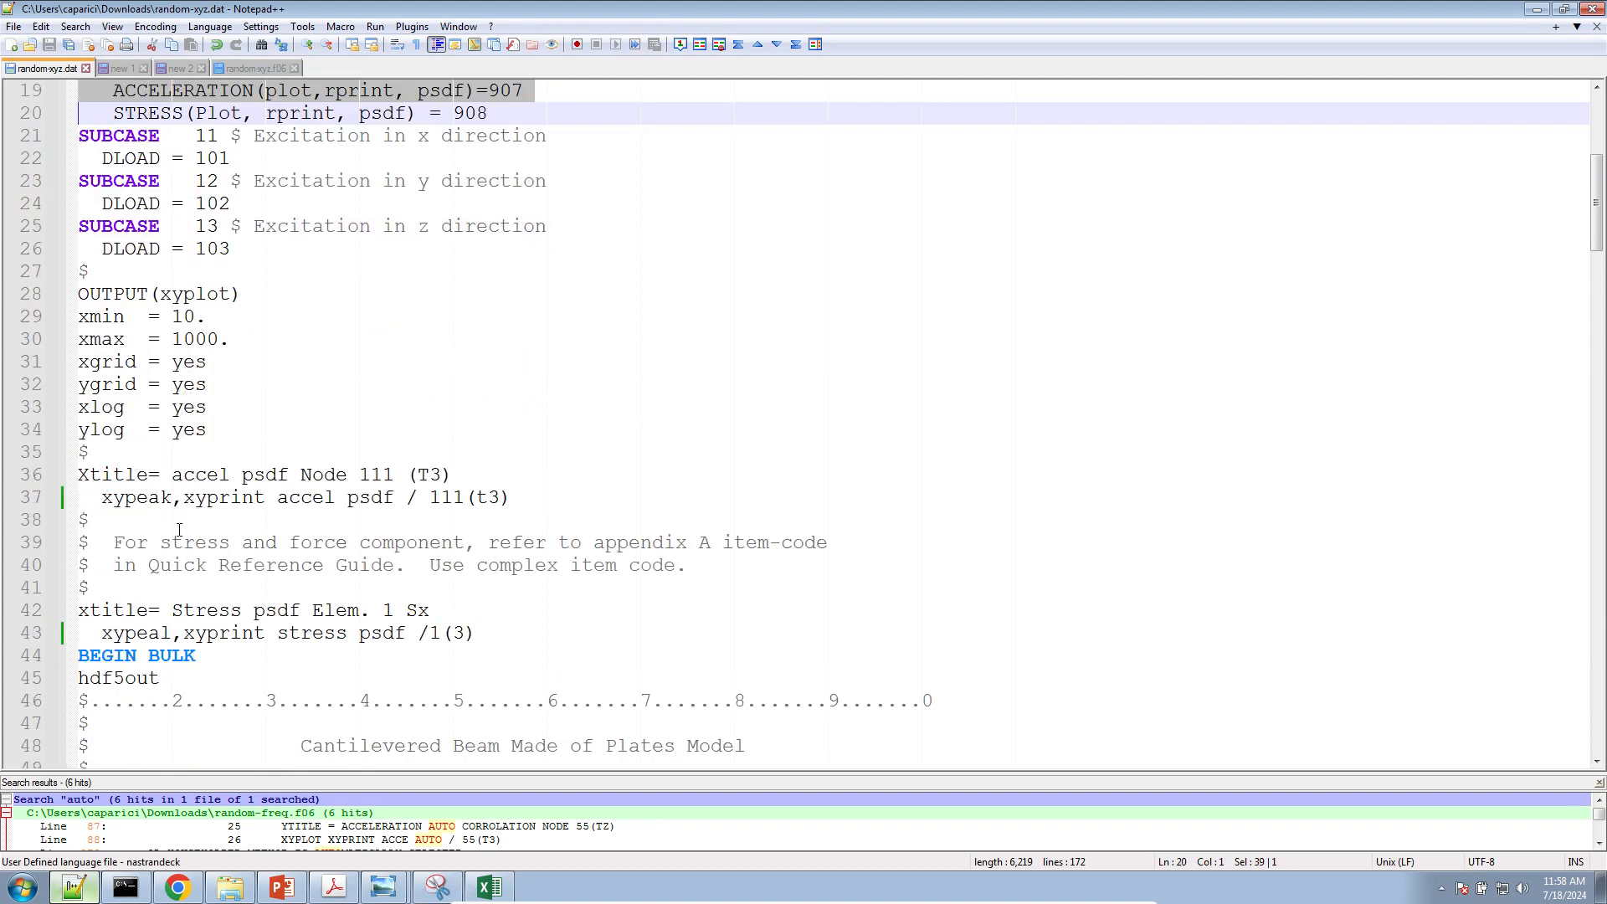
{"action": "left_click_drag", "start_coordinate": [500, 649], "coordinate": [73, 492]}
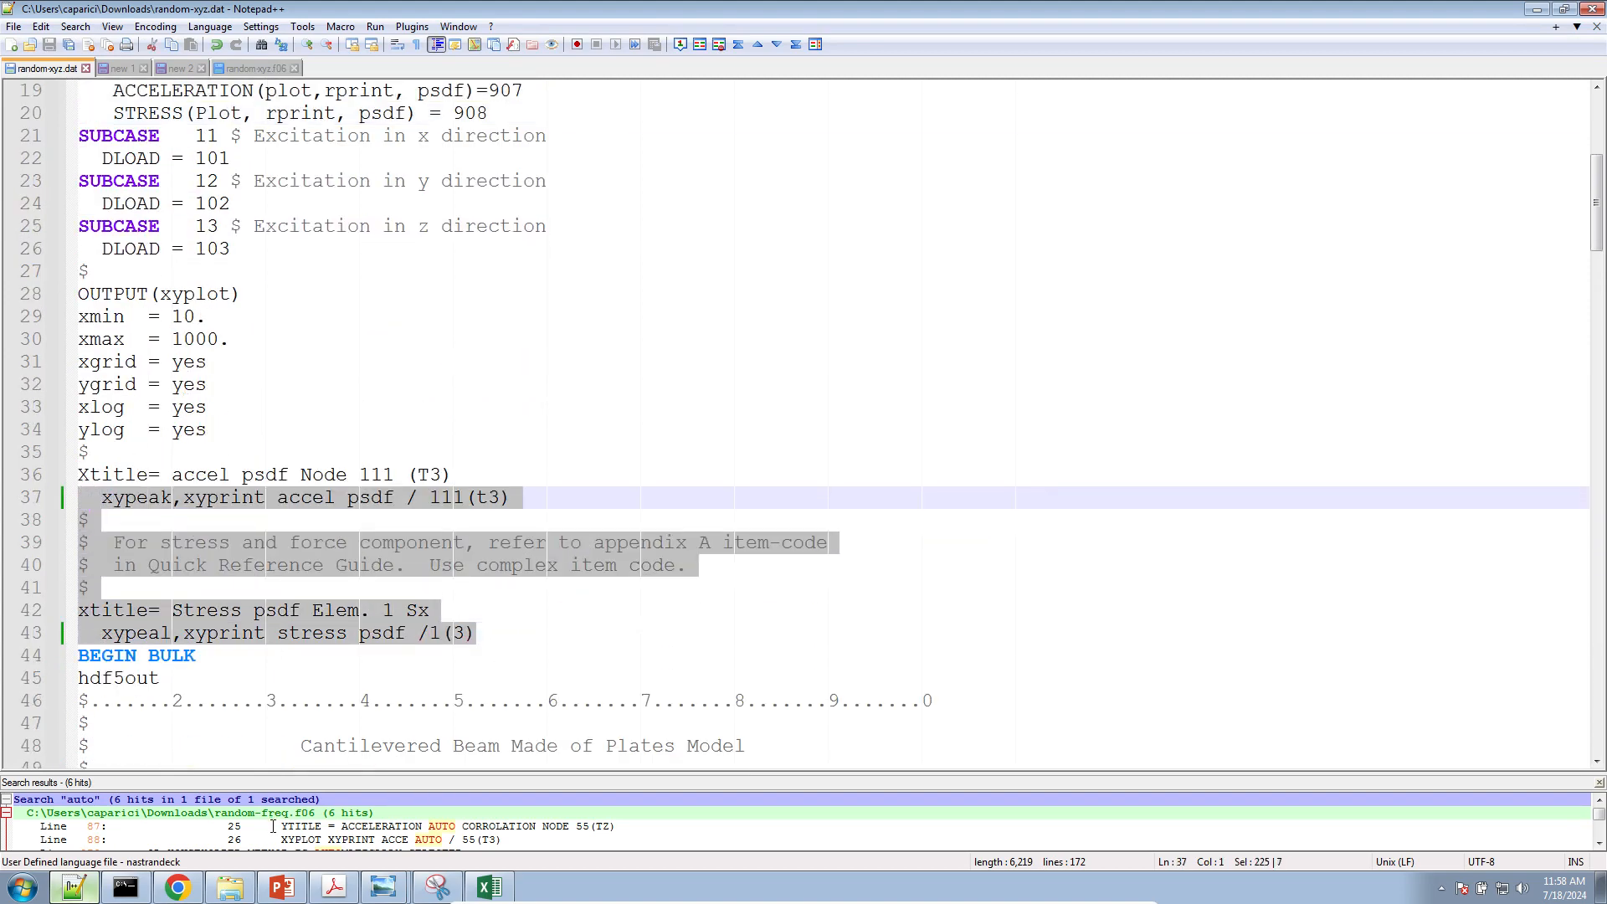
Switch to the Dynamic Analysis User's Guide in Acrobat and highlight Example 2's title about the plate with cross-spectrum input
{"action": "left_click", "coordinate": [334, 887]}
{"action": "scroll", "coordinate": [593, 475], "scroll_direction": "down", "scroll_amount": 10}
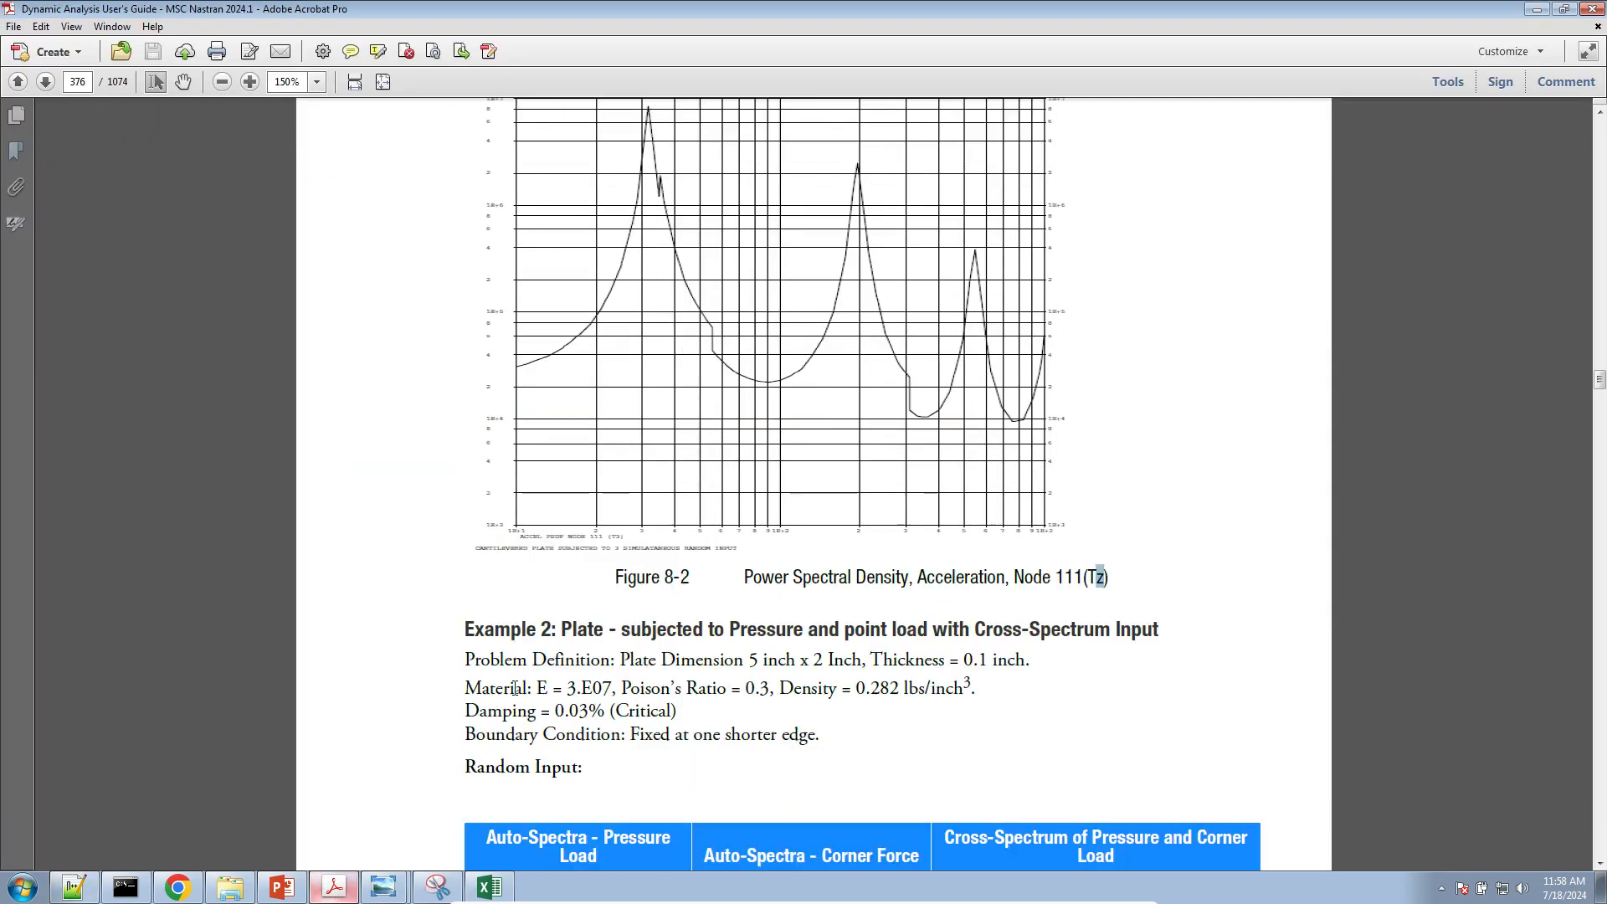
{"action": "left_click_drag", "start_coordinate": [563, 386], "coordinate": [1154, 389]}
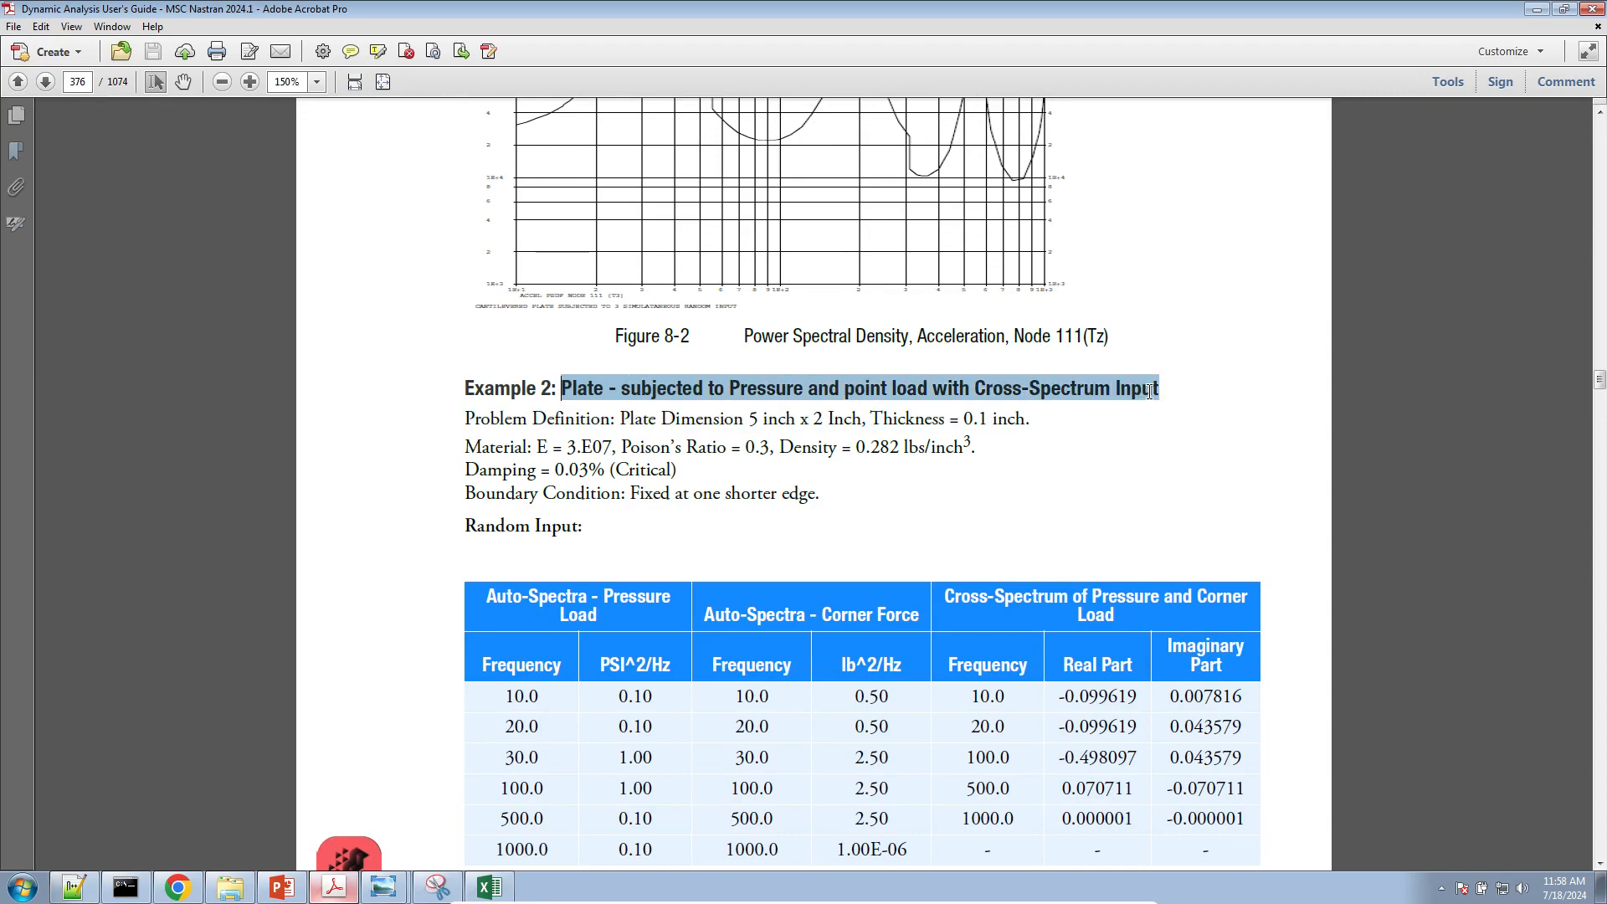
Examine Example 2's printed output and Figures 8-4 and 8-5 for the acceleration of grids 55 and 28
{"action": "scroll", "coordinate": [1122, 508], "scroll_direction": "down", "scroll_amount": 12}
{"action": "scroll", "coordinate": [1121, 508], "scroll_direction": "down", "scroll_amount": 20}
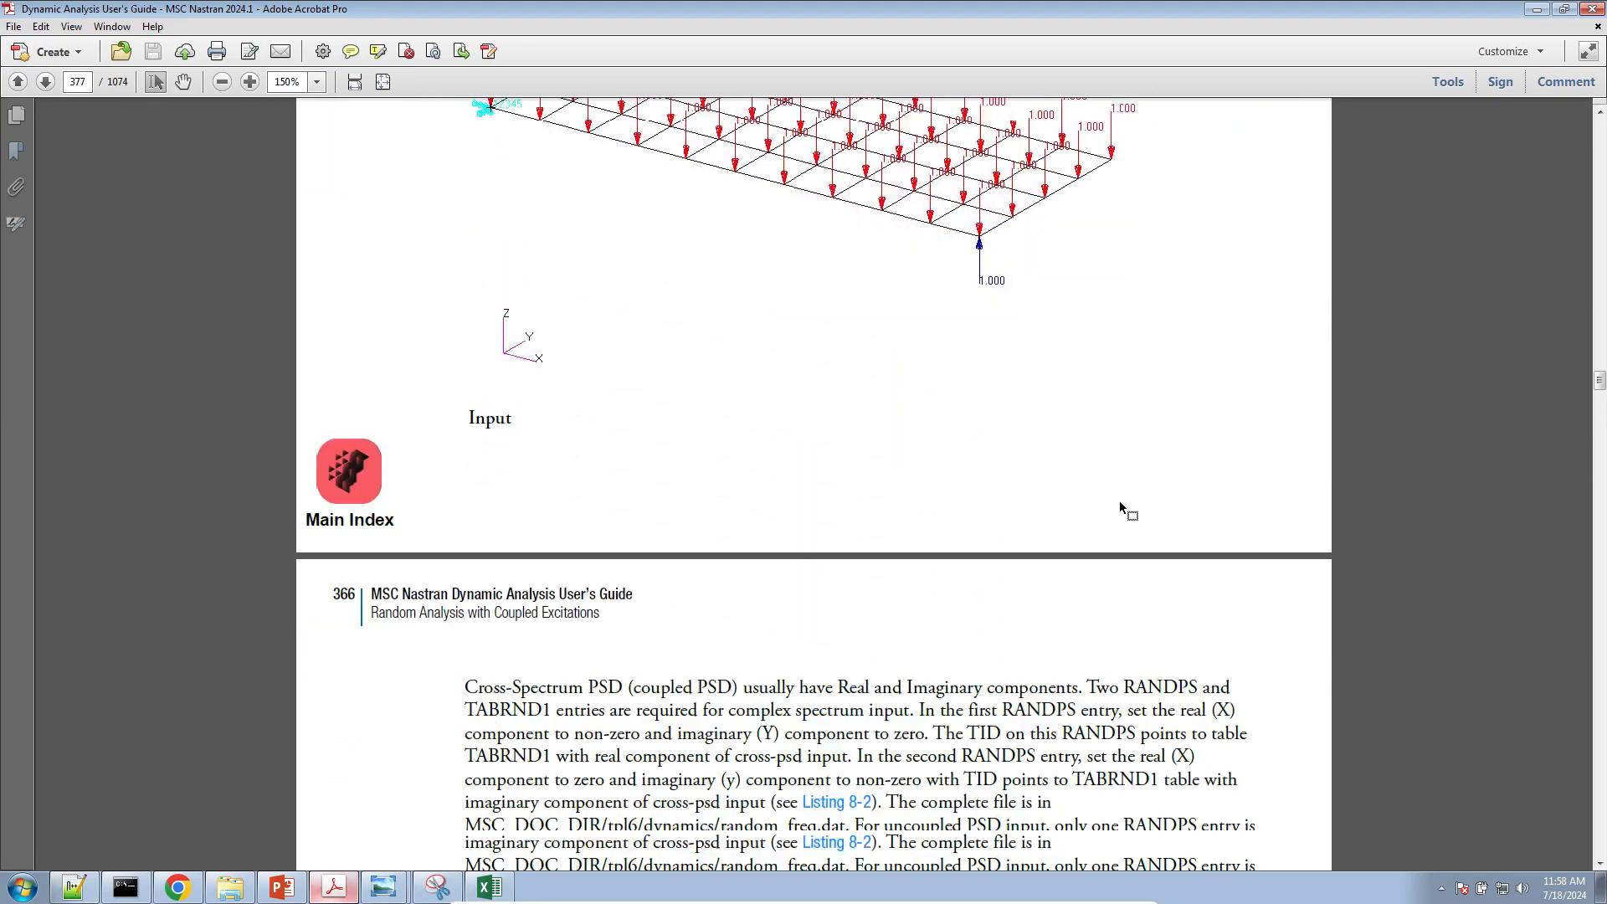
{"action": "scroll", "coordinate": [1119, 508], "scroll_direction": "down", "scroll_amount": 20}
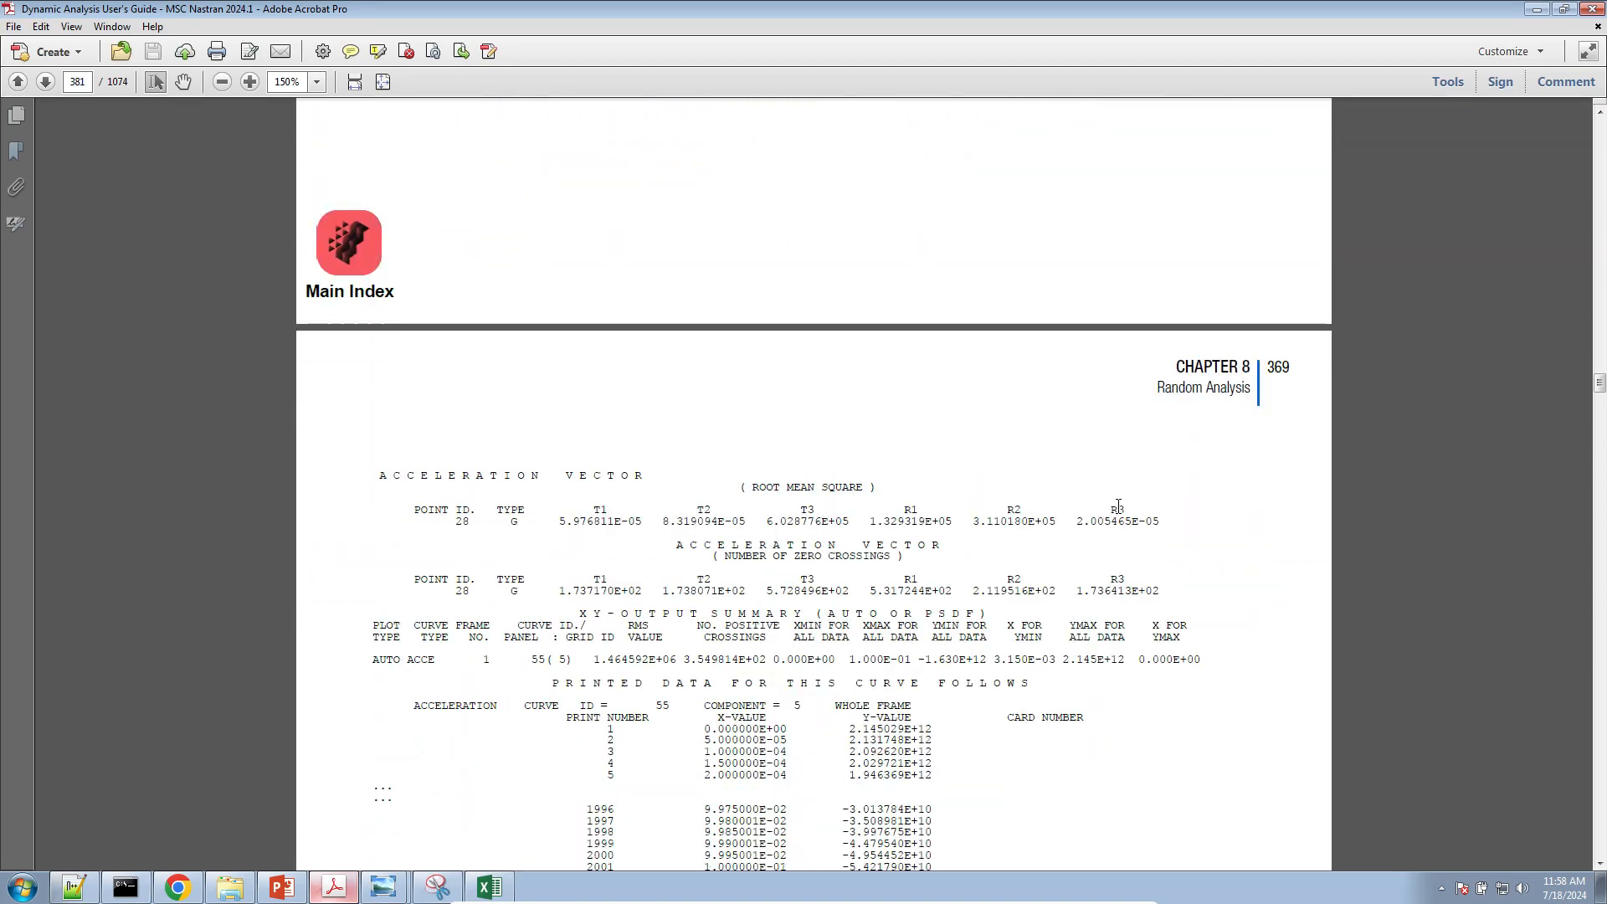
{"action": "scroll", "coordinate": [1119, 511], "scroll_direction": "down", "scroll_amount": 15}
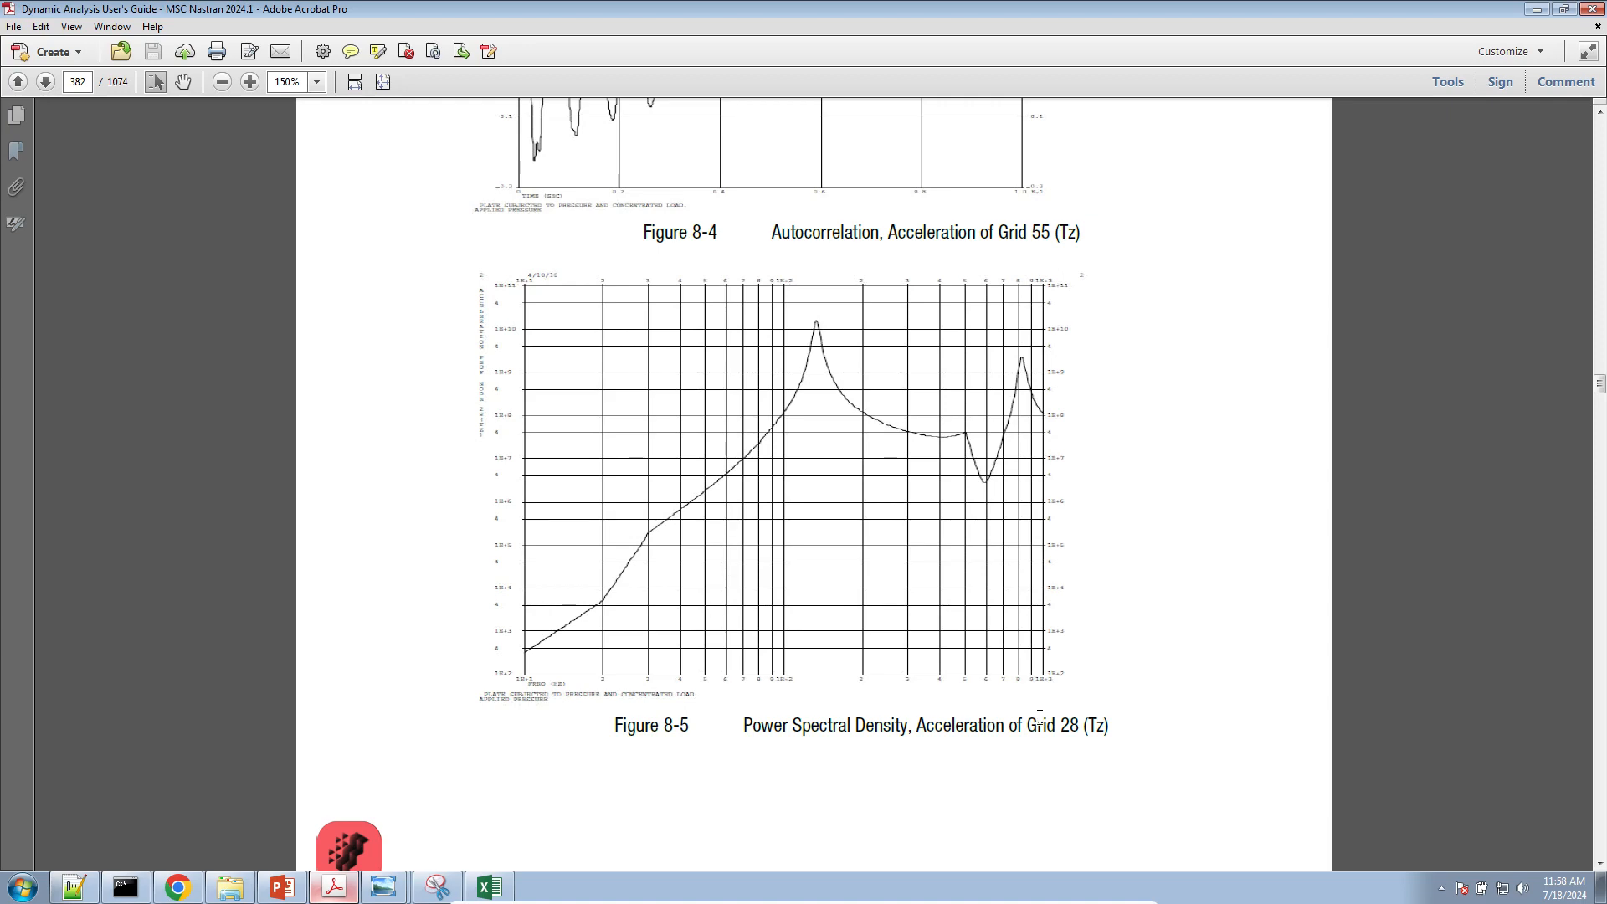
{"action": "scroll", "coordinate": [974, 577], "scroll_direction": "up", "scroll_amount": 5}
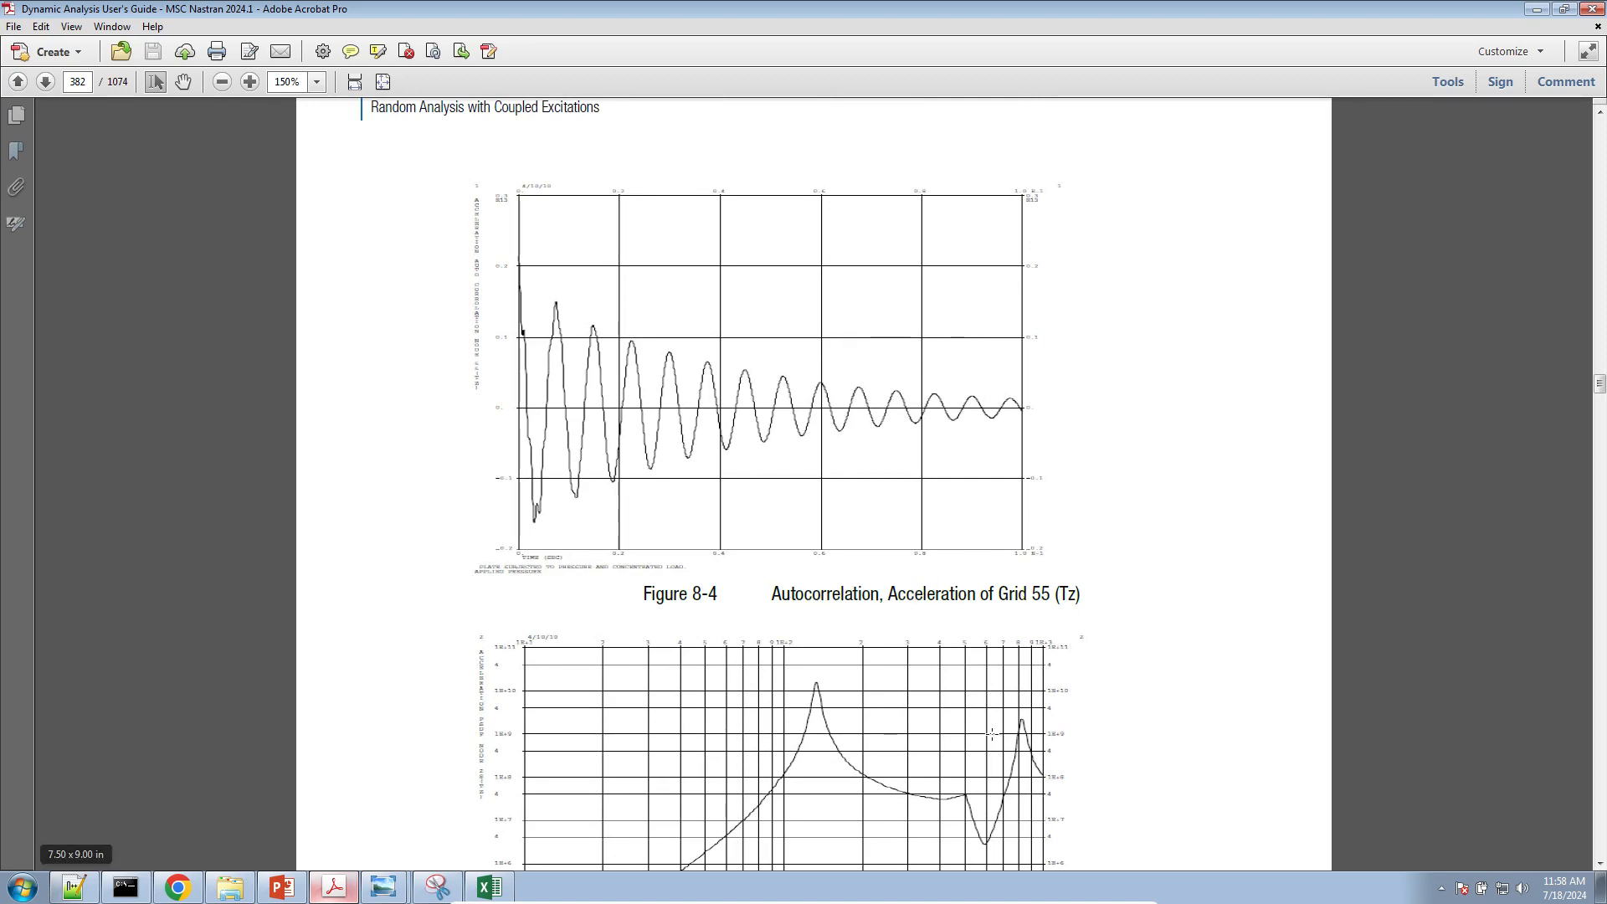
{"action": "scroll", "coordinate": [76, 878], "scroll_direction": "down", "scroll_amount": 4}
Switch to Chrome and close the three open HDF5 Explorer tabs, discarding unsaved changes
{"action": "left_click", "coordinate": [178, 888]}
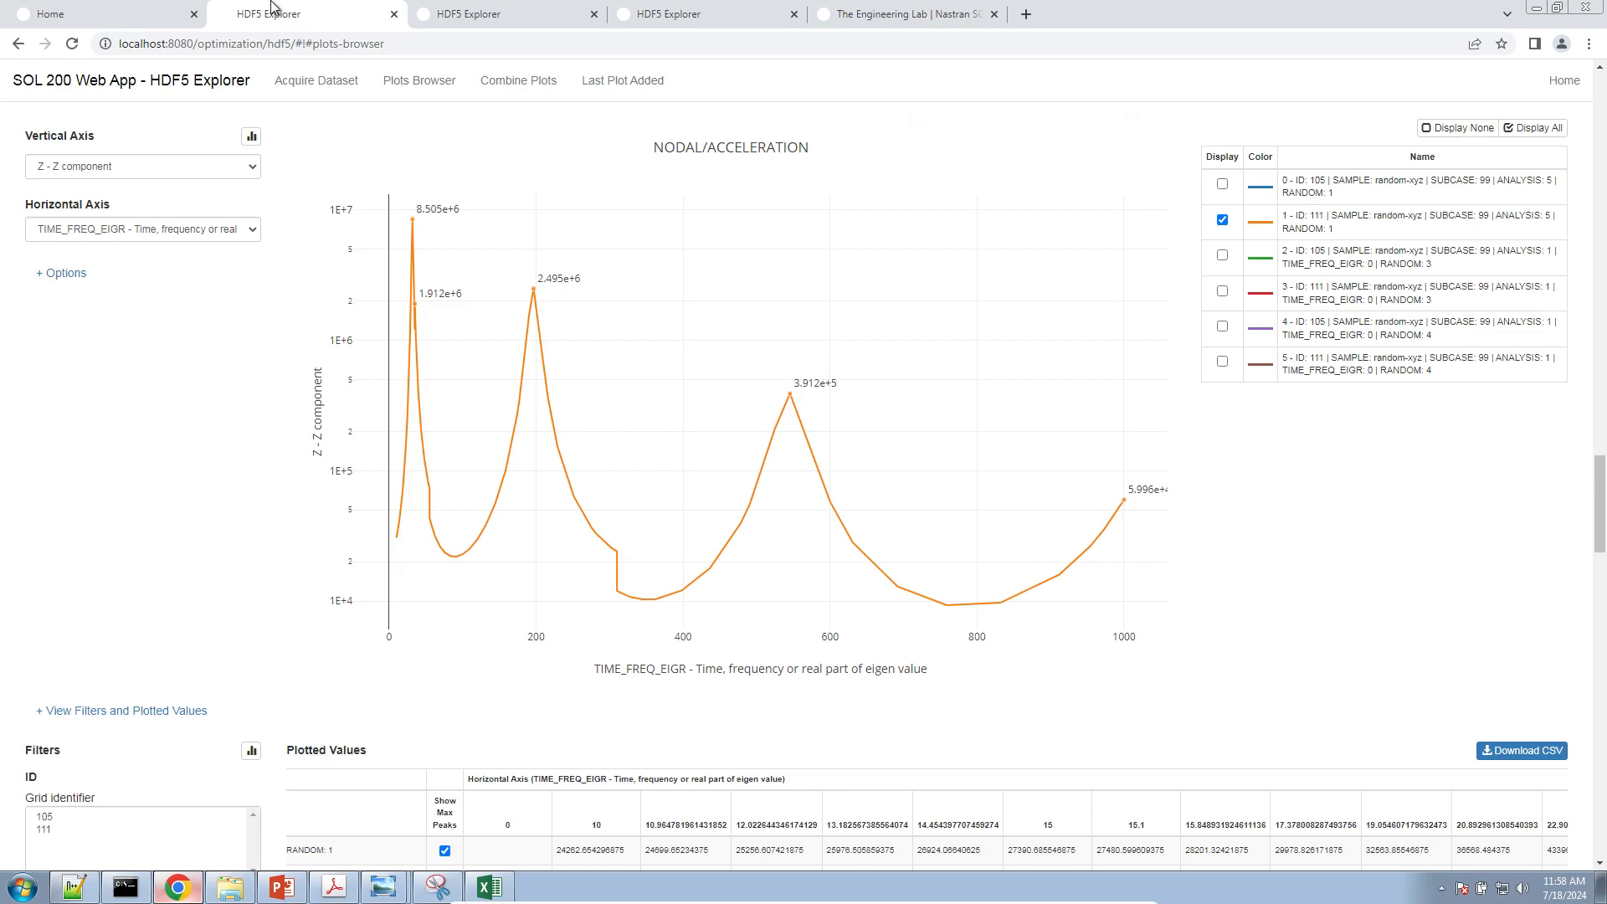
{"action": "left_click", "coordinate": [67, 14]}
{"action": "left_click", "coordinate": [394, 14]}
{"action": "left_click", "coordinate": [876, 141]}
{"action": "left_click", "coordinate": [393, 14]}
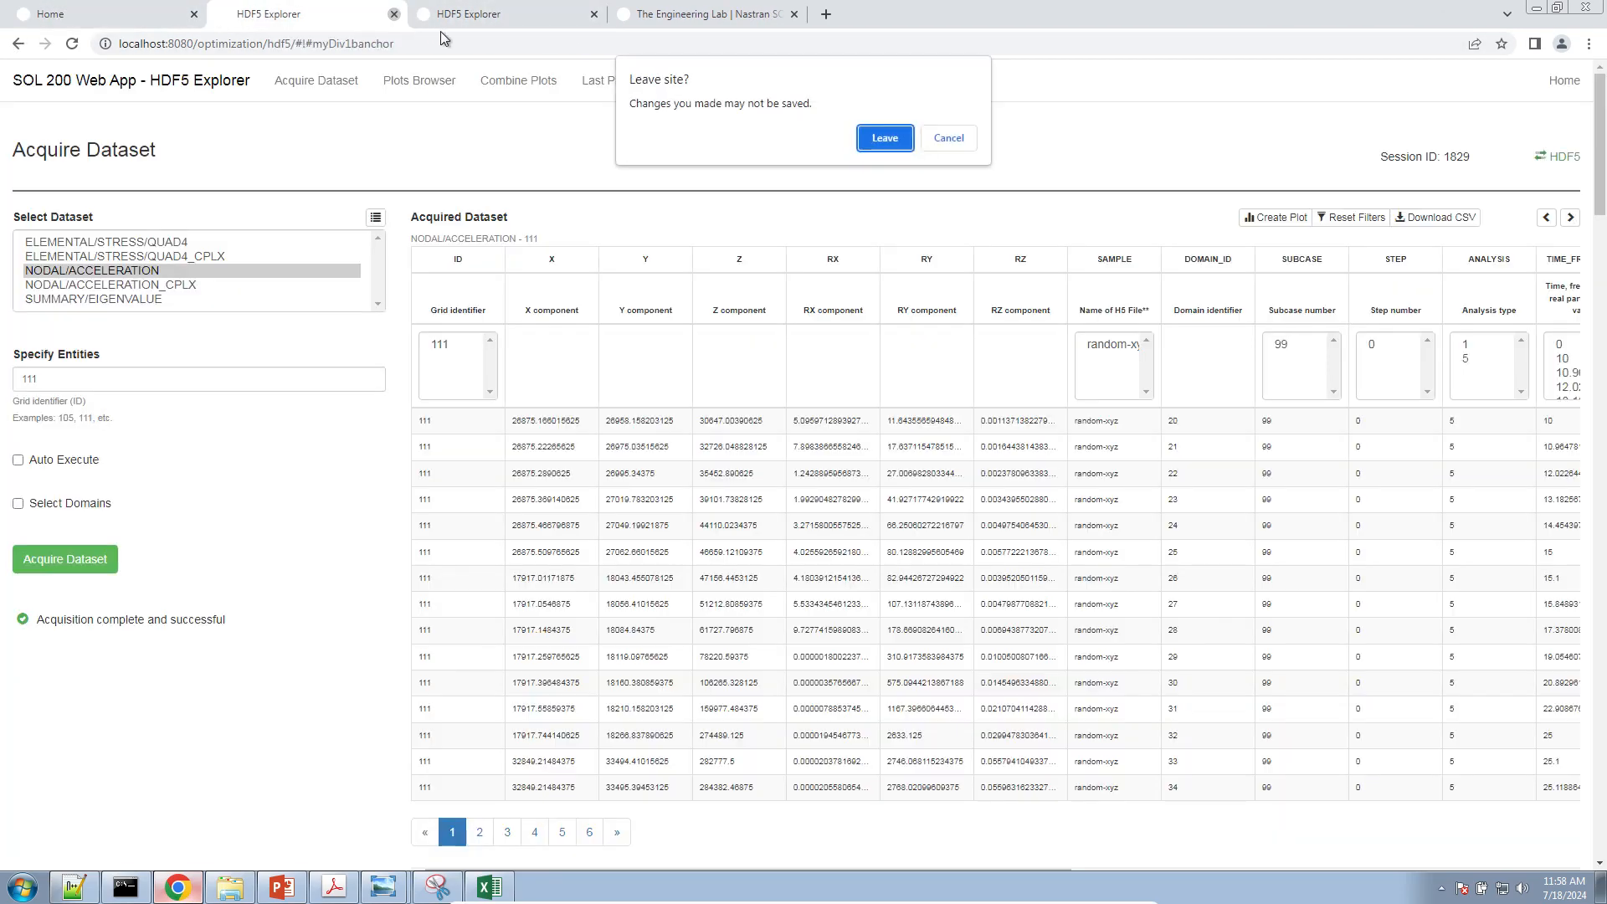
{"action": "left_click", "coordinate": [889, 145]}
{"action": "left_click", "coordinate": [393, 14]}
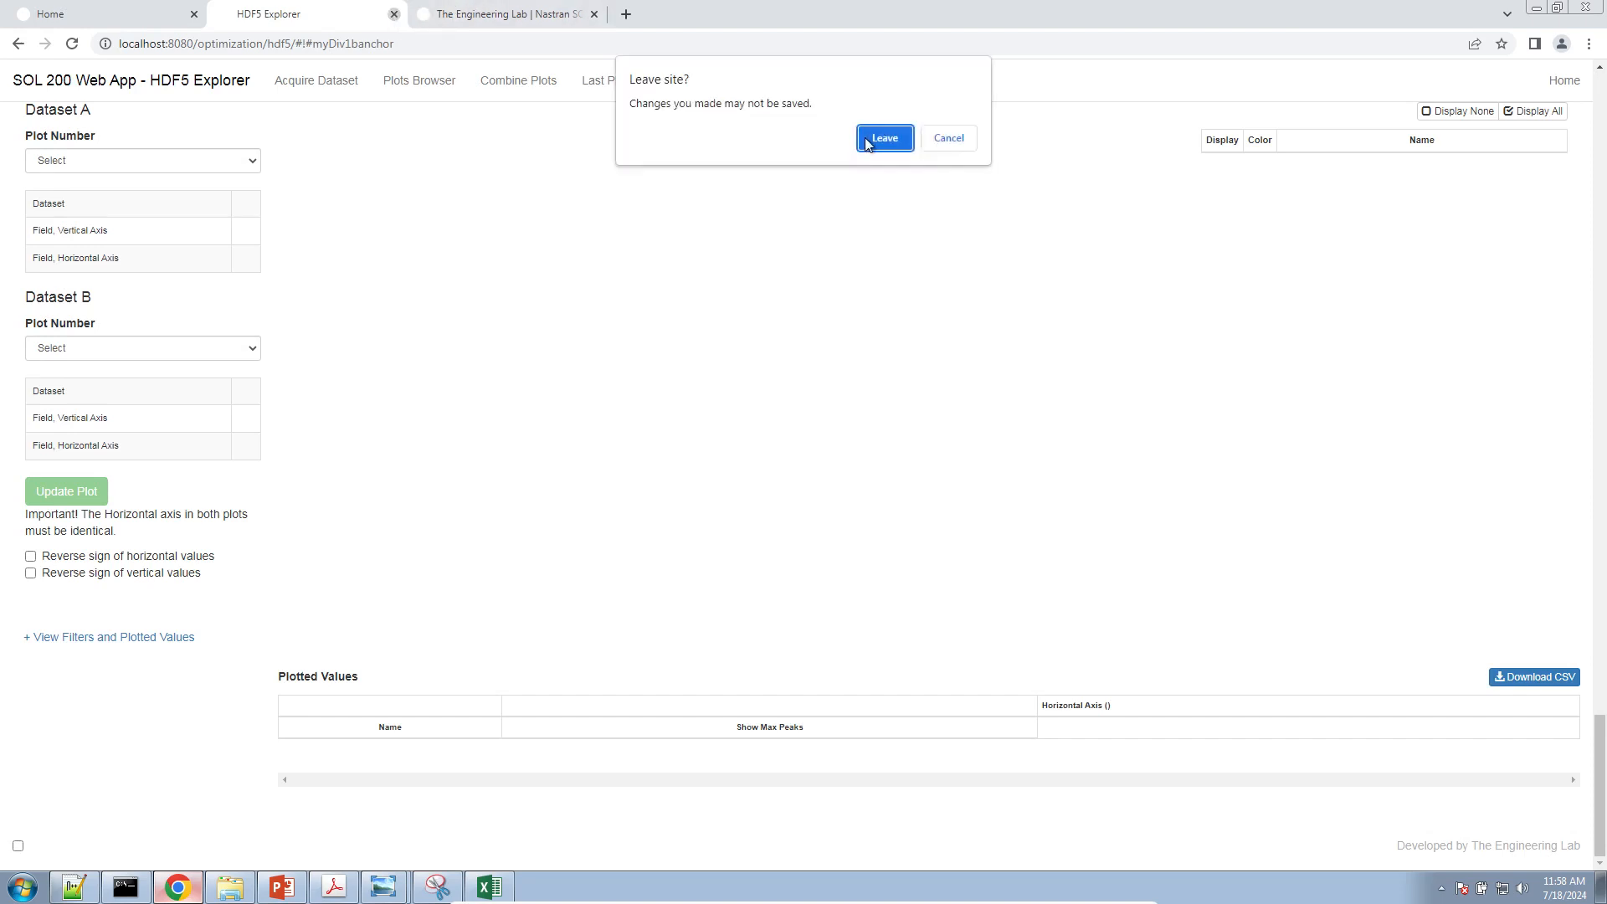
{"action": "left_click", "coordinate": [867, 140]}
Open the Viewer web app from the SOL 200 Web App home page and upload the plate model's BDF file
{"action": "left_click", "coordinate": [47, 7]}
{"action": "left_click", "coordinate": [1271, 523]}
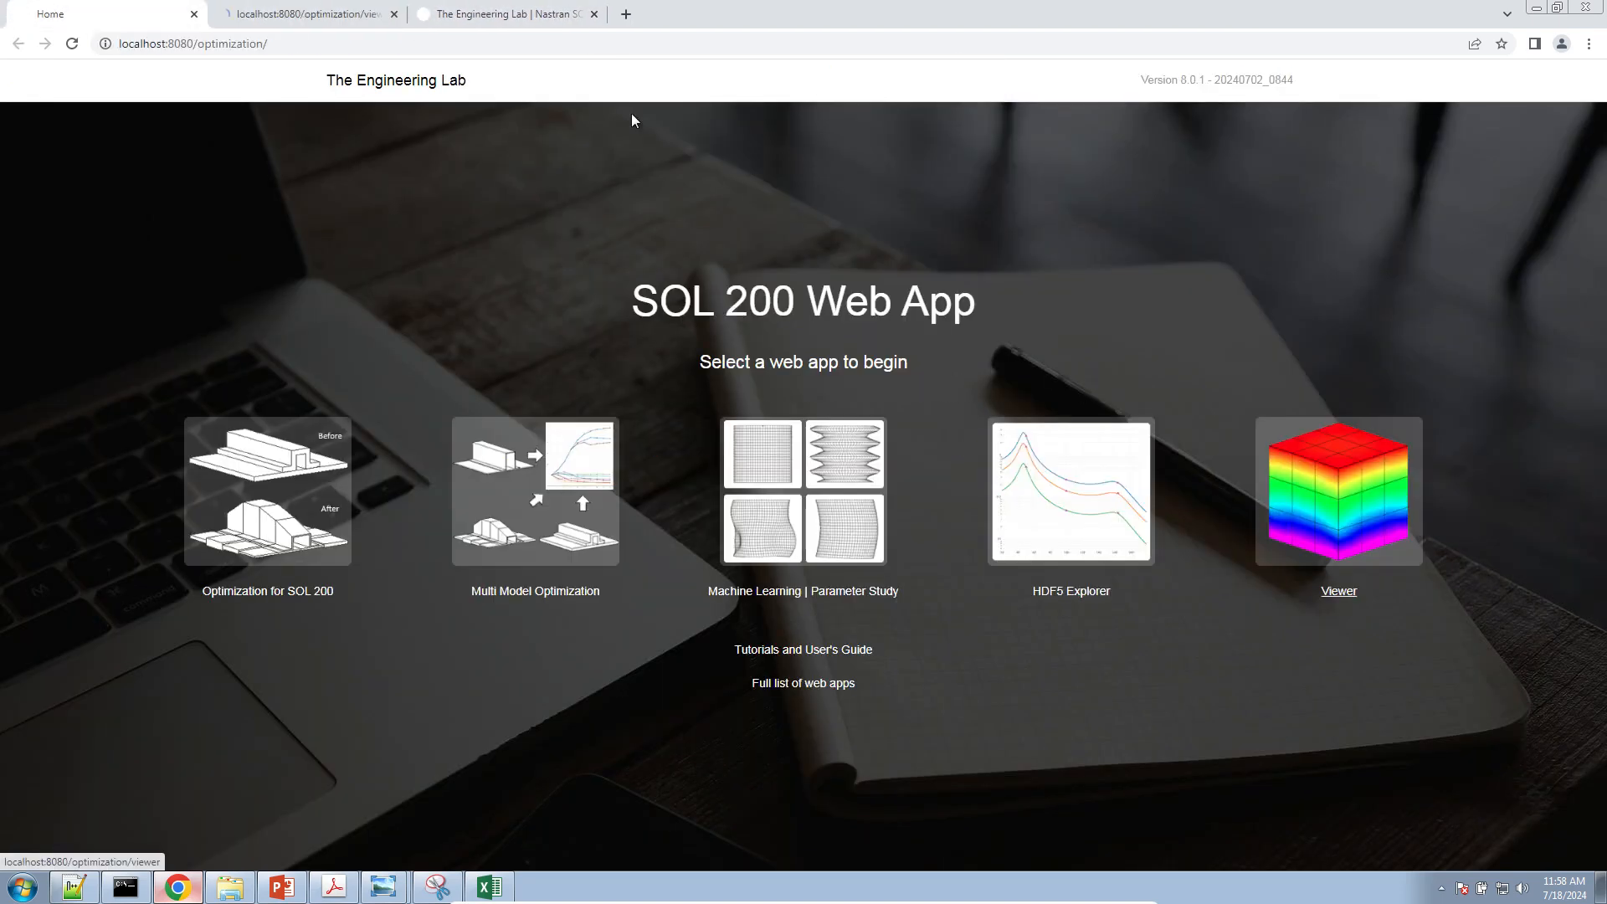
{"action": "left_click", "coordinate": [293, 12]}
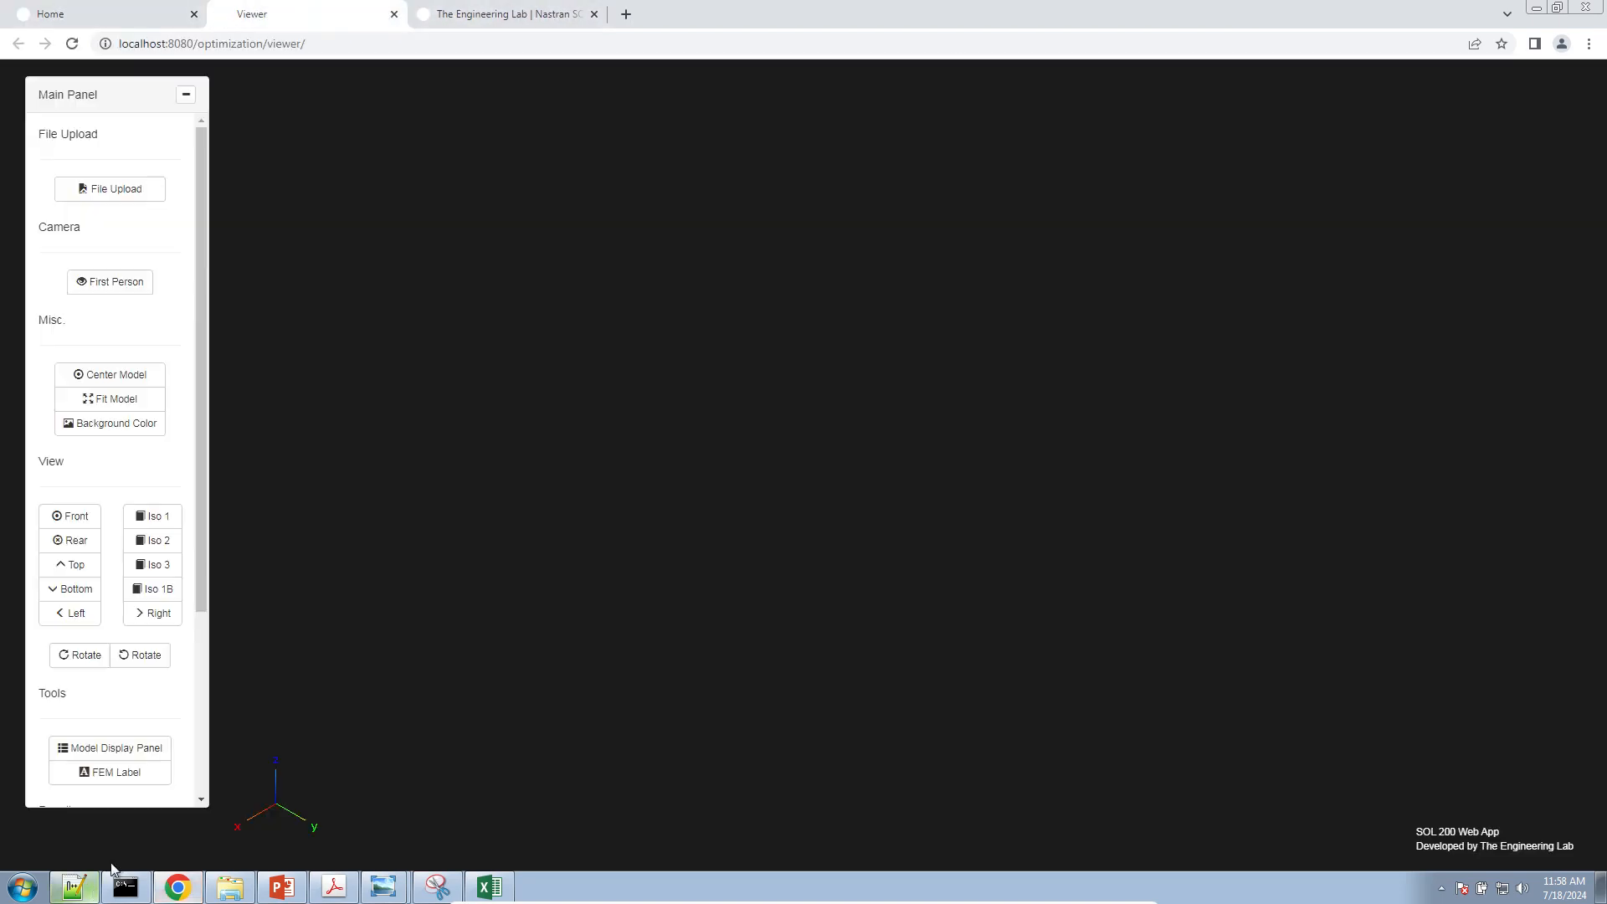
{"action": "left_click", "coordinate": [115, 188]}
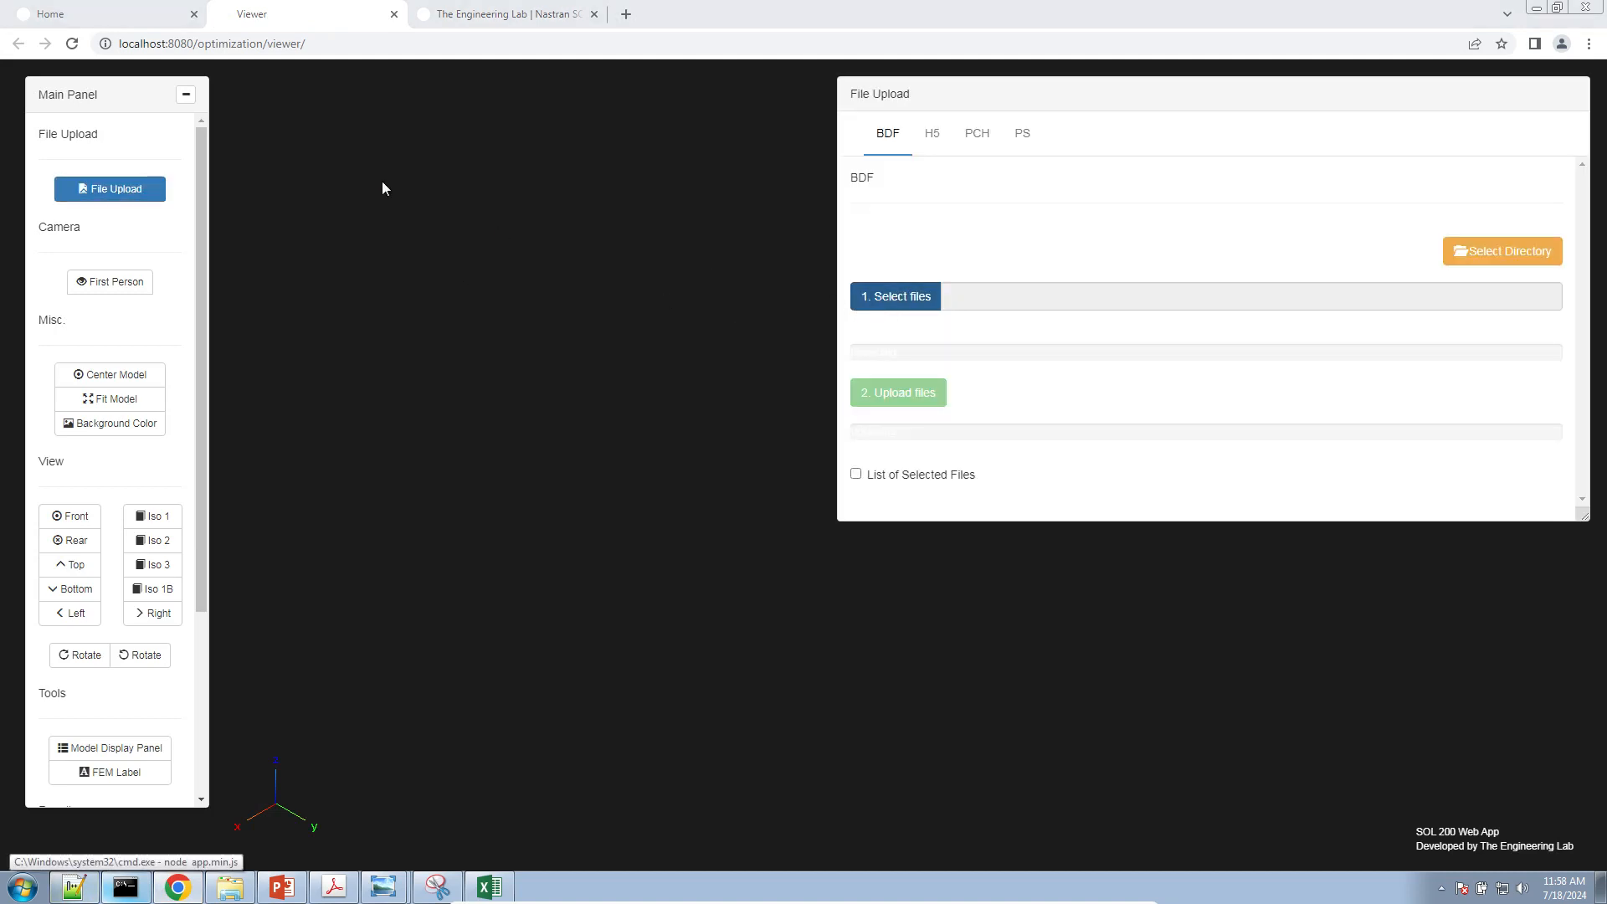
{"action": "double_click", "coordinate": [237, 113]}
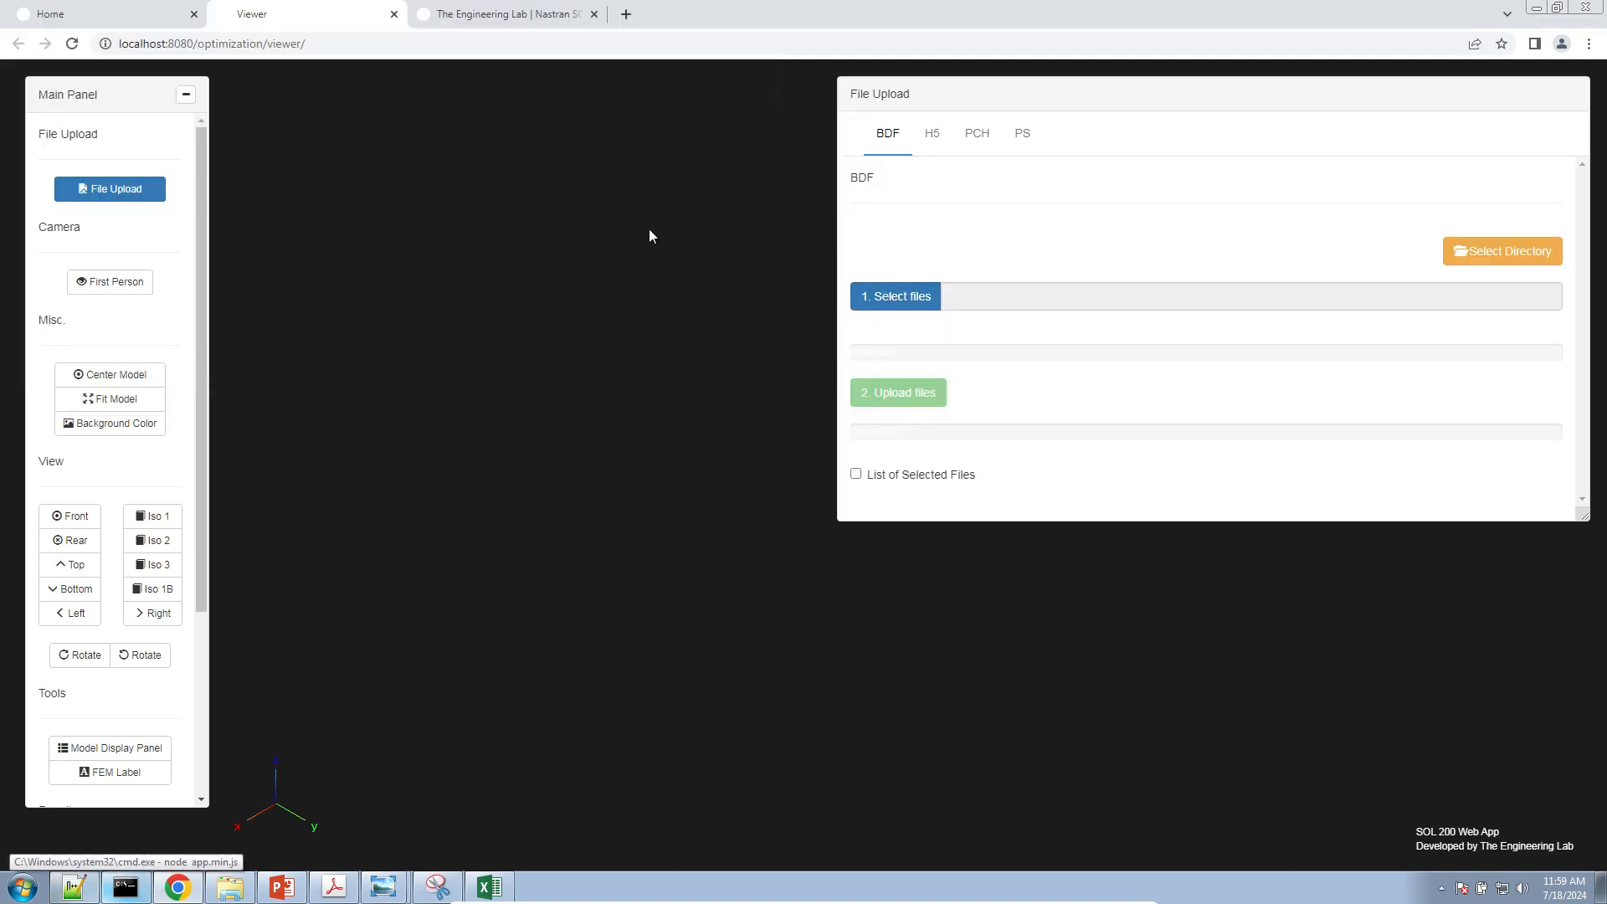
{"action": "left_click", "coordinate": [915, 395]}
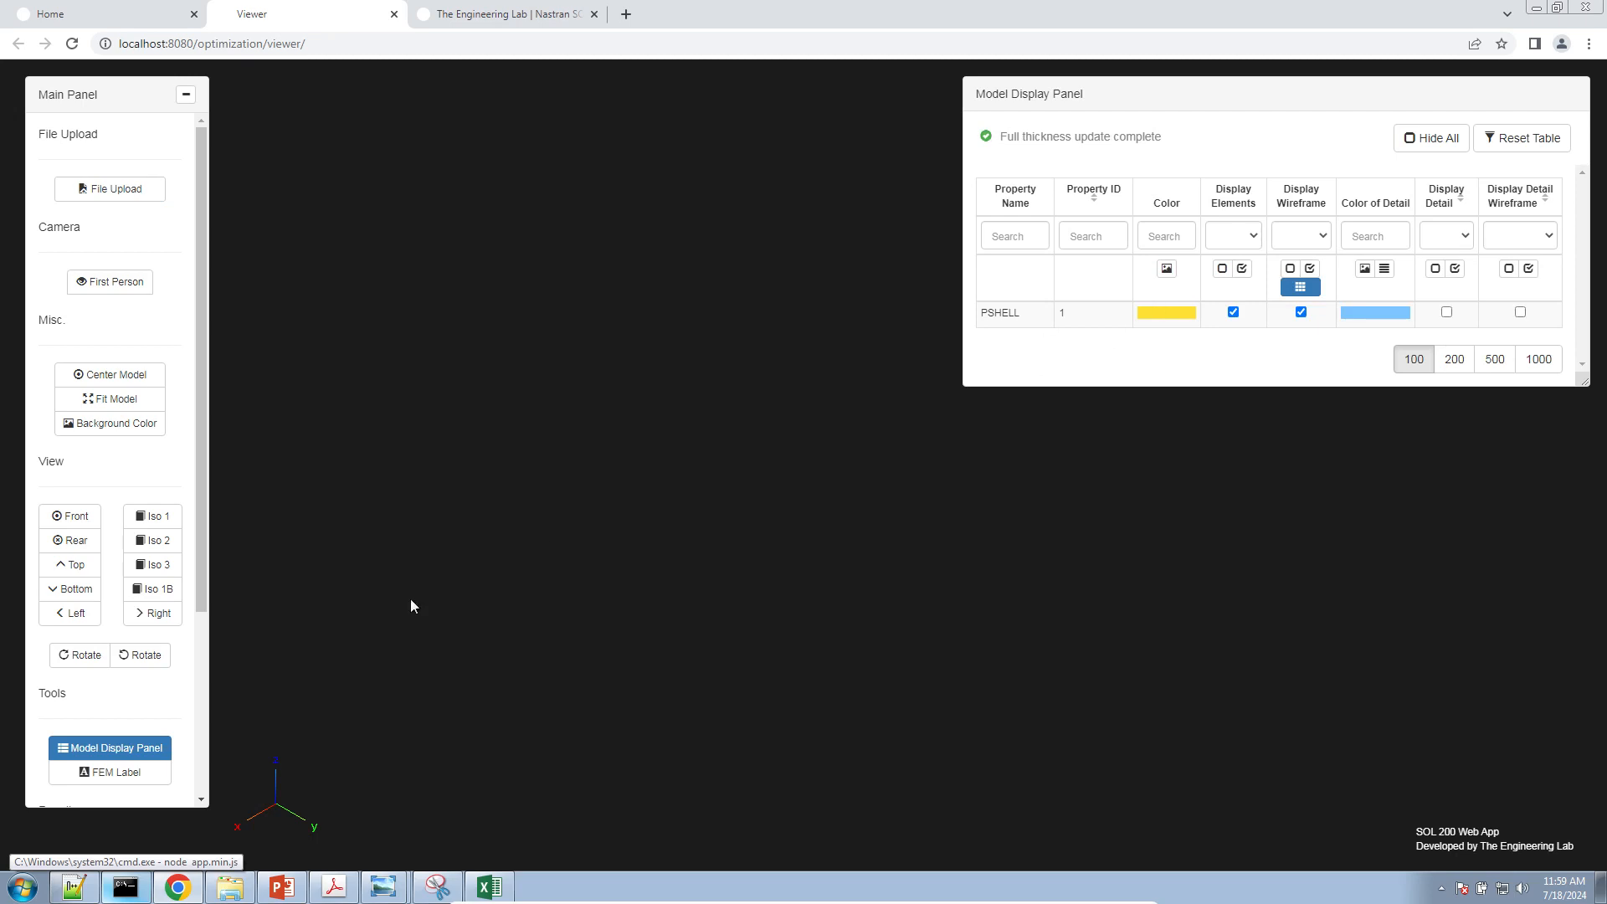
Label grids 28 and 55 on the plate model using FEM Label
{"action": "left_click", "coordinate": [141, 776]}
{"action": "left_click", "coordinate": [1400, 161]}
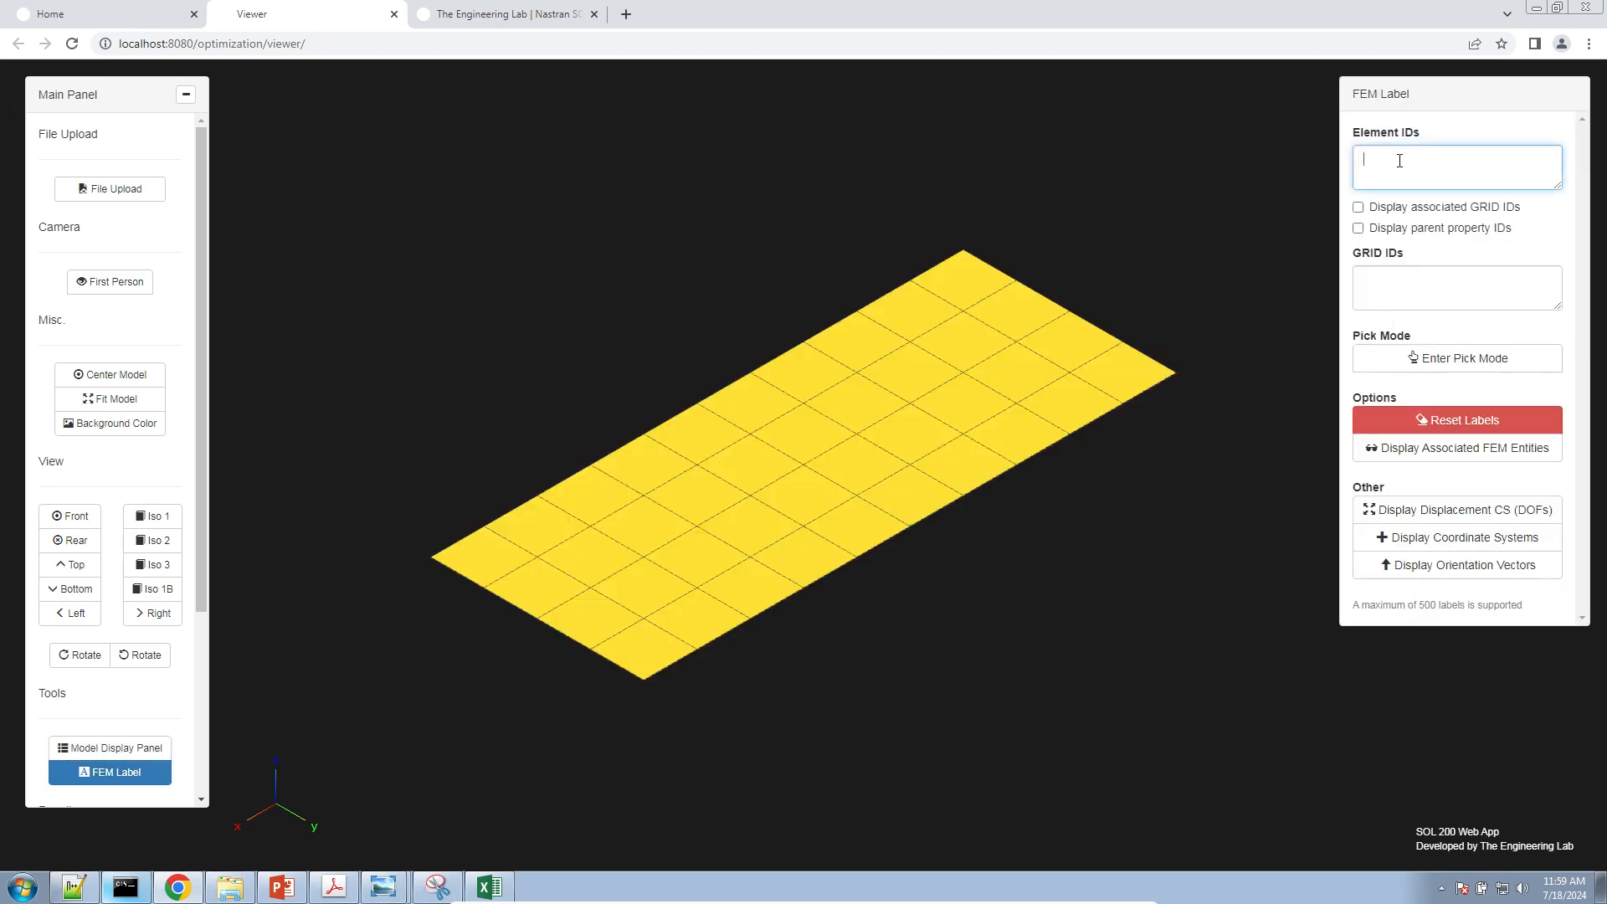
{"action": "left_click", "coordinate": [1392, 298]}
{"action": "type", "text": "28, 55"}
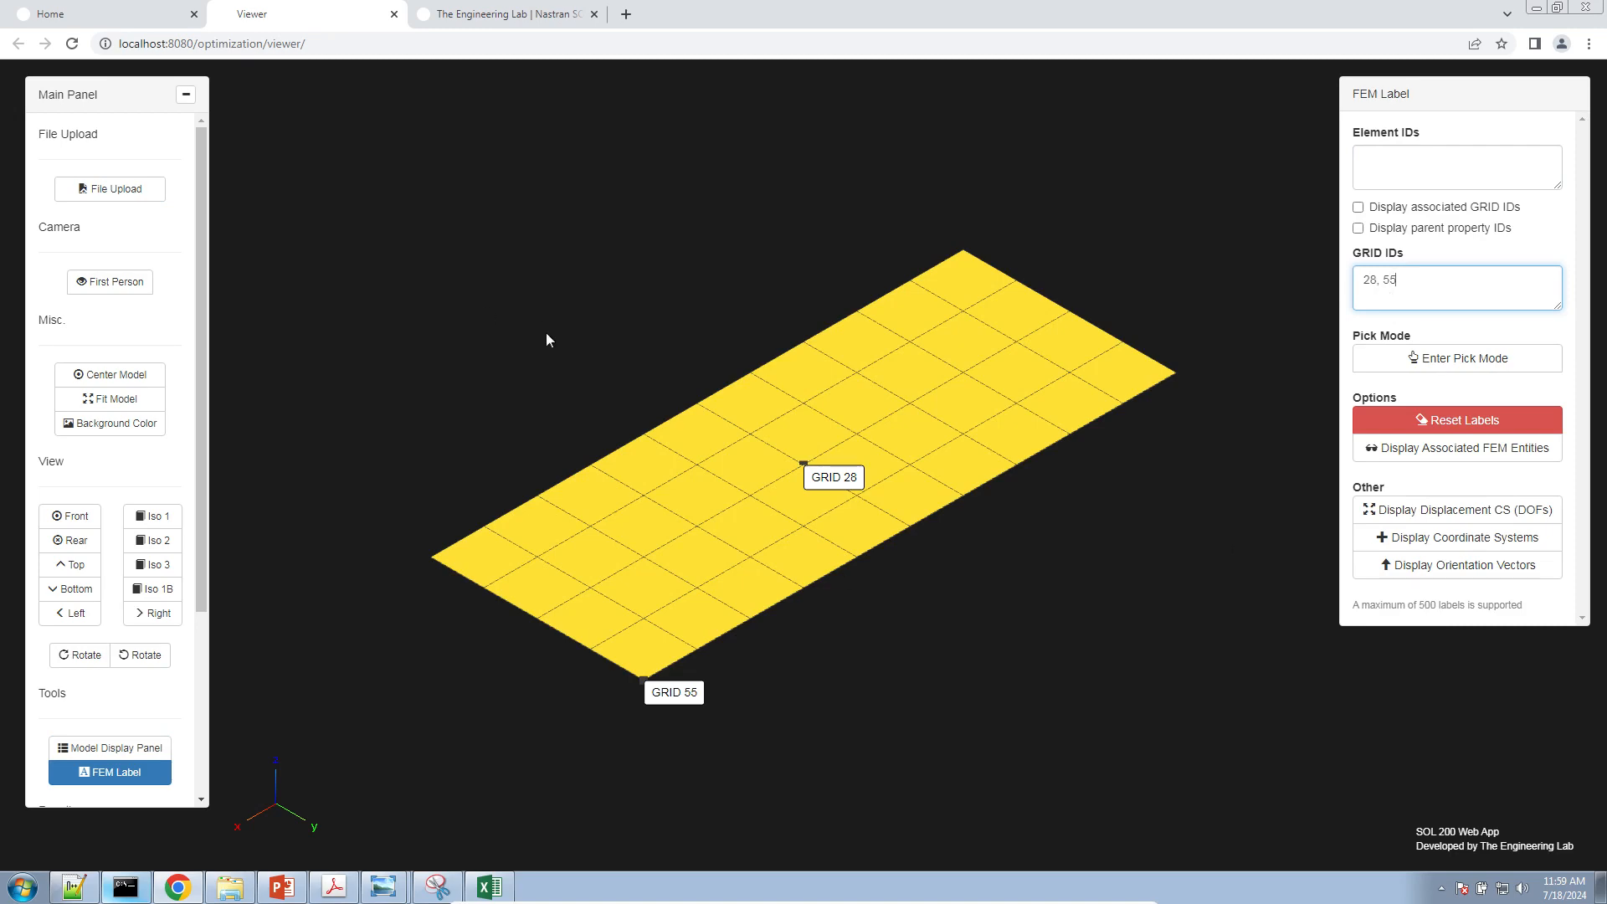
{"action": "left_click_drag", "start_coordinate": [547, 339], "coordinate": [761, 641]}
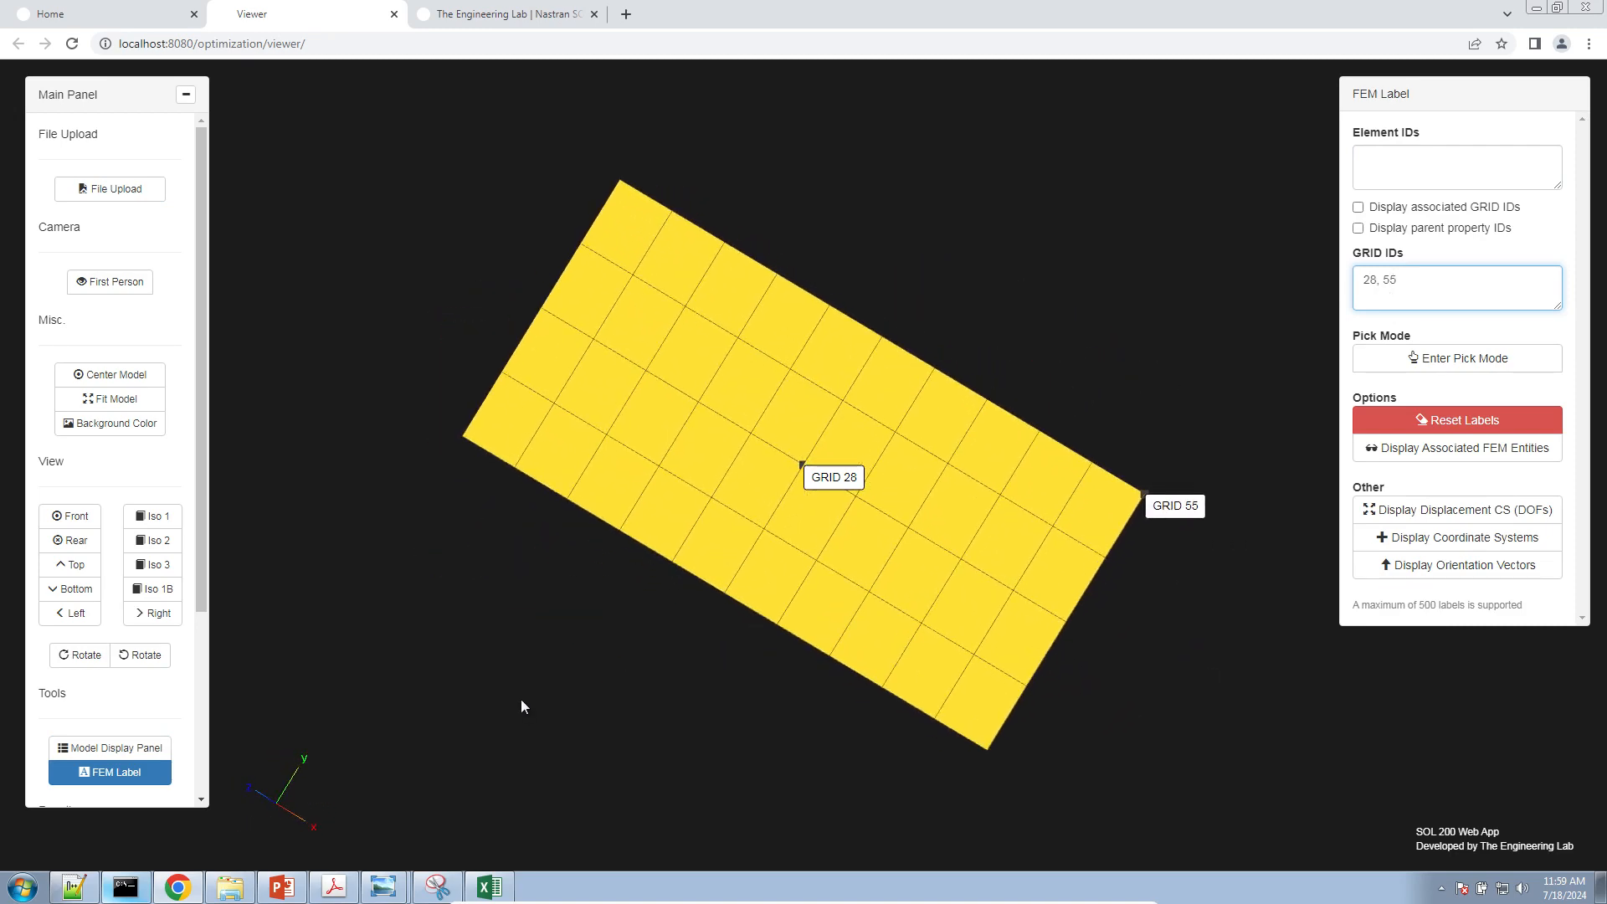
Check the guide's Figure 8-5 for grid 28 acceleration against the labelled plate model in the Viewer
{"action": "left_click", "coordinate": [328, 889]}
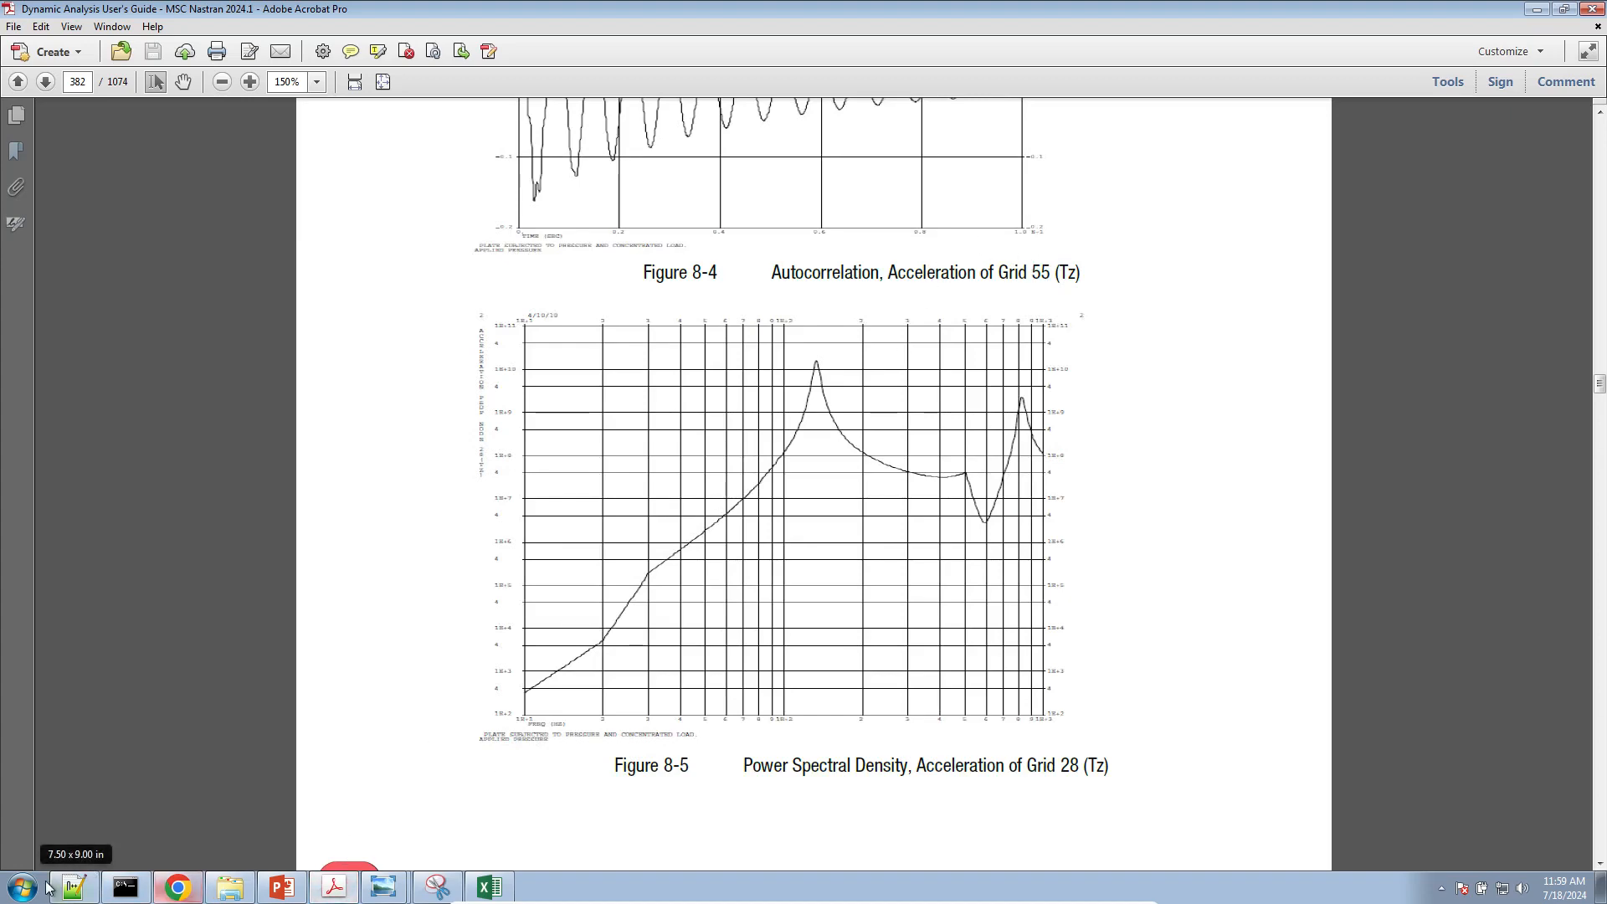
{"action": "left_click", "coordinate": [73, 888]}
{"action": "left_click", "coordinate": [178, 887]}
{"action": "left_click_drag", "start_coordinate": [565, 478], "coordinate": [616, 505]}
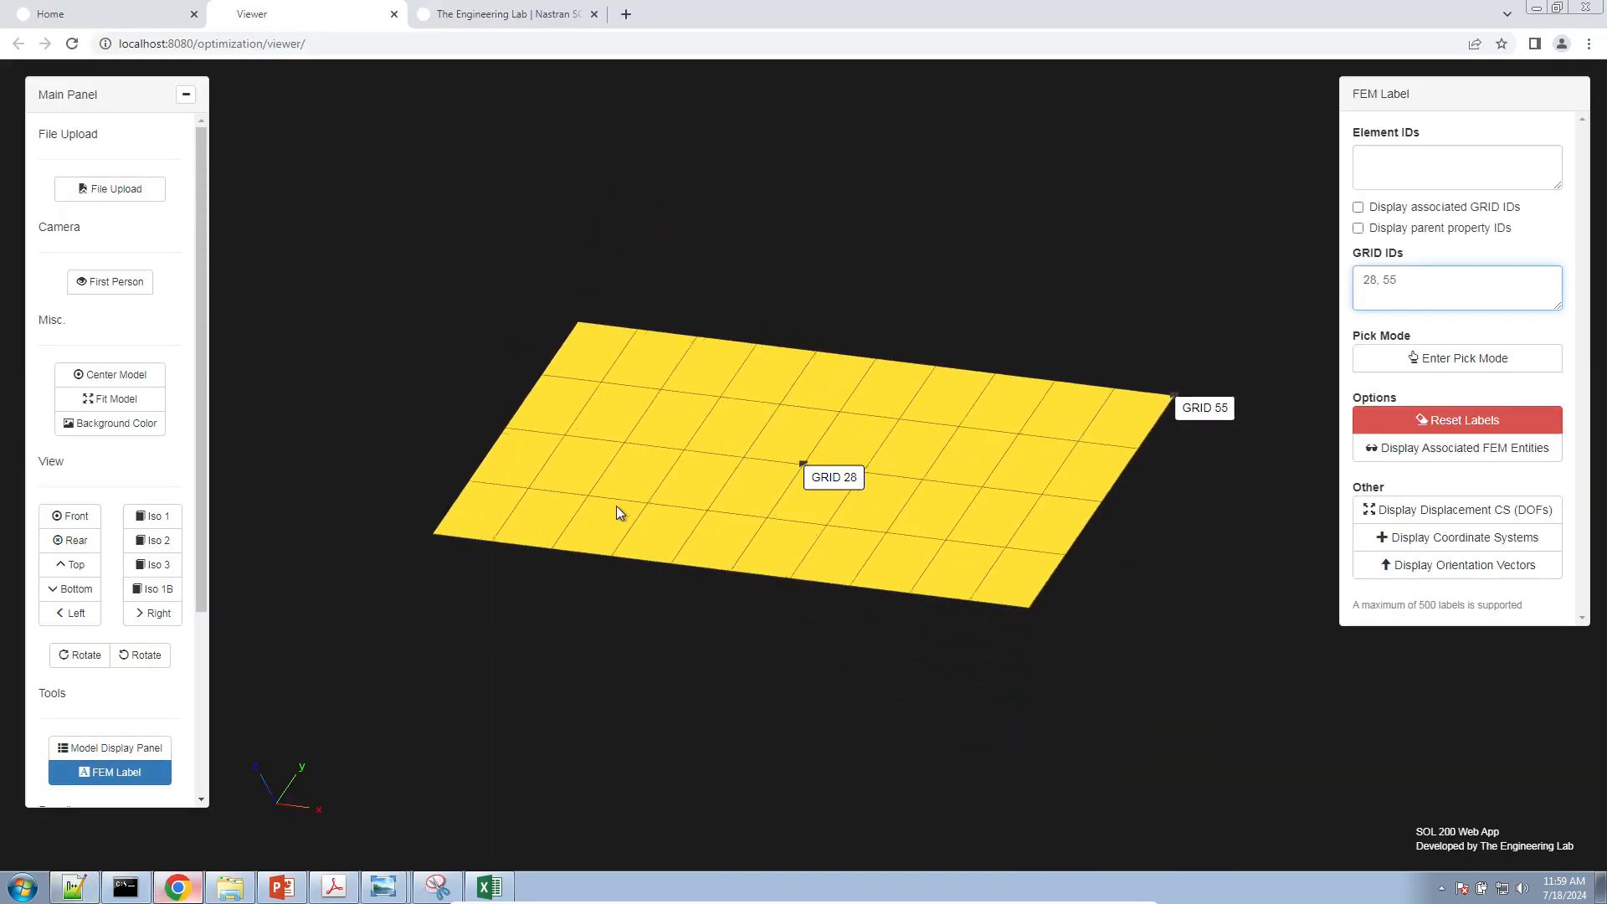
Open HDF5 Explorer from the SOL 200 Web App home page and upload random-freq.h5
{"action": "left_click", "coordinate": [173, 13]}
{"action": "left_click", "coordinate": [1000, 469]}
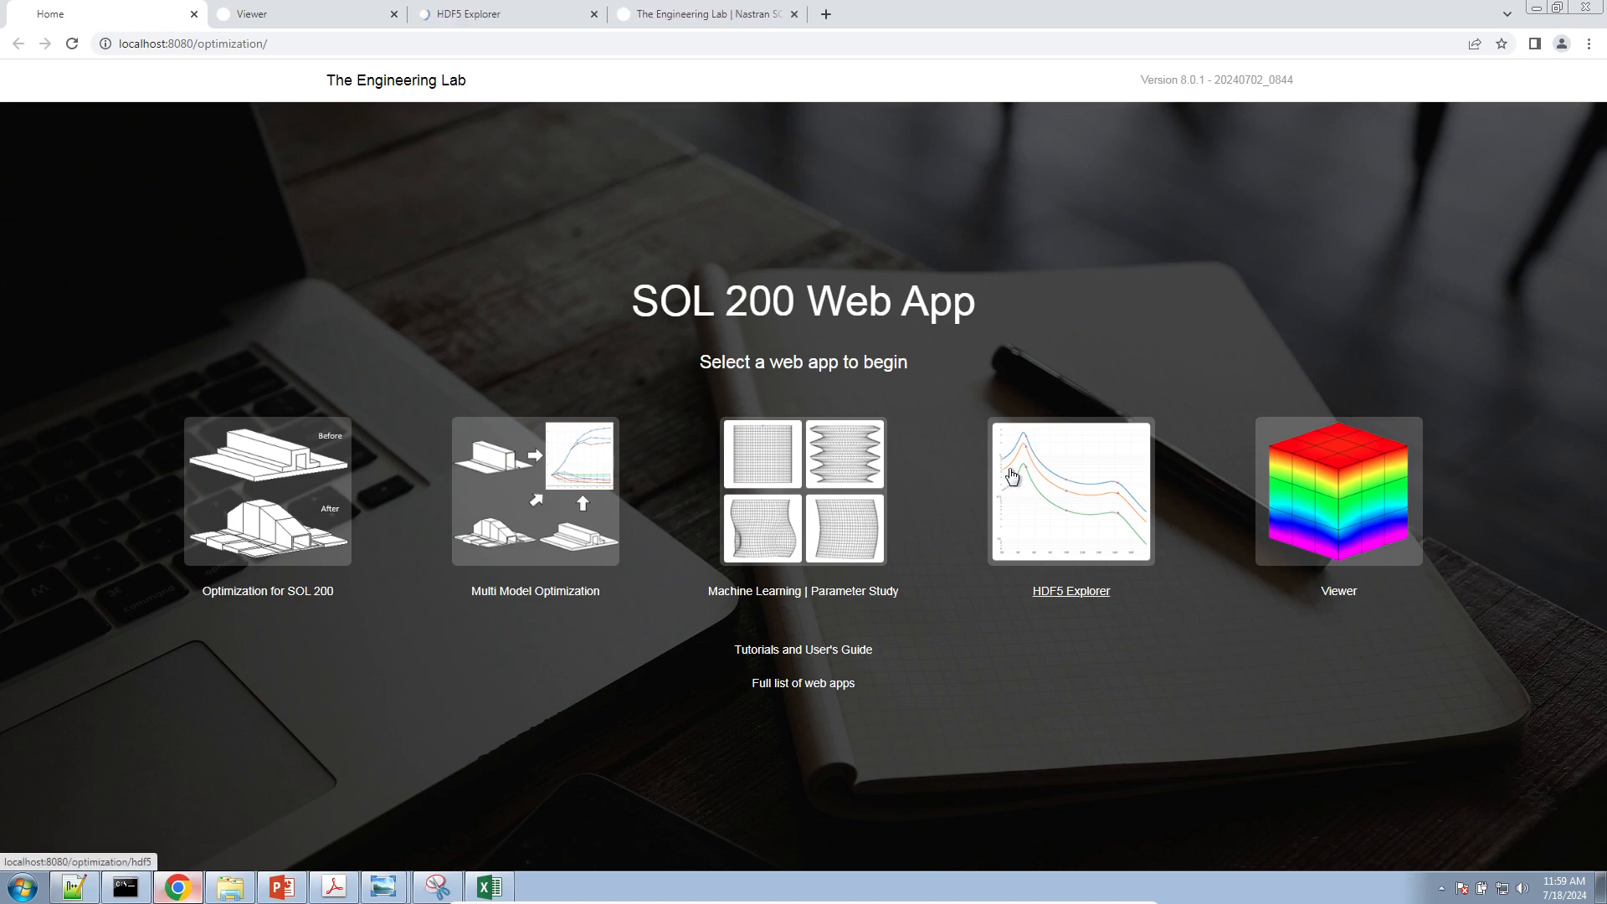
{"action": "left_click", "coordinate": [369, 13]}
{"action": "left_click", "coordinate": [315, 270]}
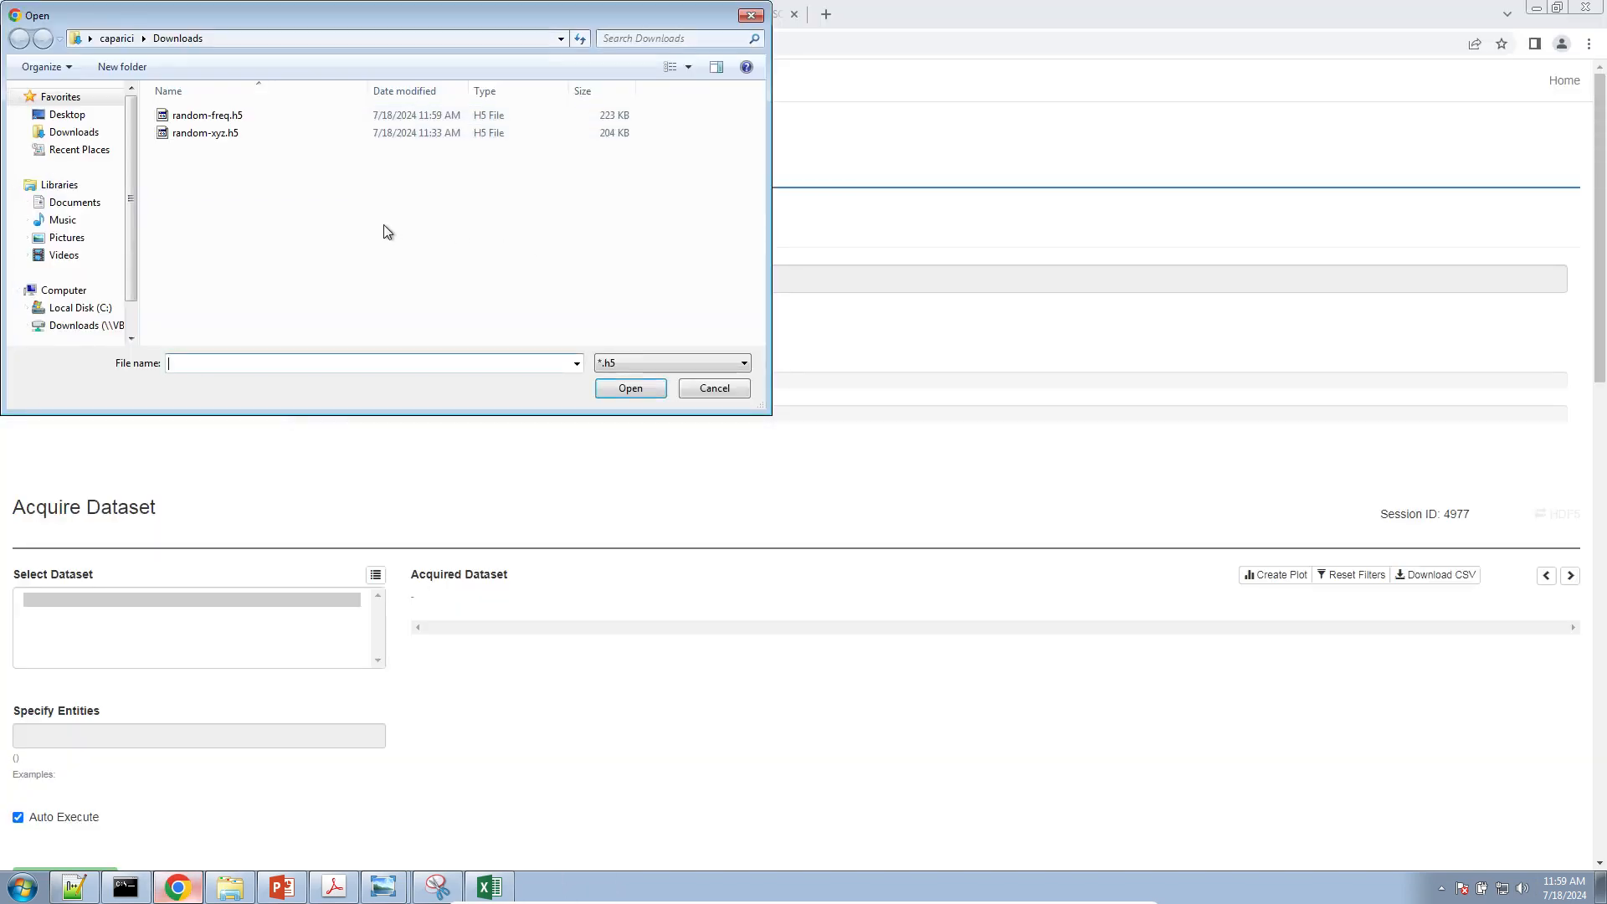
{"action": "double_click", "coordinate": [241, 118]}
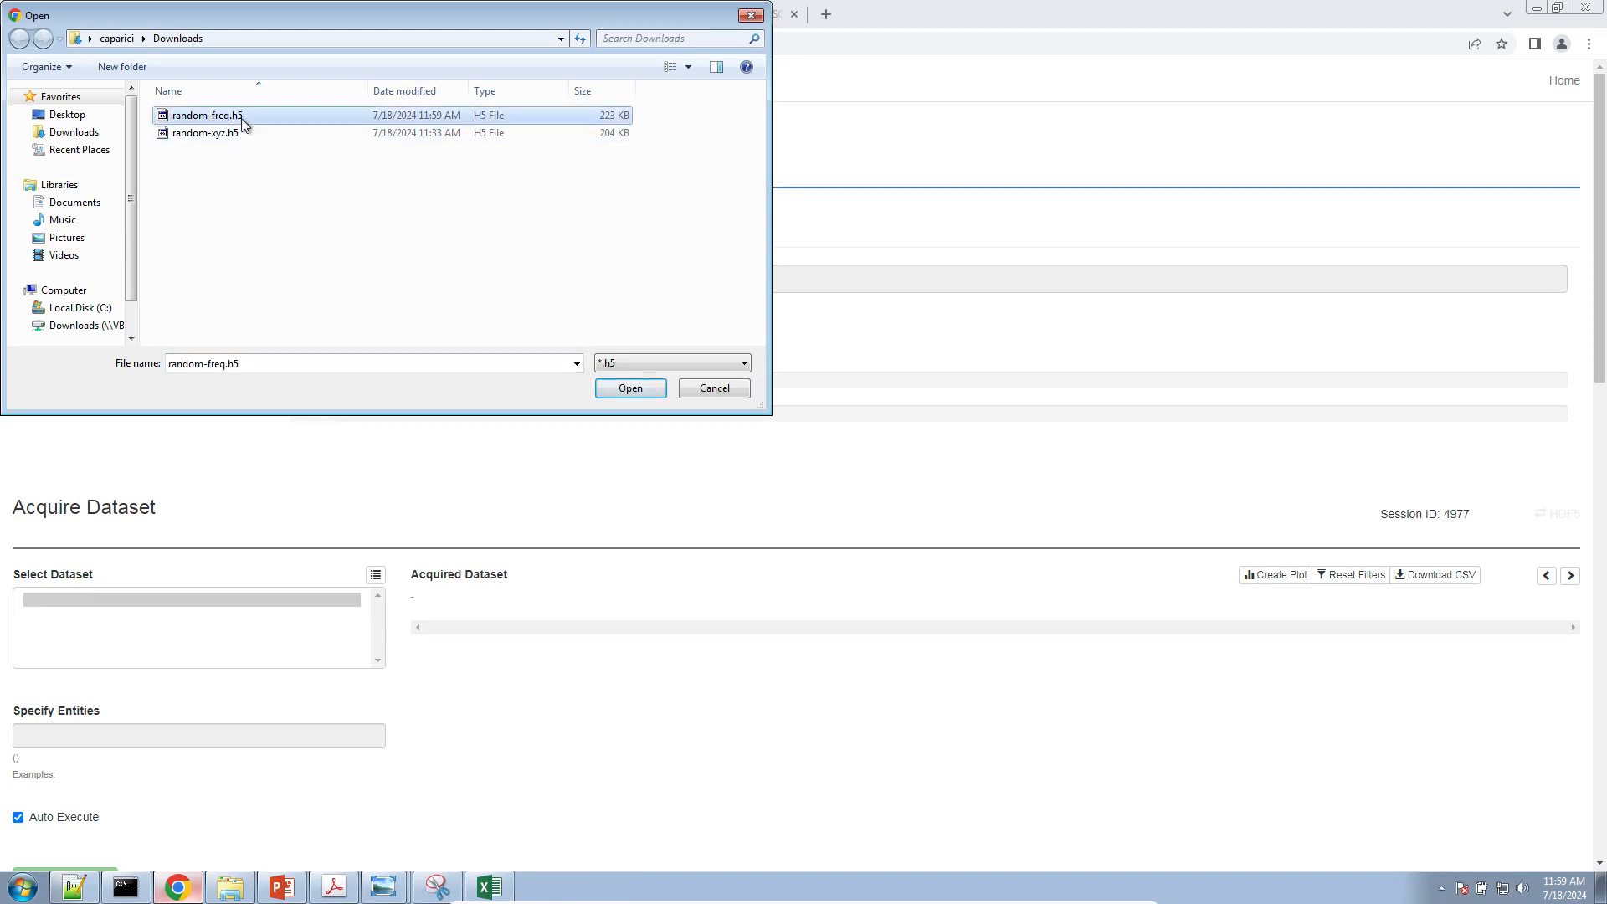
{"action": "left_click", "coordinate": [336, 342]}
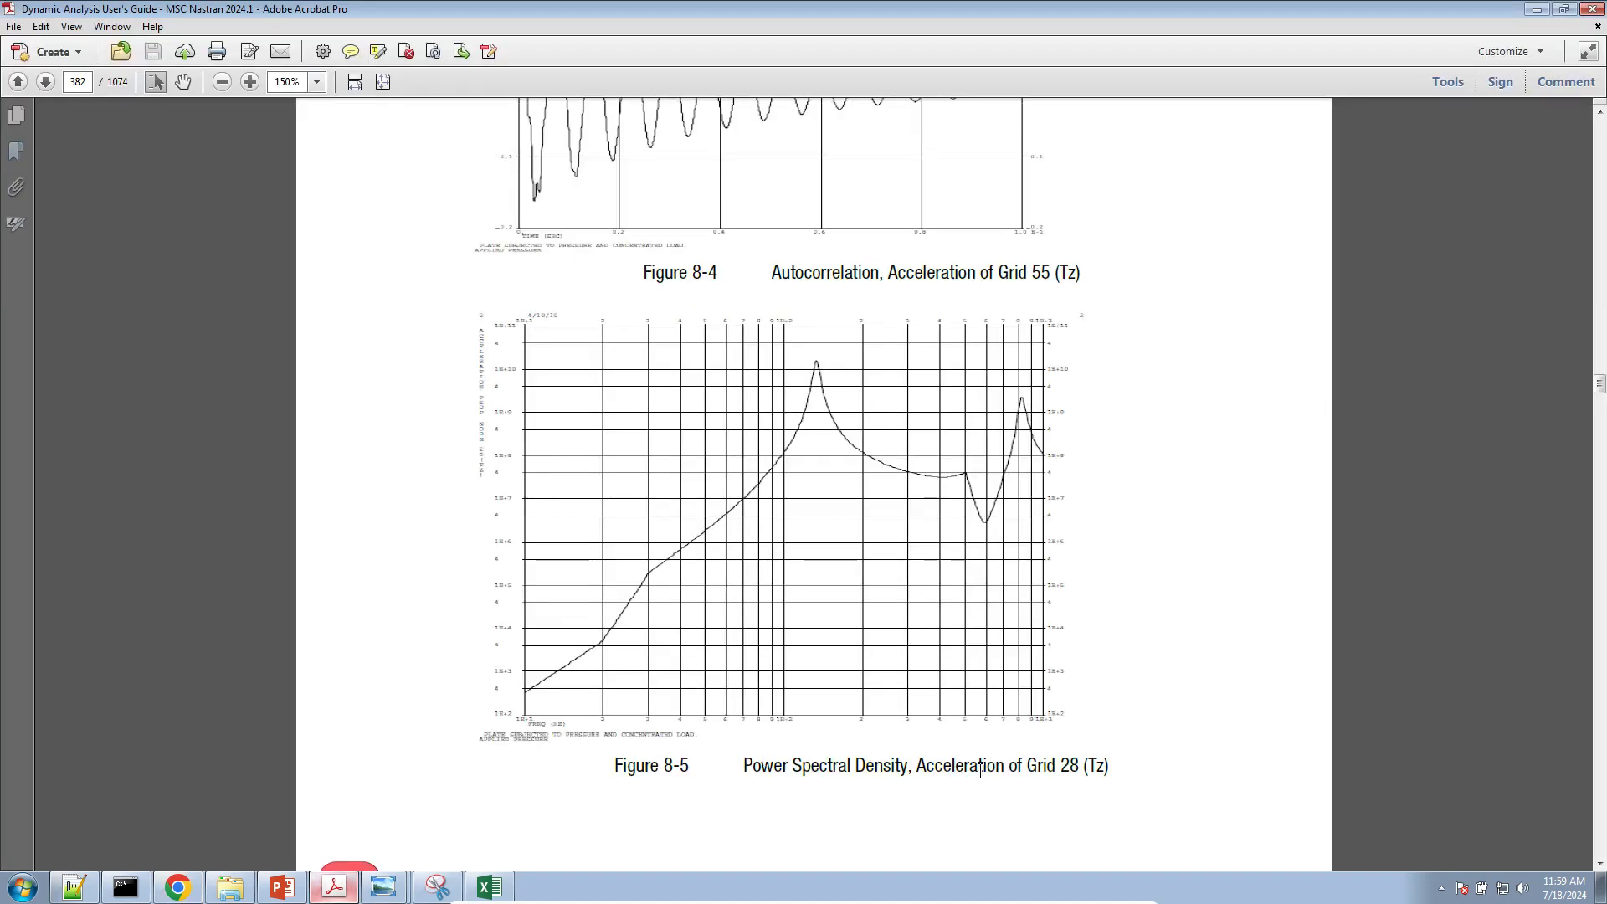
Acquire the NODAL/ACCELERATION dataset for grid 28 and plot its Z component against frequency
{"action": "left_click", "coordinate": [177, 887]}
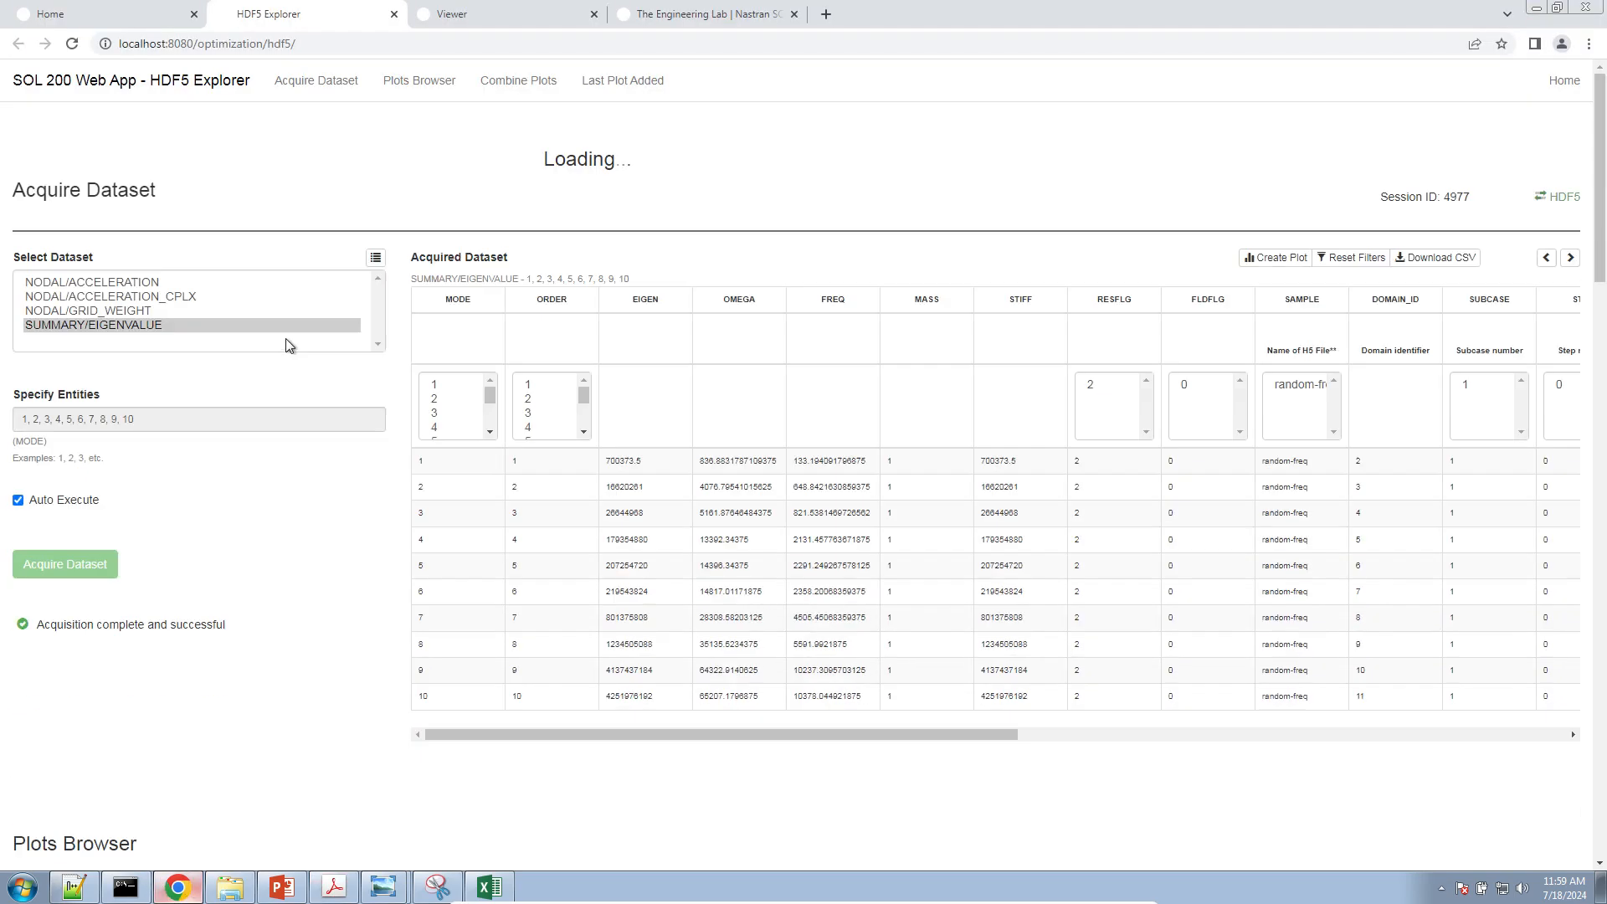
{"action": "scroll", "coordinate": [190, 384], "scroll_direction": "up", "scroll_amount": 8}
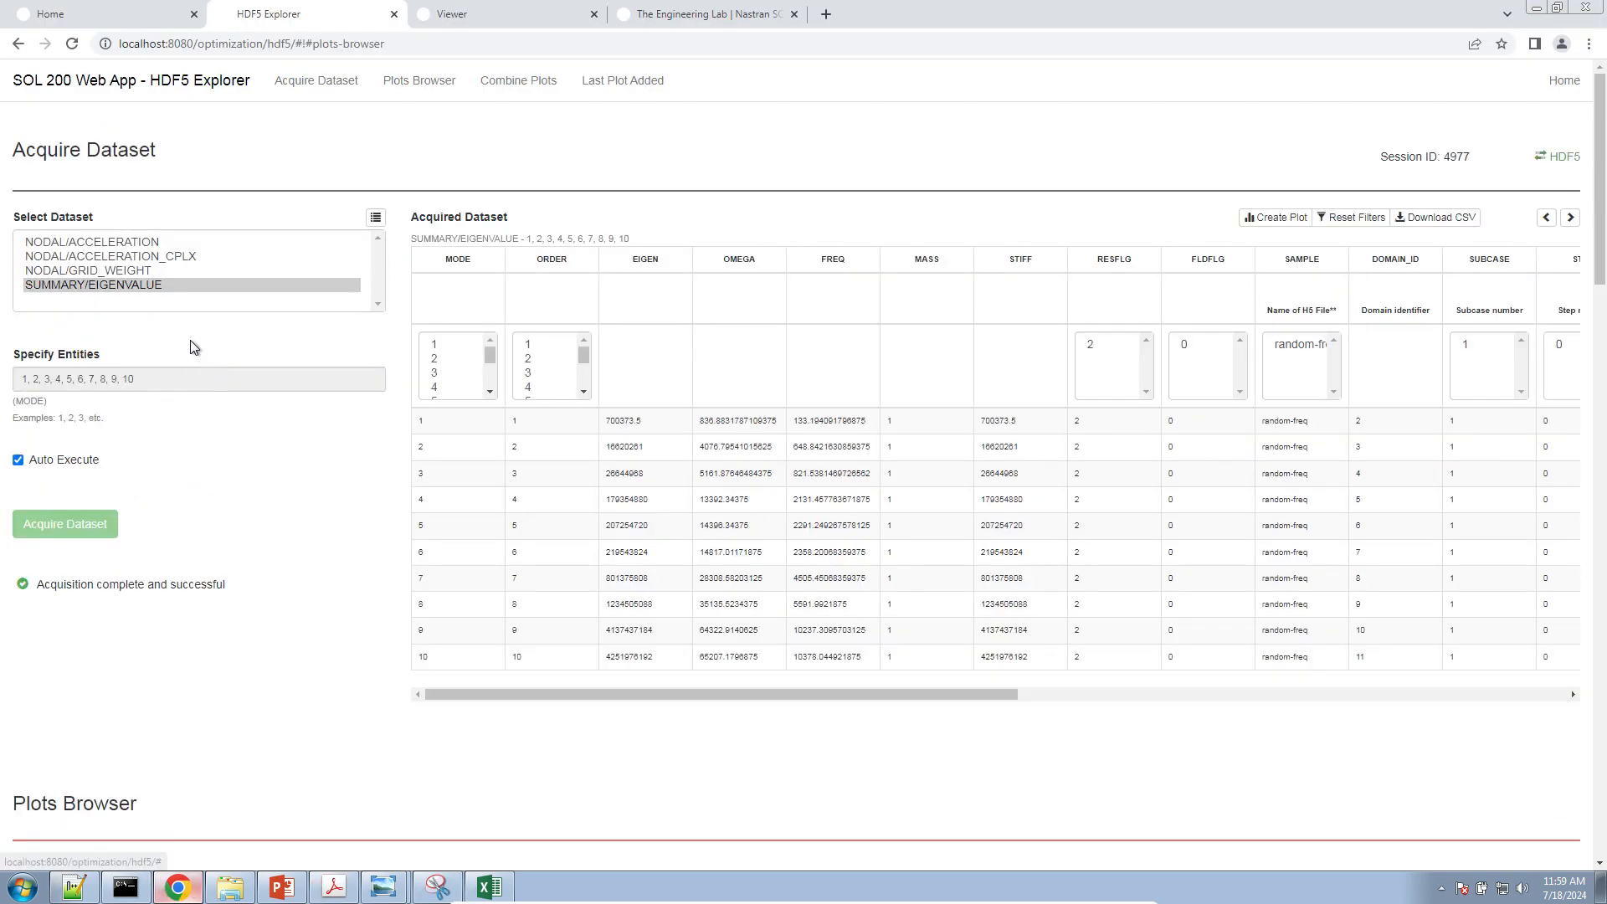
{"action": "left_click", "coordinate": [158, 244]}
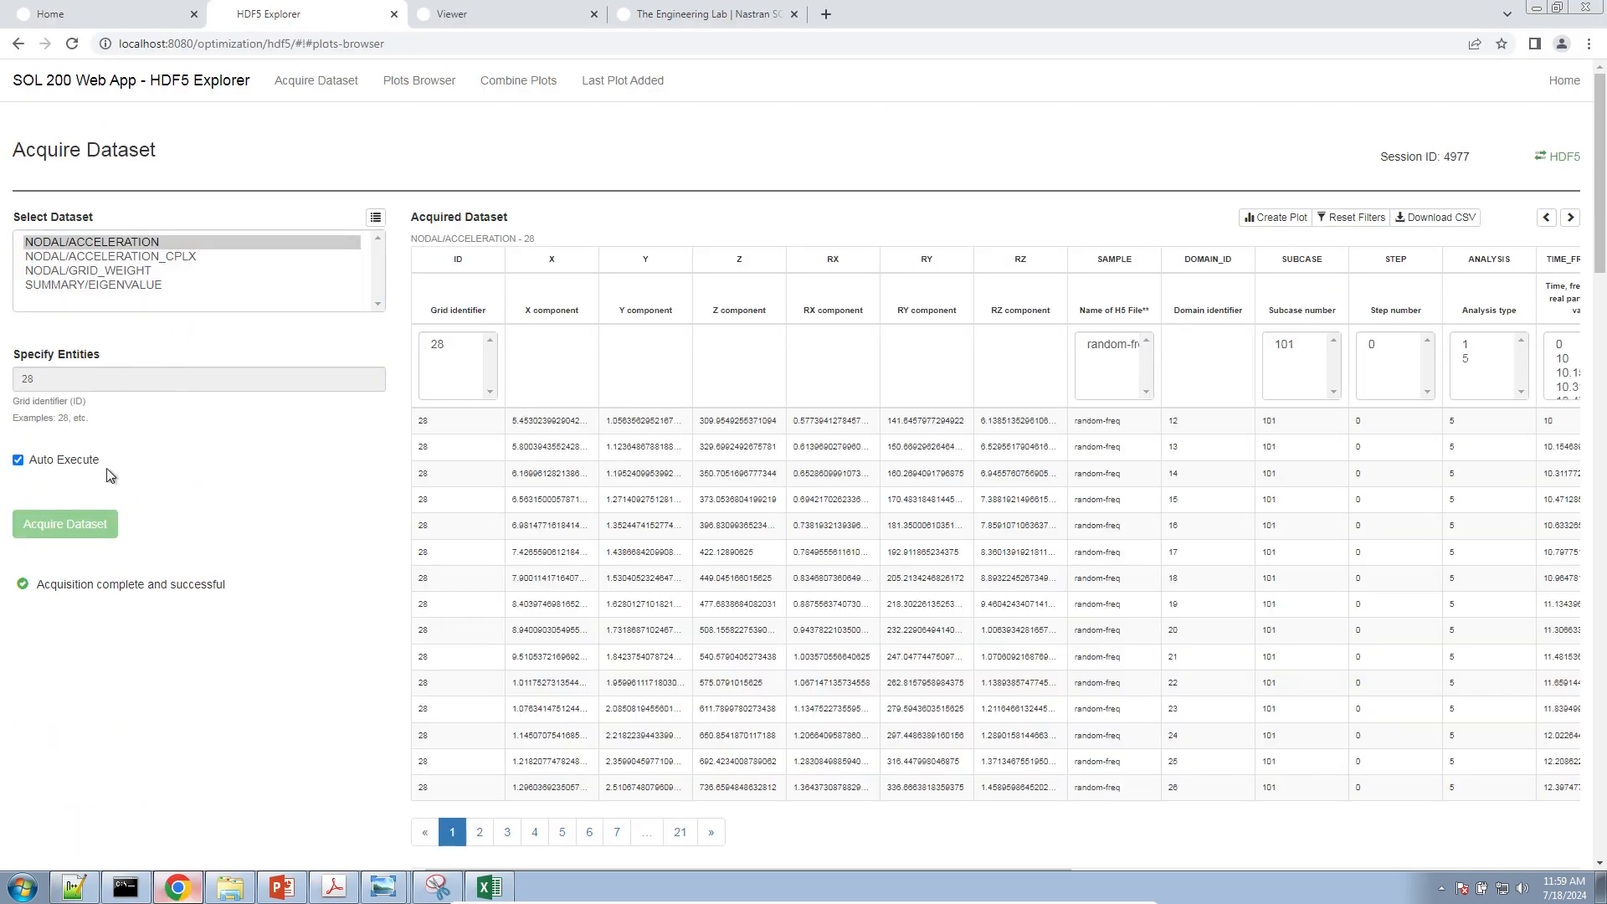
{"action": "left_click", "coordinate": [1279, 217]}
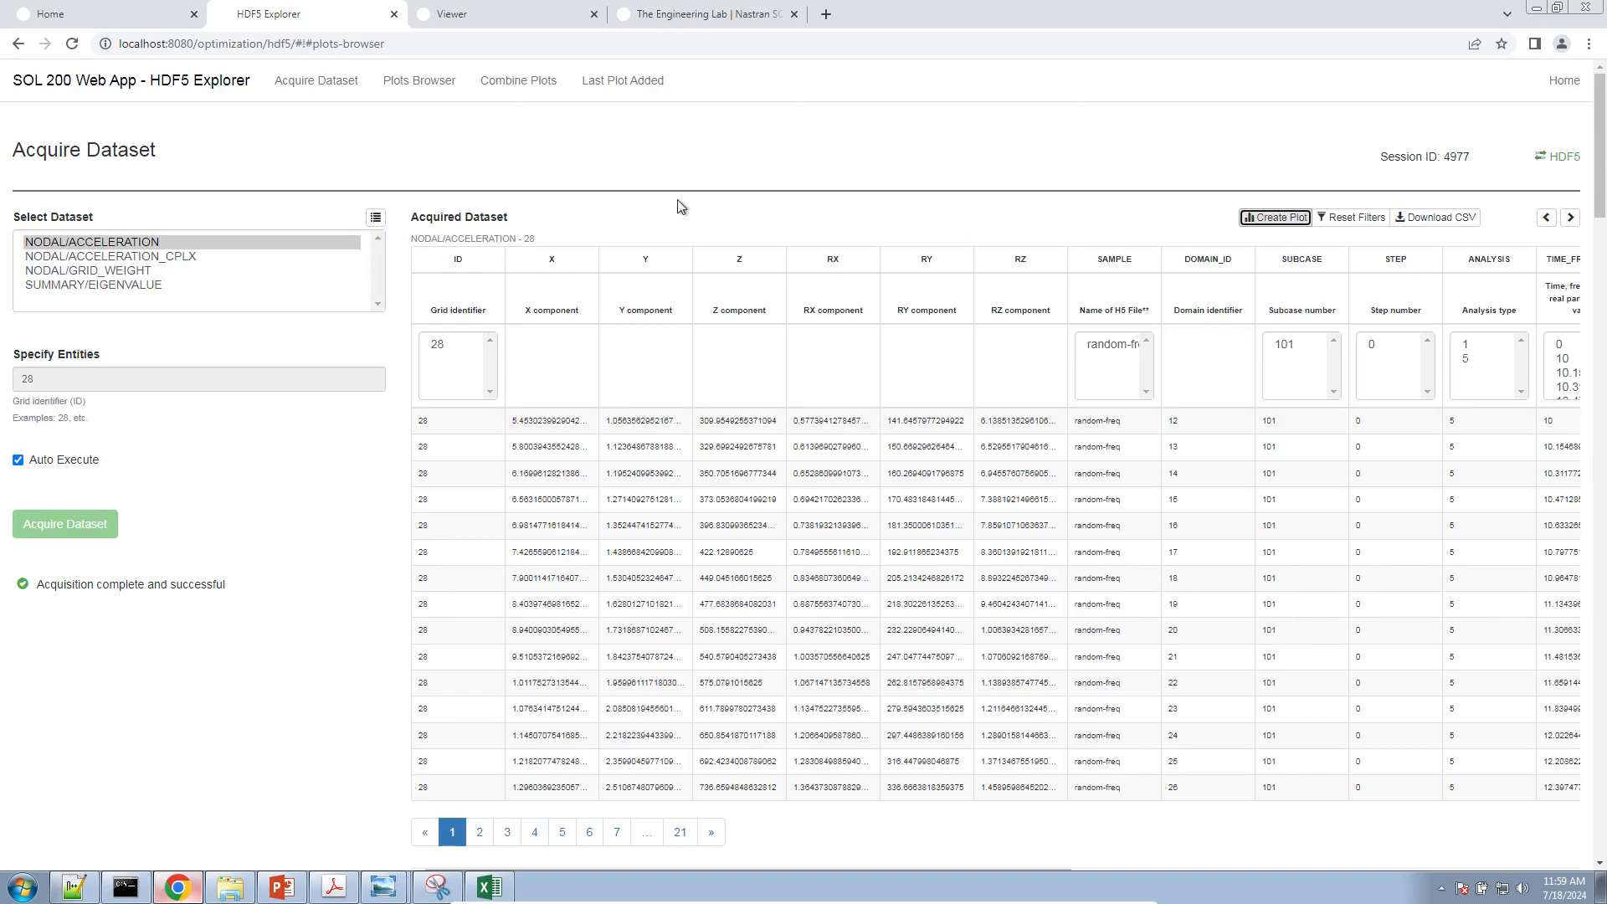
{"action": "left_click", "coordinate": [622, 81]}
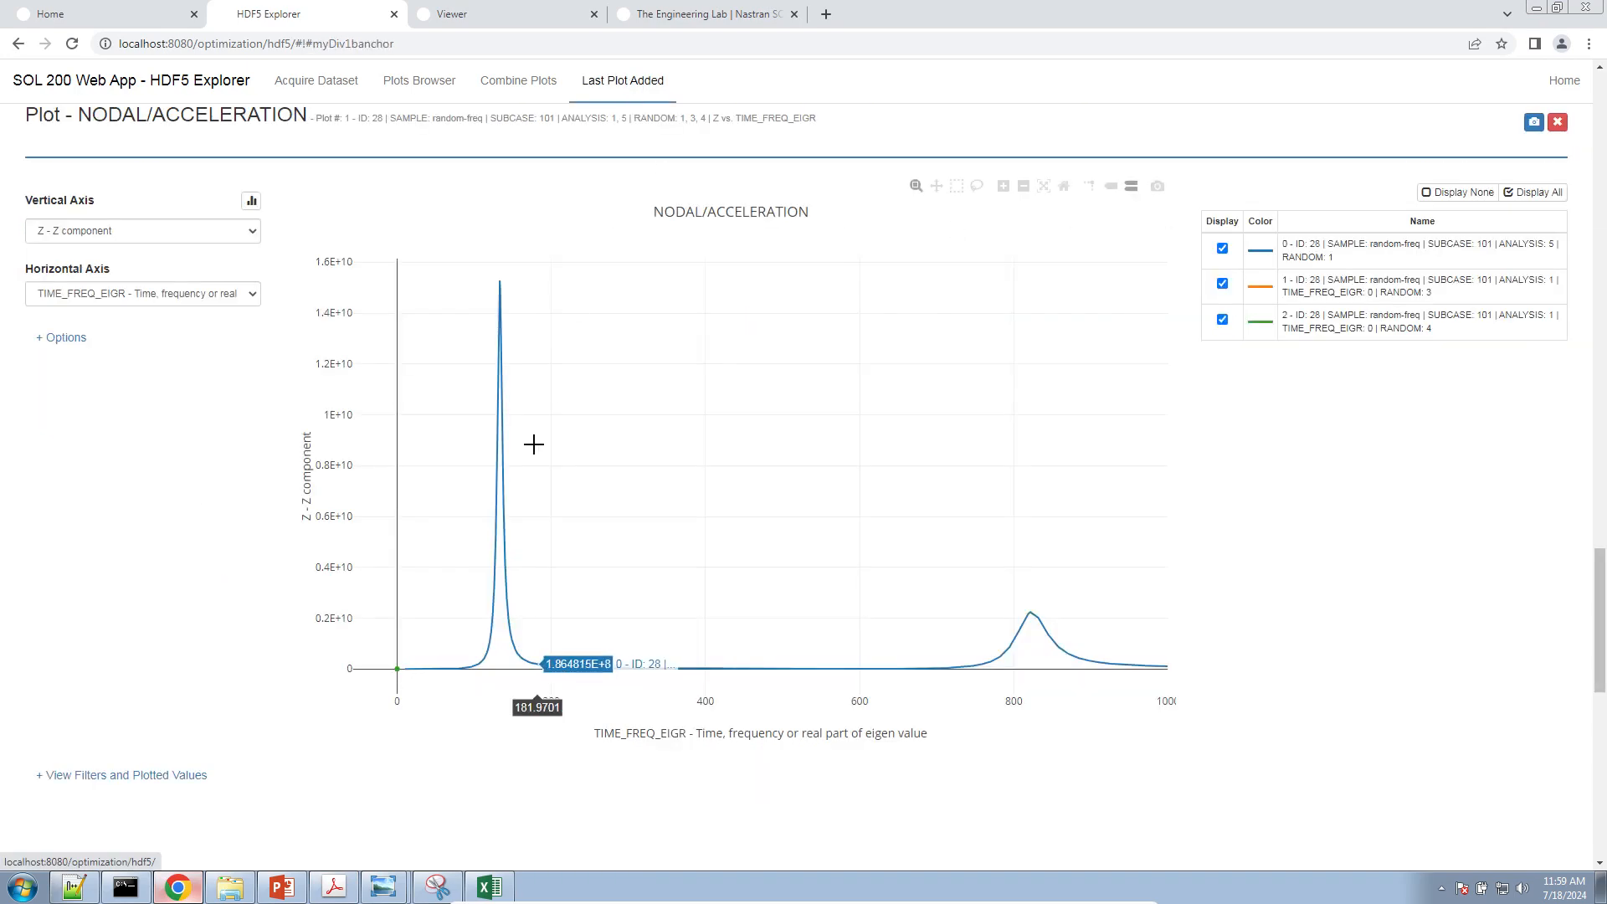
Set the acceleration plot's vertical axis format to Log and show it side by side with the guide's Figure 8-5
{"action": "left_click", "coordinate": [82, 339]}
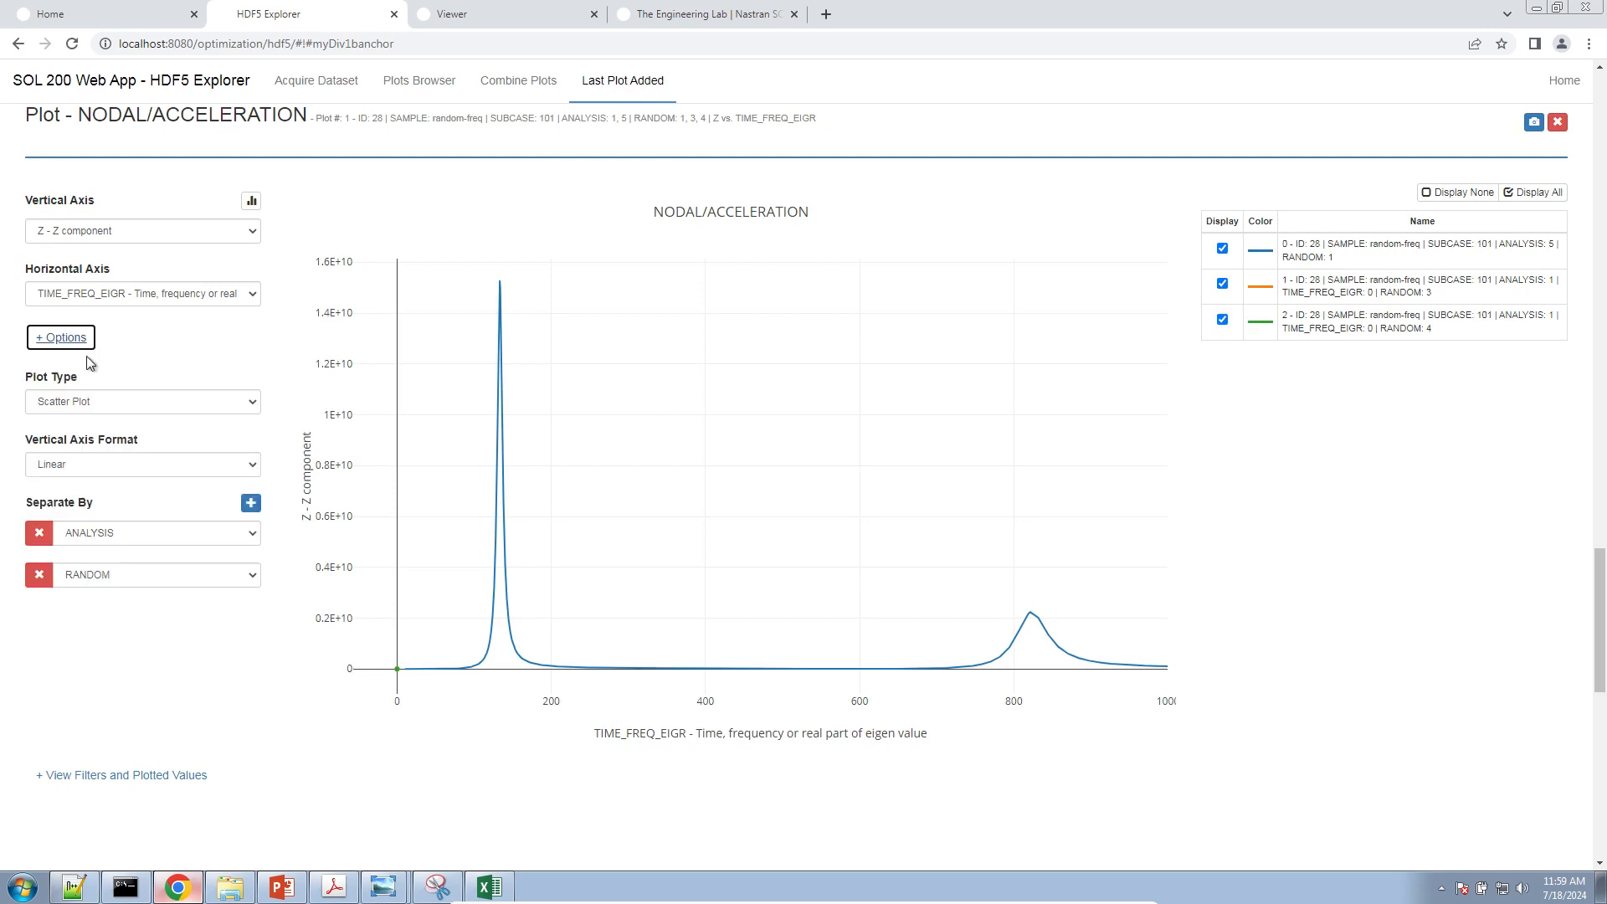
{"action": "left_click", "coordinate": [75, 462]}
{"action": "left_click", "coordinate": [79, 500]}
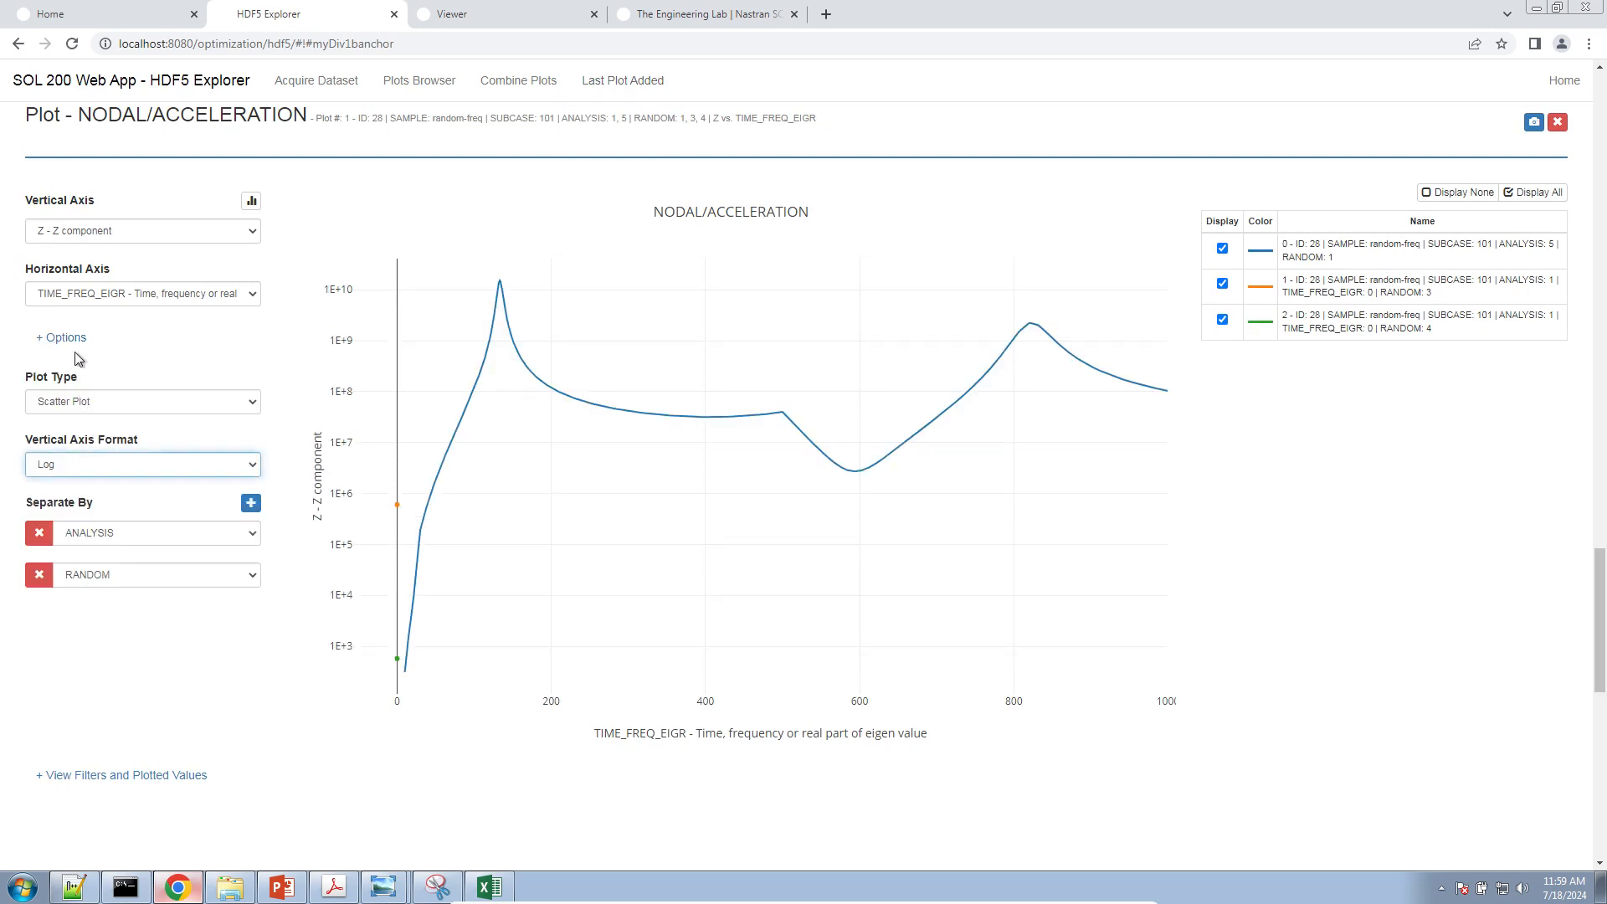
{"action": "left_click", "coordinate": [78, 342]}
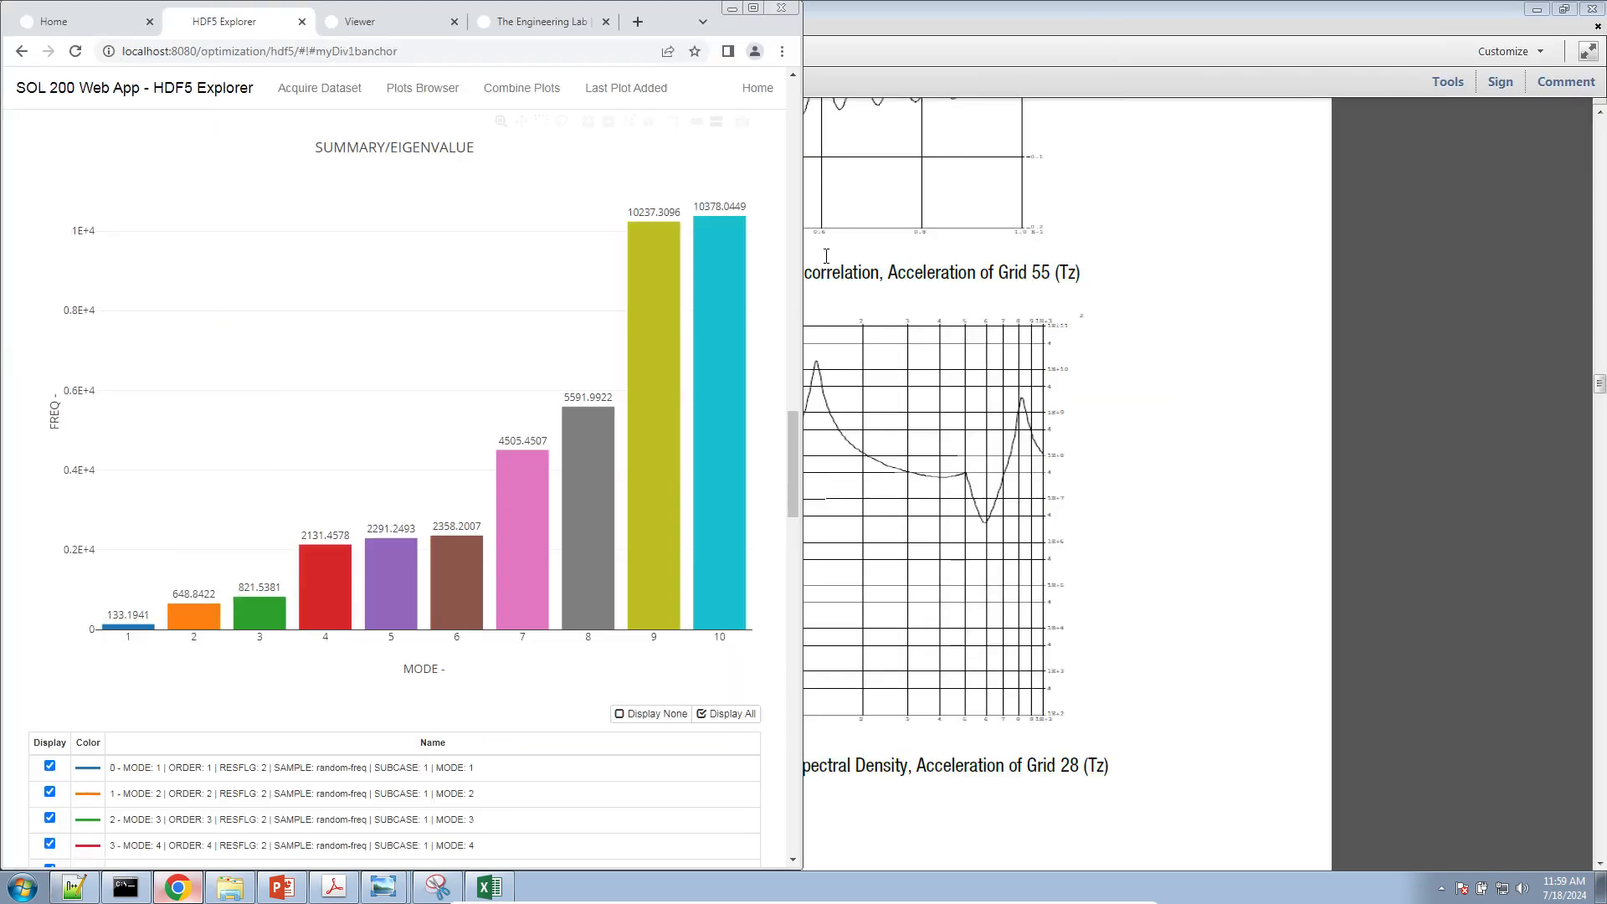
{"action": "left_click_drag", "start_coordinate": [788, 425], "coordinate": [785, 608]}
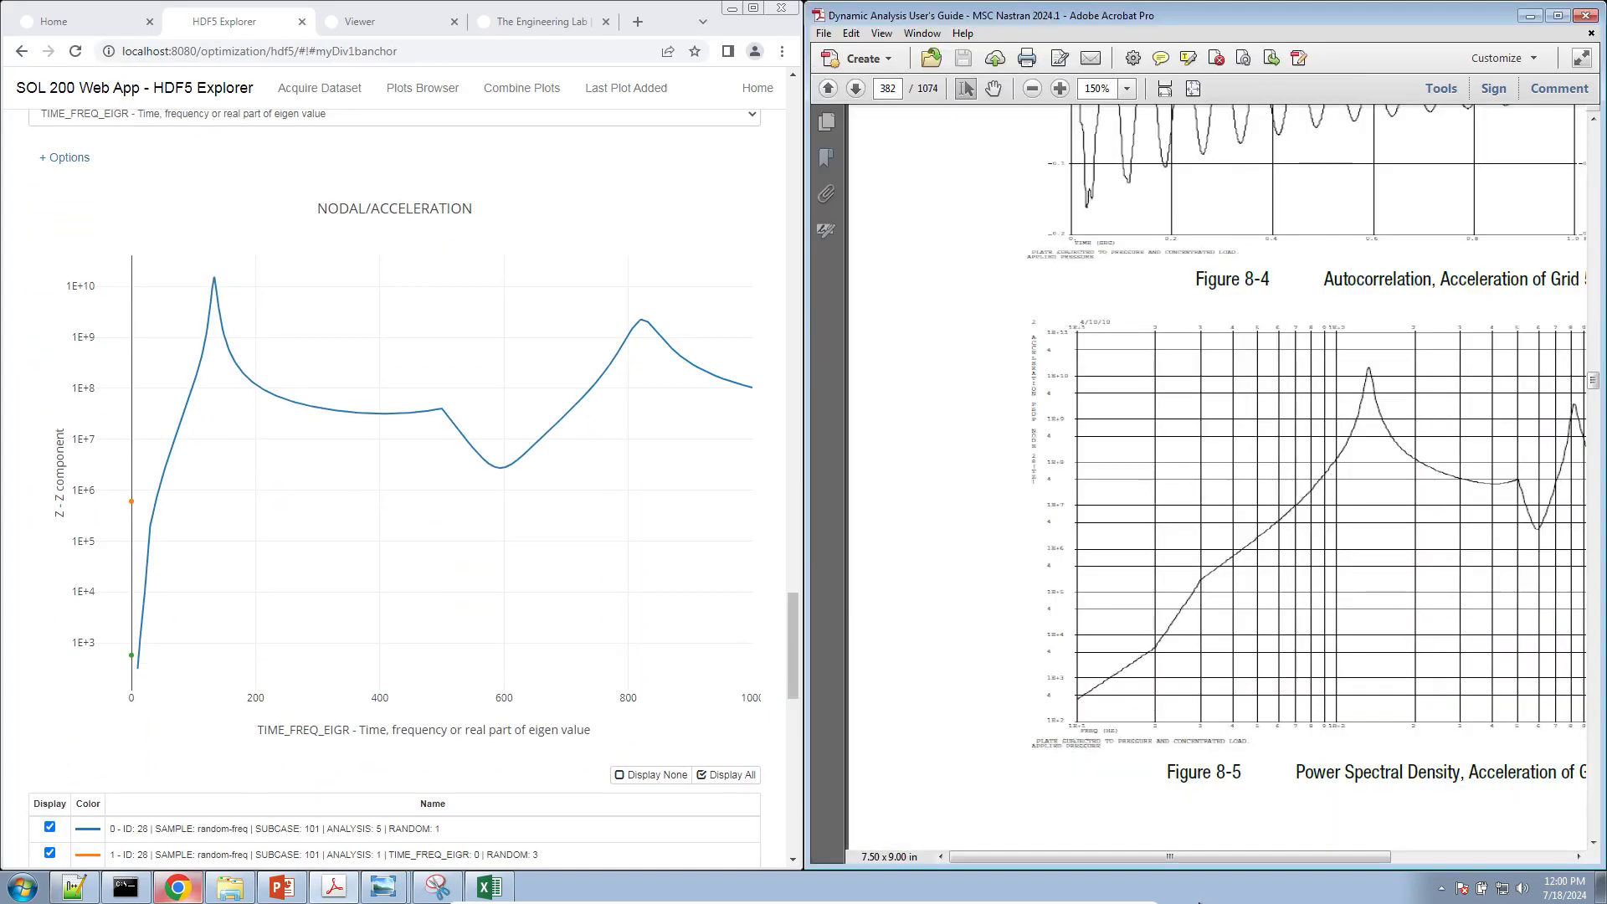
{"action": "left_click_drag", "start_coordinate": [1208, 859], "coordinate": [1306, 861]}
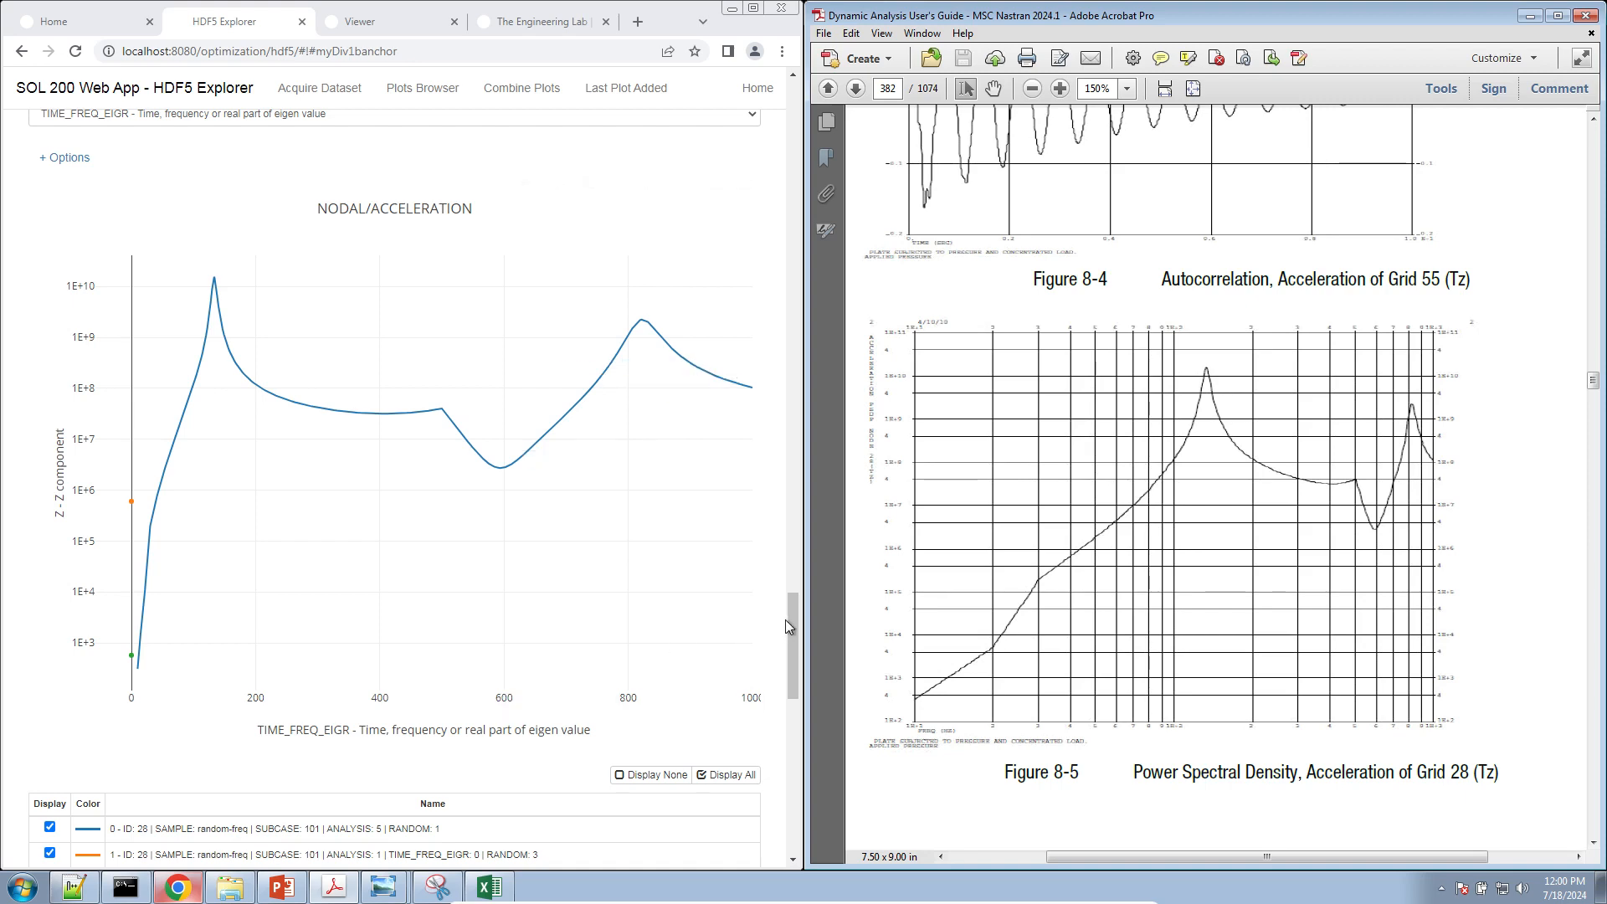
Download the plotted acceleration values as a CSV file and open traces (1).csv in Excel
{"action": "left_click_drag", "start_coordinate": [804, 616], "coordinate": [1132, 630]}
{"action": "left_click_drag", "start_coordinate": [1117, 725], "coordinate": [1121, 583]}
{"action": "left_click", "coordinate": [70, 606]}
{"action": "scroll", "coordinate": [1073, 615], "scroll_direction": "down", "scroll_amount": 1}
{"action": "left_click", "coordinate": [1047, 560]}
{"action": "left_click", "coordinate": [74, 842]}
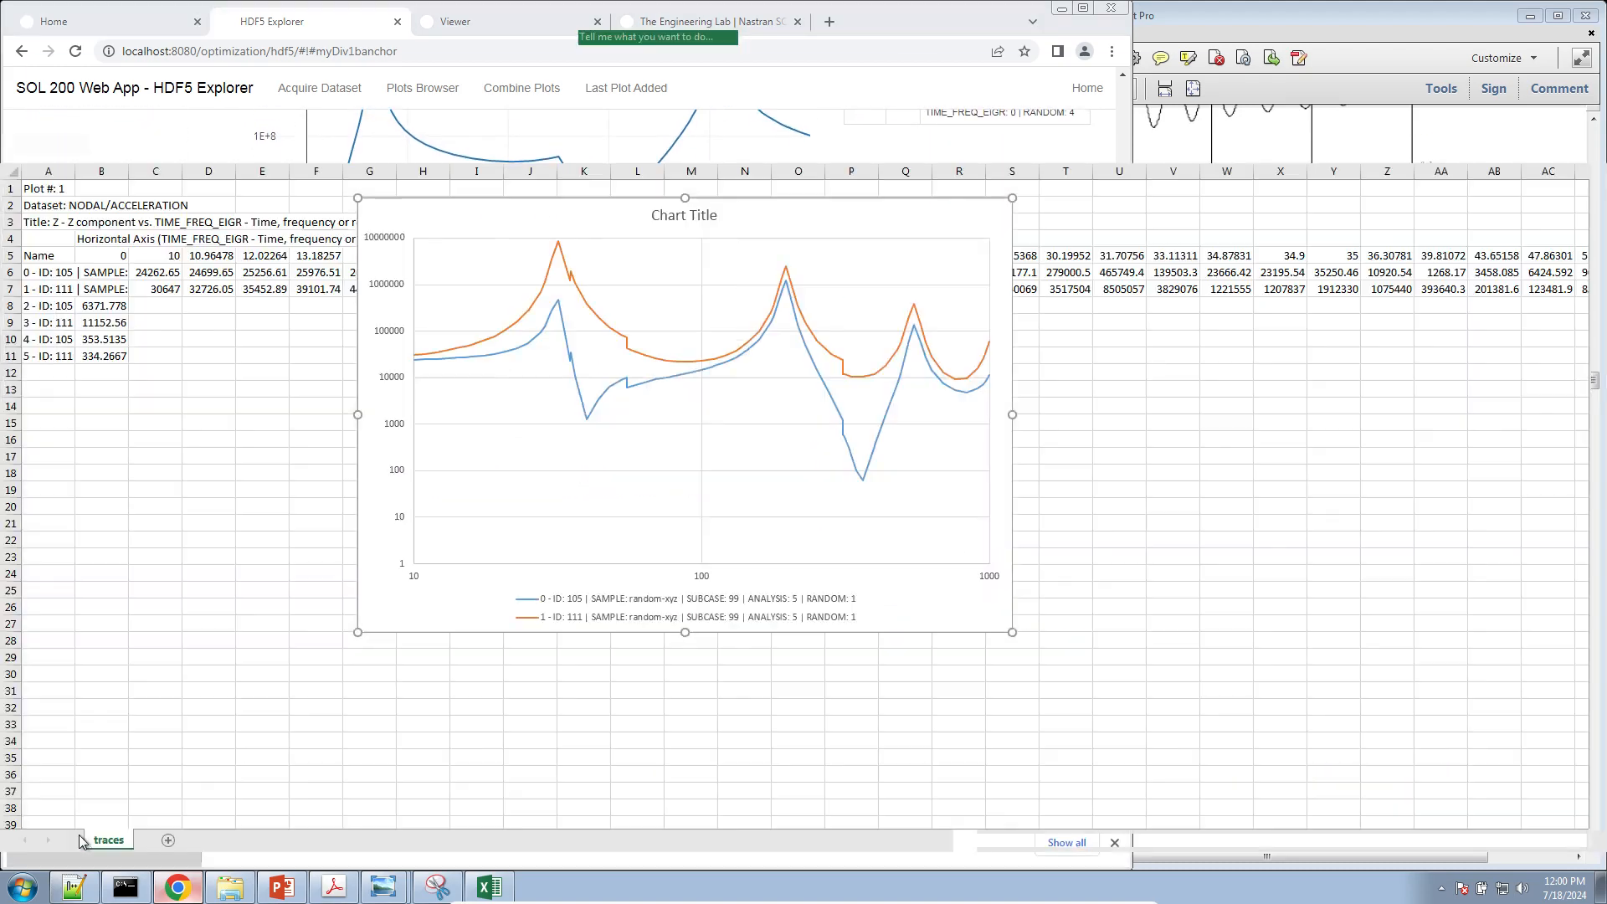
Insert a scatter chart with straight lines from the frequency and grid 28 data in rows 5 and 6, and enlarge it
{"action": "left_click", "coordinate": [48, 257]}
{"action": "key", "text": "ctrl+shift+Right"}
{"action": "key", "text": "shift+Down"}
{"action": "left_click", "coordinate": [127, 37]}
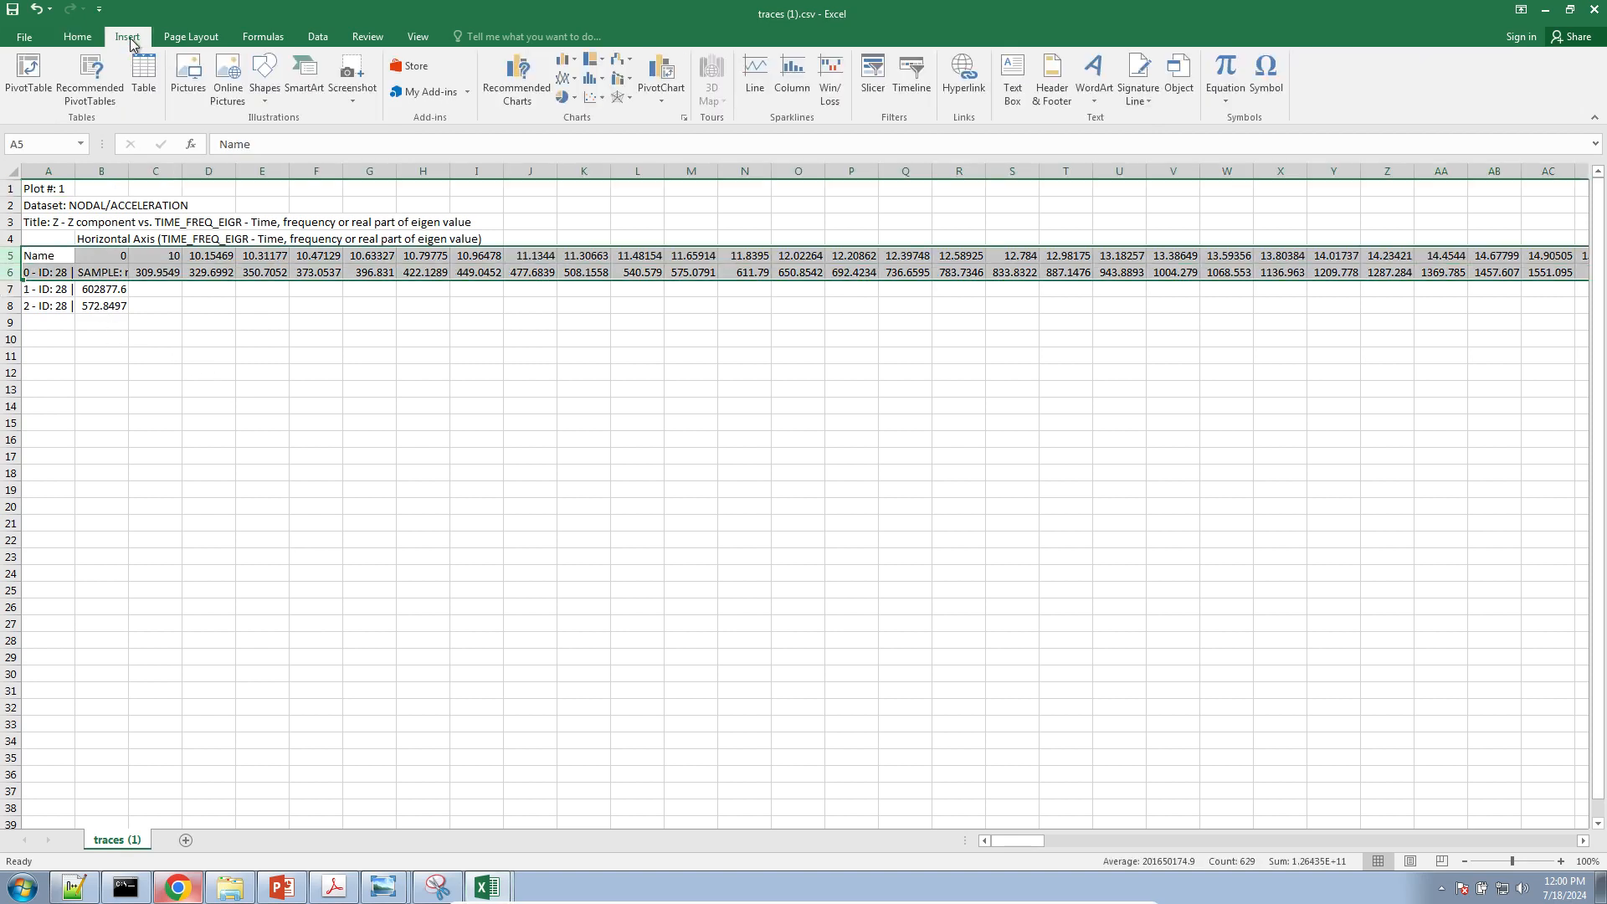
{"action": "left_click", "coordinate": [598, 96]}
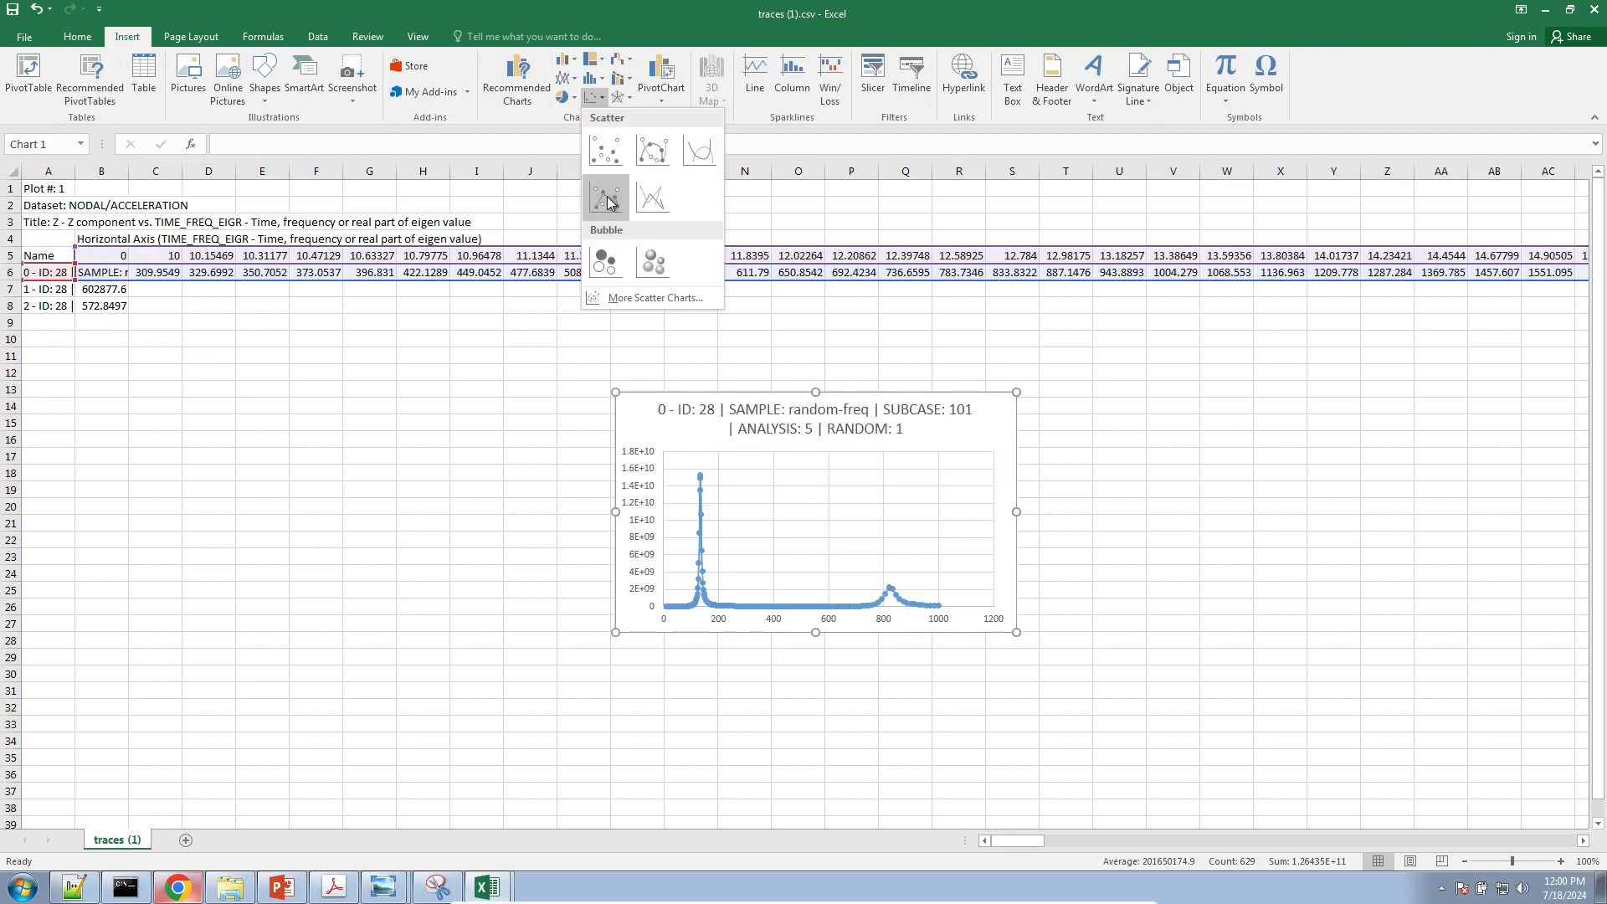
{"action": "left_click", "coordinate": [652, 197]}
{"action": "left_click_drag", "start_coordinate": [615, 393], "coordinate": [411, 192]}
Set the chart's vertical and horizontal axes to a base-10 logarithmic scale
{"action": "right_click", "coordinate": [424, 362]}
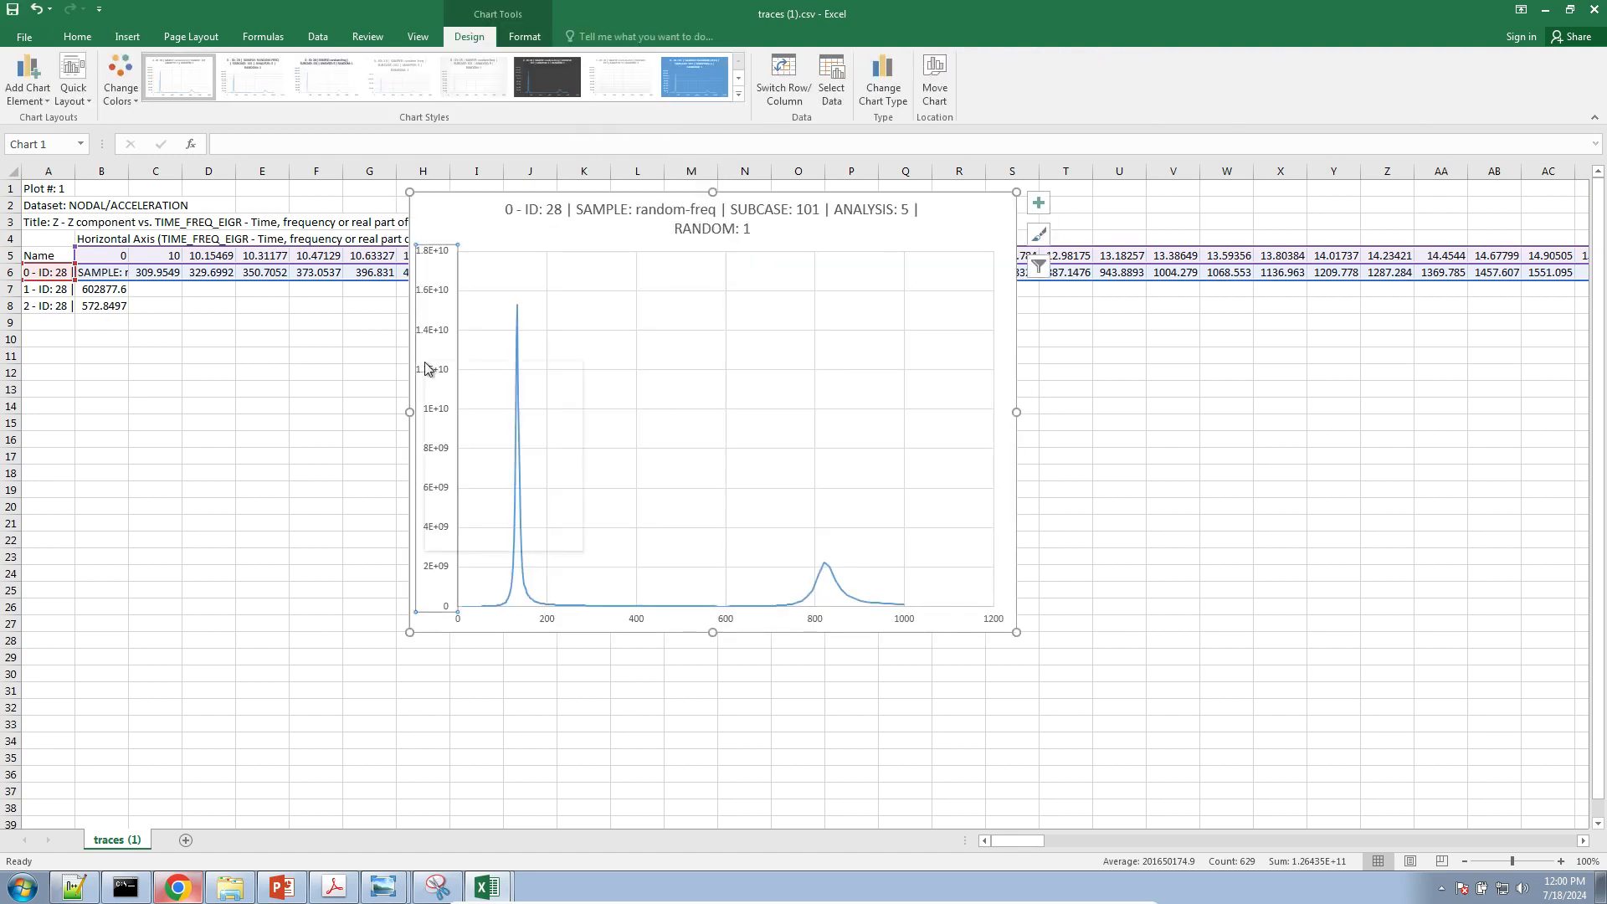
{"action": "left_click", "coordinate": [481, 539]}
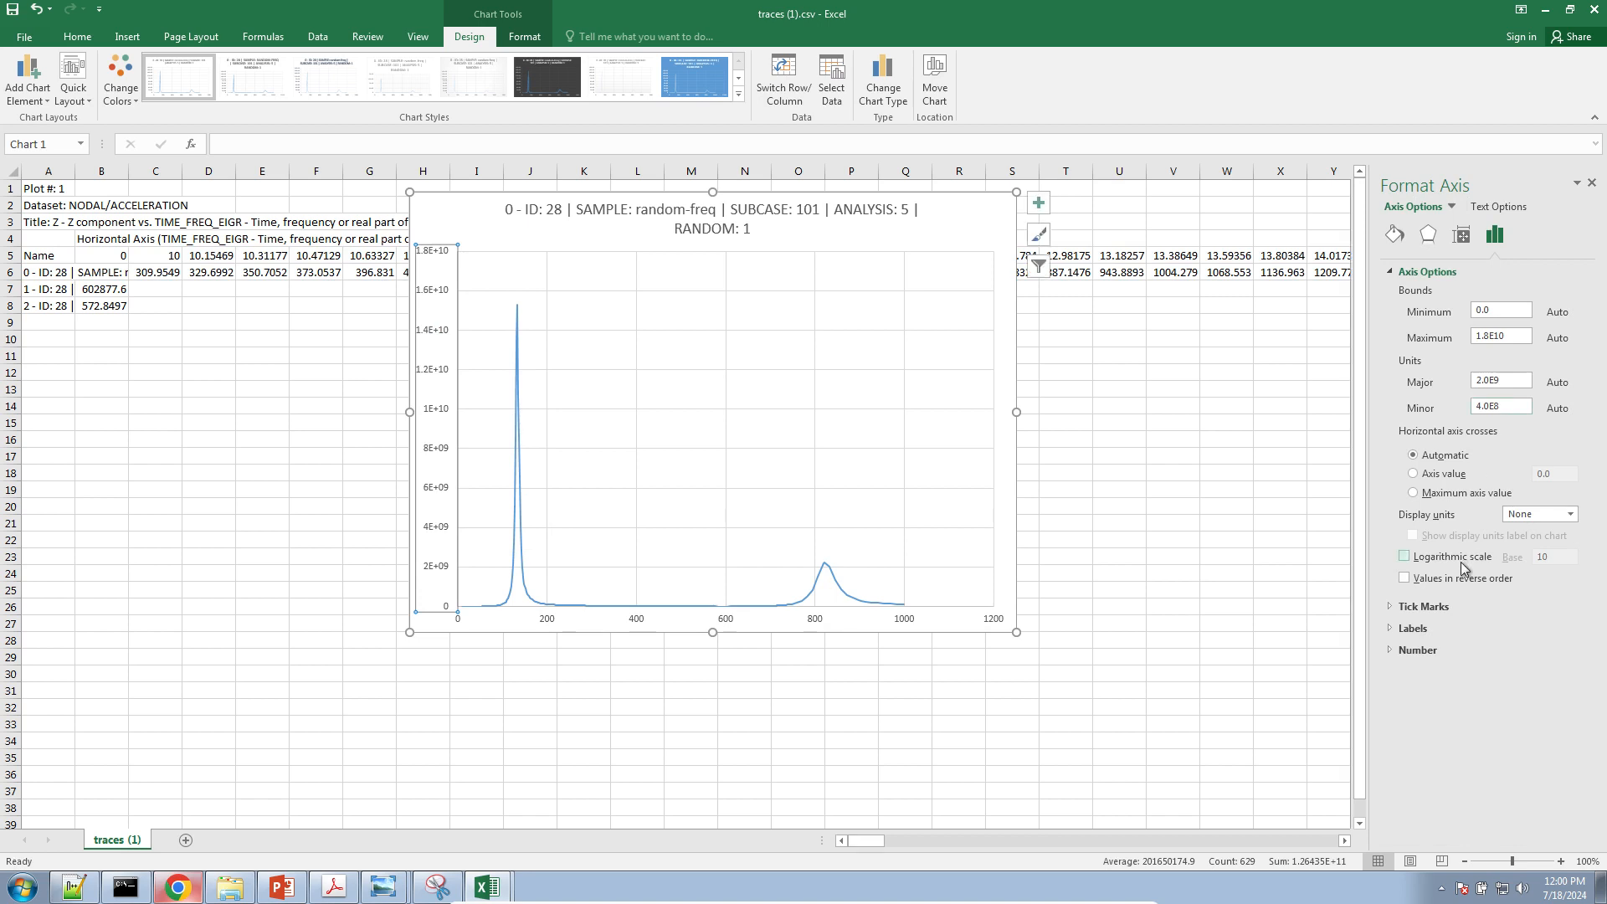
{"action": "left_click", "coordinate": [1457, 560]}
{"action": "right_click", "coordinate": [816, 620]}
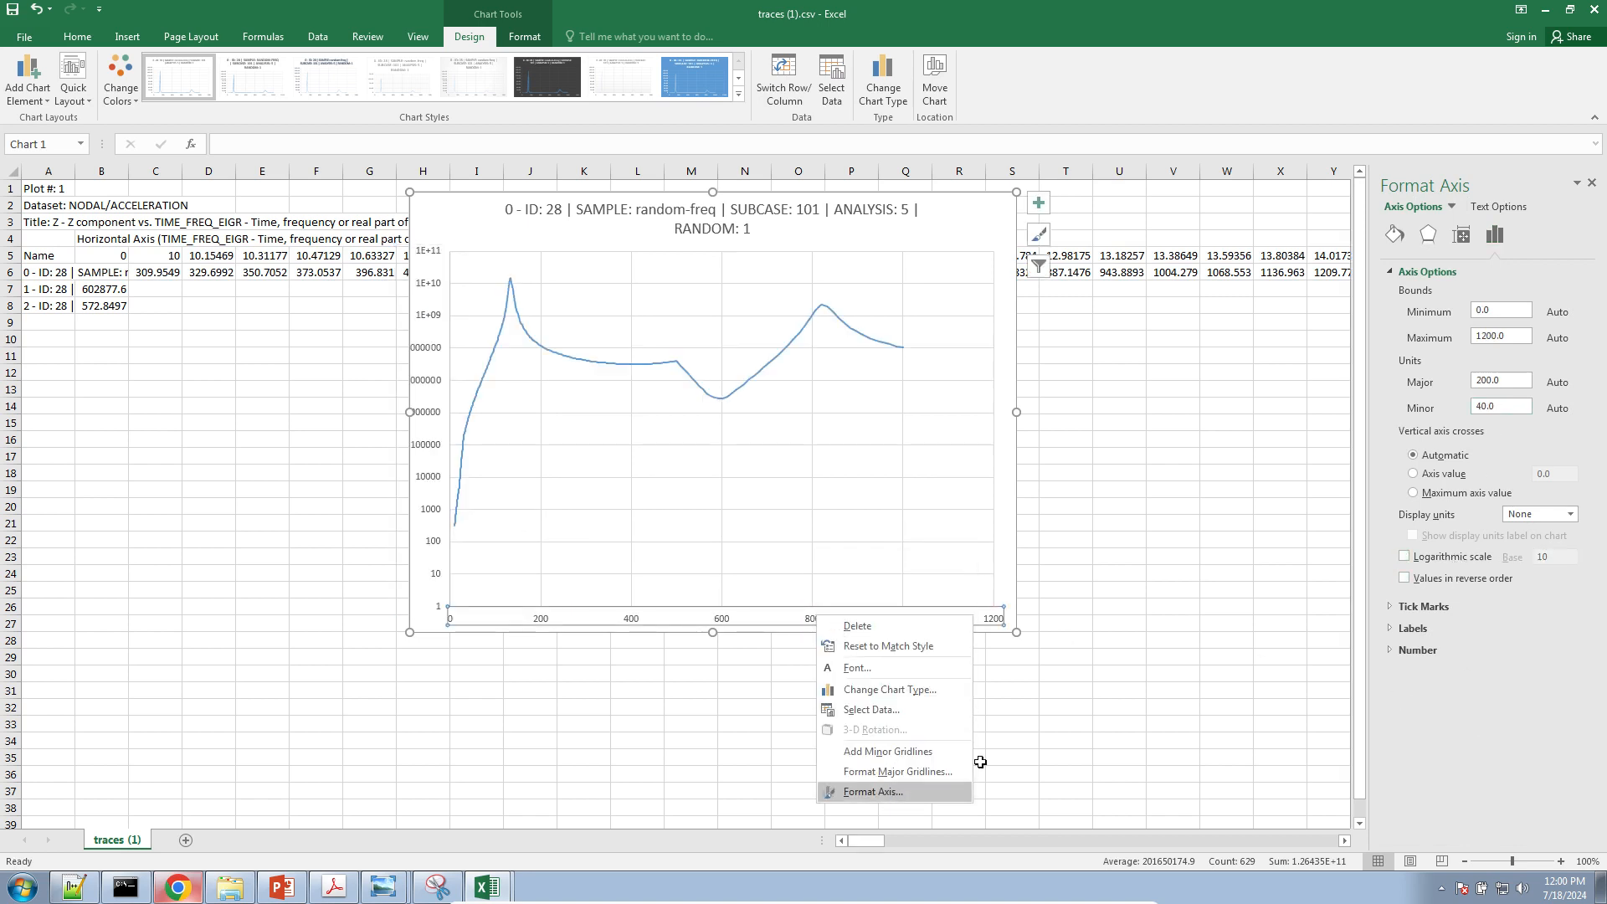
{"action": "left_click", "coordinate": [871, 792]}
{"action": "left_click", "coordinate": [1457, 559]}
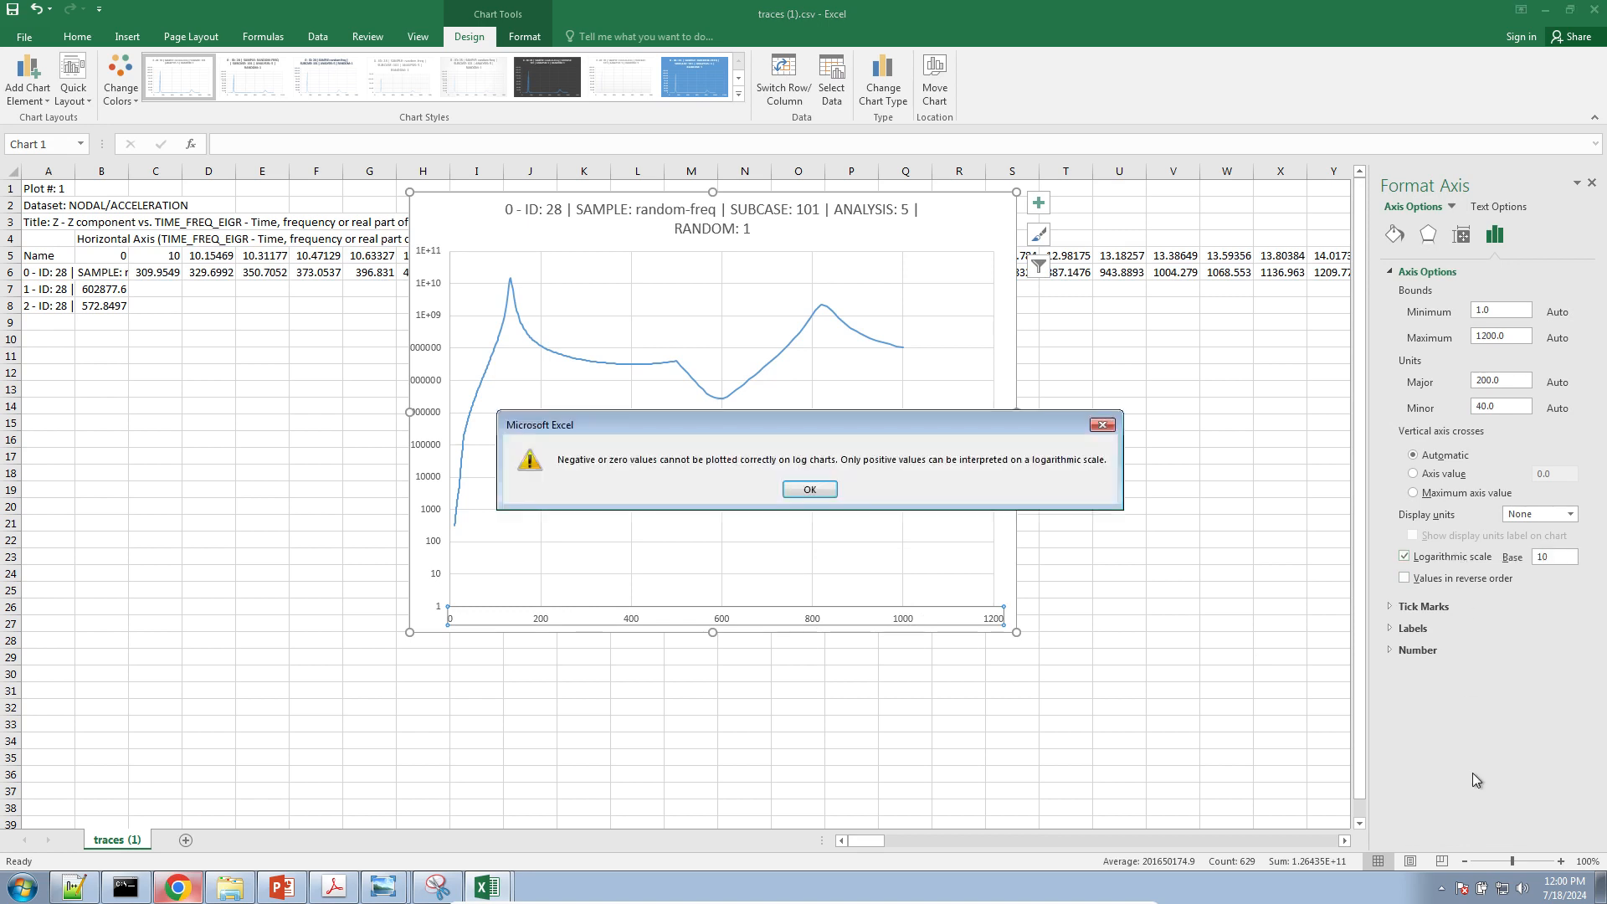
{"action": "left_click", "coordinate": [807, 489]}
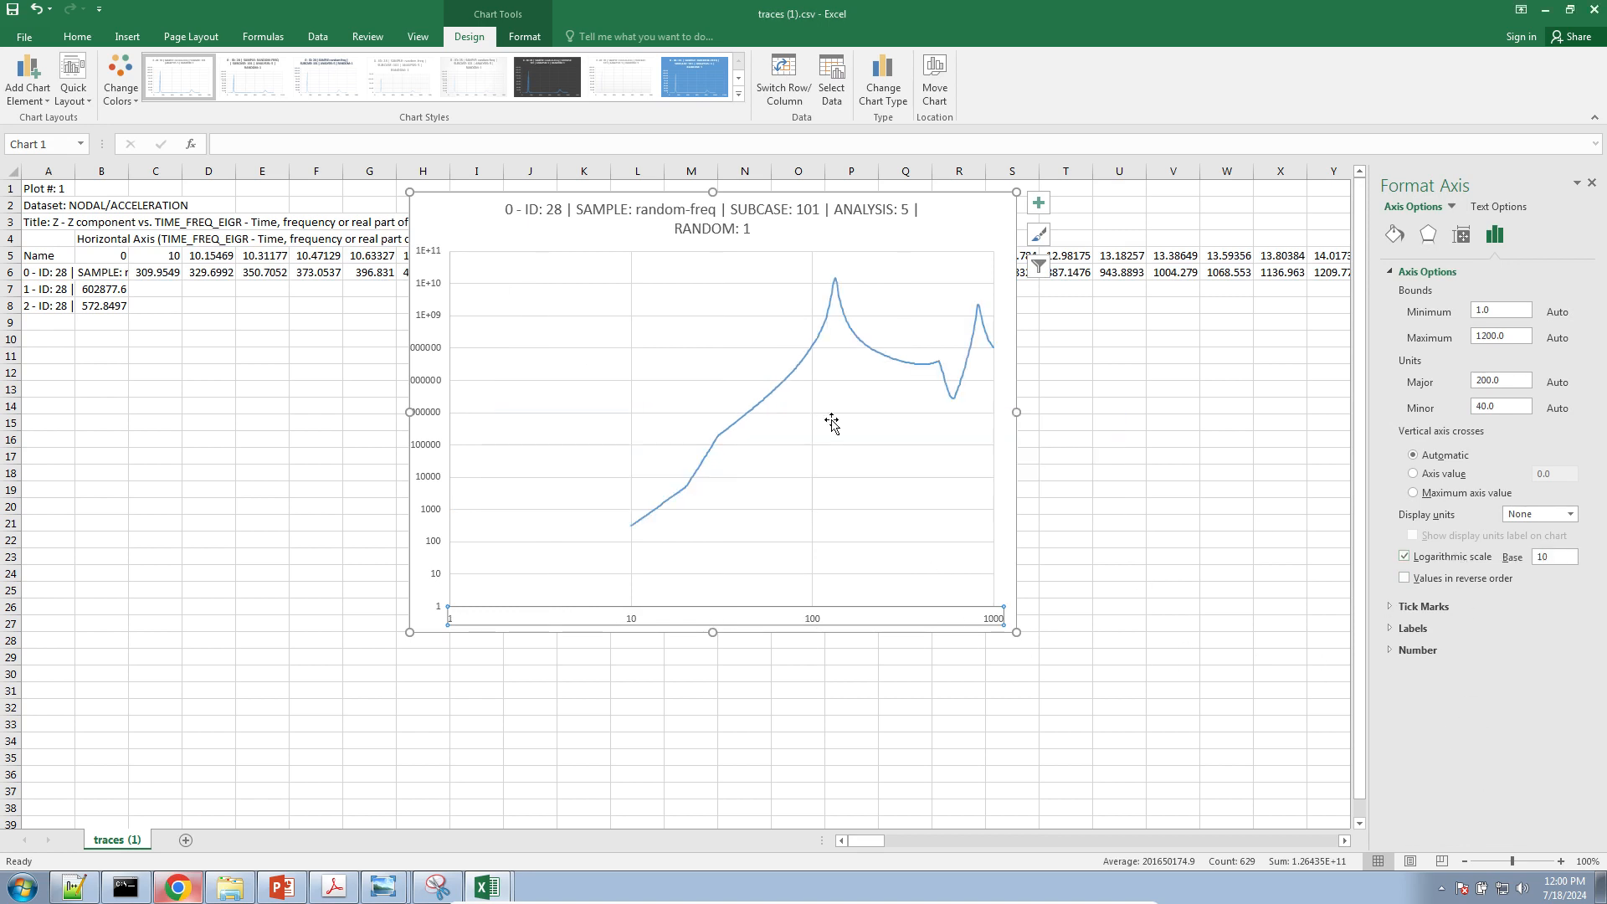
Set the horizontal axis minimum bound of the chart to 10
{"action": "left_click_drag", "start_coordinate": [1506, 312], "coordinate": [1404, 312]}
{"action": "type", "text": "10"}
{"action": "key", "text": "Return"}
{"action": "left_click", "coordinate": [1154, 487]}
Compare the Excel chart side by side with Figure 8-5 in the guide, and go up to Figure 8-4
{"action": "left_click_drag", "start_coordinate": [1116, 18], "coordinate": [2, 226]}
{"action": "left_click_drag", "start_coordinate": [379, 841], "coordinate": [378, 842]}
{"action": "left_click", "coordinate": [334, 887]}
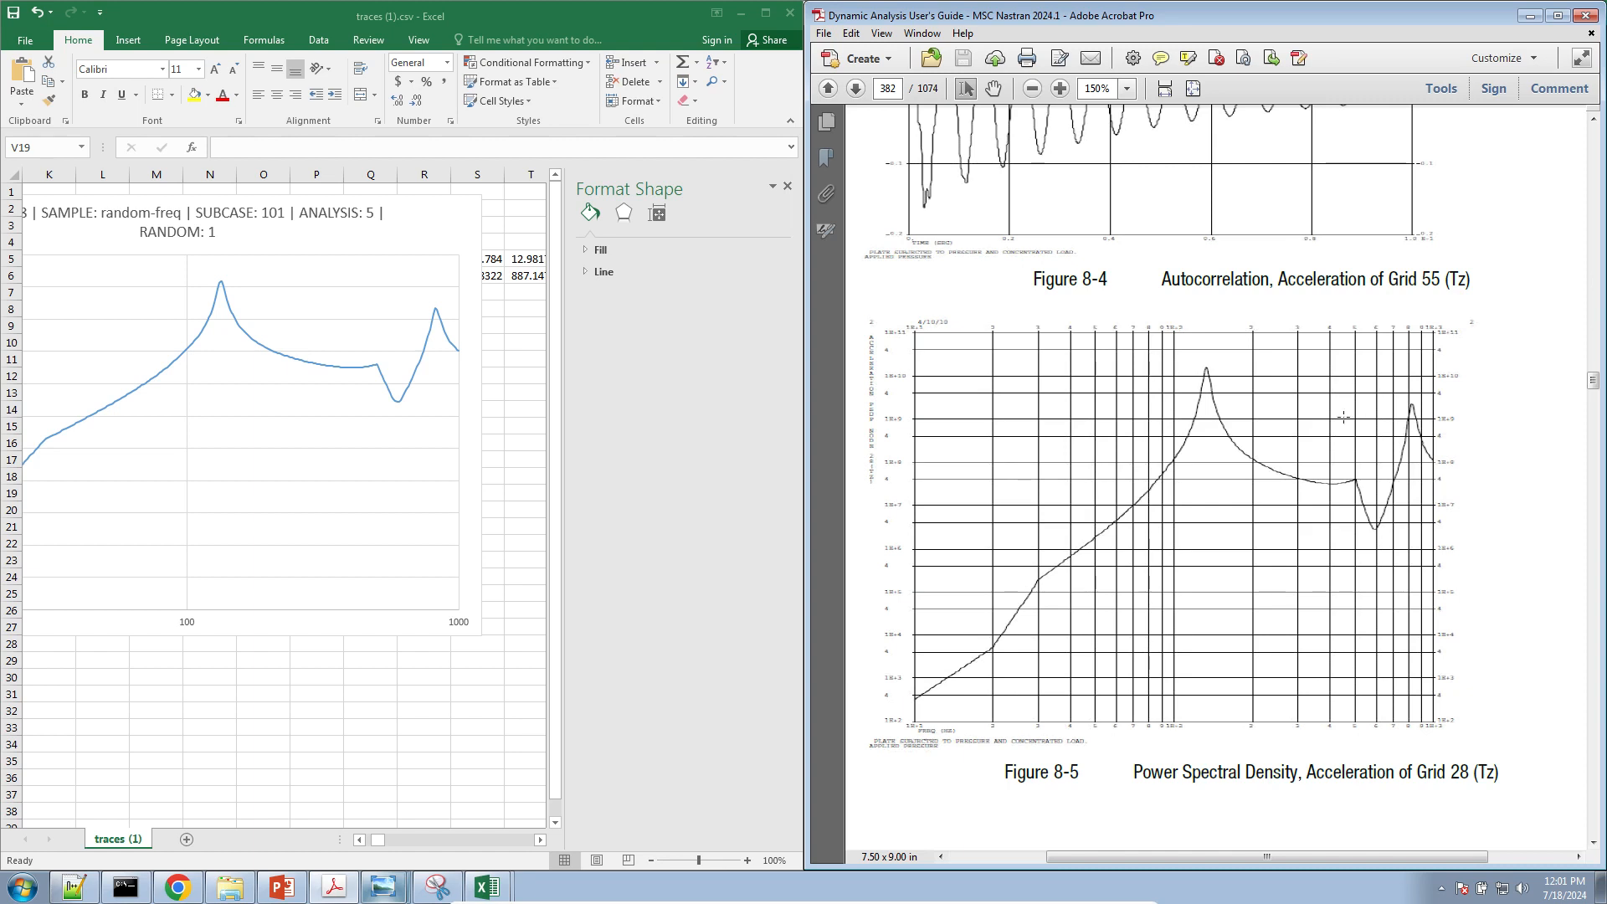
{"action": "scroll", "coordinate": [1190, 371], "scroll_direction": "up", "scroll_amount": 5}
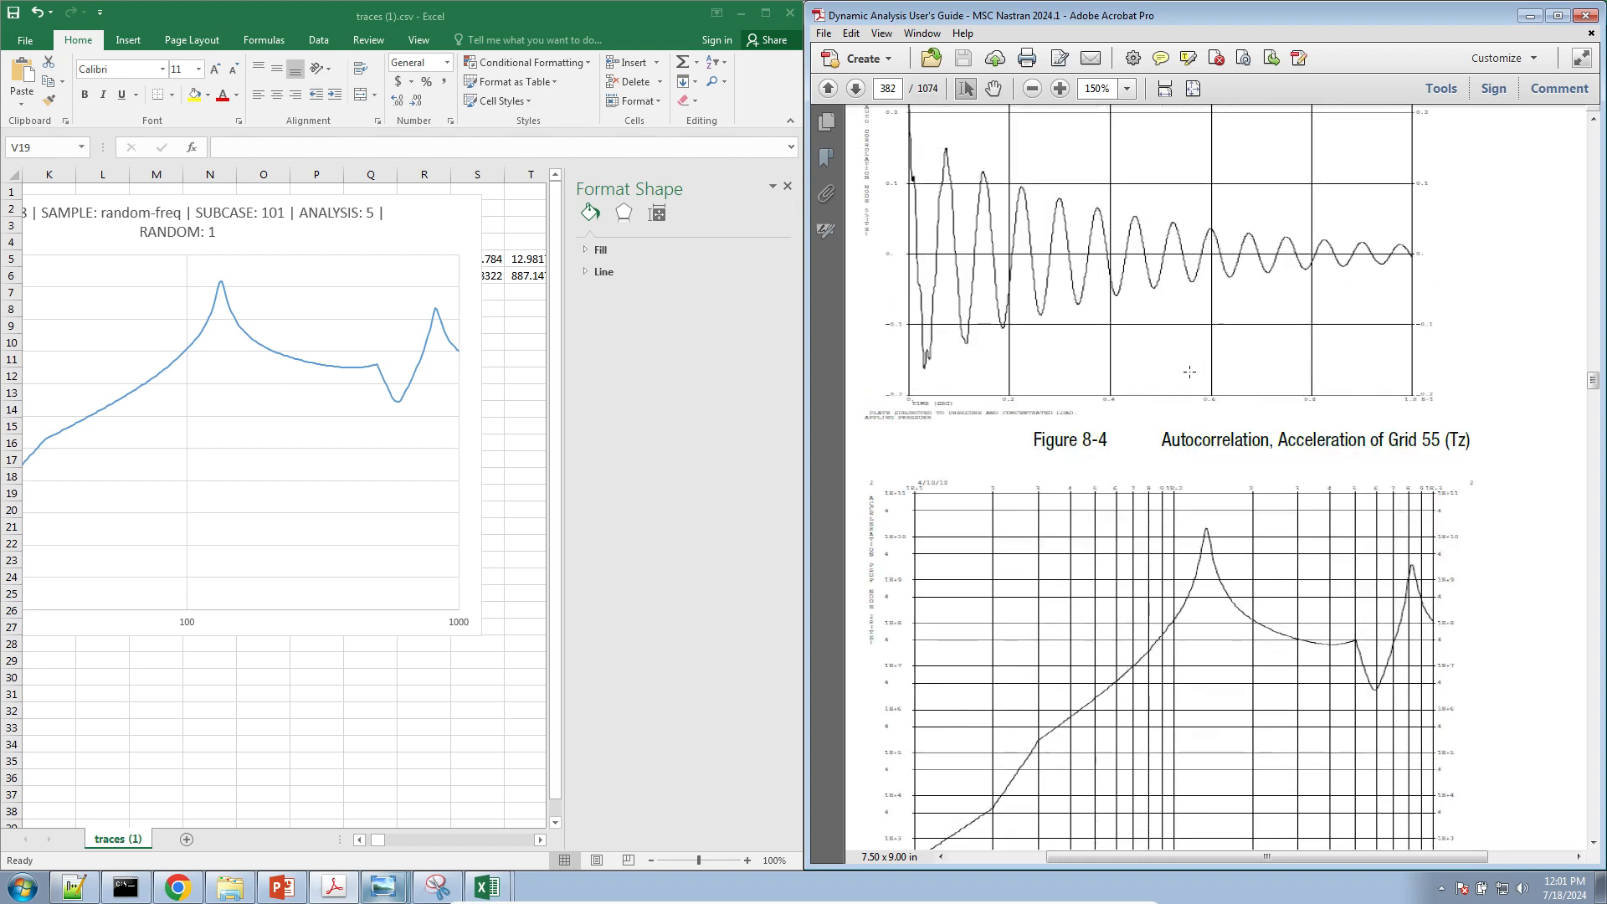
Close traces (1).csv and traces.csv in Excel without saving, and return the guide to a full-size window
{"action": "left_click", "coordinate": [790, 13]}
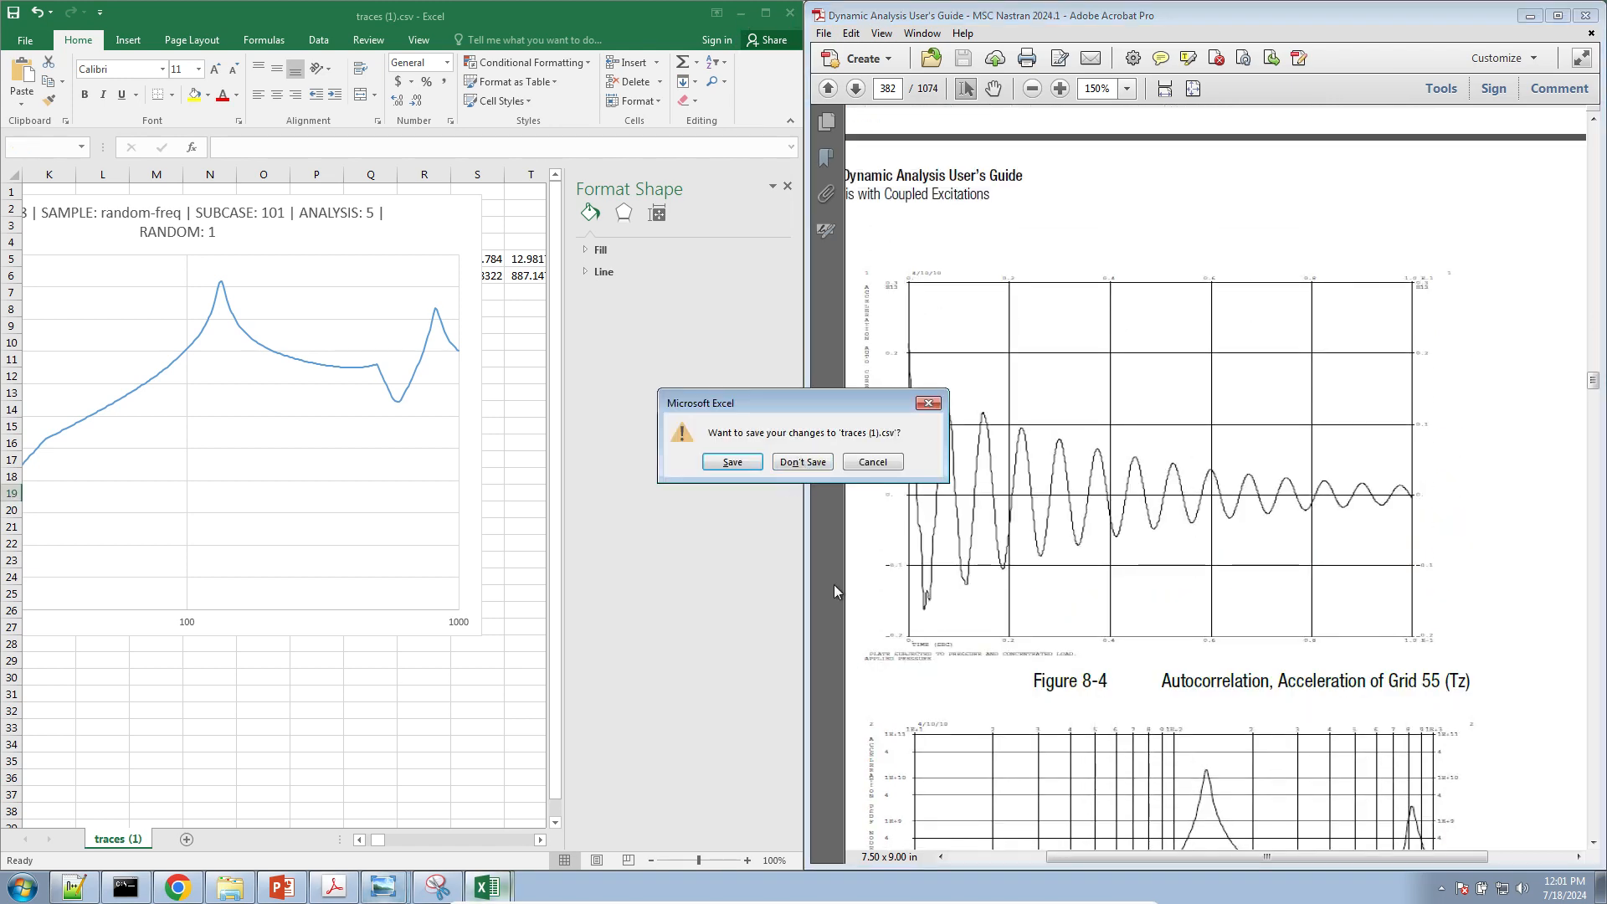
{"action": "left_click", "coordinate": [502, 887]}
{"action": "right_click", "coordinate": [502, 887]}
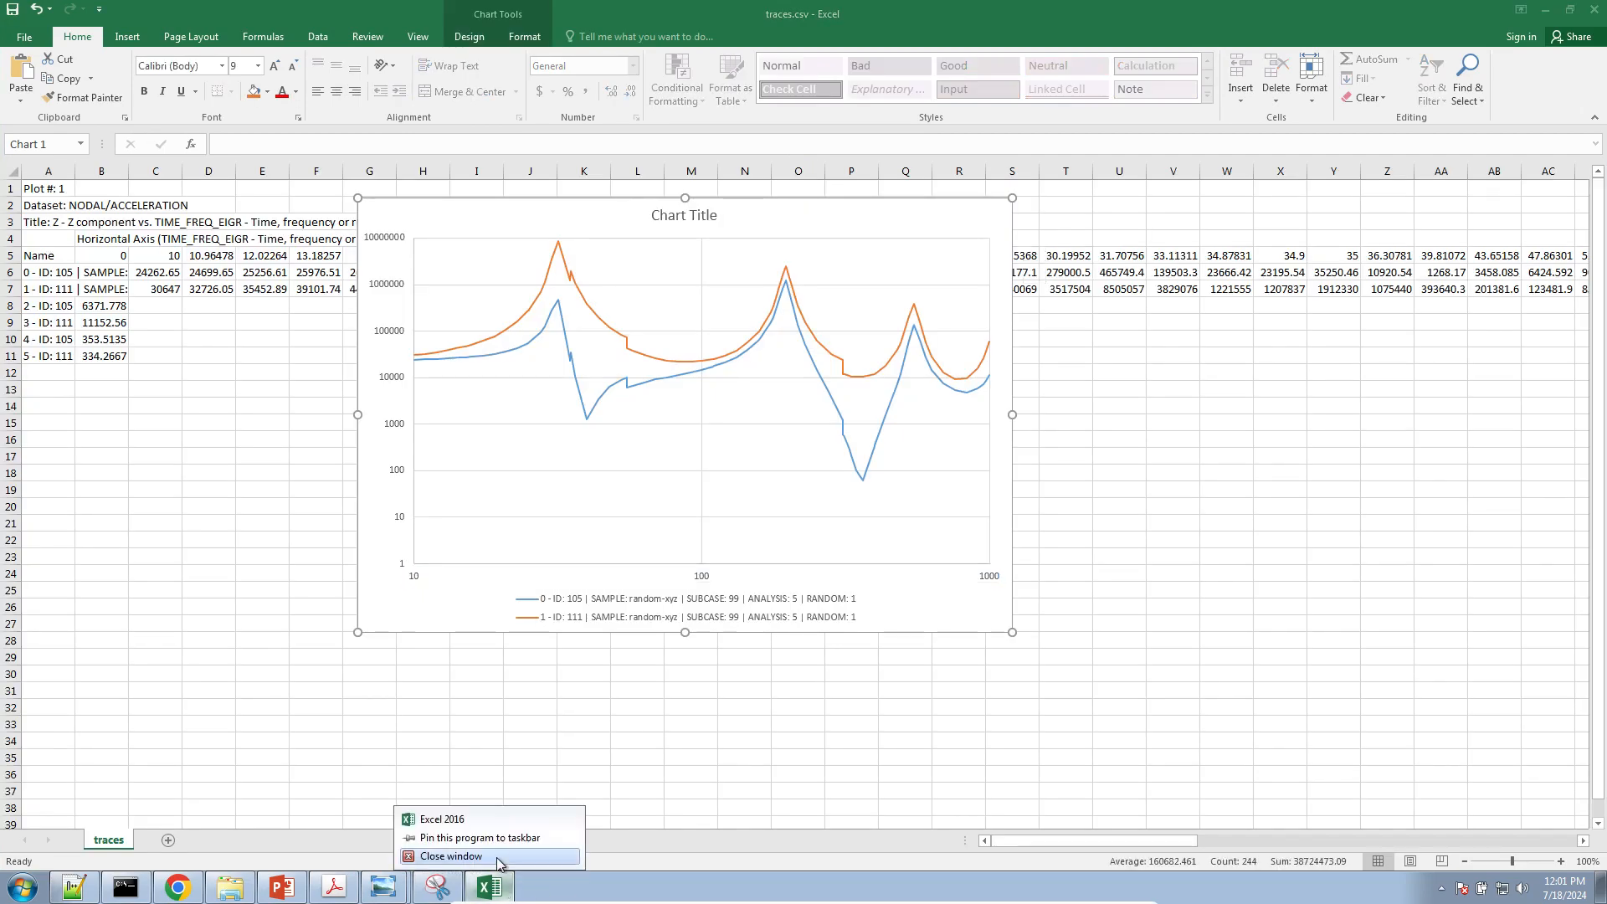
{"action": "left_click", "coordinate": [494, 862]}
{"action": "left_click", "coordinate": [808, 460]}
{"action": "left_click_drag", "start_coordinate": [1289, 8], "coordinate": [837, 3]}
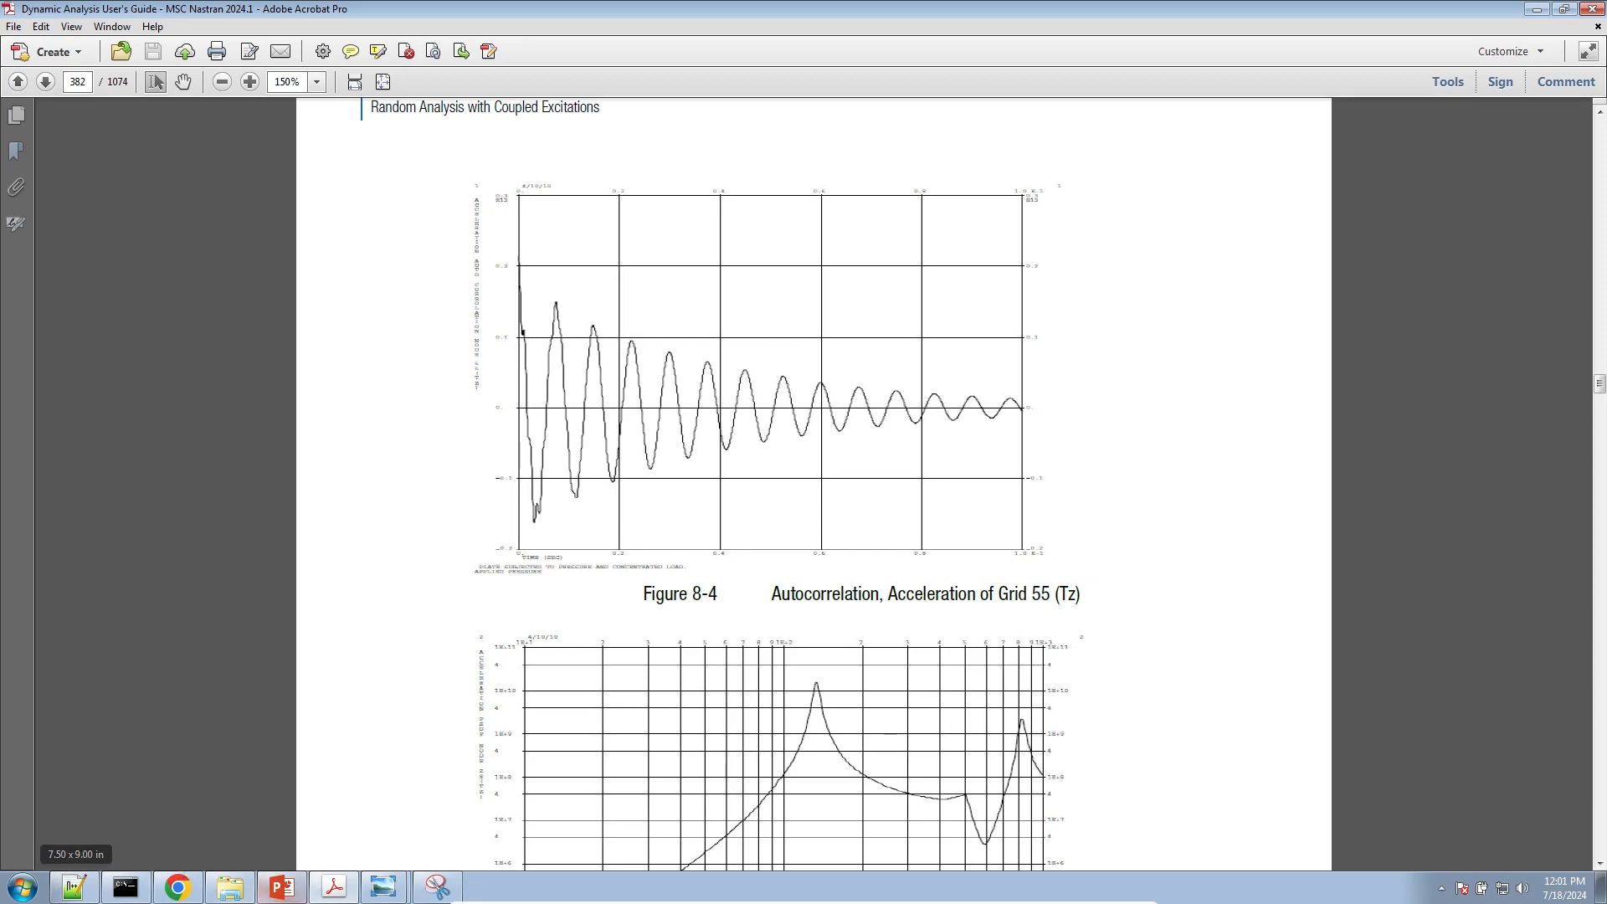
Open random-freq.f06 from the Downloads folder in Notepad++
{"action": "left_click", "coordinate": [232, 894]}
{"action": "left_click_drag", "start_coordinate": [251, 186], "coordinate": [539, 581]}
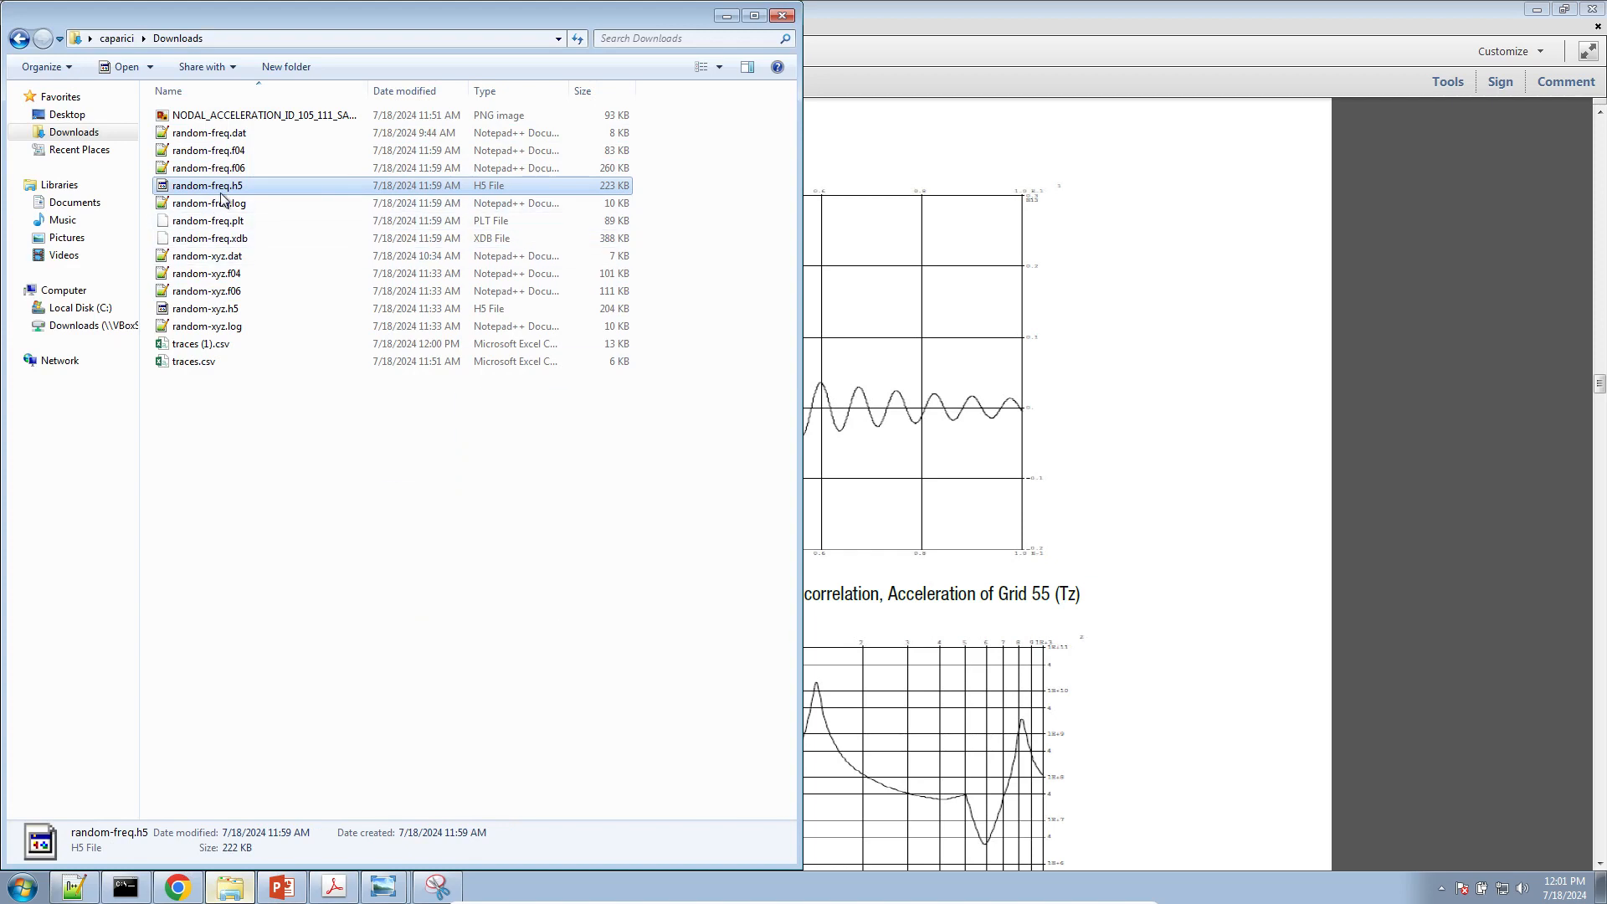
{"action": "left_click", "coordinate": [836, 606]}
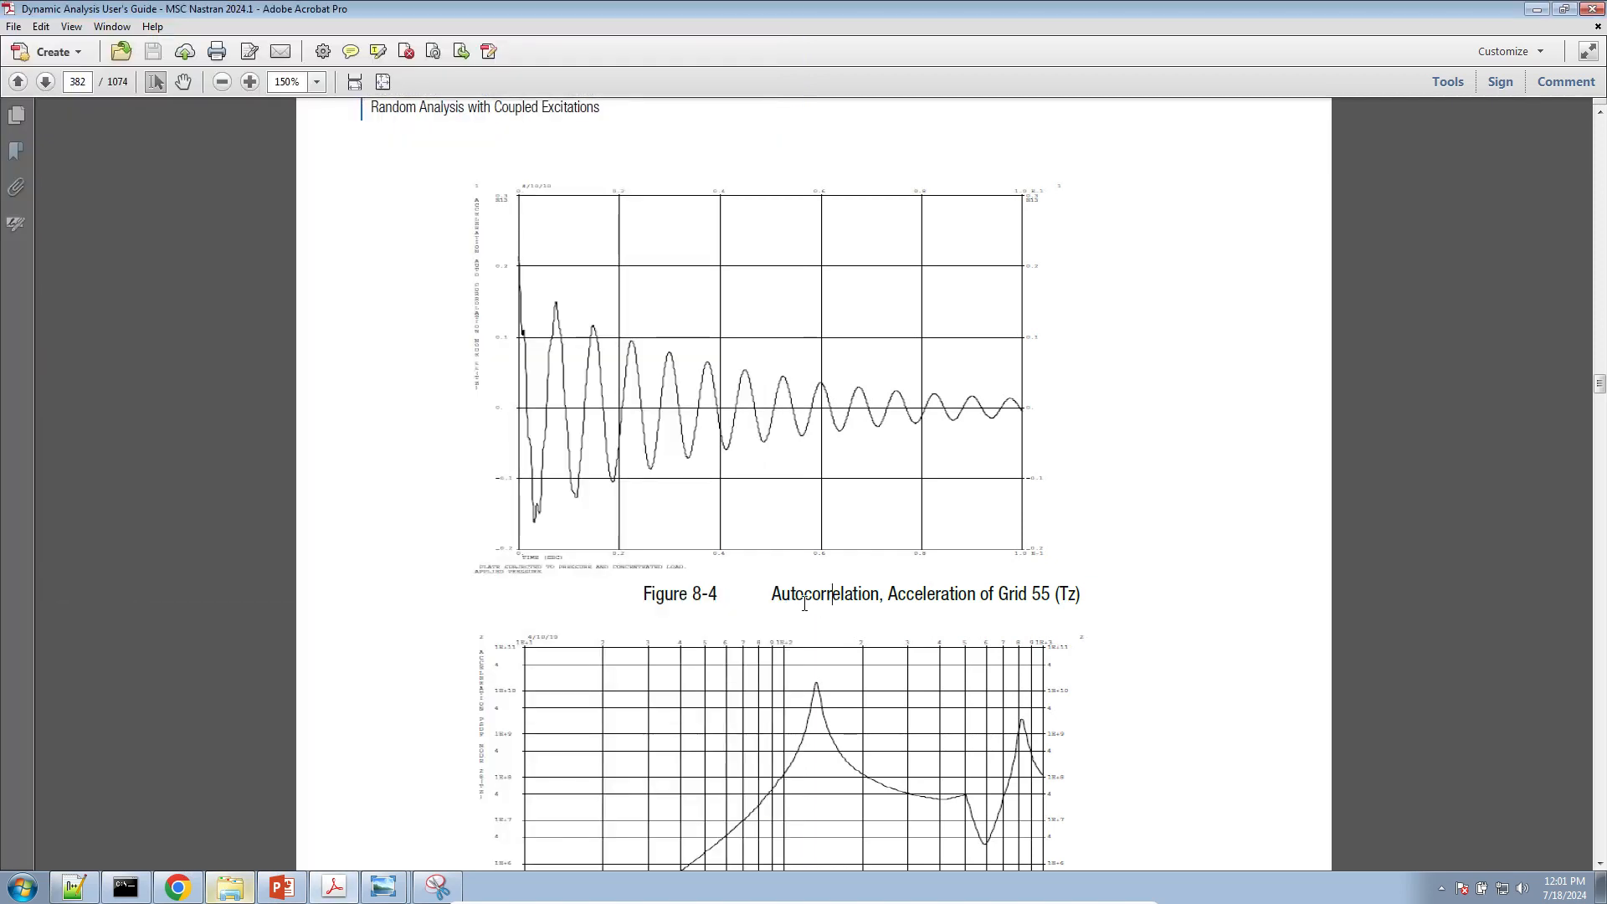
{"action": "left_click", "coordinate": [74, 887]}
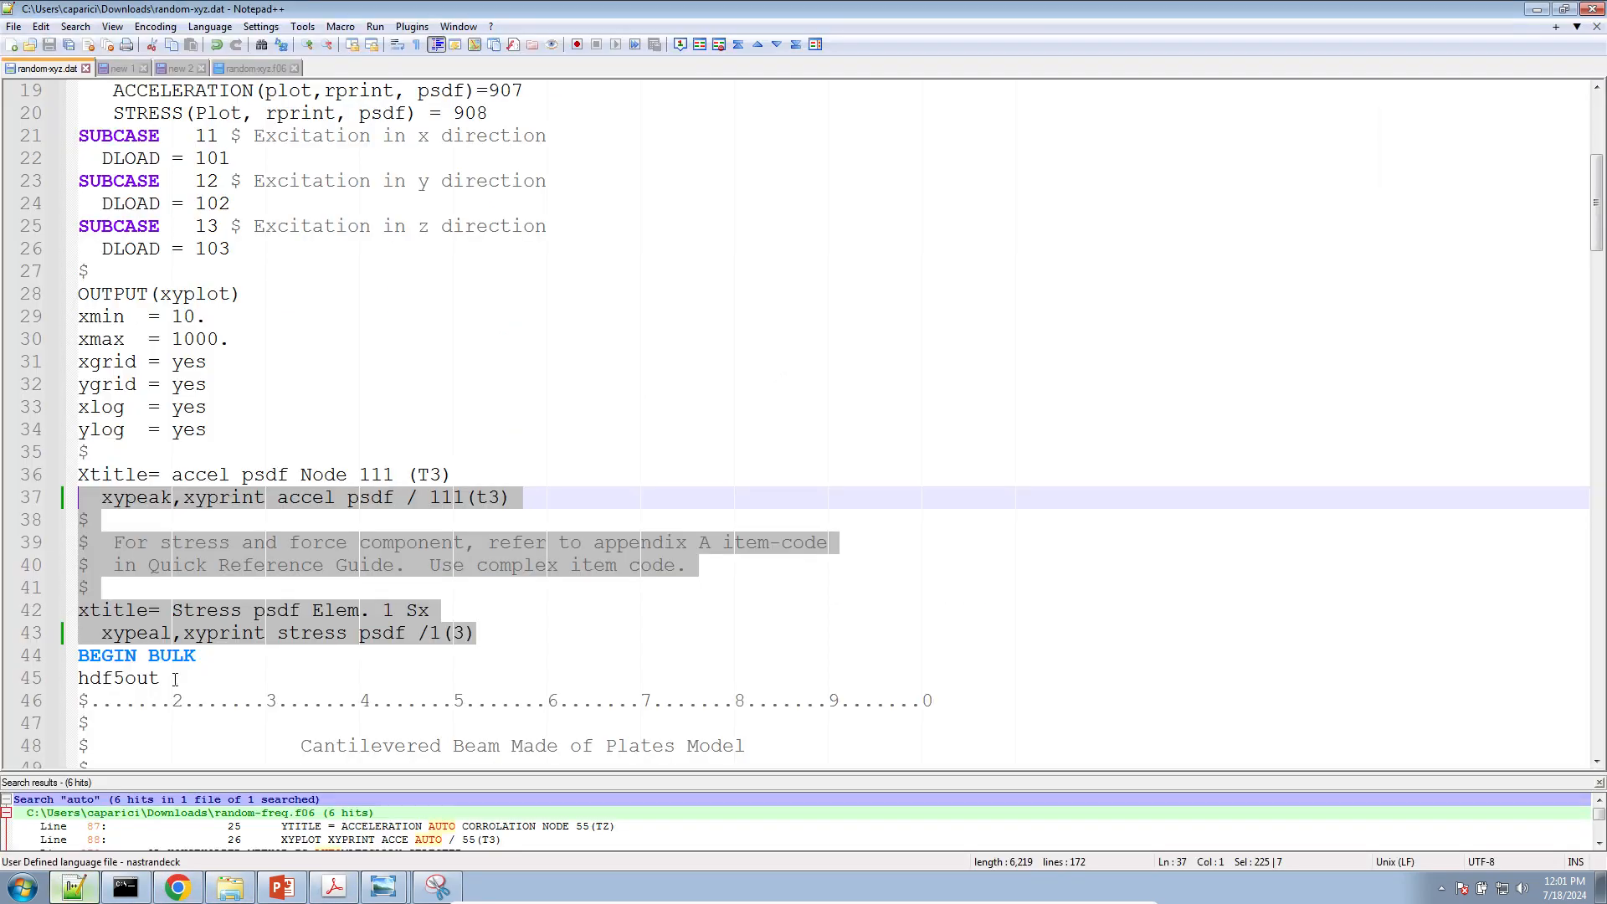
{"action": "left_click", "coordinate": [231, 888]}
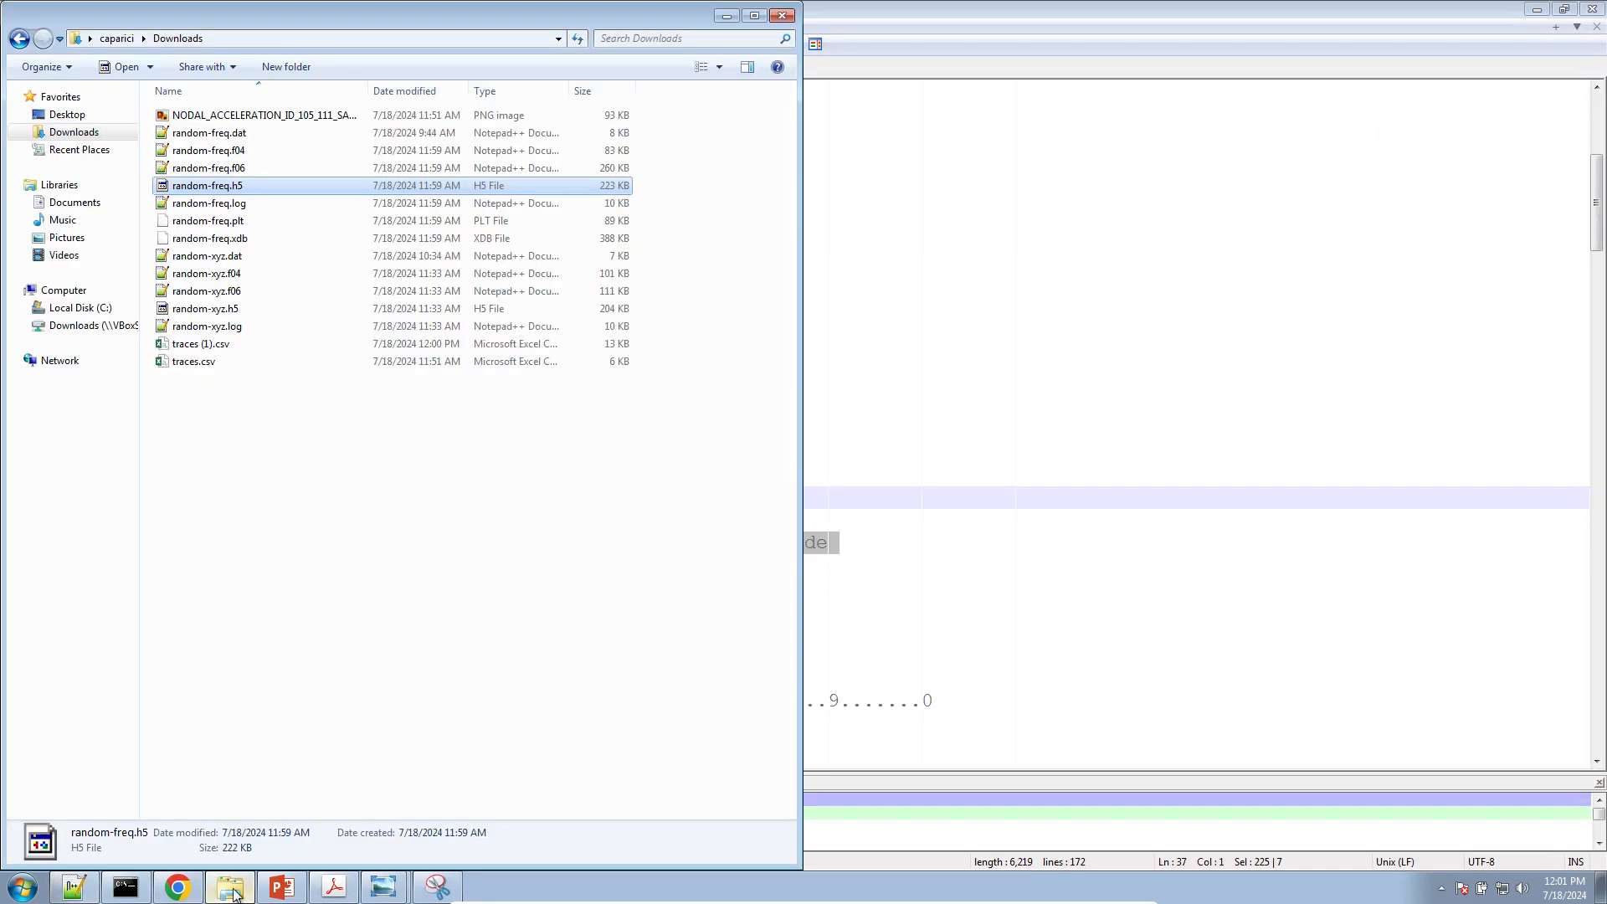
{"action": "double_click", "coordinate": [295, 172]}
Find the XY-output summary for the acceleration autocorrelation of grid 55 in random-freq.f06
{"action": "left_click", "coordinate": [626, 367]}
{"action": "scroll", "coordinate": [626, 373], "scroll_direction": "down", "scroll_amount": 20}
{"action": "scroll", "coordinate": [626, 374], "scroll_direction": "down", "scroll_amount": 20}
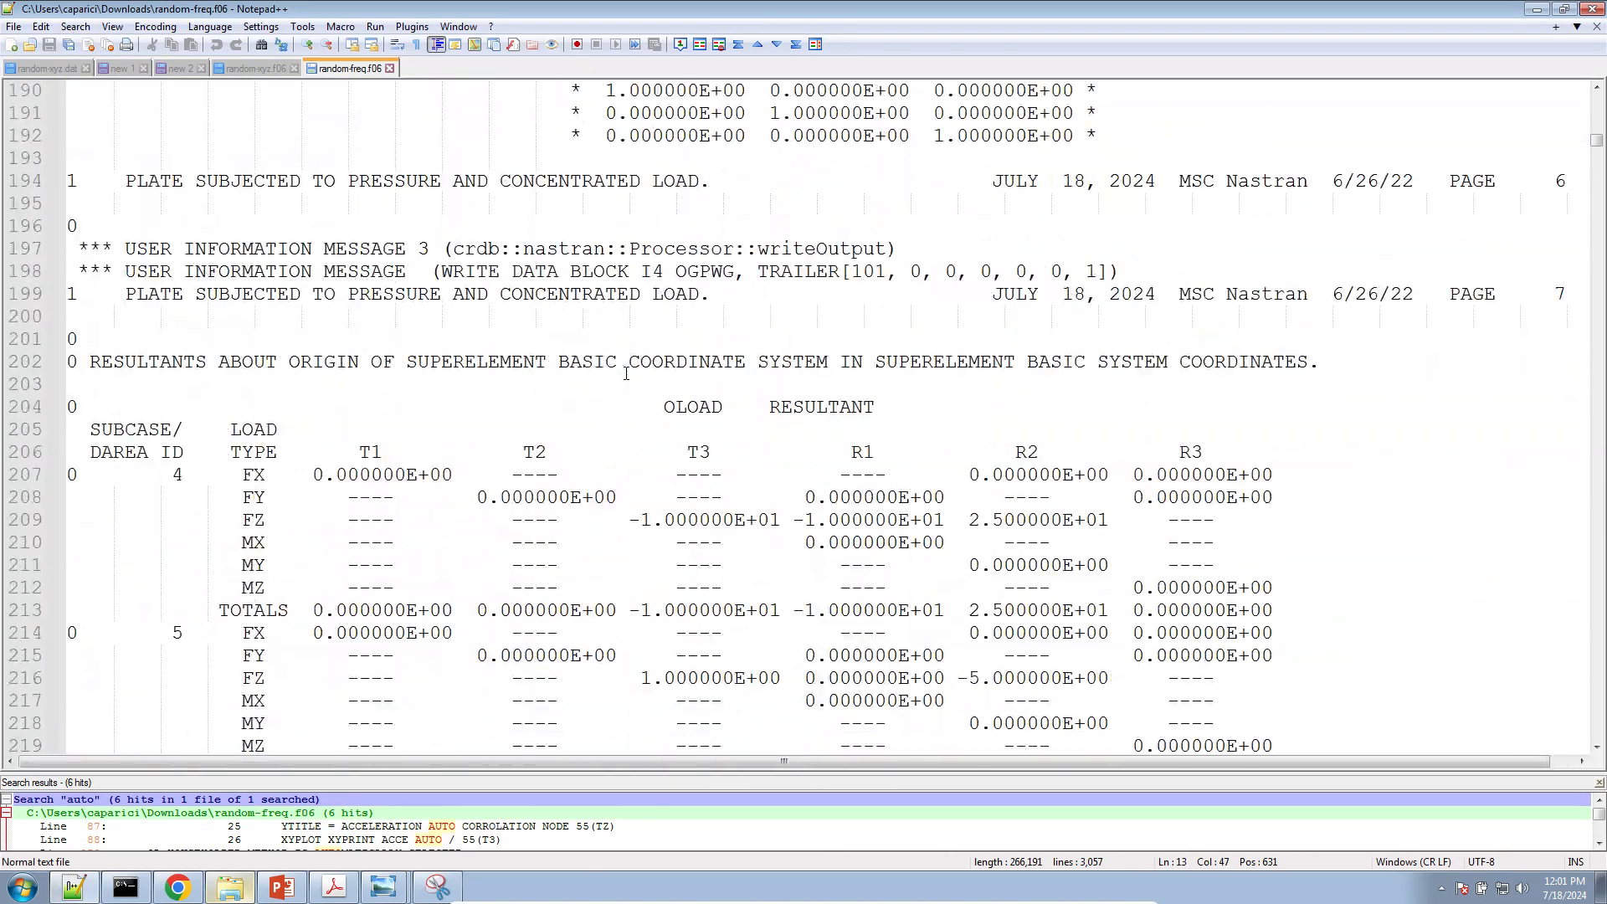
{"action": "scroll", "coordinate": [626, 373], "scroll_direction": "down", "scroll_amount": 20}
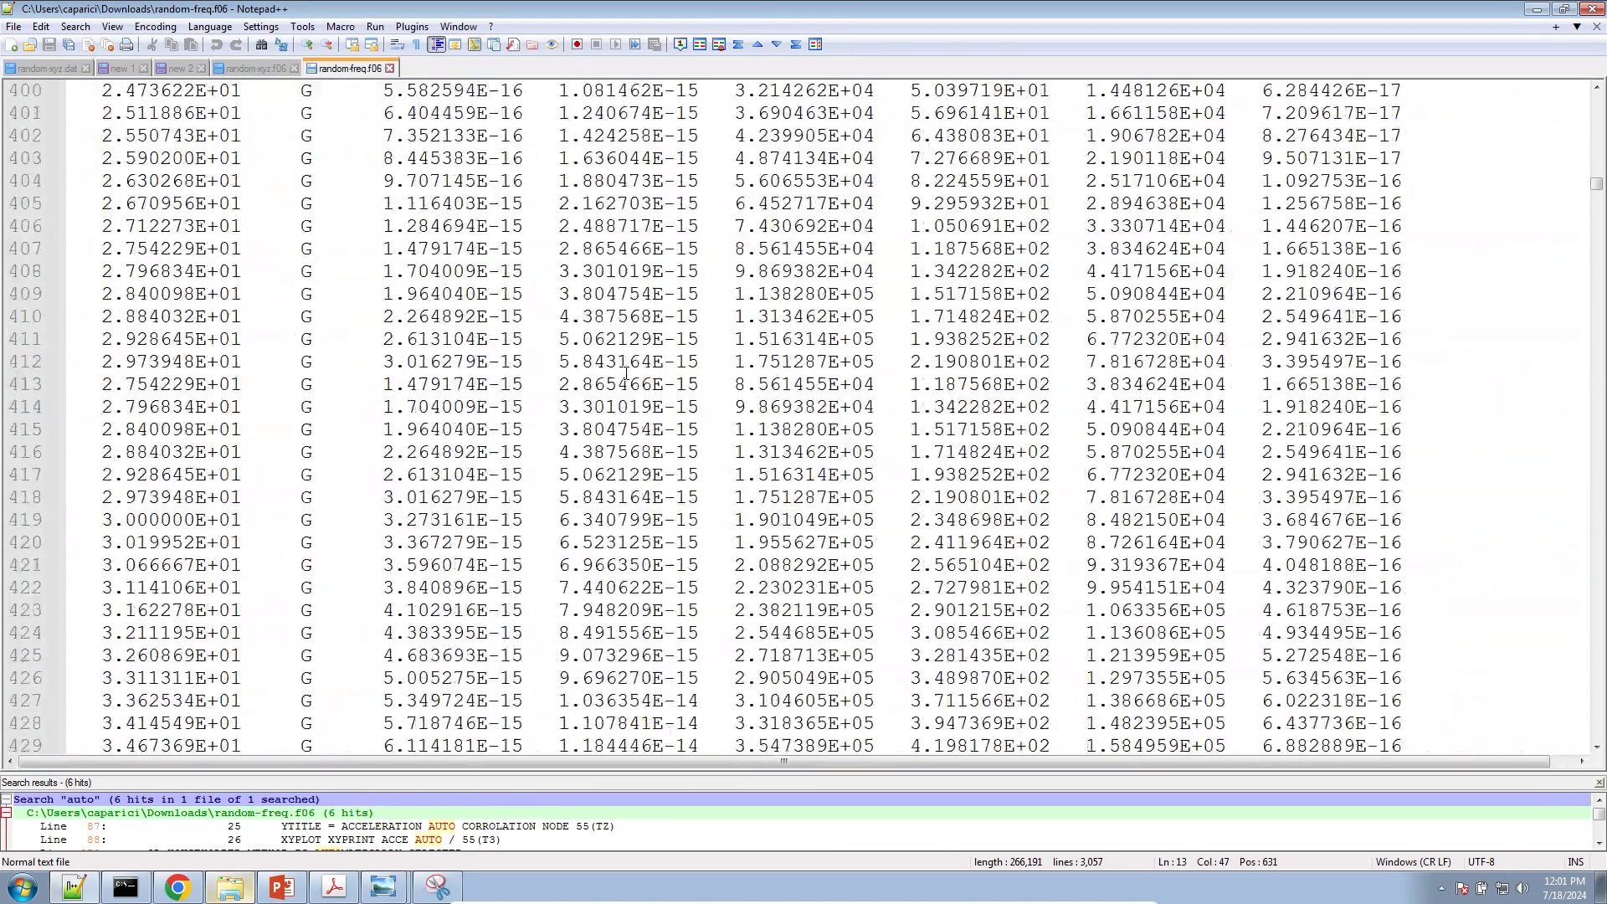
{"action": "scroll", "coordinate": [626, 373], "scroll_direction": "up", "scroll_amount": 20}
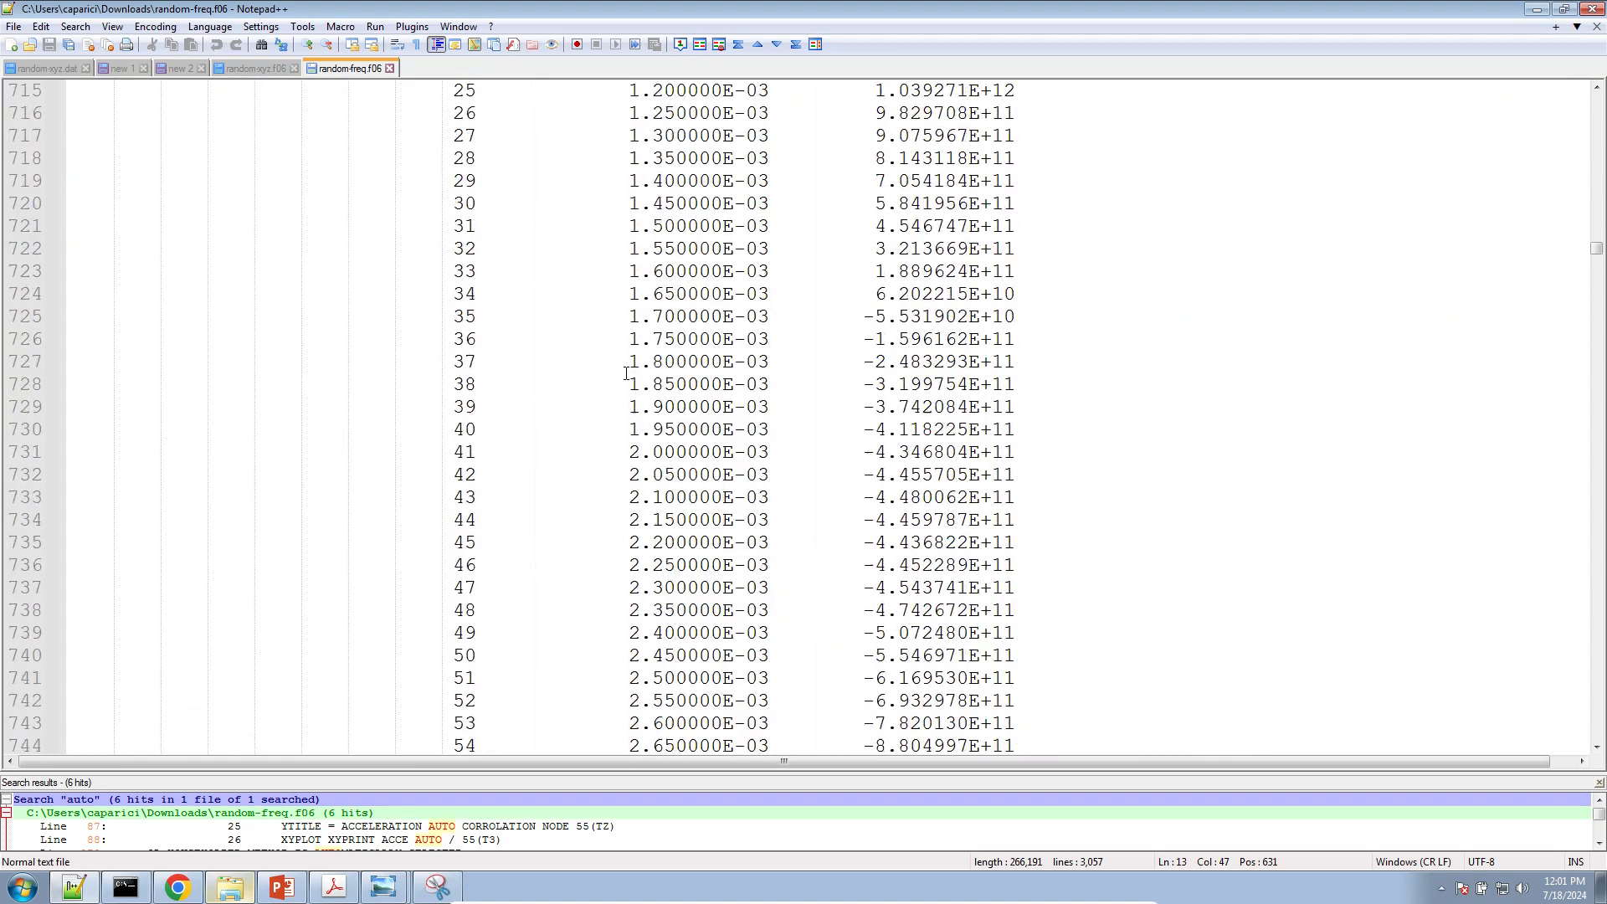
{"action": "scroll", "coordinate": [626, 373], "scroll_direction": "down", "scroll_amount": 8}
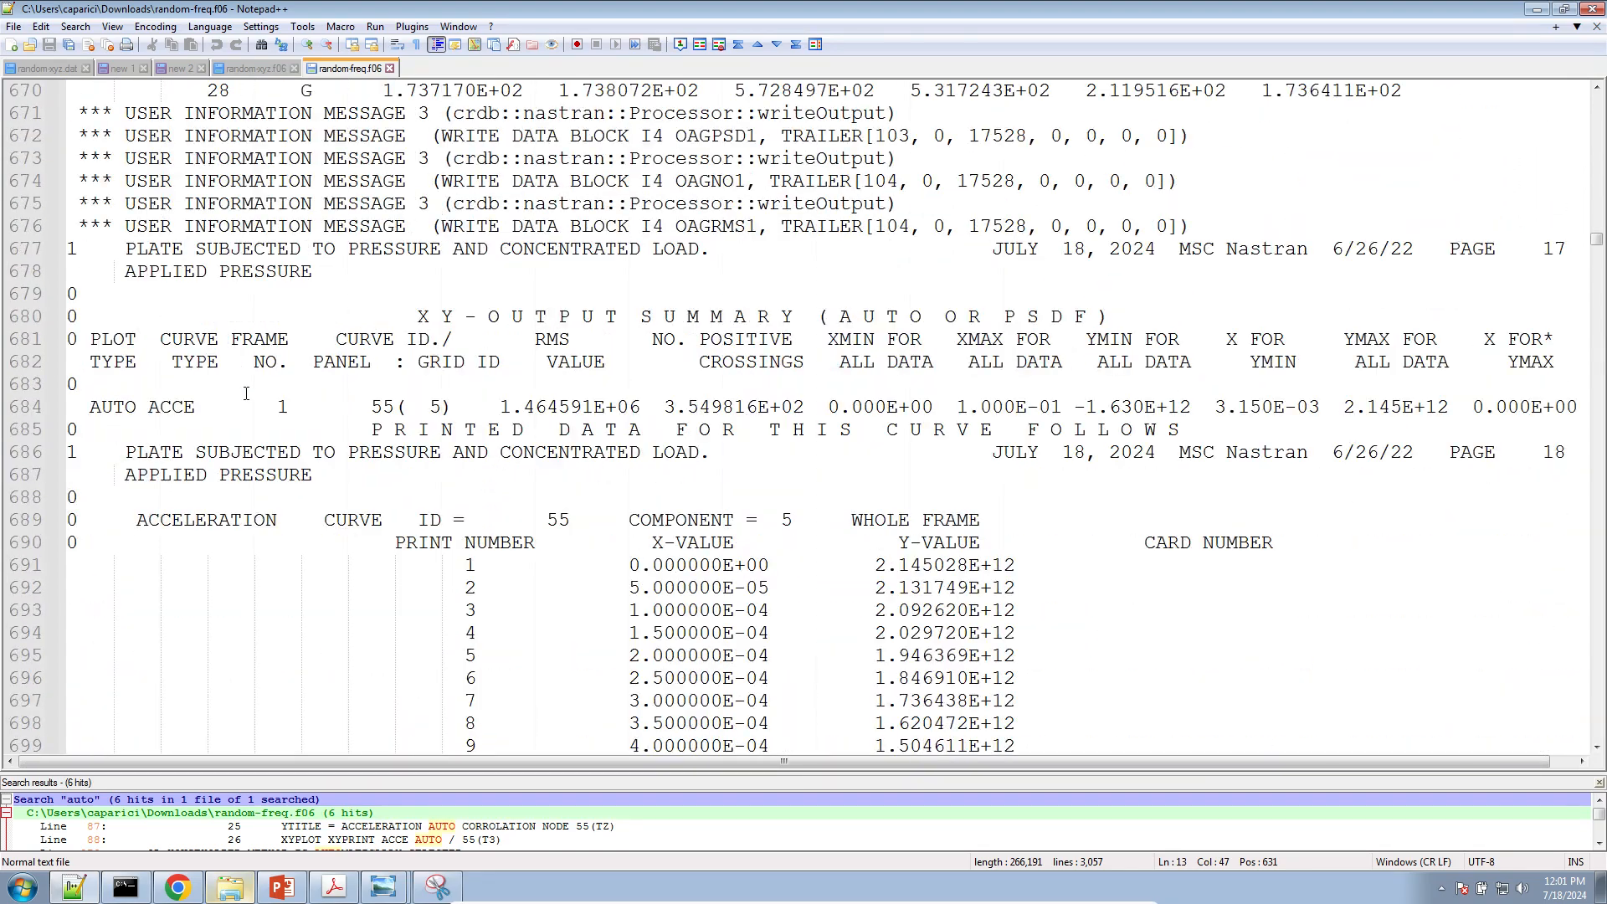
{"action": "triple_click", "coordinate": [126, 410]}
{"action": "scroll", "coordinate": [578, 505], "scroll_direction": "down", "scroll_amount": 3}
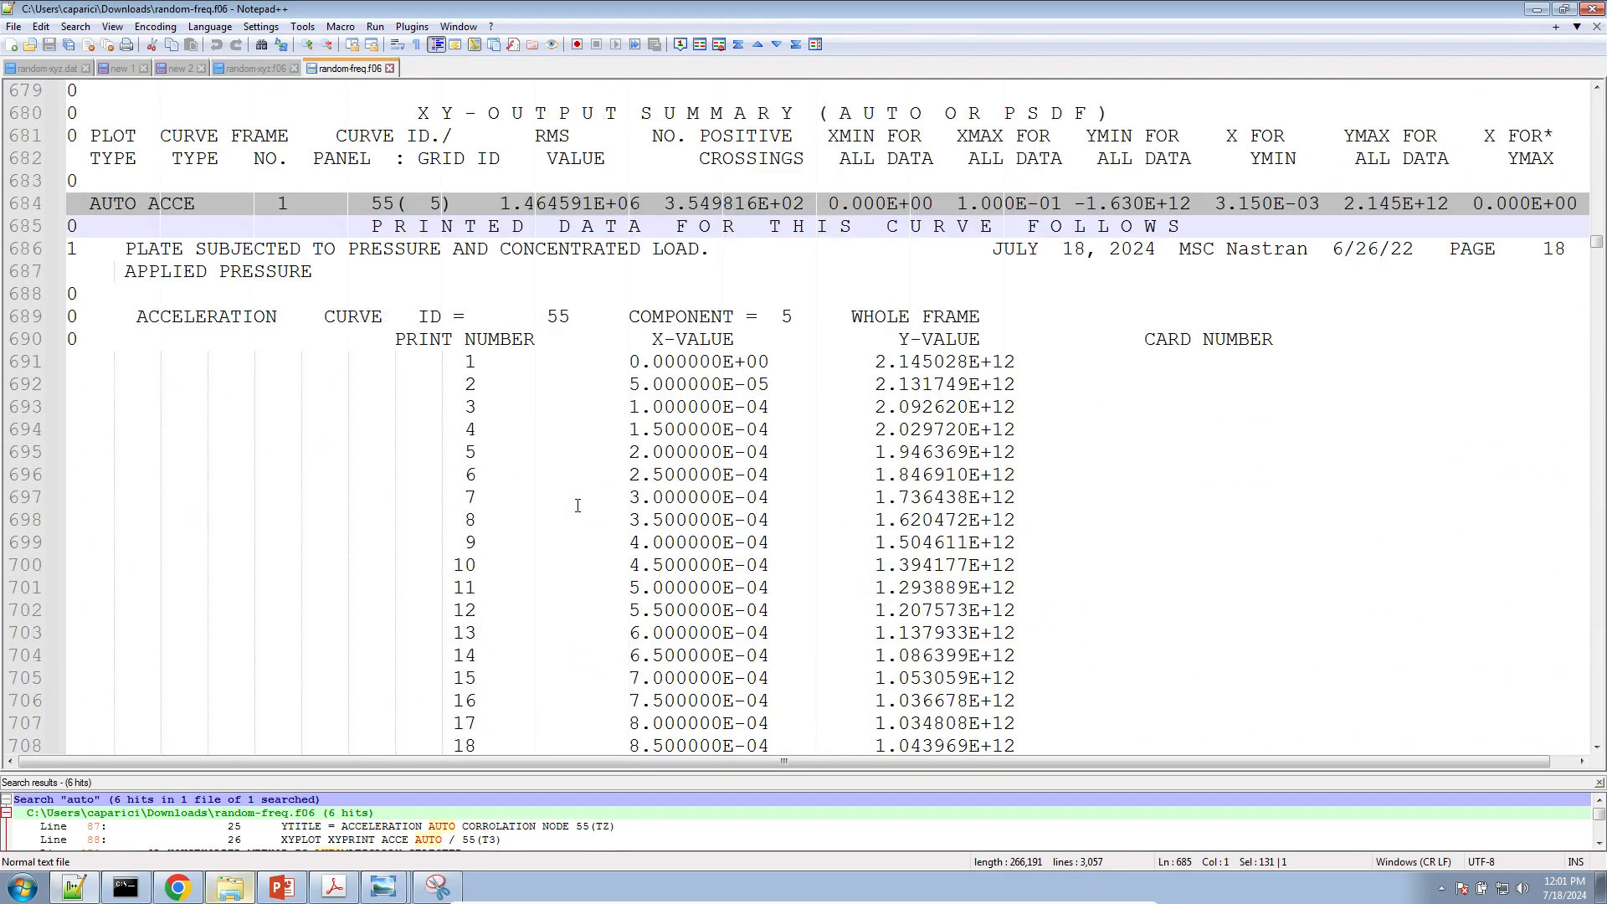
{"action": "scroll", "coordinate": [491, 404], "scroll_direction": "up", "scroll_amount": 3}
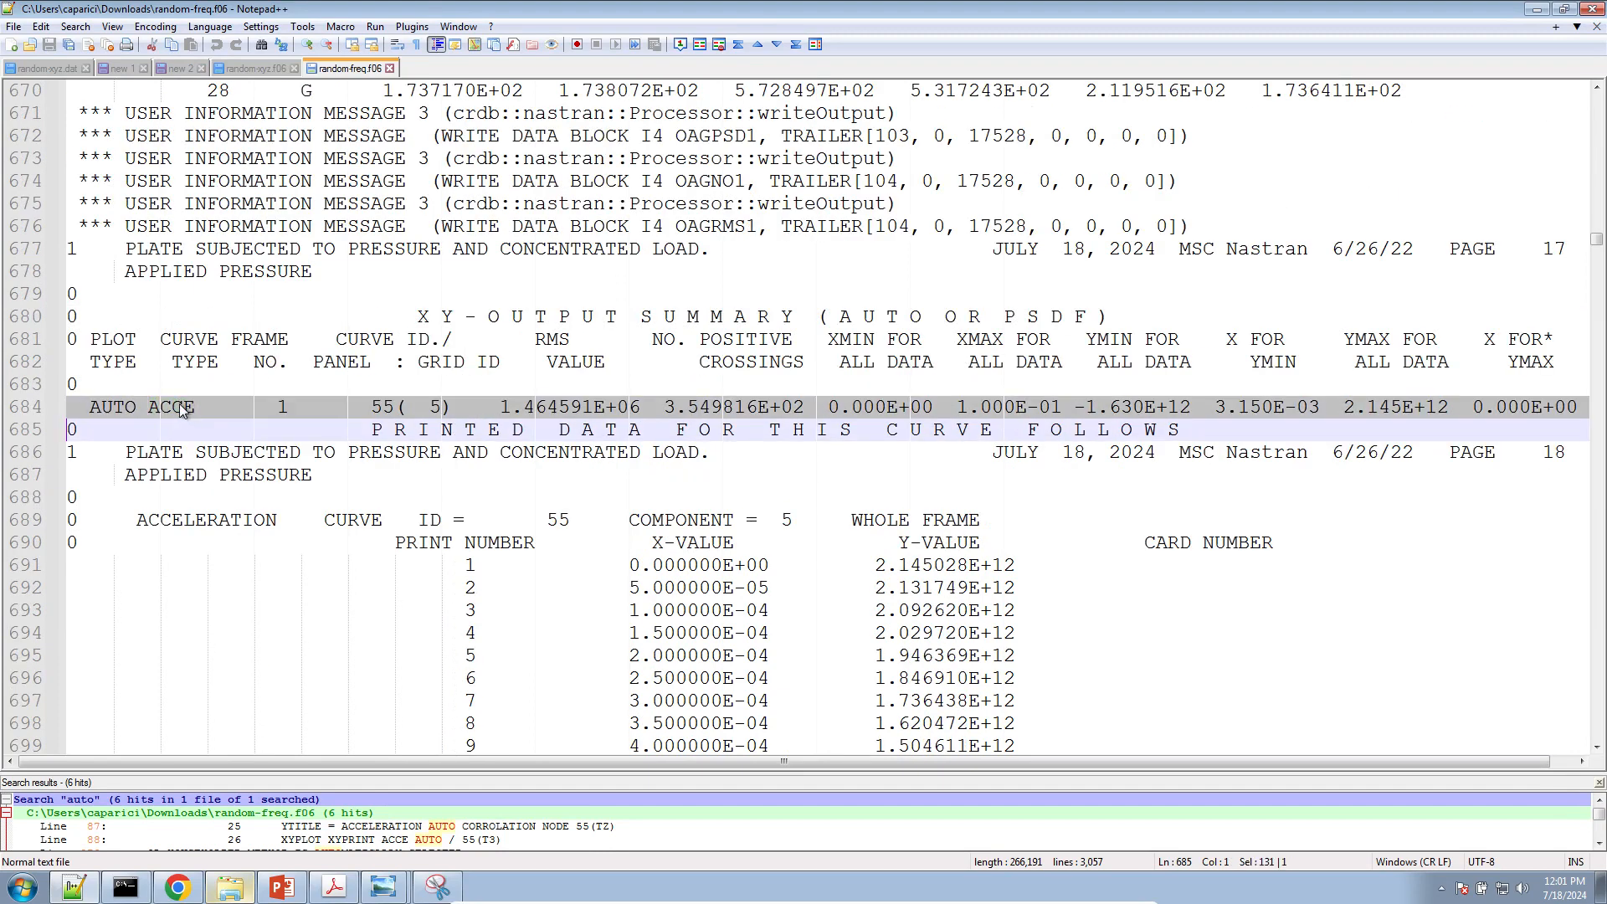
{"action": "triple_click", "coordinate": [126, 410]}
{"action": "double_click", "coordinate": [125, 410]}
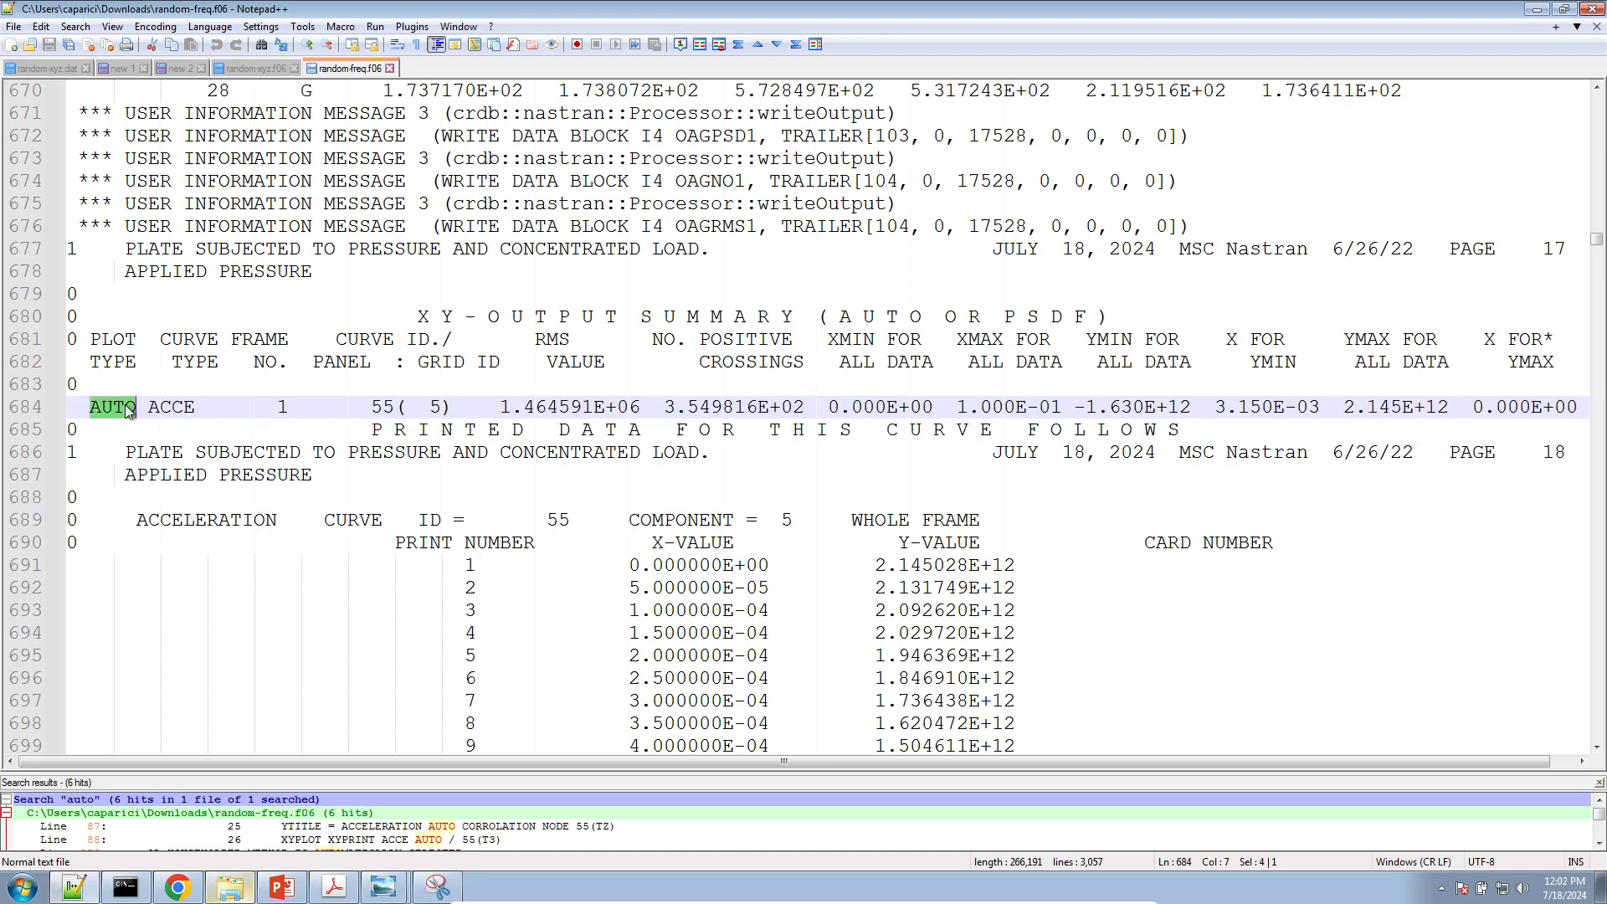
{"action": "double_click", "coordinate": [120, 410]}
{"action": "triple_click", "coordinate": [382, 403]}
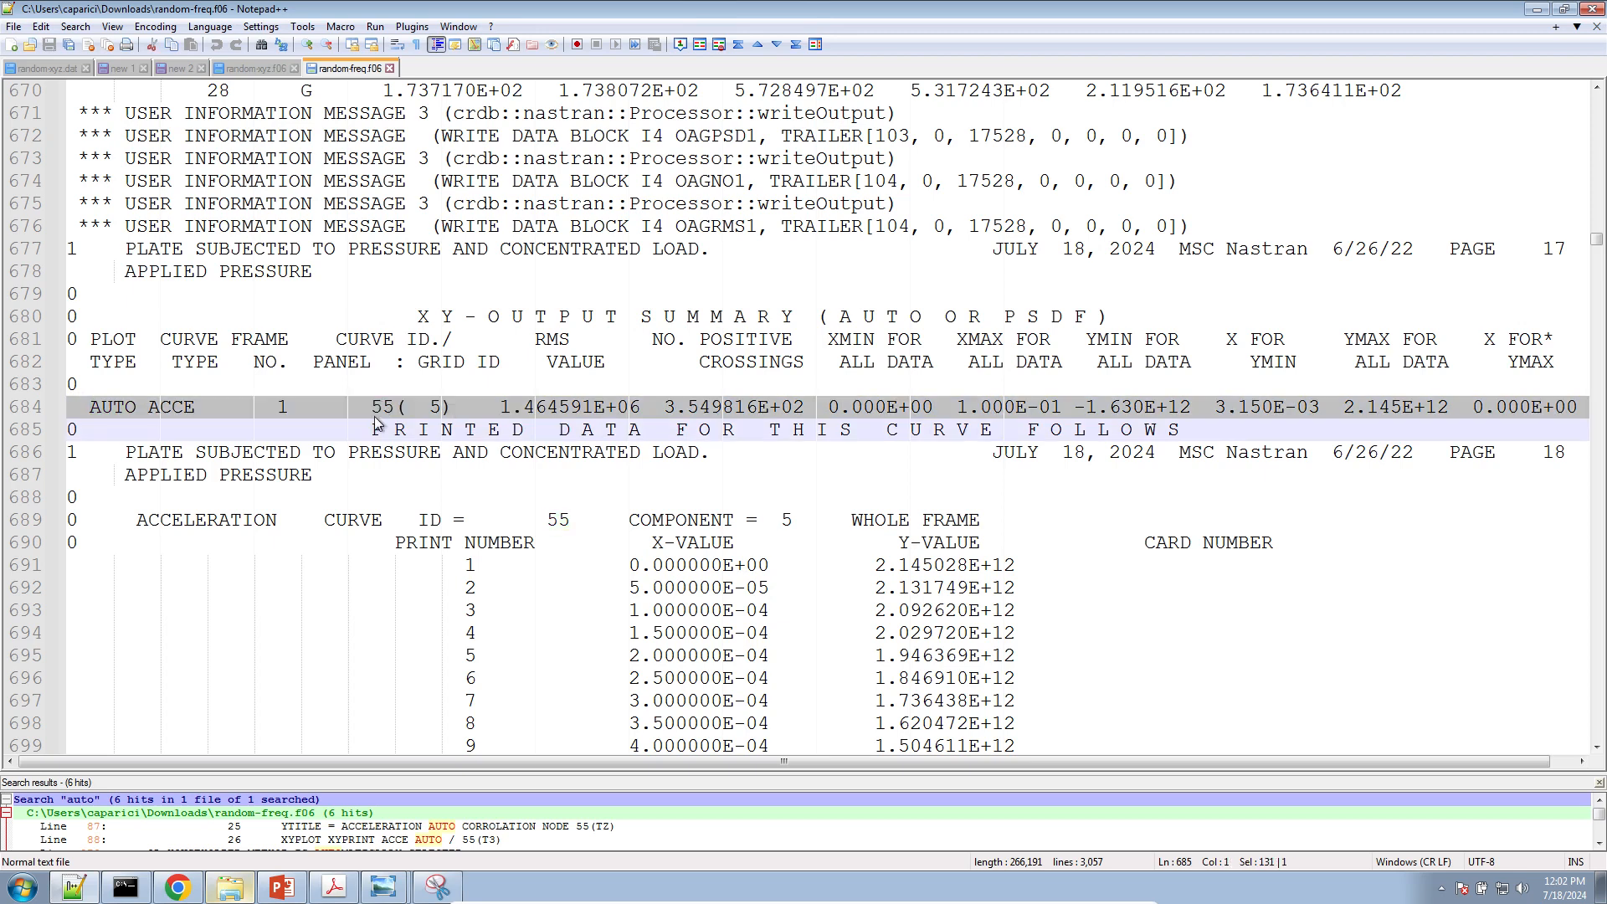
Check the grid number in the guide's Figure 8-4 caption against the XY-output summary in random-freq.f06
{"action": "left_click", "coordinate": [333, 887]}
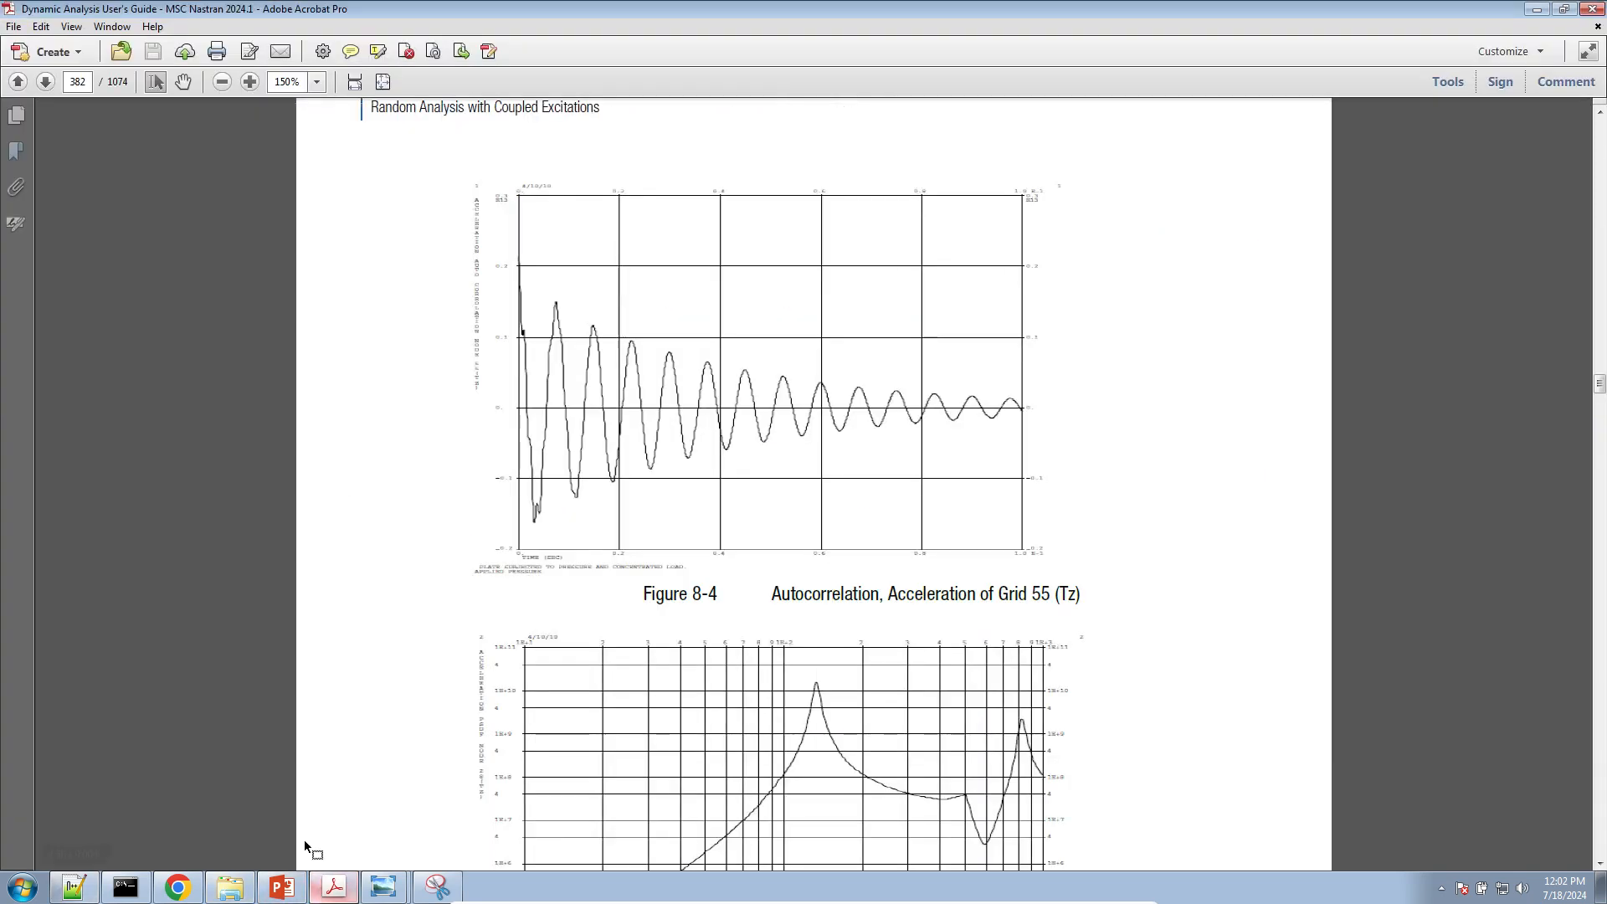
{"action": "left_click_drag", "start_coordinate": [1011, 592], "coordinate": [1041, 594]}
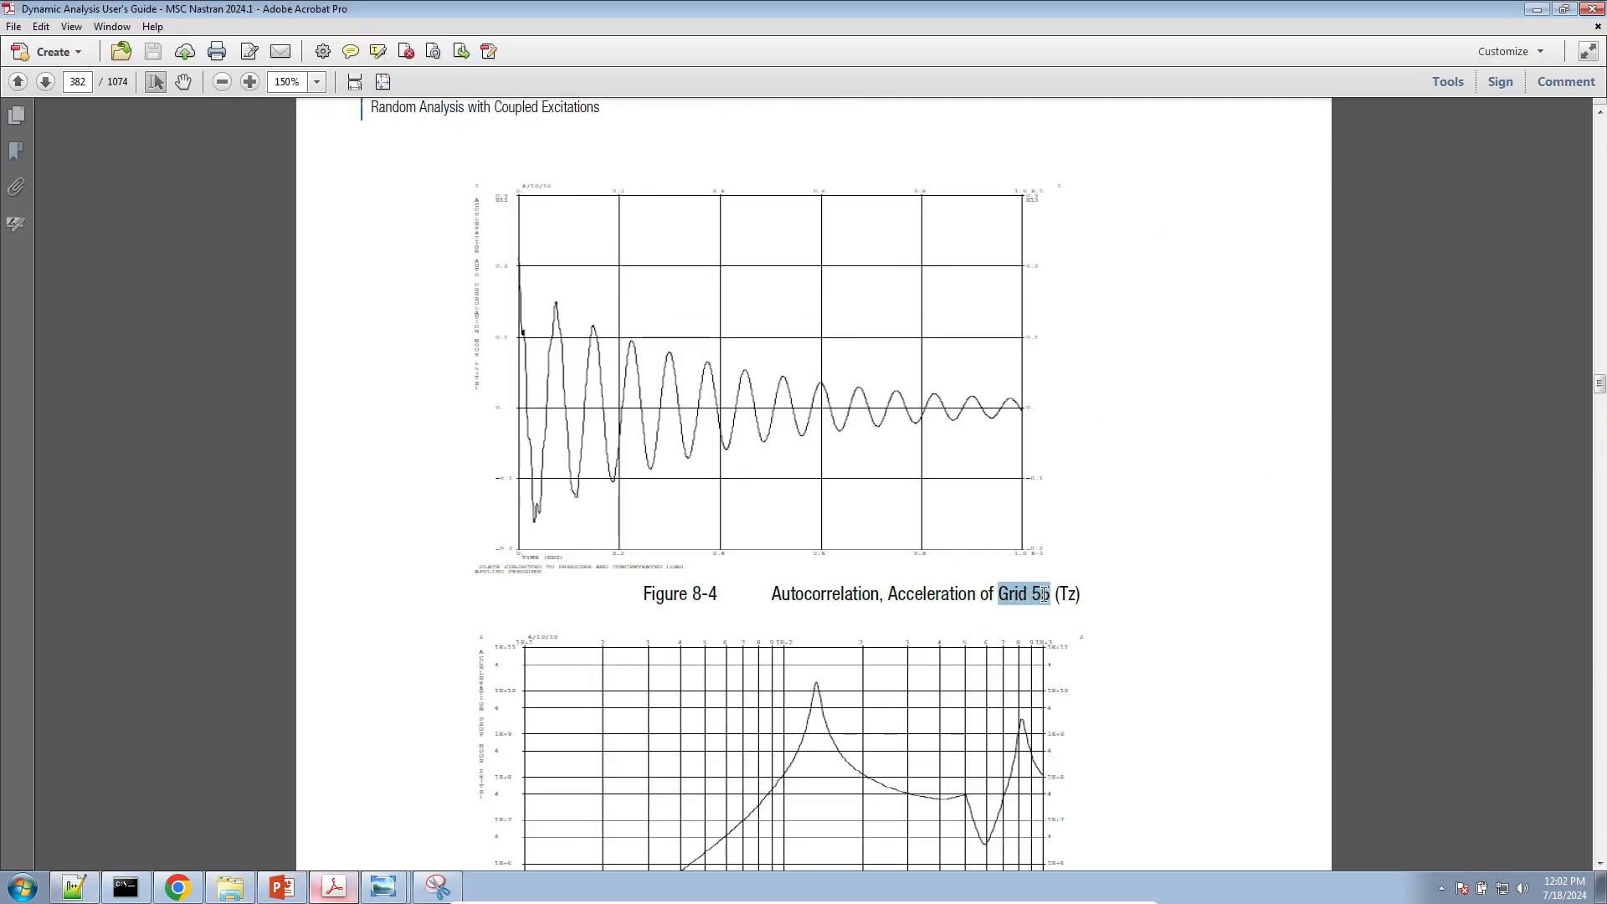
{"action": "left_click", "coordinate": [93, 894]}
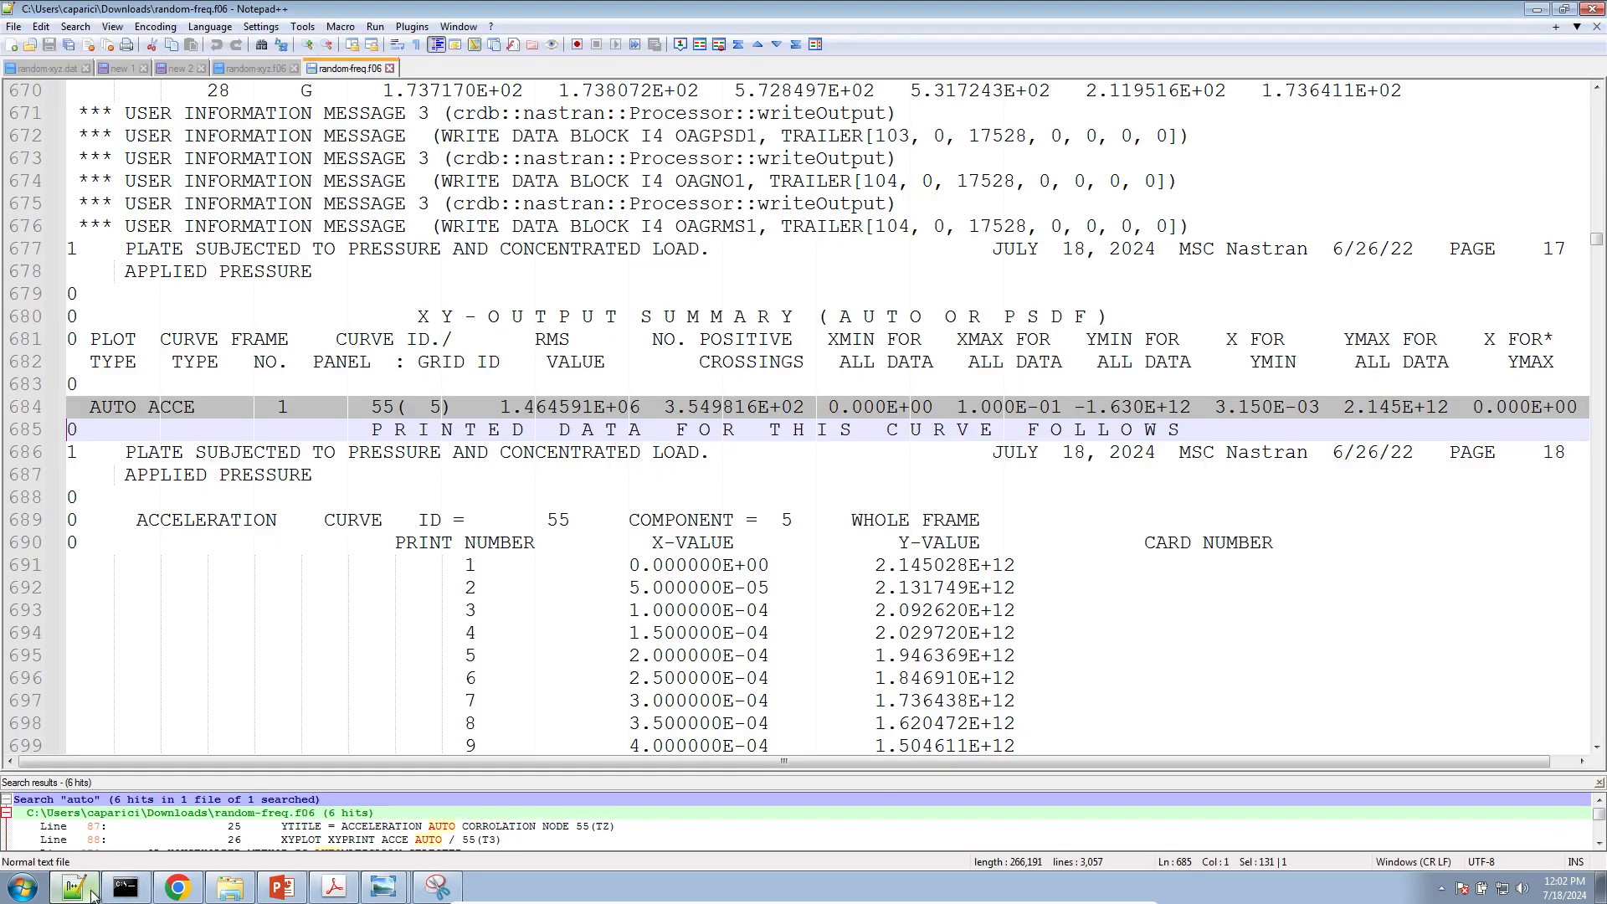
{"action": "left_click_drag", "start_coordinate": [70, 322], "coordinate": [87, 389]}
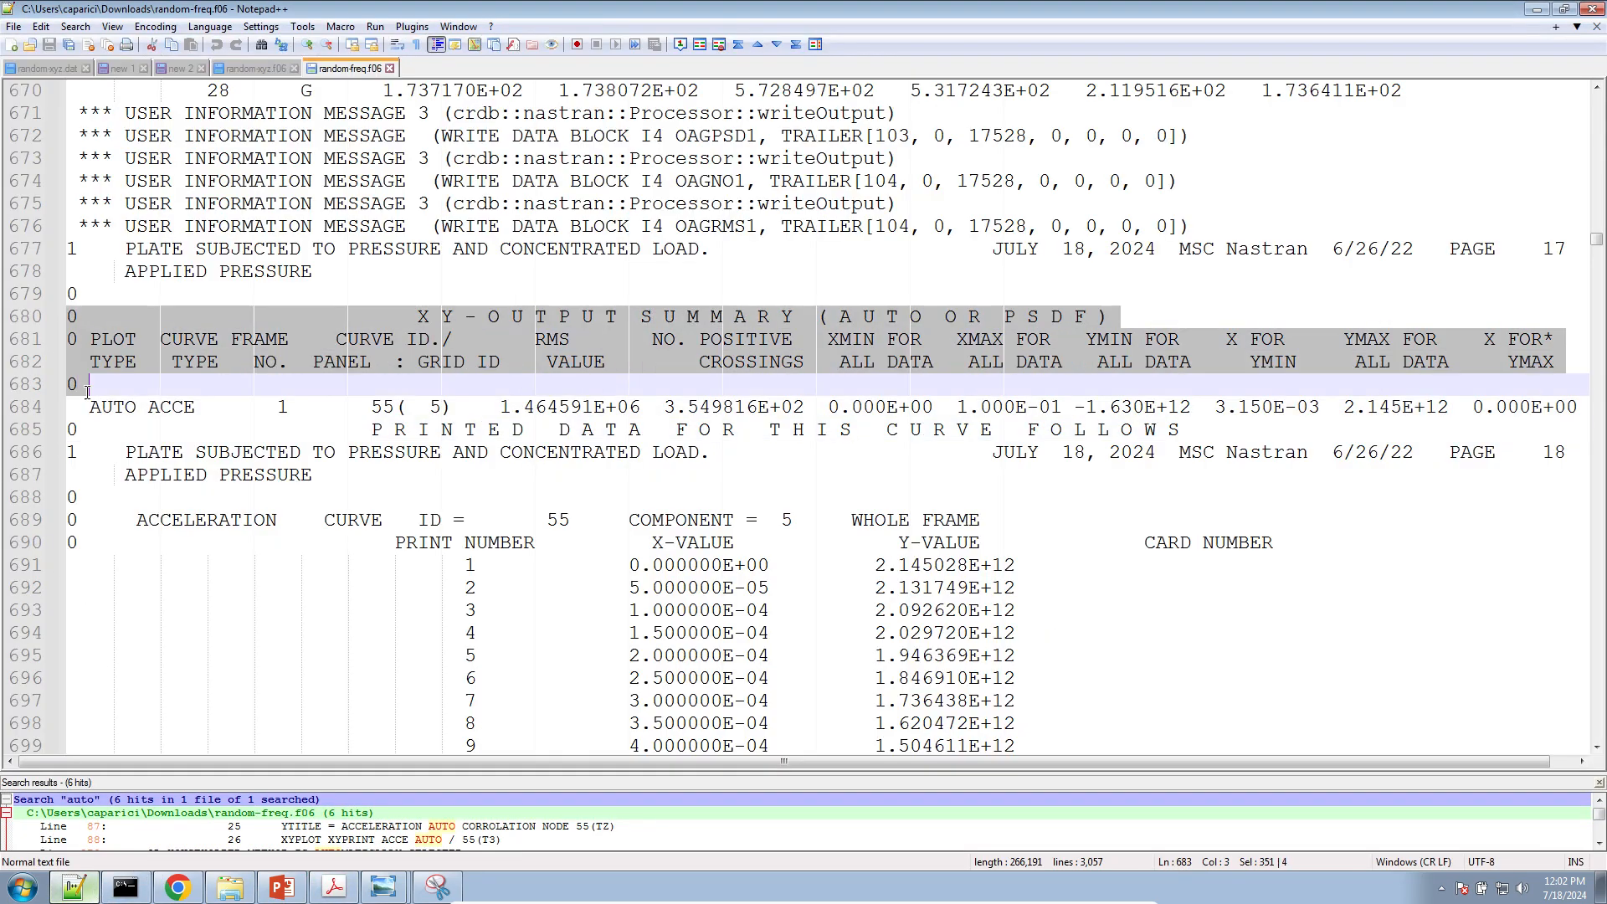
Copy the full printed acceleration curve table for grid 55, from its curve heading to the last row
{"action": "scroll", "coordinate": [369, 620], "scroll_direction": "down", "scroll_amount": 20}
{"action": "left_click_drag", "start_coordinate": [69, 517], "coordinate": [74, 434]}
{"action": "scroll", "coordinate": [370, 616], "scroll_direction": "down", "scroll_amount": 20}
{"action": "scroll", "coordinate": [370, 616], "scroll_direction": "down", "scroll_amount": 20}
{"action": "scroll", "coordinate": [369, 616], "scroll_direction": "down", "scroll_amount": 20}
{"action": "scroll", "coordinate": [370, 616], "scroll_direction": "down", "scroll_amount": 20}
{"action": "scroll", "coordinate": [370, 608], "scroll_direction": "down", "scroll_amount": 20}
{"action": "scroll", "coordinate": [368, 669], "scroll_direction": "up", "scroll_amount": 20}
{"action": "scroll", "coordinate": [365, 593], "scroll_direction": "up", "scroll_amount": 3}
{"action": "right_click", "coordinate": [142, 319]}
{"action": "left_click", "coordinate": [176, 340]}
Paste the copied curve table into a new blank document and return to its beginning
{"action": "left_click", "coordinate": [13, 46]}
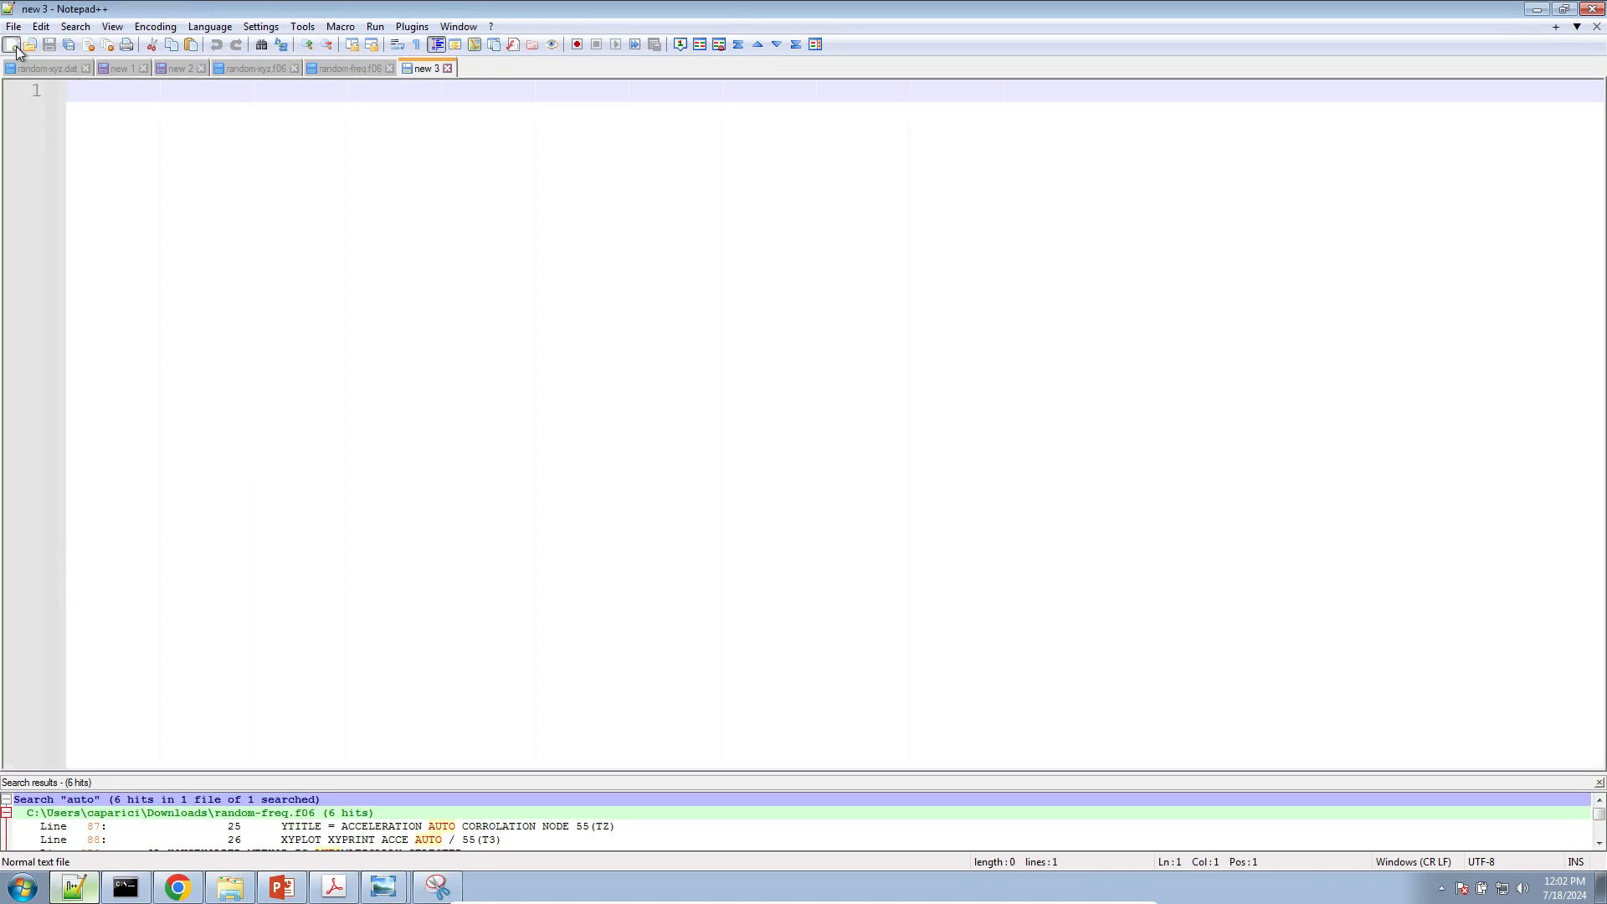
{"action": "key", "text": "ctrl+v"}
{"action": "scroll", "coordinate": [453, 355], "scroll_direction": "up", "scroll_amount": 20}
{"action": "scroll", "coordinate": [453, 355], "scroll_direction": "up", "scroll_amount": 20}
{"action": "scroll", "coordinate": [435, 257], "scroll_direction": "up", "scroll_amount": 20}
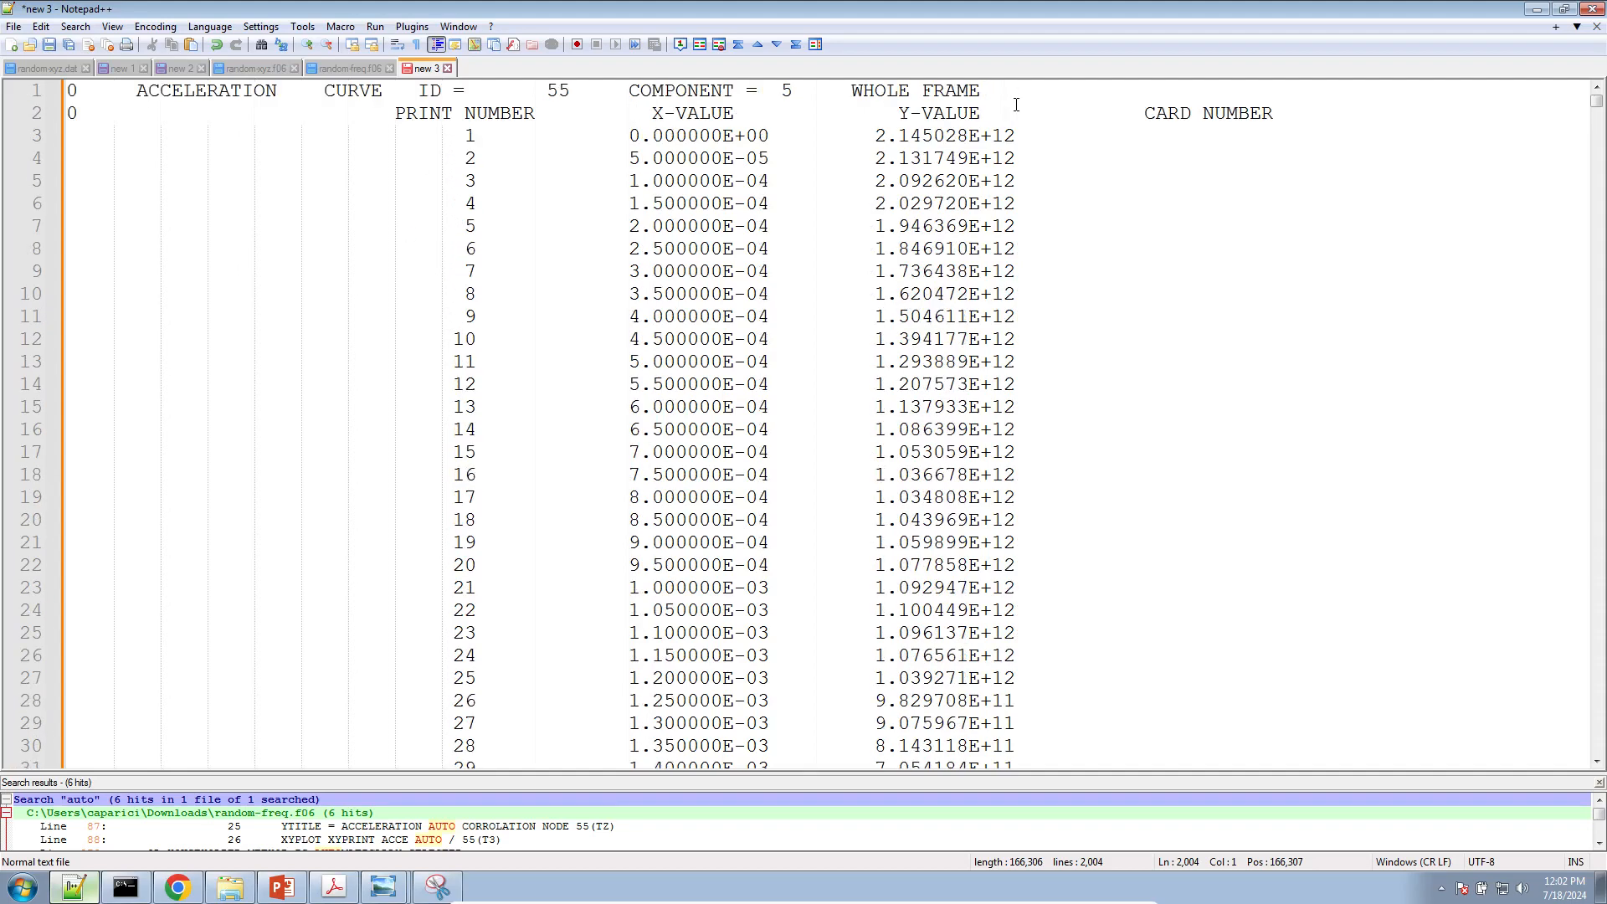
Delete the ACCELERATION CURVE ID line so that the column headings form the first line
{"action": "left_click_drag", "start_coordinate": [1265, 97], "coordinate": [67, 92]}
{"action": "key", "text": "Delete"}
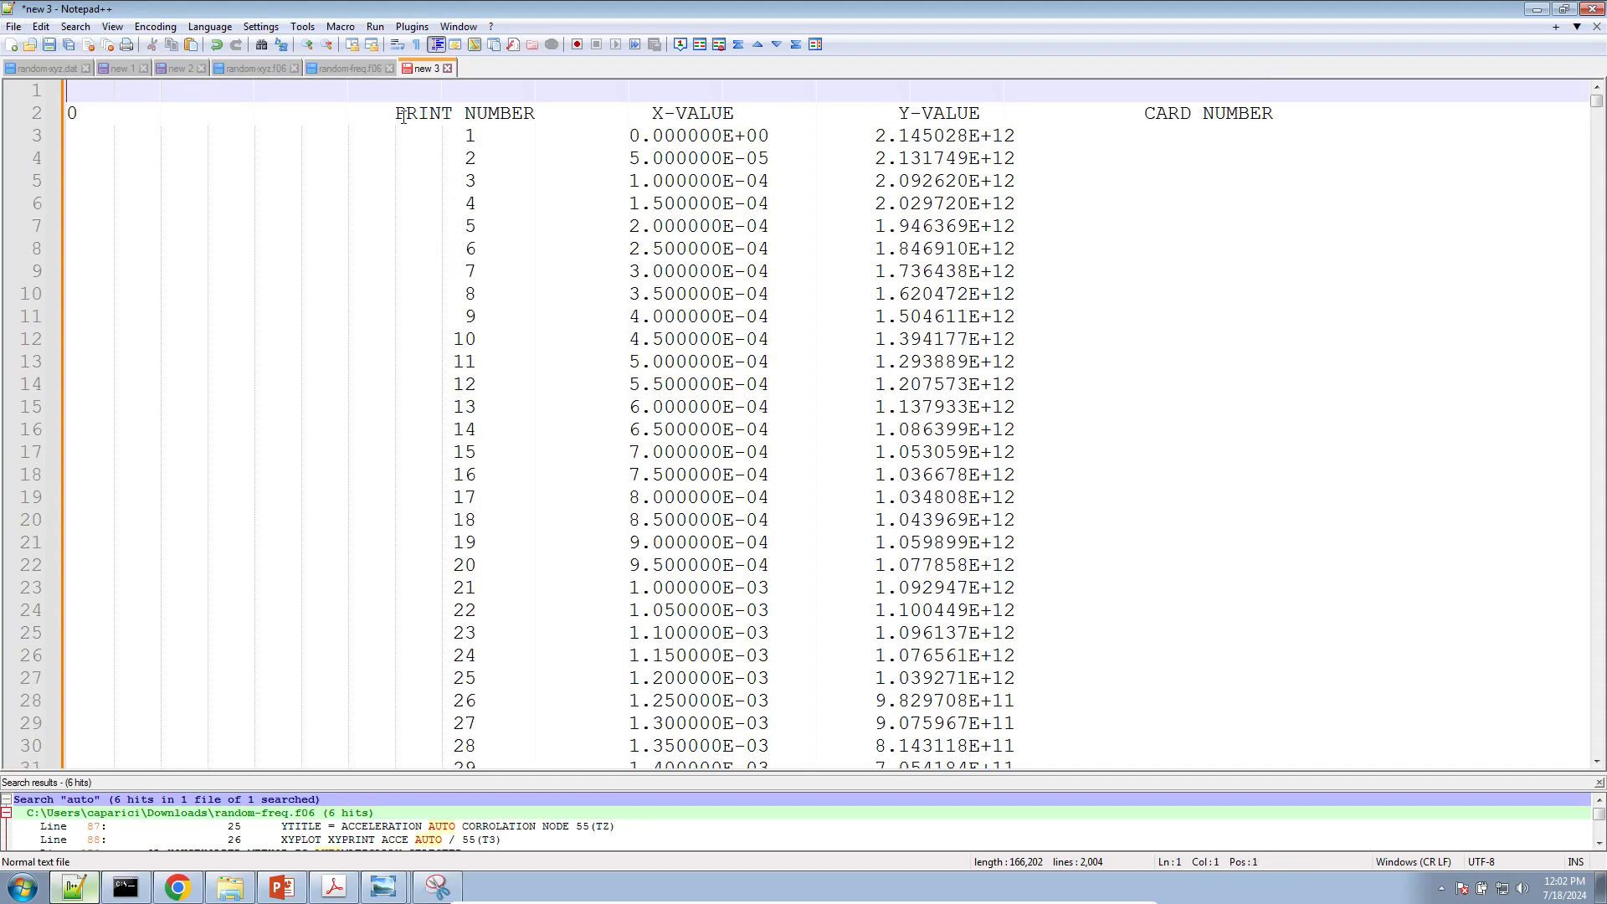
{"action": "key", "text": "End"}
{"action": "key", "text": "Delete"}
{"action": "key", "text": "BackSpace"}
{"action": "key", "text": "BackSpace"}
{"action": "key", "text": "BackSpace"}
{"action": "key", "text": "BackSpace"}
{"action": "key", "text": "BackSpace"}
{"action": "key", "text": "BackSpace"}
{"action": "key", "text": "BackSpace"}
{"action": "key", "text": "BackSpace"}
{"action": "key", "text": "BackSpace"}
{"action": "key", "text": "BackSpace"}
{"action": "key", "text": "BackSpace"}
{"action": "key", "text": "BackSpace"}
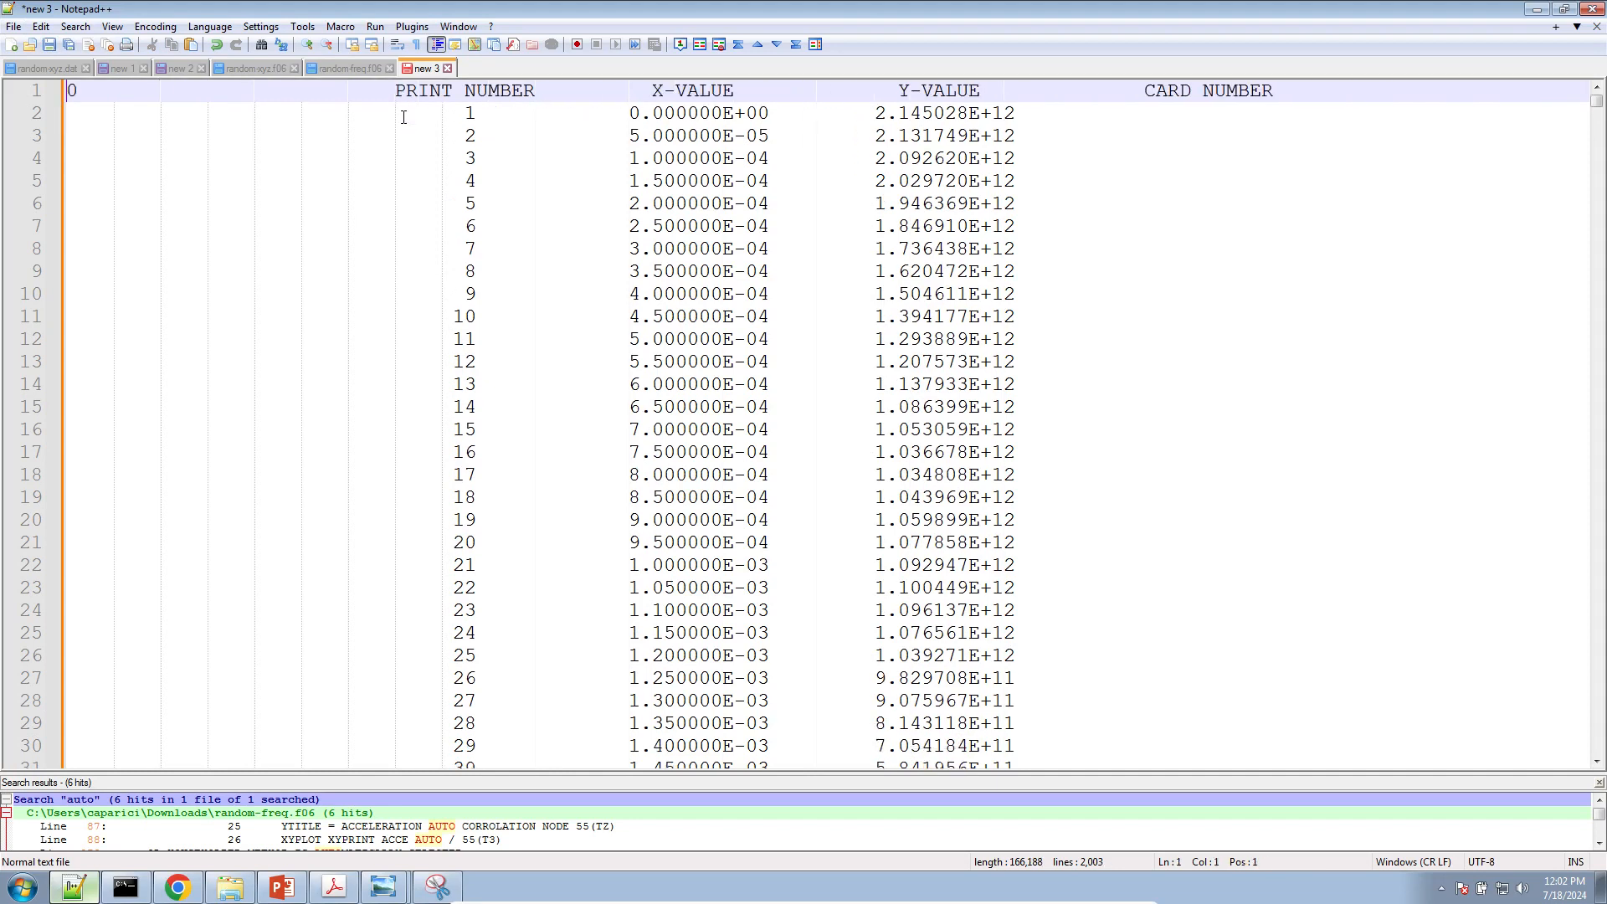
Remove the leading 0 and the CARD NUMBER heading from the column heading line
{"action": "key", "text": "shift+Right"}
{"action": "left_click_drag", "start_coordinate": [1155, 88], "coordinate": [1305, 88]}
{"action": "key", "text": "Delete"}
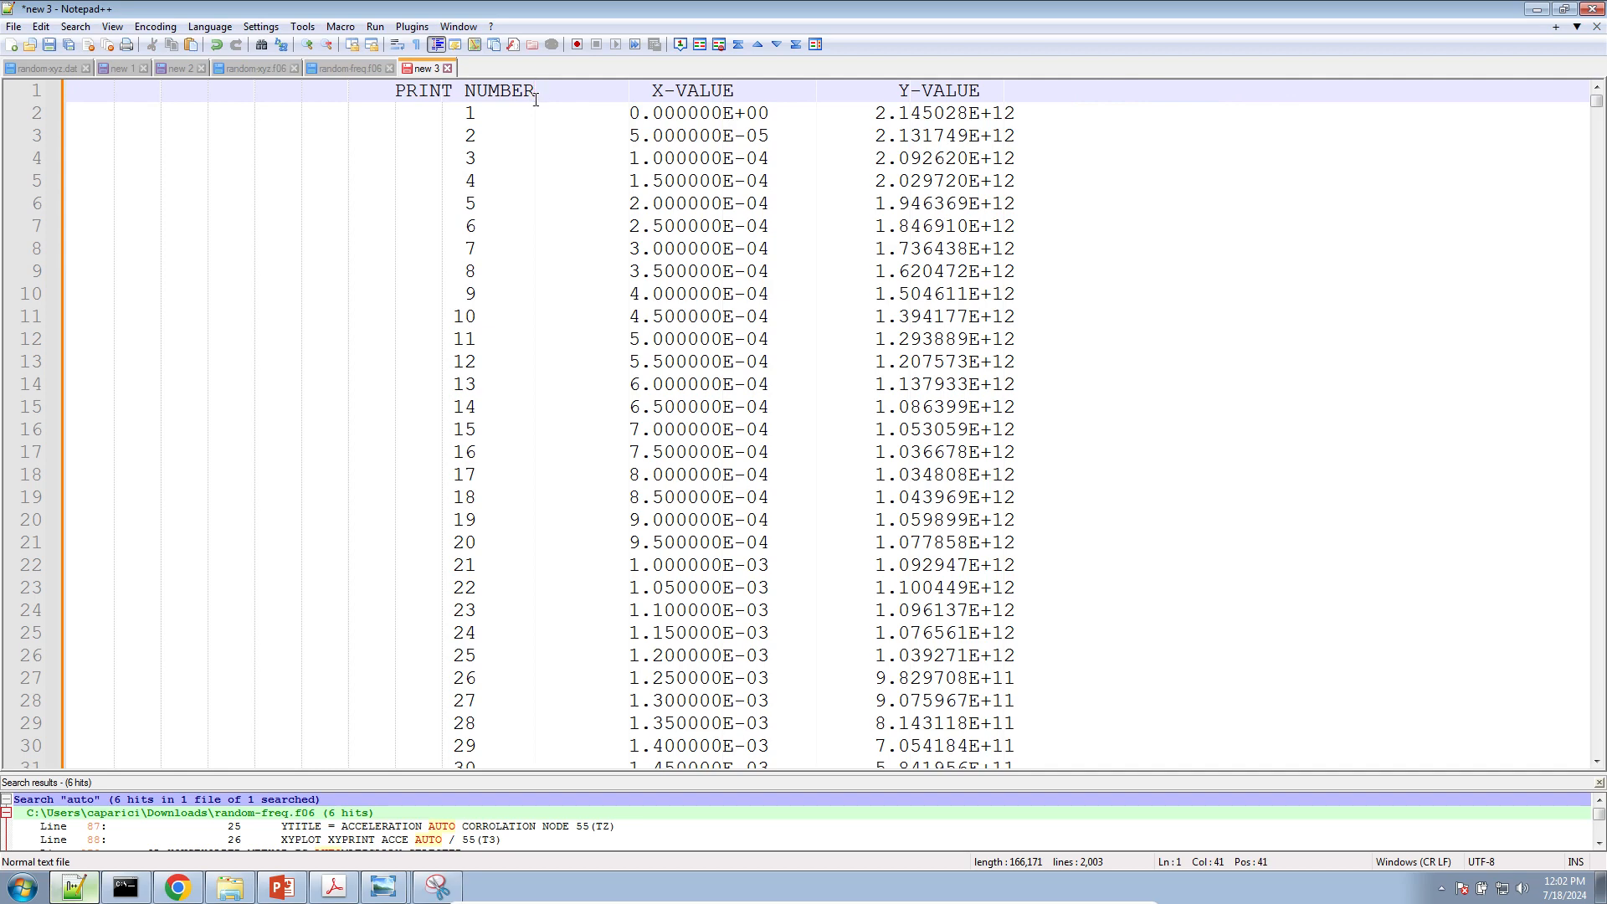
Insert a comma between the PRINT NUMBER and X-VALUE columns on every line, using a column selection down to row 2001
{"action": "left_click_drag", "start_coordinate": [535, 90], "coordinate": [602, 612]}
{"action": "scroll", "coordinate": [603, 612], "scroll_direction": "down", "scroll_amount": 7}
{"action": "scroll", "coordinate": [602, 611], "scroll_direction": "down", "scroll_amount": 20}
{"action": "scroll", "coordinate": [602, 611], "scroll_direction": "down", "scroll_amount": 20}
{"action": "scroll", "coordinate": [600, 611], "scroll_direction": "down", "scroll_amount": 20}
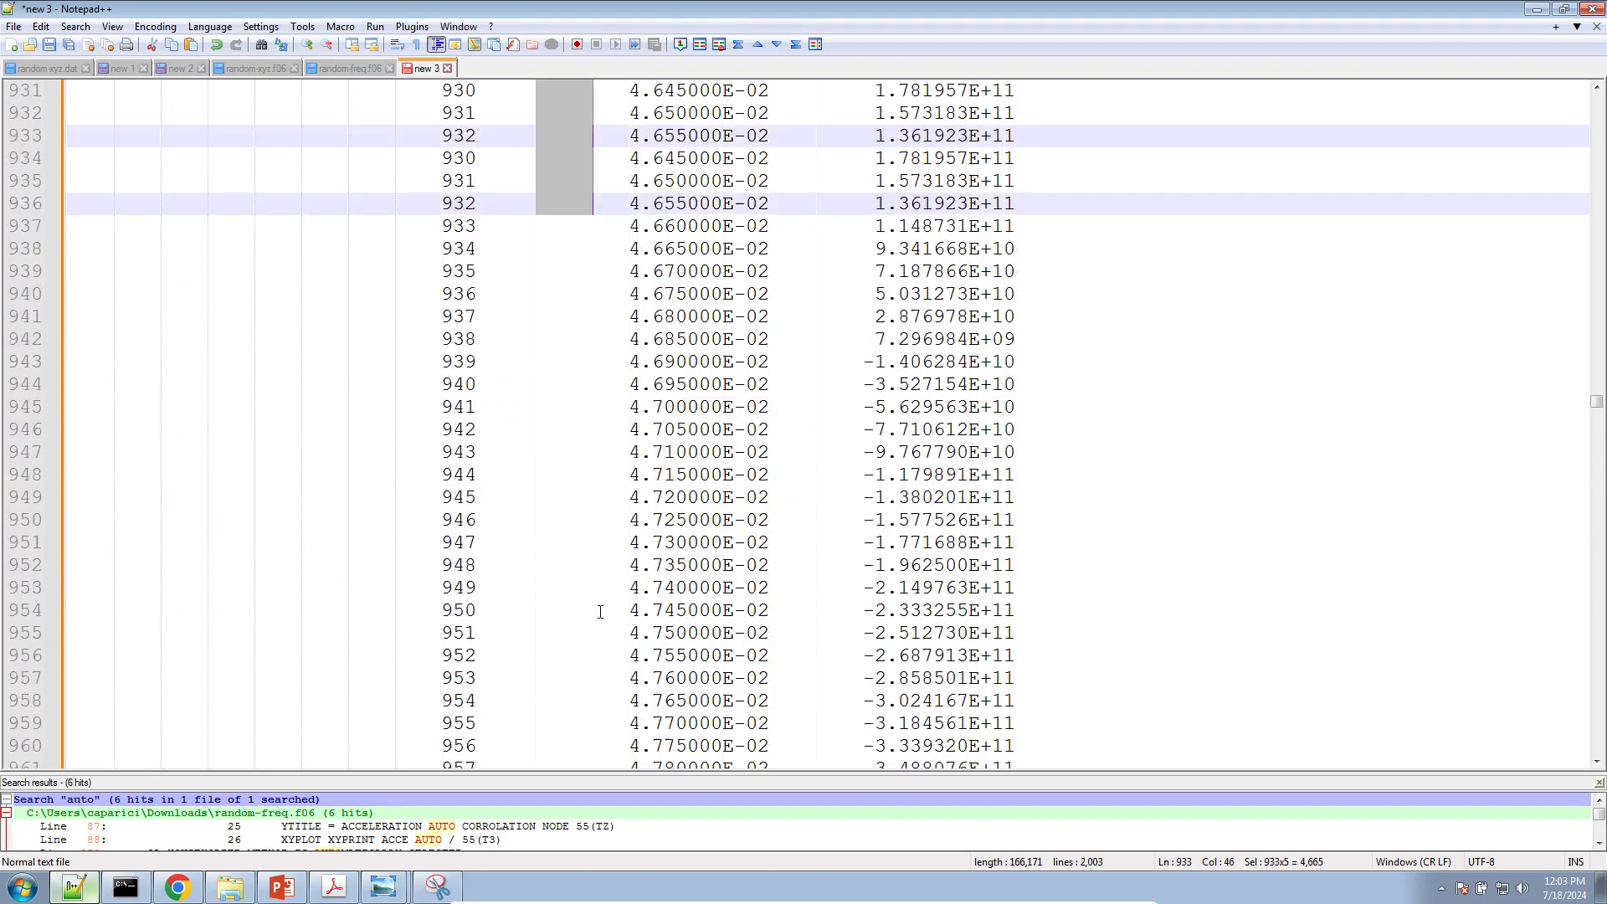
{"action": "scroll", "coordinate": [600, 612], "scroll_direction": "down", "scroll_amount": 20}
{"action": "scroll", "coordinate": [600, 612], "scroll_direction": "down", "scroll_amount": 20}
{"action": "left_click", "coordinate": [550, 467]}
{"action": "left_click", "coordinate": [550, 520]}
{"action": "left_click", "coordinate": [550, 536]}
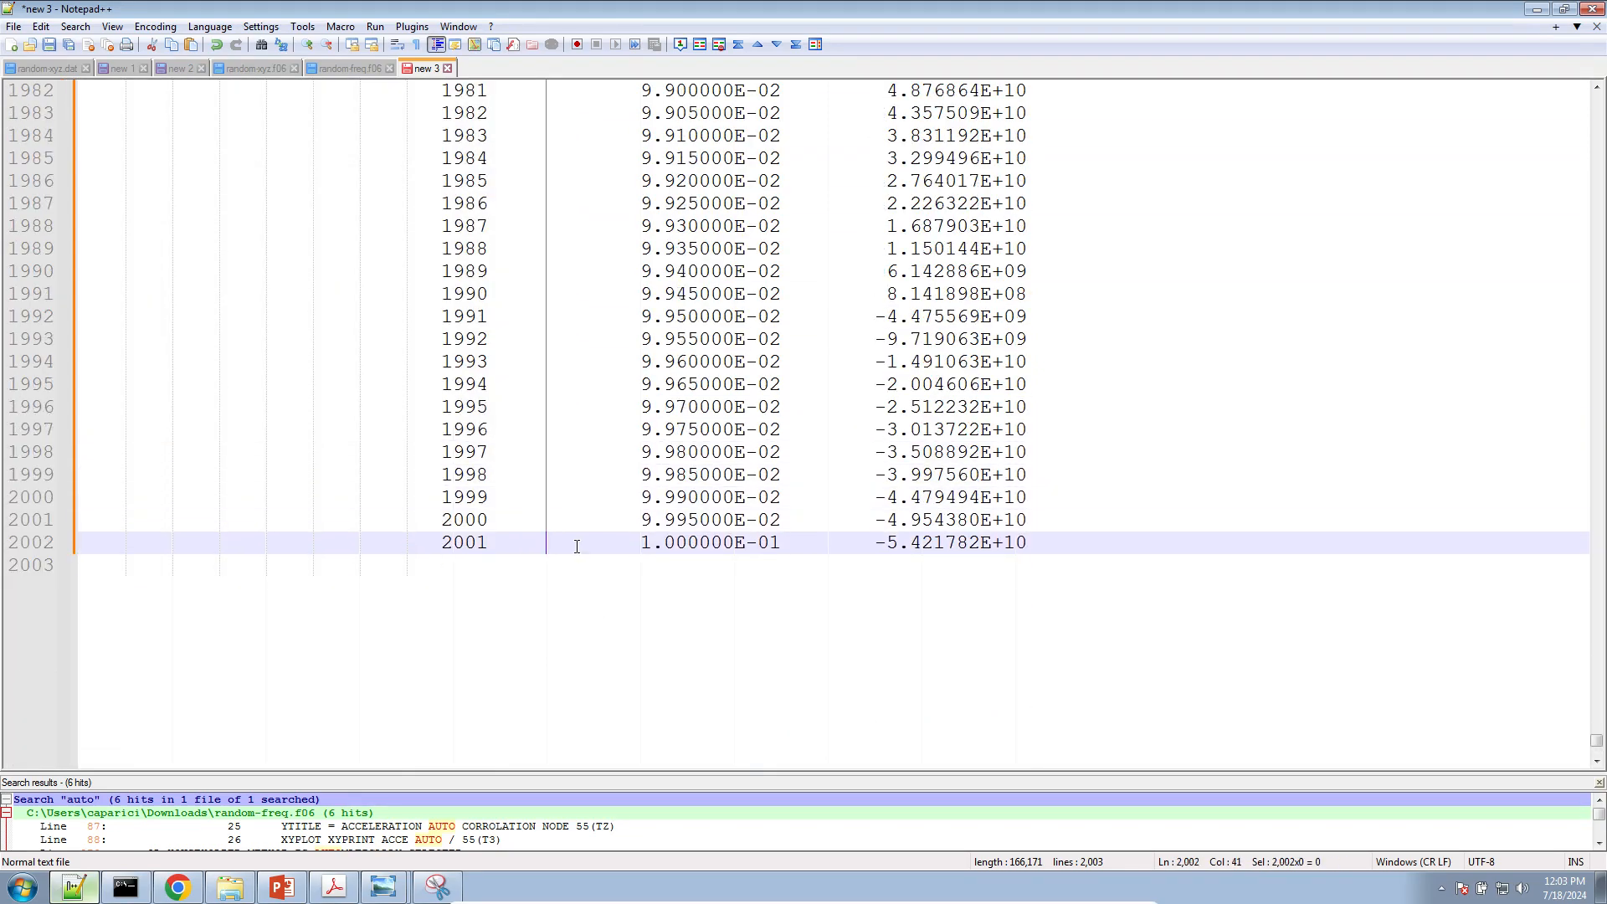
{"action": "type", "text": ","}
{"action": "scroll", "coordinate": [631, 434], "scroll_direction": "up", "scroll_amount": 20}
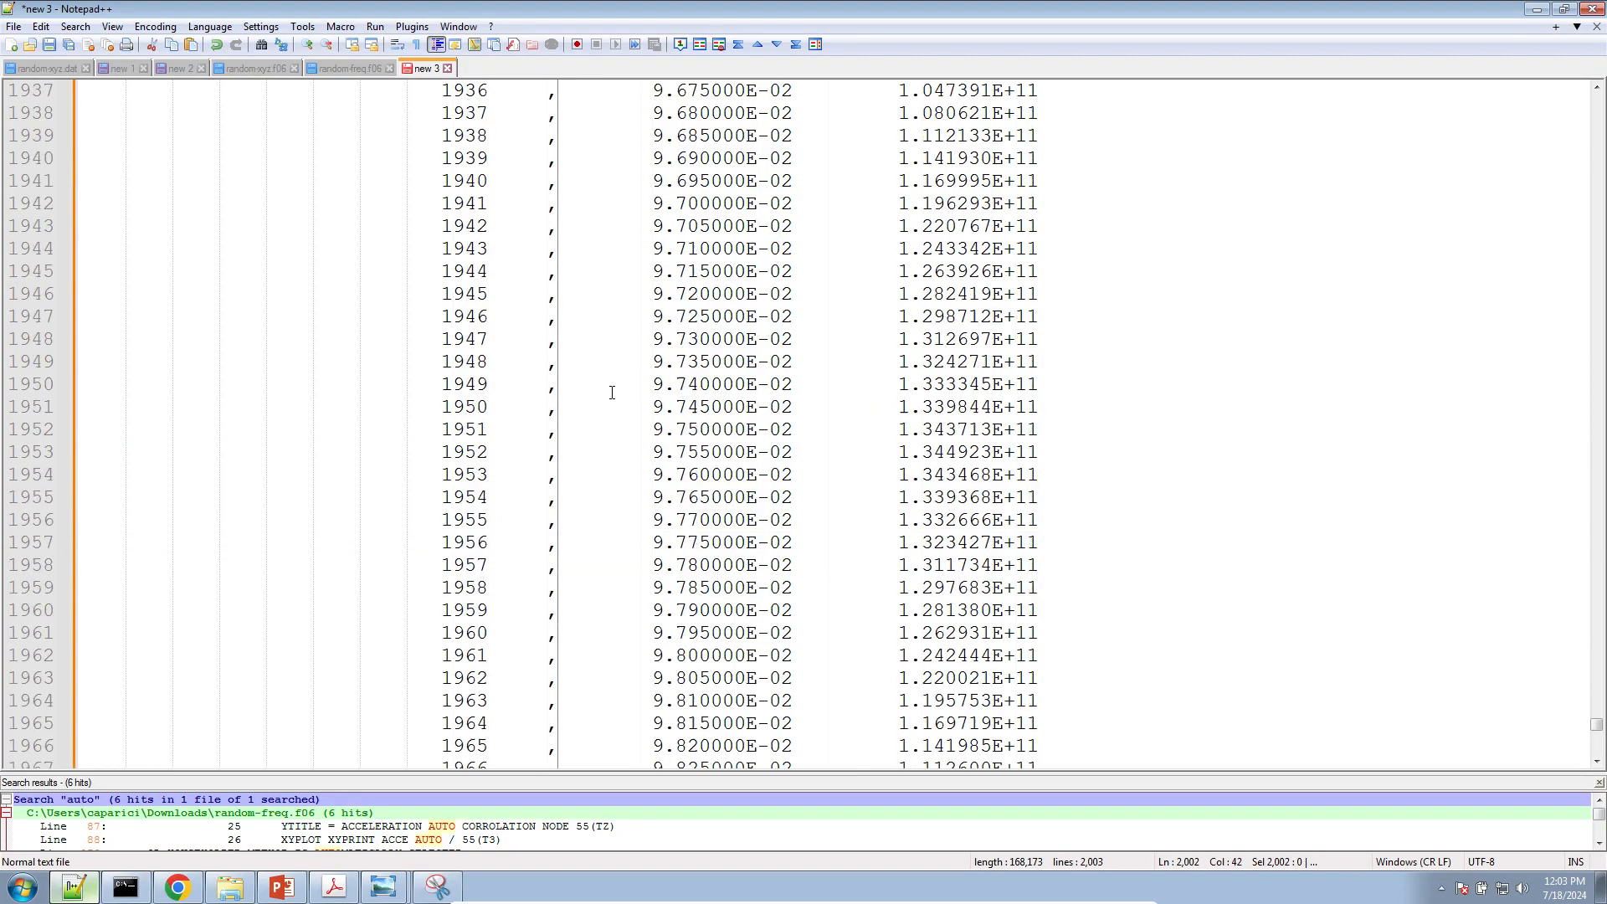
{"action": "scroll", "coordinate": [617, 355], "scroll_direction": "up", "scroll_amount": 20}
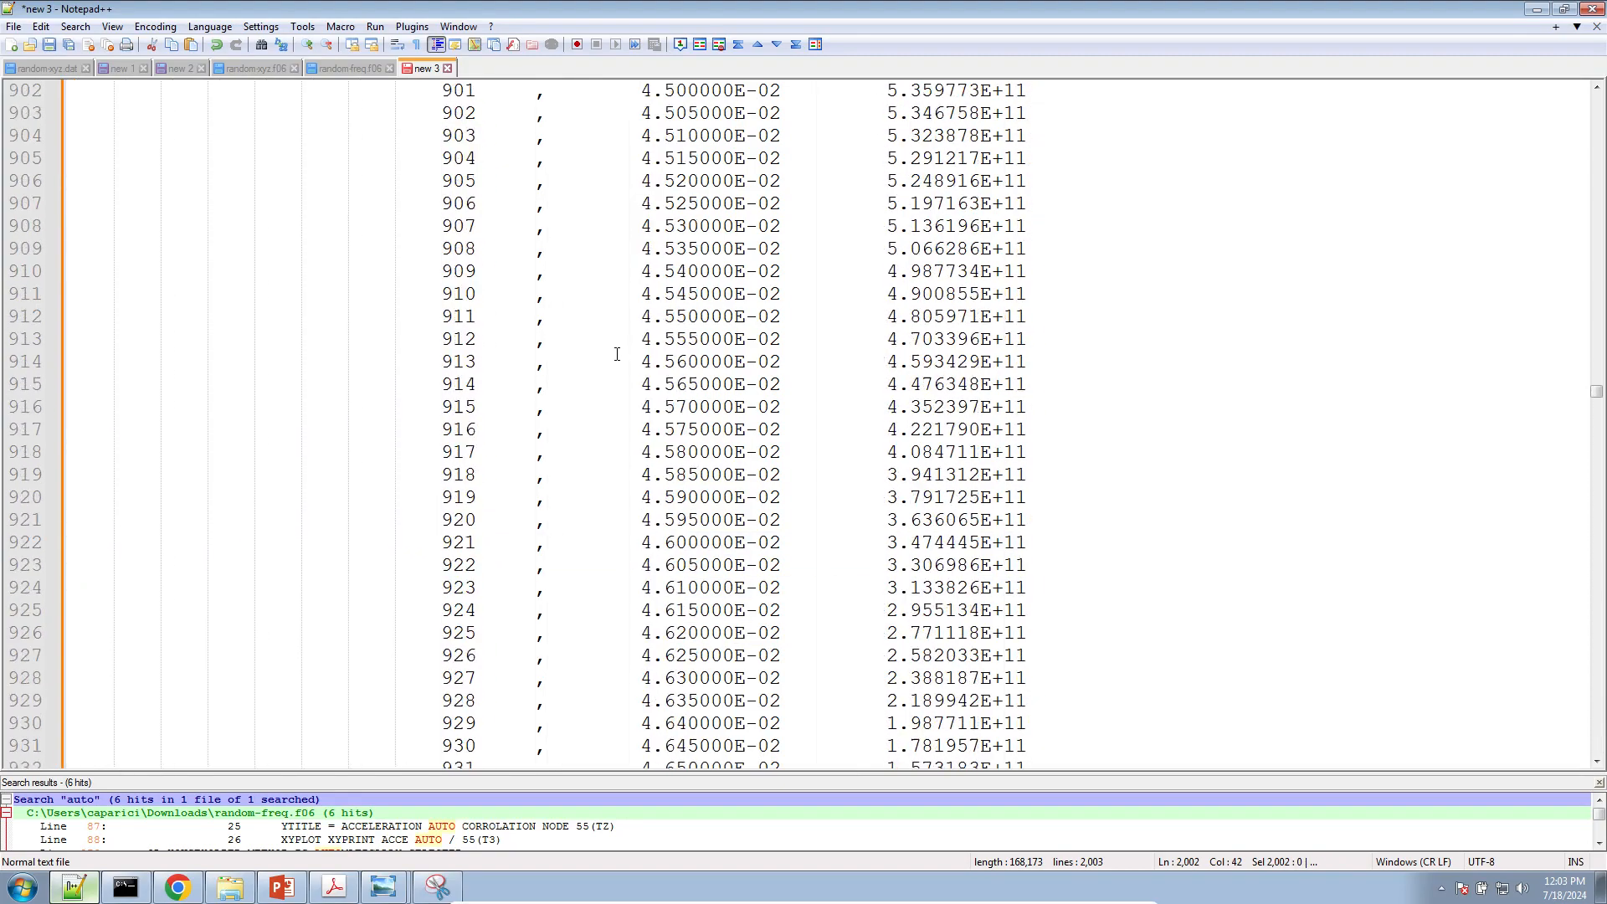
{"action": "scroll", "coordinate": [634, 301], "scroll_direction": "up", "scroll_amount": 20}
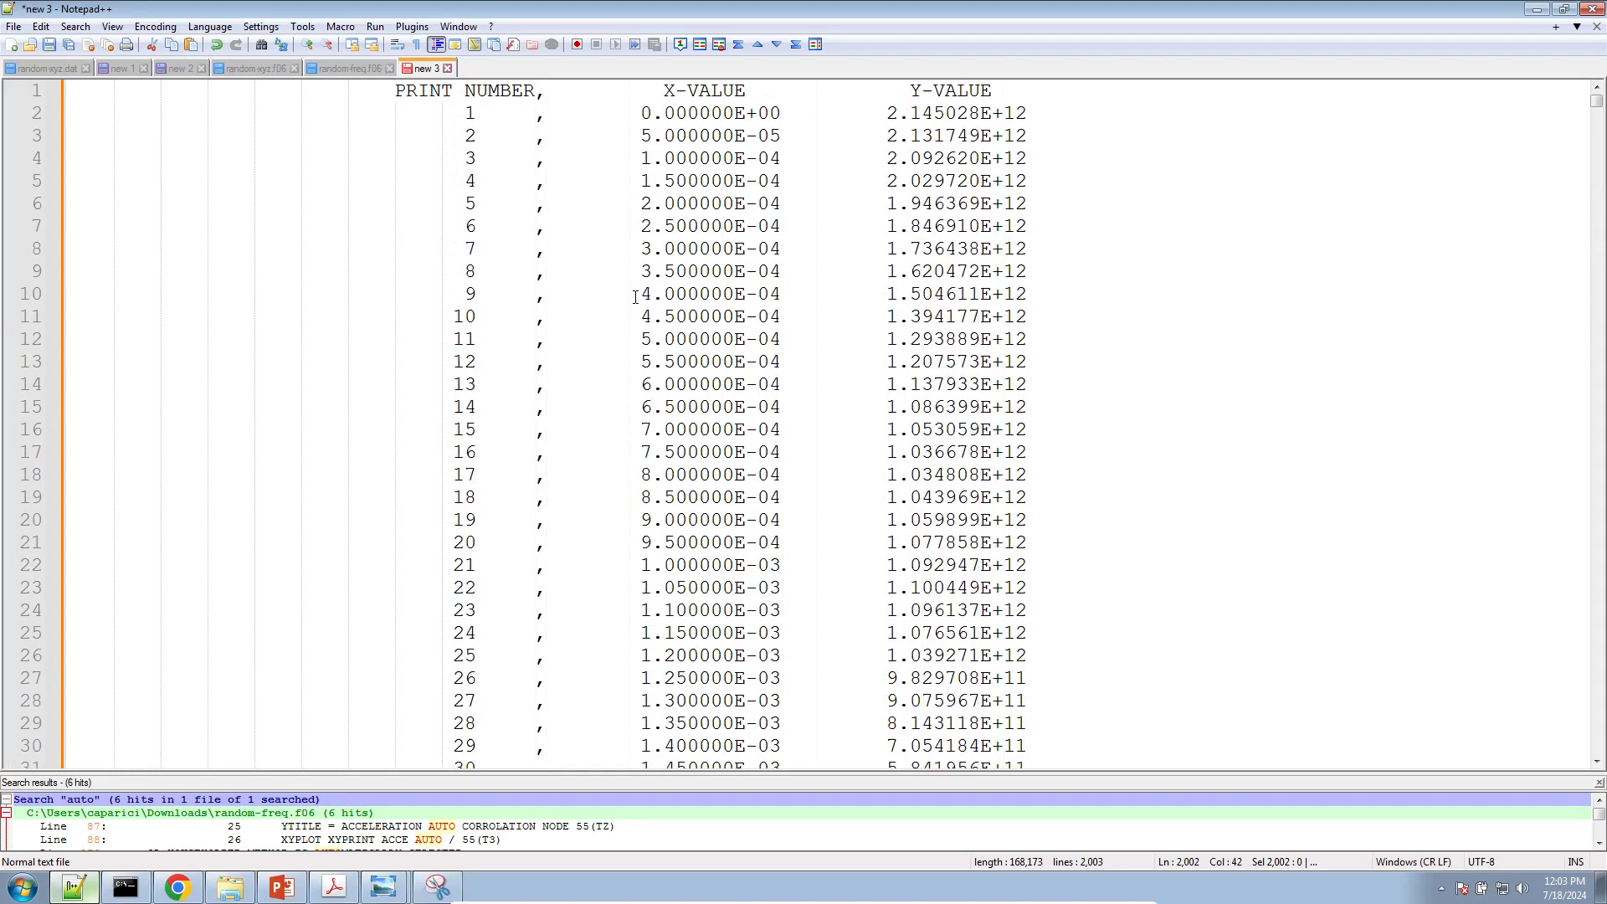
Insert a comma between the X-VALUE and Y-VALUE columns on every line down to the last data row
{"action": "left_click", "coordinate": [819, 93]}
{"action": "left_click_drag", "start_coordinate": [819, 91], "coordinate": [829, 346]}
{"action": "scroll", "coordinate": [811, 510], "scroll_direction": "down", "scroll_amount": 20}
{"action": "scroll", "coordinate": [817, 522], "scroll_direction": "down", "scroll_amount": 20}
{"action": "scroll", "coordinate": [818, 521], "scroll_direction": "down", "scroll_amount": 20}
{"action": "scroll", "coordinate": [821, 519], "scroll_direction": "down", "scroll_amount": 20}
{"action": "scroll", "coordinate": [831, 427], "scroll_direction": "up", "scroll_amount": 1}
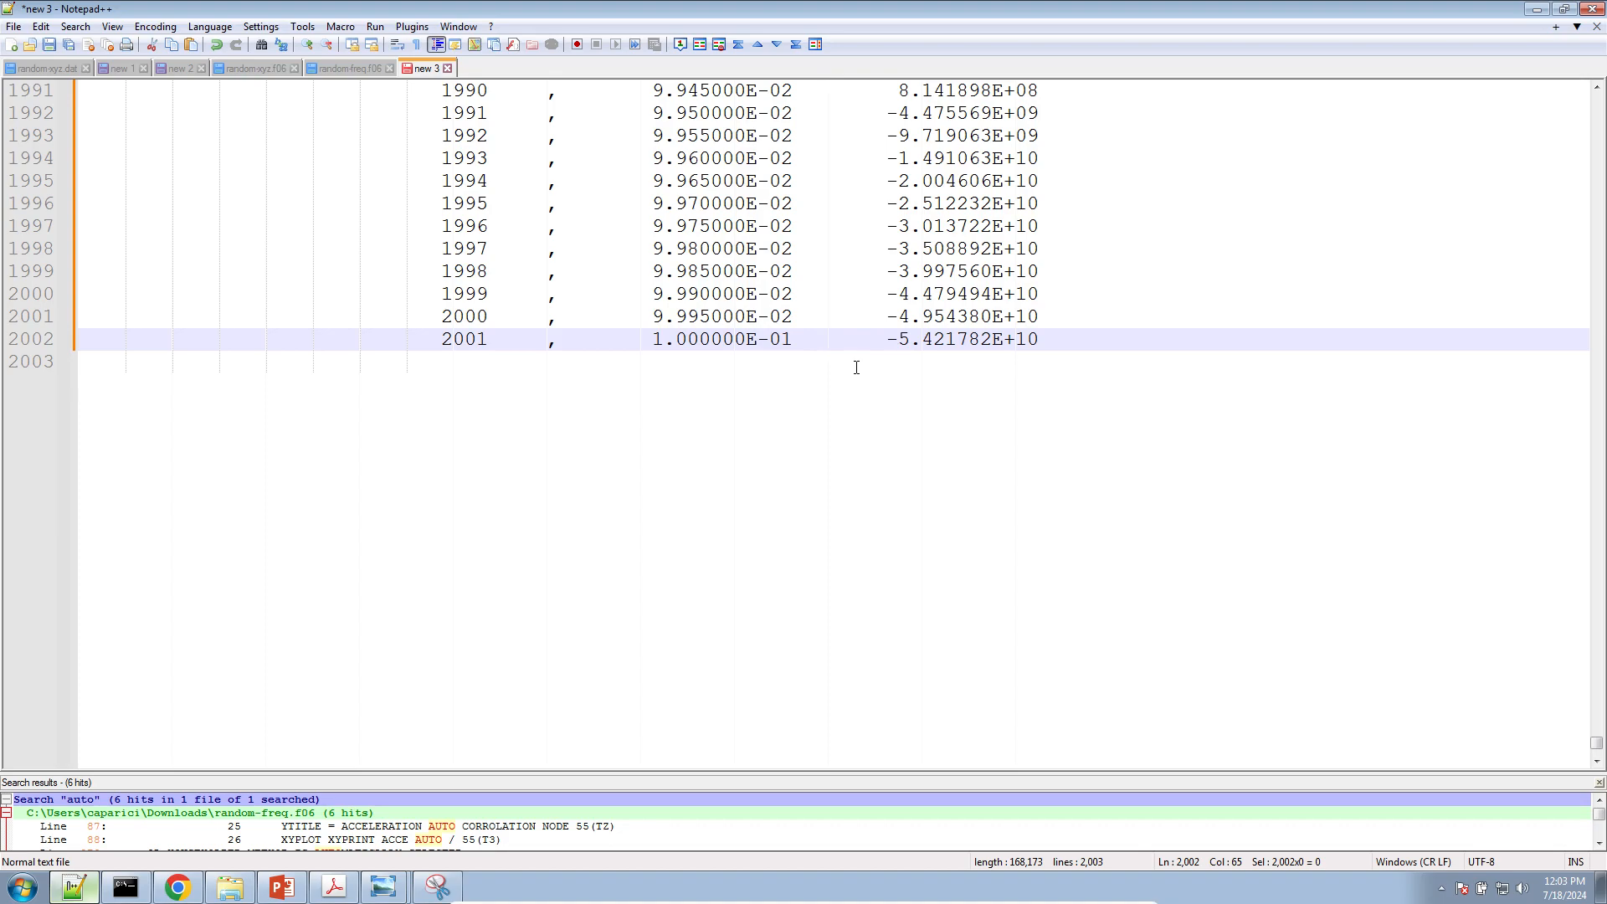
{"action": "type", "text": ","}
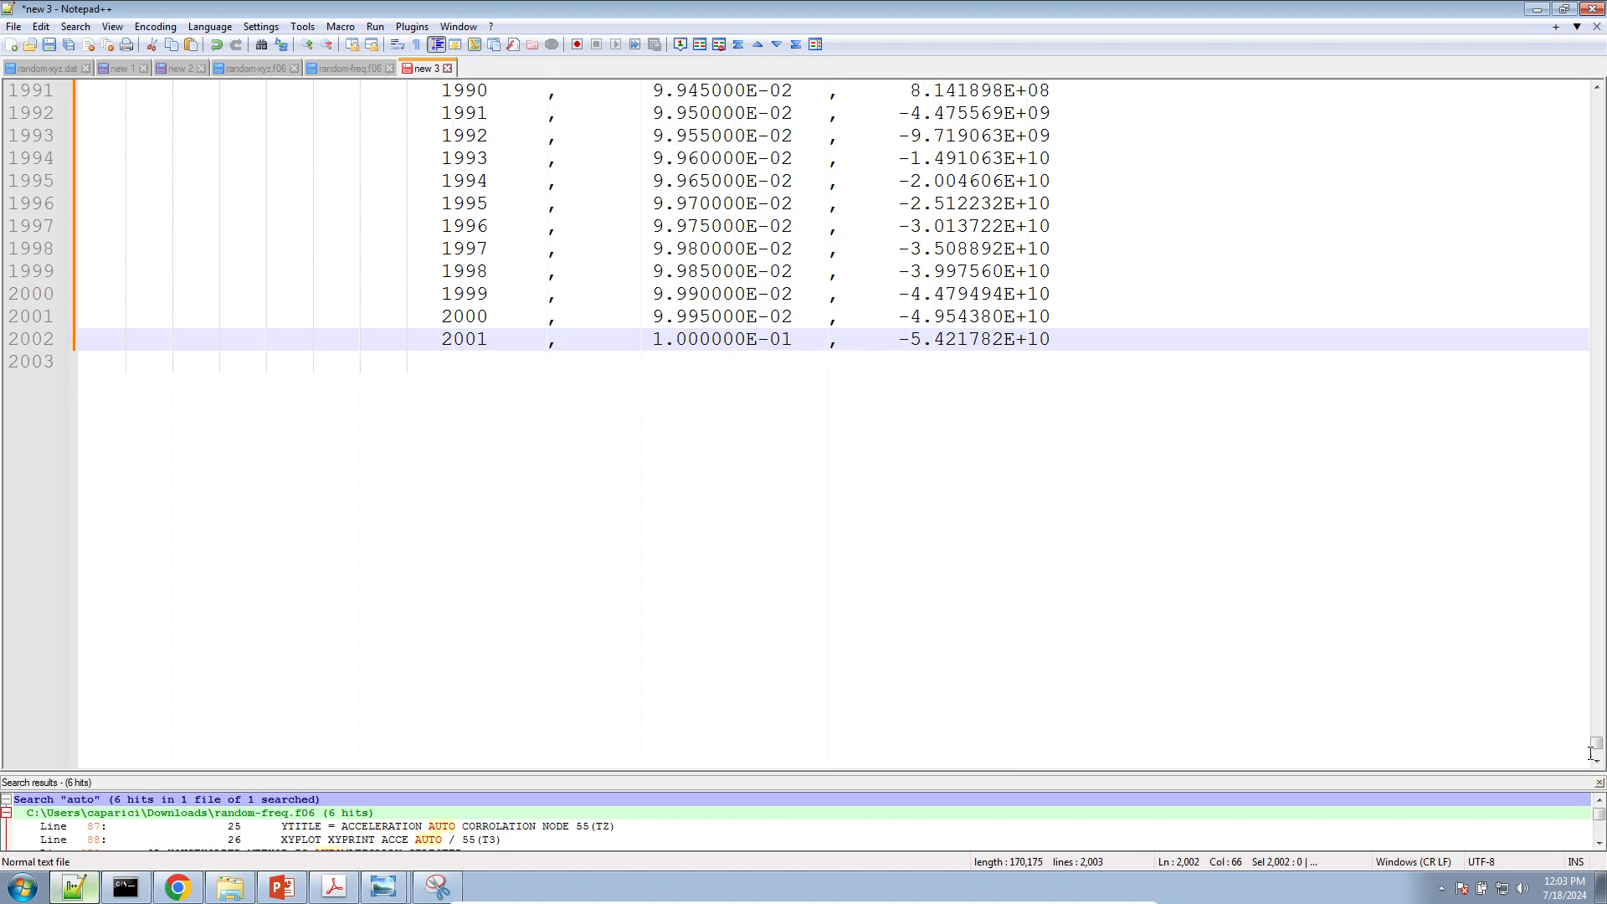
Remove all spaces from the document by replacing every space with nothing, starting from the first line
{"action": "left_click", "coordinate": [1598, 523]}
{"action": "left_click_drag", "start_coordinate": [1598, 523], "coordinate": [1599, 87]}
{"action": "key", "text": "ctrl+Home"}
{"action": "key", "text": "ctrl+f"}
{"action": "left_click", "coordinate": [701, 277]}
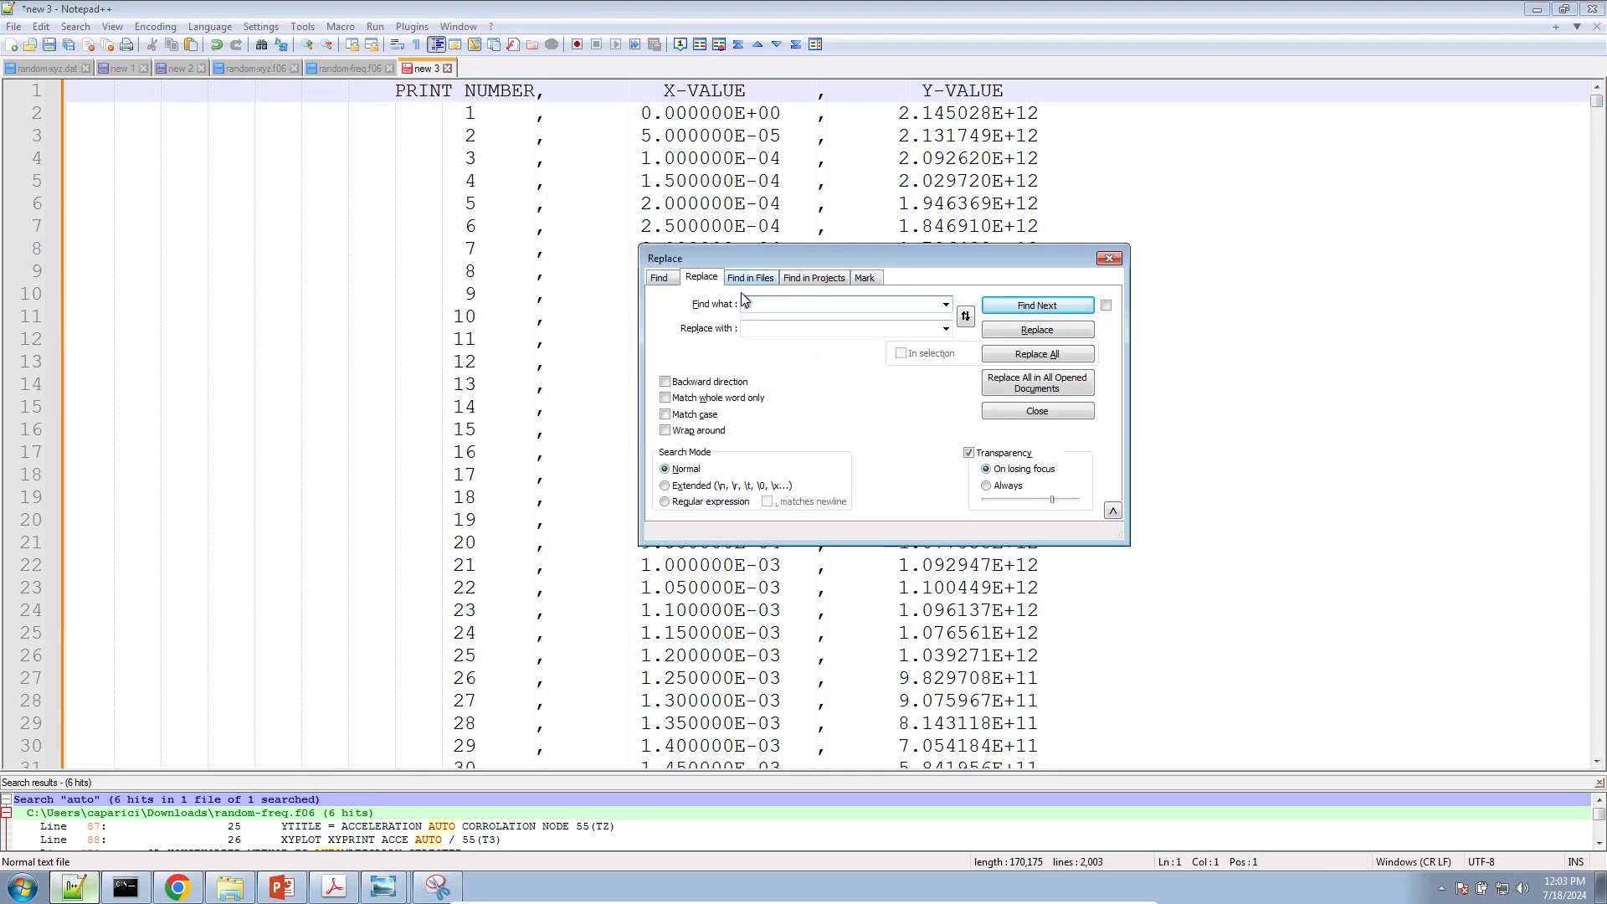
{"action": "left_click", "coordinate": [822, 329]}
{"action": "left_click", "coordinate": [1038, 355]}
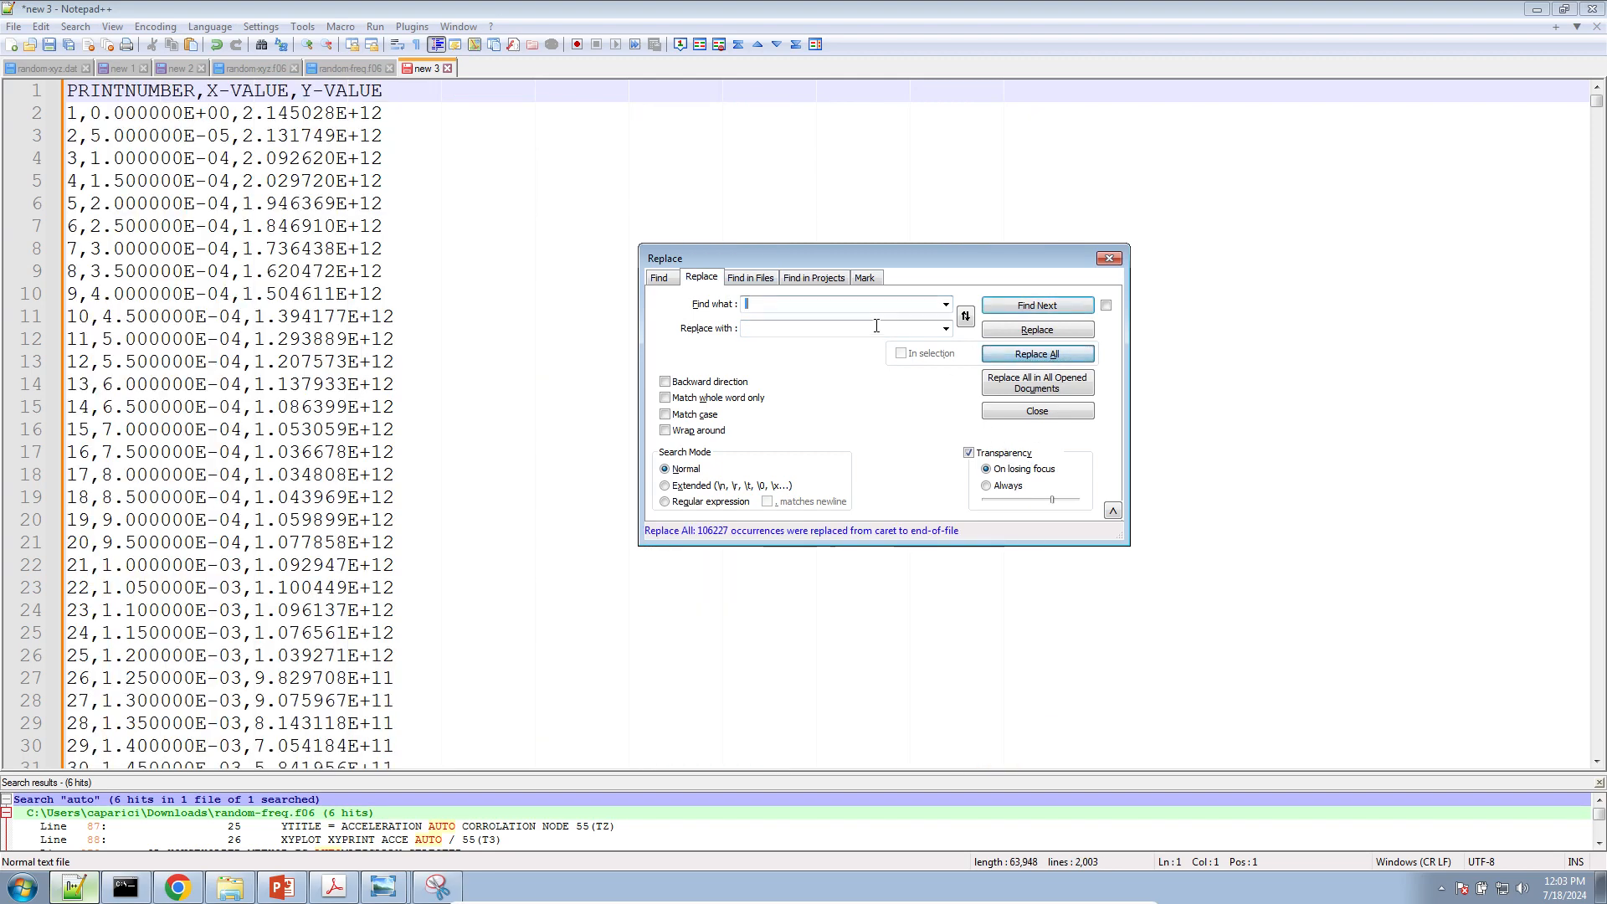
{"action": "left_click", "coordinate": [1107, 256]}
{"action": "left_click", "coordinate": [398, 155]}
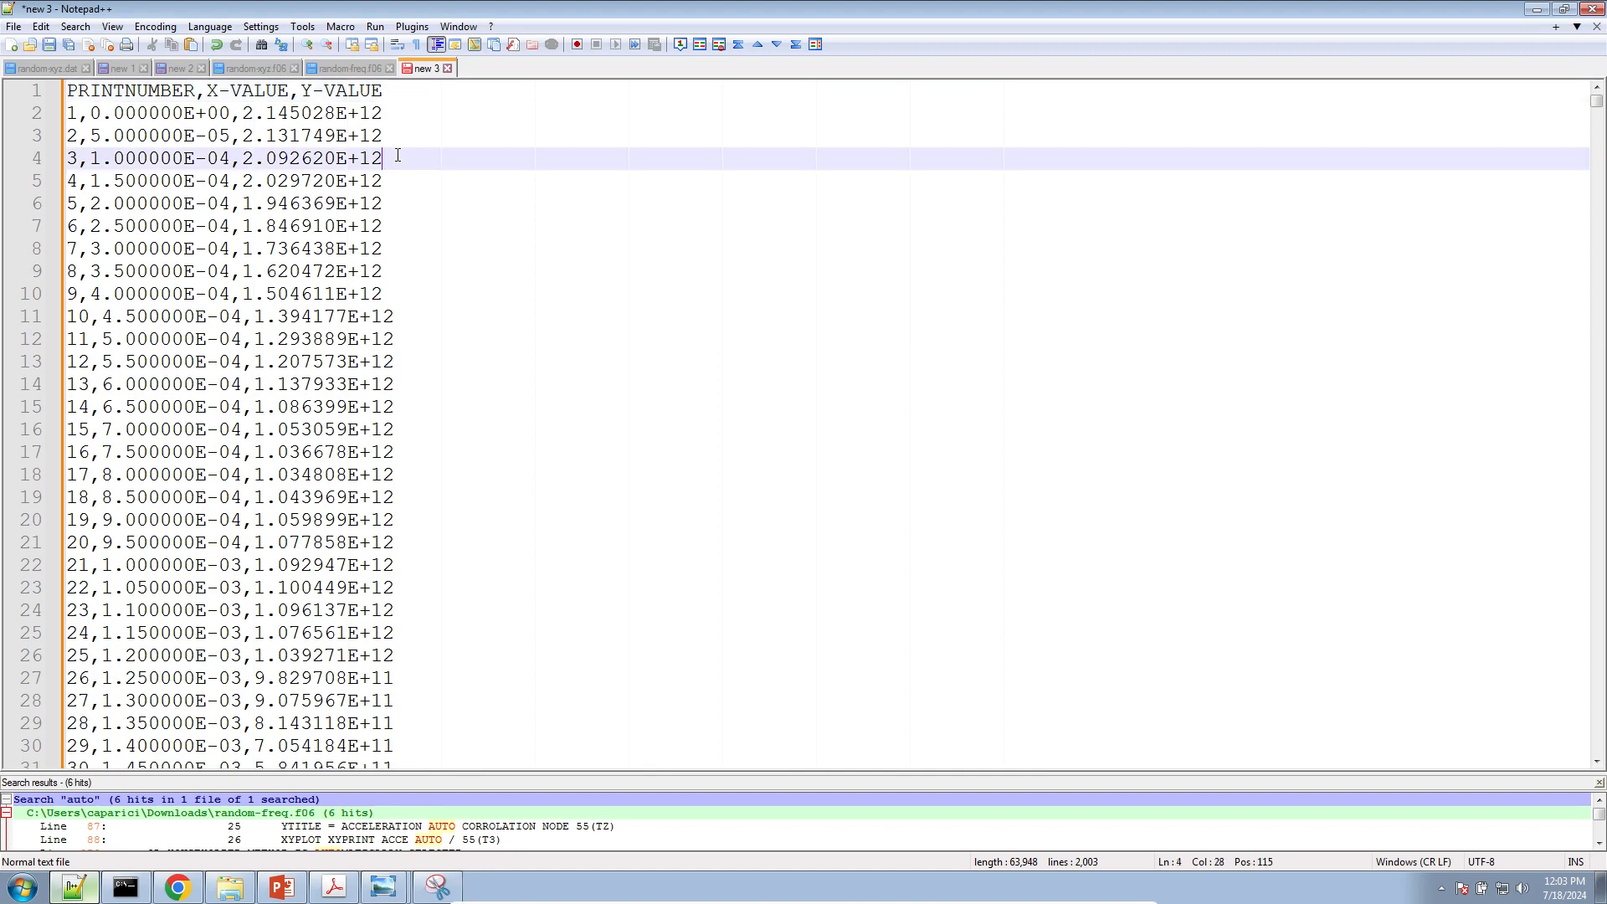
Save the document in the Downloads folder as autocorrelation_values_node_55 with the All types file type
{"action": "key", "text": "ctrl+s"}
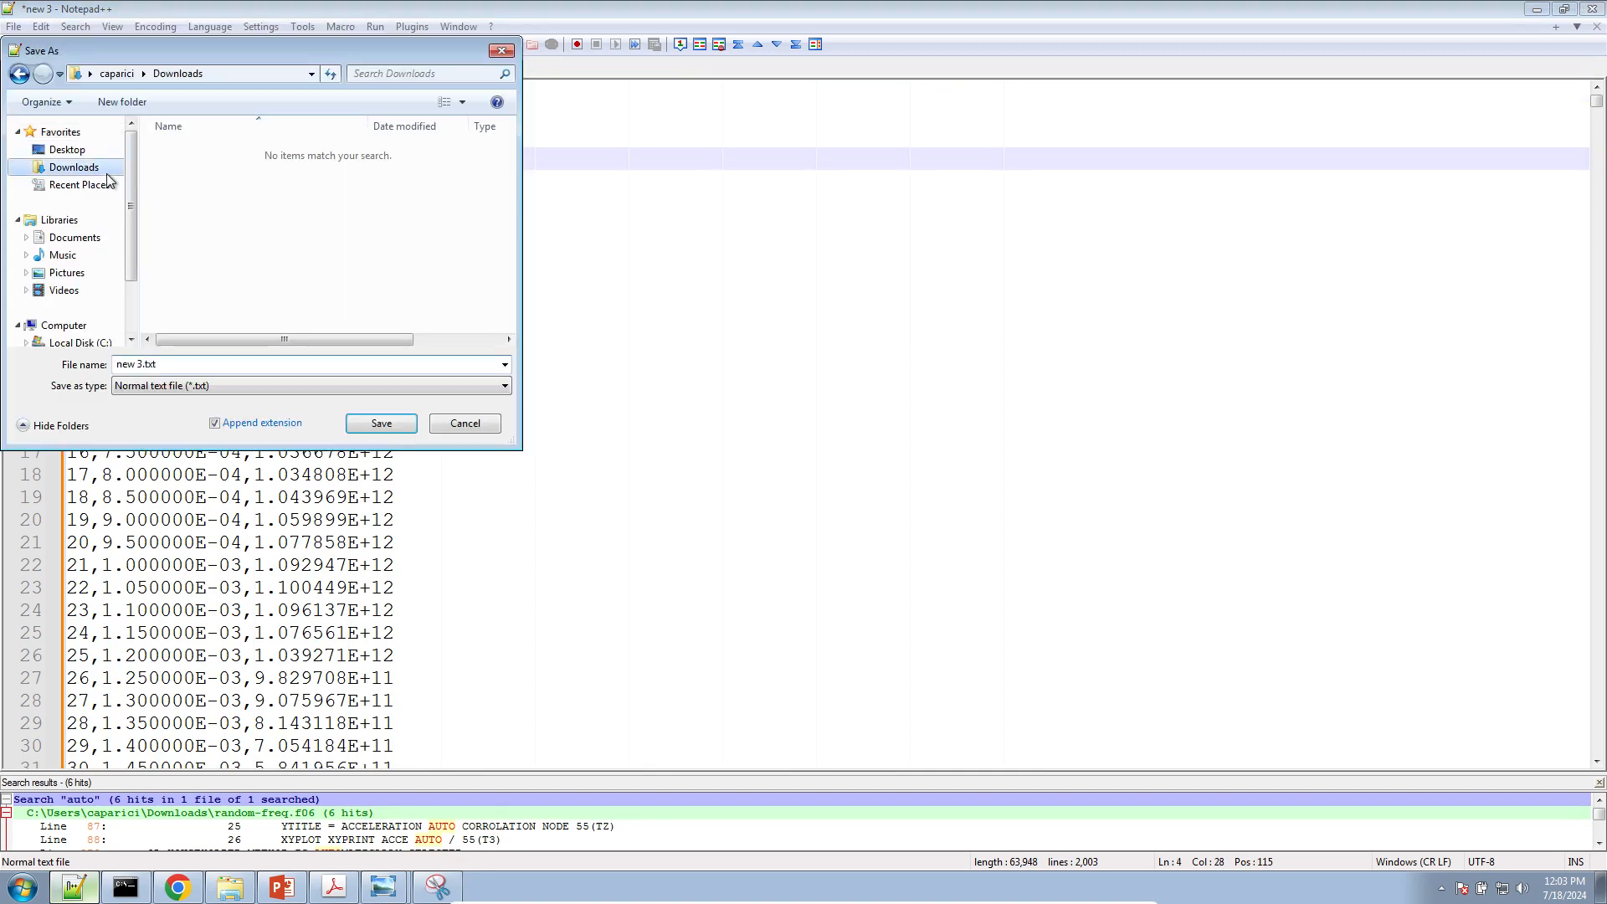
{"action": "left_click", "coordinate": [195, 386]}
{"action": "scroll", "coordinate": [195, 403], "scroll_direction": "up", "scroll_amount": 1}
{"action": "left_click", "coordinate": [189, 403]}
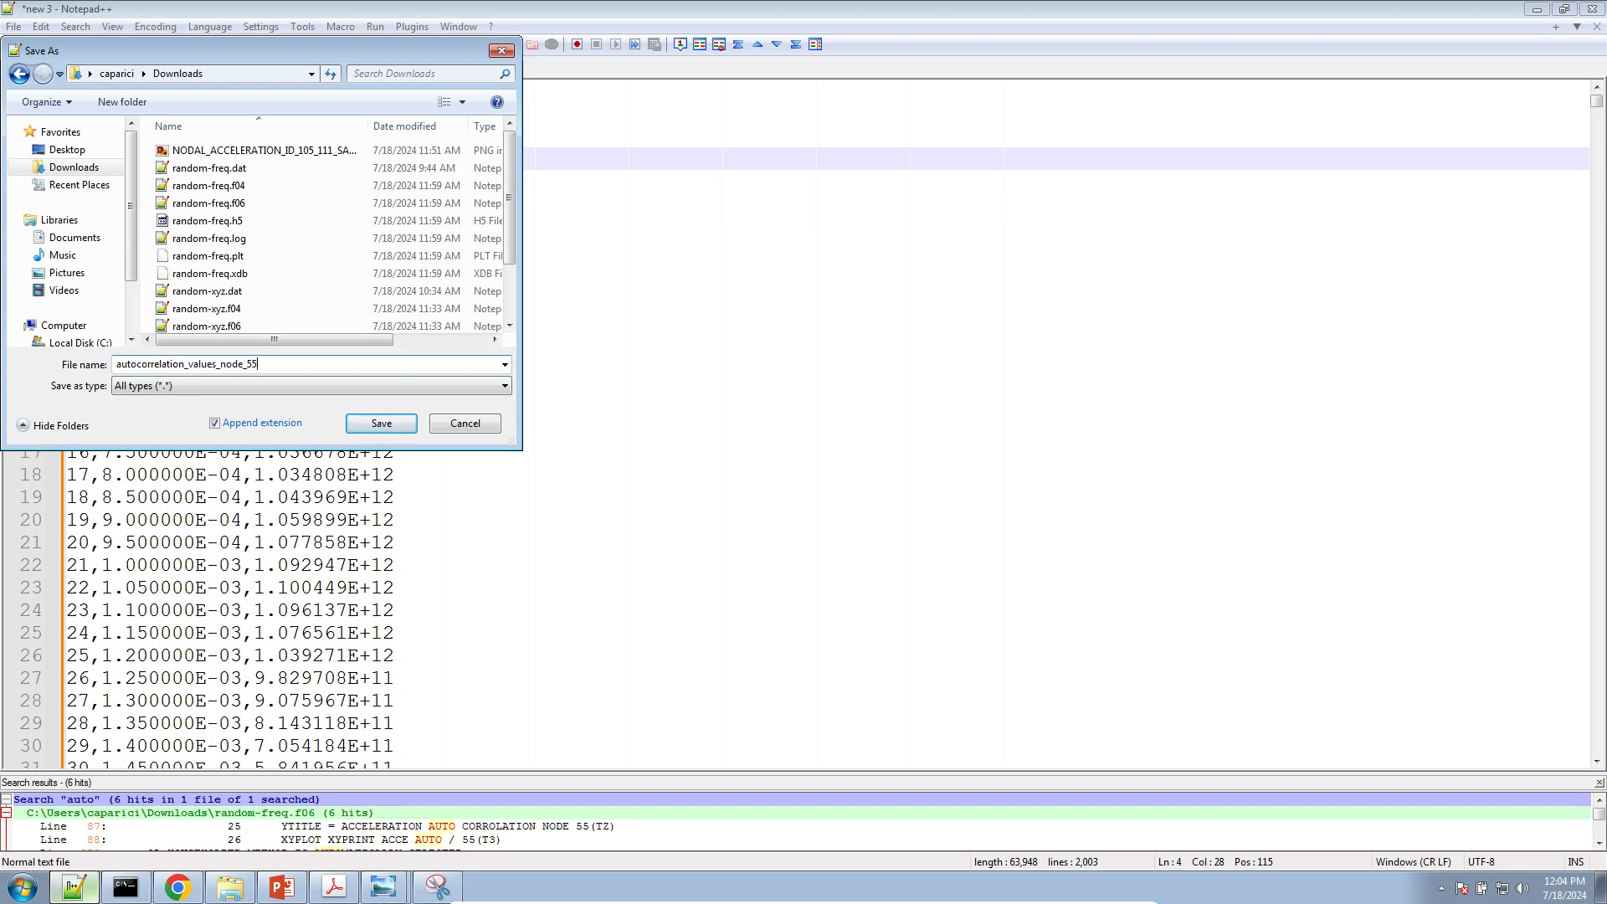
{"action": "key", "text": "Return"}
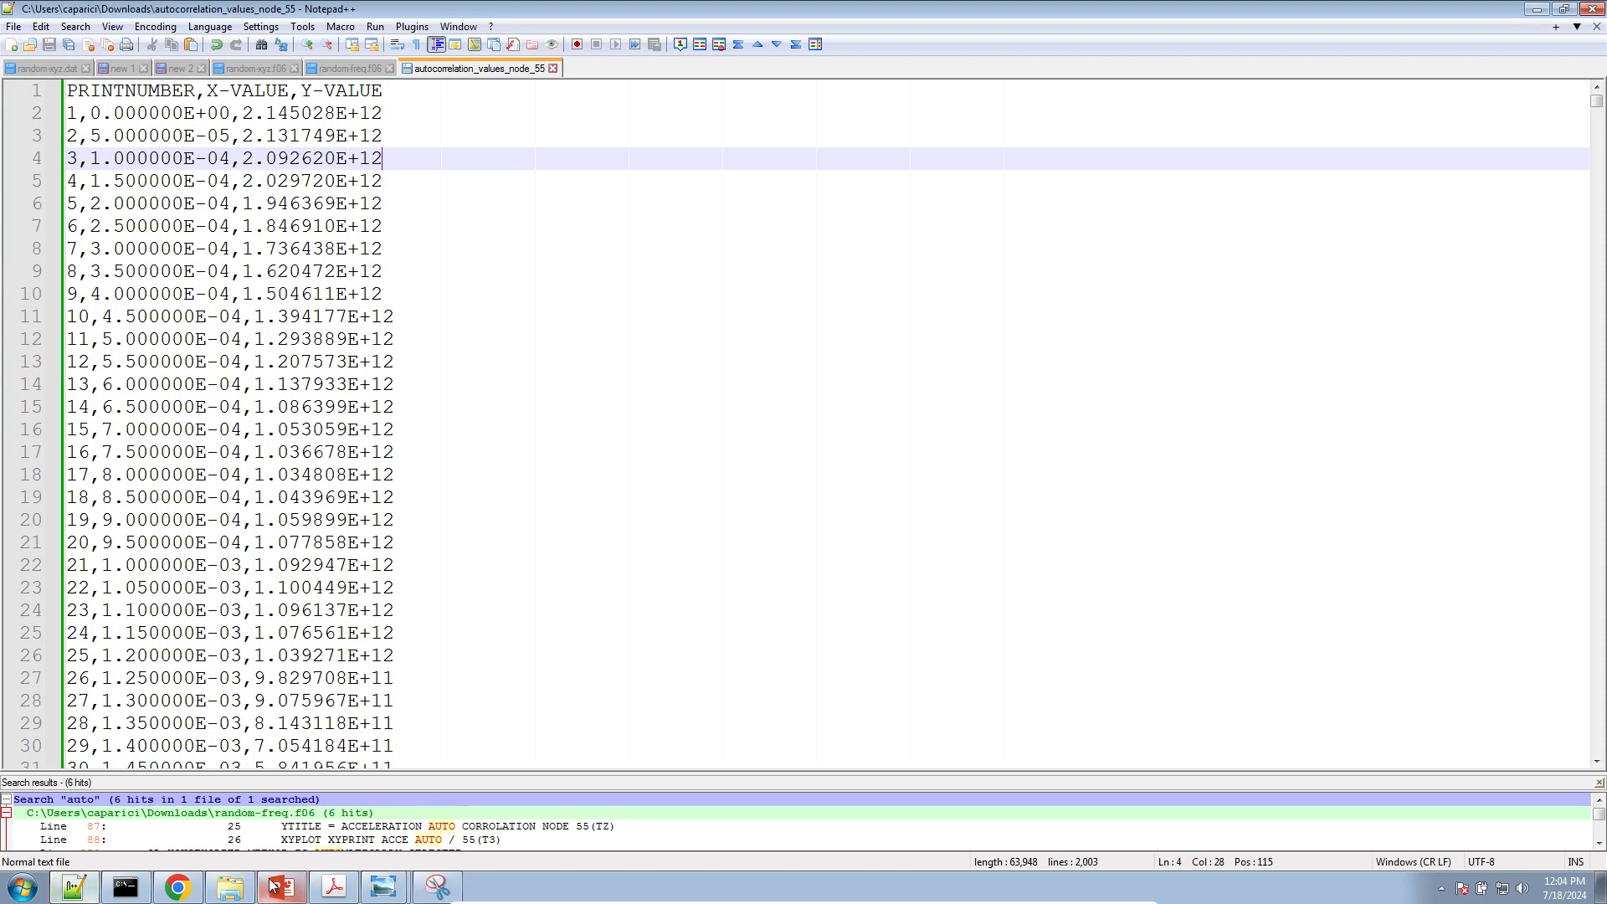
Rename the saved file in the Downloads folder to autocorrelation_values_node_55.csv and open it in Excel
{"action": "left_click", "coordinate": [230, 887]}
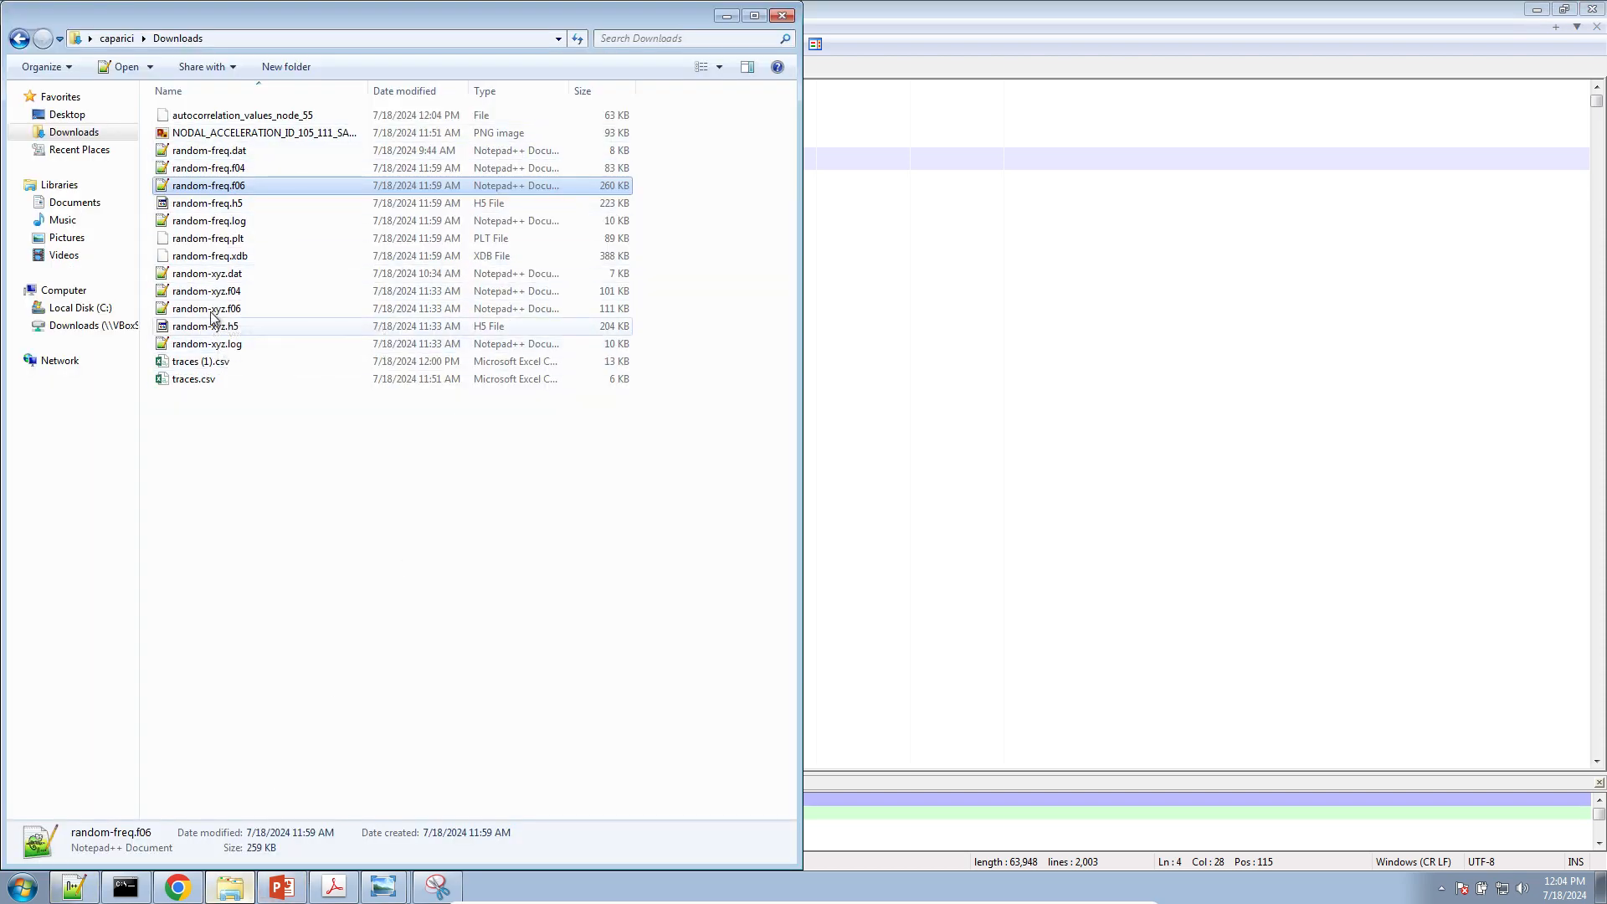
{"action": "left_click", "coordinate": [287, 491]}
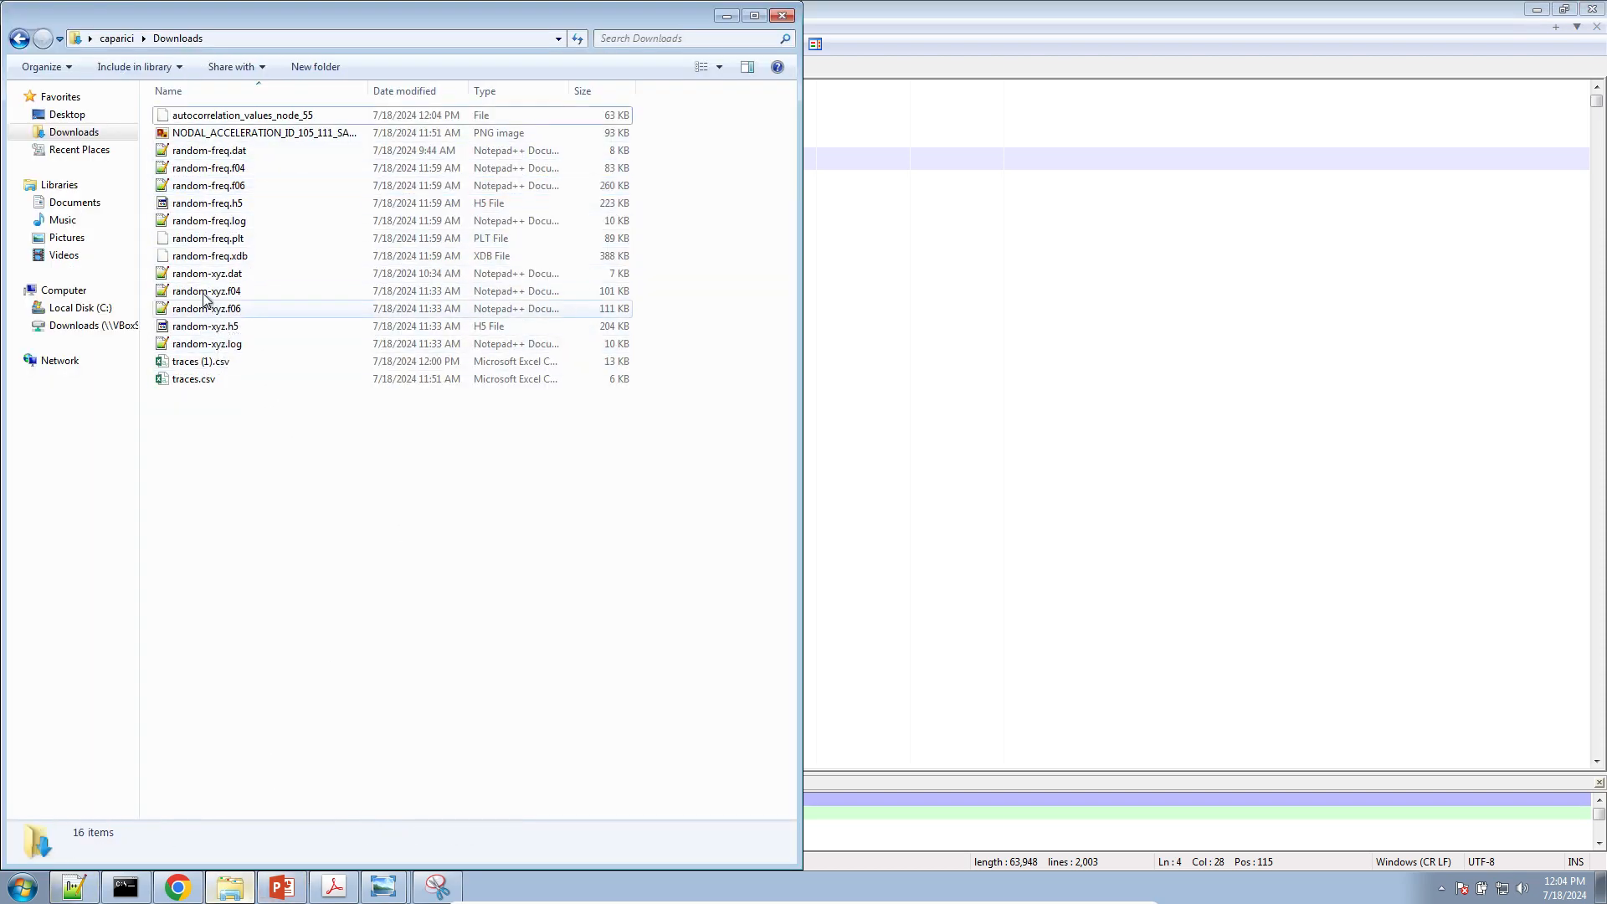
{"action": "left_click", "coordinate": [326, 203]}
{"action": "left_click", "coordinate": [912, 269]}
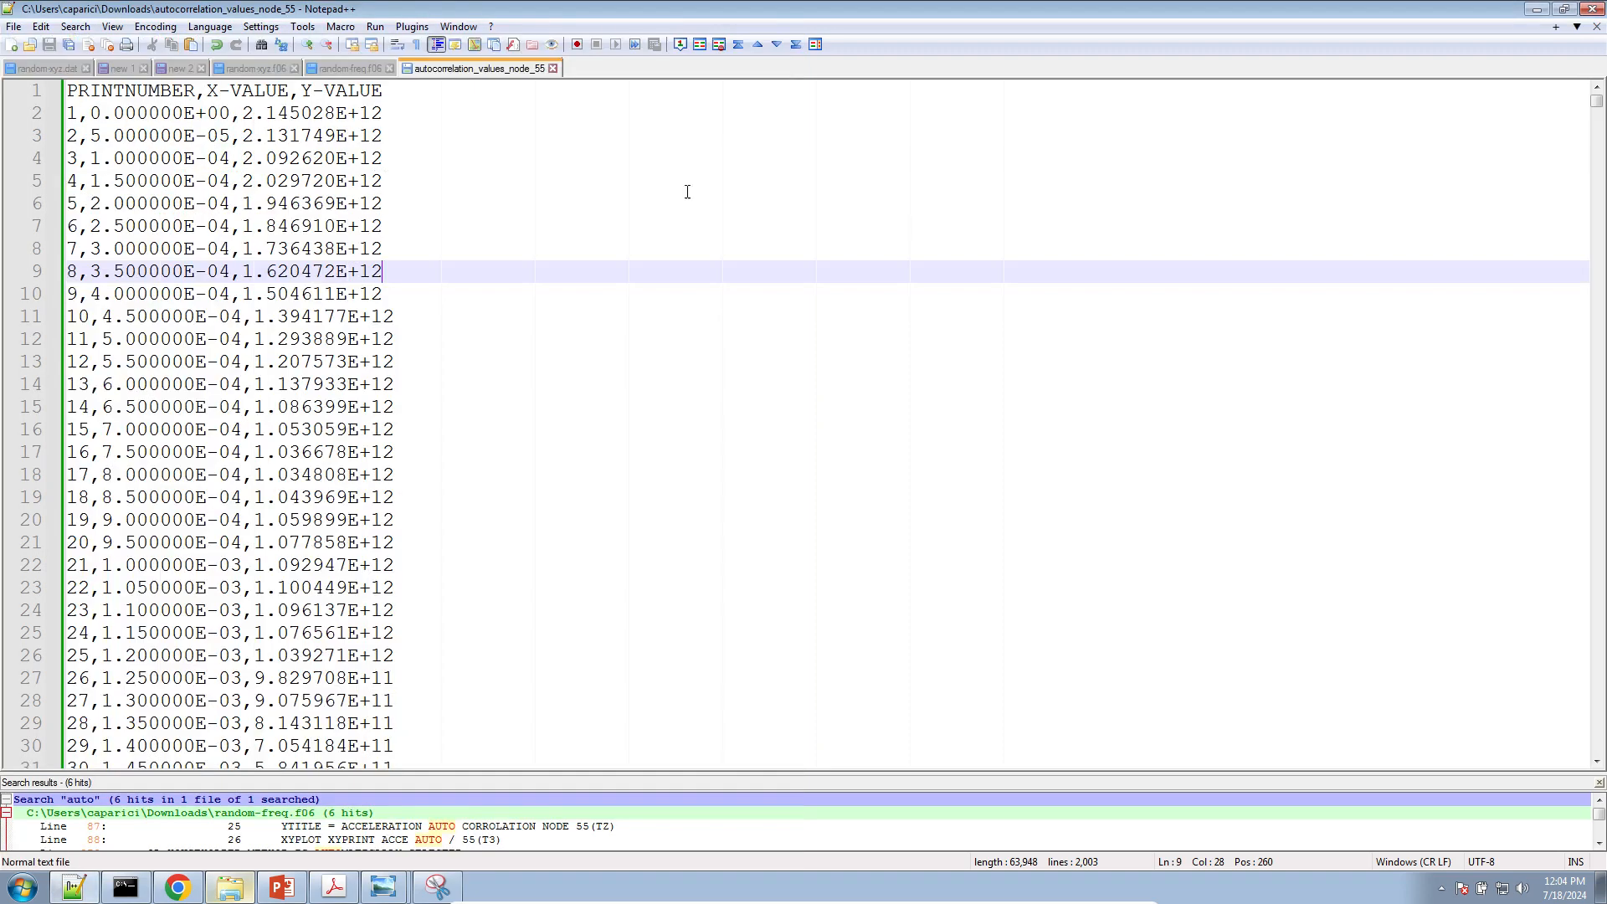
{"action": "left_click", "coordinate": [230, 887]}
{"action": "left_click", "coordinate": [276, 116]}
{"action": "left_click", "coordinate": [285, 115]}
{"action": "left_click", "coordinate": [298, 117]}
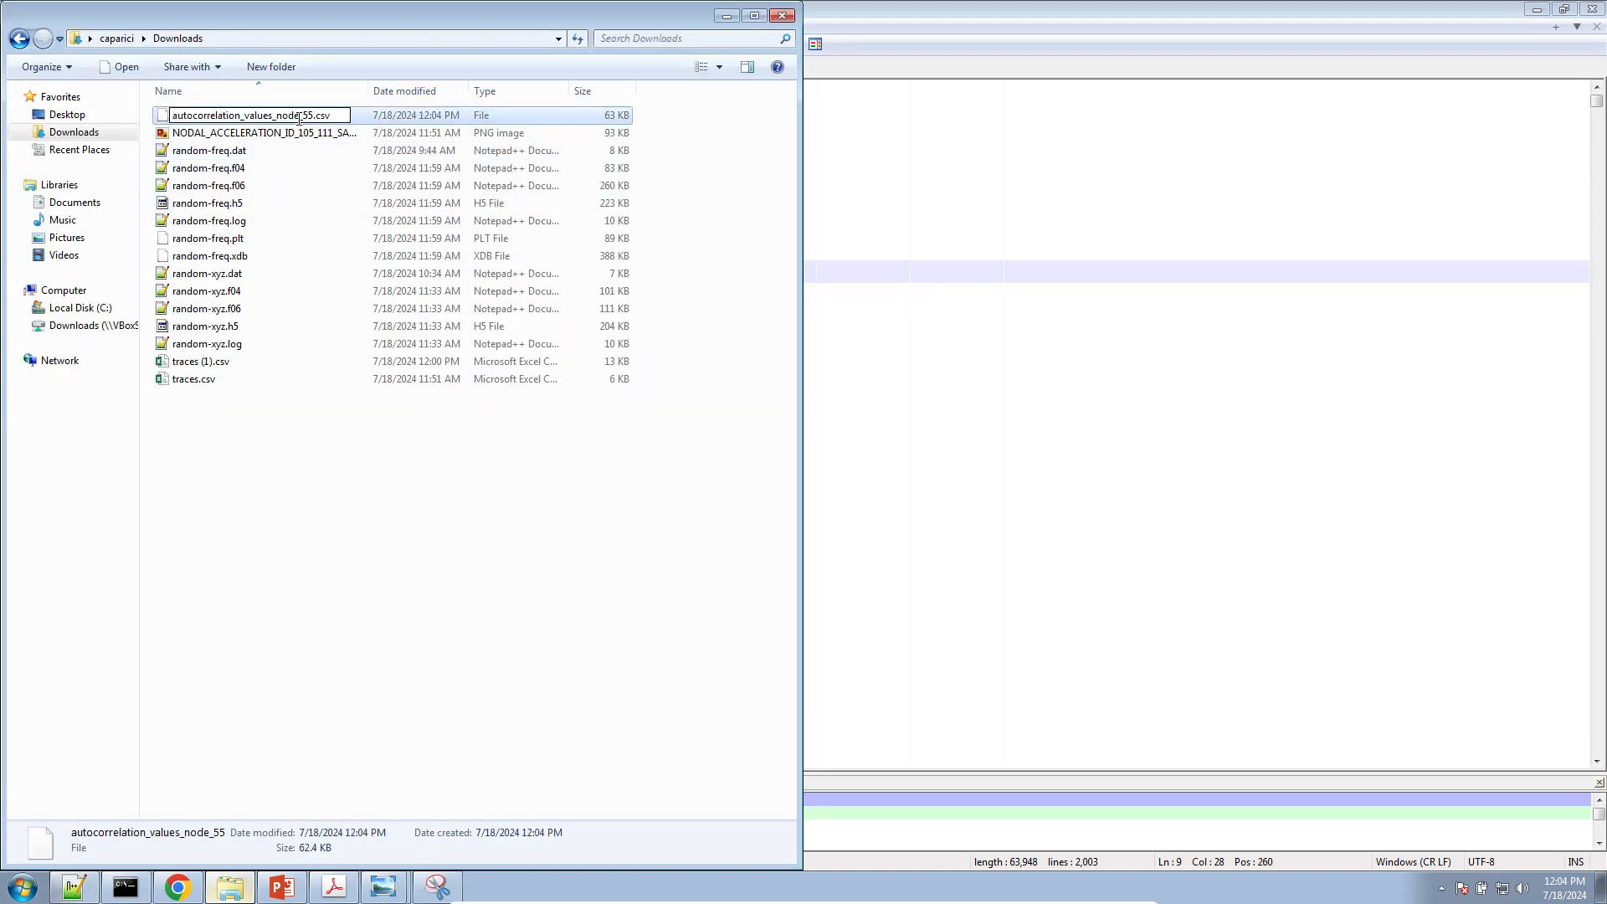
{"action": "key", "text": "Return"}
{"action": "double_click", "coordinate": [299, 117]}
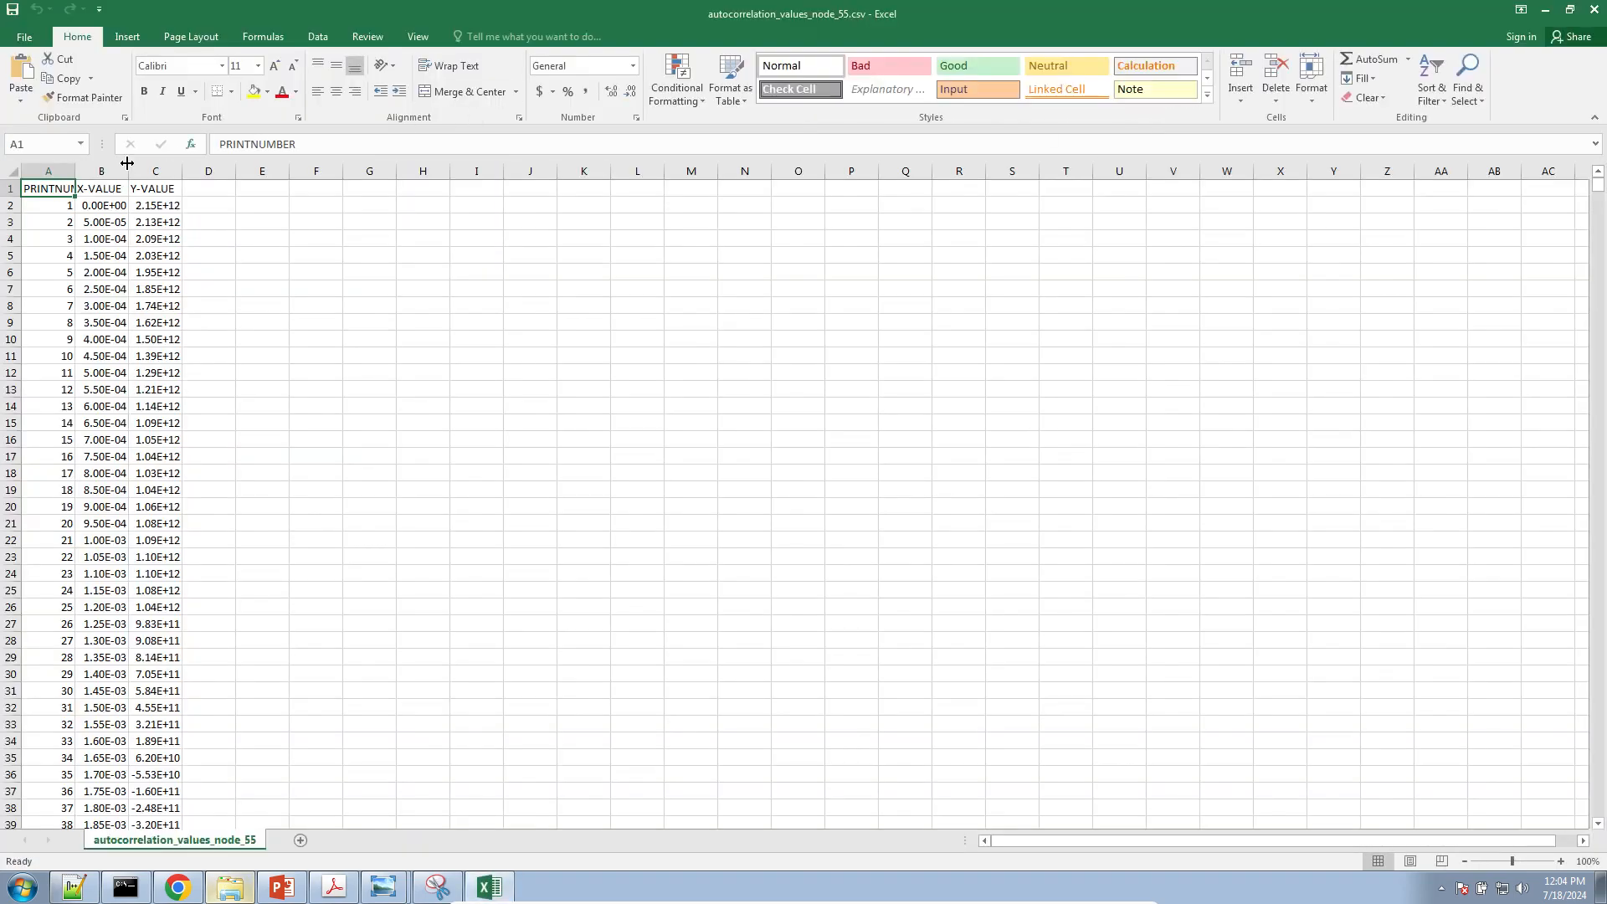
Plot the X-VALUE and Y-VALUE columns as a scatter chart with straight lines and position it beside the data
{"action": "left_click_drag", "start_coordinate": [79, 171], "coordinate": [155, 172]}
{"action": "left_click", "coordinate": [127, 37]}
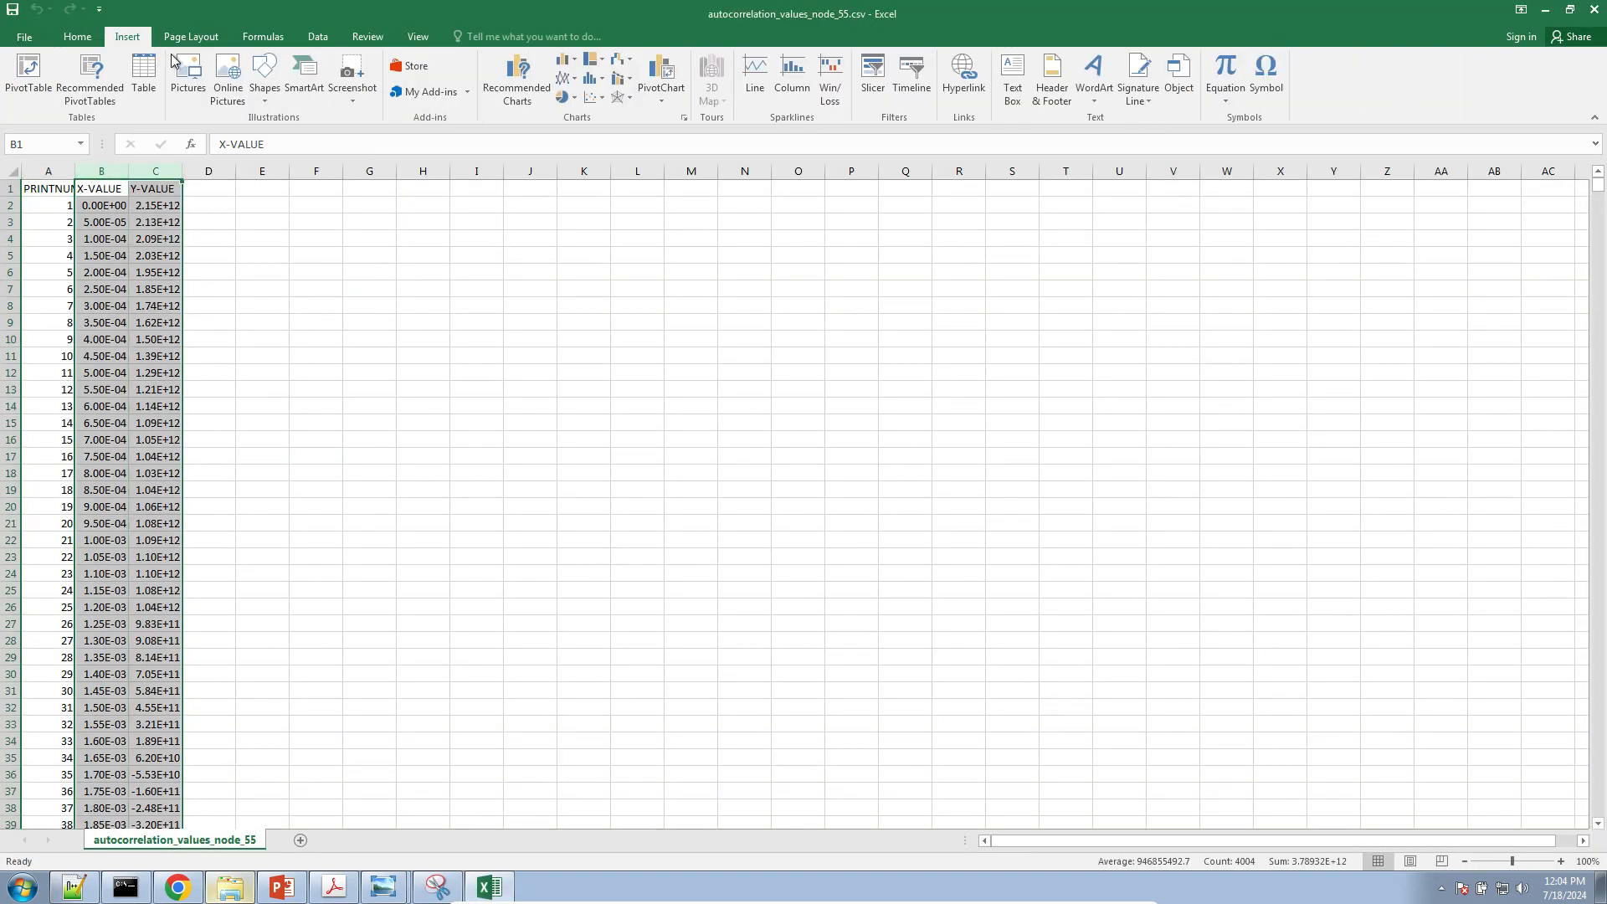
{"action": "left_click", "coordinate": [592, 97]}
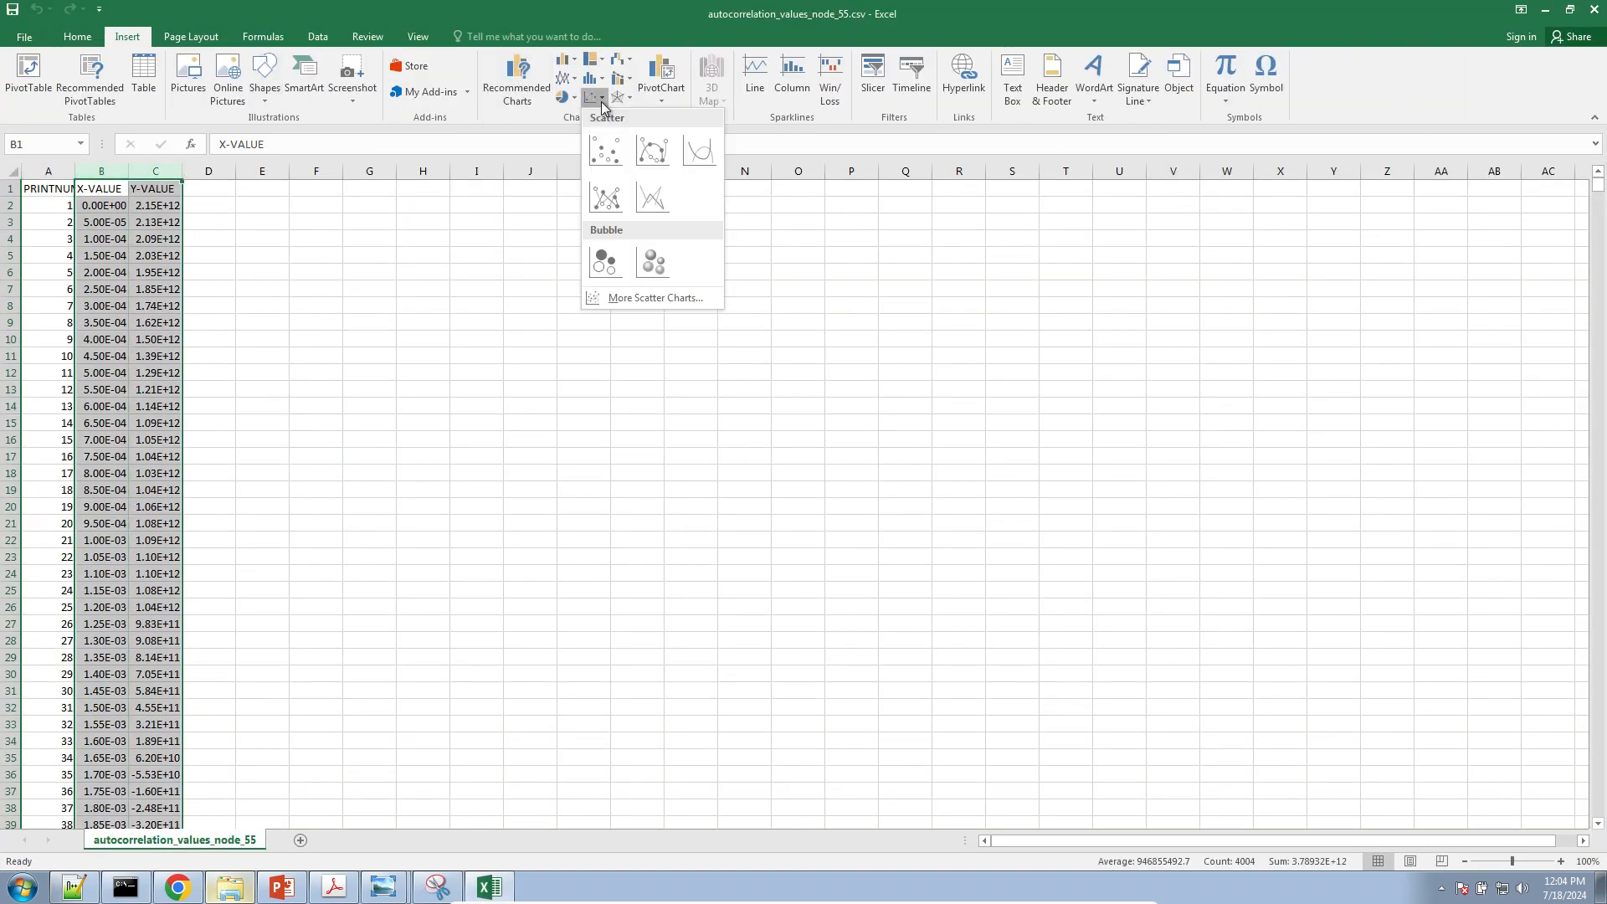
{"action": "left_click", "coordinate": [638, 209]}
{"action": "left_click_drag", "start_coordinate": [615, 392], "coordinate": [299, 202]}
Arrange the Excel chart and the Dynamic Analysis User's Guide side by side and compare the curve with Figure 8-4
{"action": "key", "text": "super+Left"}
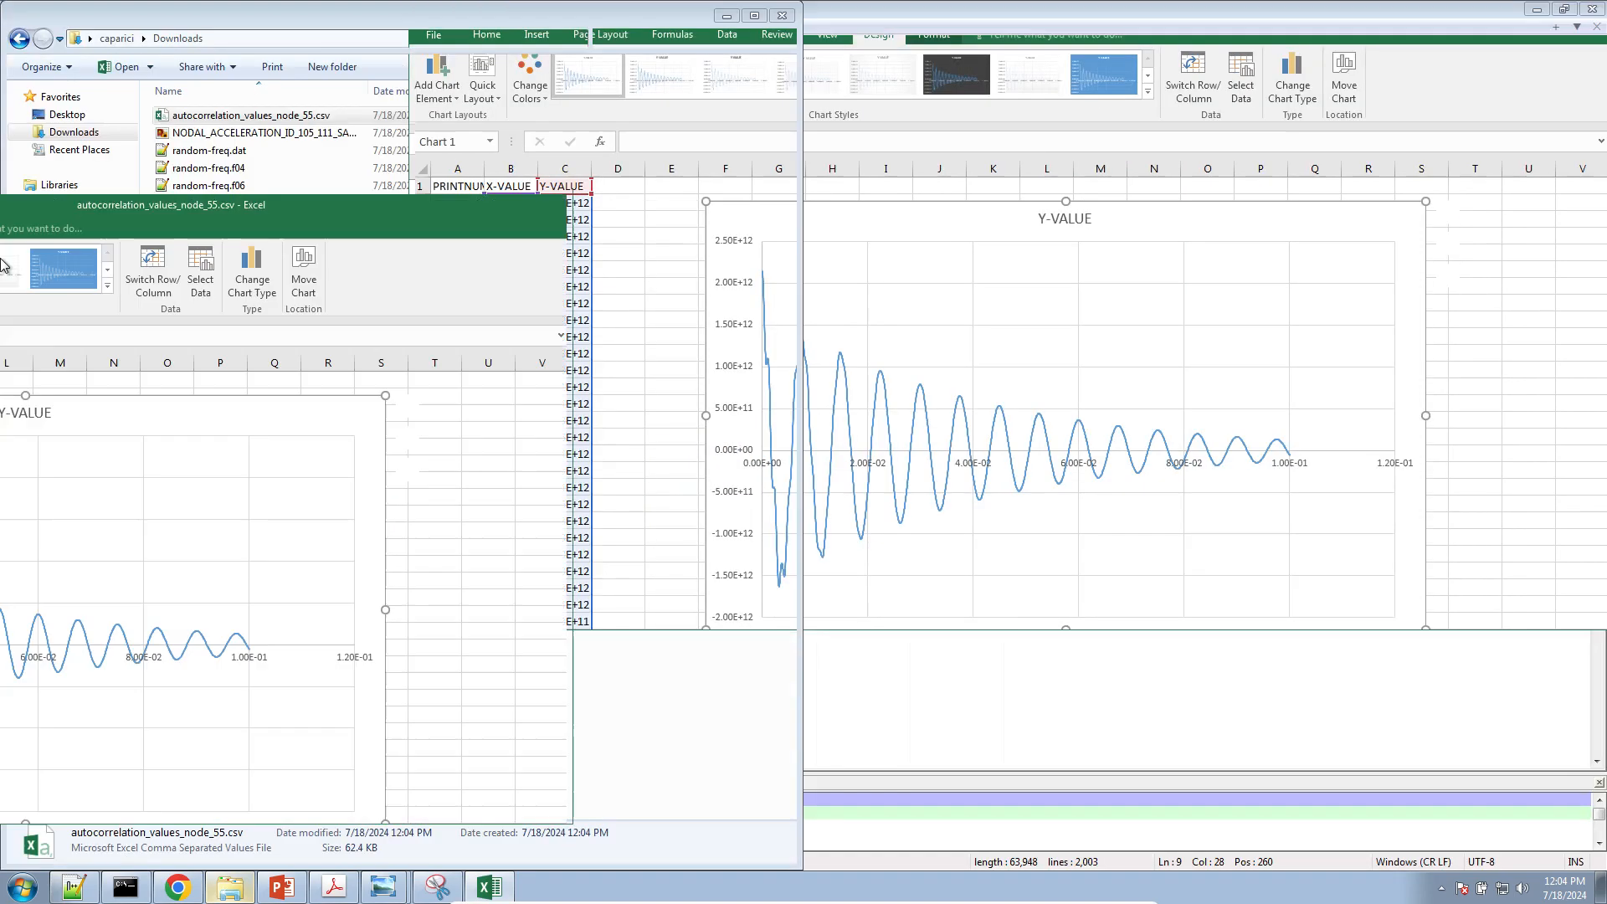
{"action": "left_click", "coordinate": [334, 887]}
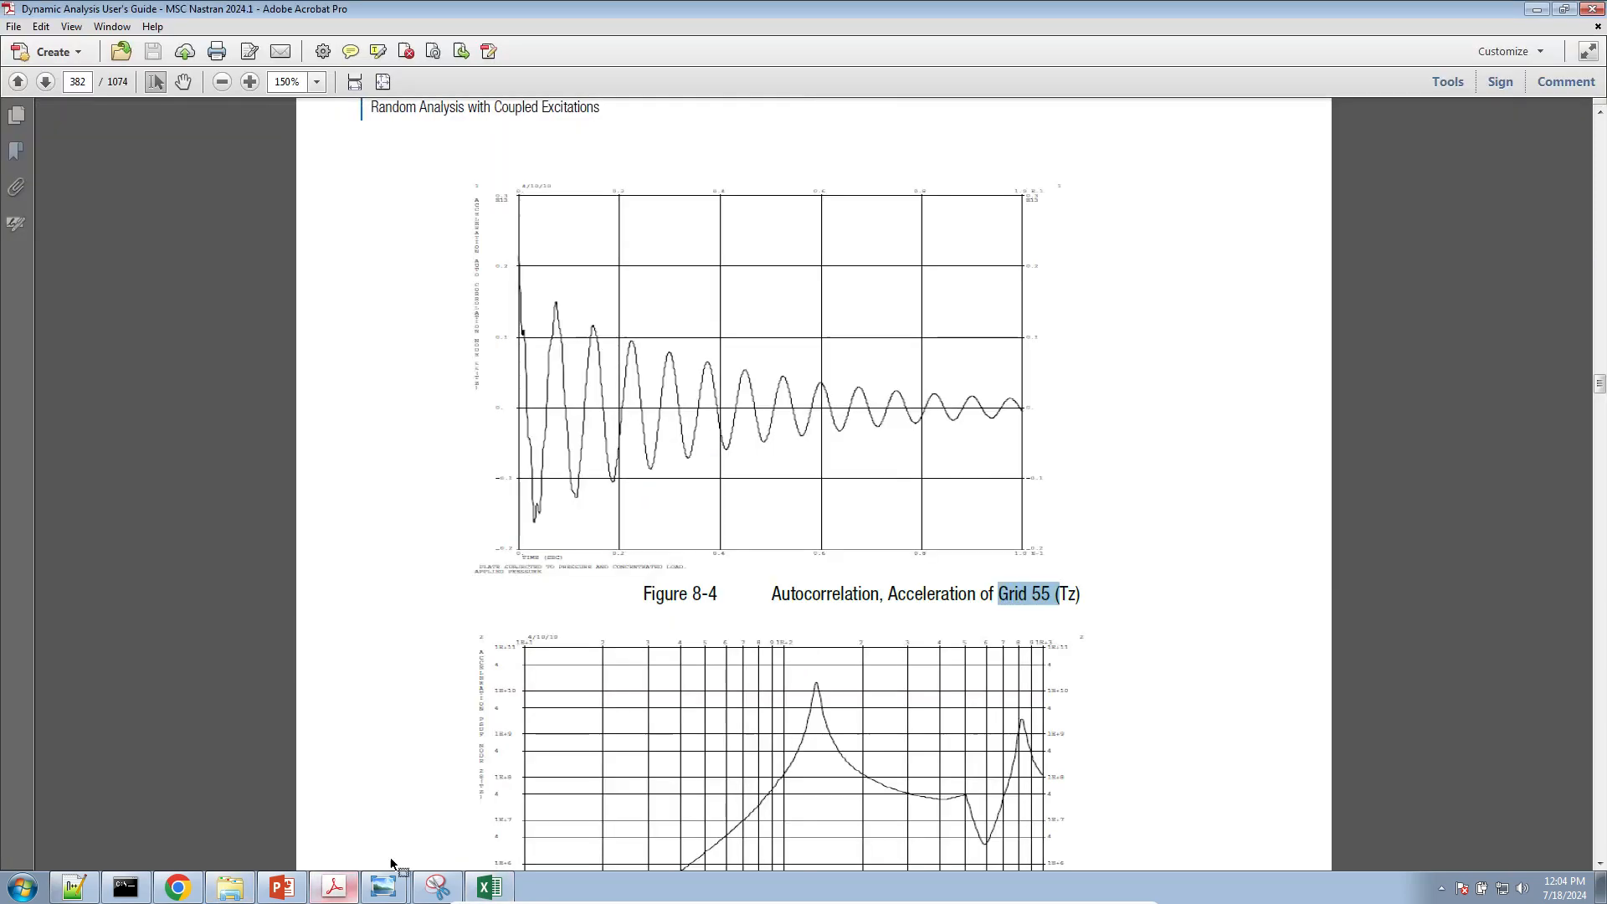
{"action": "key", "text": "super+Right"}
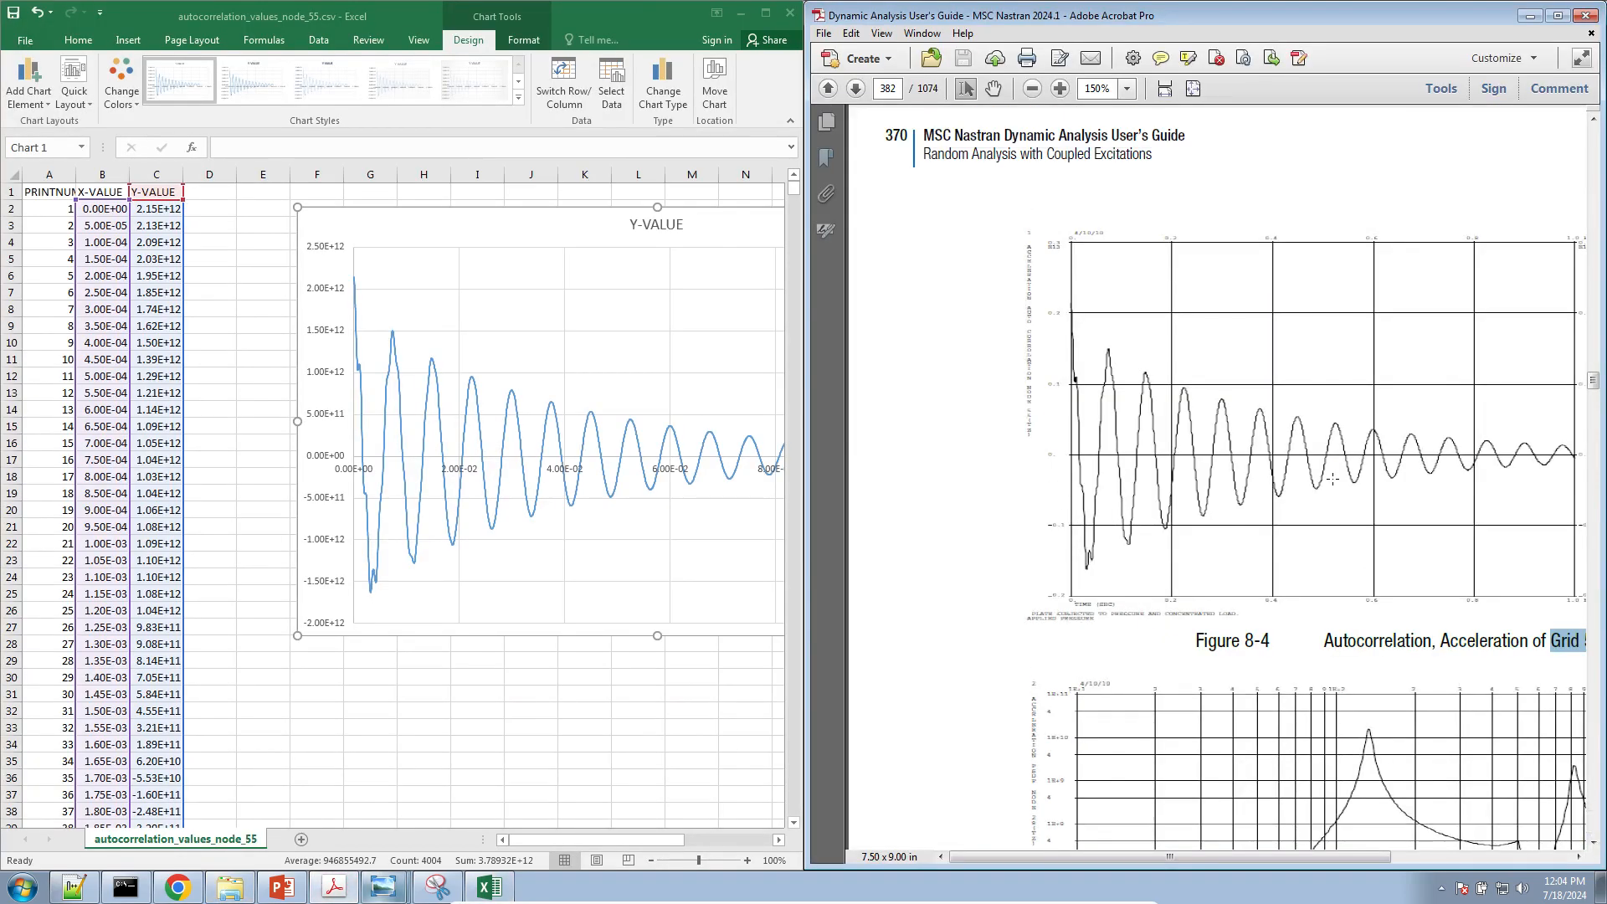
{"action": "left_click", "coordinate": [562, 839]}
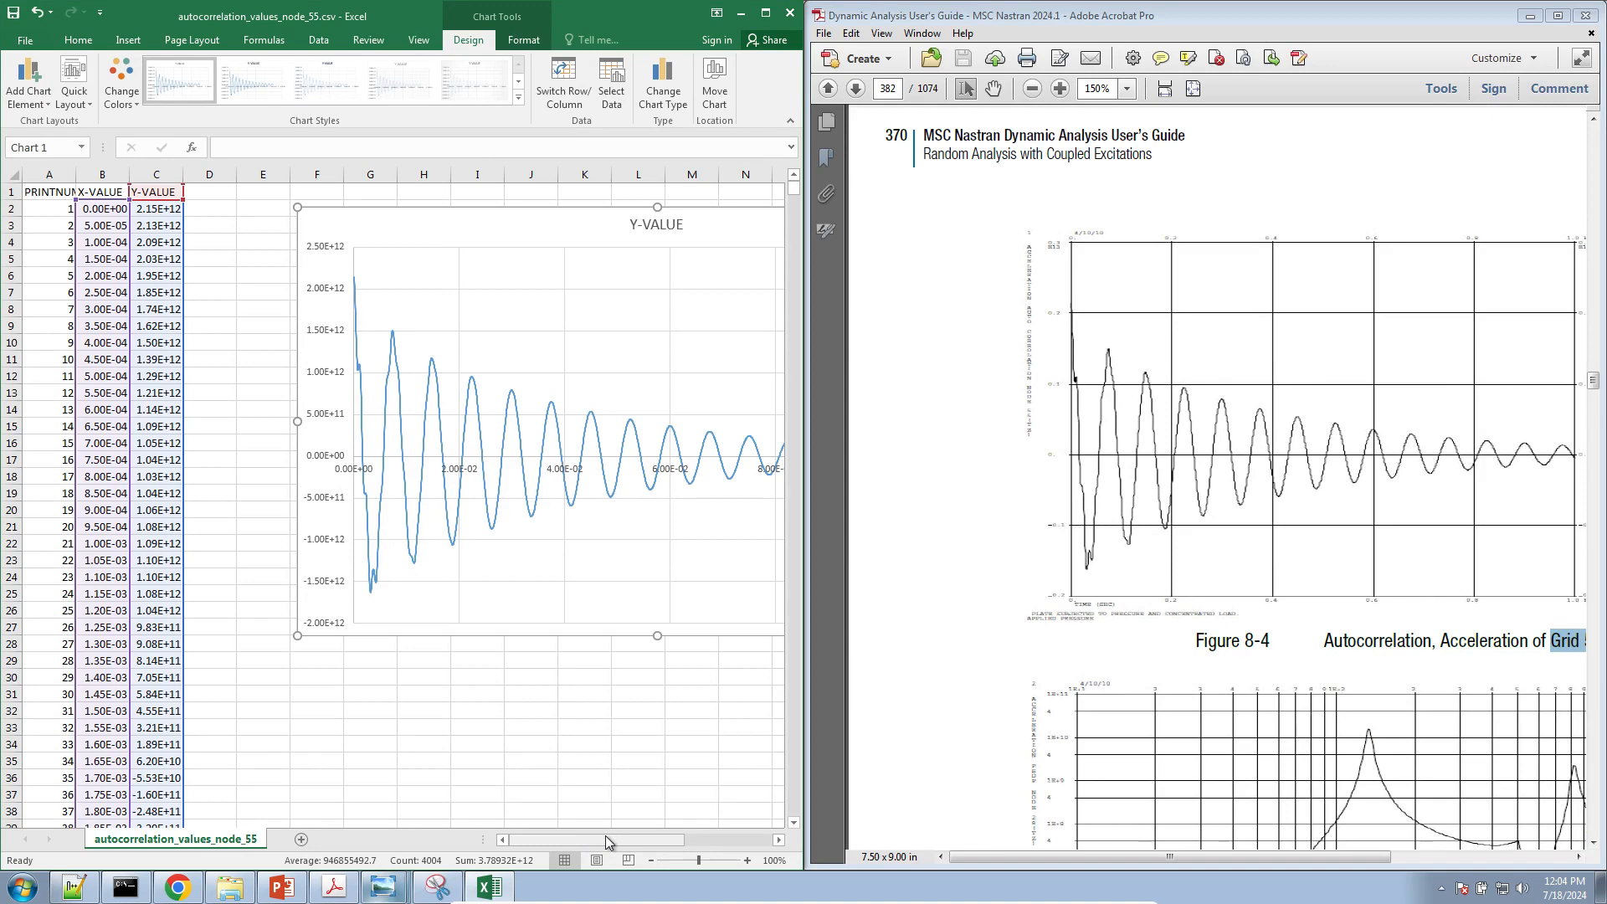
{"action": "left_click_drag", "start_coordinate": [605, 836], "coordinate": [632, 836]}
{"action": "scroll", "coordinate": [1189, 656], "scroll_direction": "down", "scroll_amount": 6}
{"action": "scroll", "coordinate": [1180, 656], "scroll_direction": "up", "scroll_amount": 6}
{"action": "left_click_drag", "start_coordinate": [1074, 856], "coordinate": [1188, 858]}
Compare the node 28 acceleration plot in HDF5 Explorer with the guide's power spectral density figure for Grid 28 (Tz)
{"action": "scroll", "coordinate": [1159, 763], "scroll_direction": "down", "scroll_amount": 11}
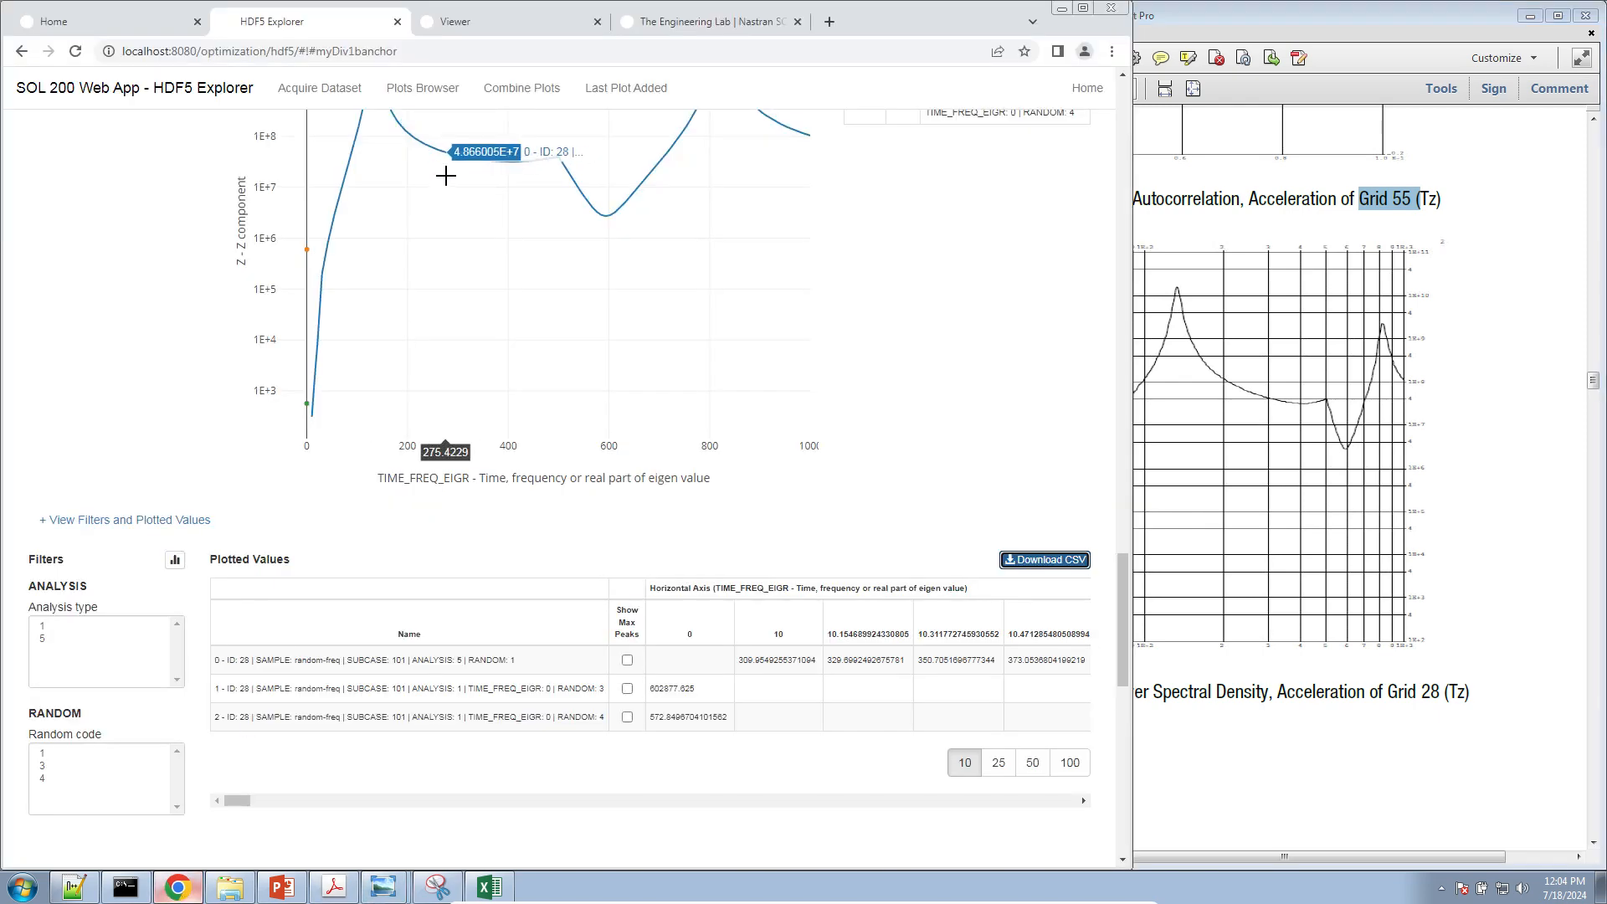
{"action": "scroll", "coordinate": [535, 386], "scroll_direction": "up", "scroll_amount": 3}
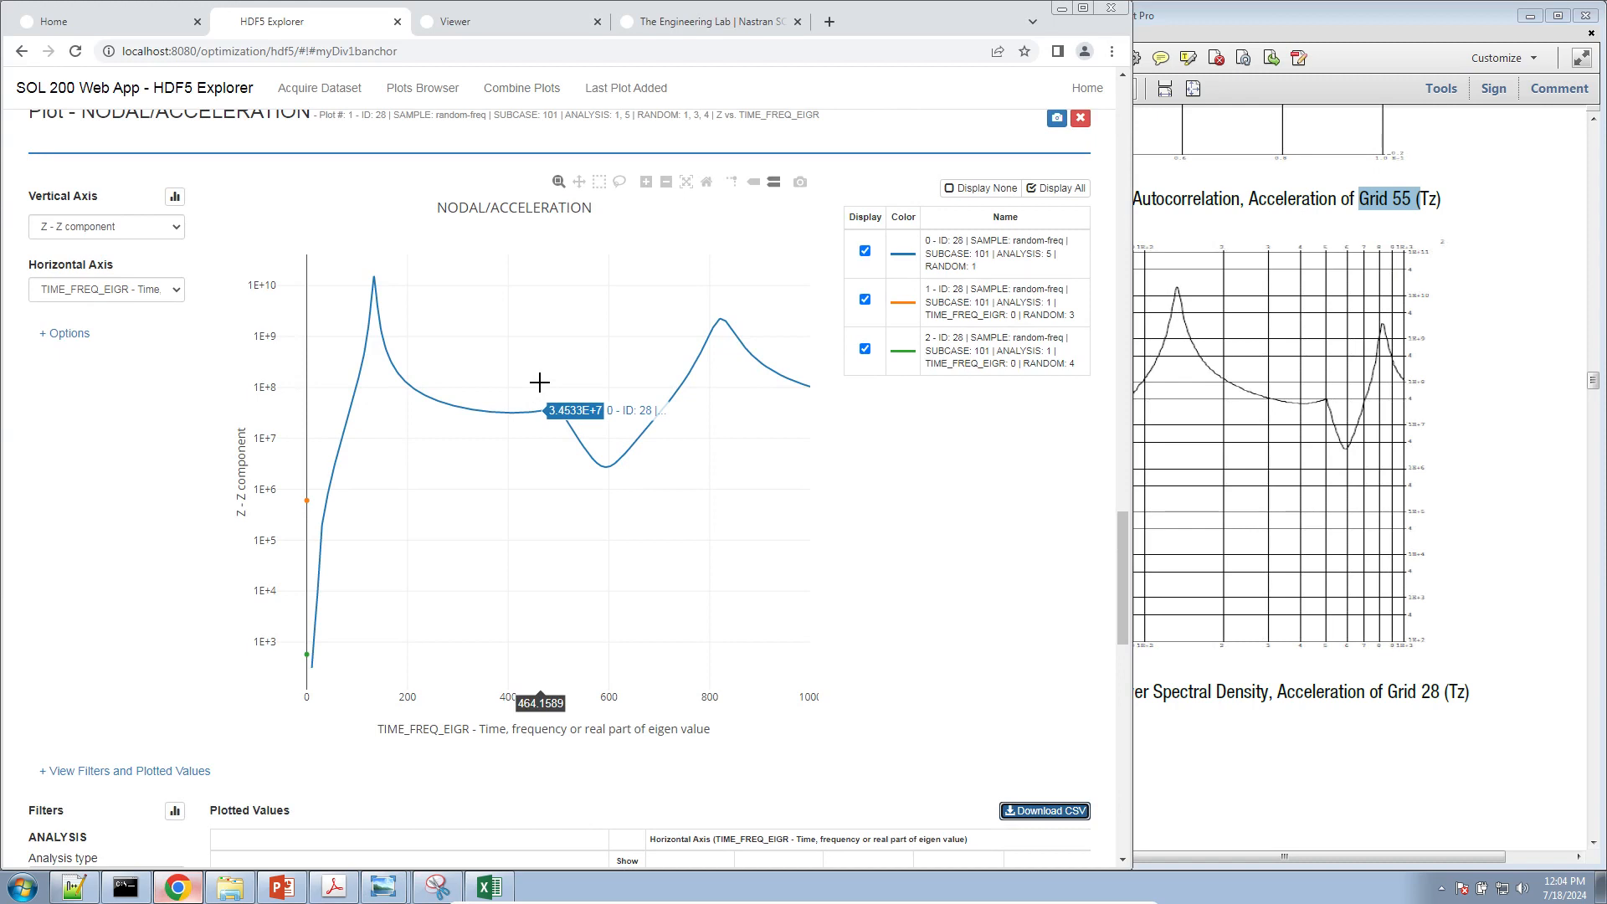
{"action": "key", "text": "alt+Tab"}
{"action": "scroll", "coordinate": [1129, 378], "scroll_direction": "up", "scroll_amount": 3}
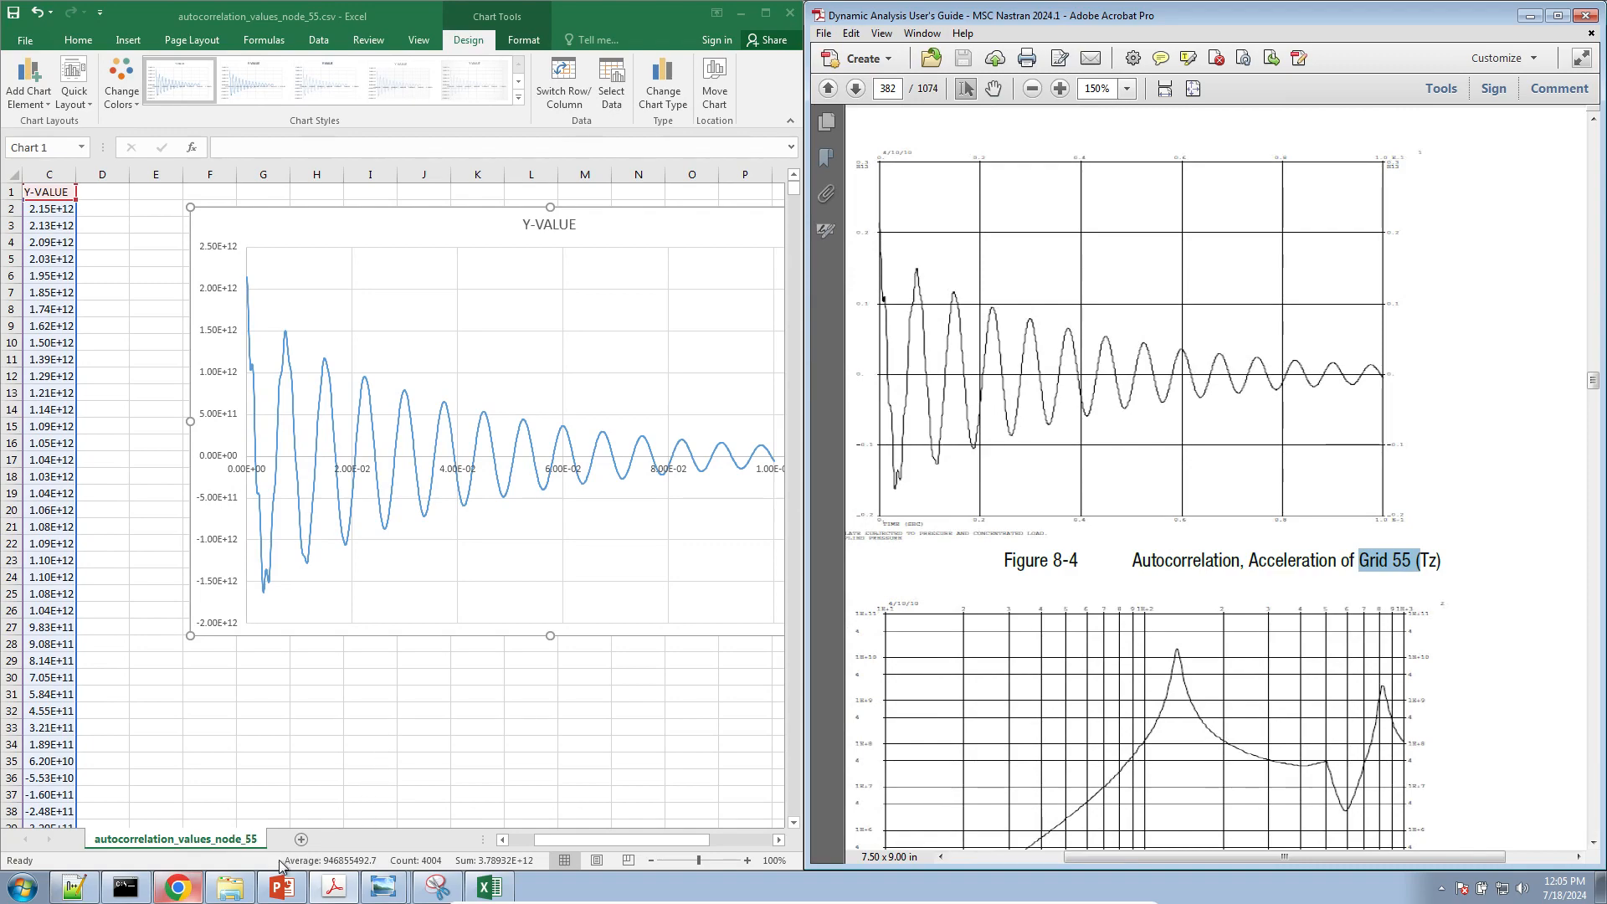
In Notepad++, discard the missing autocorrelation_values_node_55 file and open autocorrelation_values_node_55.csv from the Downloads folder
{"action": "left_click", "coordinate": [74, 887]}
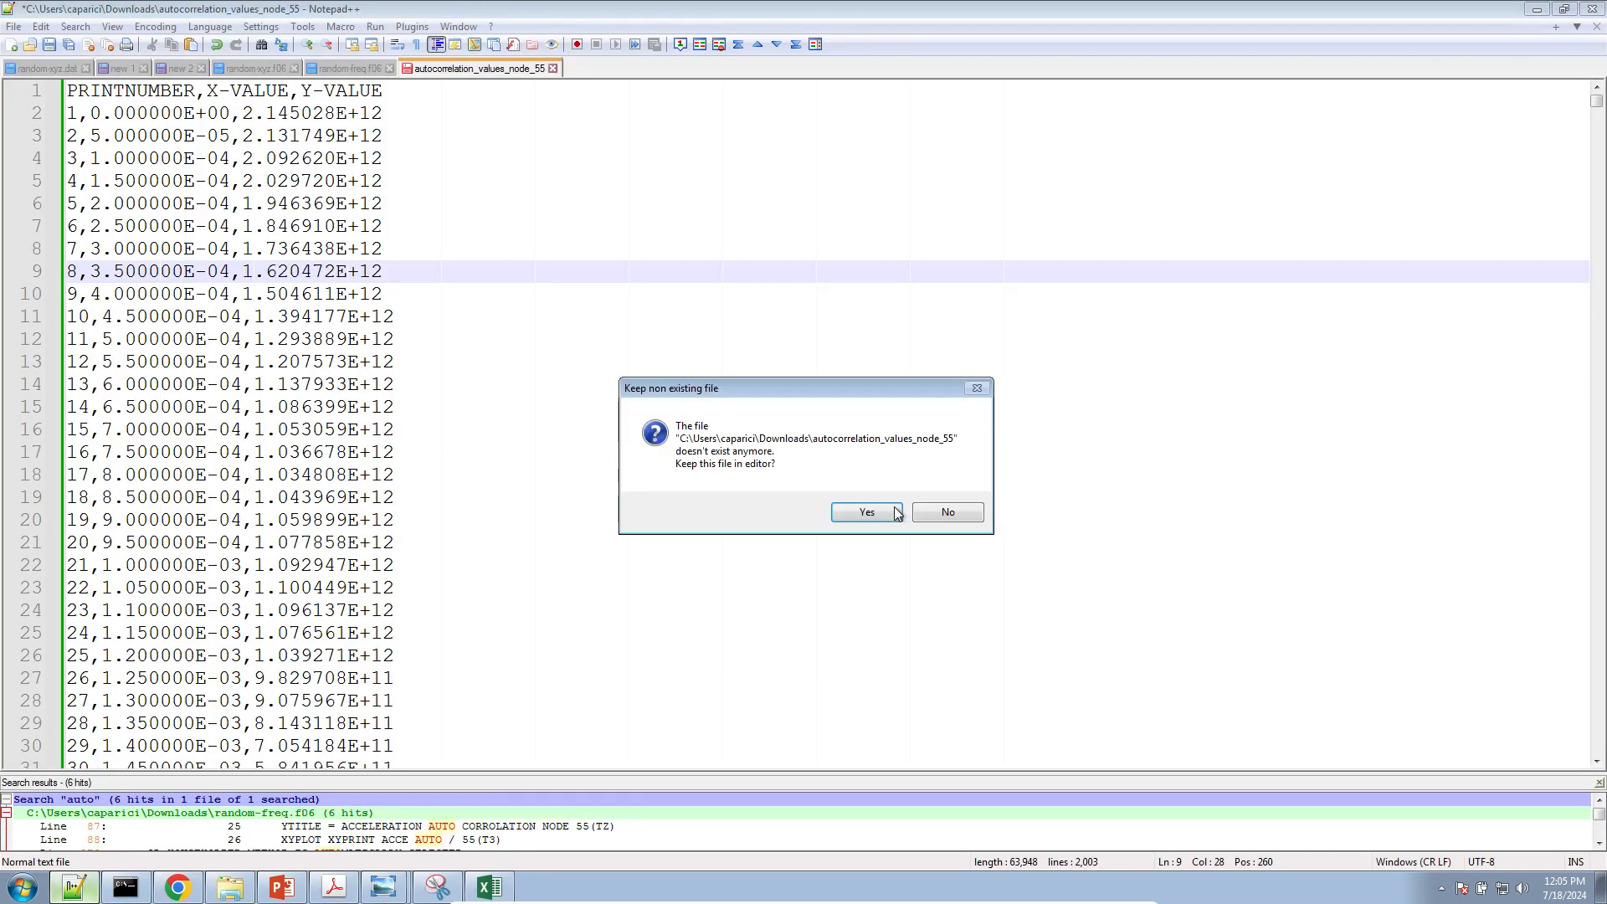
{"action": "left_click", "coordinate": [946, 512]}
{"action": "scroll", "coordinate": [343, 324], "scroll_direction": "up", "scroll_amount": 20}
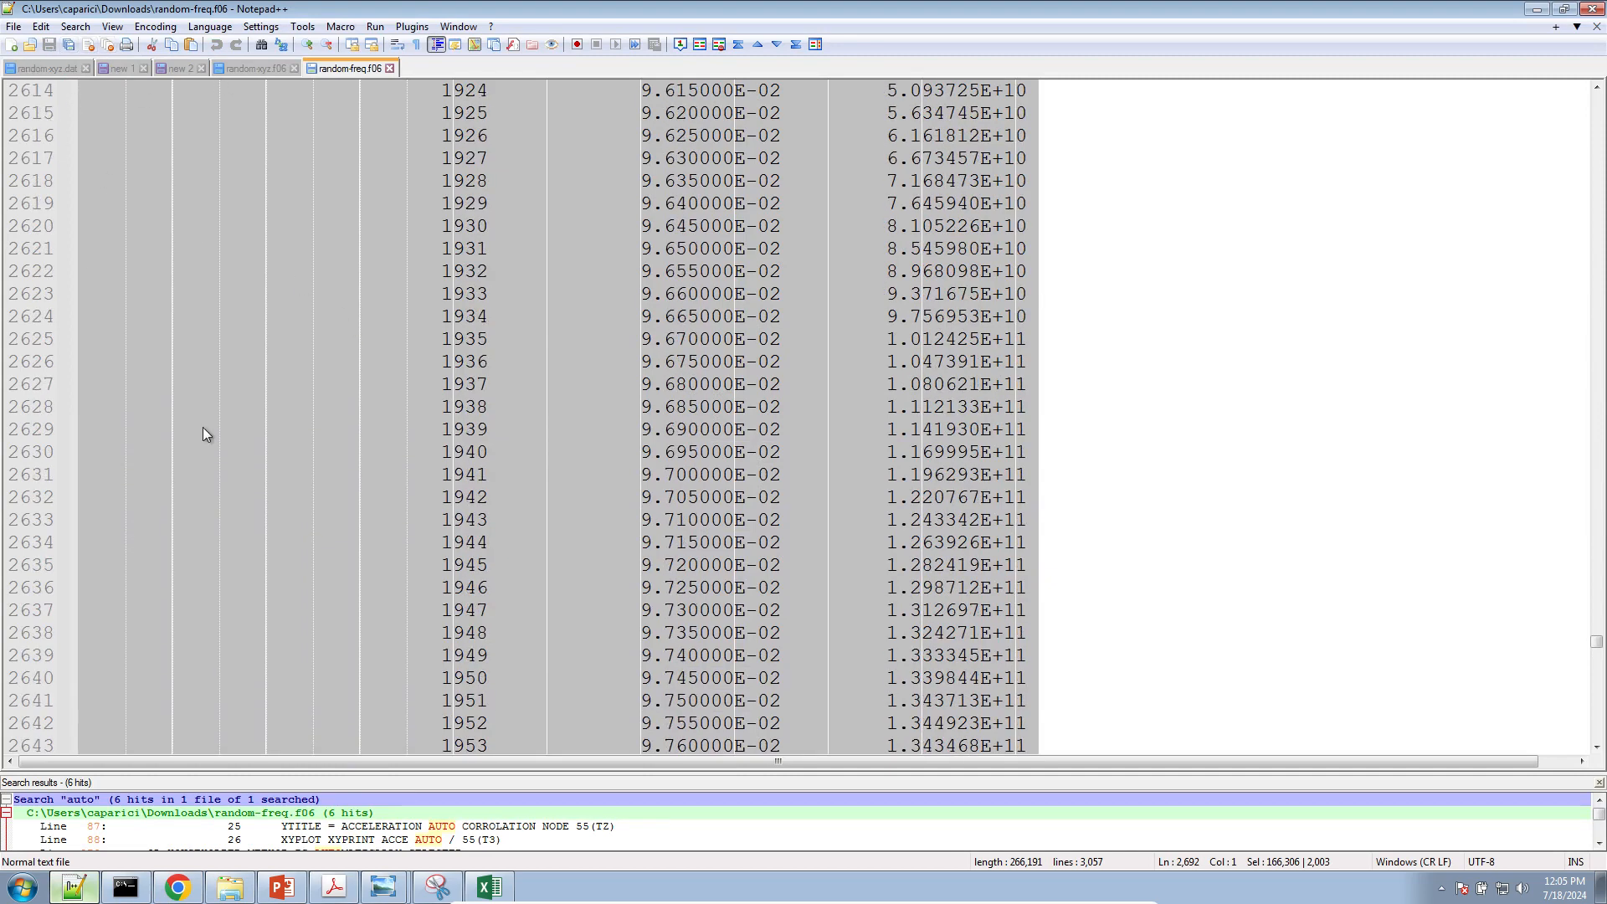
{"action": "left_click", "coordinate": [229, 887]}
{"action": "left_click_drag", "start_coordinate": [334, 117], "coordinate": [1044, 210]}
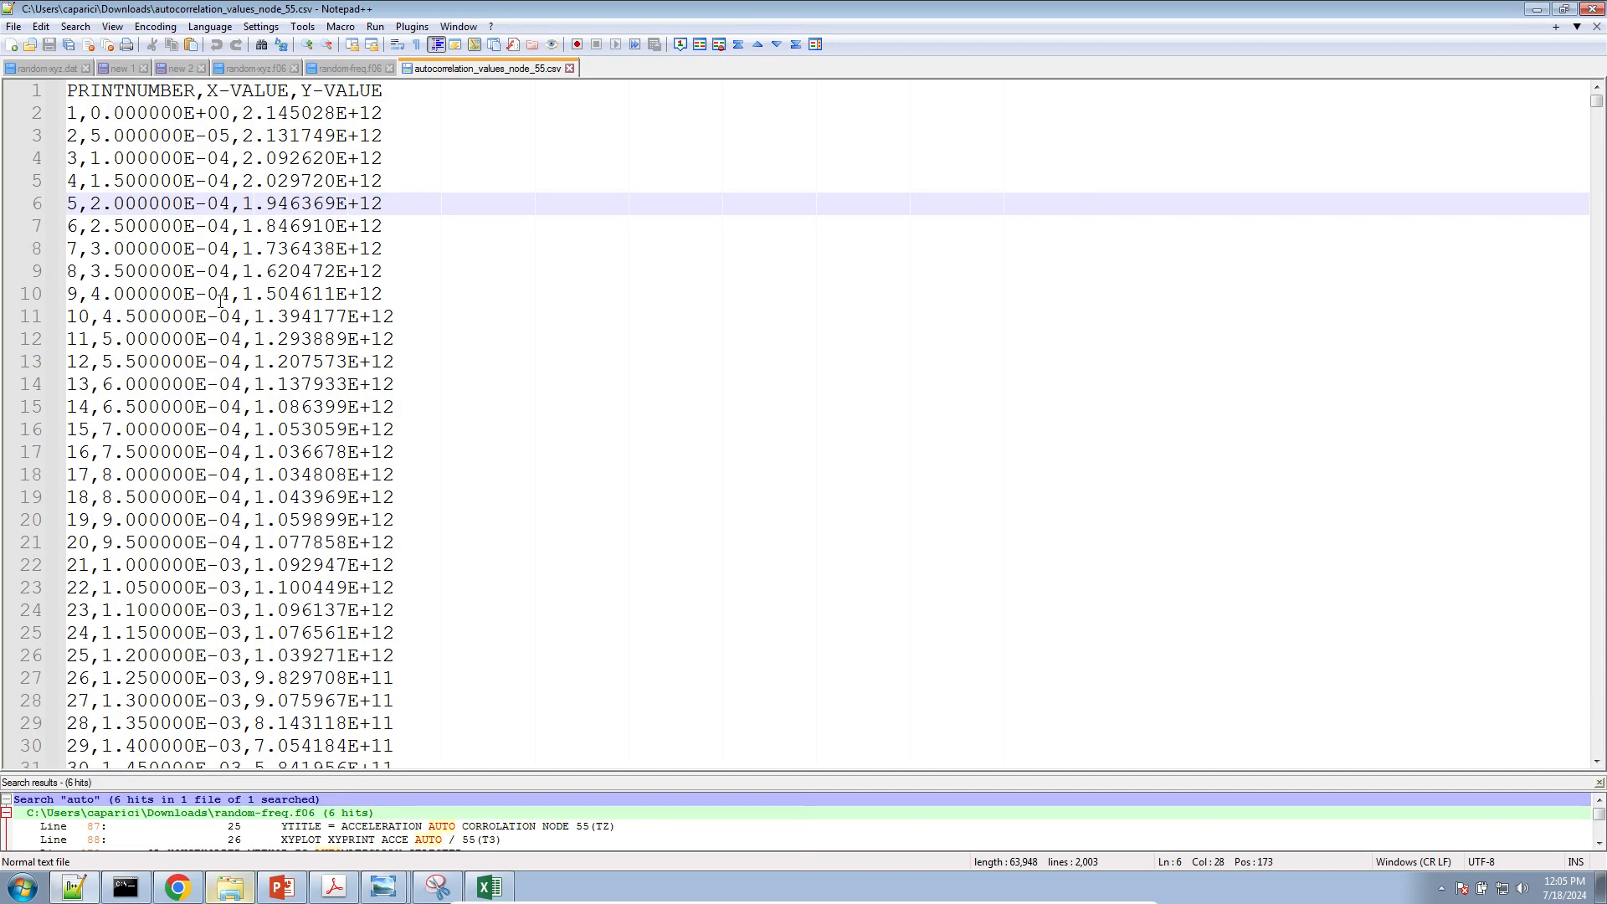
Review the autocorrelation chart in a maximized Excel window, the random-xyz.dat and random-freq.f06 files, and the HDF5 Explorer plot
{"action": "left_click", "coordinate": [488, 887]}
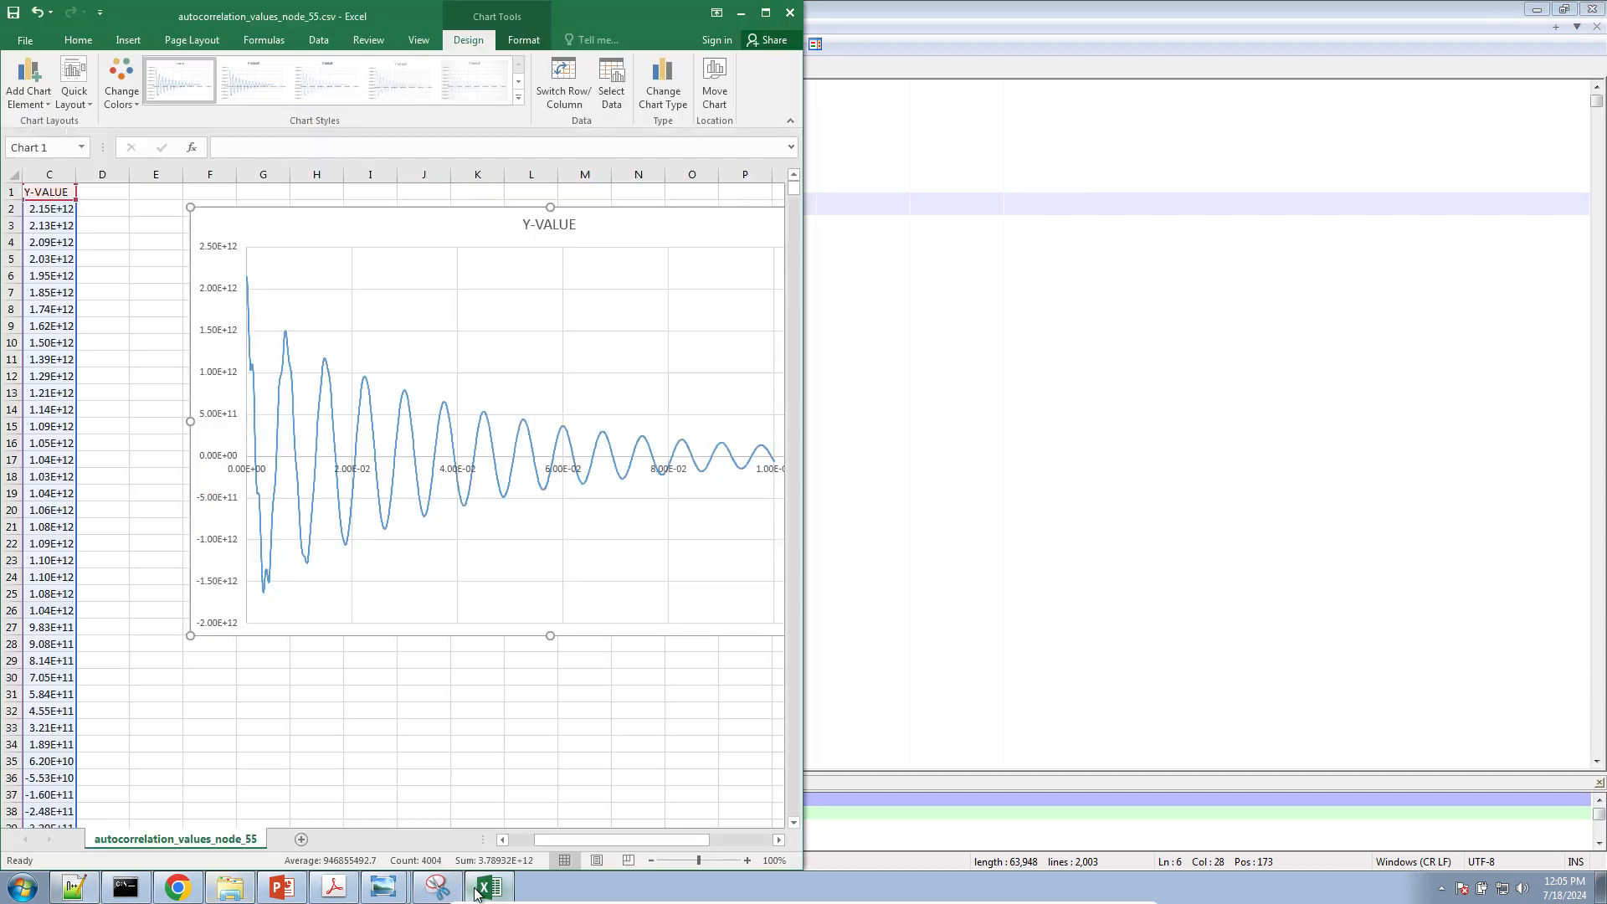
{"action": "left_click", "coordinate": [765, 14]}
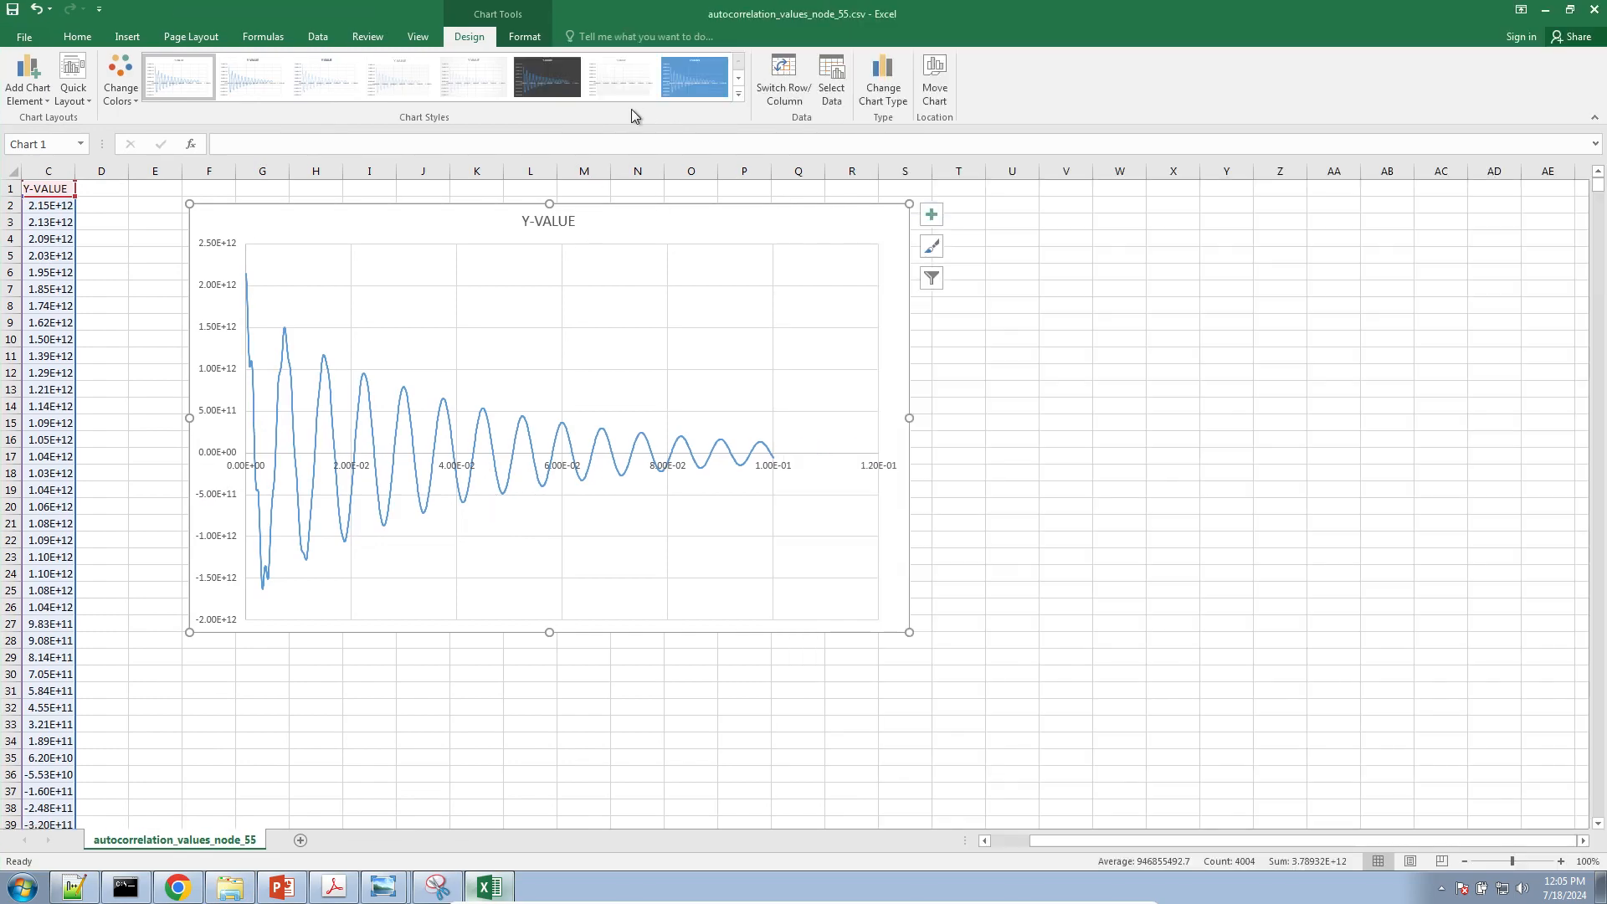
{"action": "left_click", "coordinate": [74, 887]}
{"action": "left_click", "coordinate": [70, 70]}
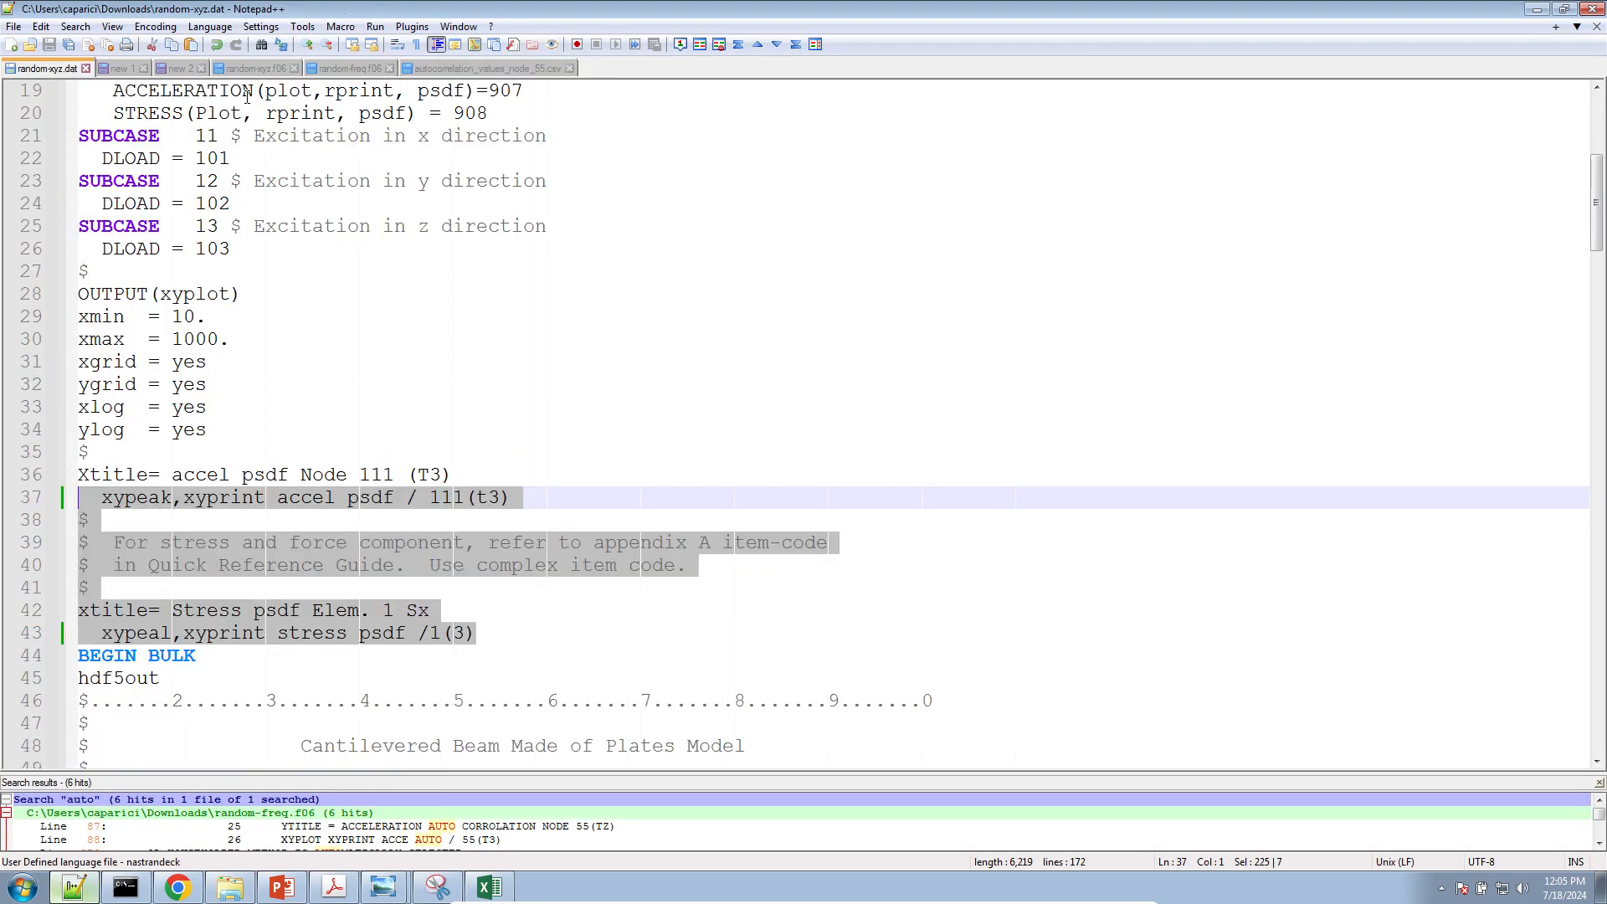
{"action": "left_click", "coordinate": [378, 73]}
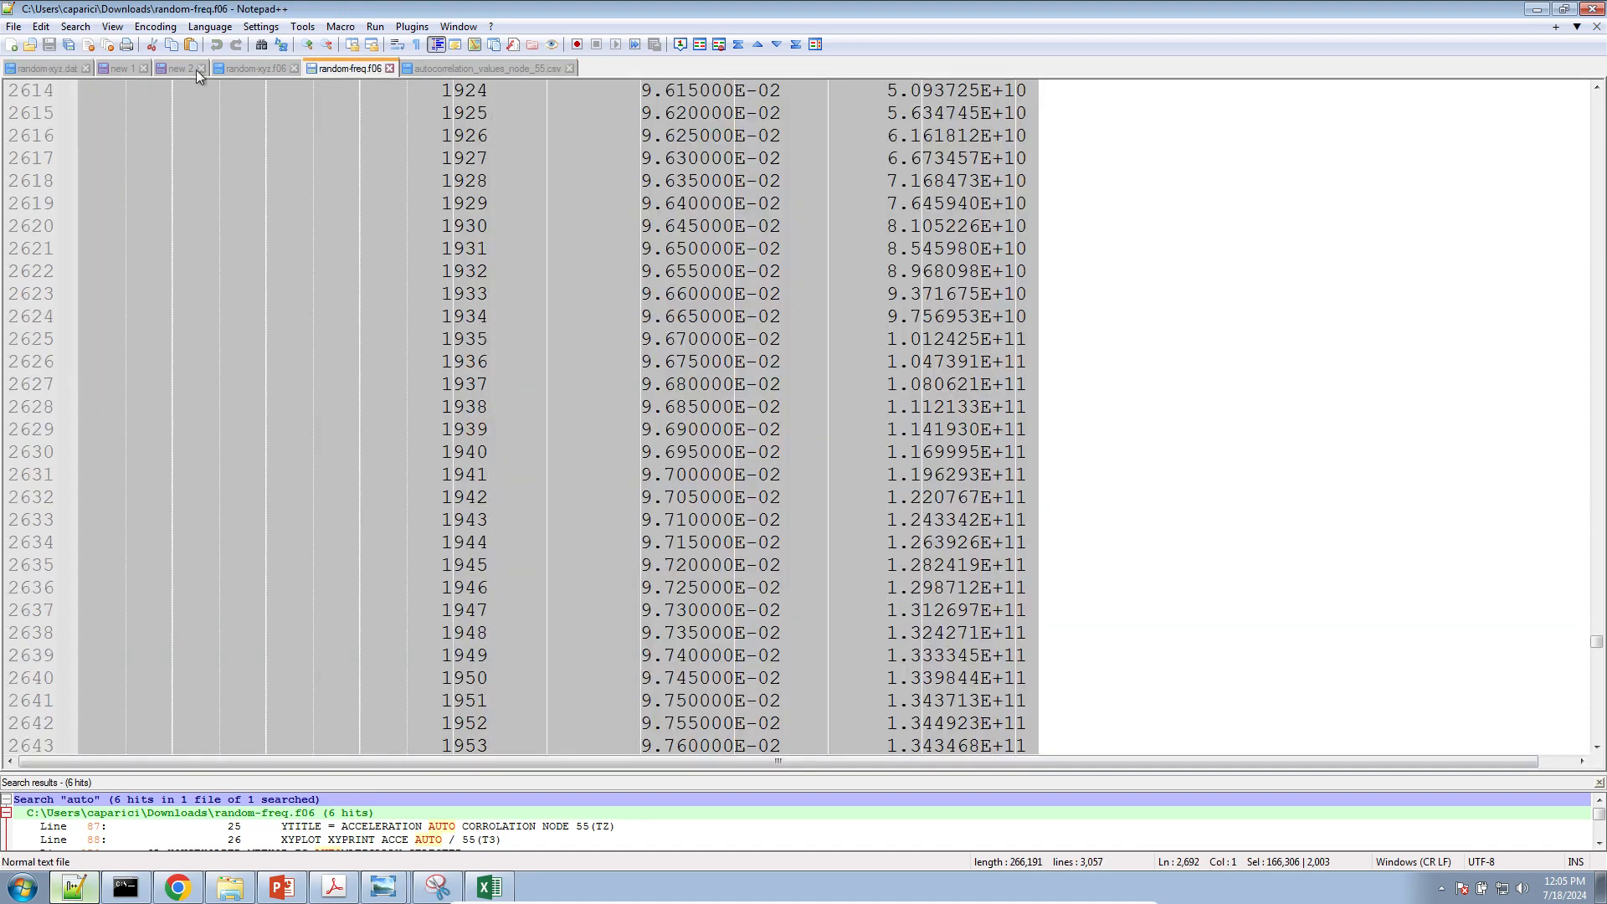
{"action": "left_click", "coordinate": [175, 889]}
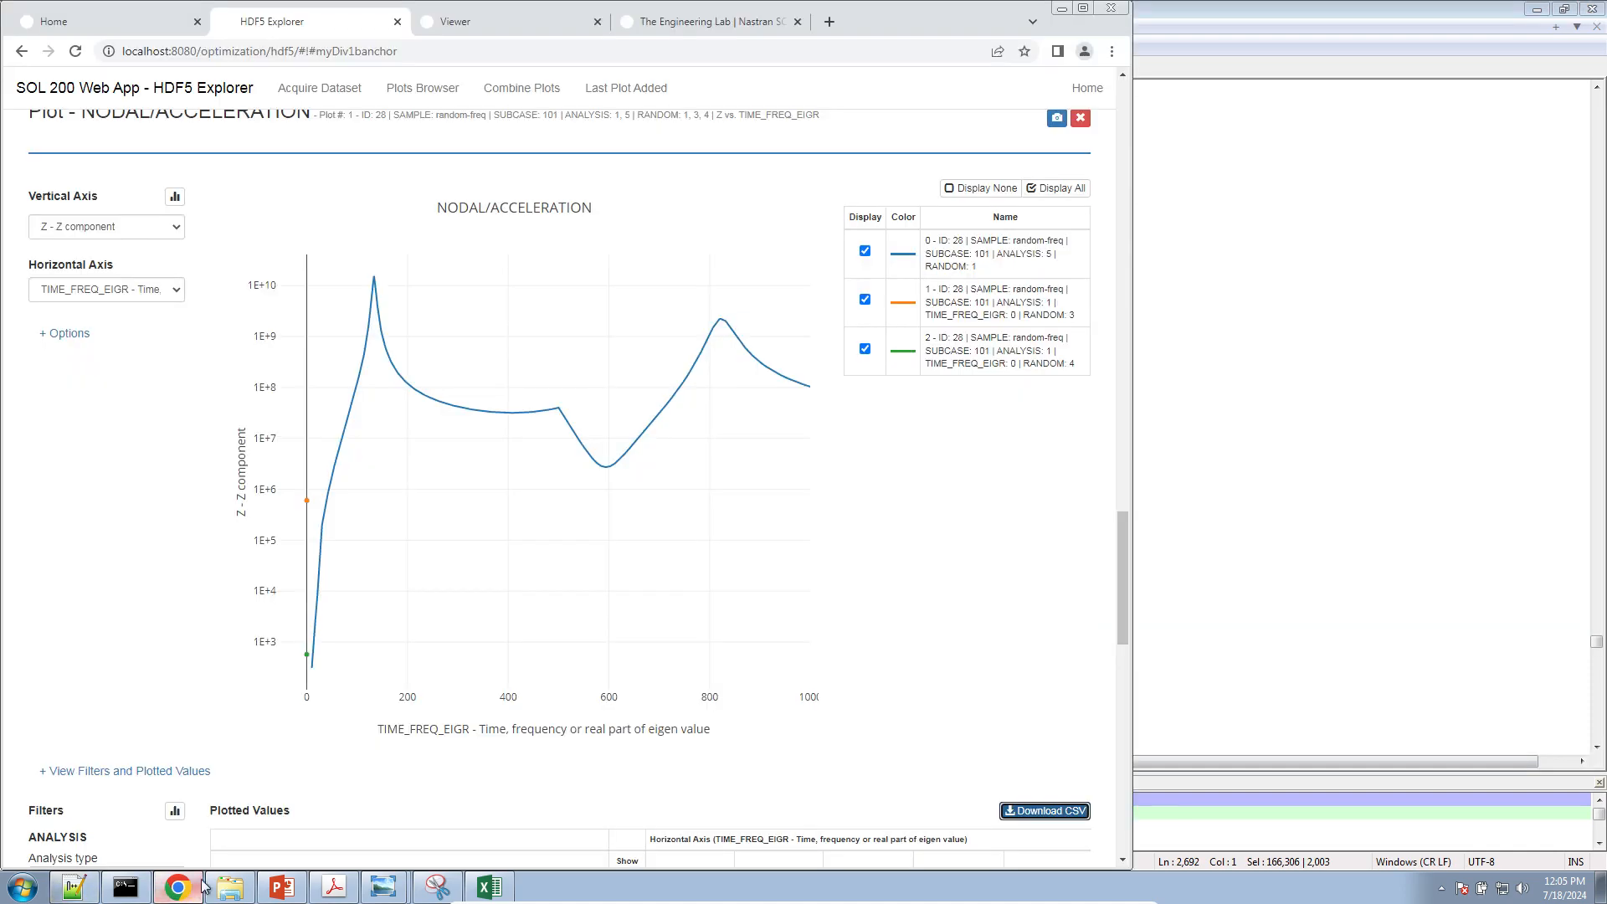
{"action": "scroll", "coordinate": [350, 810], "scroll_direction": "up", "scroll_amount": 1}
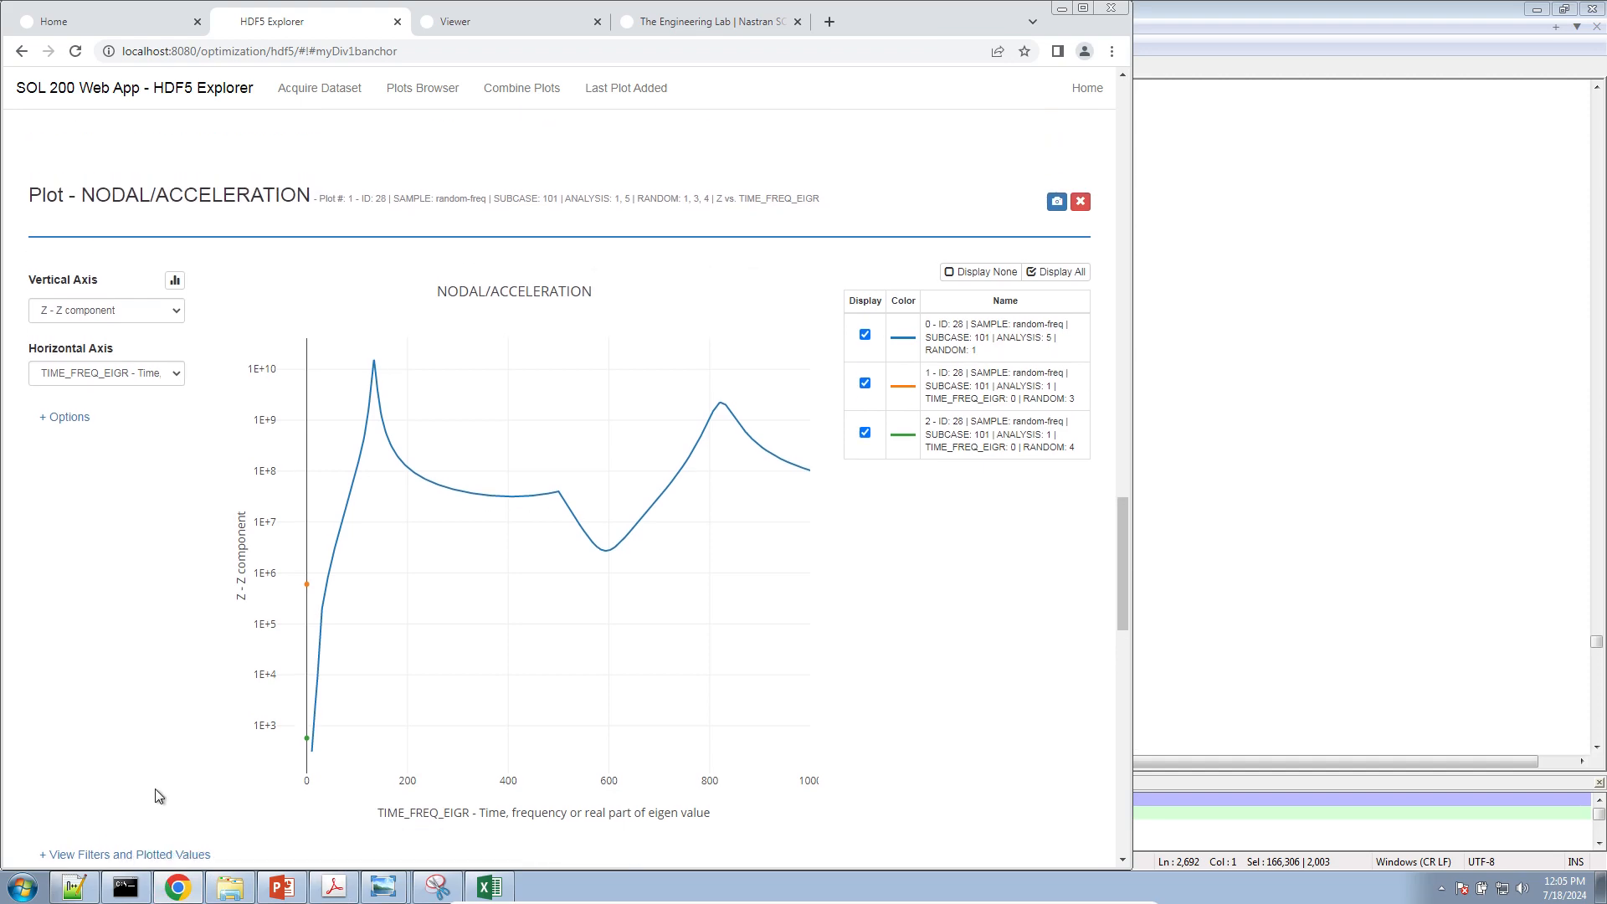
Examine the output requests in random-xyz.dat from the ACCELERATION entry to the stress psdf line and highlight the xyprint keyword
{"action": "left_click", "coordinate": [80, 887]}
{"action": "left_click", "coordinate": [63, 69]}
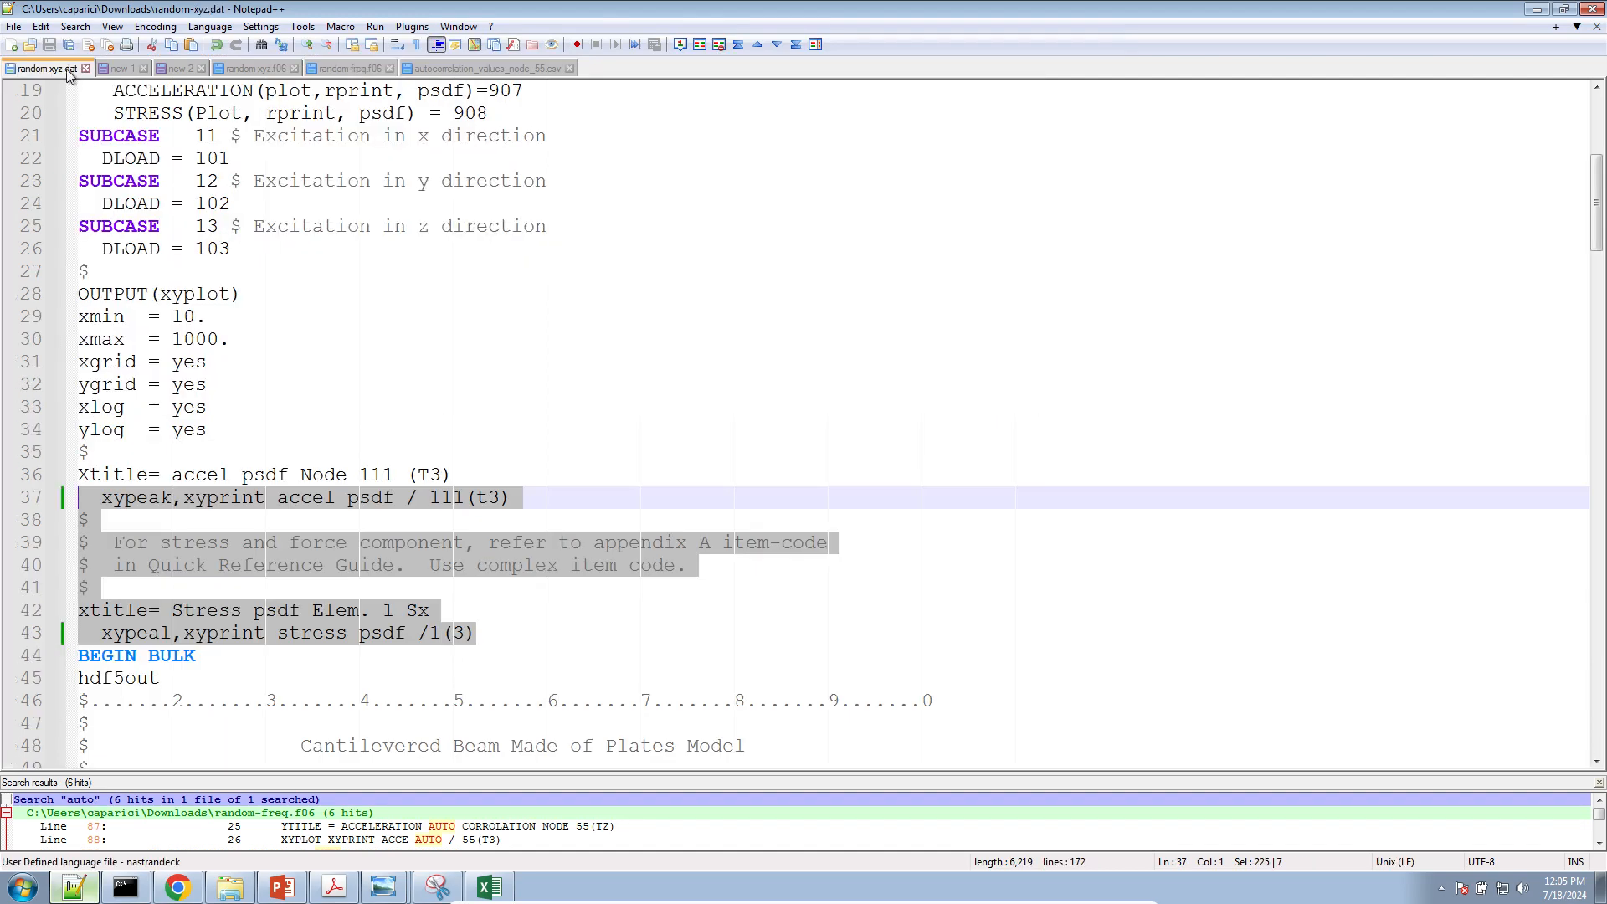
{"action": "left_click", "coordinate": [507, 637]}
{"action": "left_click_drag", "start_coordinate": [513, 633], "coordinate": [19, 358]}
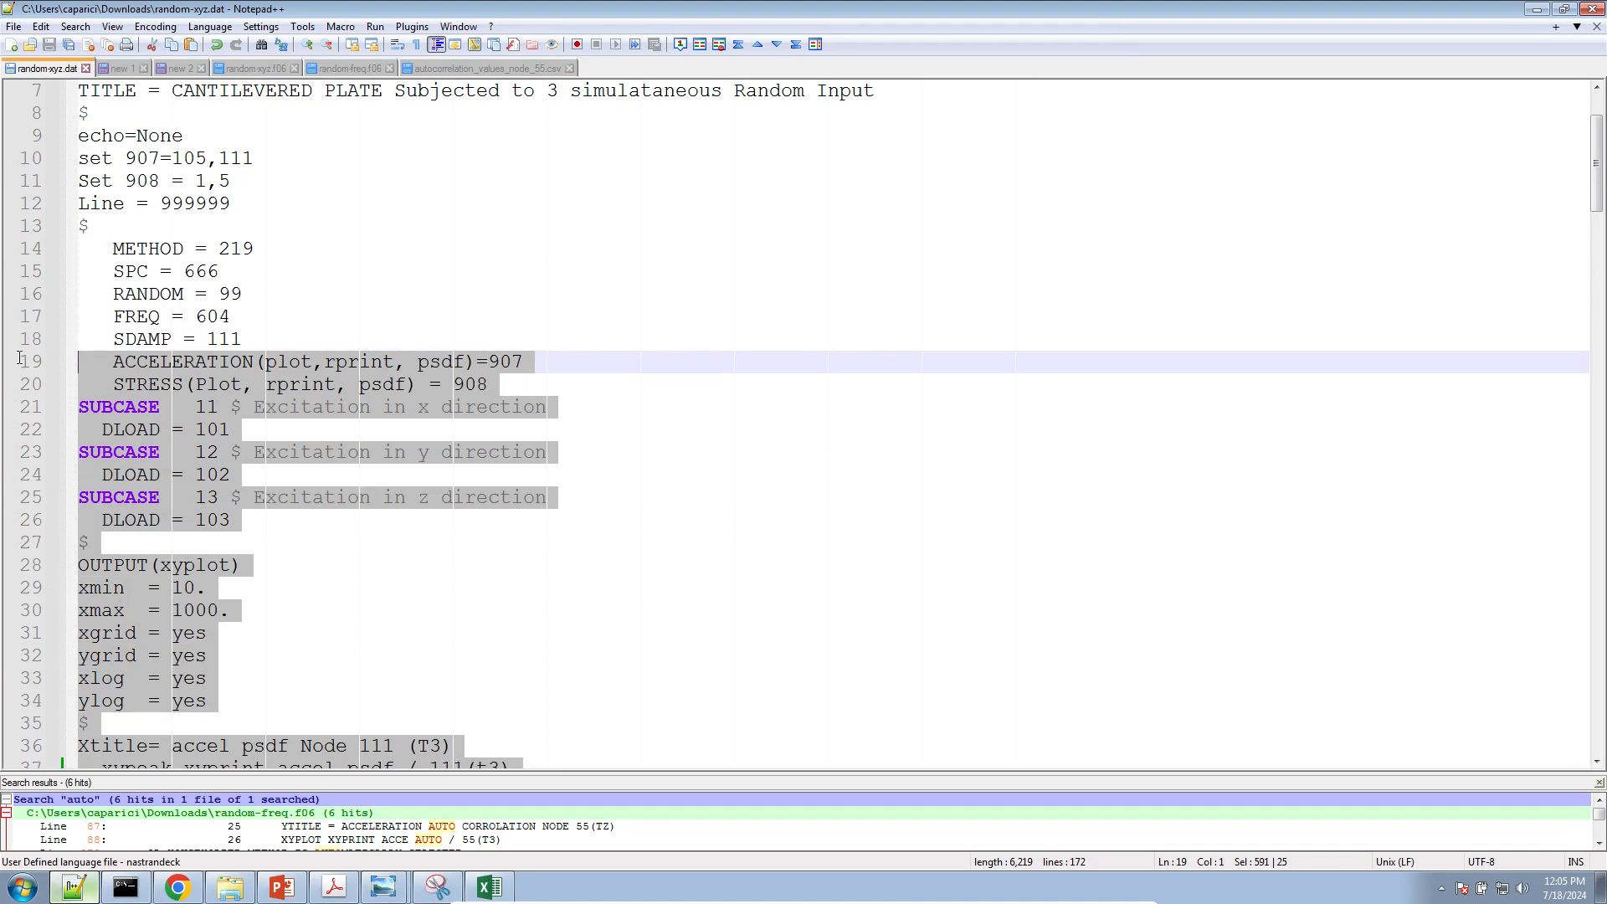
{"action": "left_click", "coordinate": [136, 385]}
{"action": "scroll", "coordinate": [197, 480], "scroll_direction": "down", "scroll_amount": 4}
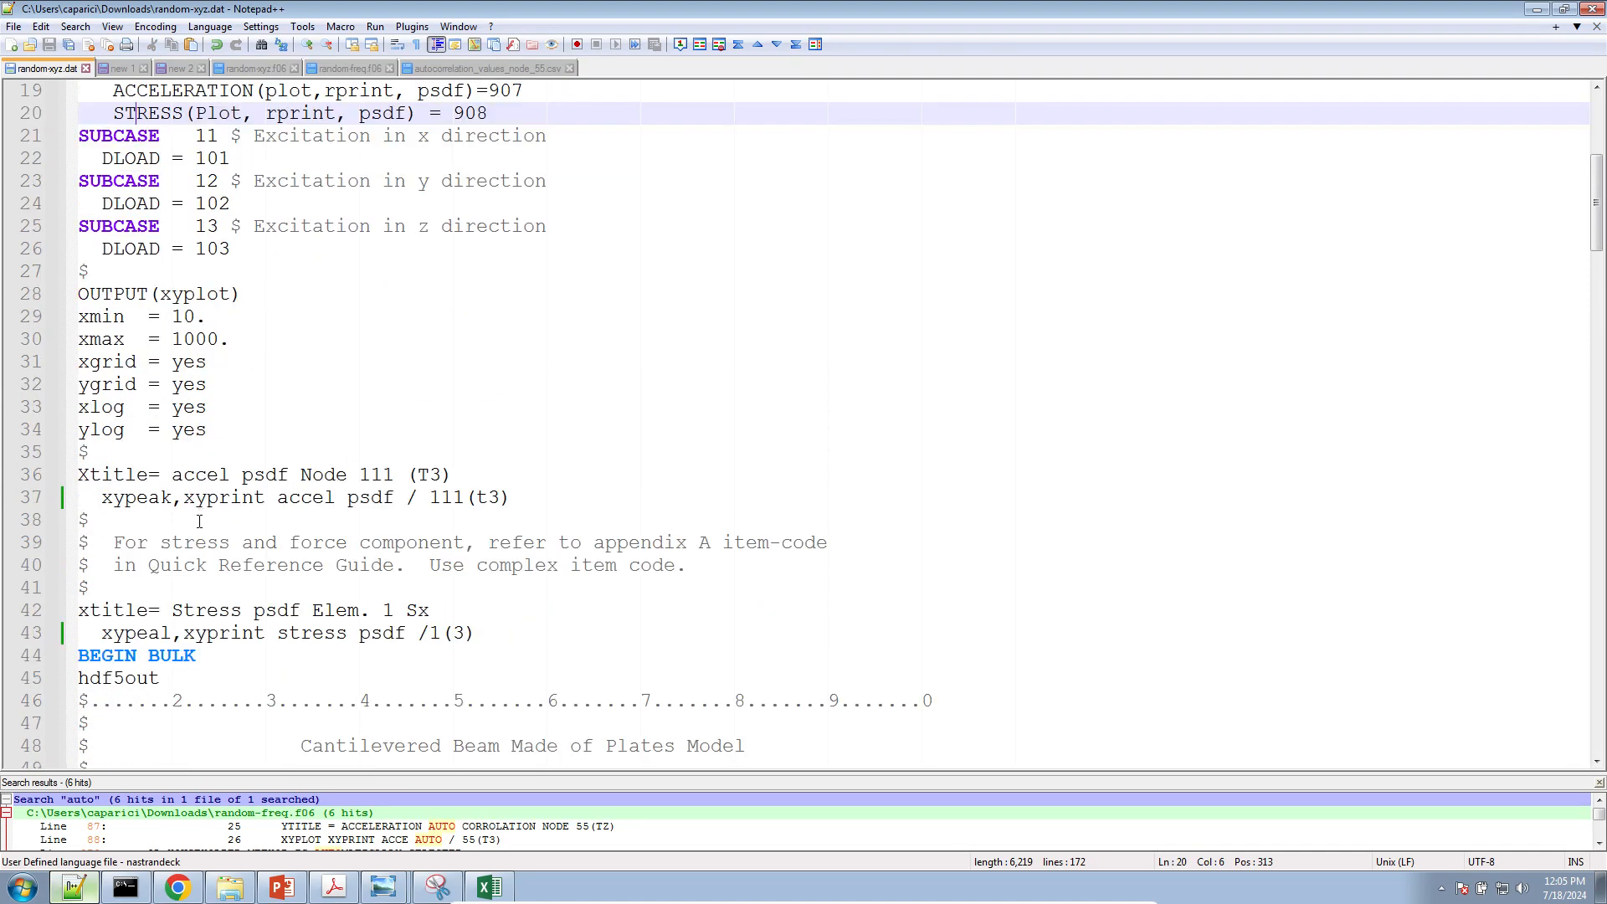
{"action": "double_click", "coordinate": [210, 496]}
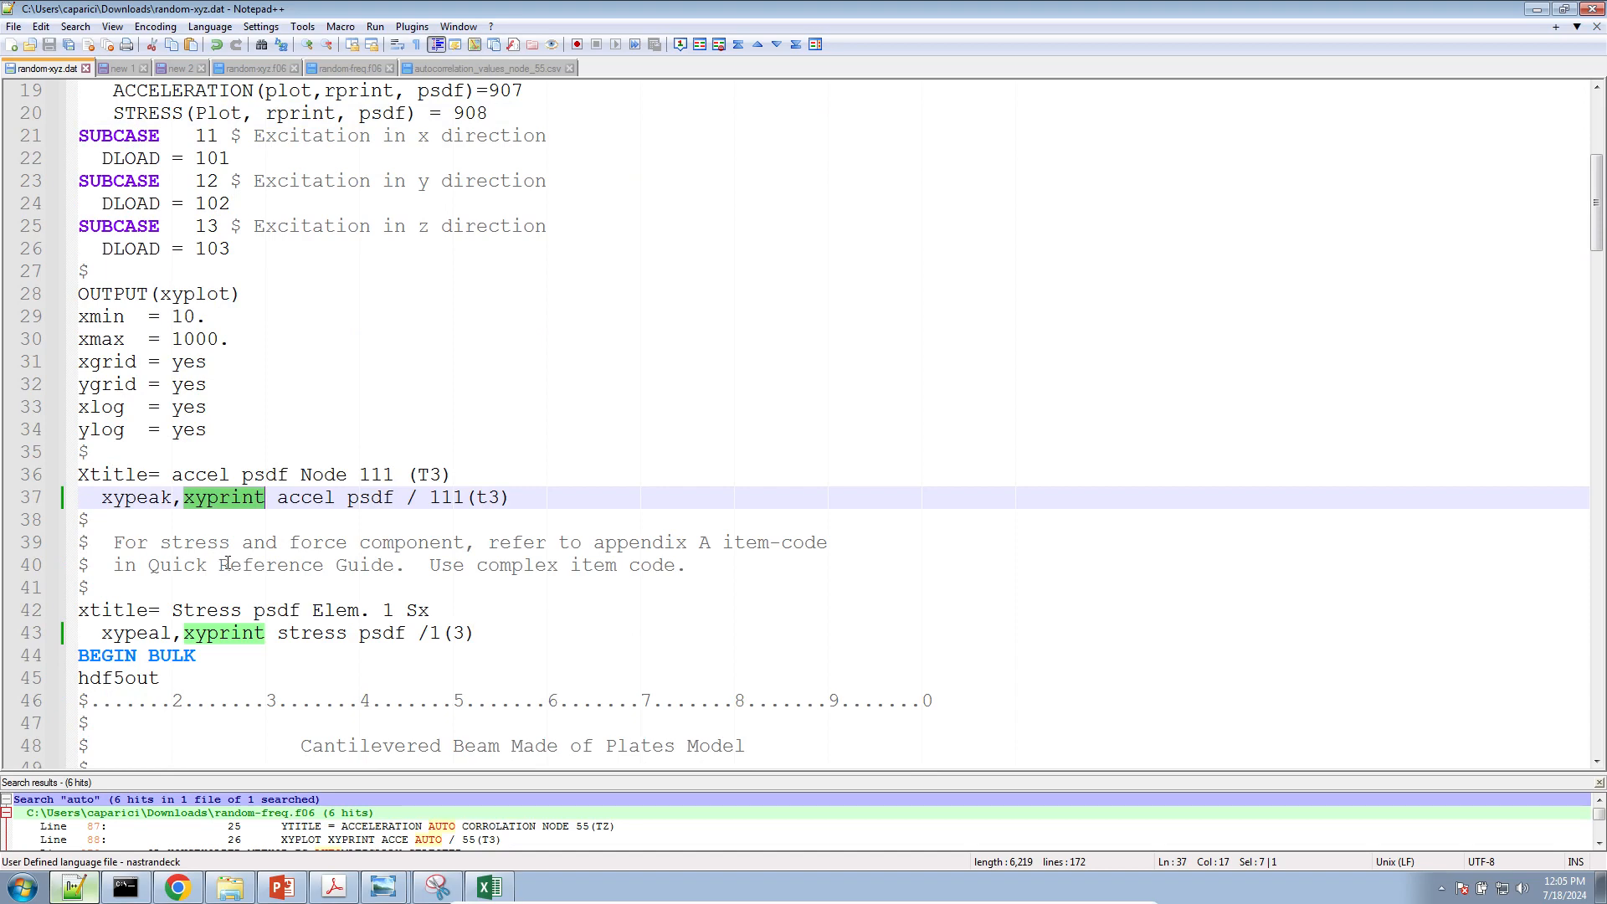
In HDF5 Explorer, hide all curves of the NODAL/ACCELERATION plot and display the three node 28 curves again one by one
{"action": "left_click", "coordinate": [177, 887]}
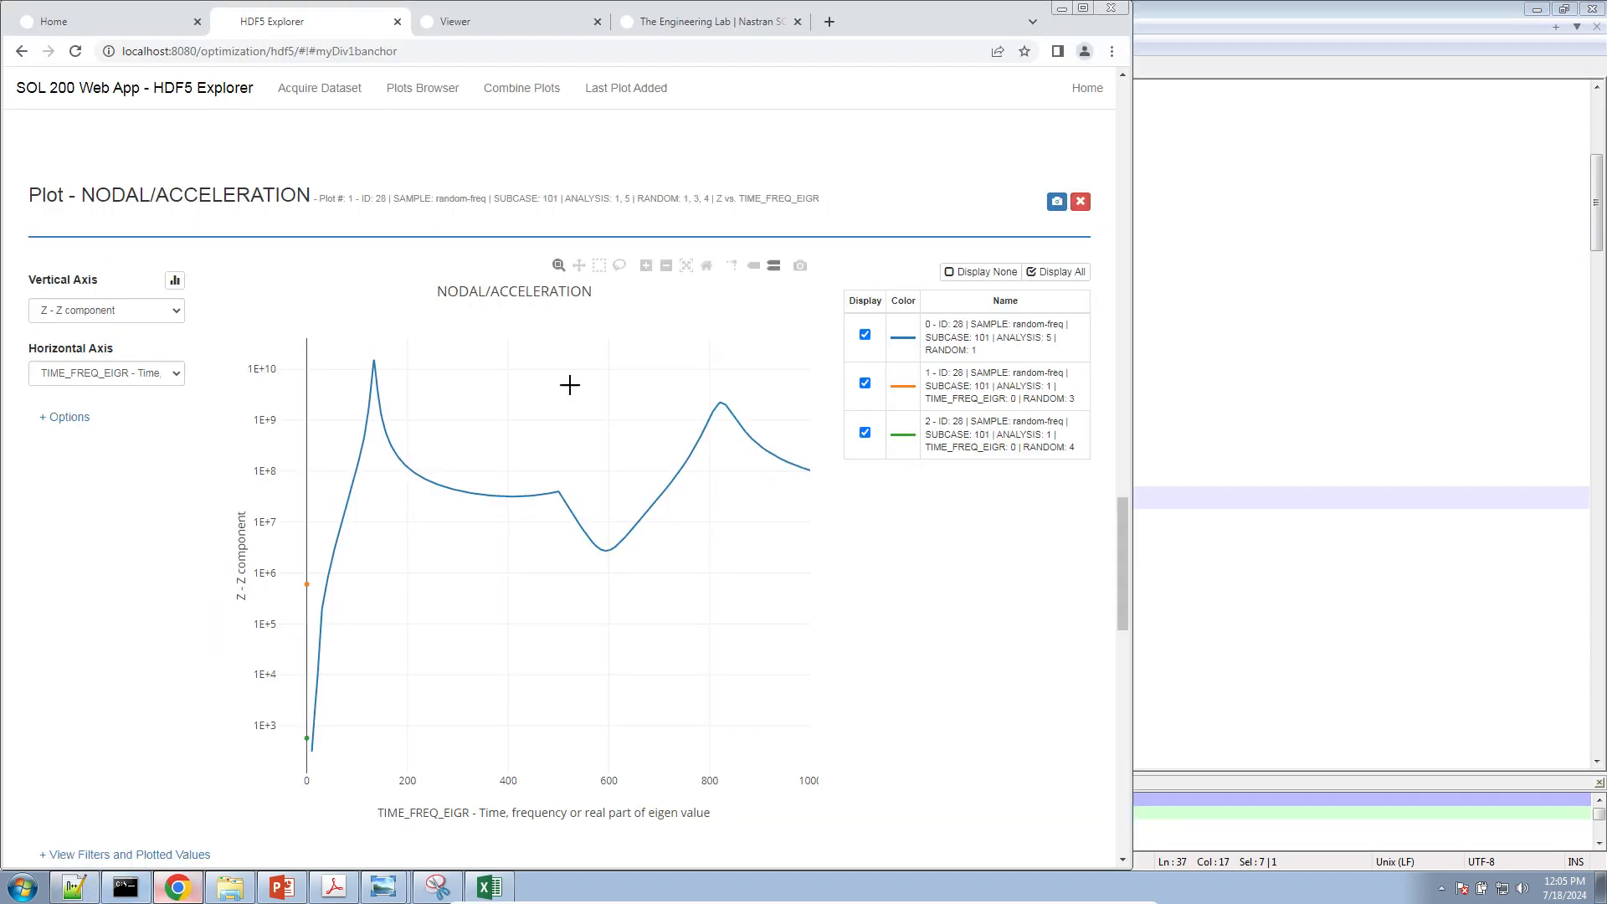
{"action": "left_click_drag", "start_coordinate": [341, 393], "coordinate": [718, 600]}
{"action": "left_click_drag", "start_coordinate": [560, 530], "coordinate": [639, 606]}
{"action": "left_click", "coordinate": [986, 275]}
{"action": "left_click", "coordinate": [865, 334]}
{"action": "left_click", "coordinate": [864, 383]}
{"action": "left_click", "coordinate": [865, 432]}
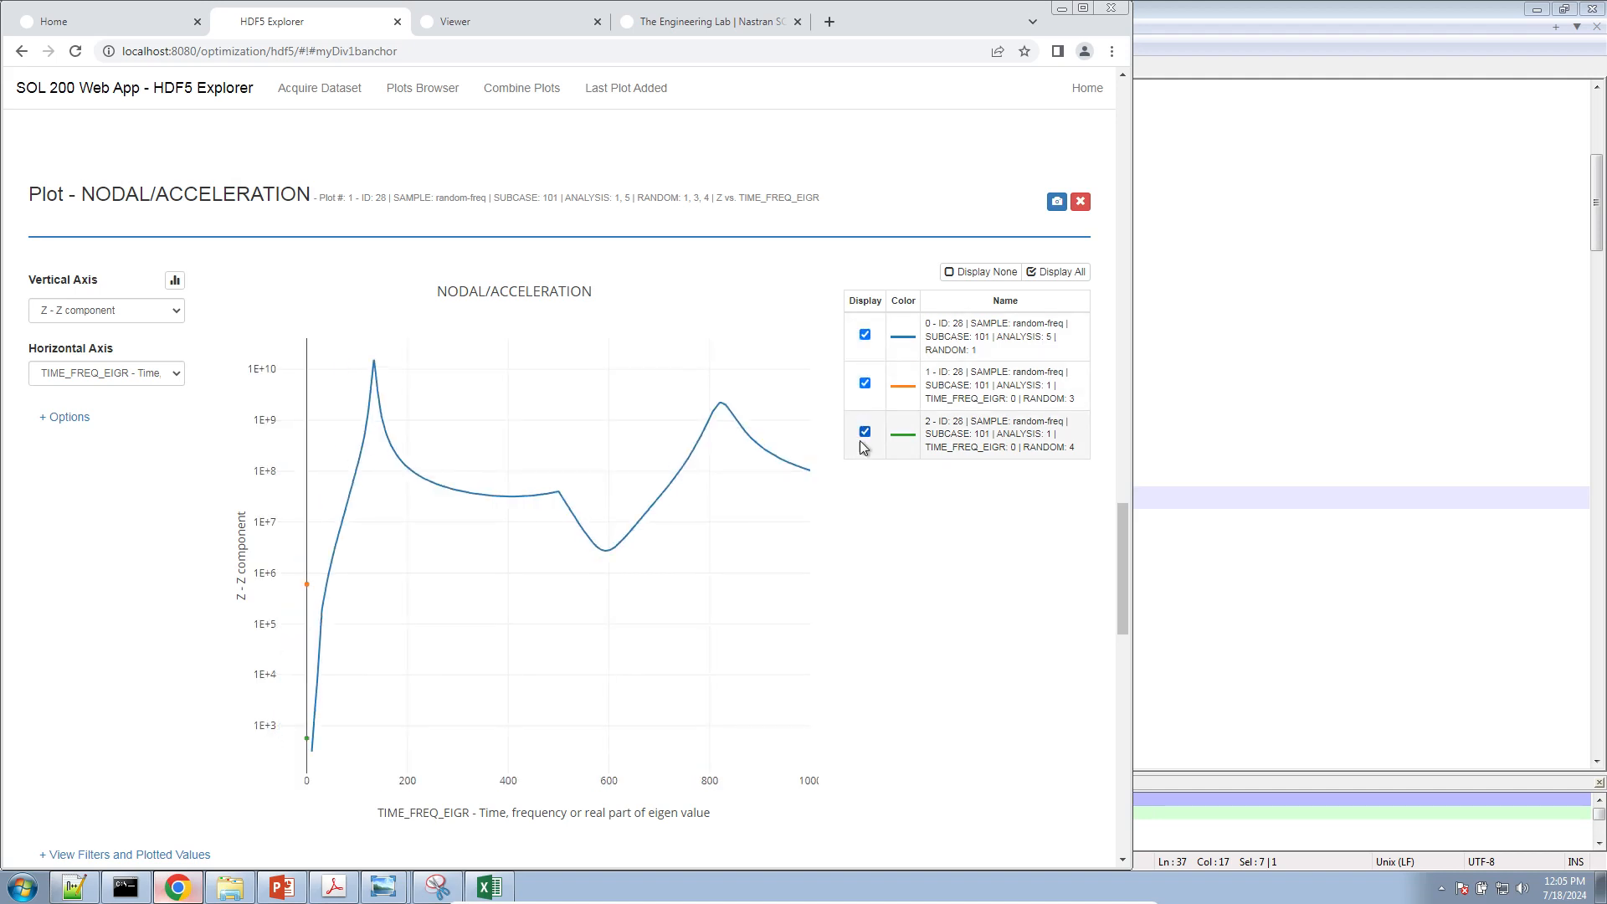
Revisit the Excel chart, and in random-xyz.f06 highlight the frequency rows from line 346 down to the root mean square acceleration table
{"action": "left_click", "coordinate": [490, 886]}
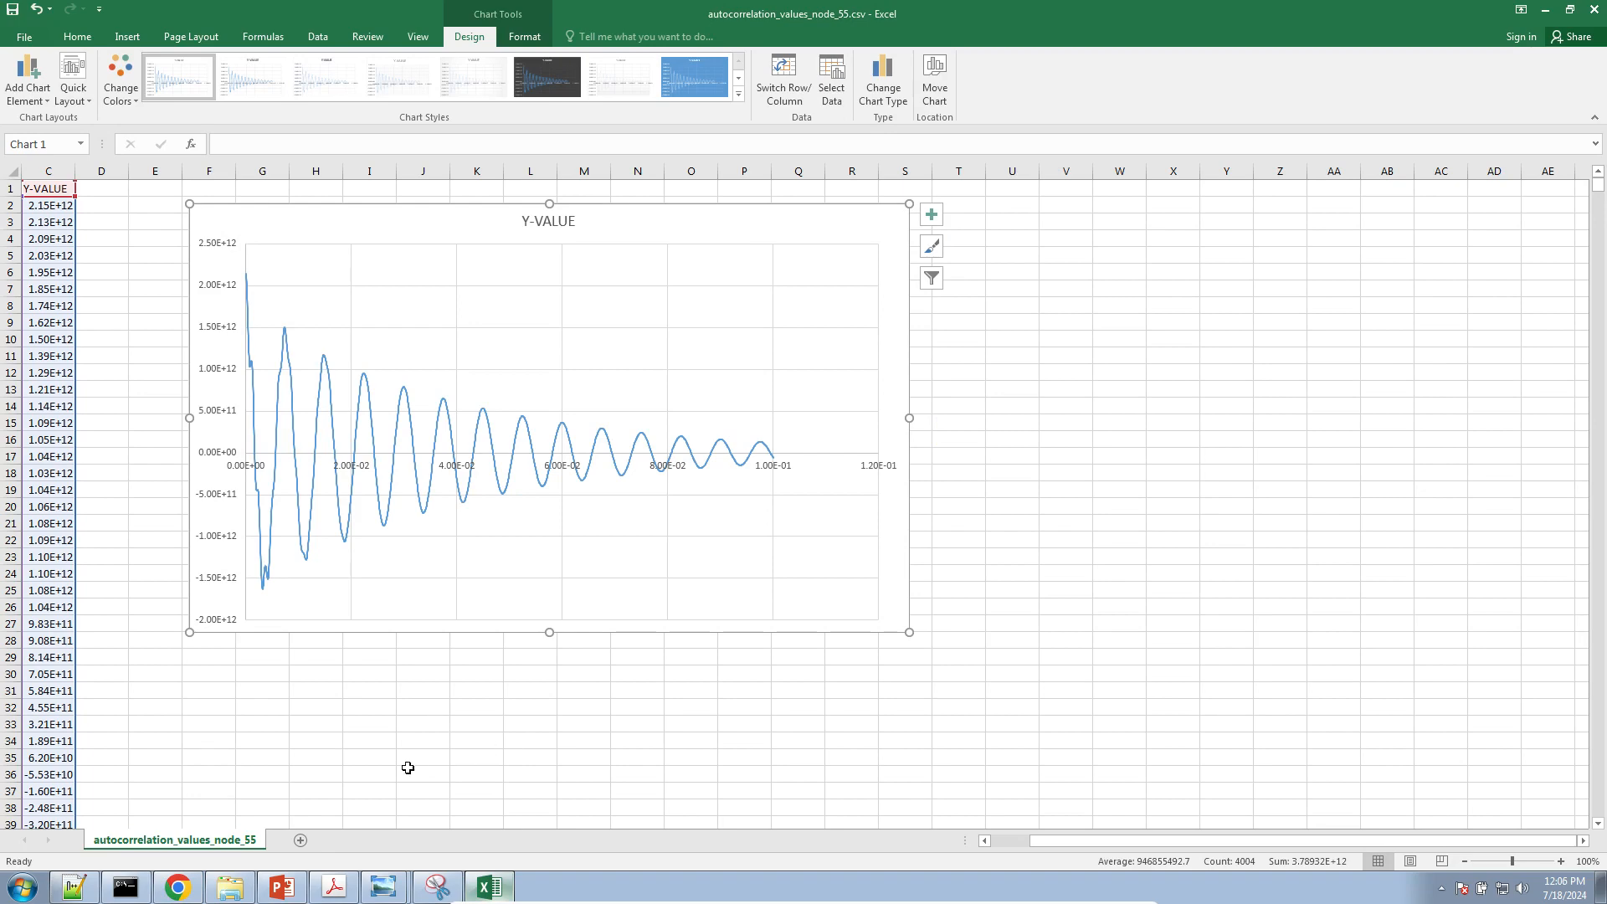
{"action": "left_click", "coordinate": [63, 890]}
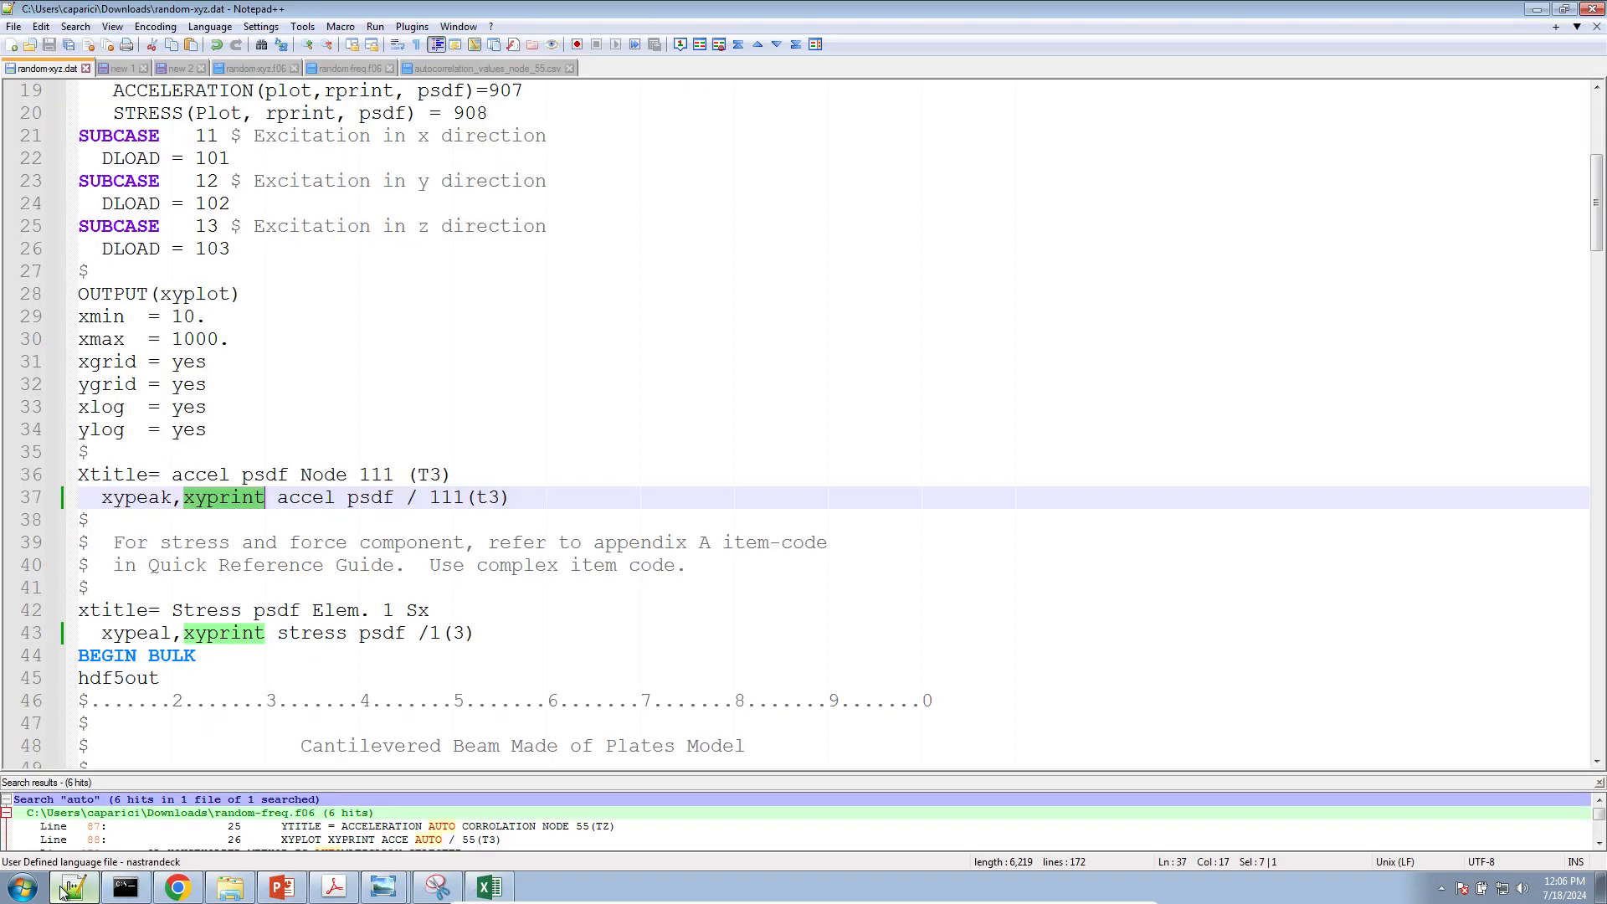
{"action": "left_click", "coordinate": [259, 68]}
{"action": "scroll", "coordinate": [525, 594], "scroll_direction": "up", "scroll_amount": 20}
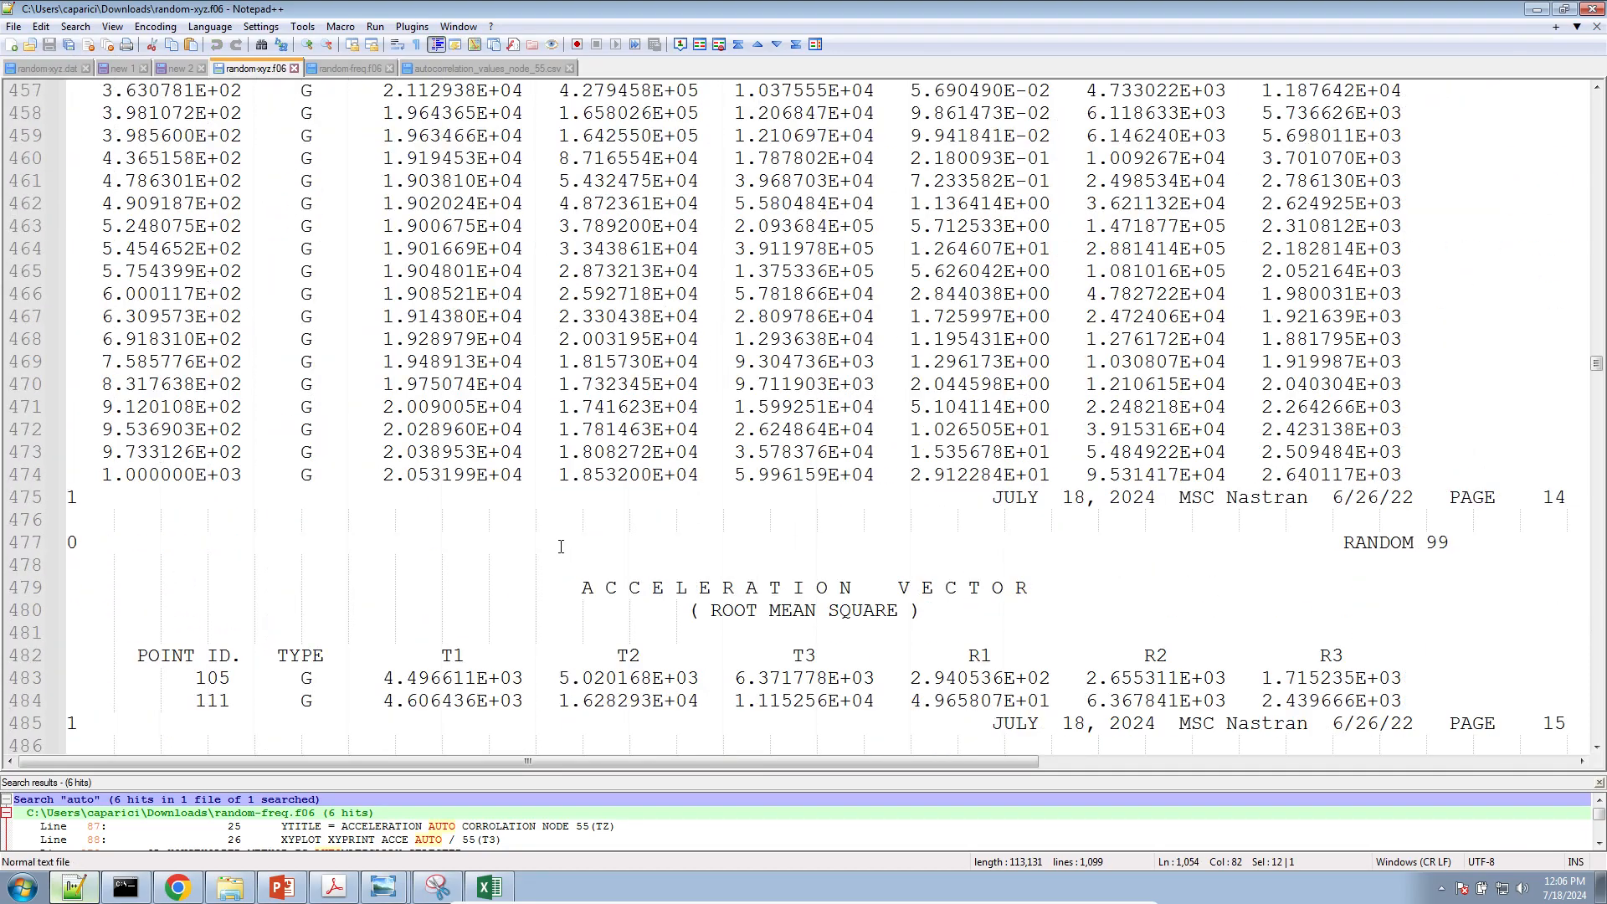
{"action": "scroll", "coordinate": [560, 546], "scroll_direction": "up", "scroll_amount": 4}
{"action": "scroll", "coordinate": [1460, 605], "scroll_direction": "down", "scroll_amount": 2}
{"action": "left_click", "coordinate": [1459, 605]}
{"action": "left_click_drag", "start_coordinate": [1460, 605], "coordinate": [395, 497]}
{"action": "scroll", "coordinate": [932, 520], "scroll_direction": "up", "scroll_amount": 20}
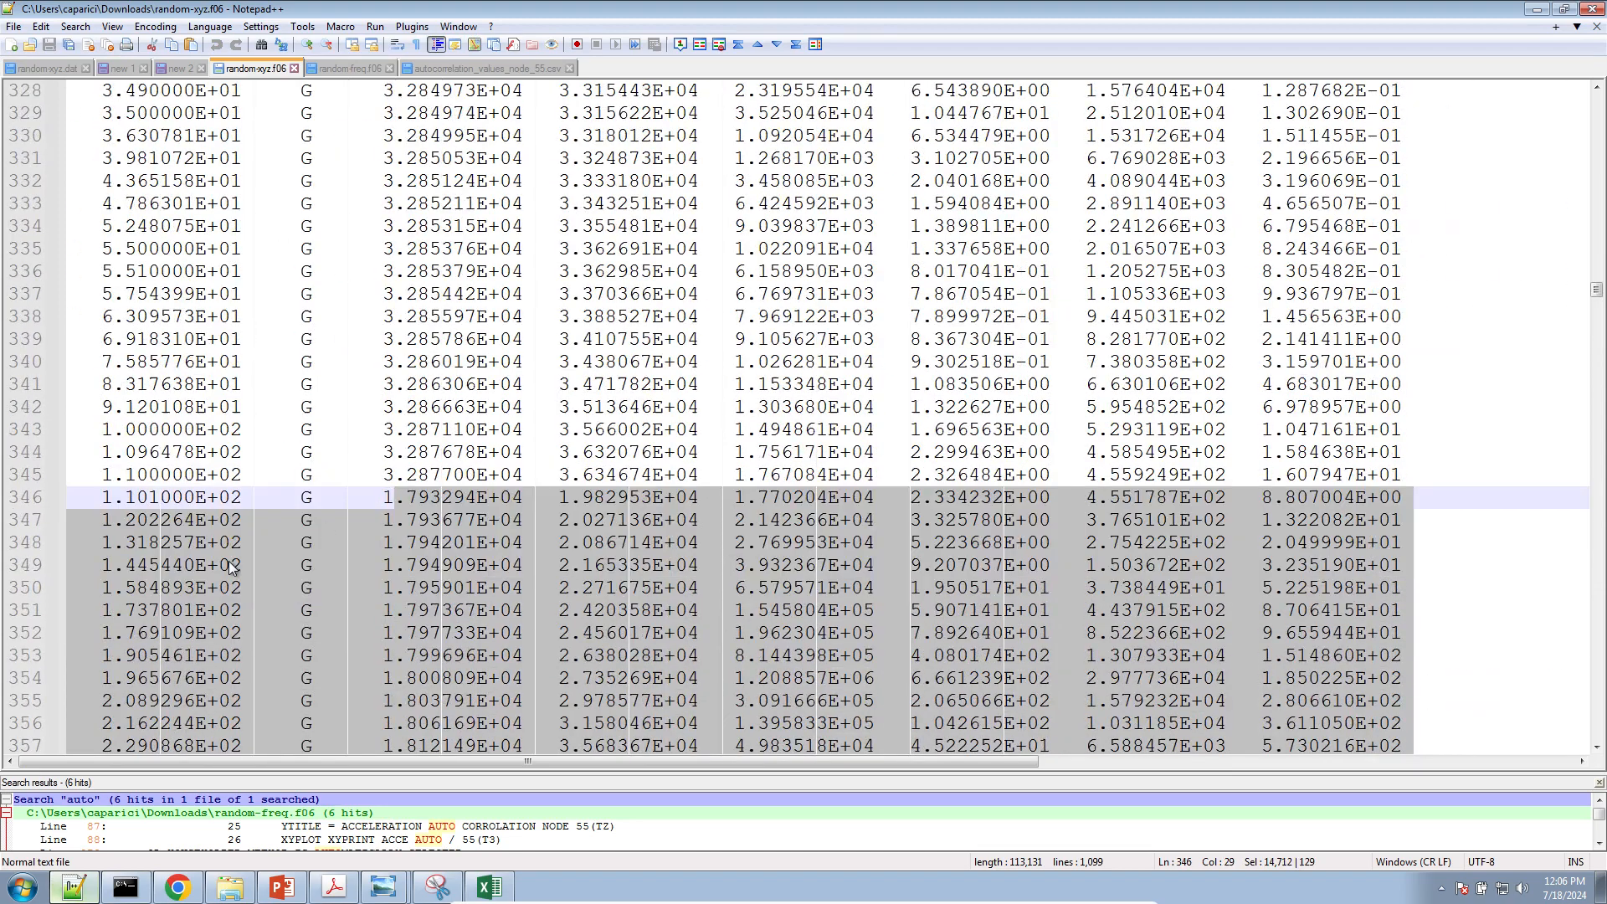
Maximize the browser window and view the NODAL/ACCELERATION plot with its plotted values in HDF5 Explorer
{"action": "left_click", "coordinate": [177, 886]}
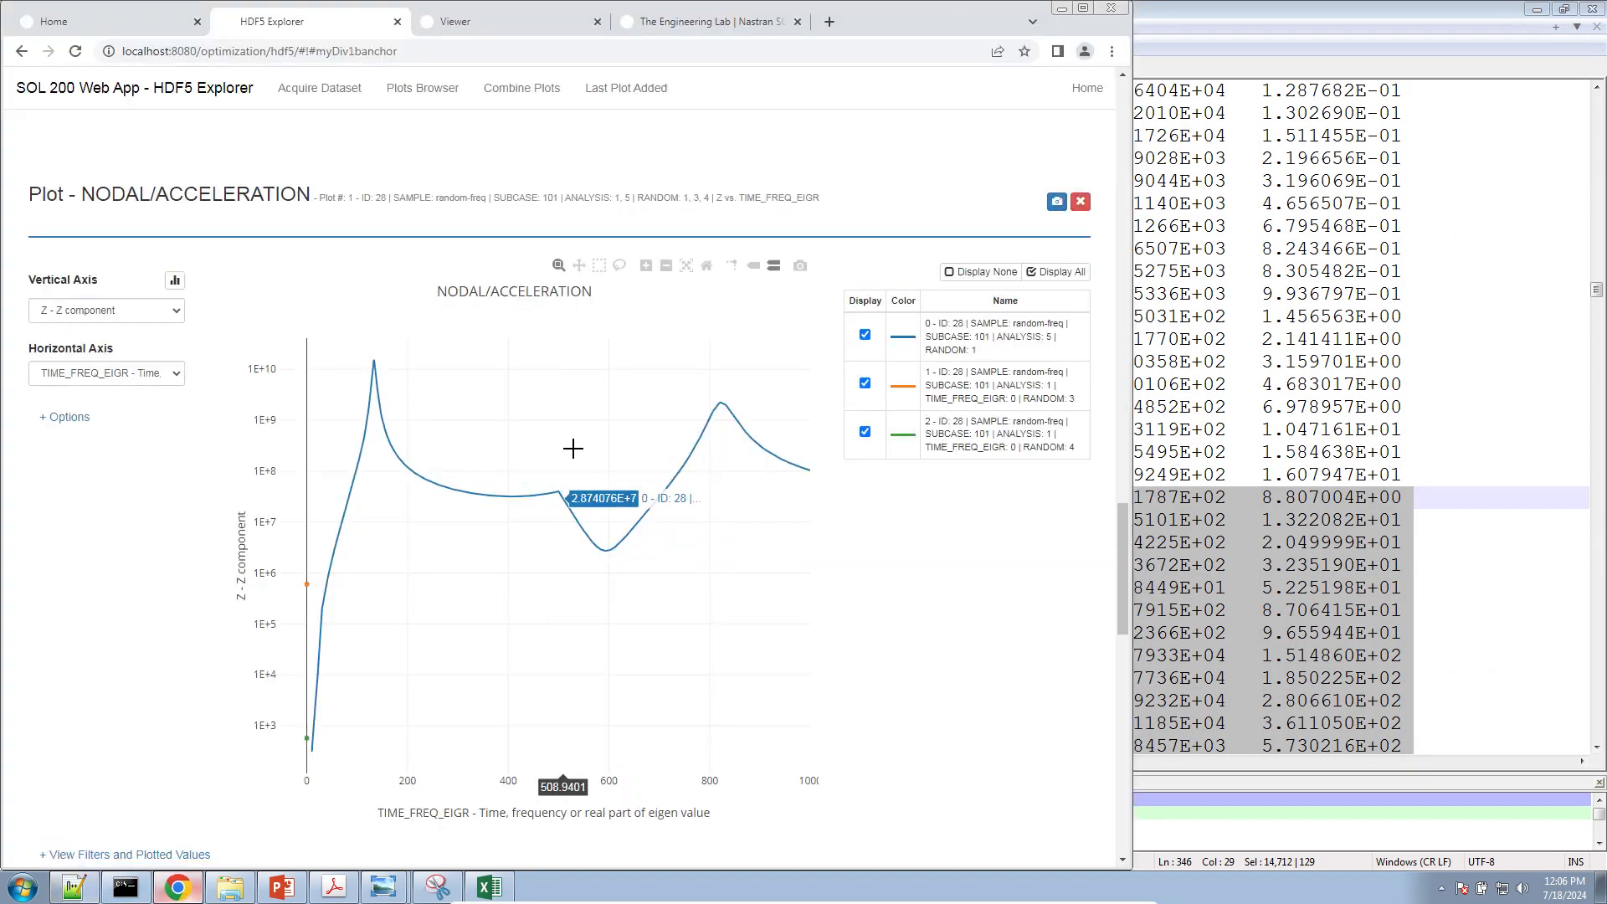
{"action": "double_click", "coordinate": [1046, 33]}
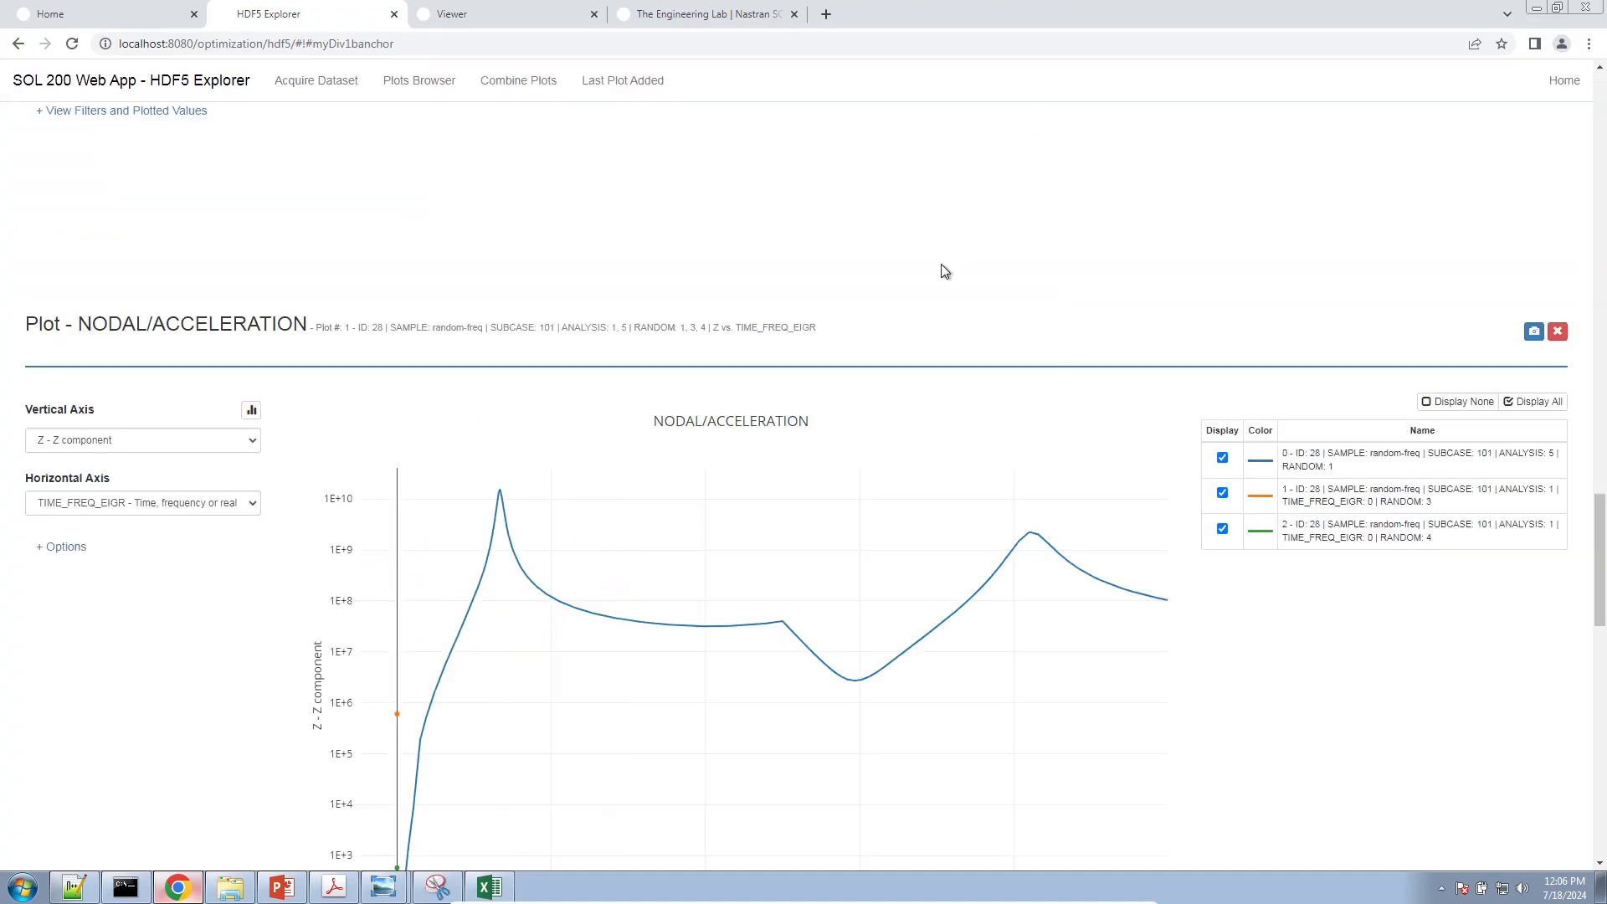
{"action": "scroll", "coordinate": [911, 322], "scroll_direction": "down", "scroll_amount": 3}
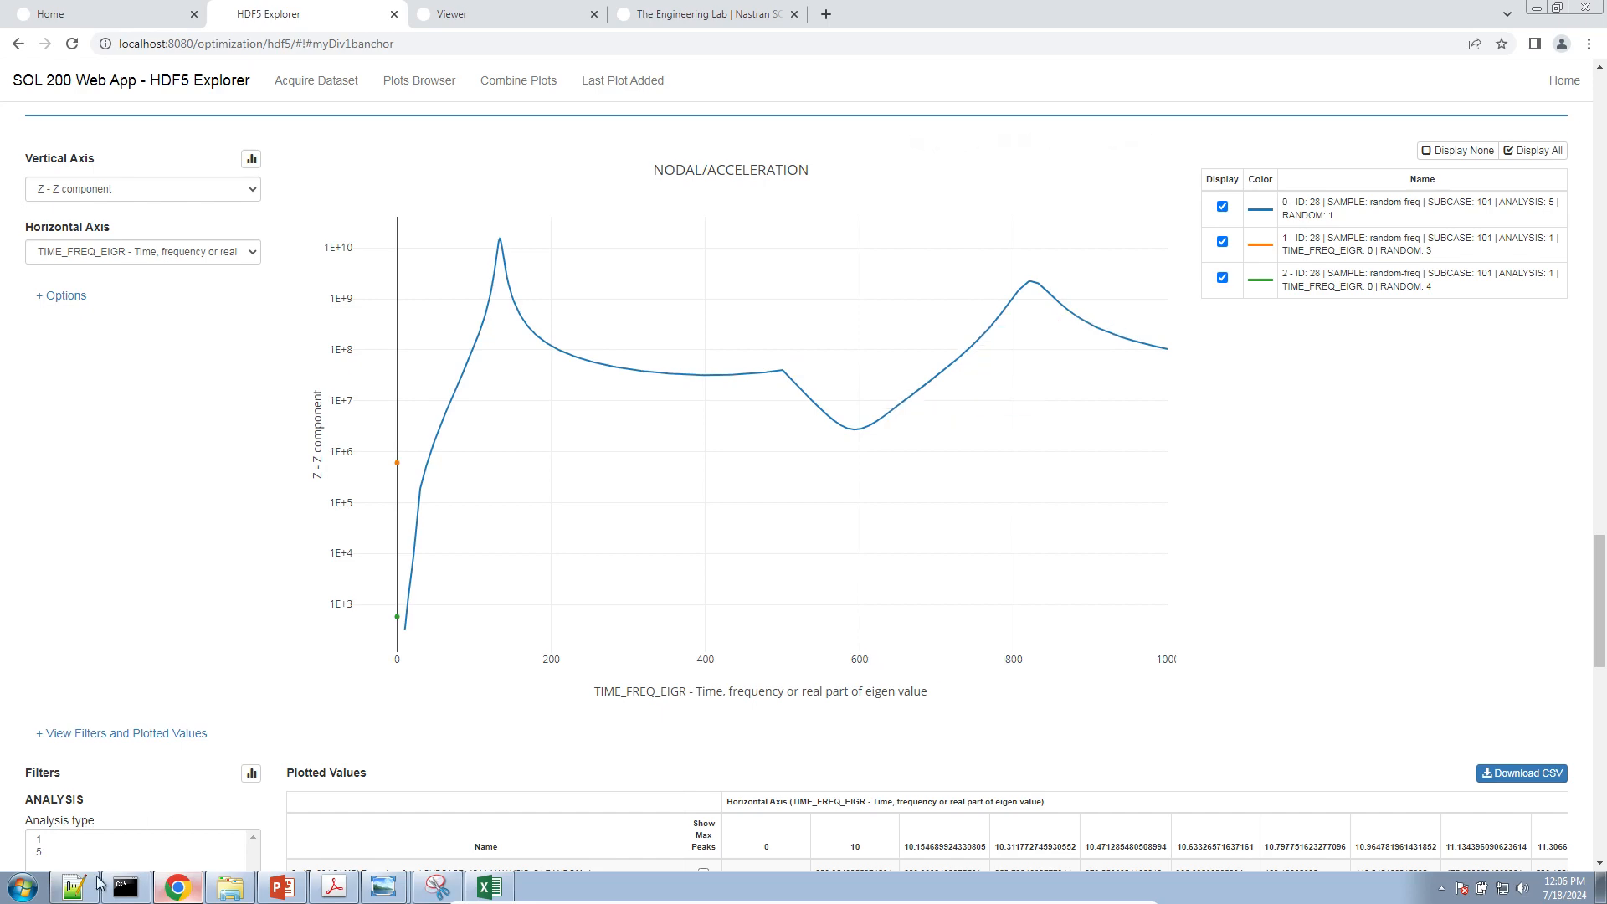
Switch past the f06 file and the PowerPoint slide to The Engineering Lab website in the browser
{"action": "left_click", "coordinate": [75, 892]}
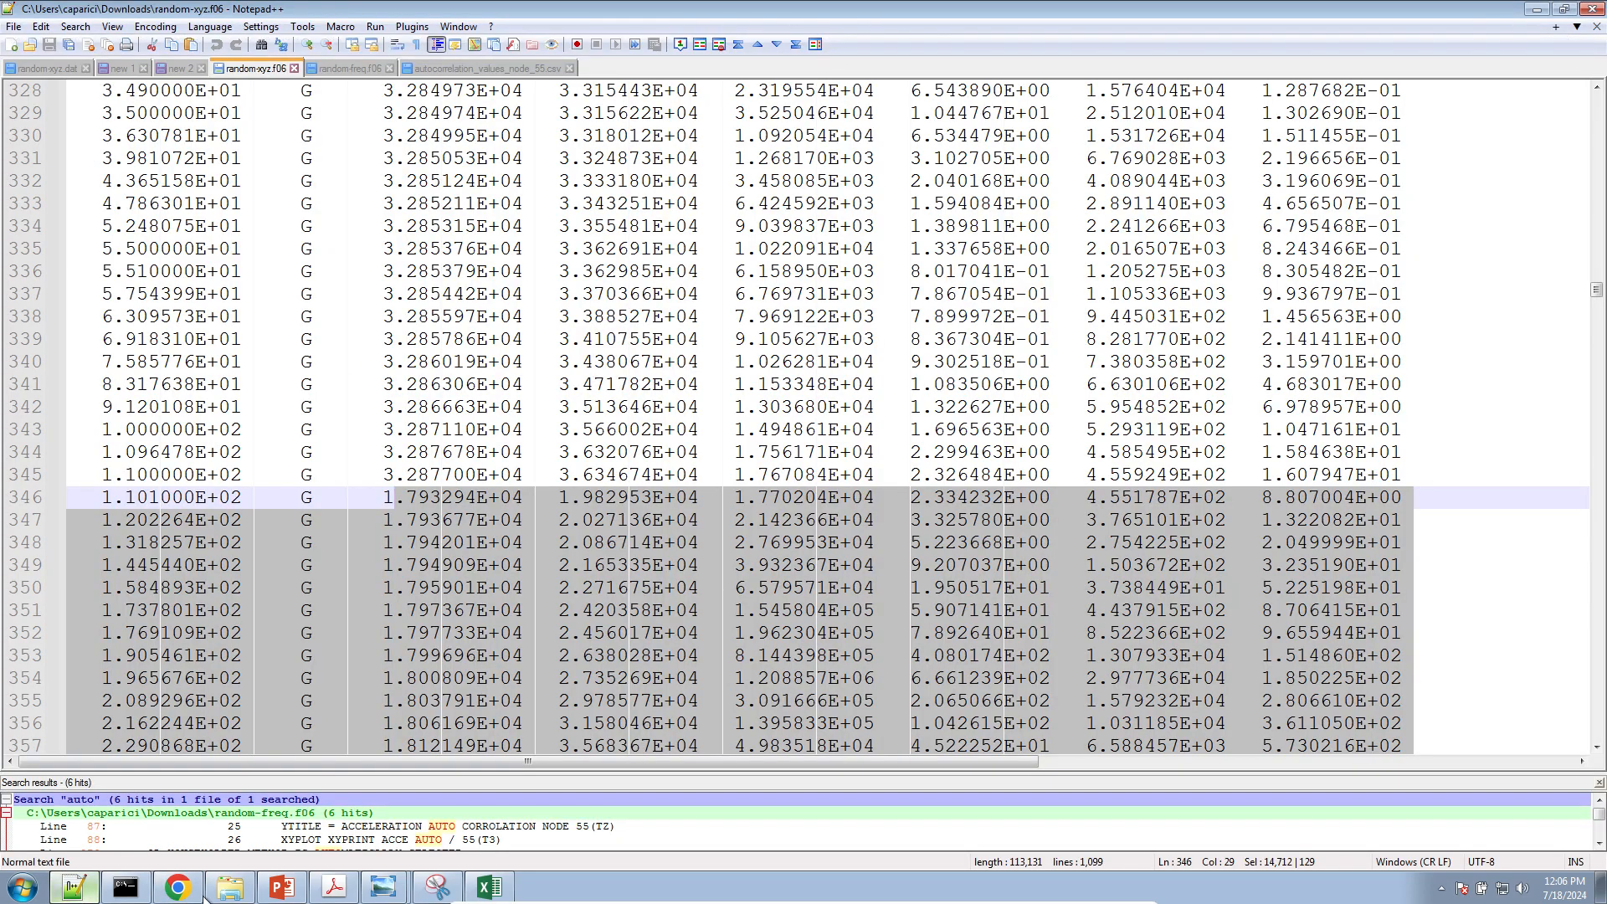
{"action": "left_click", "coordinate": [282, 887]}
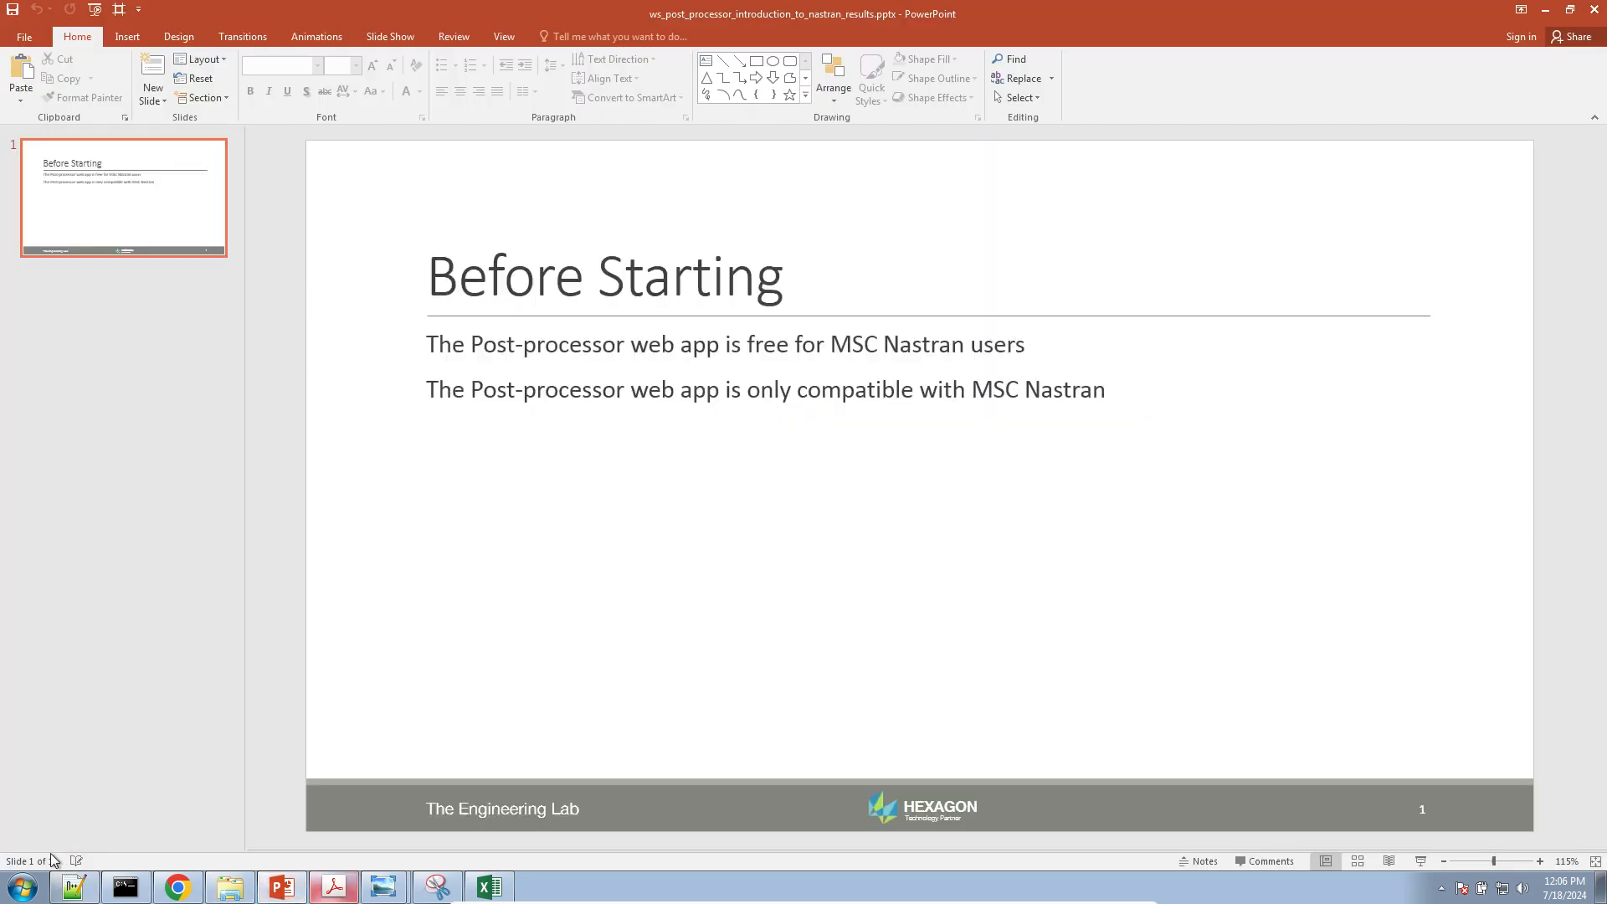
{"action": "left_click", "coordinate": [178, 887]}
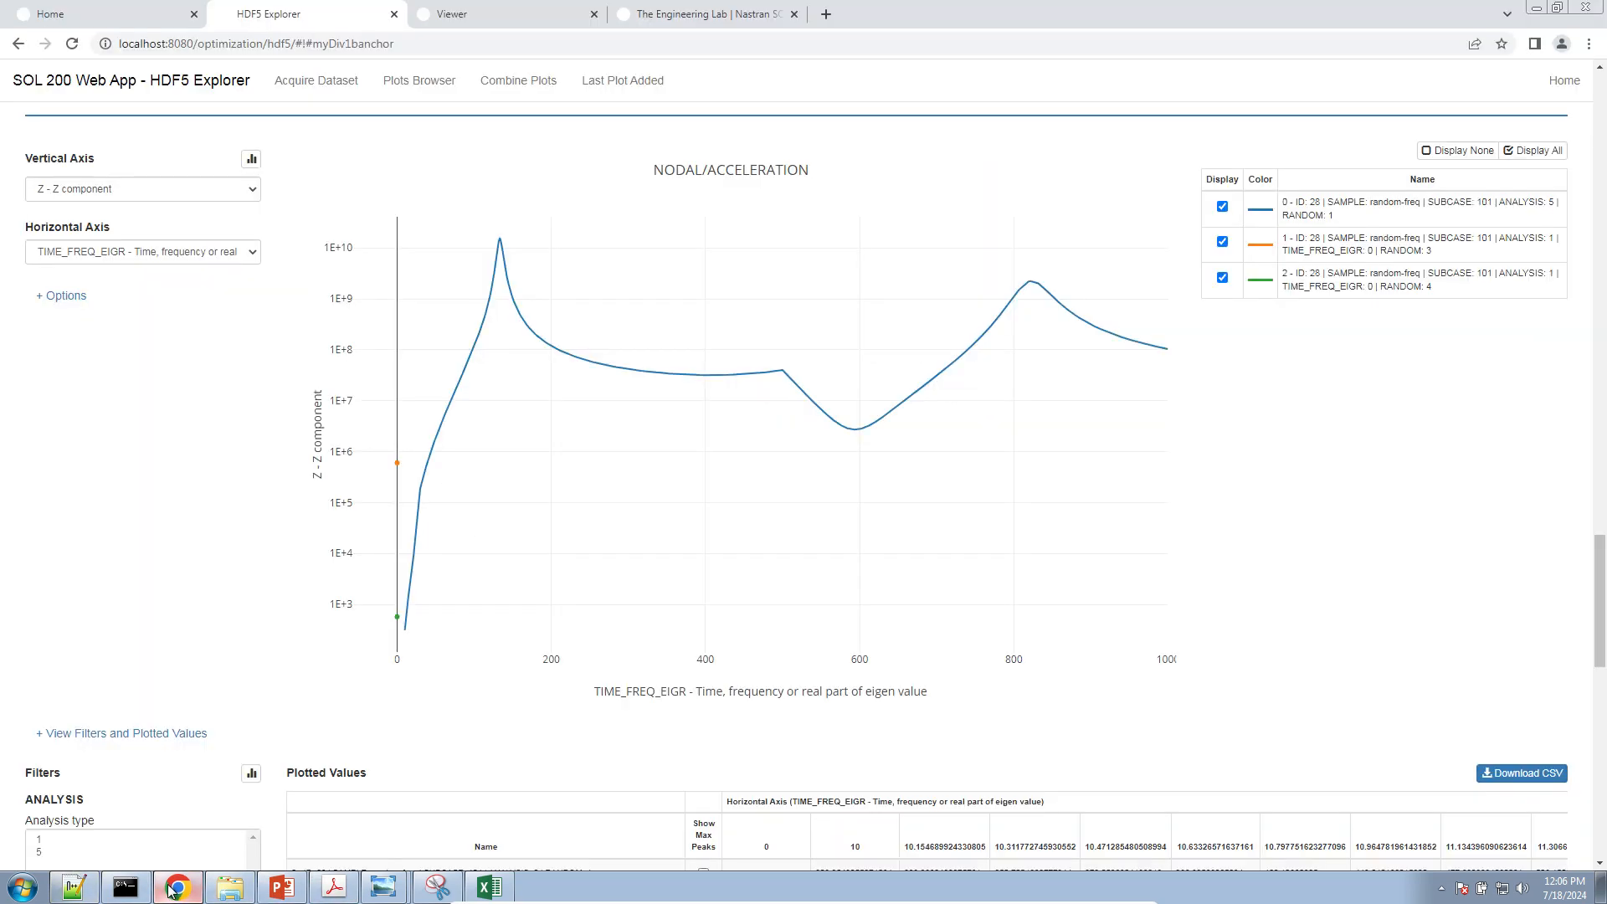
{"action": "left_click", "coordinate": [705, 21]}
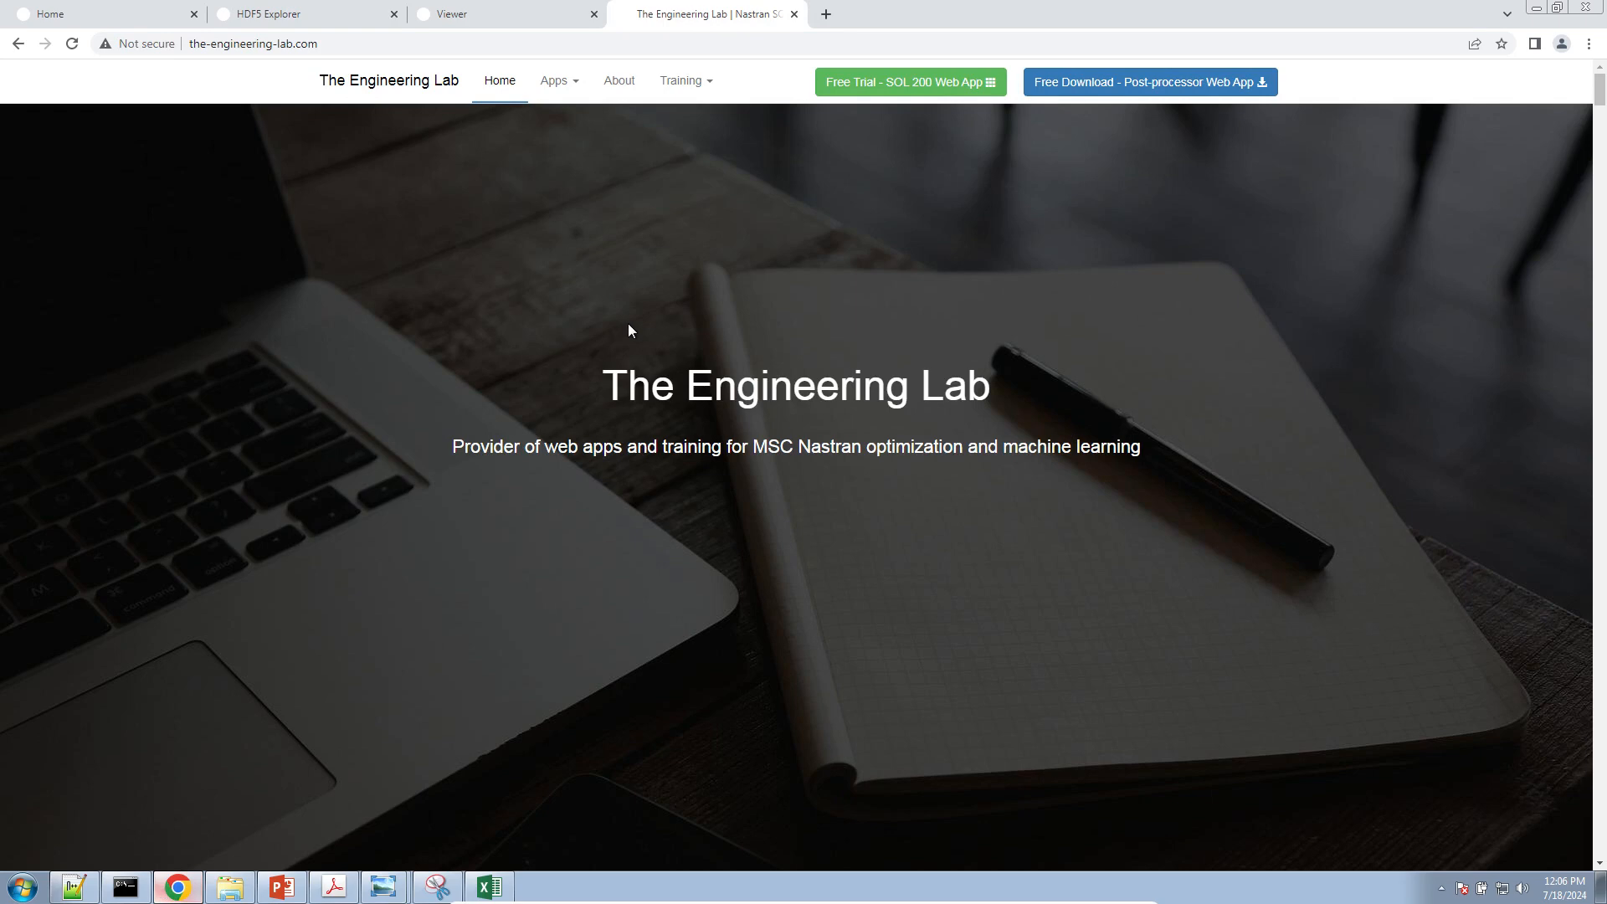